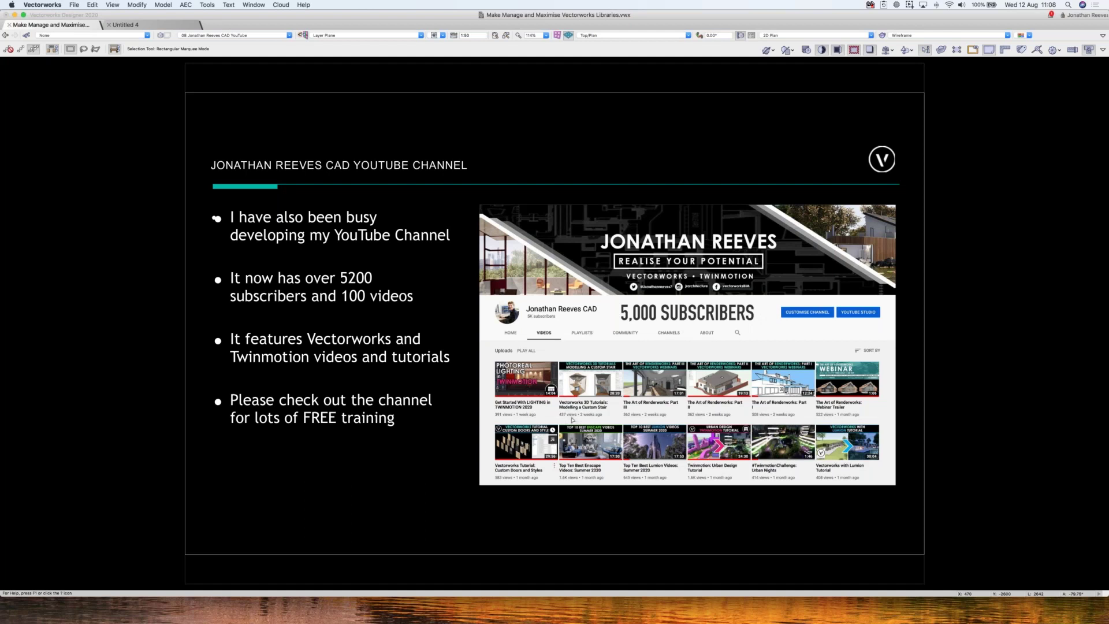
- Advance to saved view 11, the 'What are the benefits of libraries and the Resource Manager?' slide
key(Right)
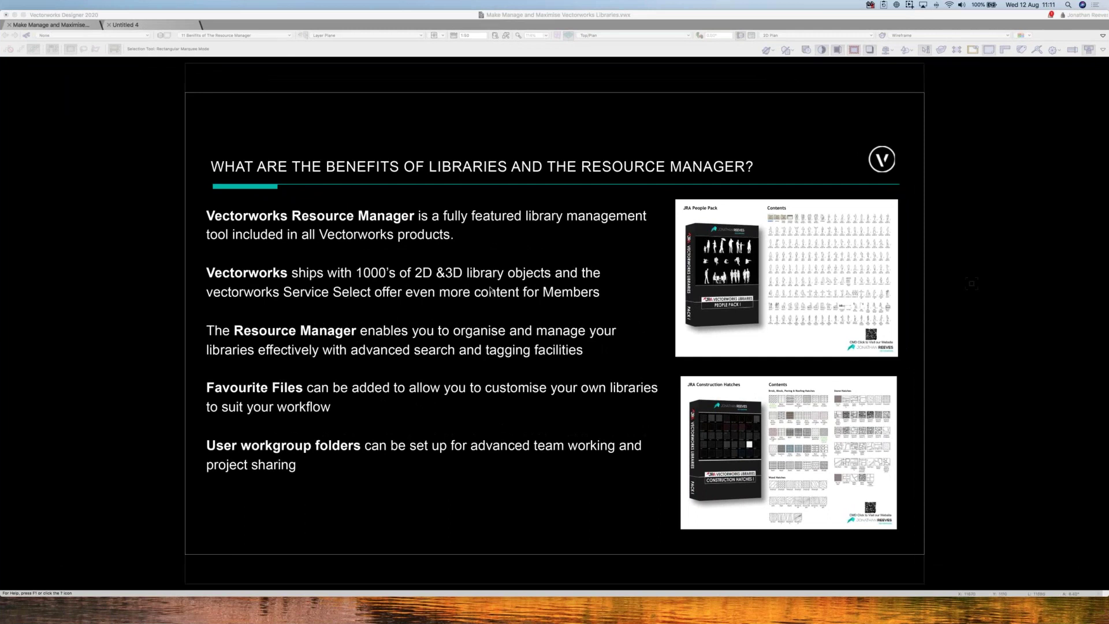
- Return focus to the Vectorworks window showing the libraries benefits slide
click(490, 290)
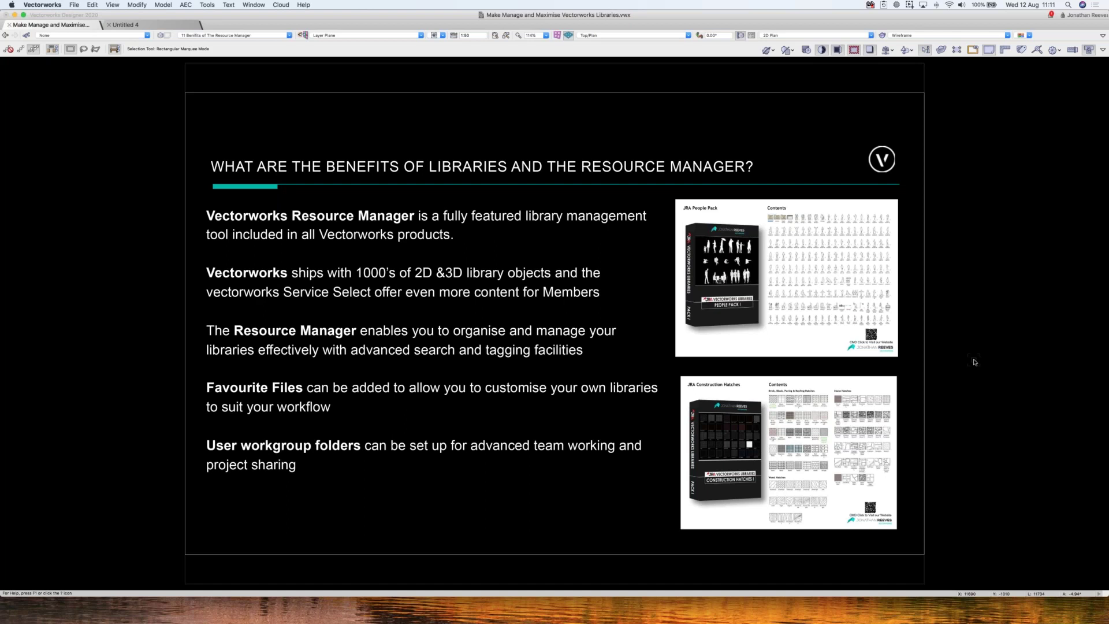
- Advance to saved view 12, the 'Make, Manage & Maximise Your Vectorworks Libraries' agenda slide
key(Right)
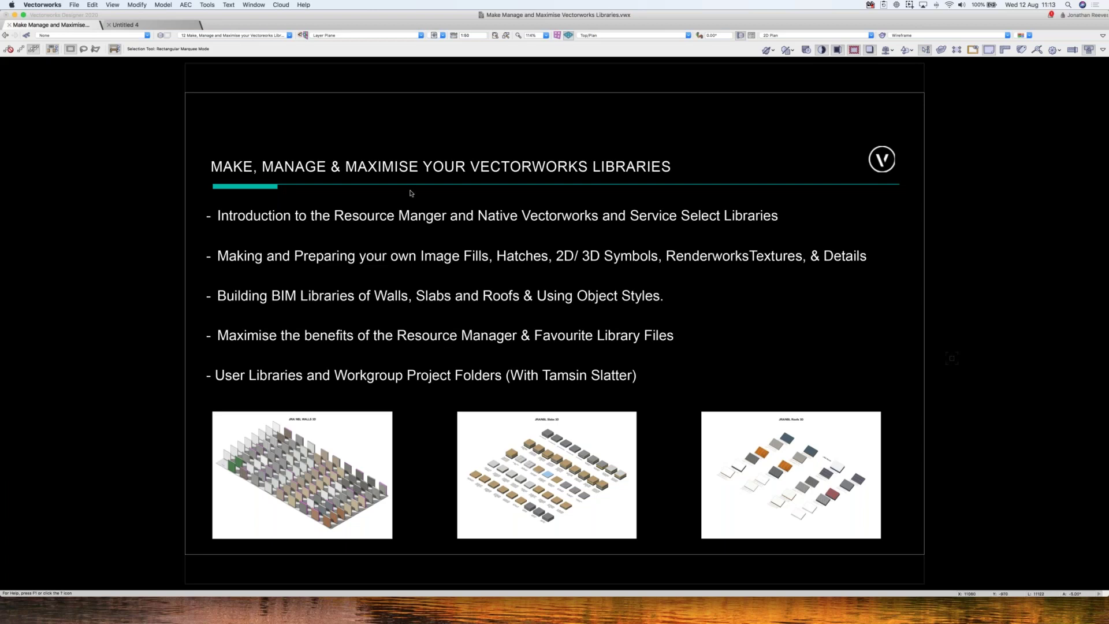
- Switch to the blank Untitled 4 file, restore the palettes with Cmd+Shift+P and turn off the black background
click(131, 26)
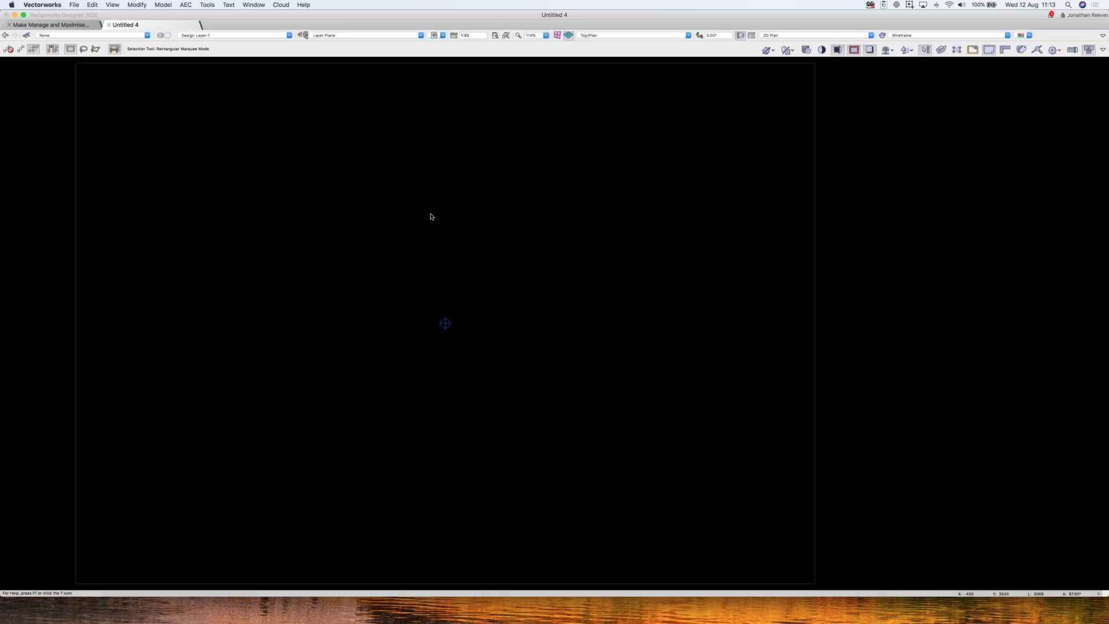
key(super+shift+p)
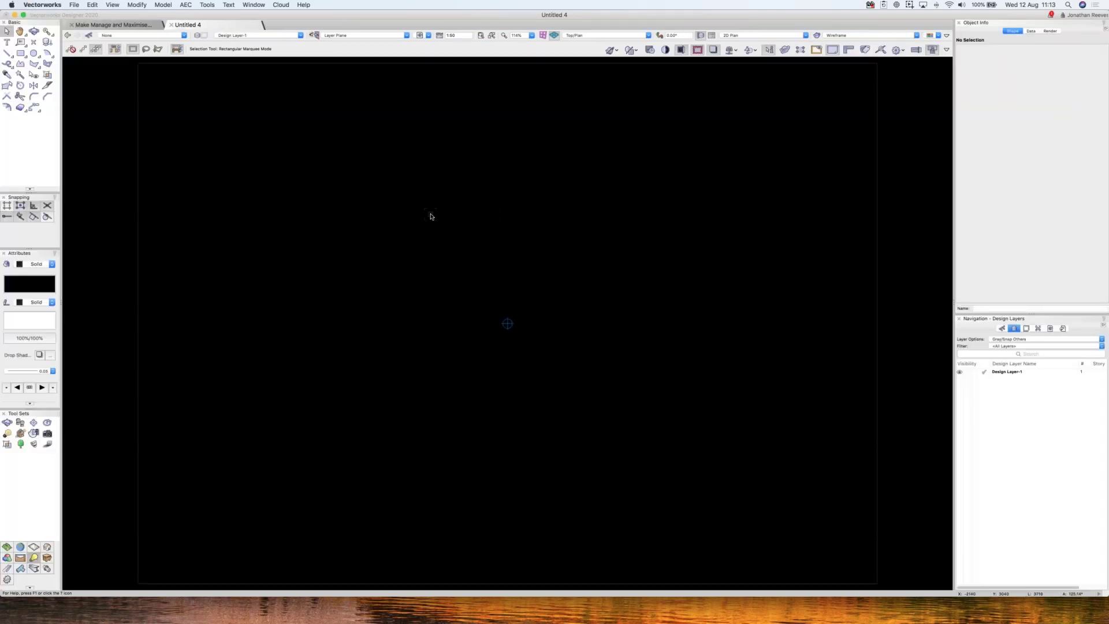
click(681, 50)
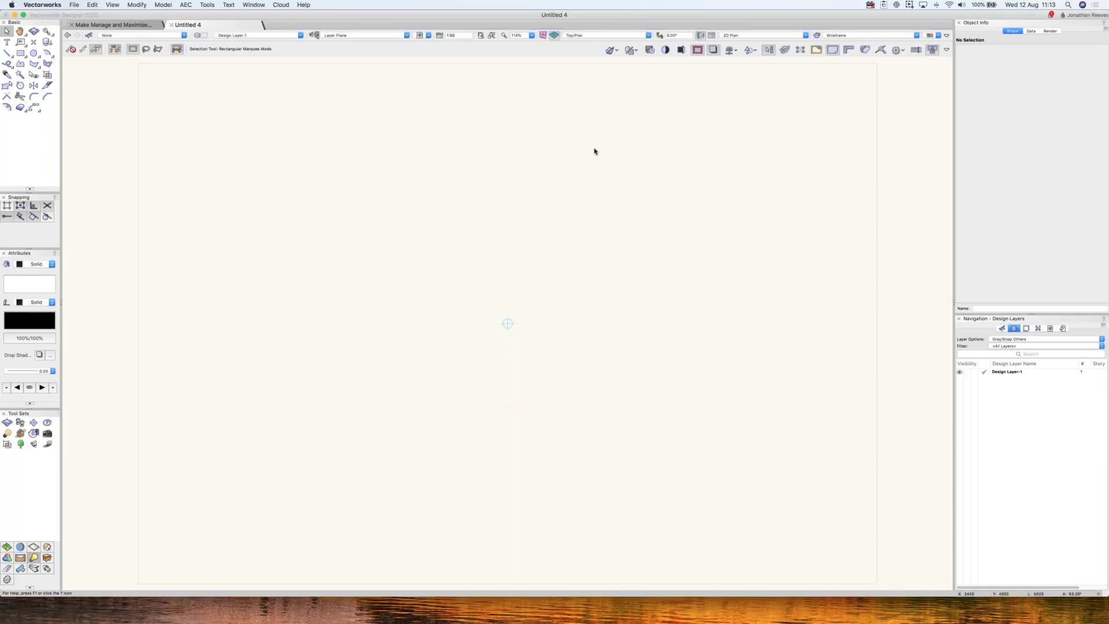
- Open the Resource Manager from Window > Palettes, then toggle it off and on with Cmd+R
click(253, 5)
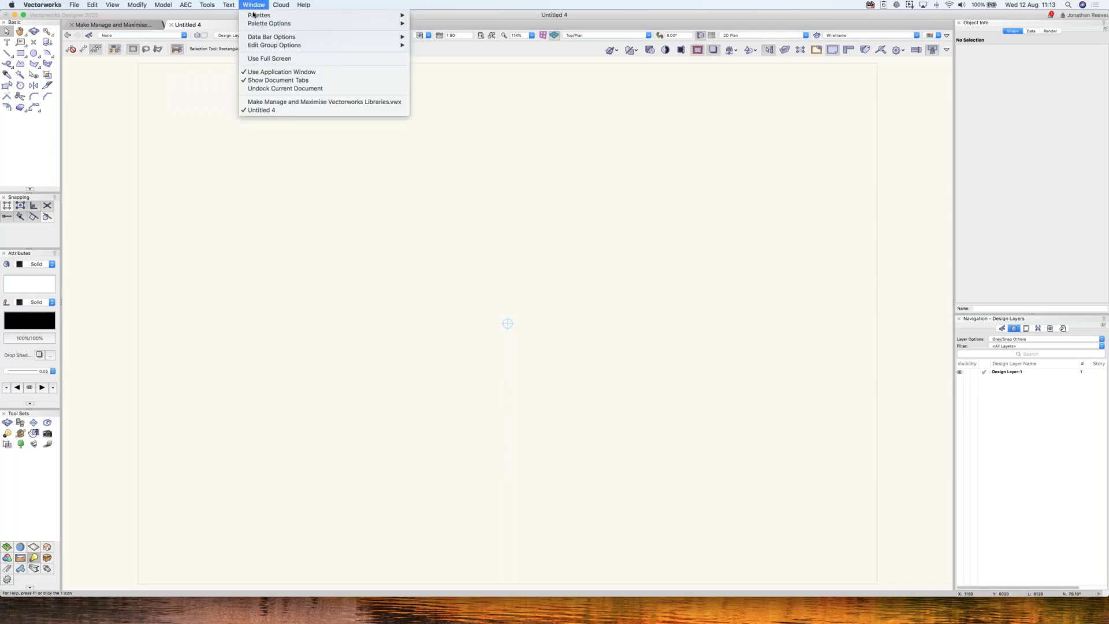
mouse_move(254, 15)
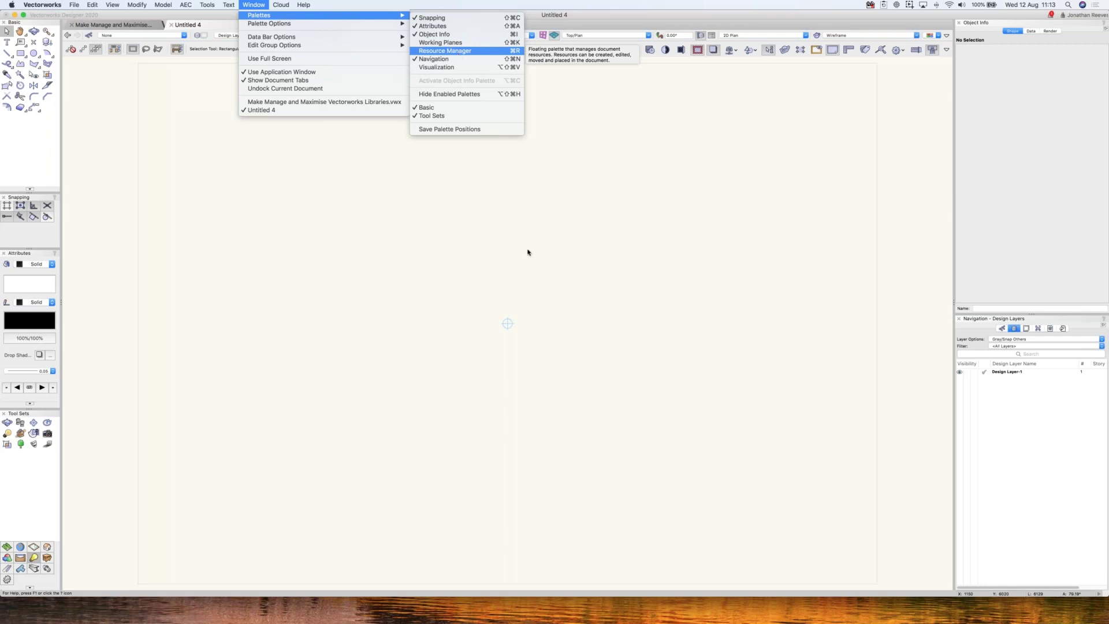
click(255, 6)
click(254, 4)
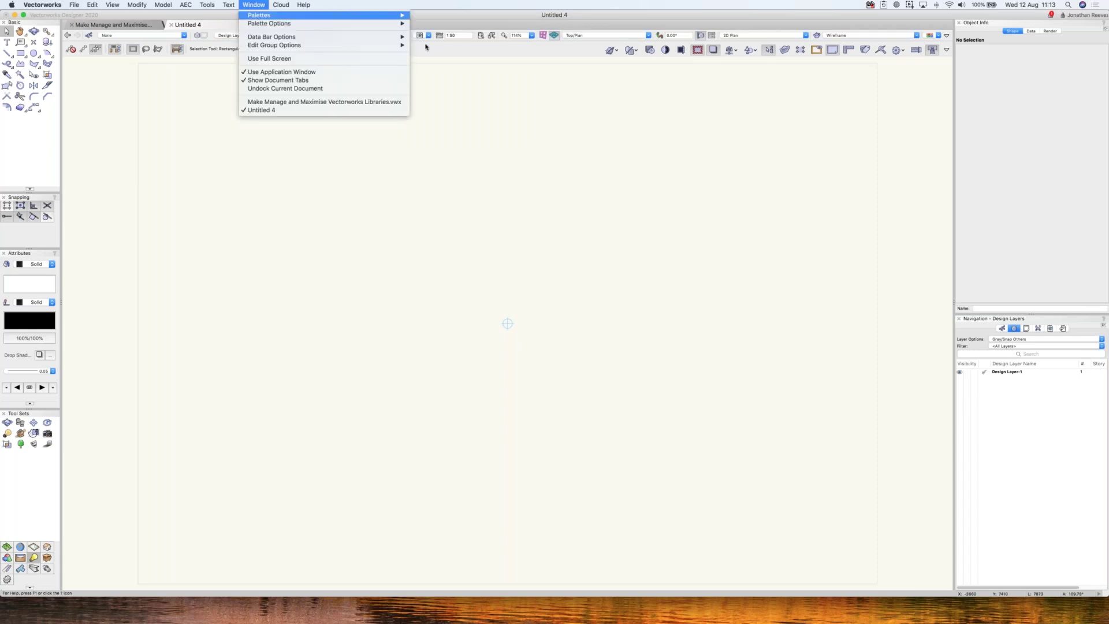
mouse_move(376, 19)
click(454, 55)
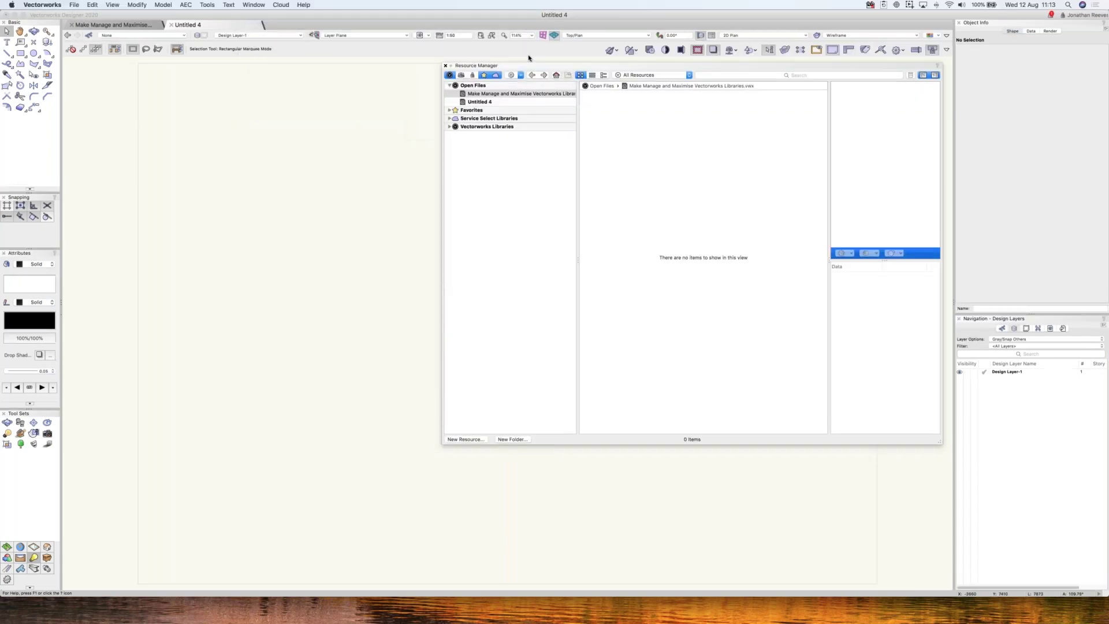
key(super+r)
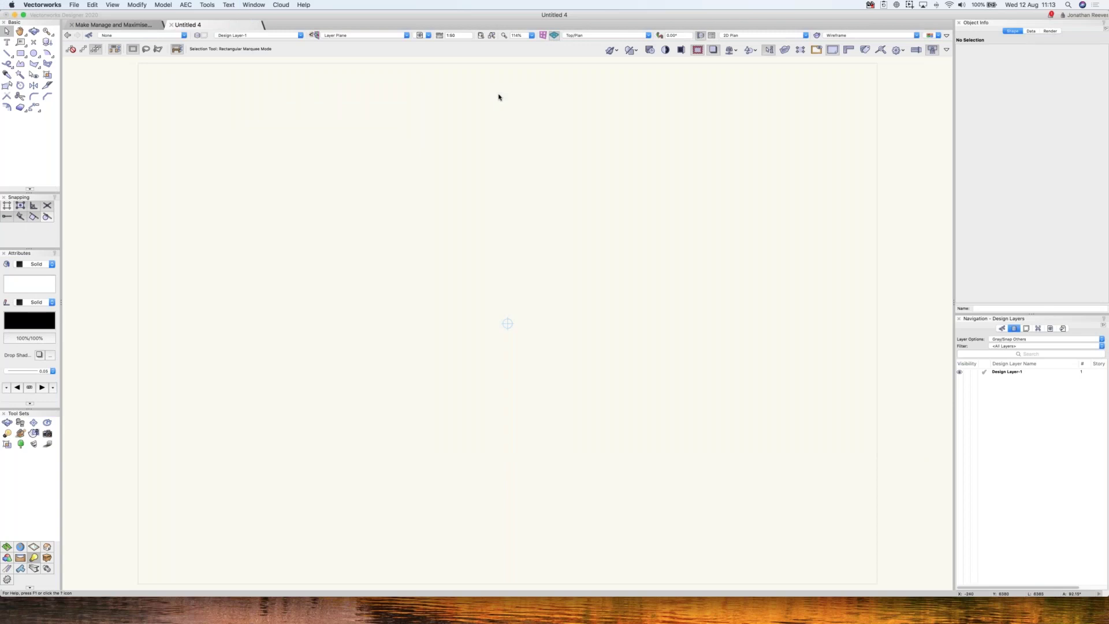
key(super+r)
key(super+r)
key(super+r)
key(super+r)
key(super+r)
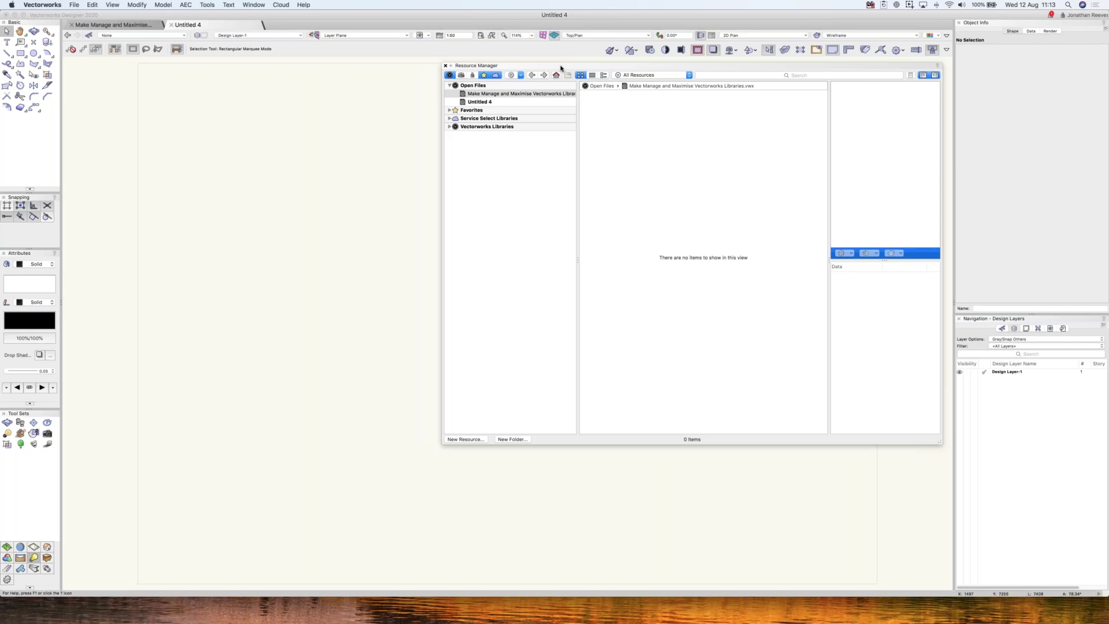
mouse_move(561, 68)
mouse_down()
mouse_move(917, 94)
mouse_move(530, 75)
mouse_move(558, 68)
mouse_up()
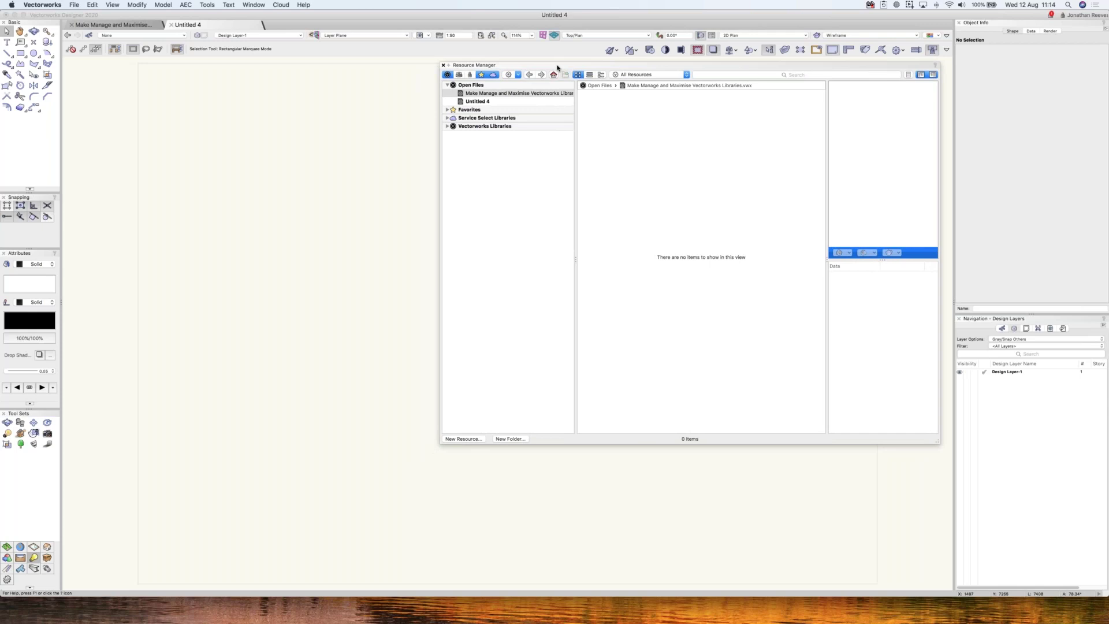
mouse_move(559, 67)
mouse_down()
mouse_move(698, 178)
mouse_move(559, 79)
mouse_move(552, 59)
mouse_move(571, 76)
mouse_up()
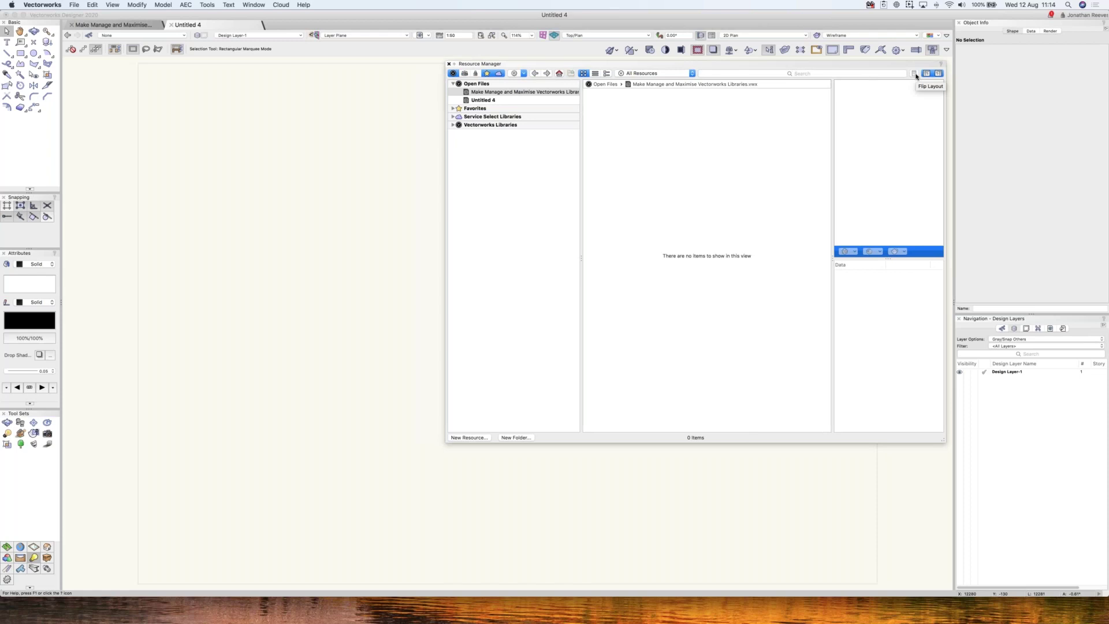
click(454, 64)
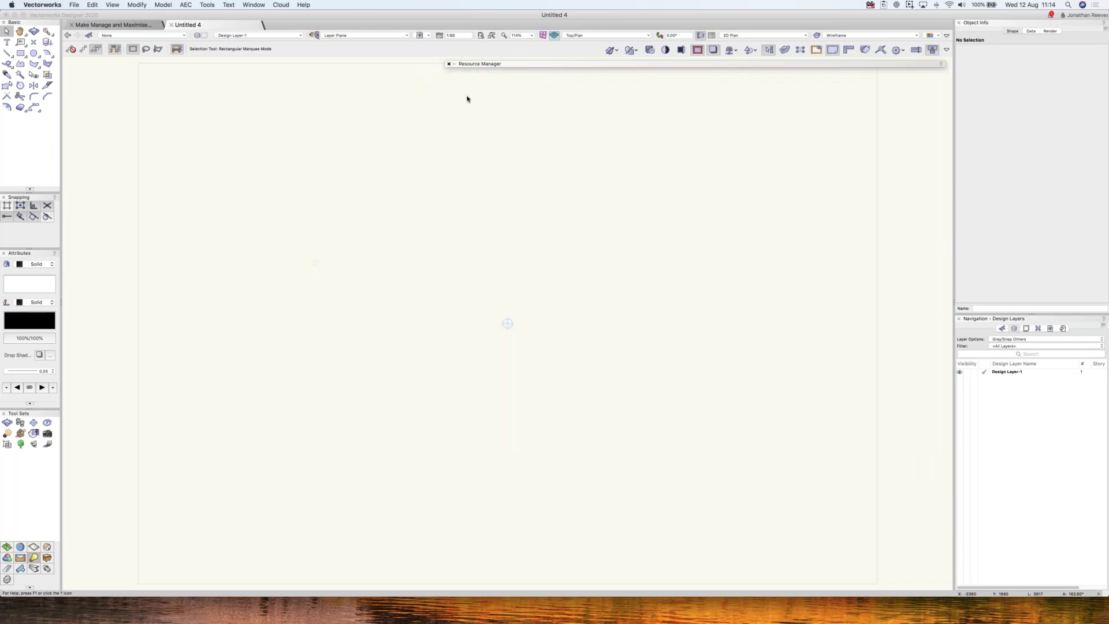
mouse_move(486, 65)
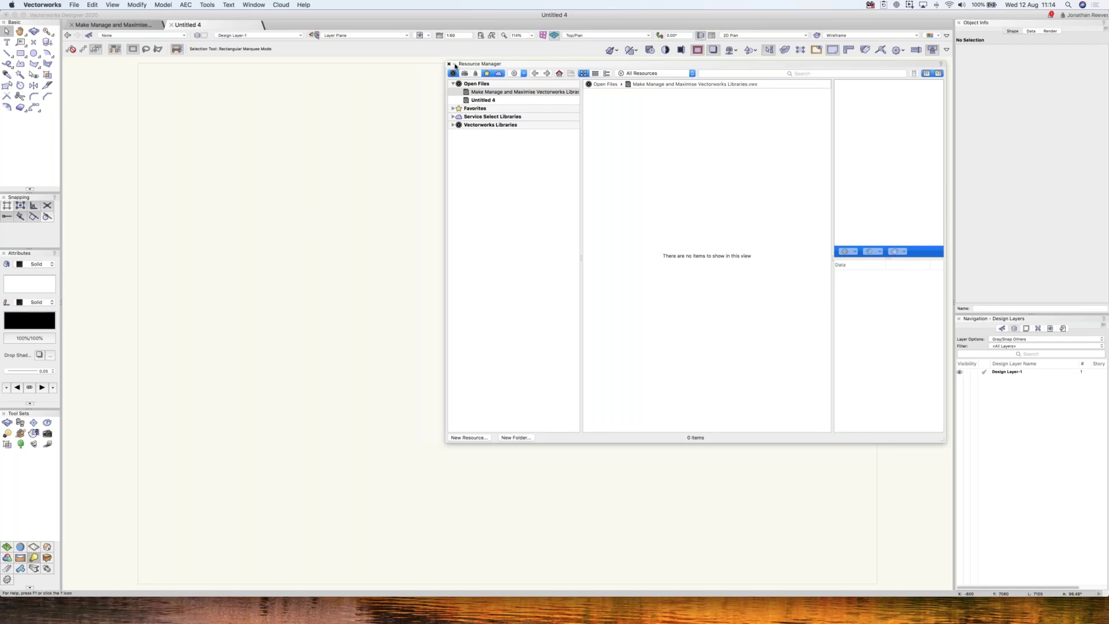
- Toggle the Resource Manager palette off and on several times with Cmd+R
key(super+r)
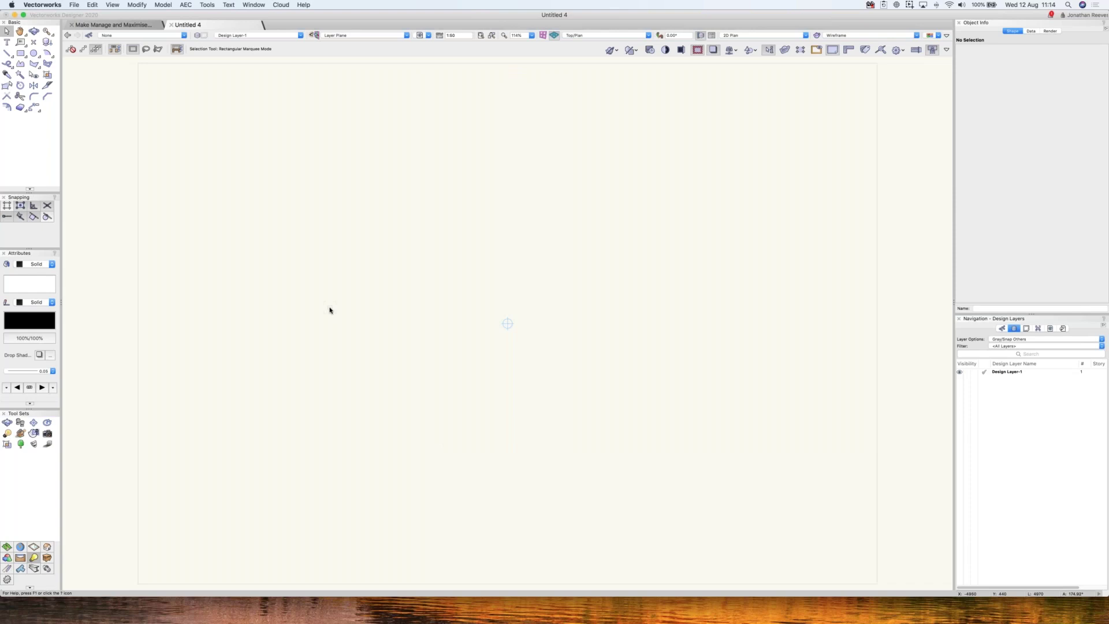
key(super+r)
key(super+r)
key(super+r)
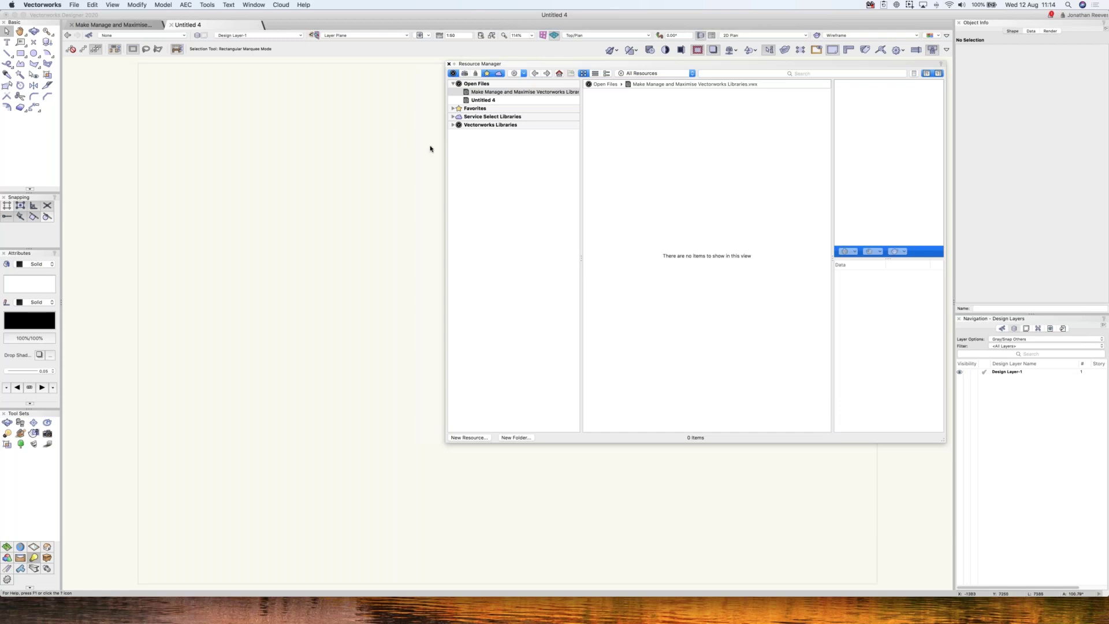
key(super+r)
key(super+r)
key(super+r)
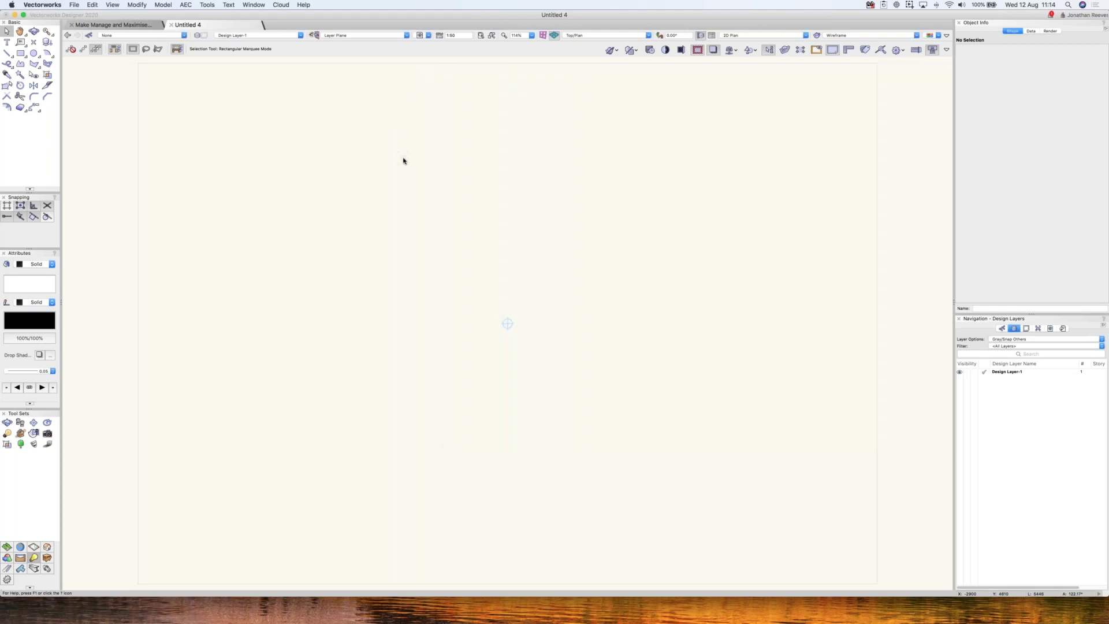
key(super+r)
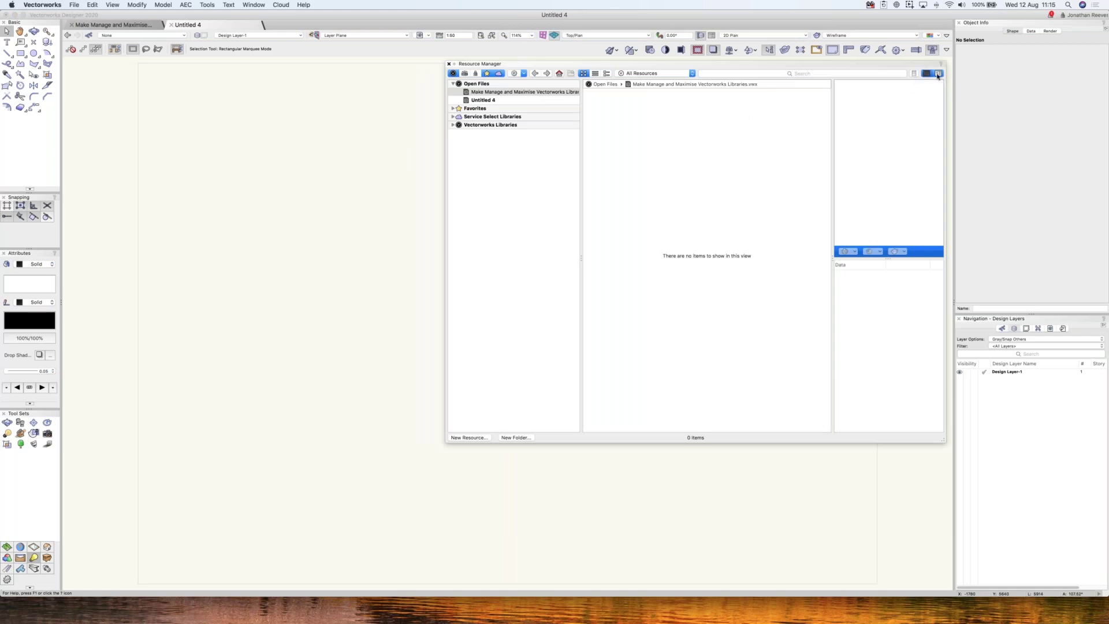
- Hide the tree and preview panes, shrink the Resource Manager and shift it to the right
click(939, 74)
click(938, 74)
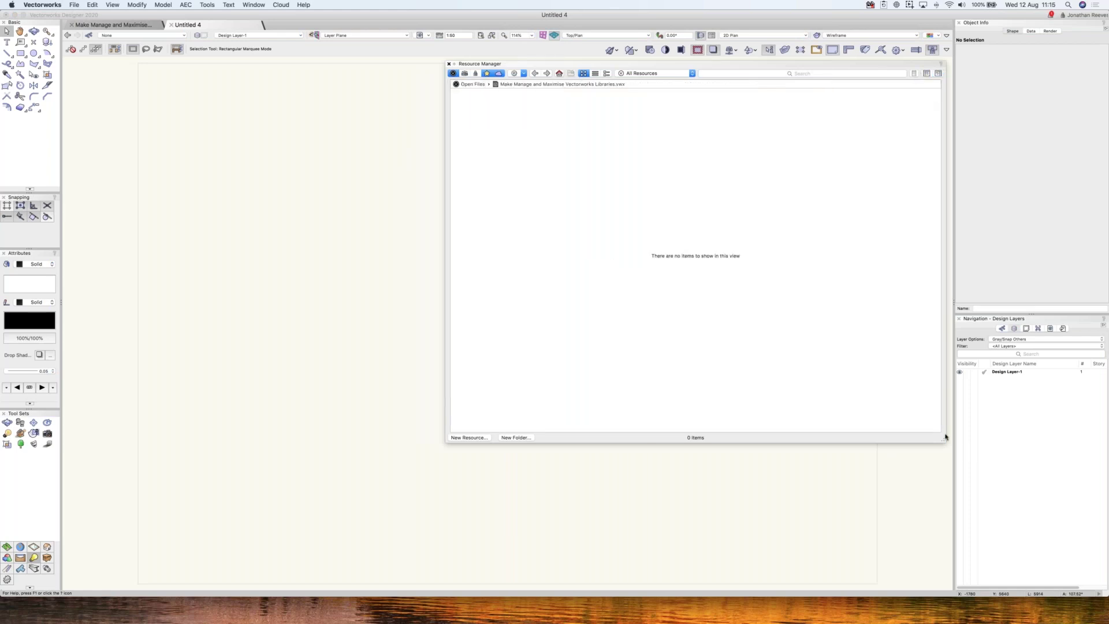
drag(943, 440, 902, 431)
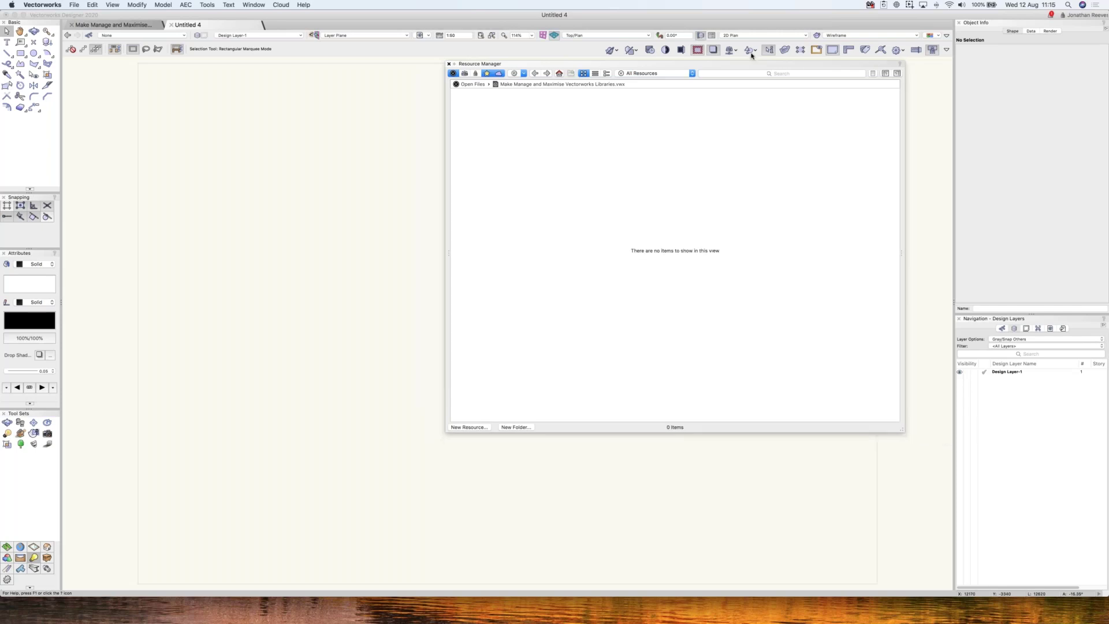
drag(768, 63, 810, 62)
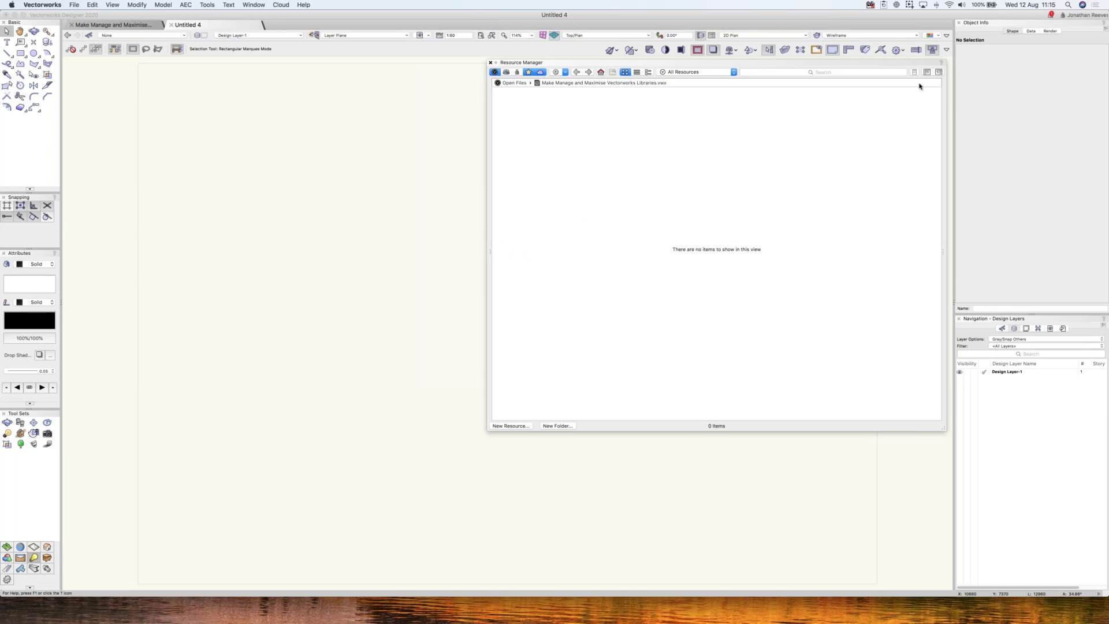
- Show the library tree and preview/data panes again, collapse them via their dividers, then reopen the preview pane
click(928, 72)
click(938, 72)
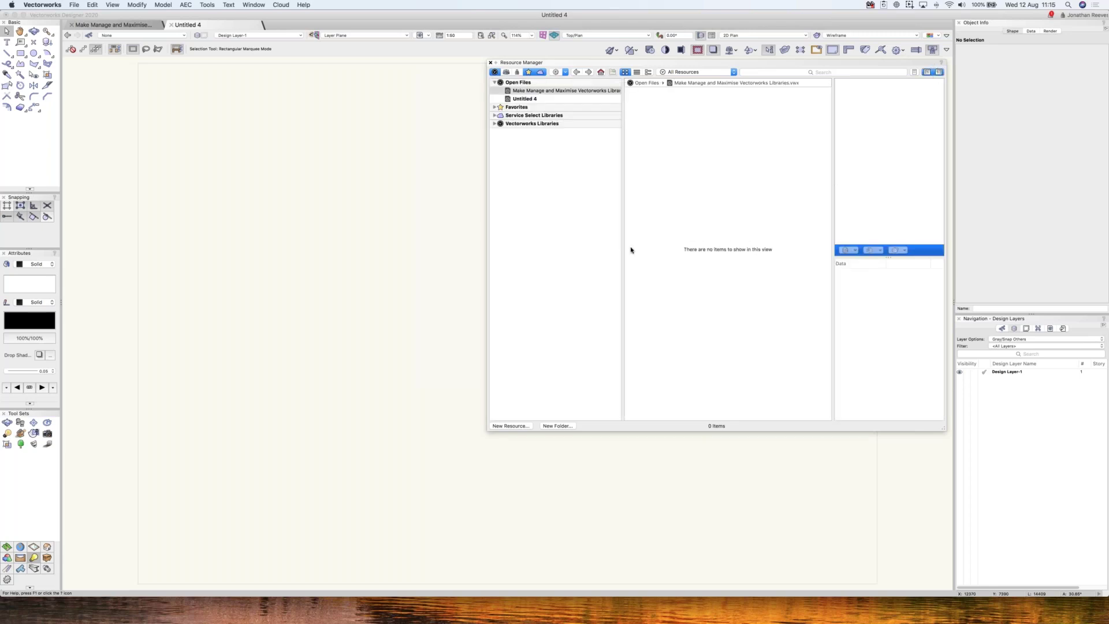
drag(623, 257, 606, 242)
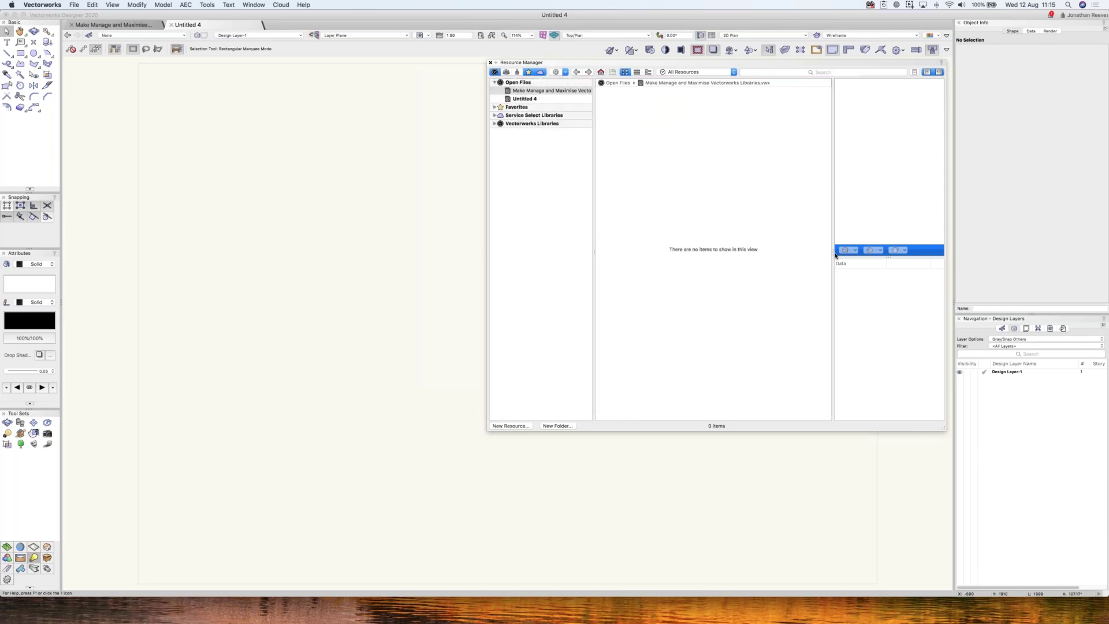
drag(847, 250, 962, 251)
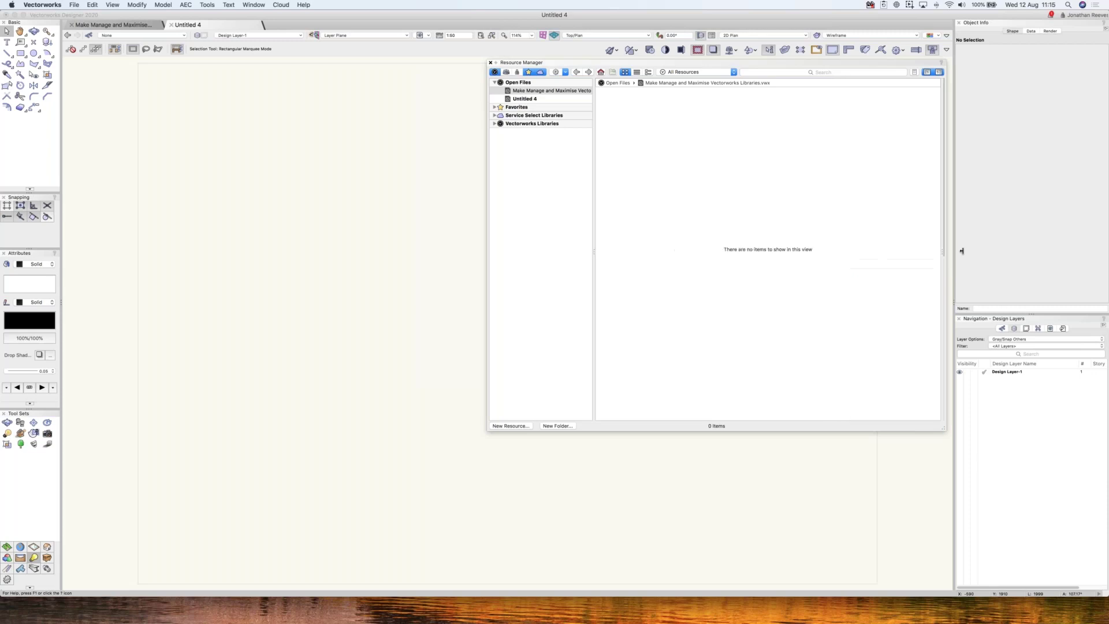
click(939, 72)
drag(939, 253, 891, 242)
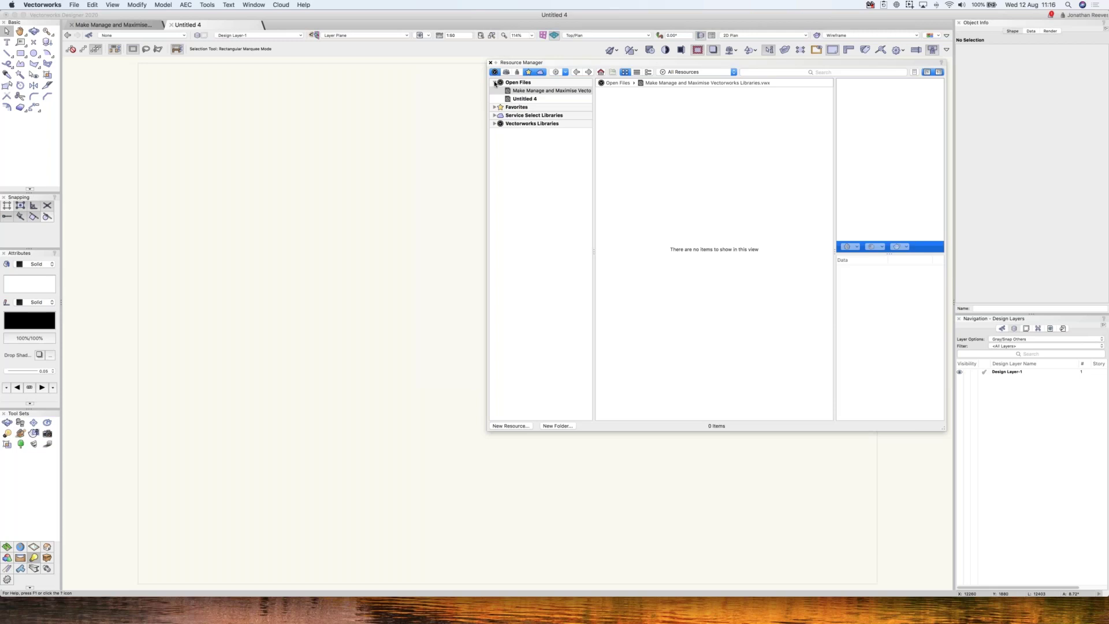
- Filter the tree to Open Files and Vectorworks Libraries only, expanding Vectorworks Libraries to show its folders
click(494, 83)
click(495, 71)
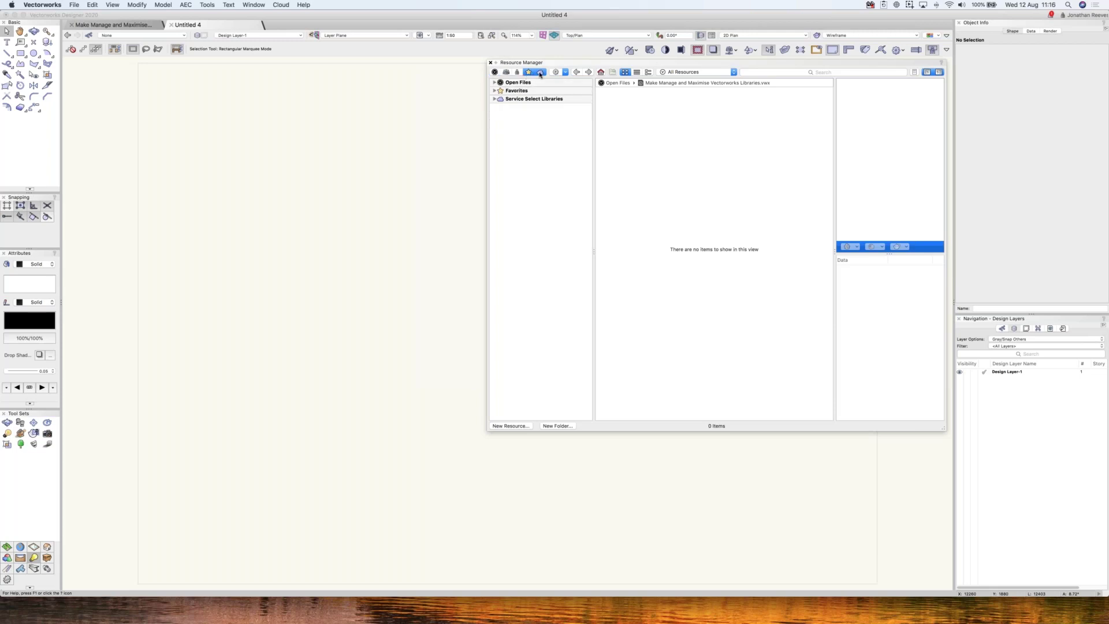
click(529, 71)
click(540, 73)
click(541, 74)
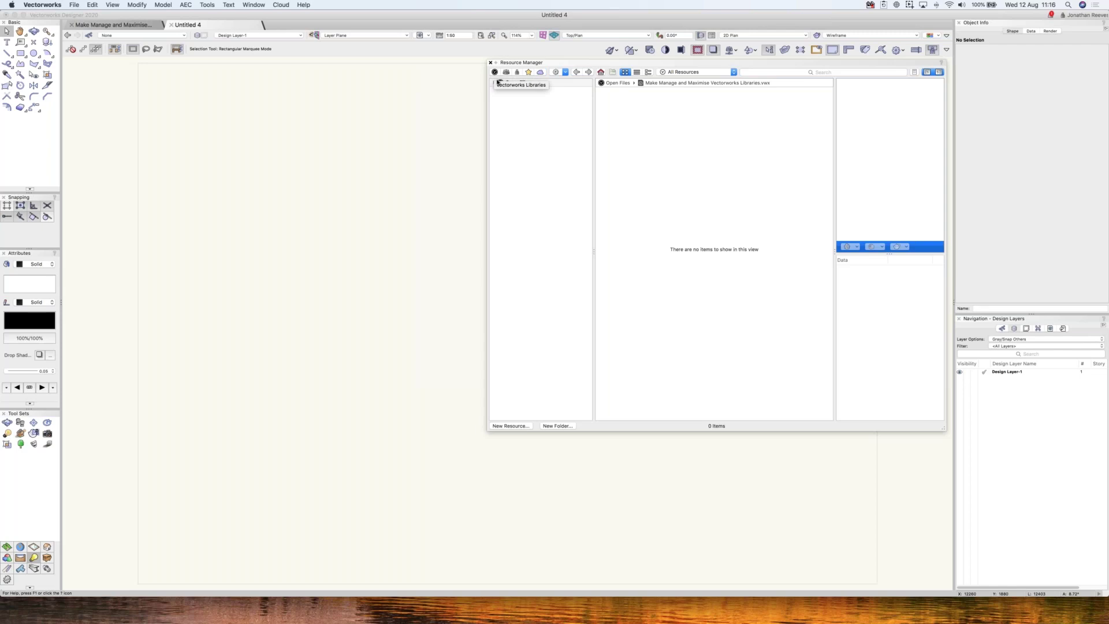
click(494, 72)
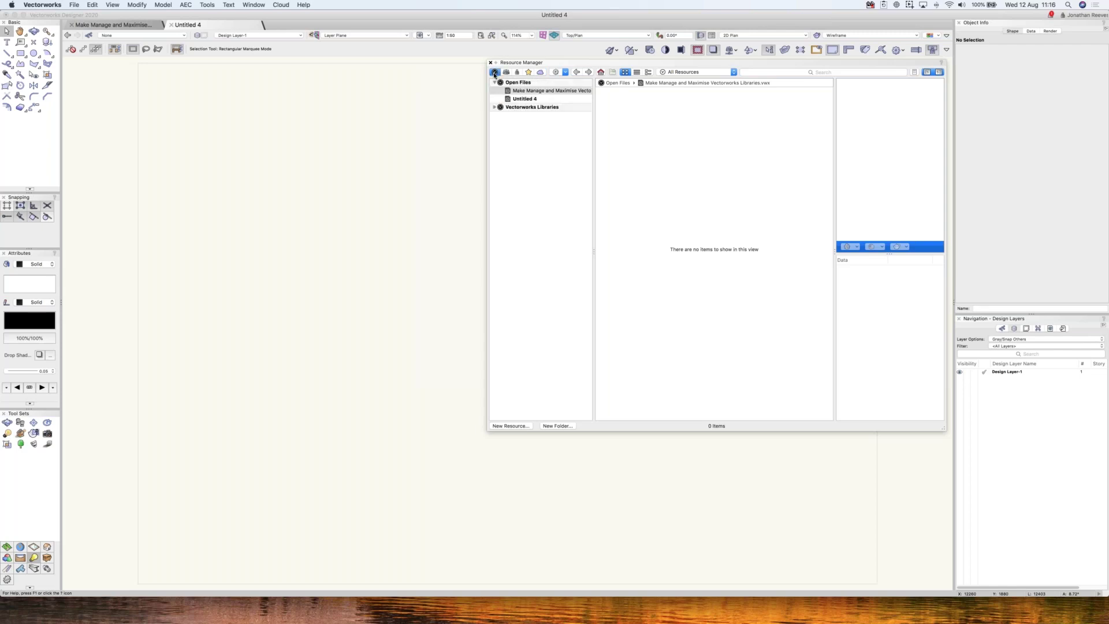
click(494, 107)
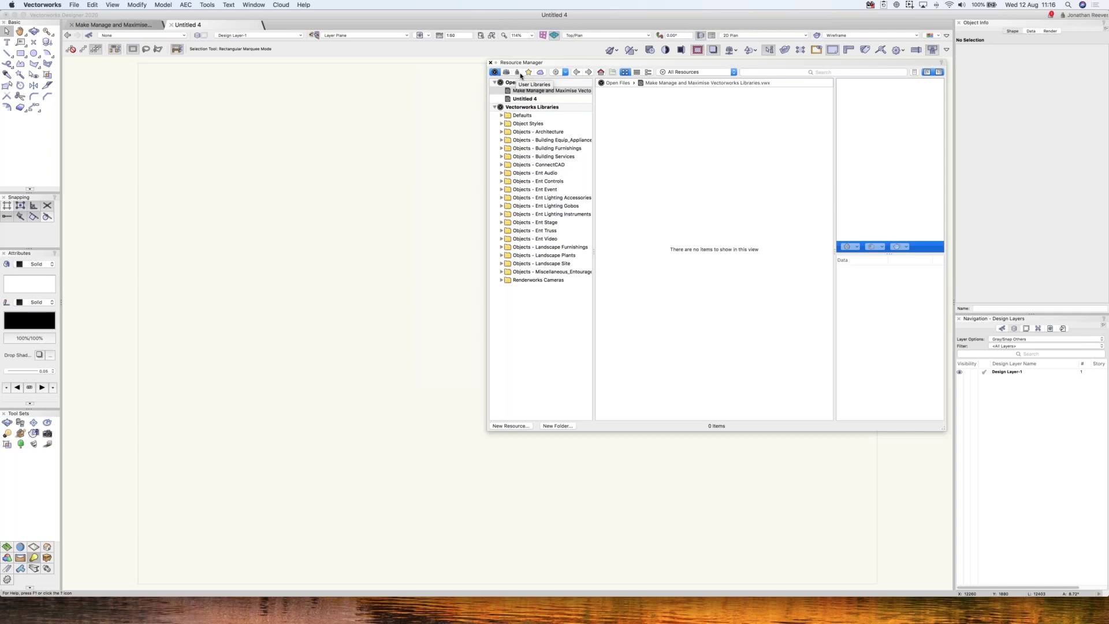
- Turn on the Favorites star filter, expand and collapse Favorites, then show Service Select Libraries with the cloud toggle
click(528, 73)
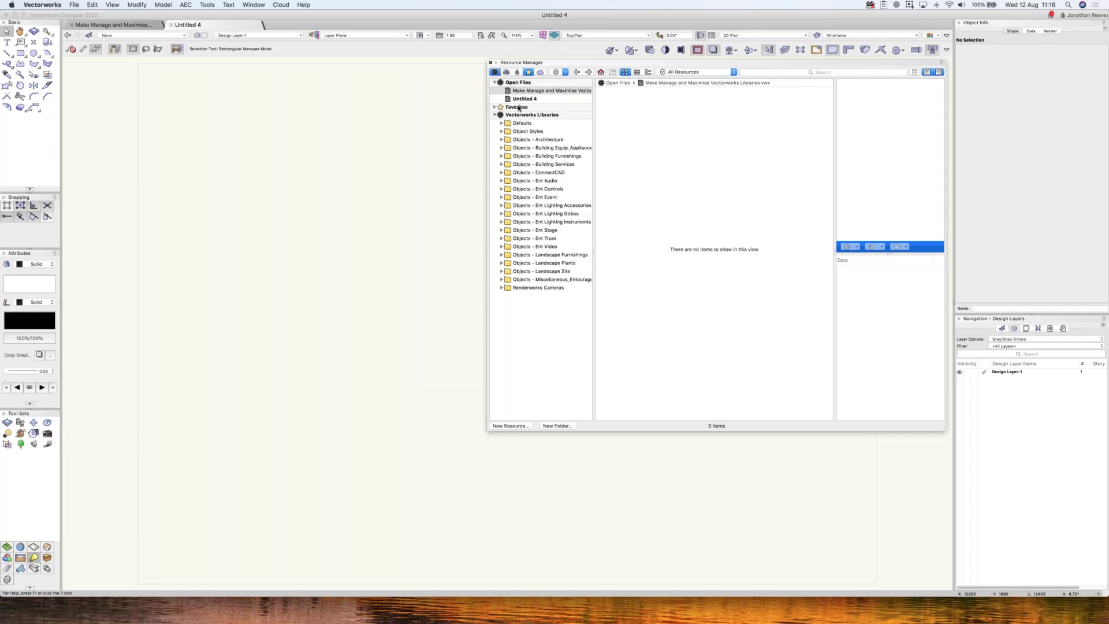
click(495, 107)
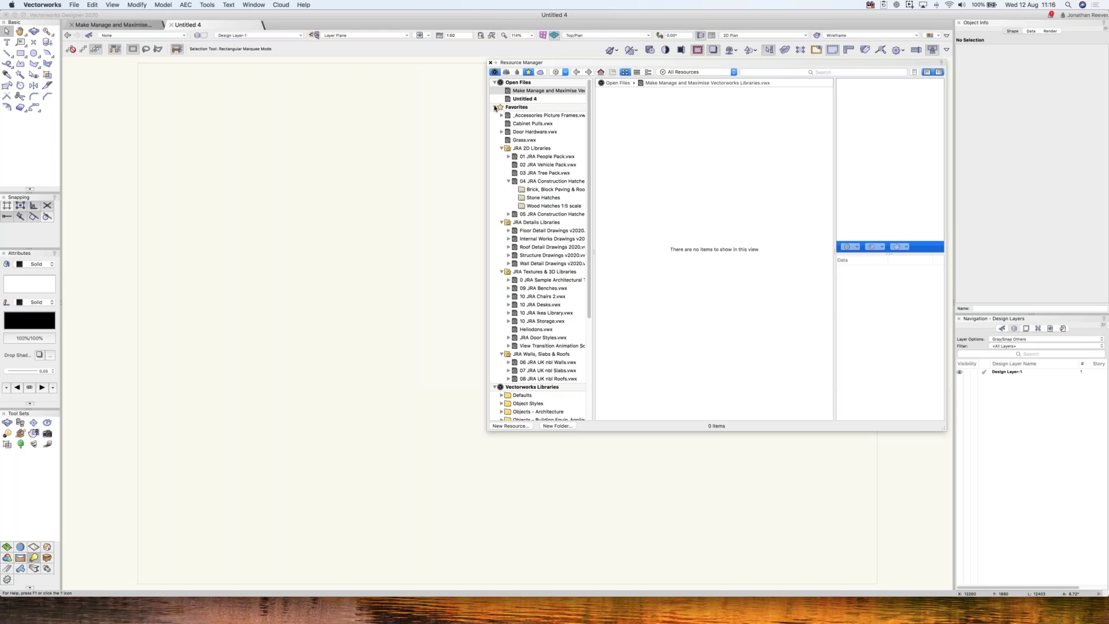
click(494, 107)
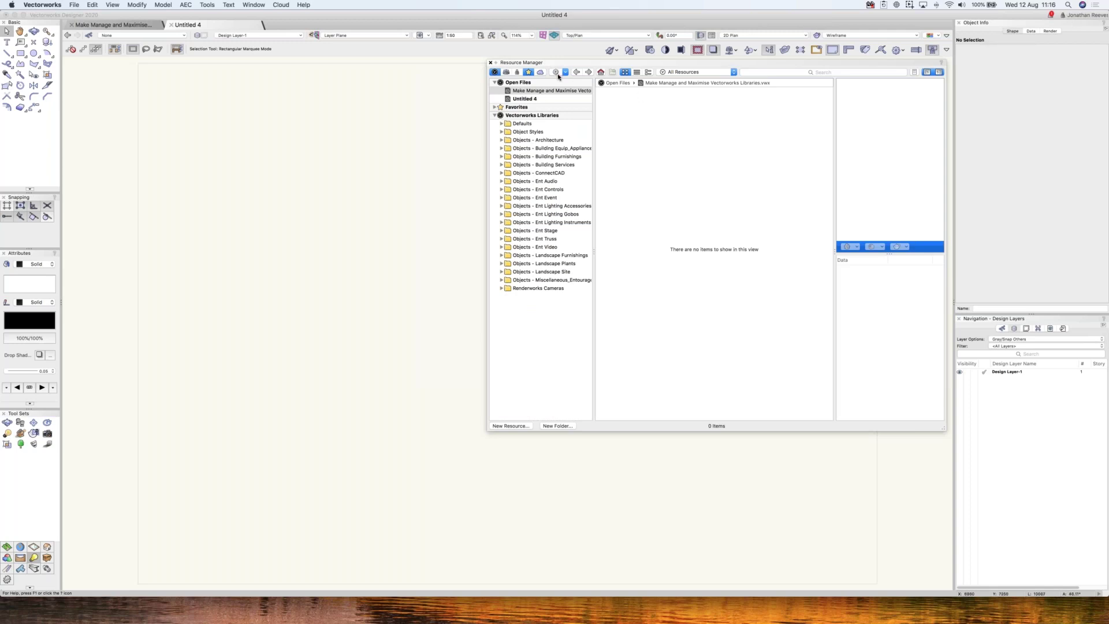
click(541, 72)
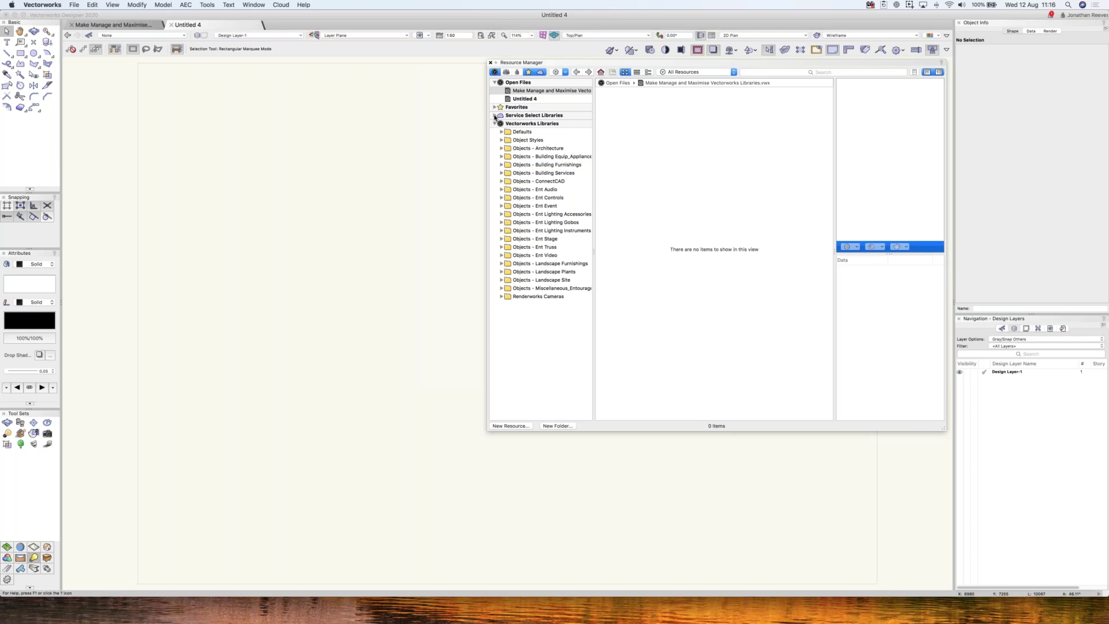
- Show the 14 items of Sottini Baths Freestanding.vwx under Service Select Libraries > Sanitary
click(495, 115)
click(543, 206)
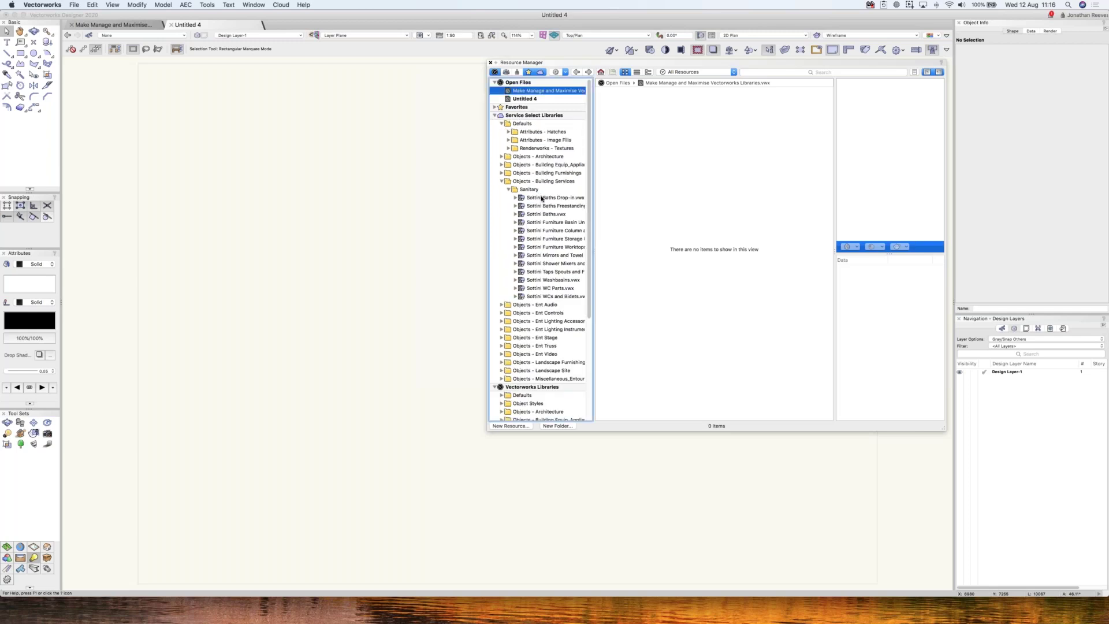
click(502, 181)
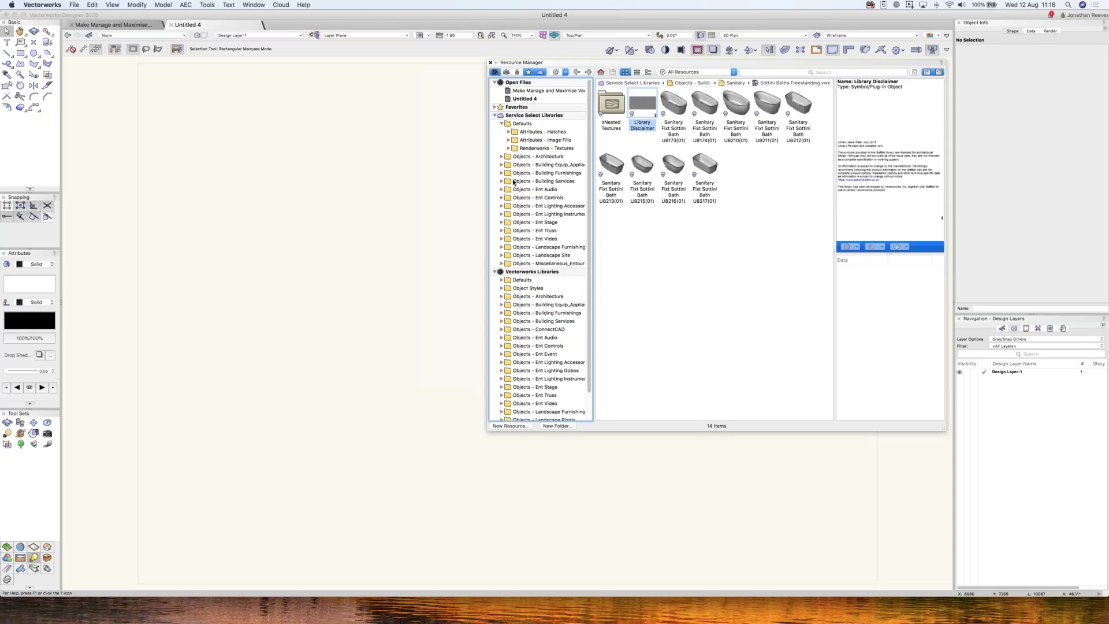
click(495, 115)
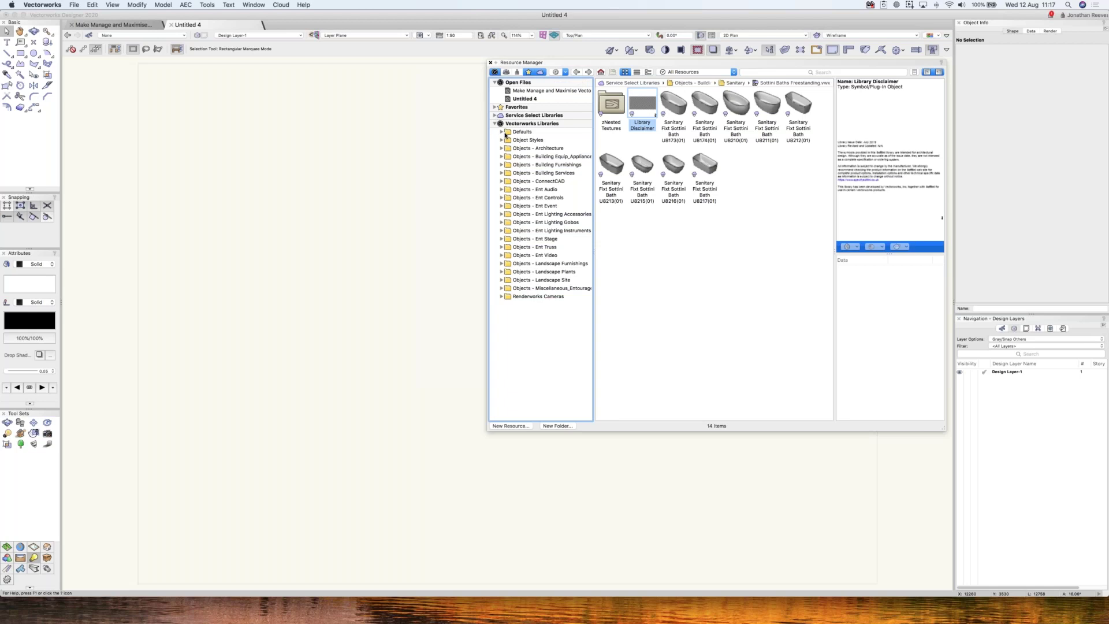
- List the 131 gradients of _Default Gradients.vwx under Defaults > Attributes - Gradients
click(501, 133)
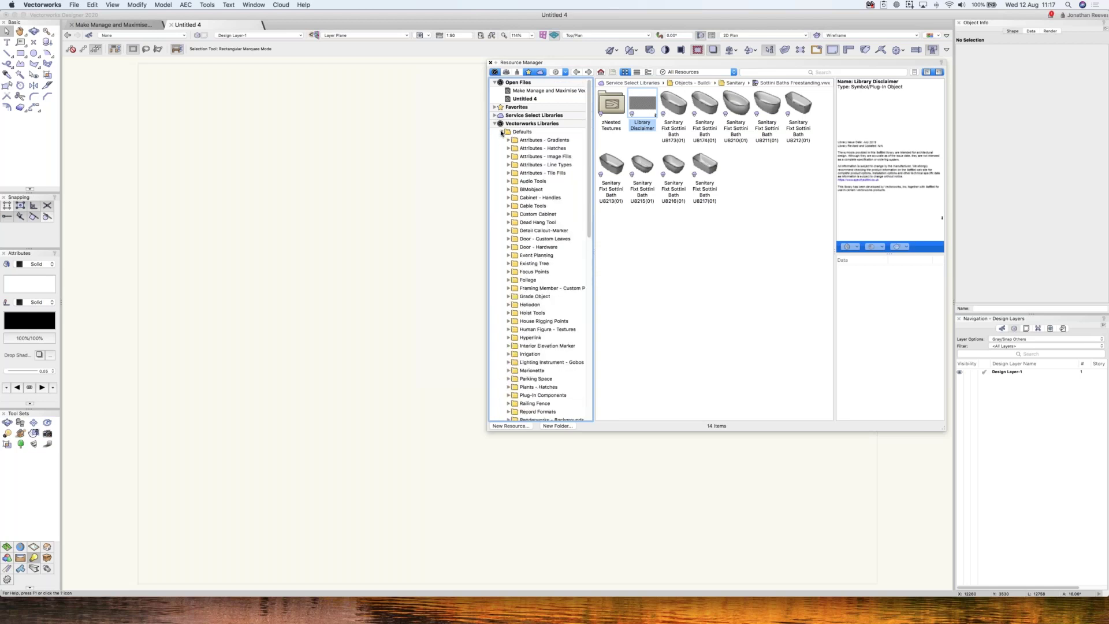
click(501, 132)
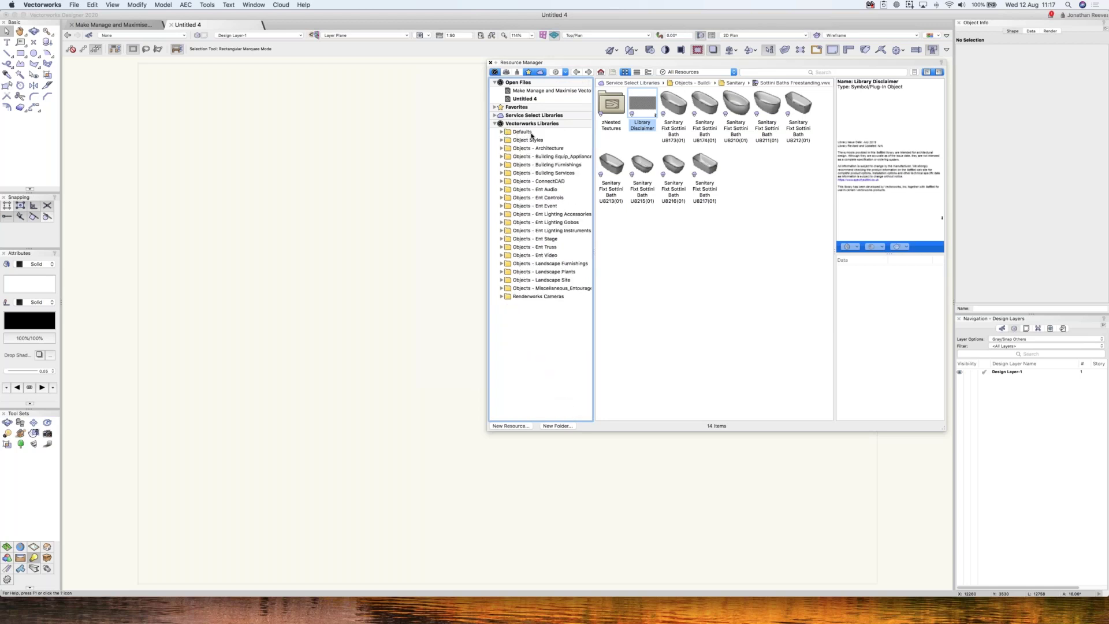
click(502, 132)
click(509, 141)
click(534, 149)
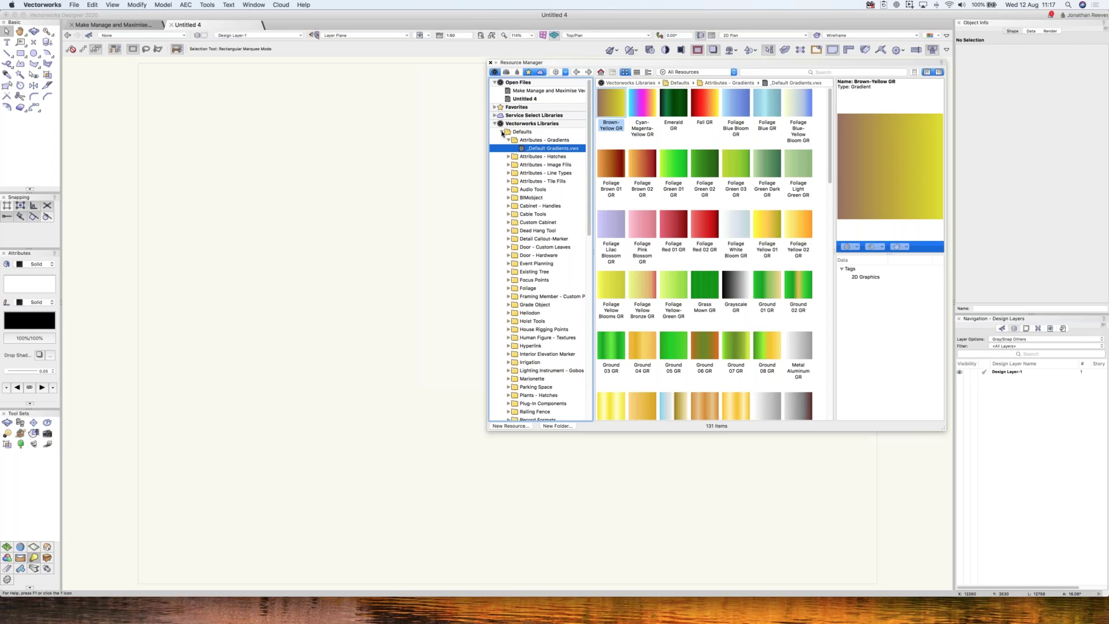
click(502, 133)
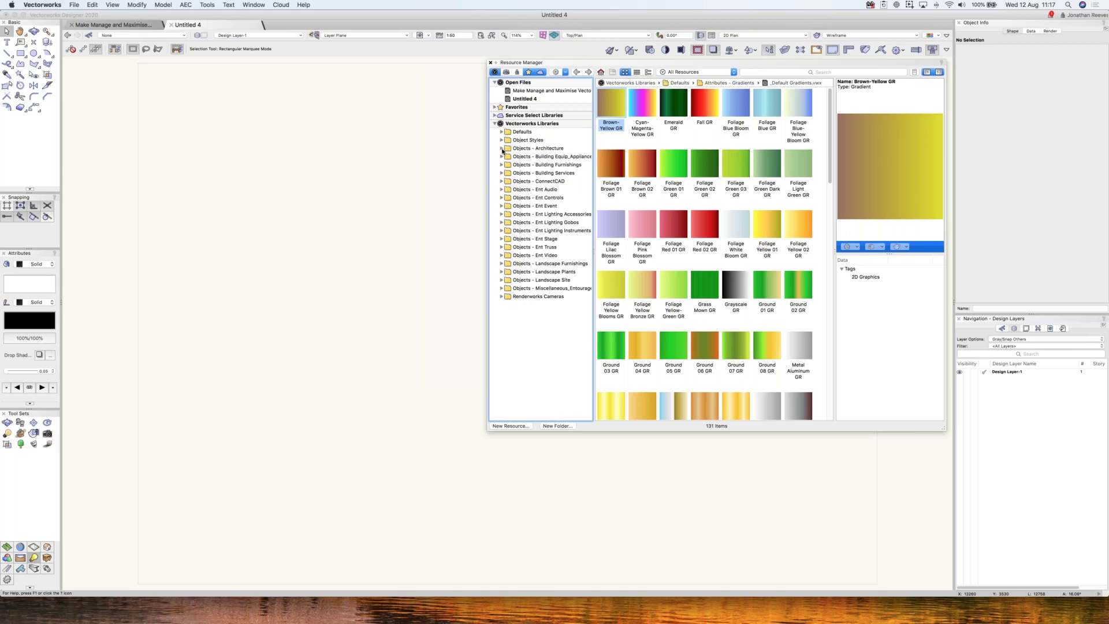
- Browse Objects - Architecture files, including Copper Beech profiles, ending on Doors Standard Revolving.vwx
click(501, 149)
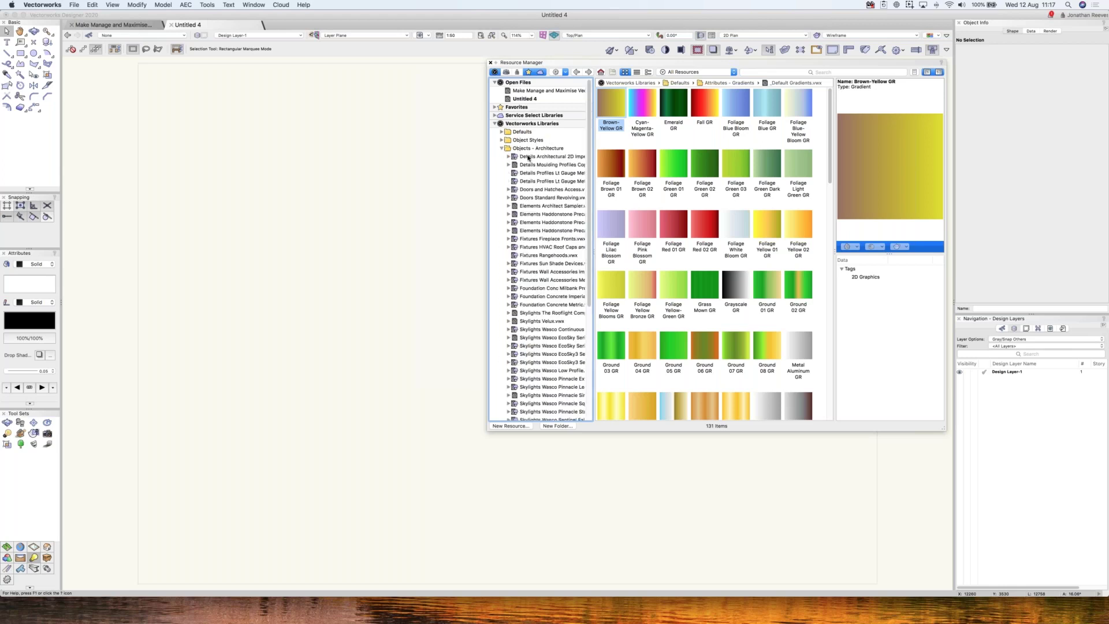
click(530, 157)
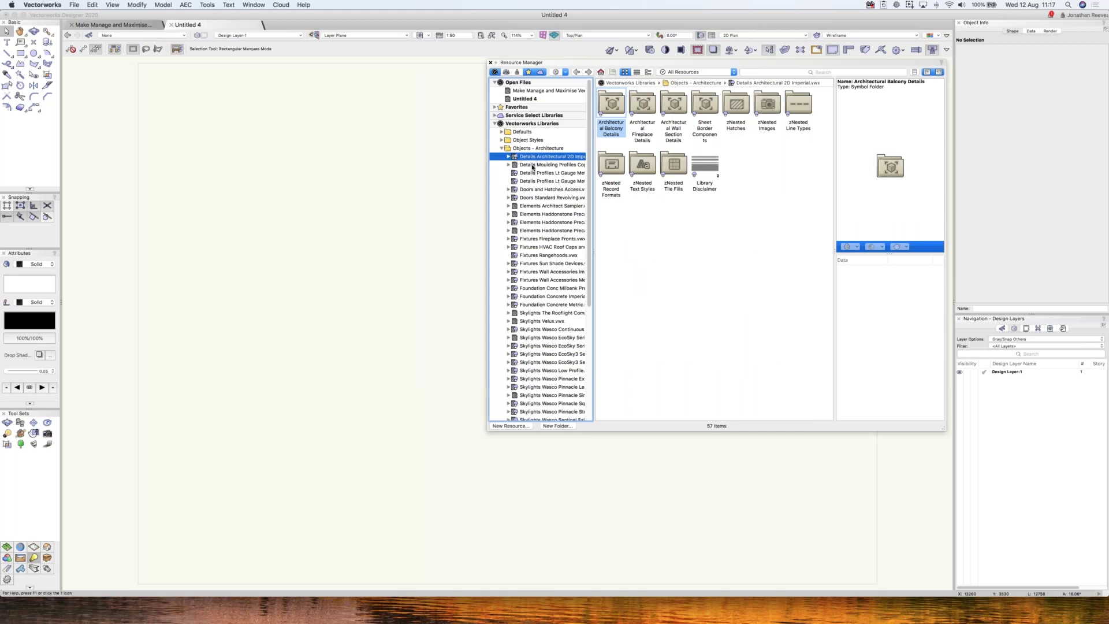
click(533, 166)
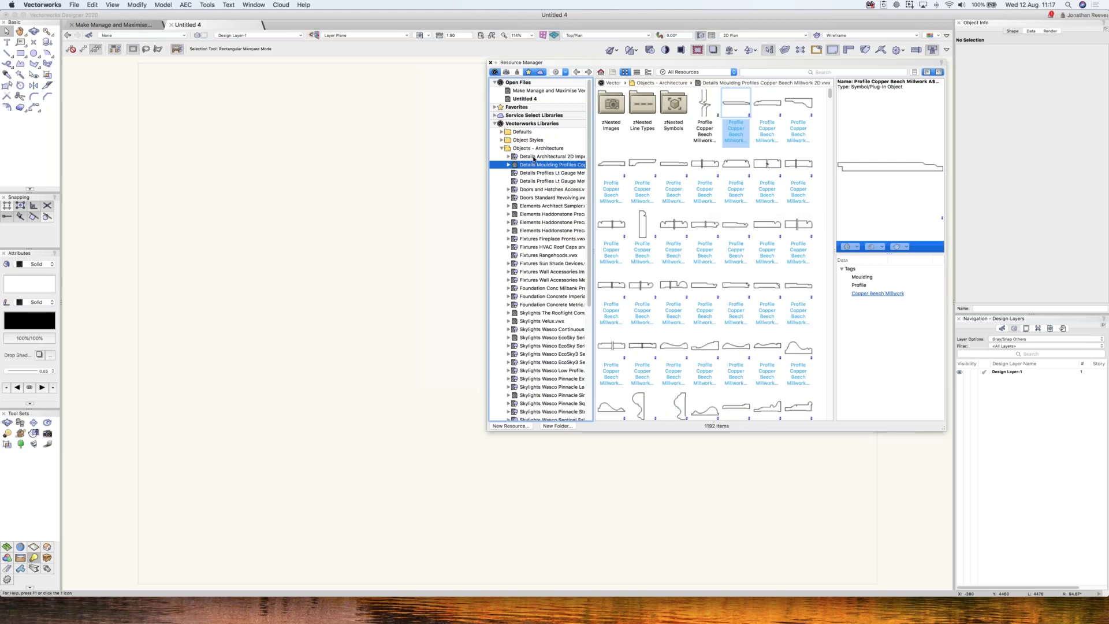
click(534, 157)
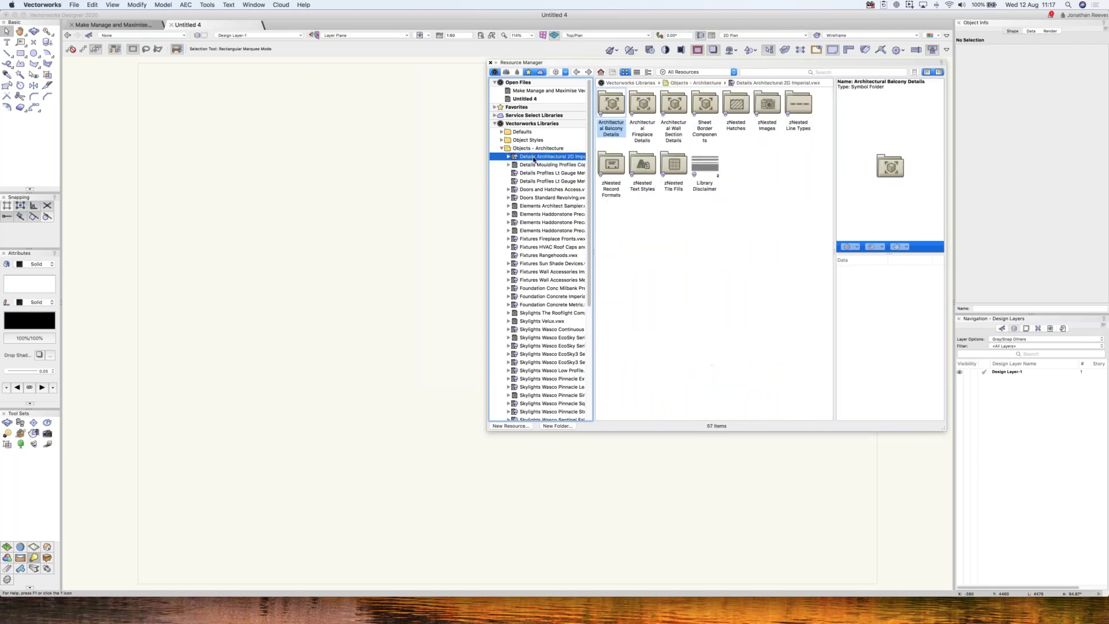
click(534, 207)
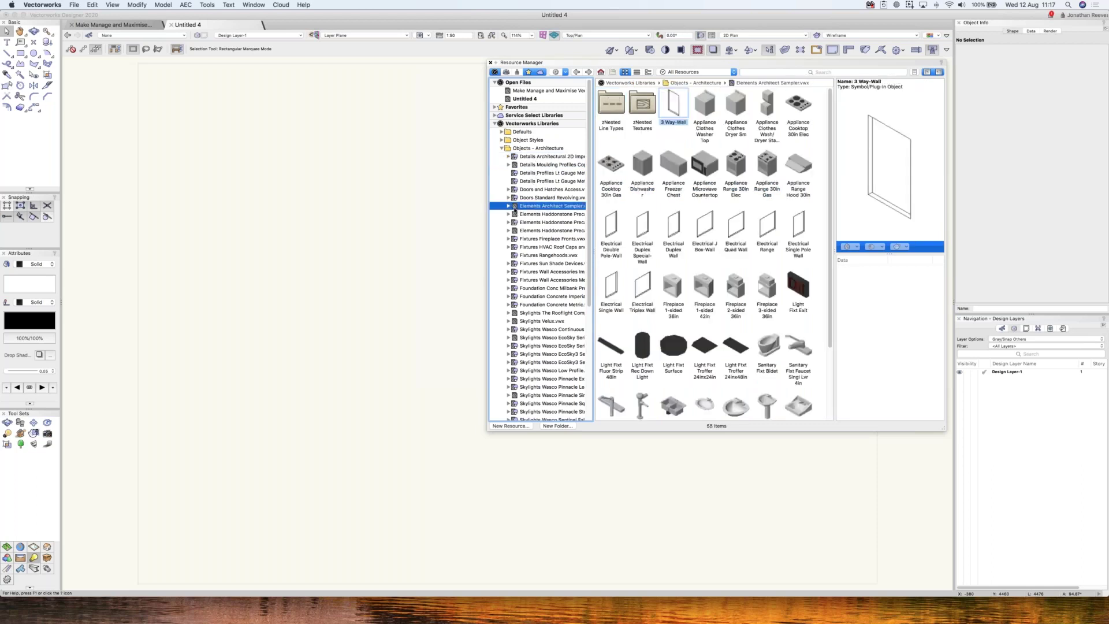
click(544, 198)
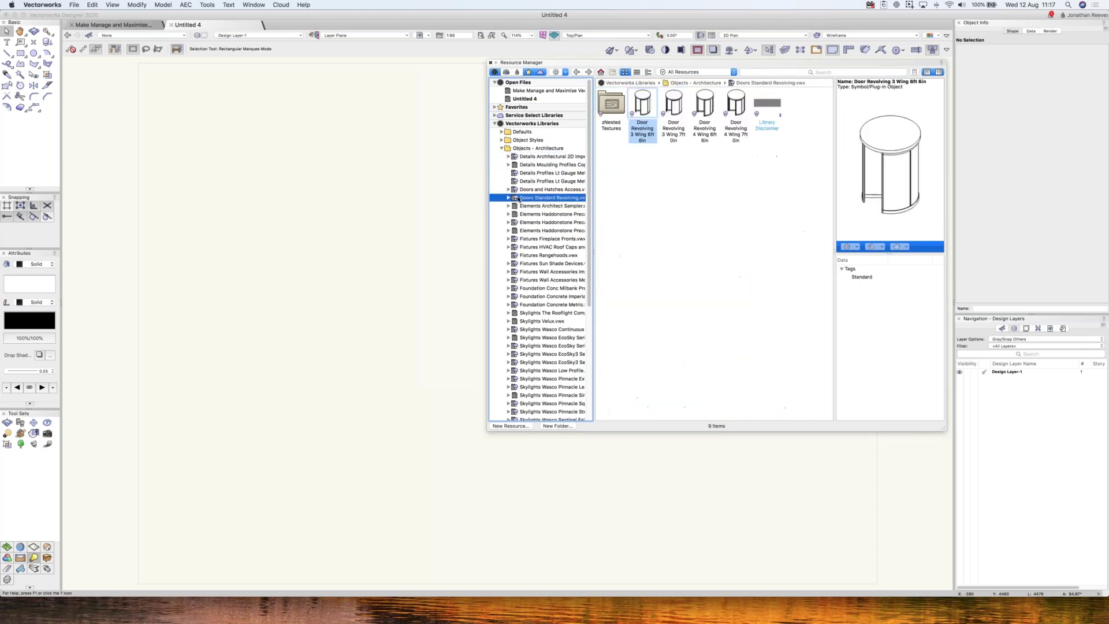
- Download and install the 779.0 KB Doors Standard Revolving.vwx library
right_click(546, 200)
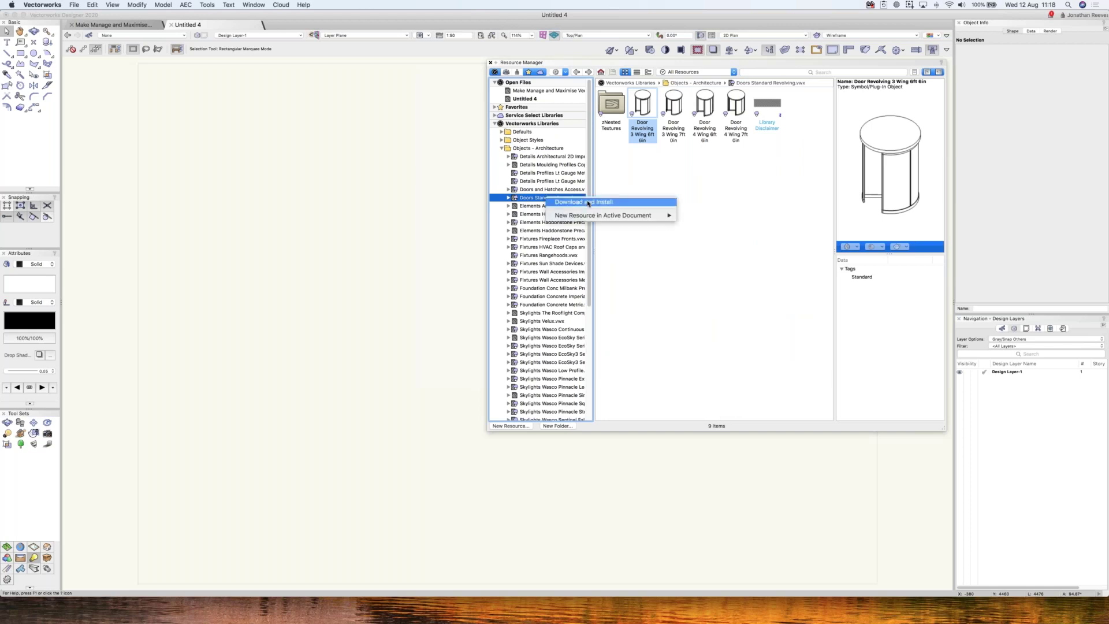
click(589, 202)
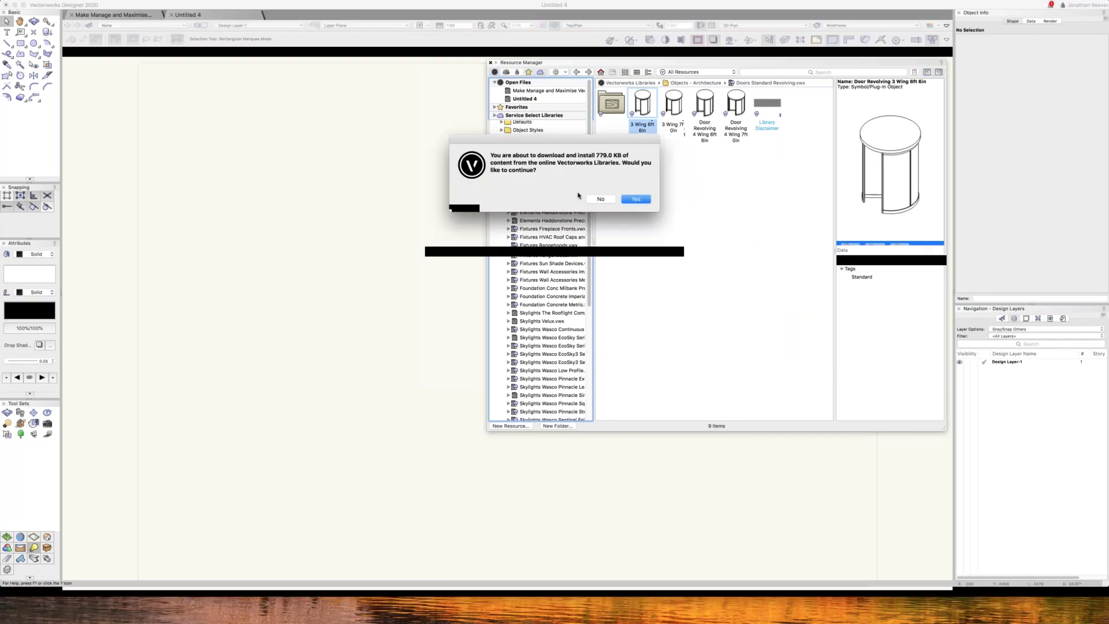
click(636, 210)
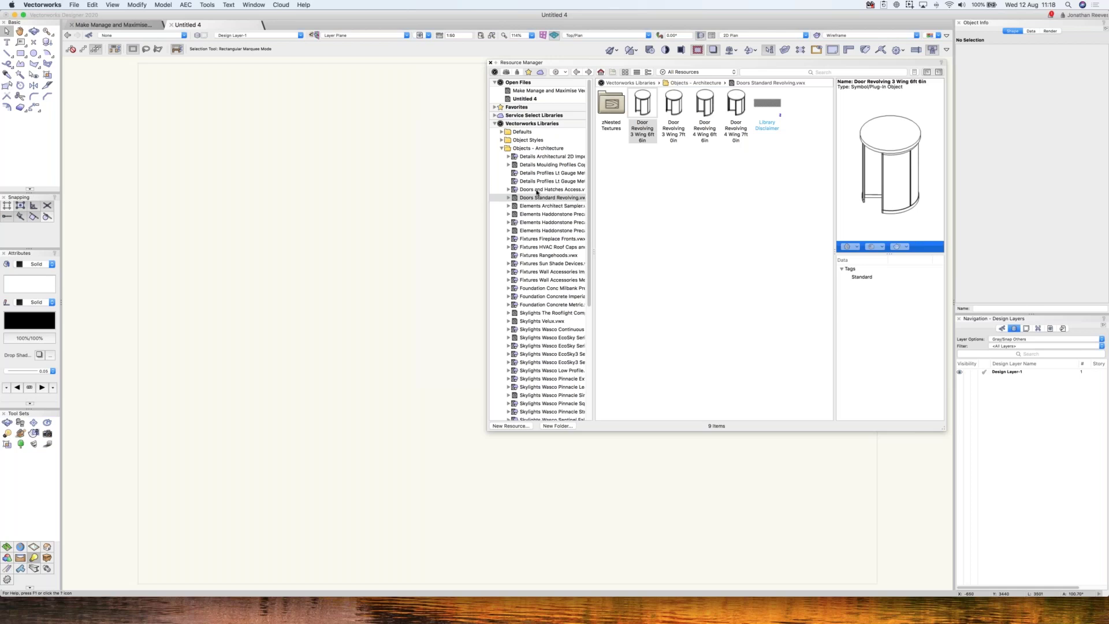
- Browse the Haddonstone and Doors and Hatches files, ending on the Copper Beech moulding profiles
click(533, 206)
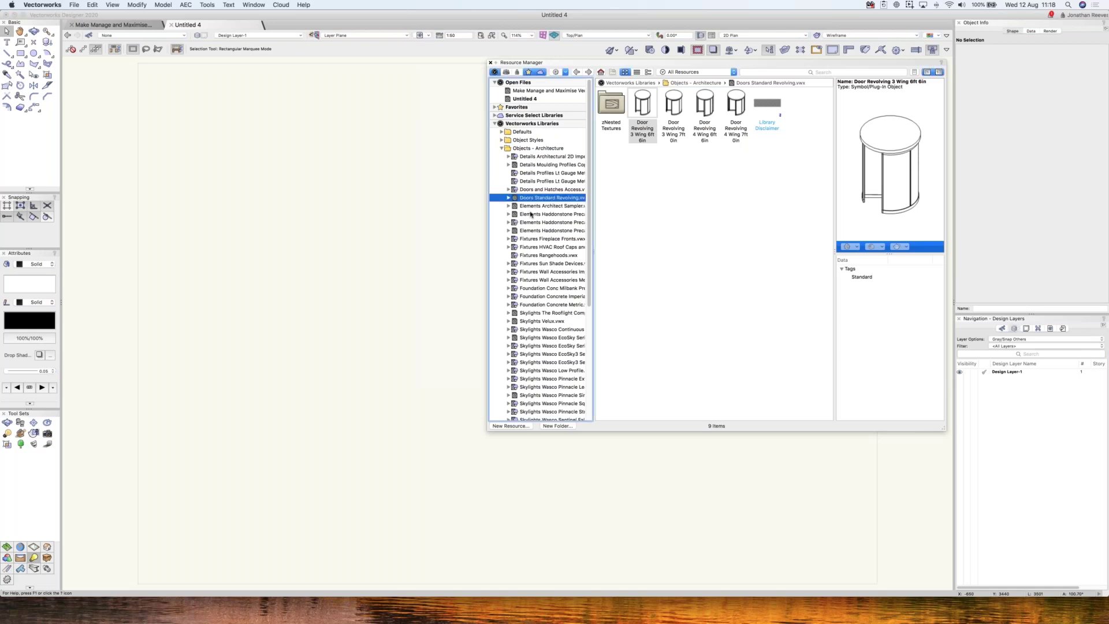
click(531, 214)
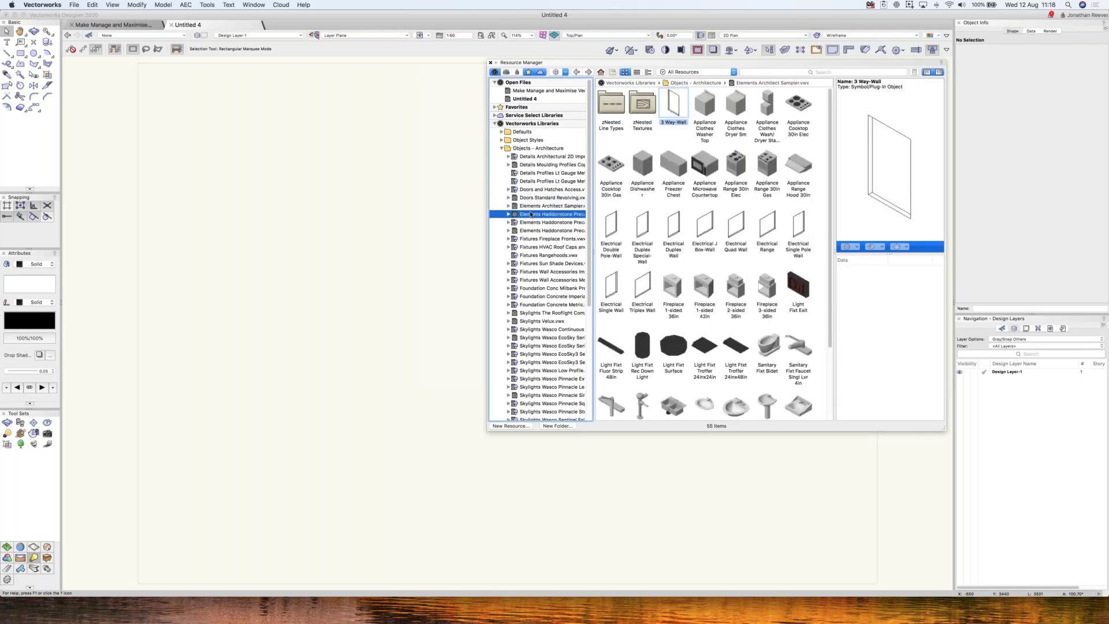
click(530, 190)
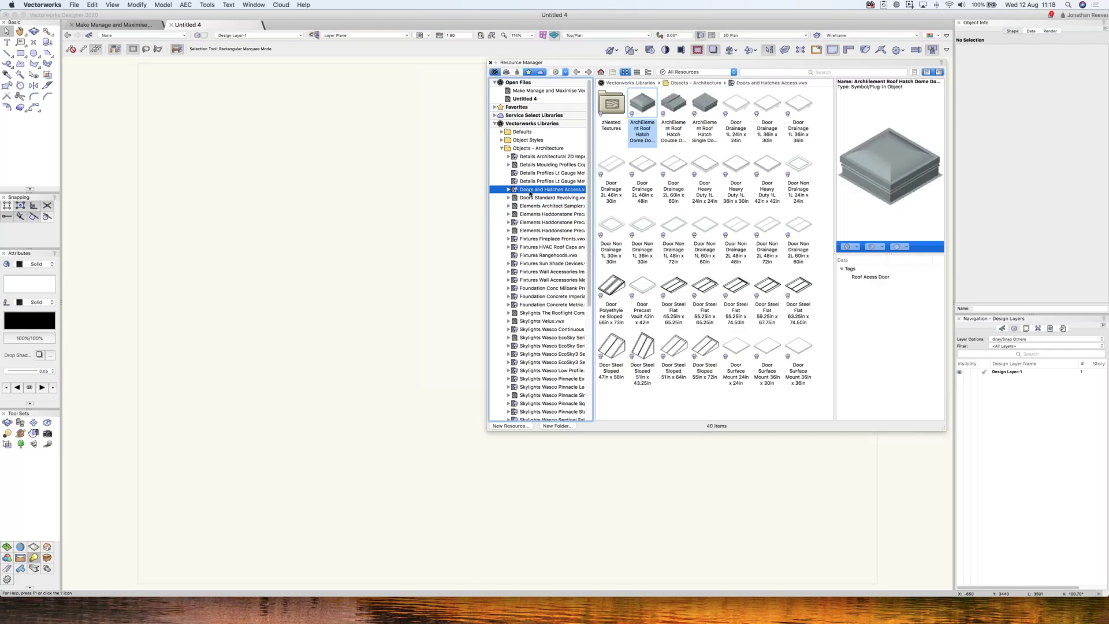
click(528, 157)
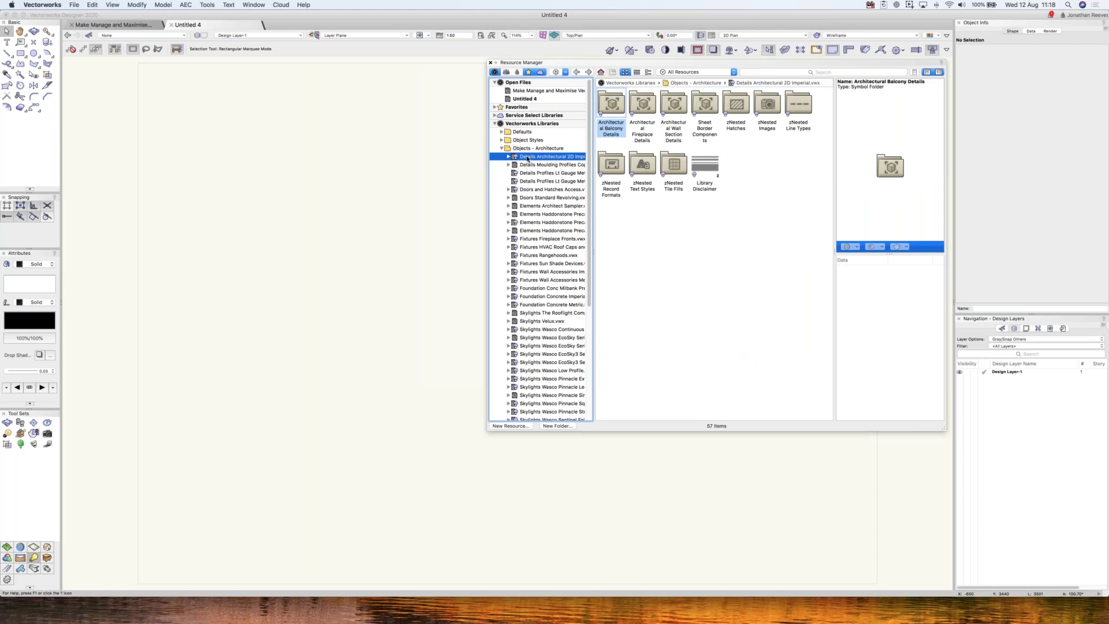
click(528, 164)
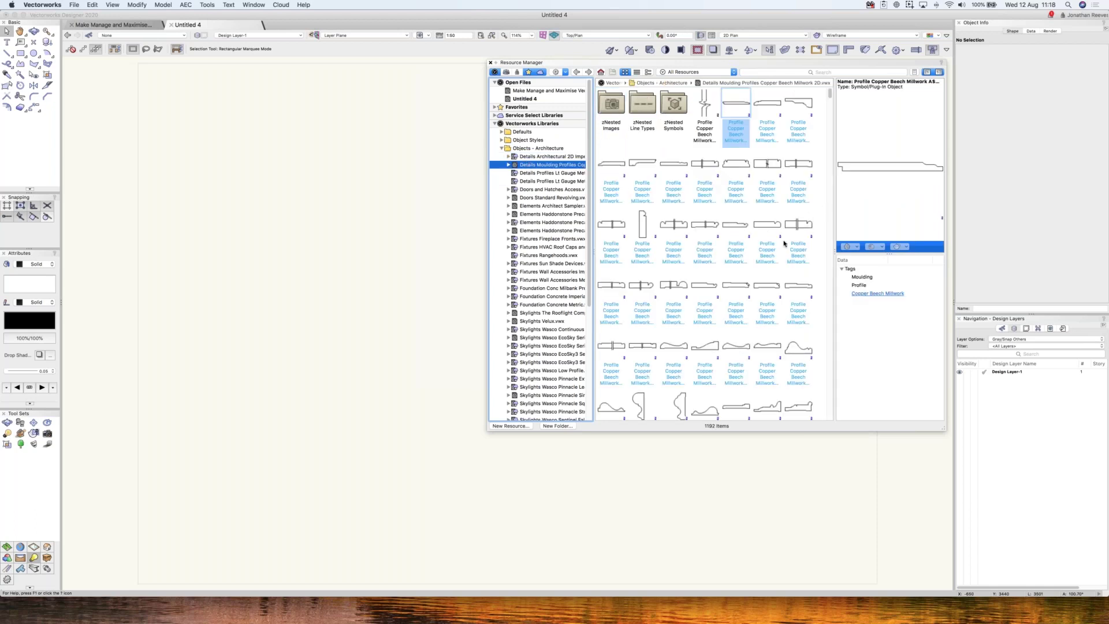
- Scroll the Copper Beech profile grid and preview several neighbouring moulding profiles in turn
scroll(773, 250, down, 6)
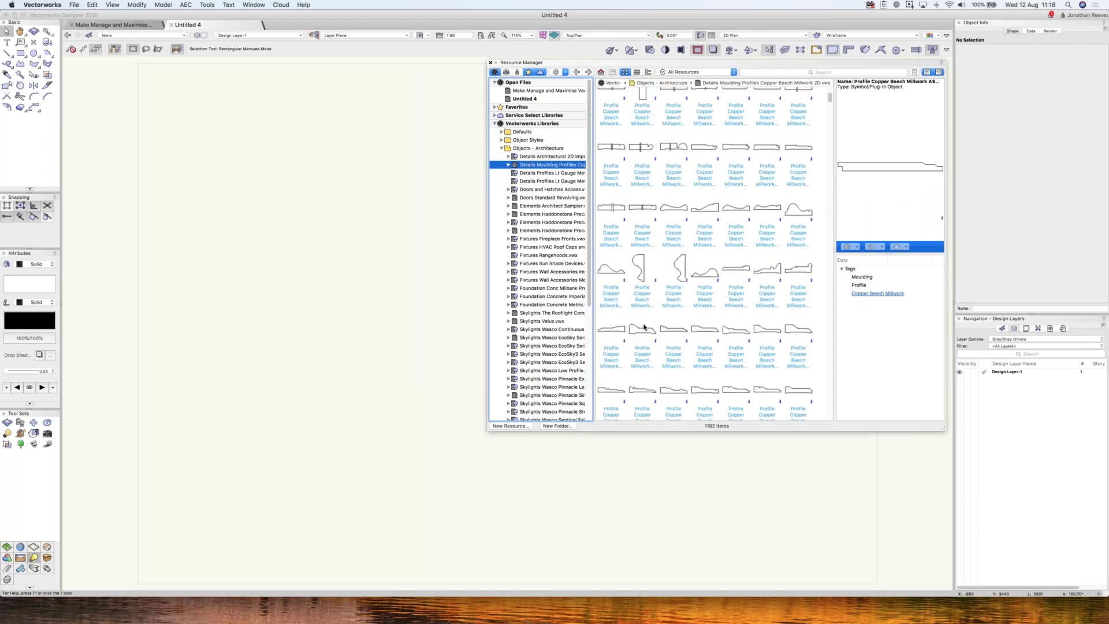
scroll(674, 311, down, 3)
click(672, 229)
click(700, 225)
key(Right)
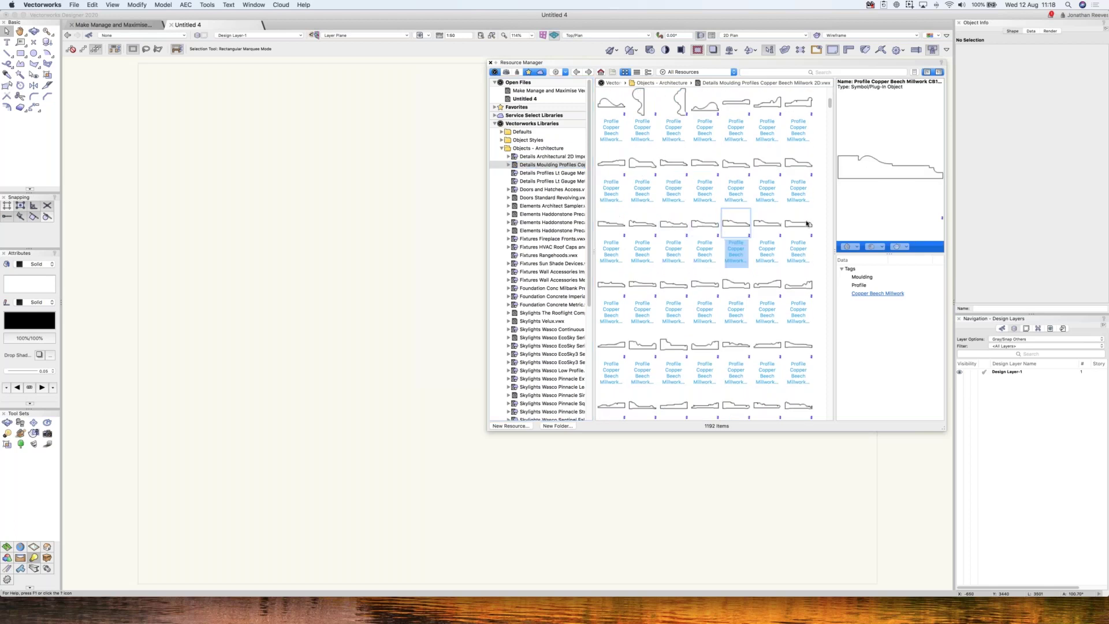
key(Right)
key(Right)
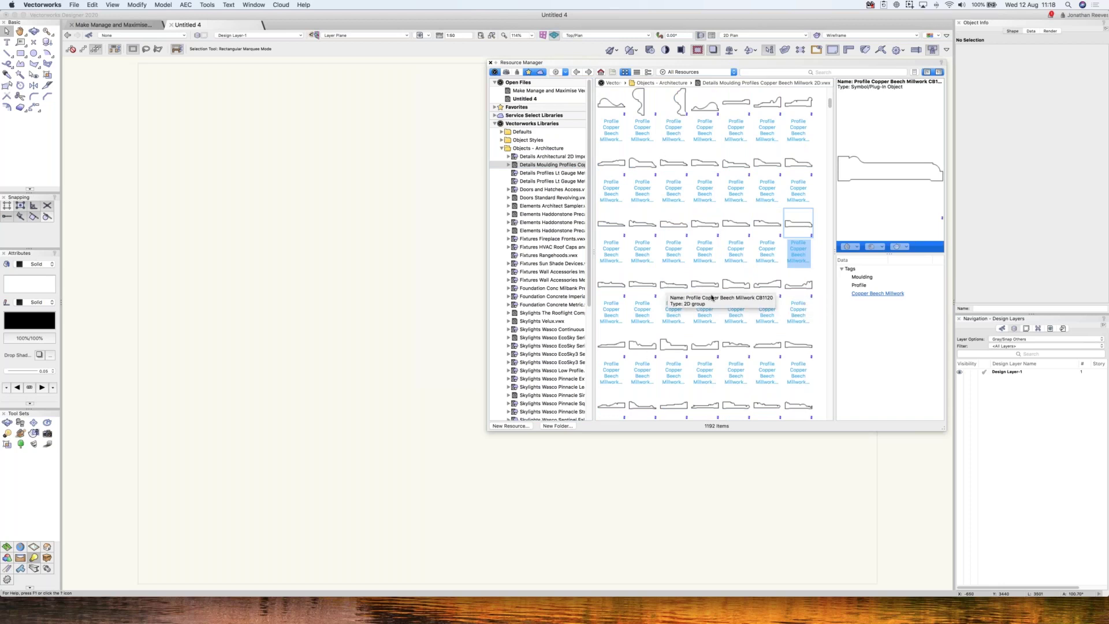
scroll(712, 297, down, 2)
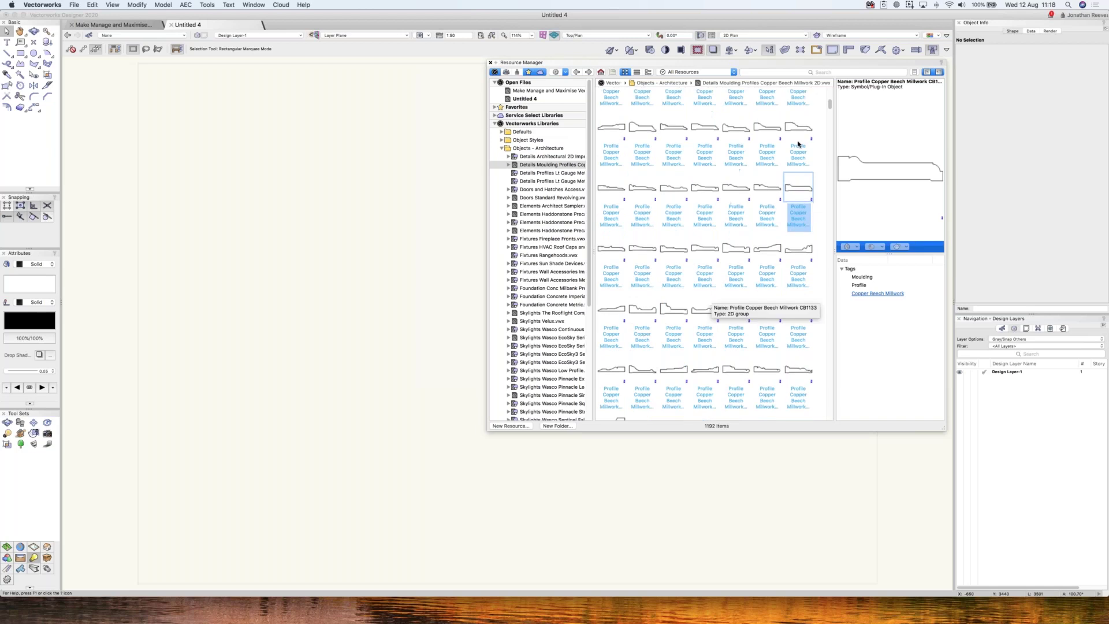
- Step from the light gauge metal framing library through successive files to the Velux skylights
click(553, 173)
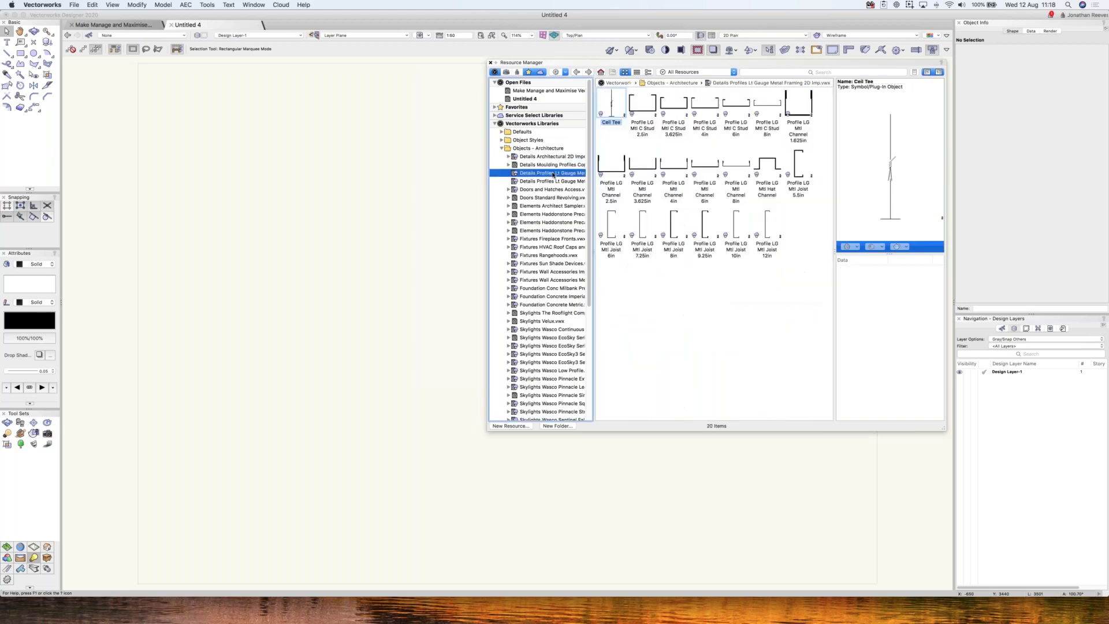
key(Down)
key(Down)
key(Down)
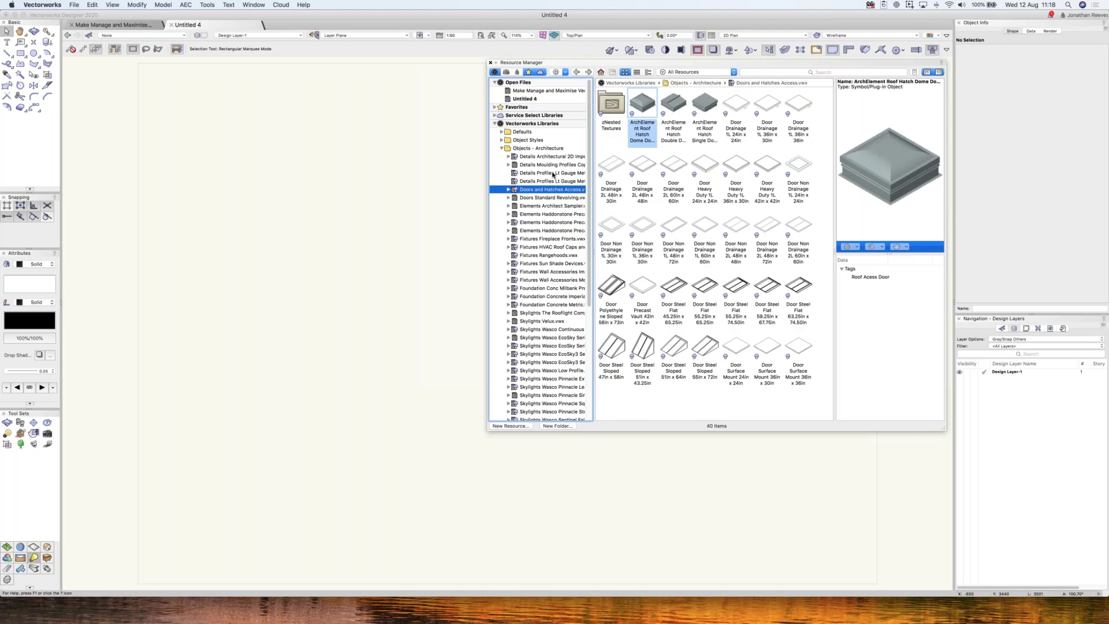
key(Down)
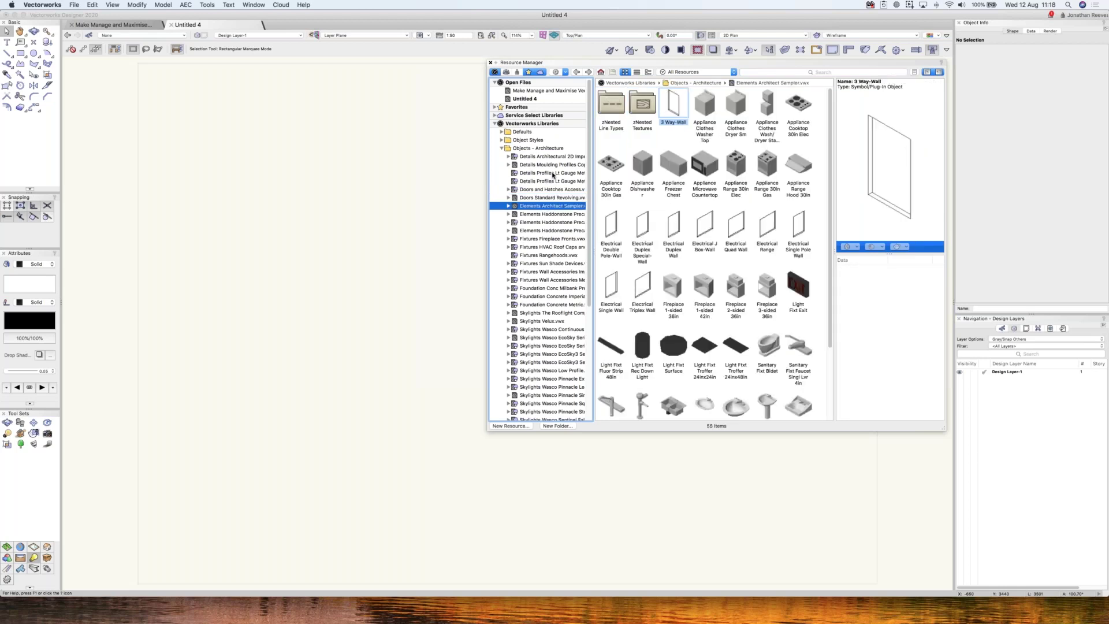
key(Down)
key(Down)
key(Down)
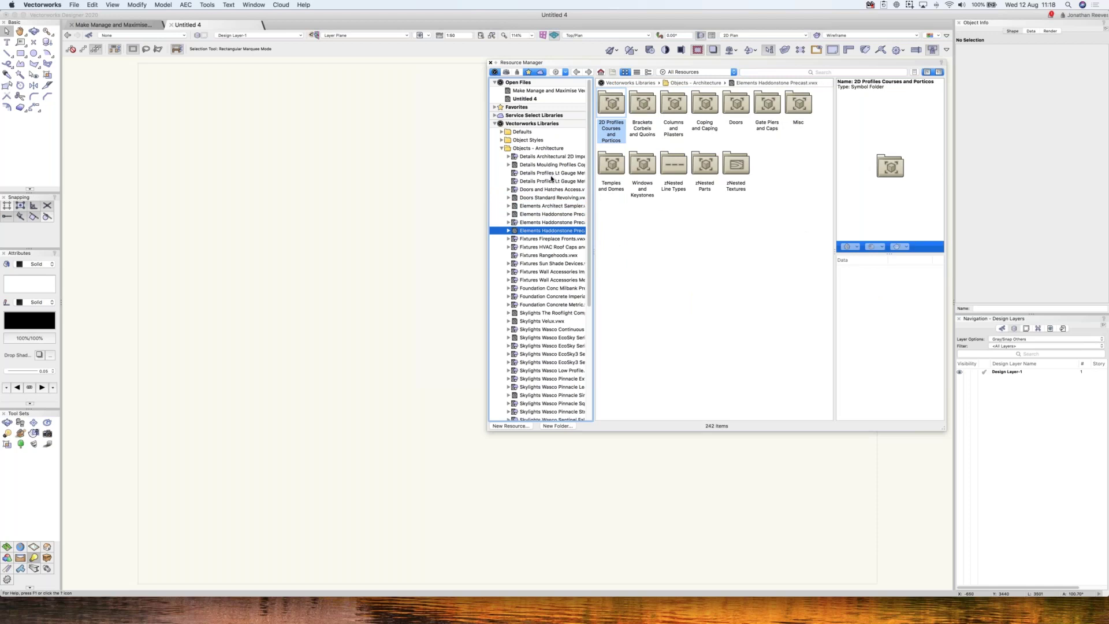
key(Down)
key(Down)
key(Down)
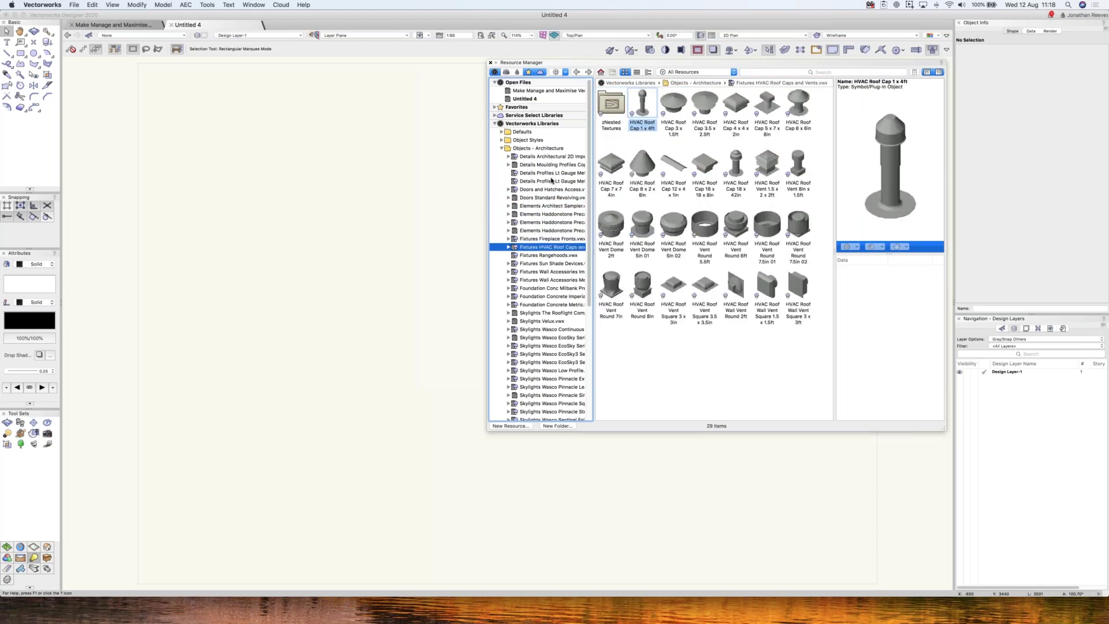
key(Down)
key(Down)
key(Up)
key(Down)
key(Down)
key(Down)
key(Down)
key(Down)
key(Down)
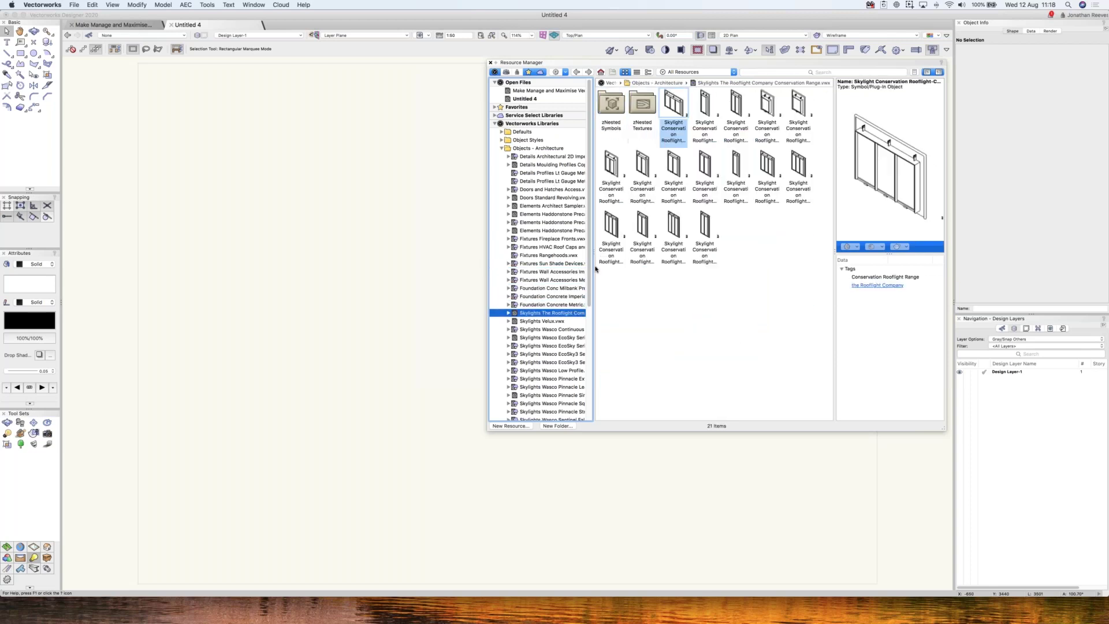
key(Down)
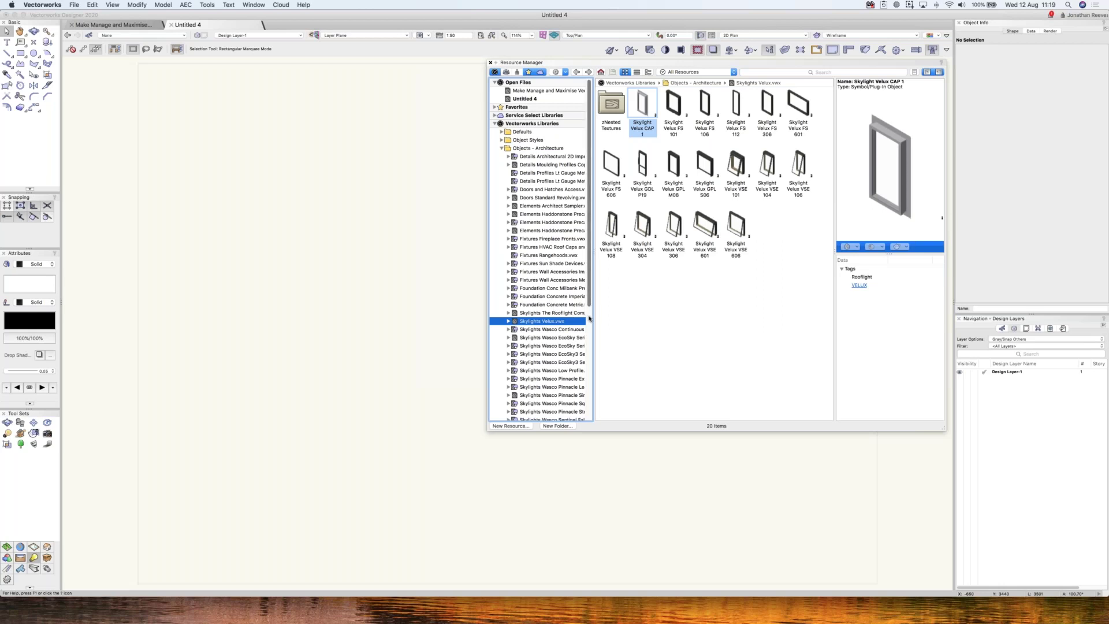
- Browse the Wasco skylight libraries: Continuous, EcoSky and Pinnacle Extended
scroll(589, 307, down, 3)
click(556, 297)
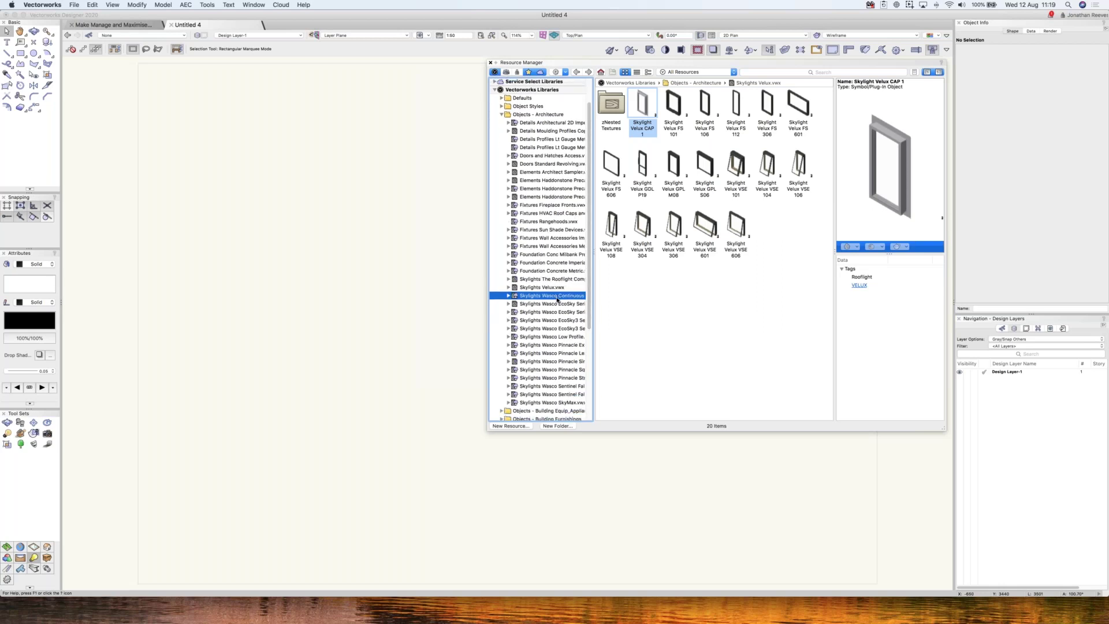
key(Down)
key(Down)
key(Down)
key(Down)
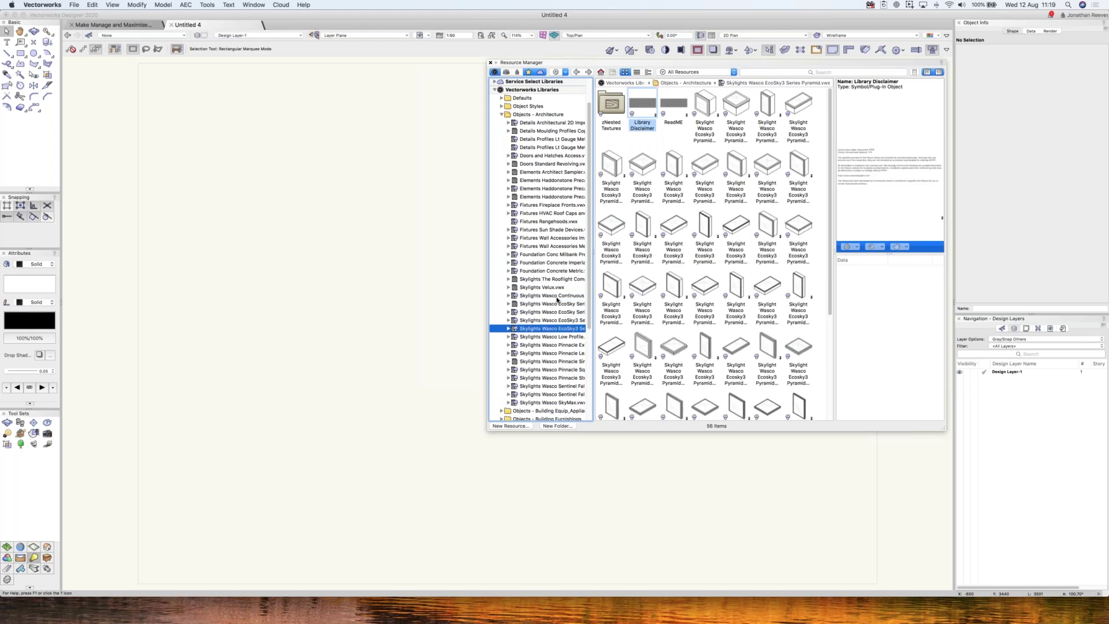
key(Down)
key(Down)
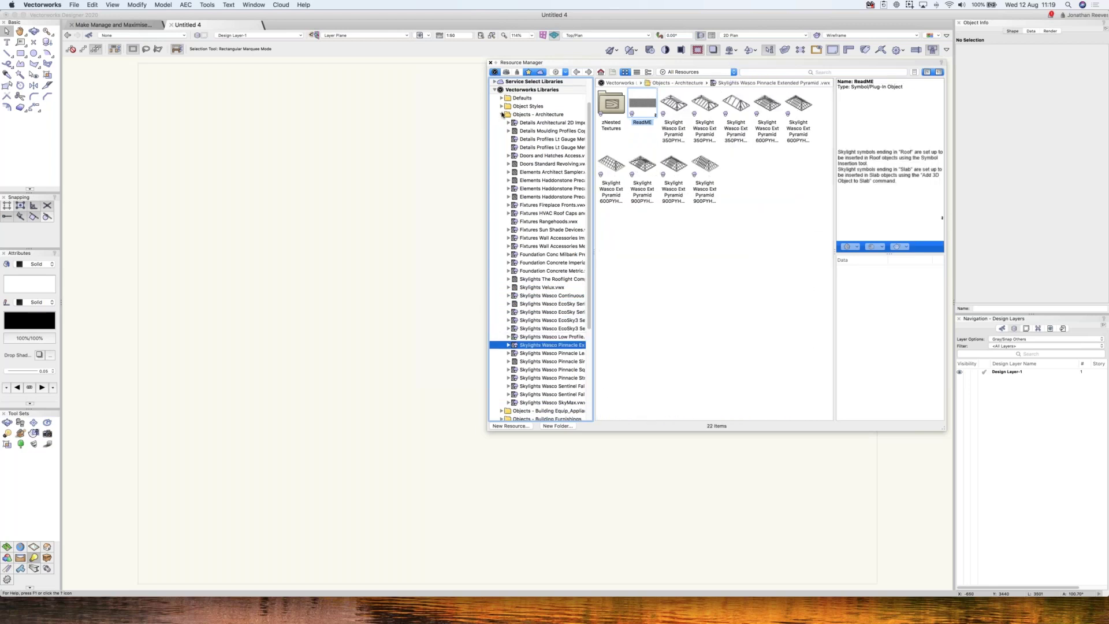
- Collapse Objects - Architecture and search All Libraries for 'velux', listing 18 items
click(502, 115)
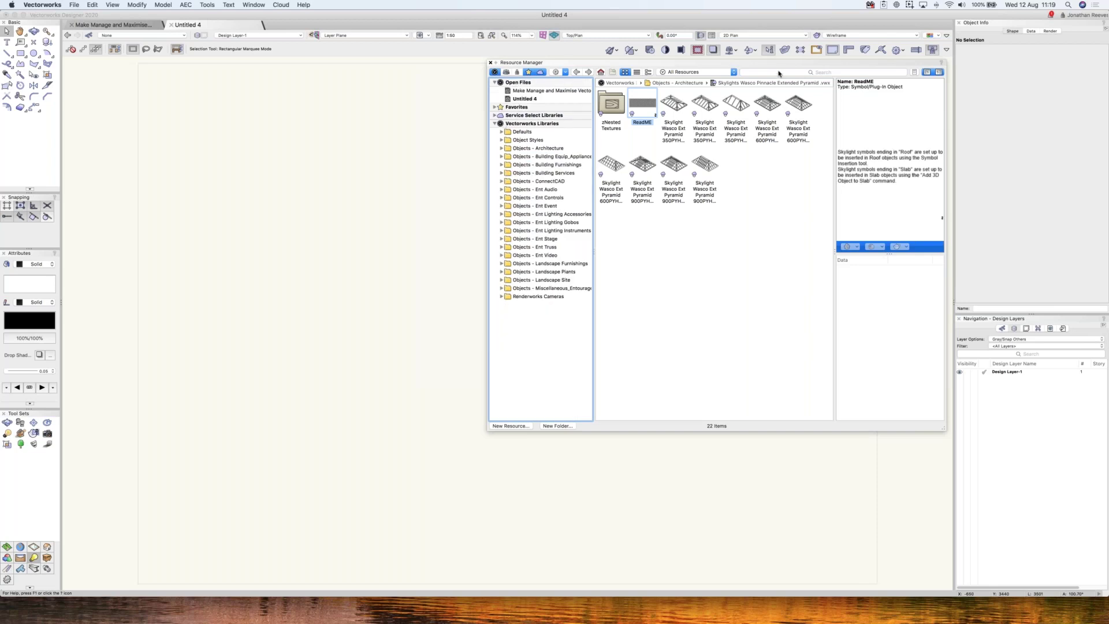
click(746, 72)
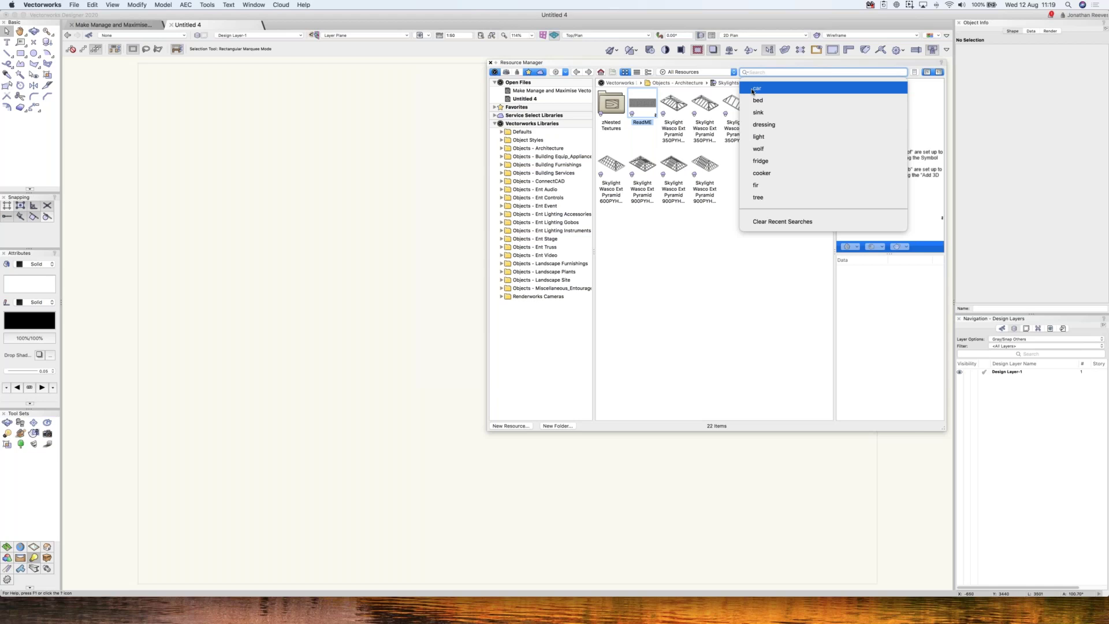
text(ceil)
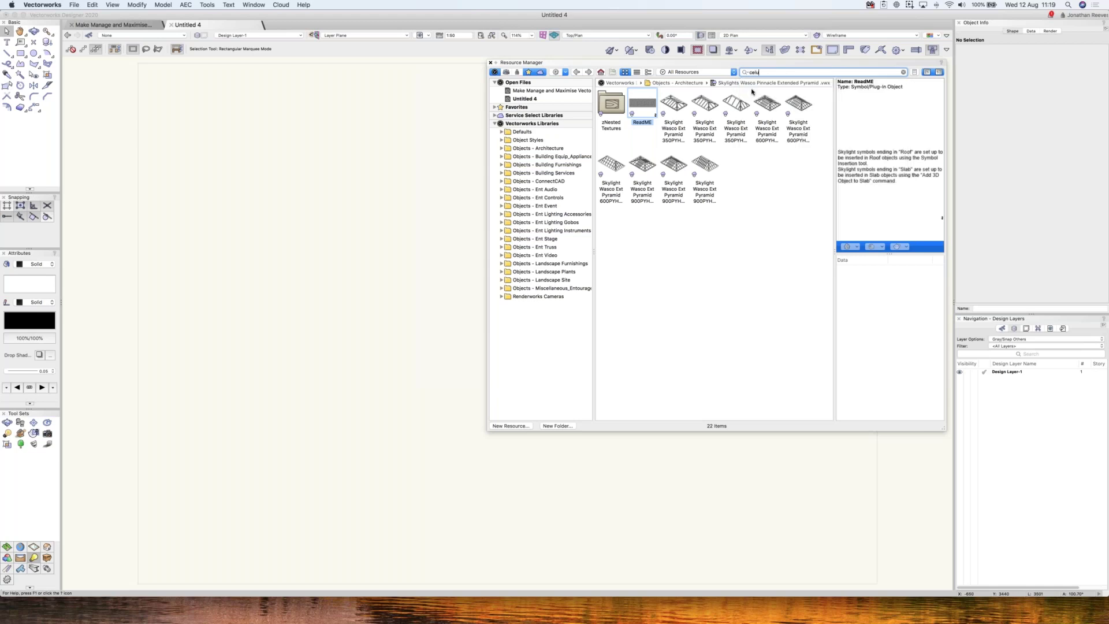
key(BackSpace)
key(BackSpace)
key(BackSpace)
text(v)
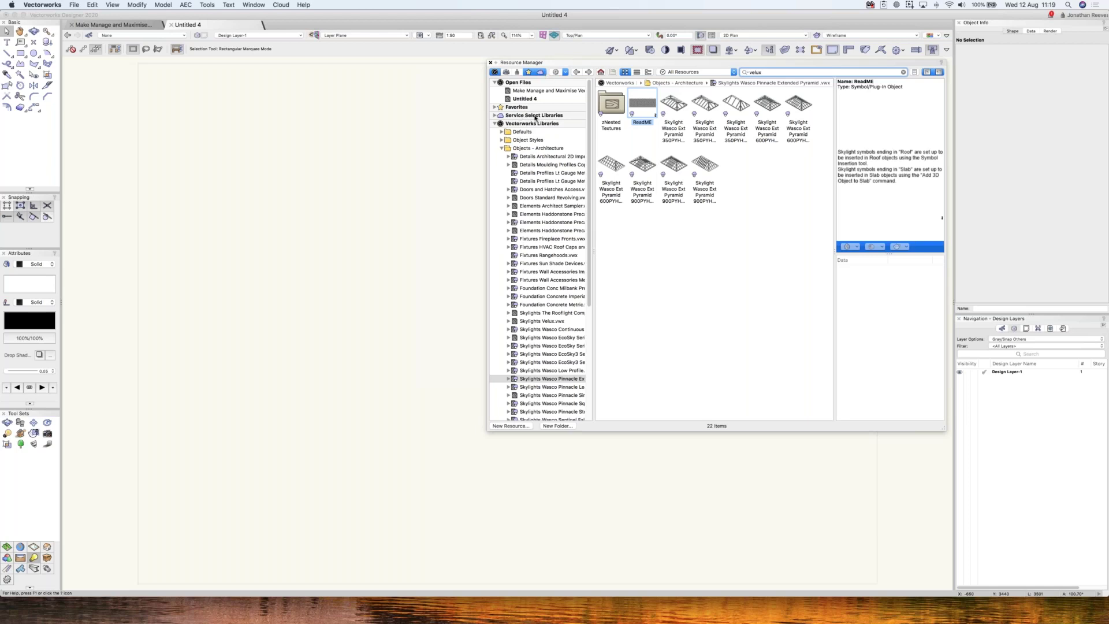
key(Return)
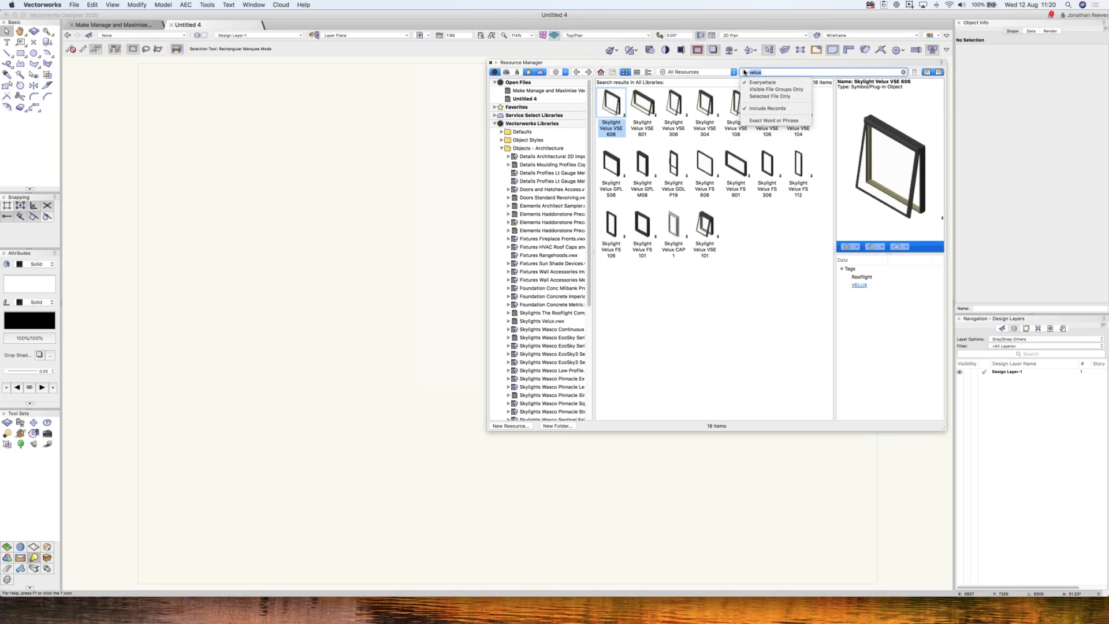
click(745, 73)
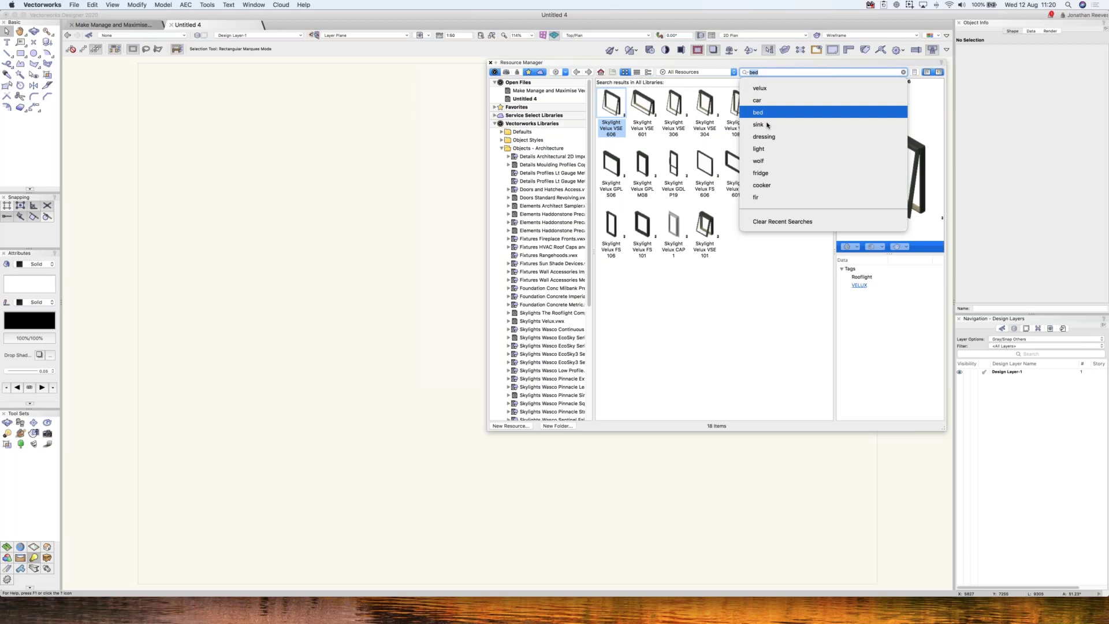
- Rerun the 'bed' search and make the resource browser taller
key(Return)
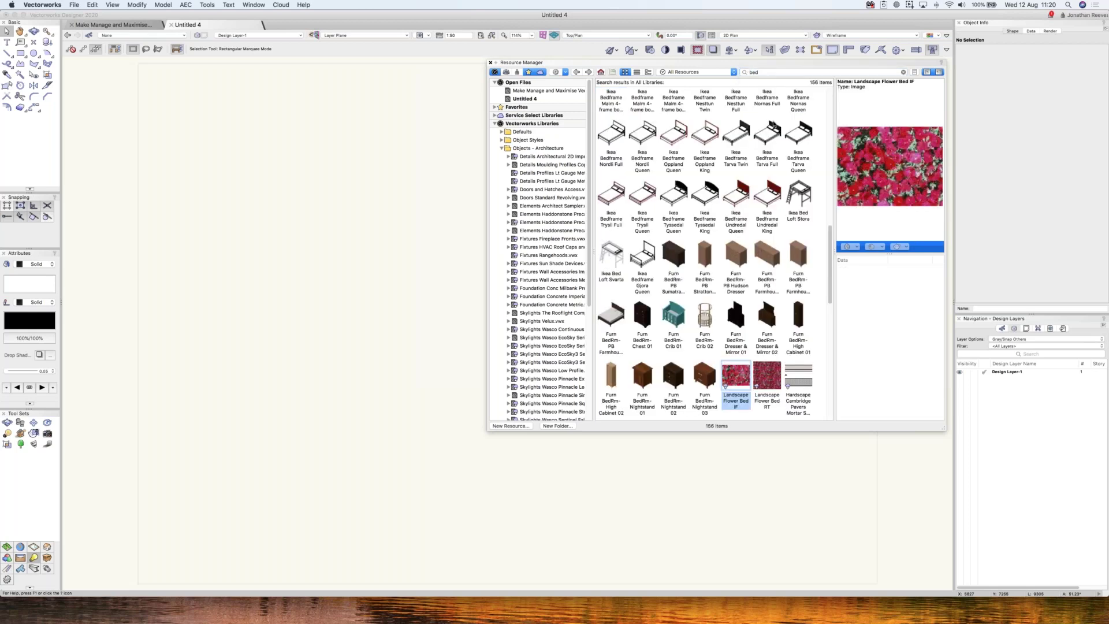
drag(945, 430, 954, 560)
scroll(830, 107, up, 10)
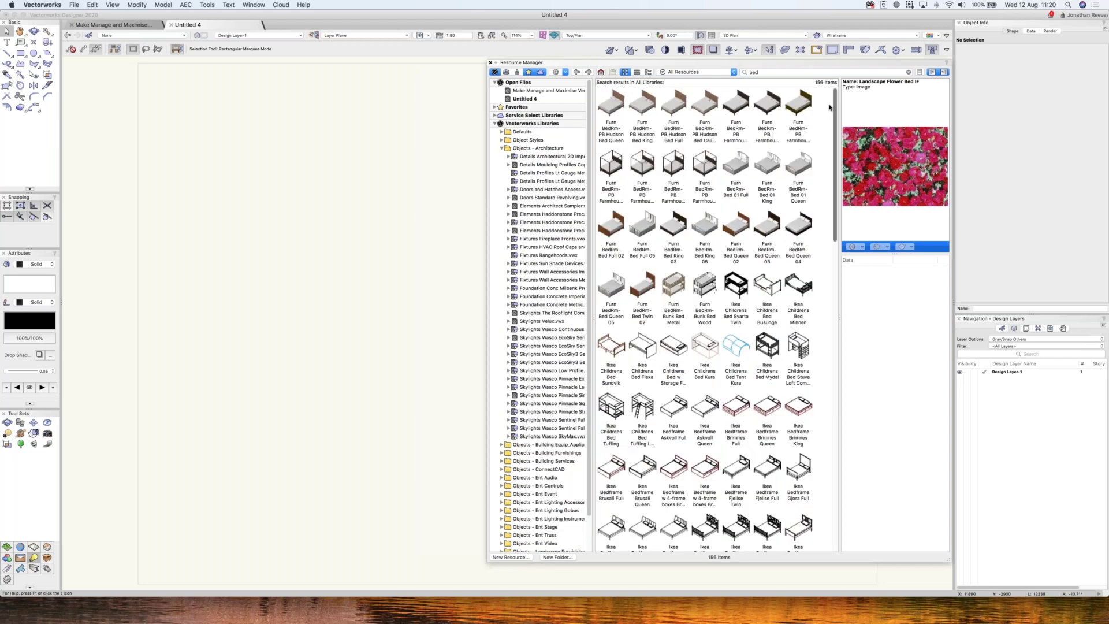
- Enlarge the preview area and preview the Hudson Bed King and Cali King
click(621, 108)
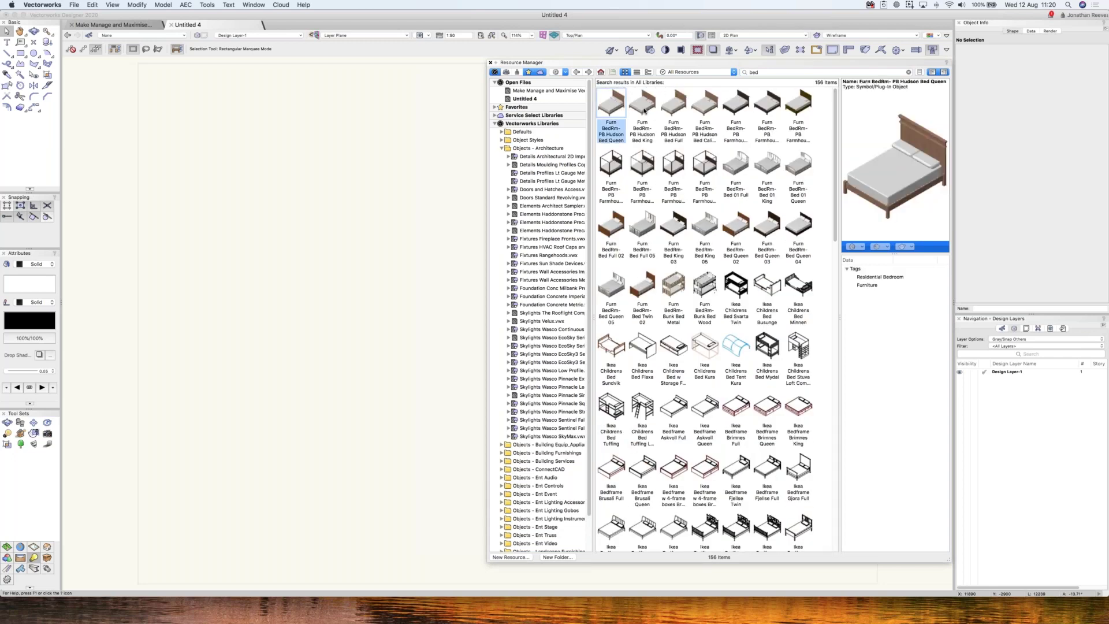
click(643, 110)
drag(895, 255, 904, 296)
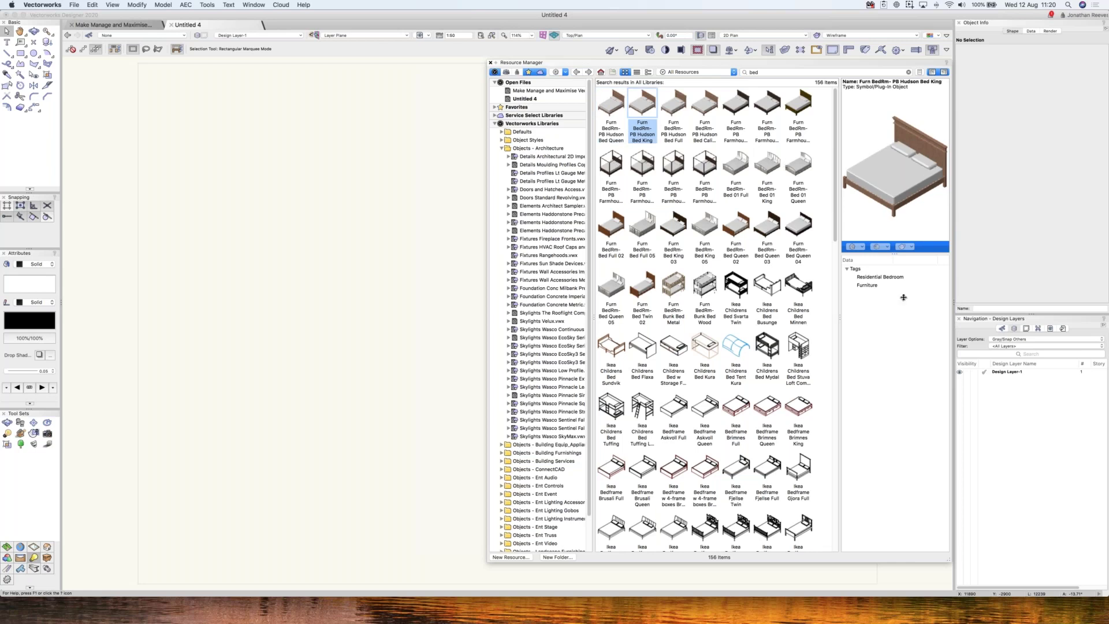
mouse_move(839, 312)
mouse_down()
mouse_move(751, 312)
mouse_move(819, 312)
mouse_up()
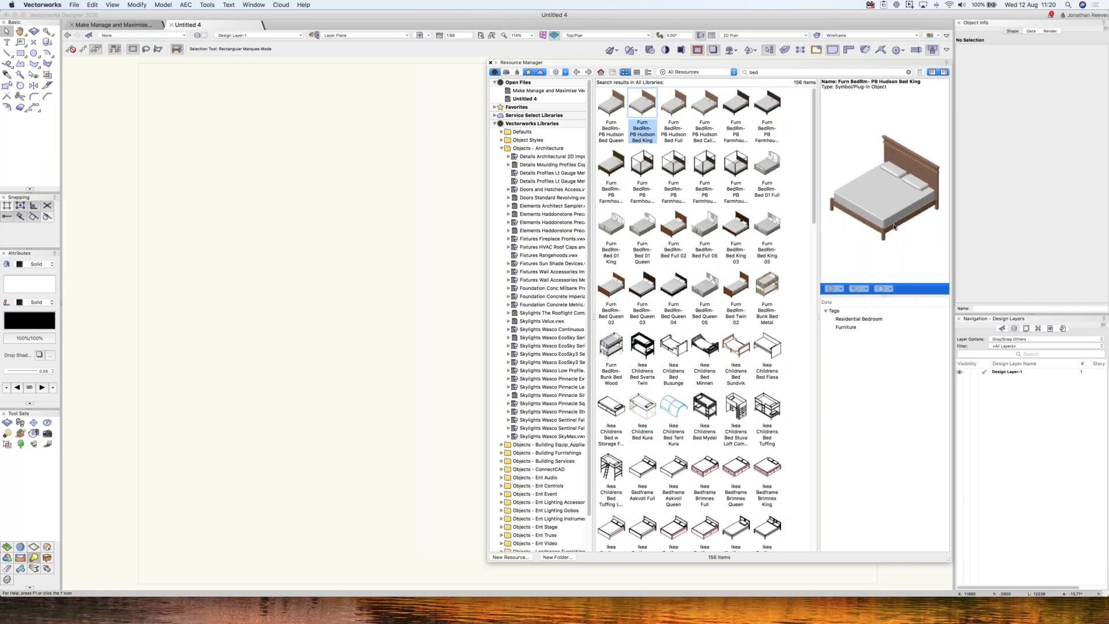
click(702, 105)
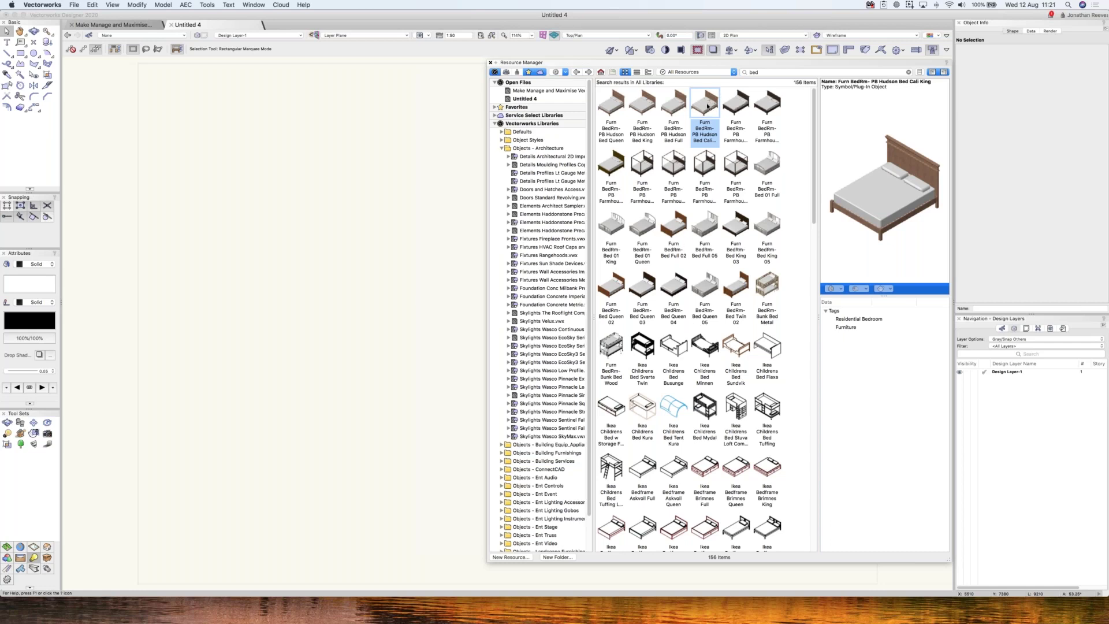
- Reveal the Cali King bed's library and start adding _Residential Bedroom.vwx to favourites
right_click(707, 106)
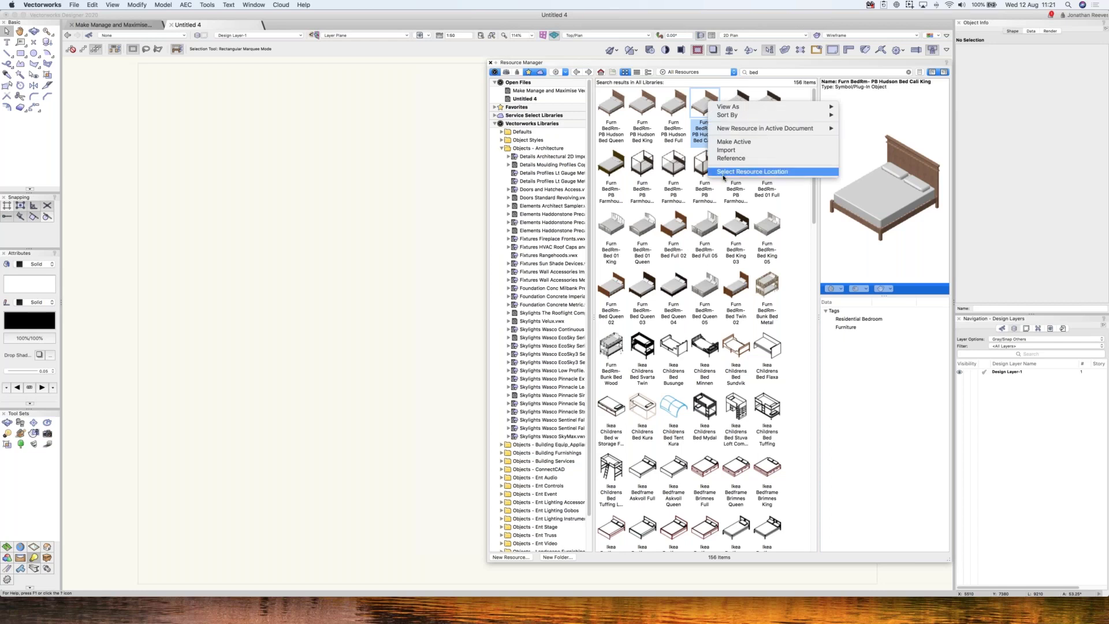
click(724, 173)
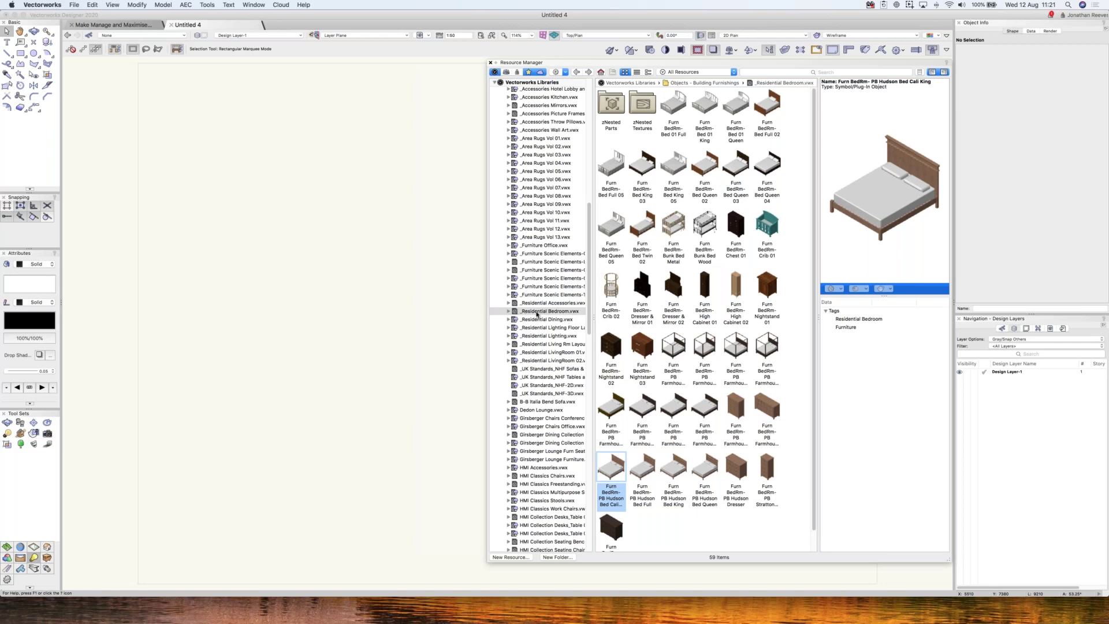
right_click(537, 315)
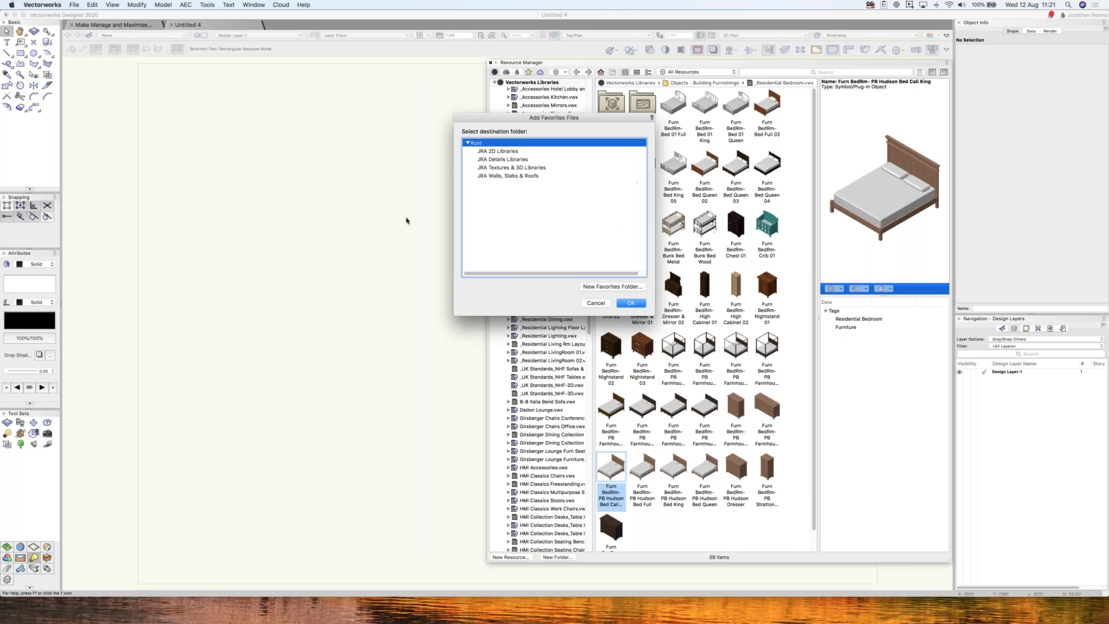
- Create a 'Vectorworks Libraries' favourites folder under Root and add the library to it
click(468, 143)
double_click(512, 144)
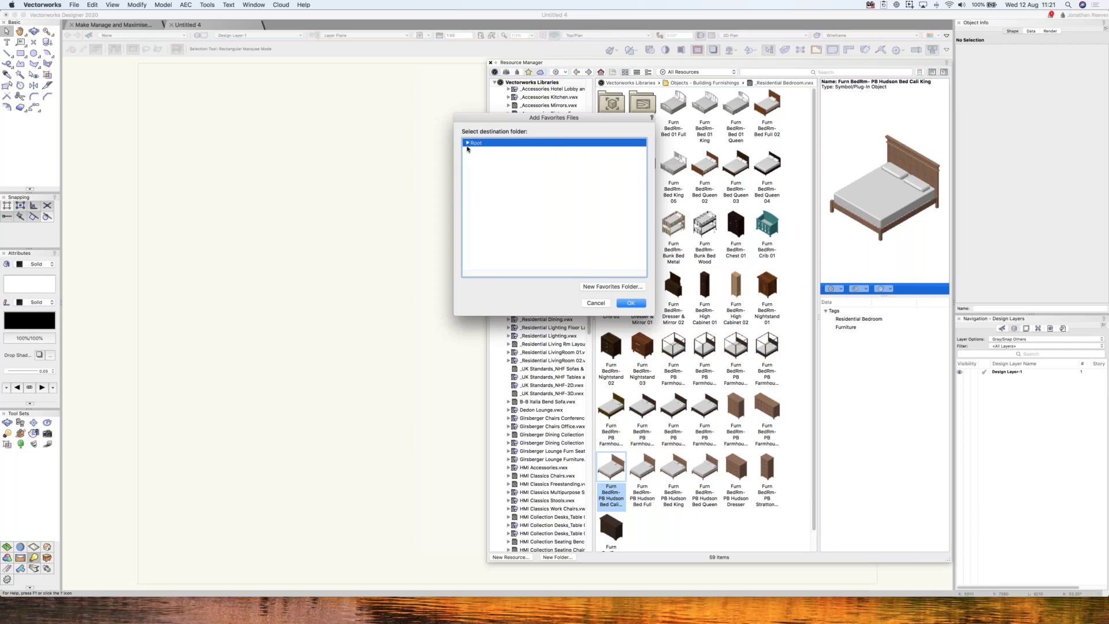
click(468, 143)
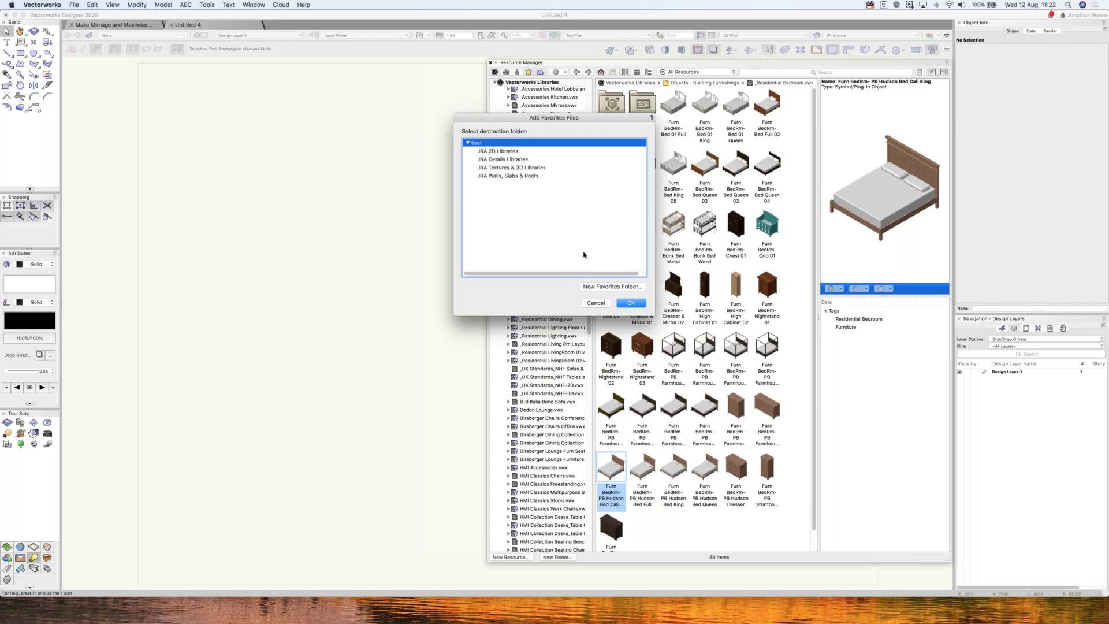
click(606, 287)
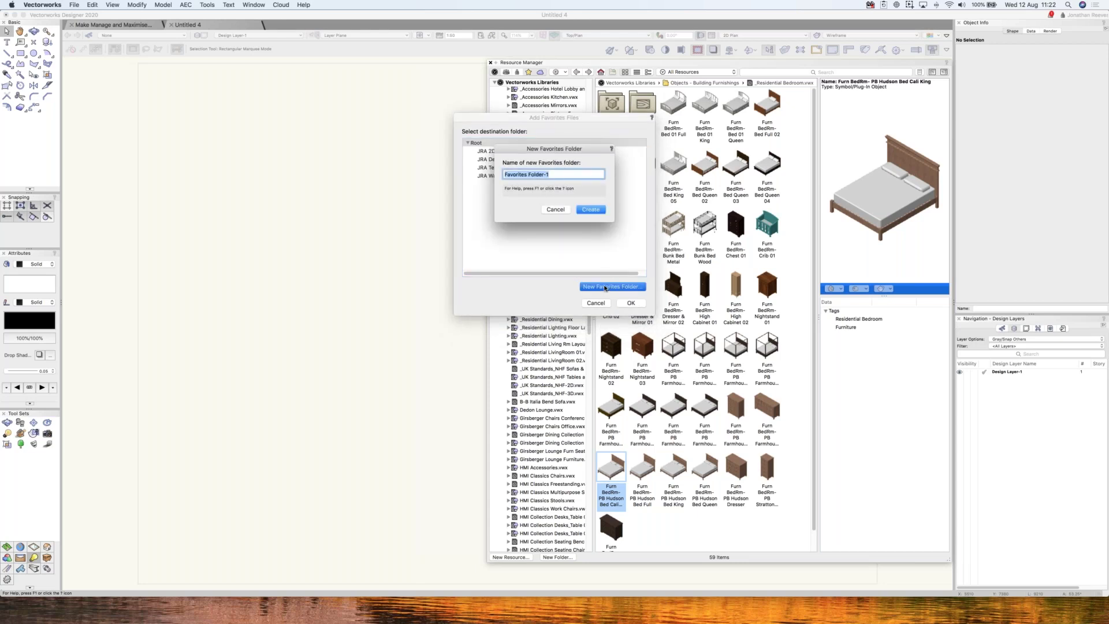
text(Vectorworks Libraries)
click(591, 210)
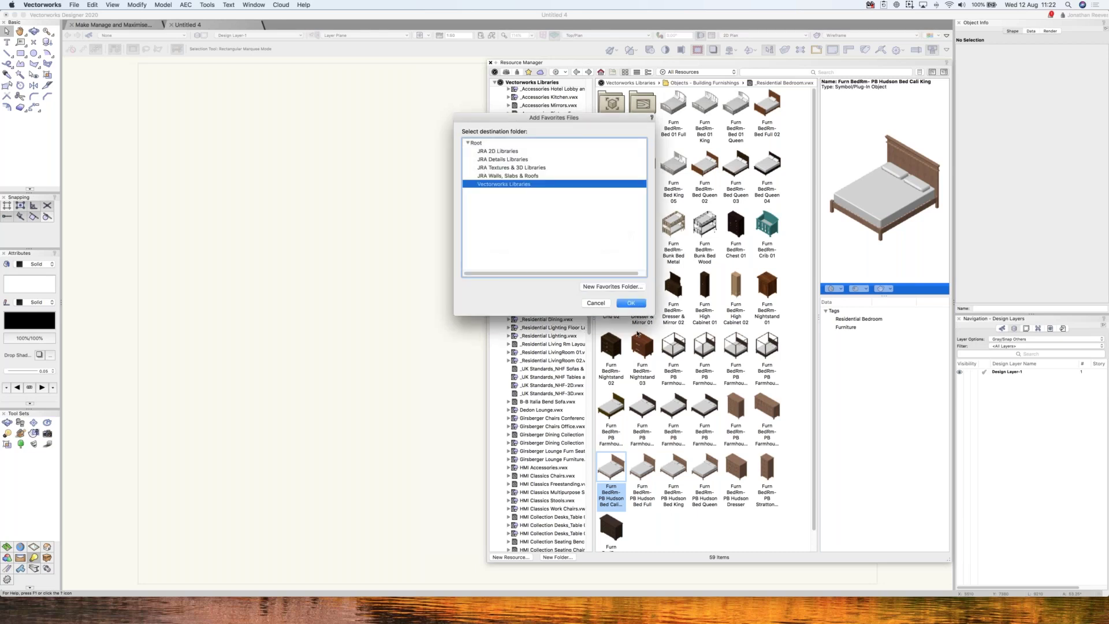
click(630, 303)
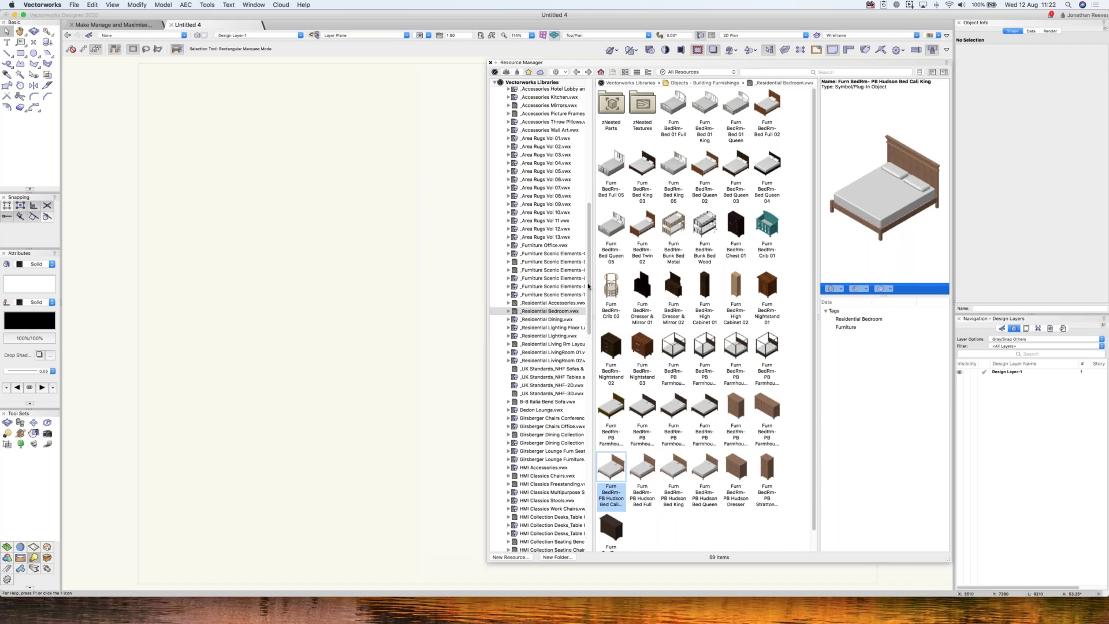
- Open _Residential Bedroom.vwx from Favorites > Vectorworks Libraries, then expand Service Select Libraries
scroll(589, 286, up, 10)
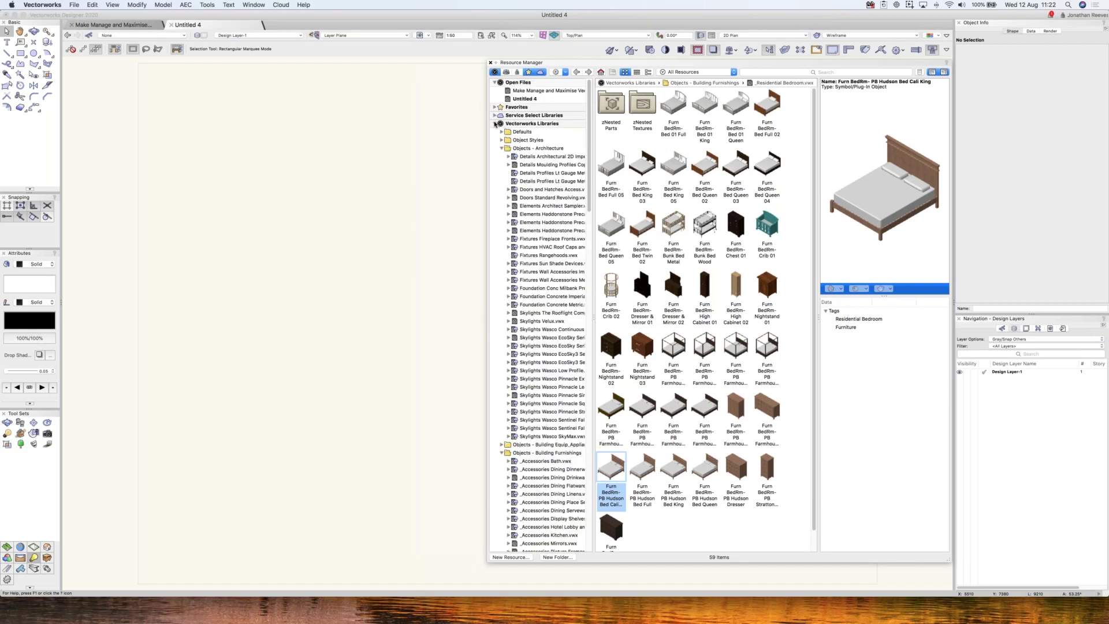
click(495, 124)
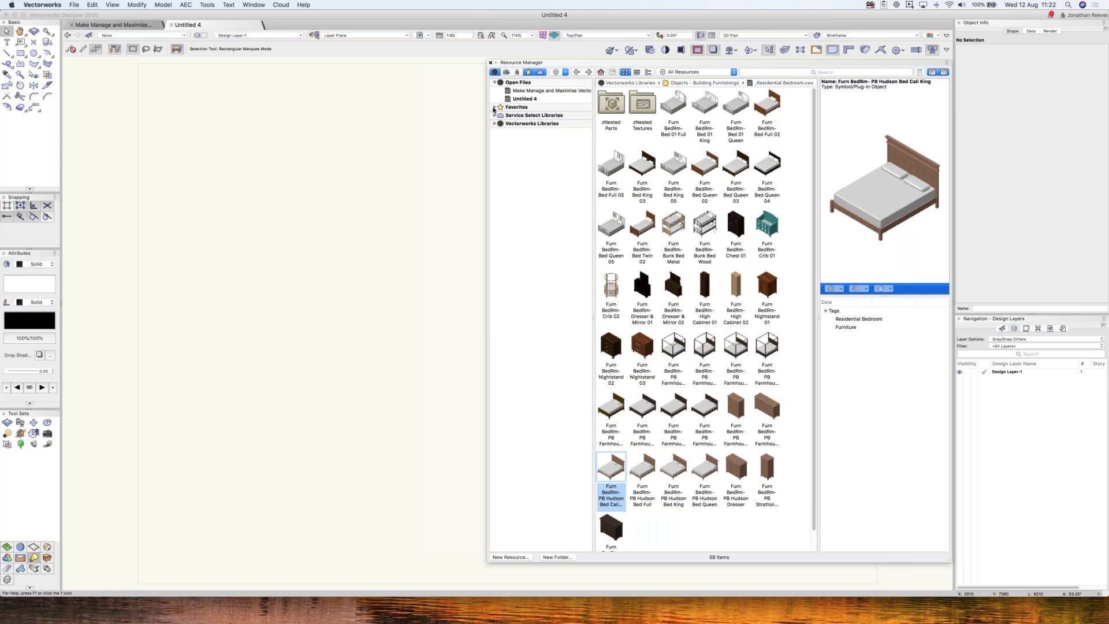
click(495, 107)
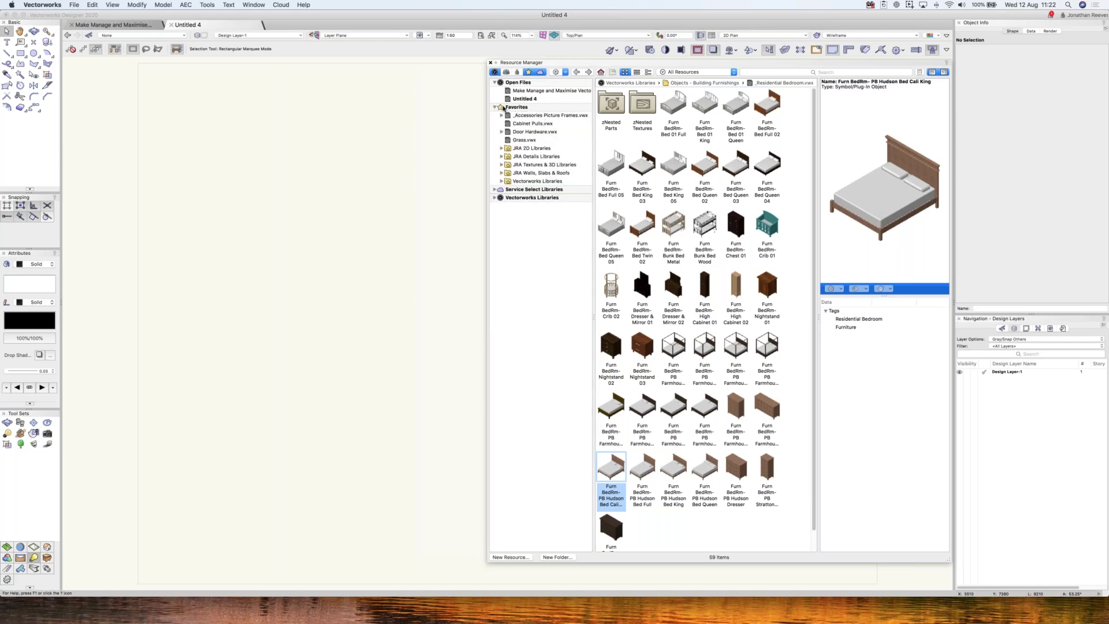
click(502, 181)
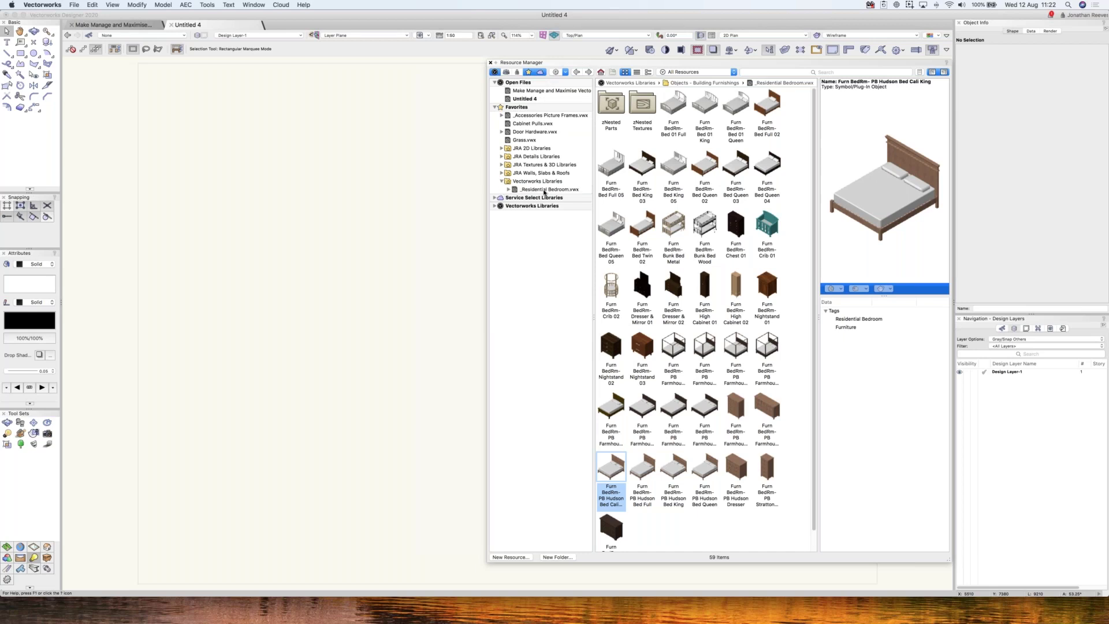
click(545, 189)
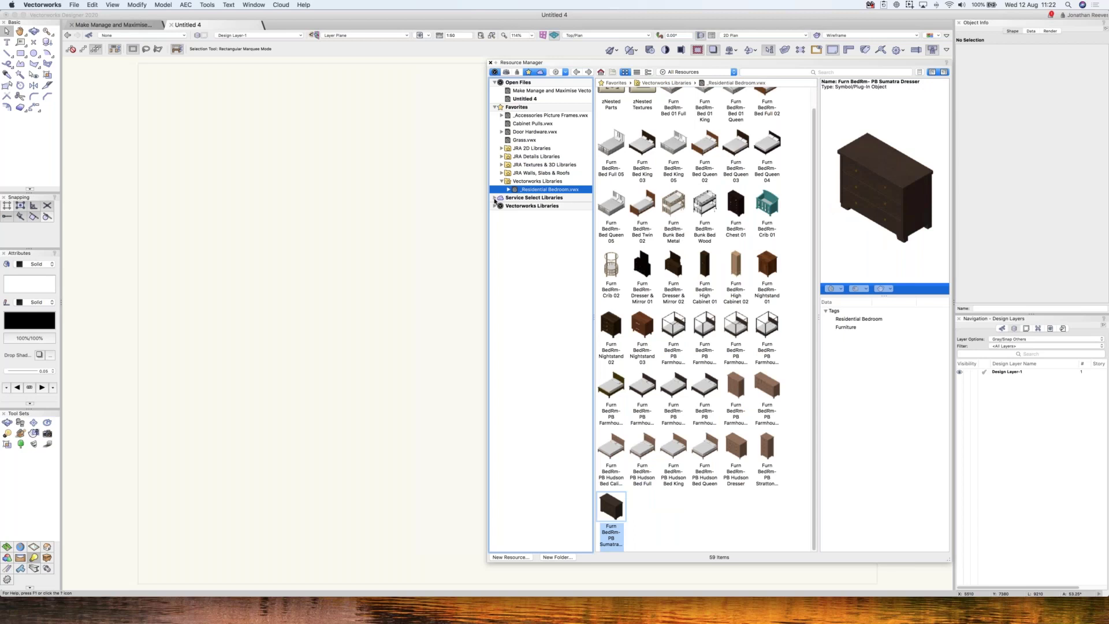
click(495, 198)
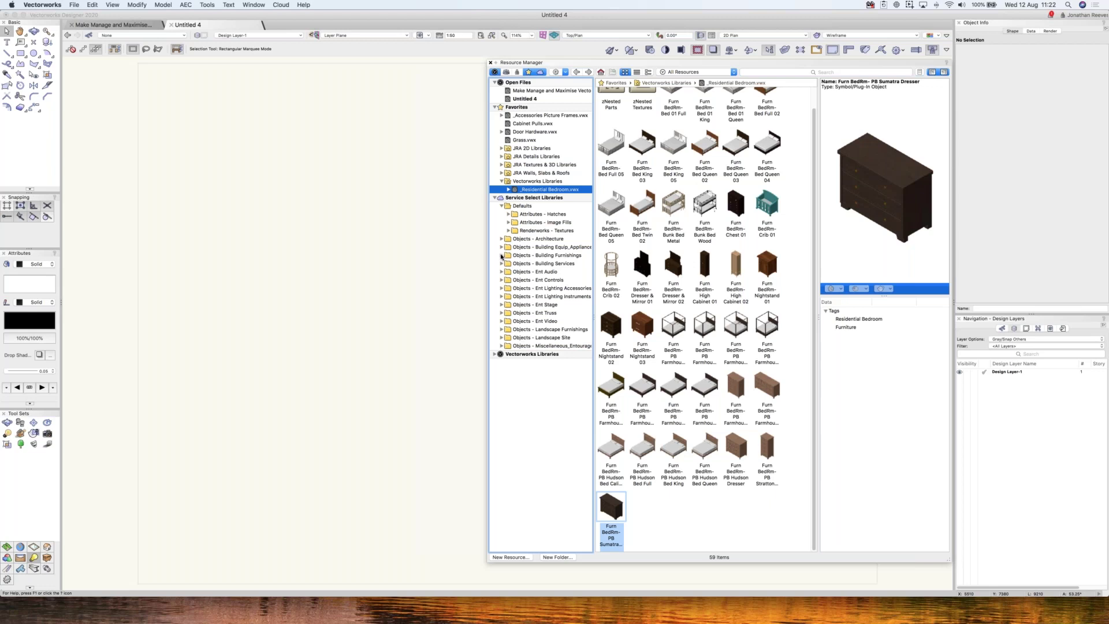
- Browse the _Education Middle_HS.vwx room folders, from Cafeteria_Multi Purpose through Science Lab and zNested Parts
click(502, 256)
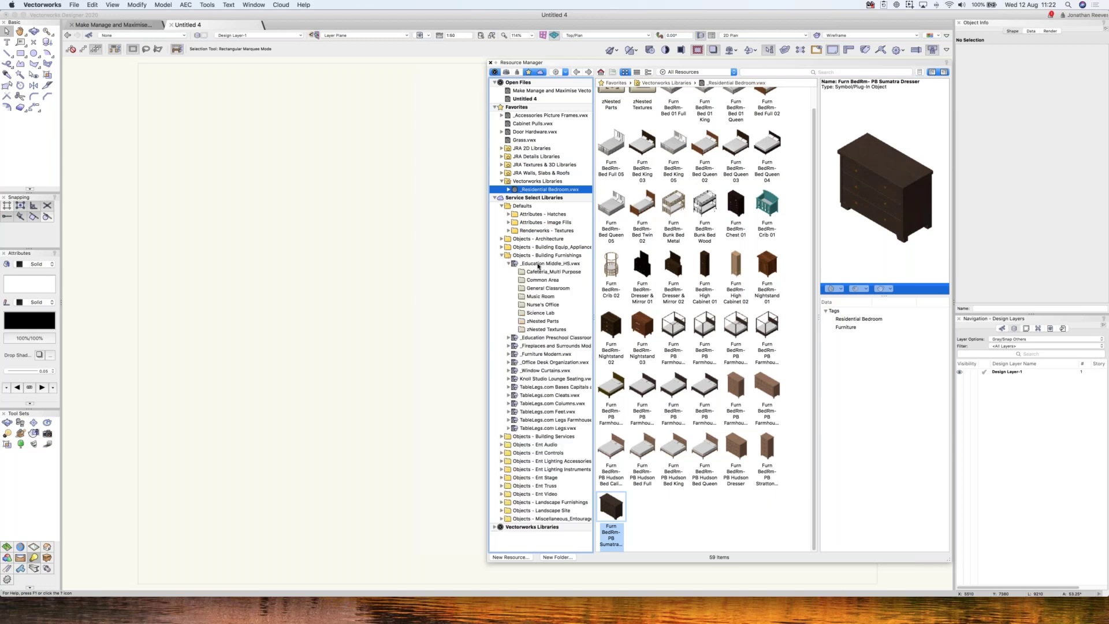
click(538, 264)
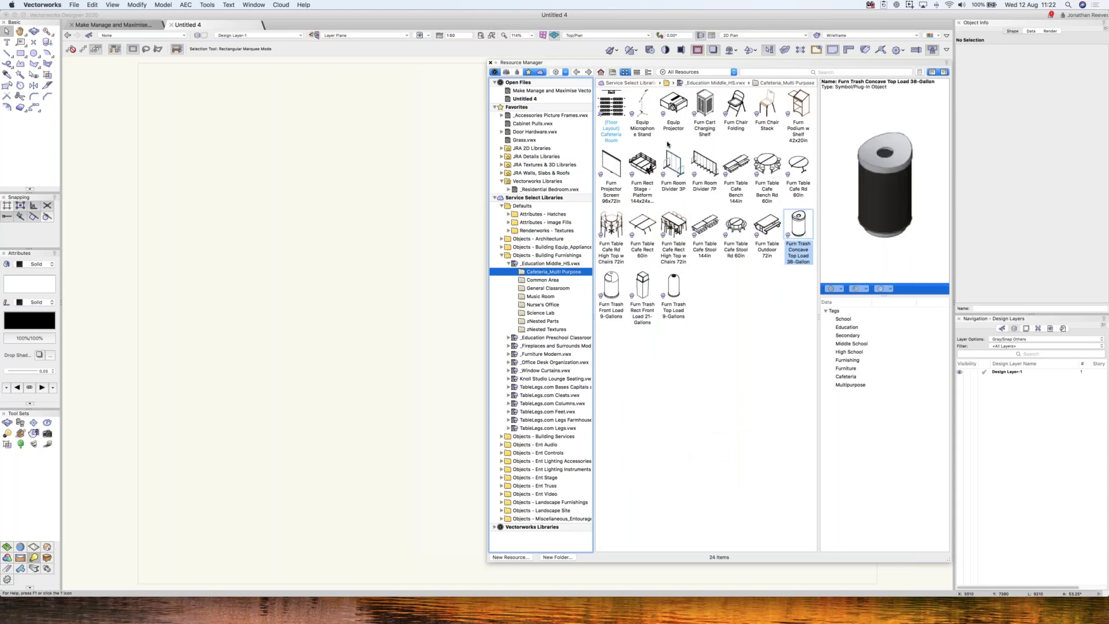
click(545, 281)
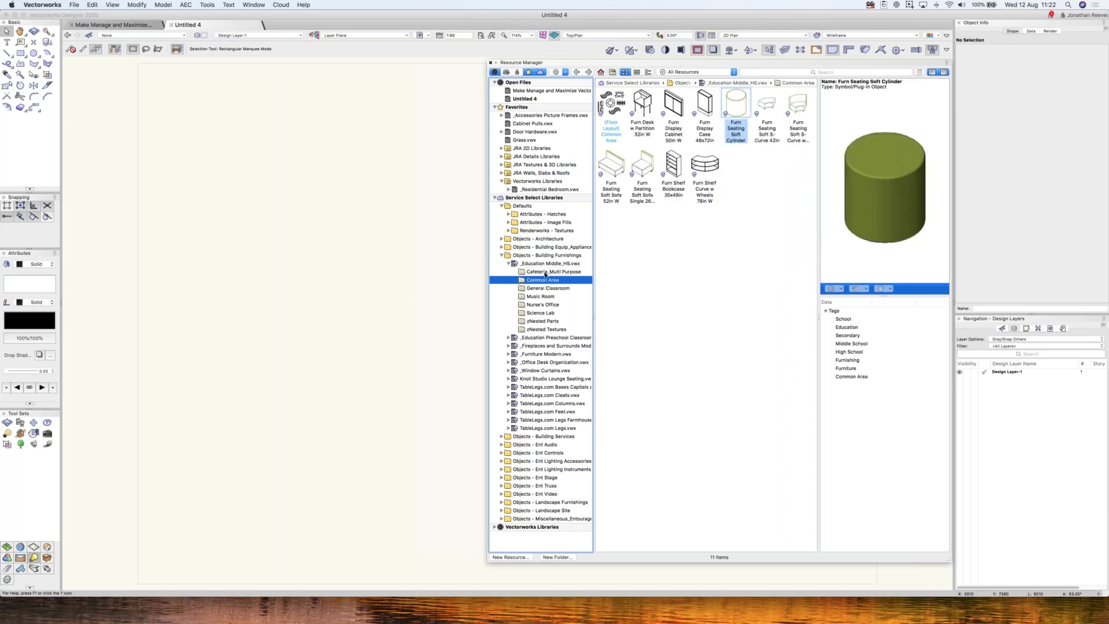
click(560, 270)
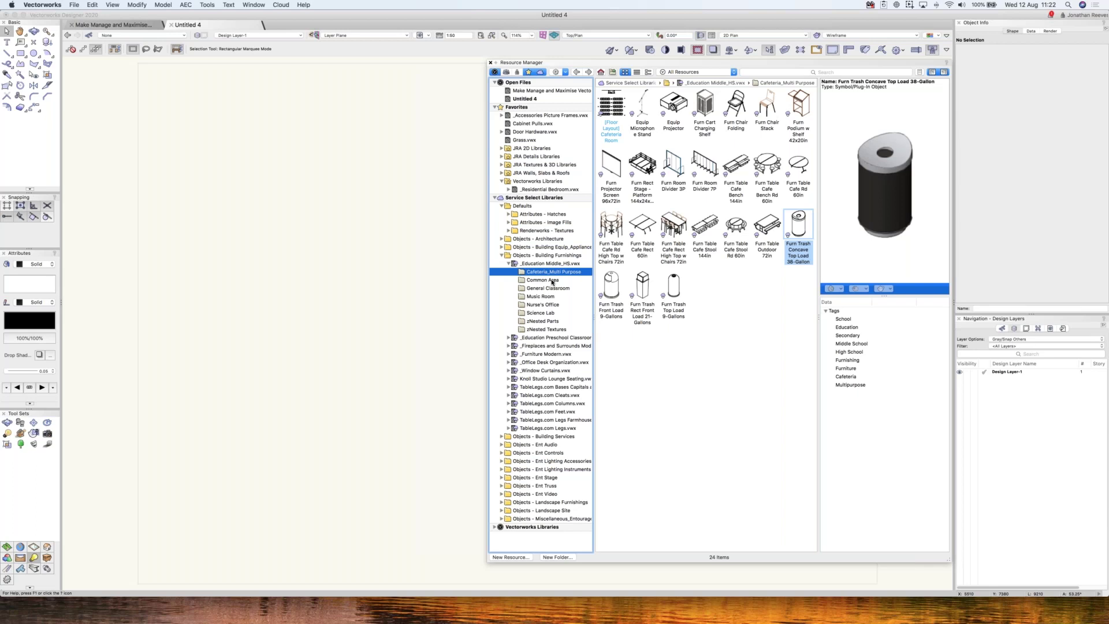
click(552, 280)
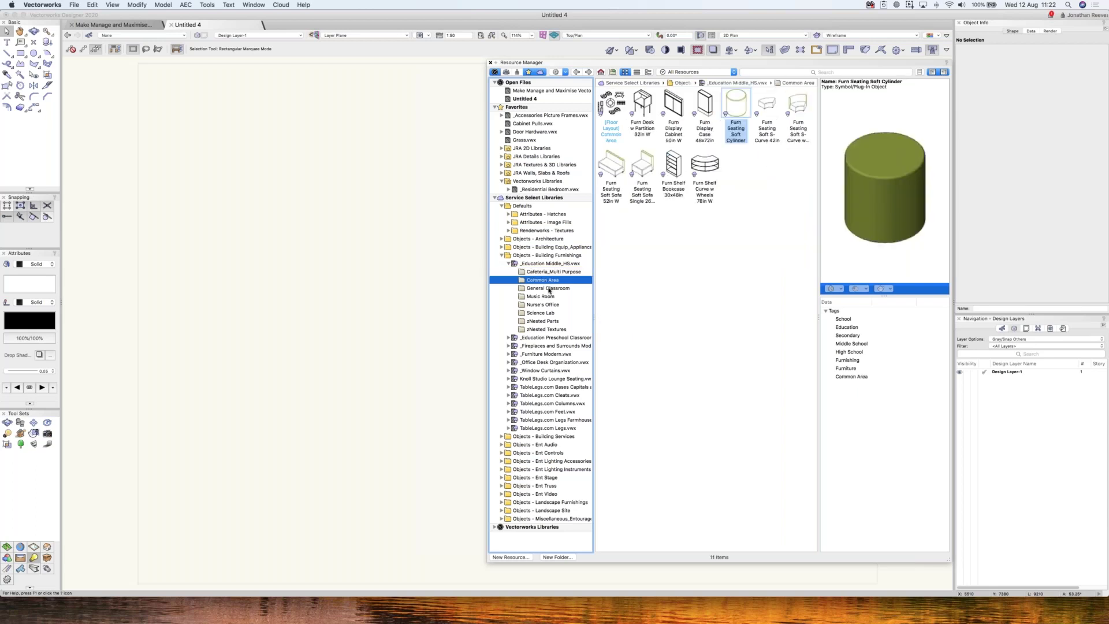
click(549, 289)
click(546, 297)
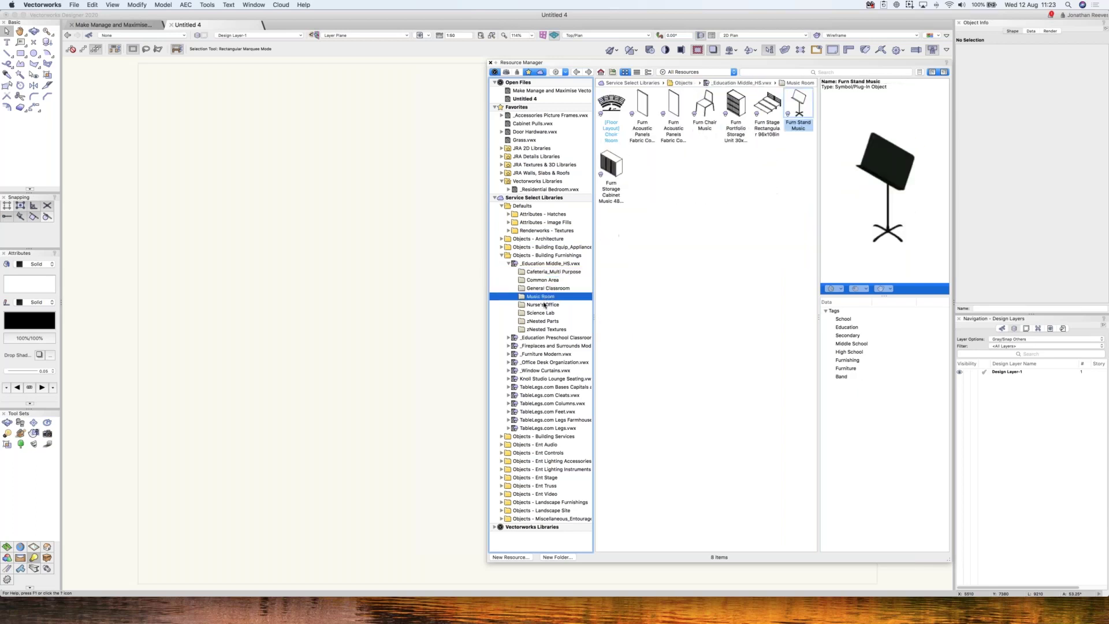
click(545, 304)
click(545, 314)
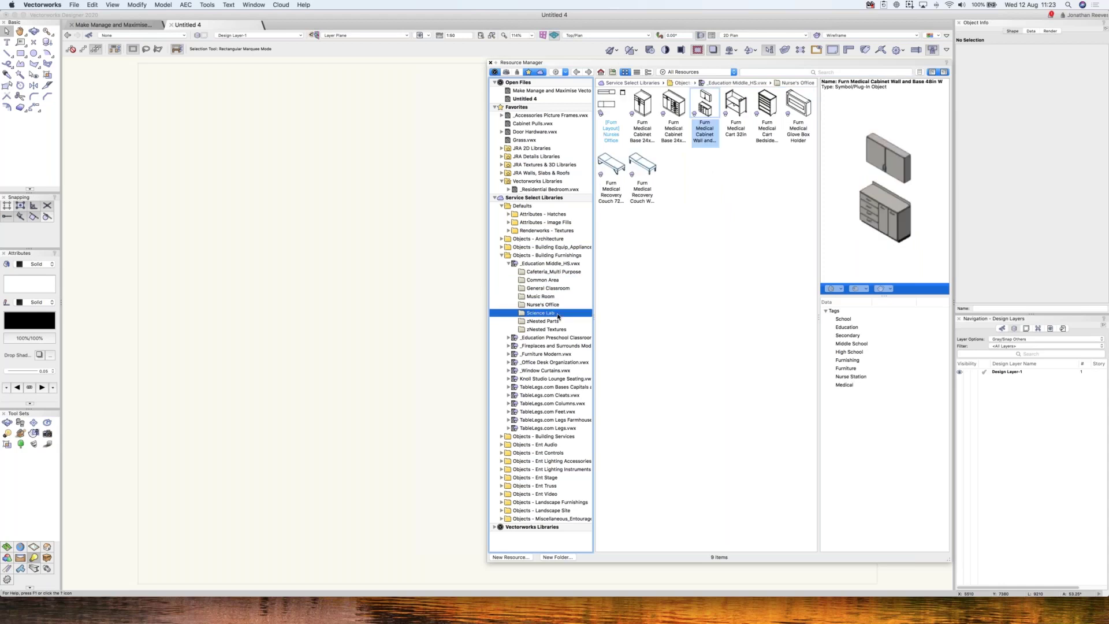
click(553, 321)
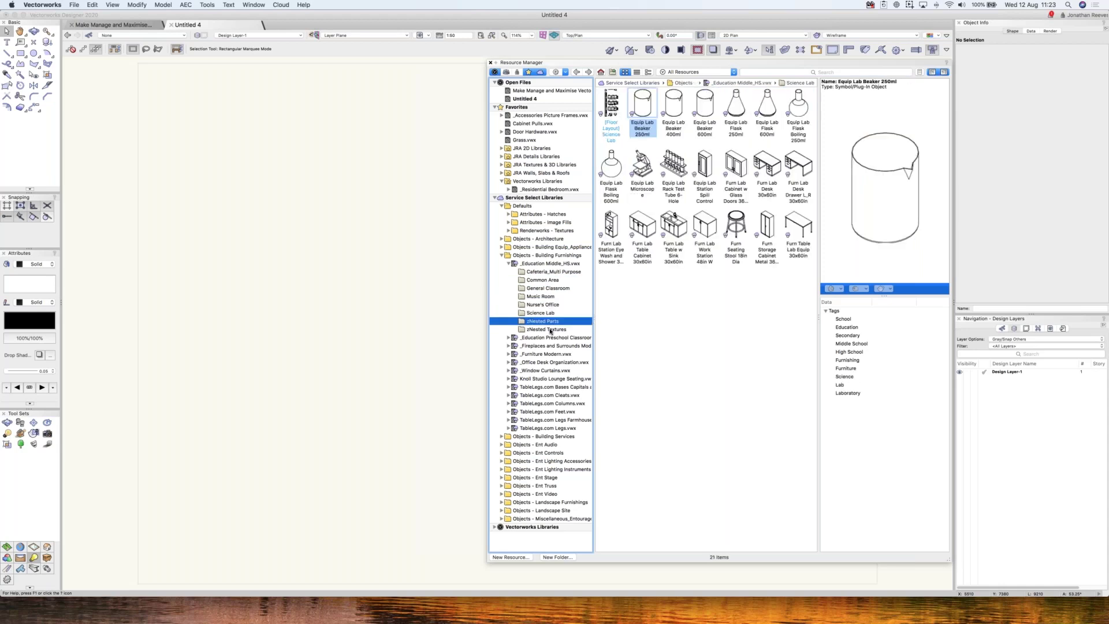
- Open _Education Preschool Classroom.vwx and preview its items, ending on the Furn Alphabet Rug 3x5ft
click(554, 338)
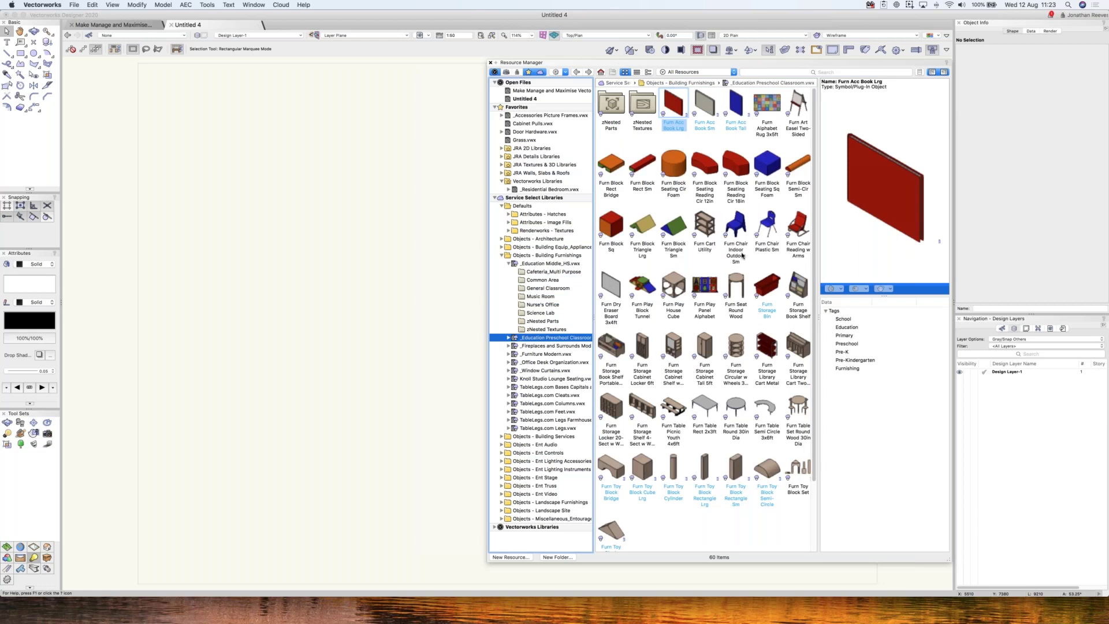
click(736, 227)
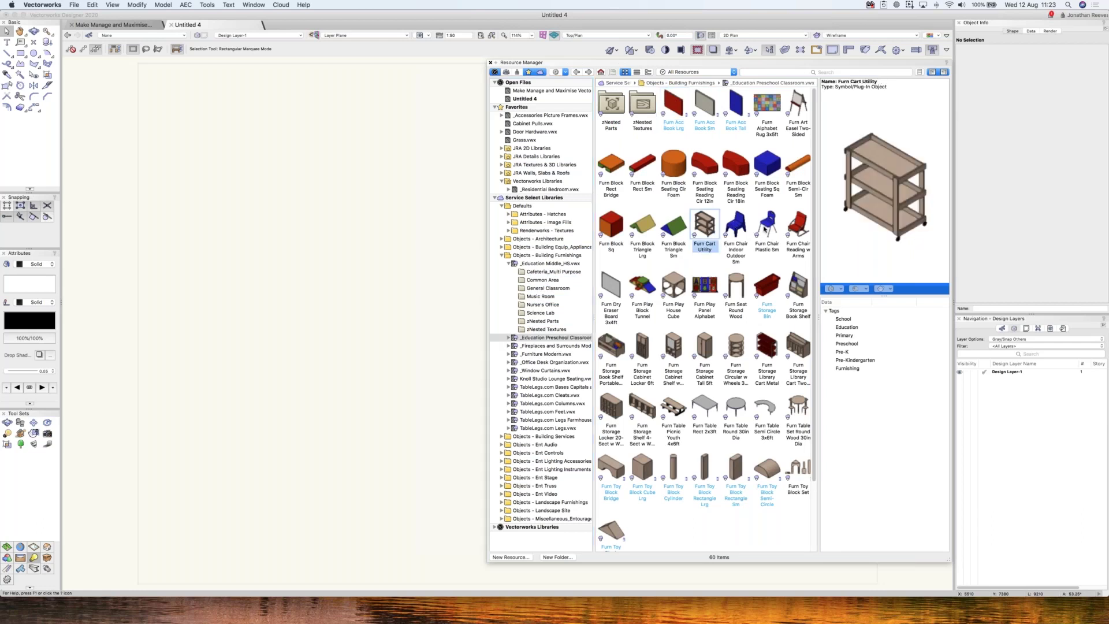
key(Right)
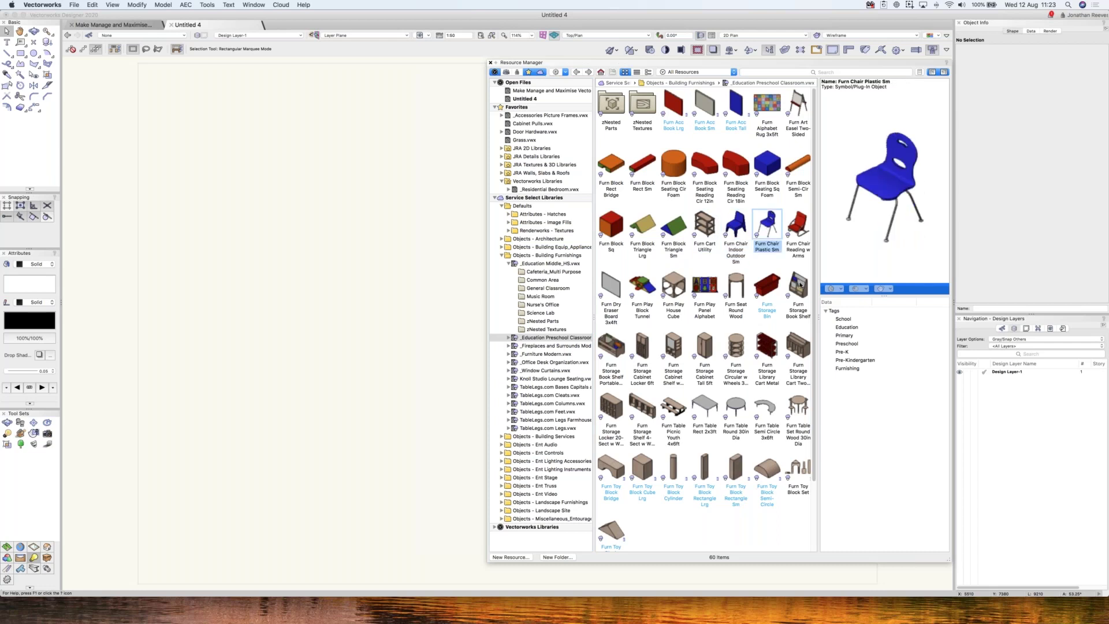
click(800, 284)
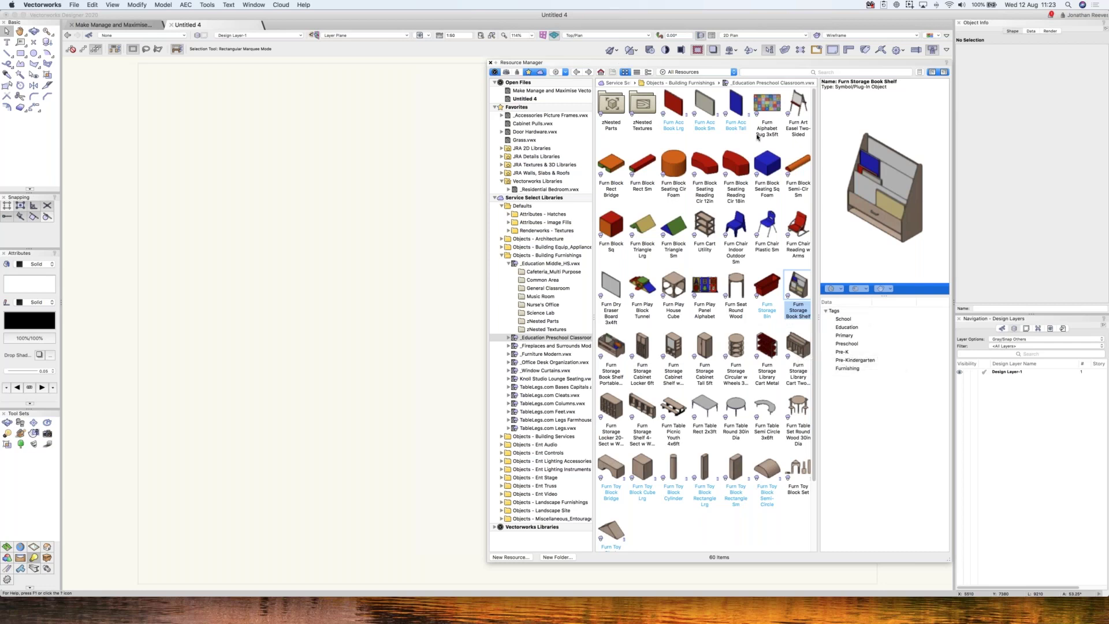
click(763, 103)
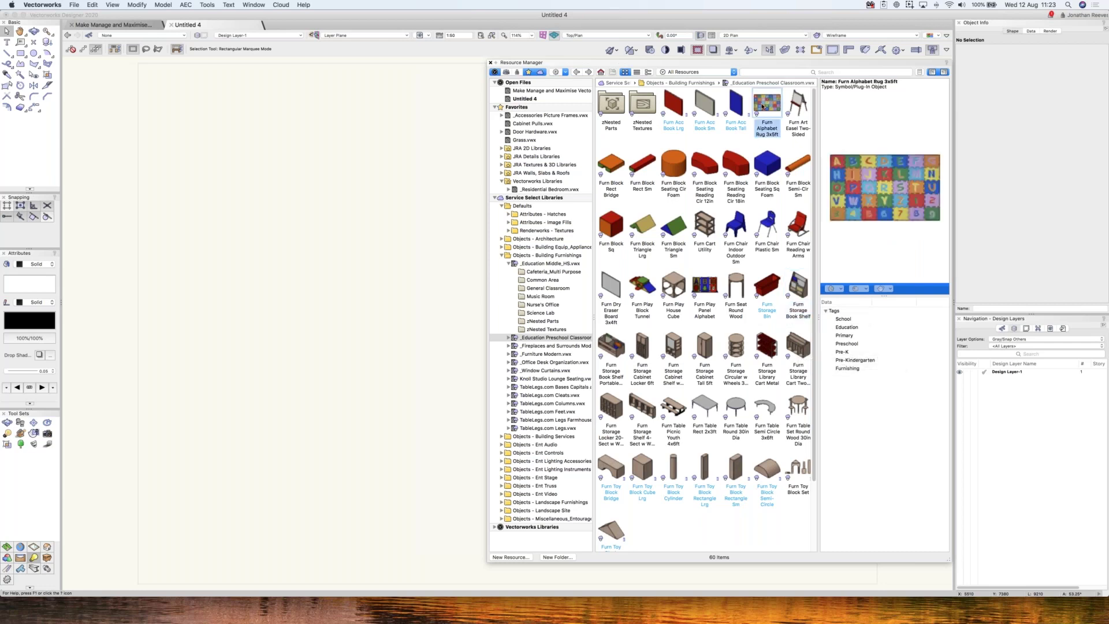
- Place the Furn Alphabet Rug 3x5ft in the blank drawing and view it up close in 3D
double_click(762, 104)
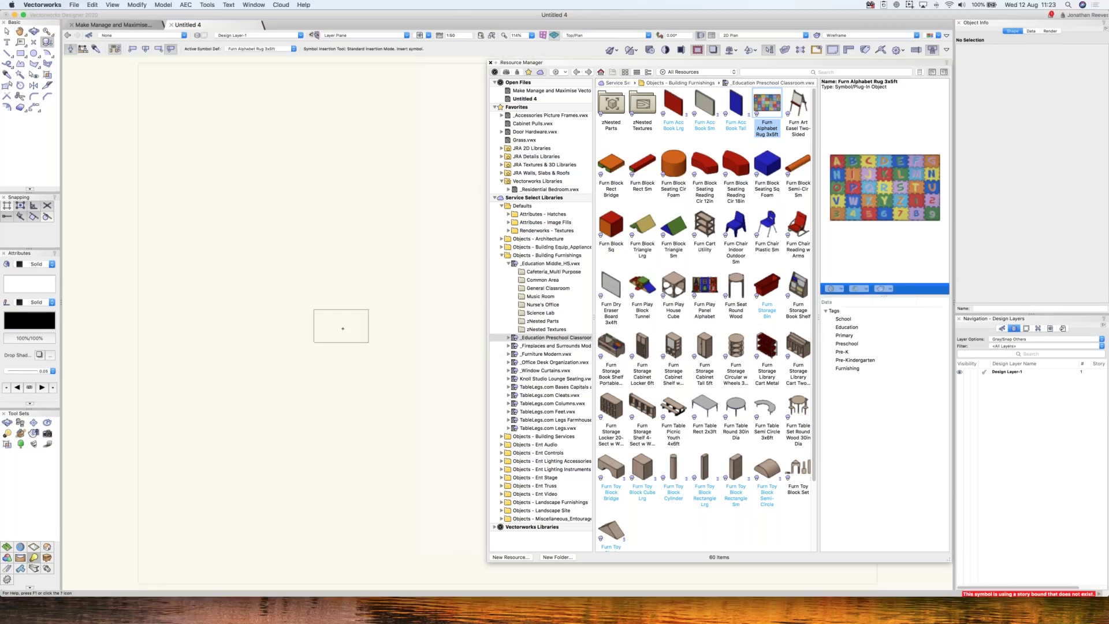
click(346, 351)
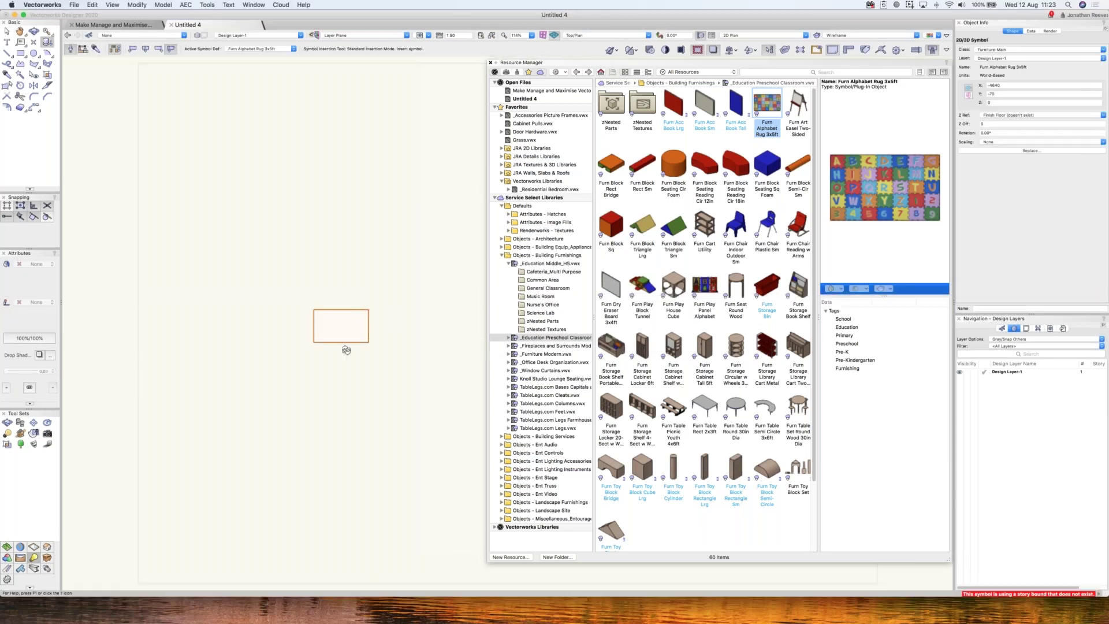
key(c)
drag(341, 325, 347, 323)
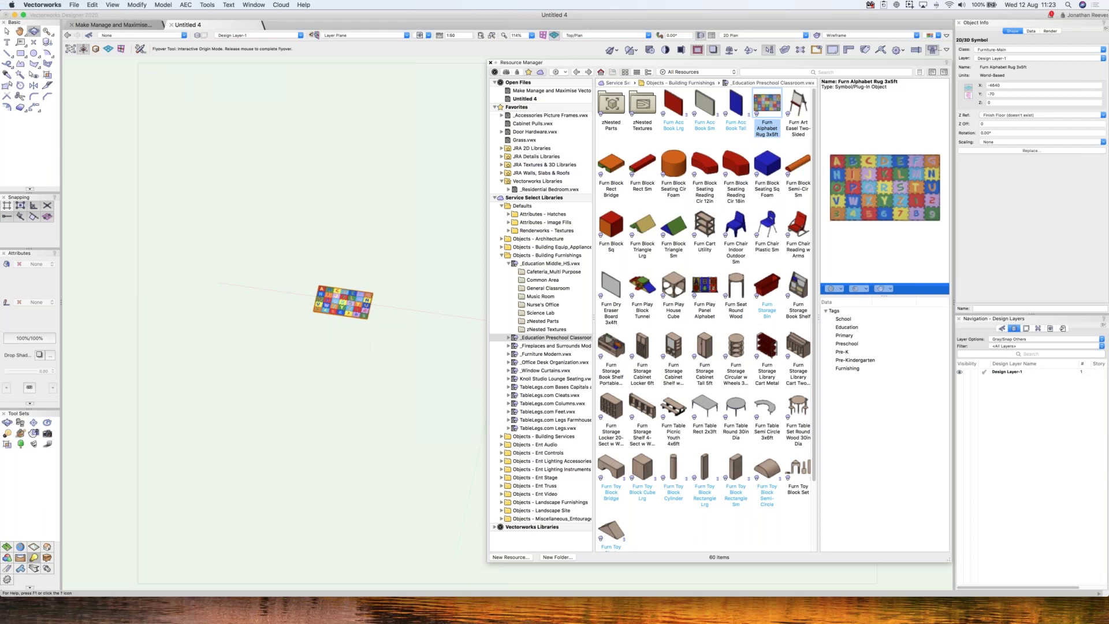
key(c)
drag(358, 275, 373, 208)
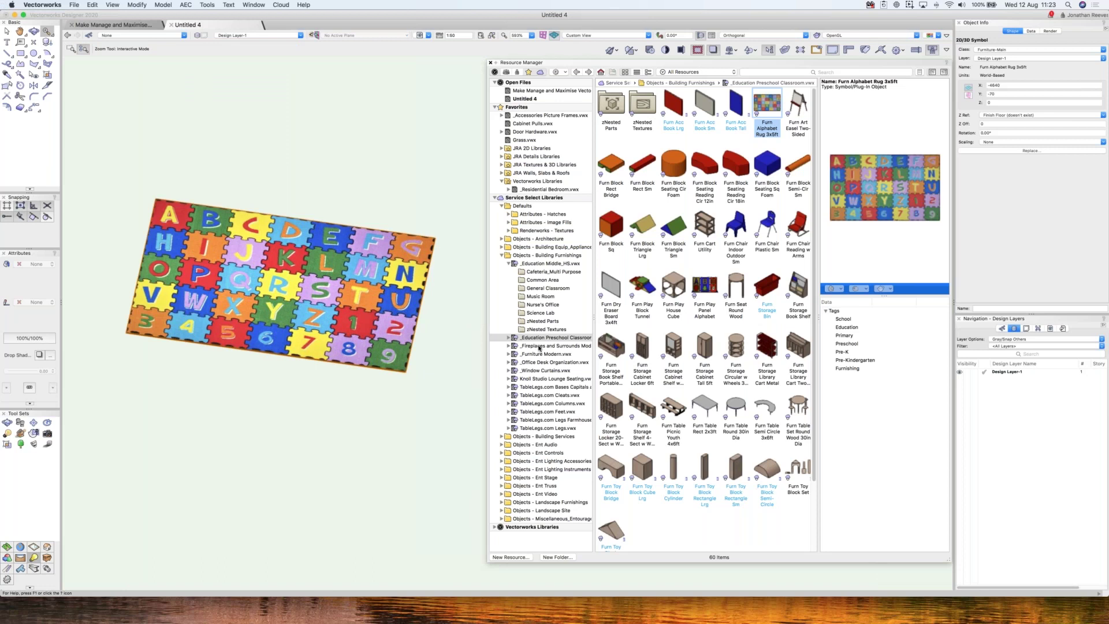
- Show the _Fireplaces and Surrounds Modern library, return to Top/Plan and delete the rug
click(539, 346)
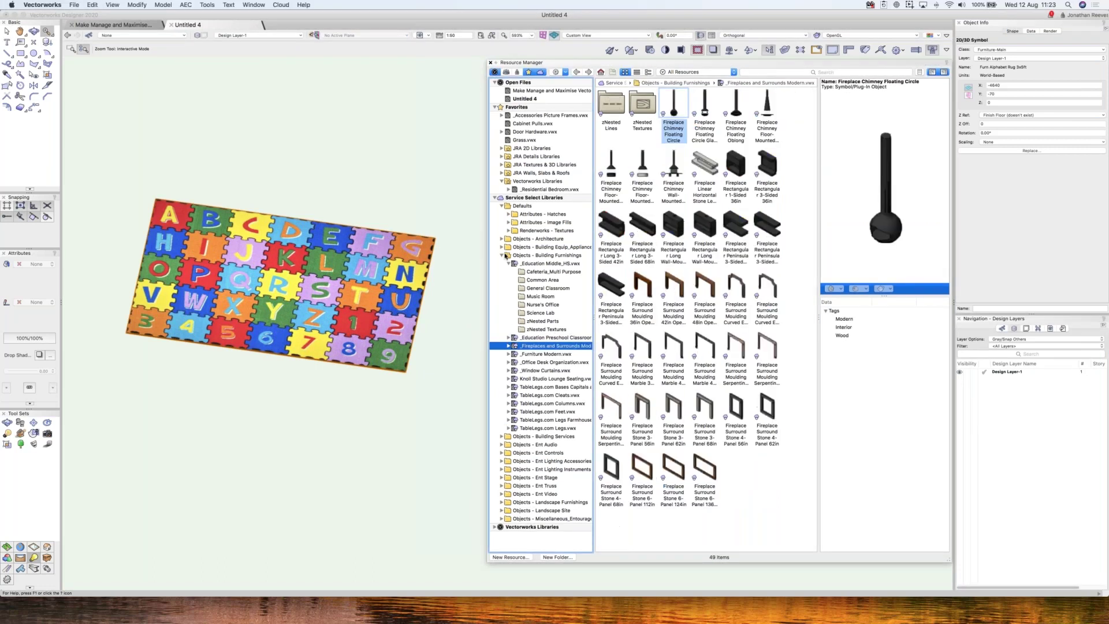
click(502, 255)
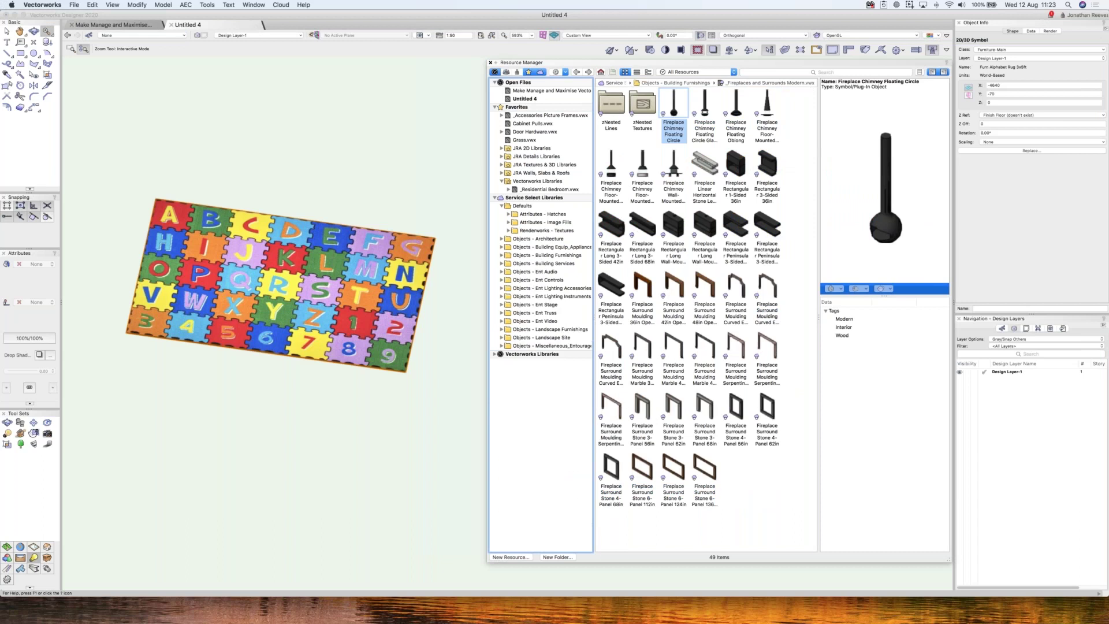
key(F5)
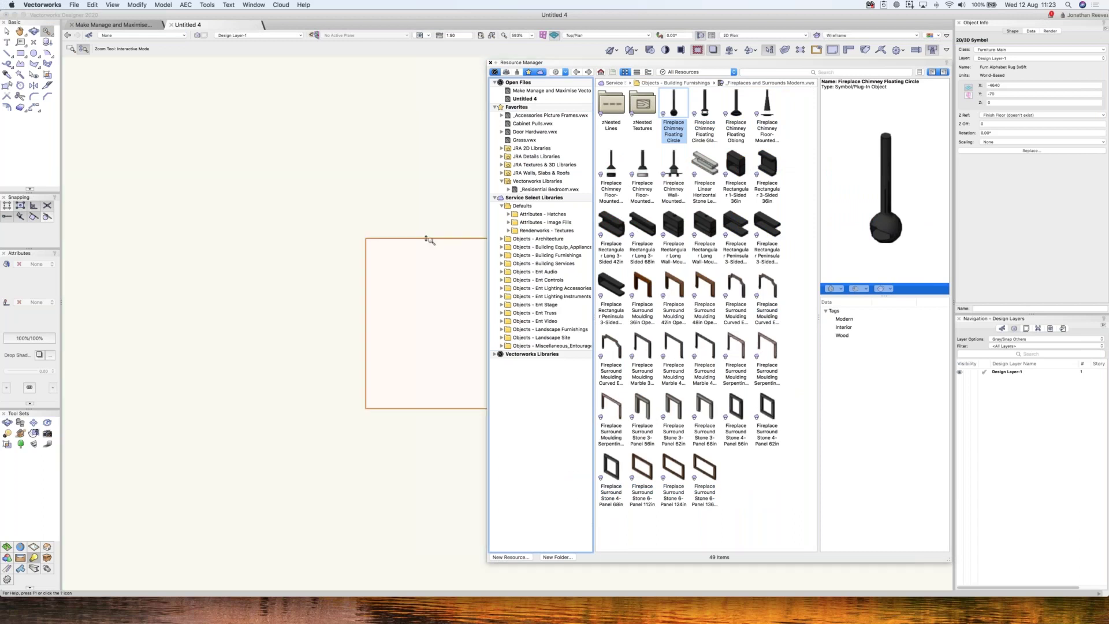
key(x)
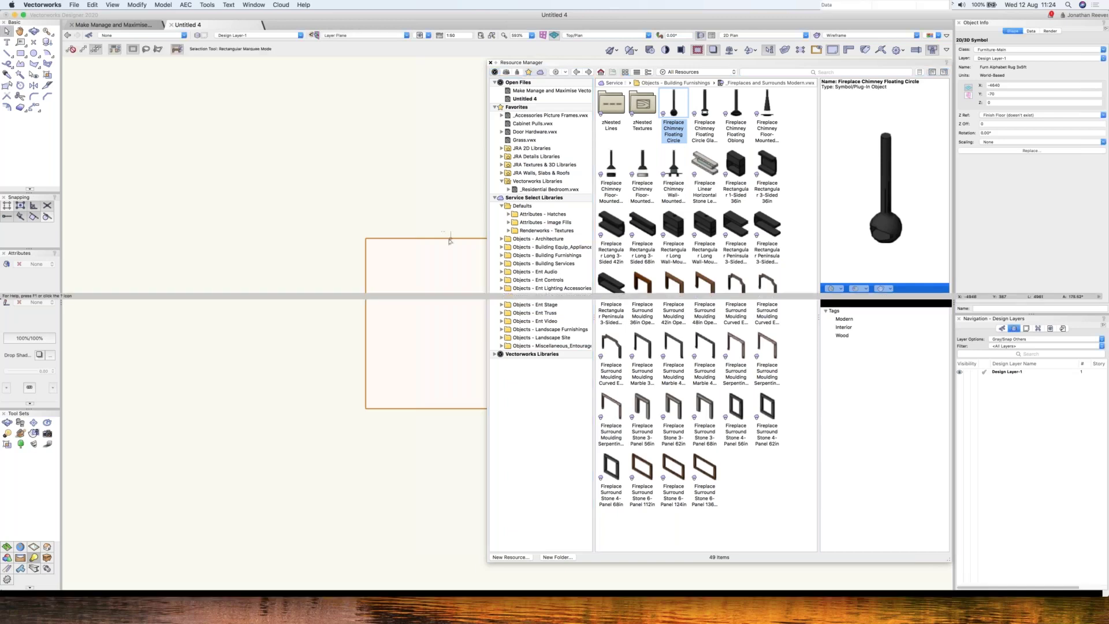
key(Delete)
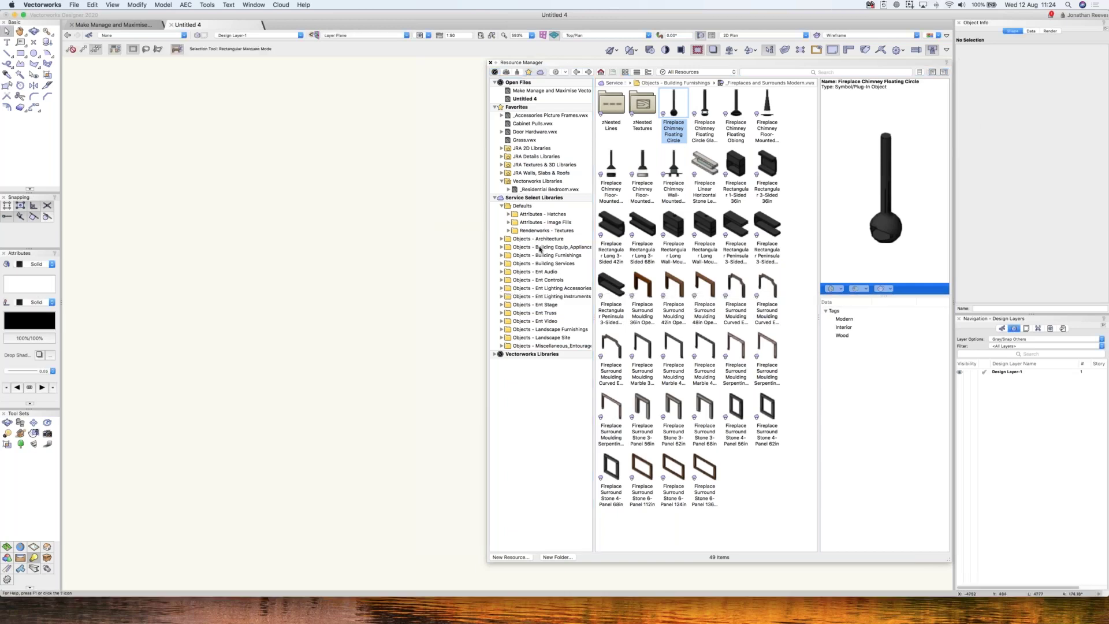
- Expand Objects - Building Equip_Appliances and browse its food service, lockers and medical equipment libraries
double_click(540, 248)
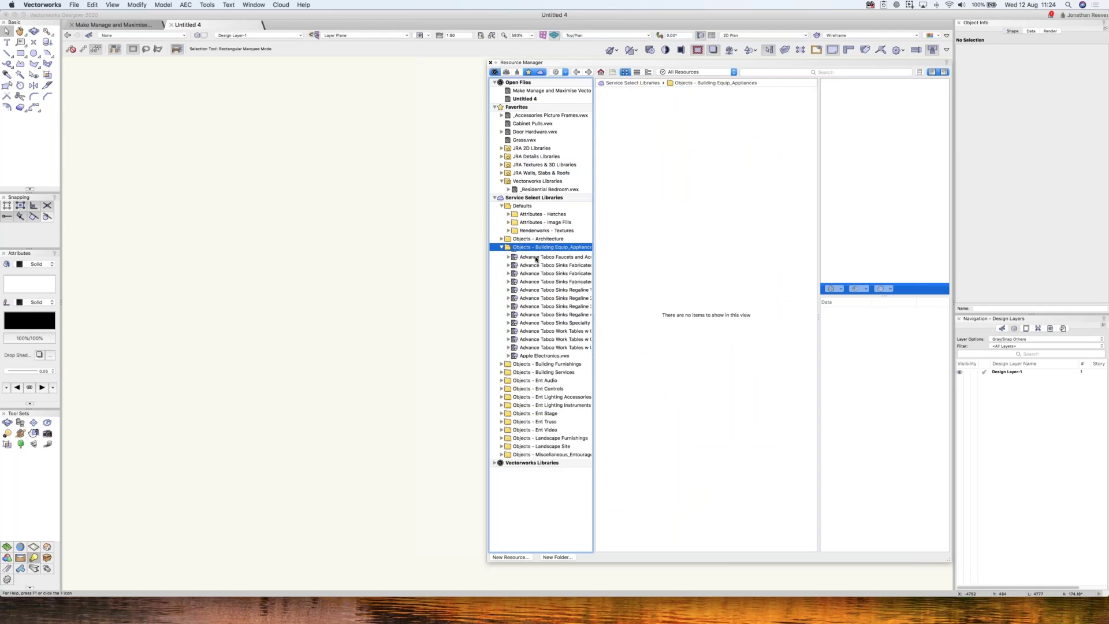
click(536, 256)
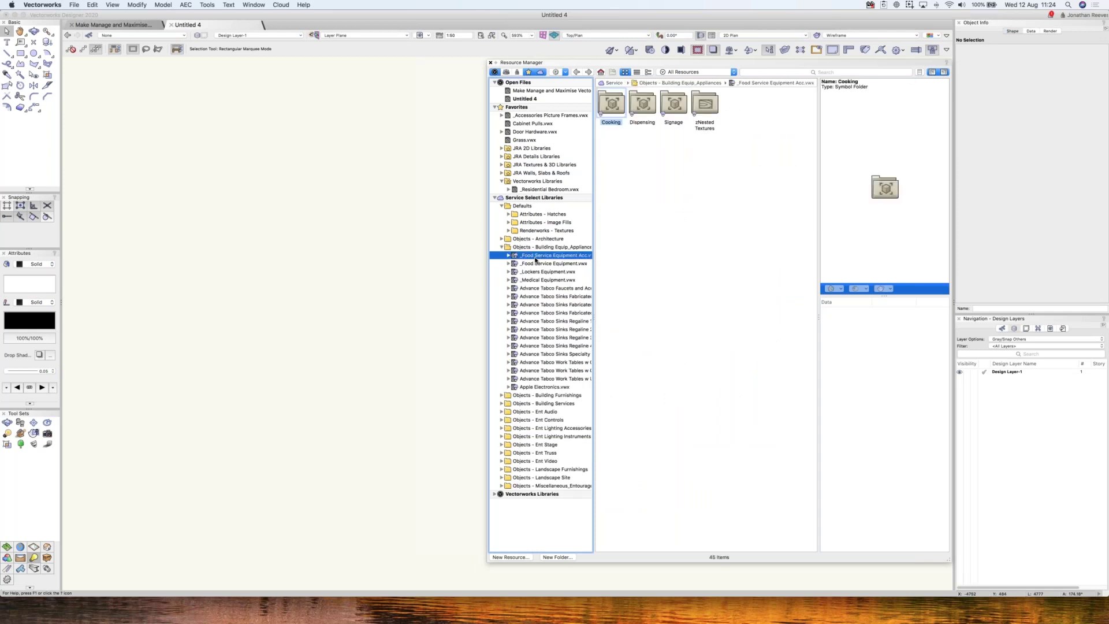
click(537, 261)
click(537, 272)
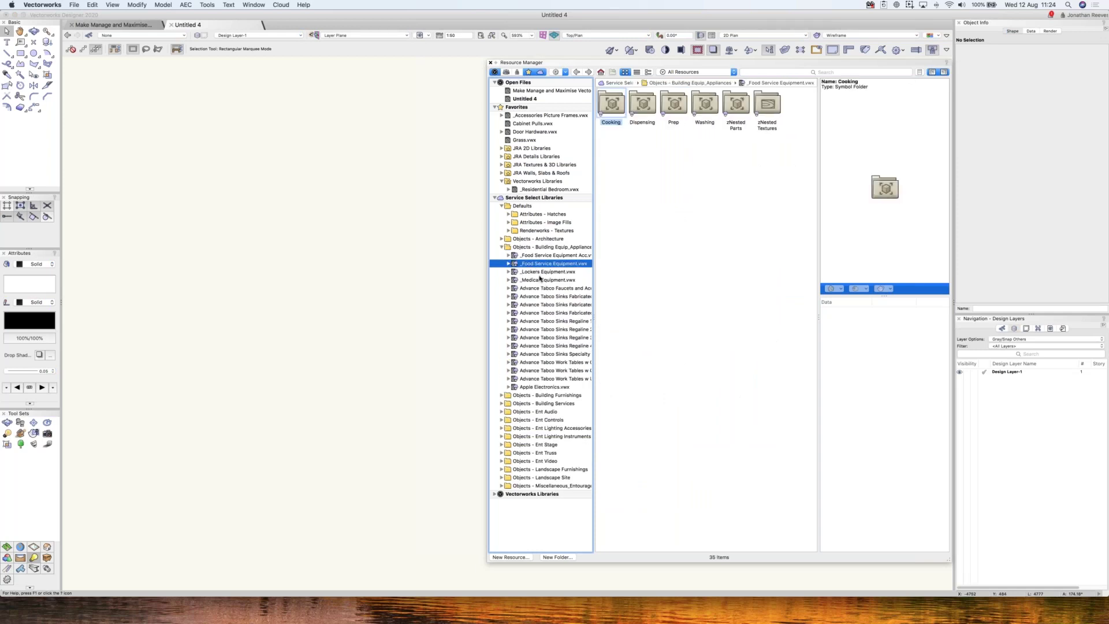
click(540, 281)
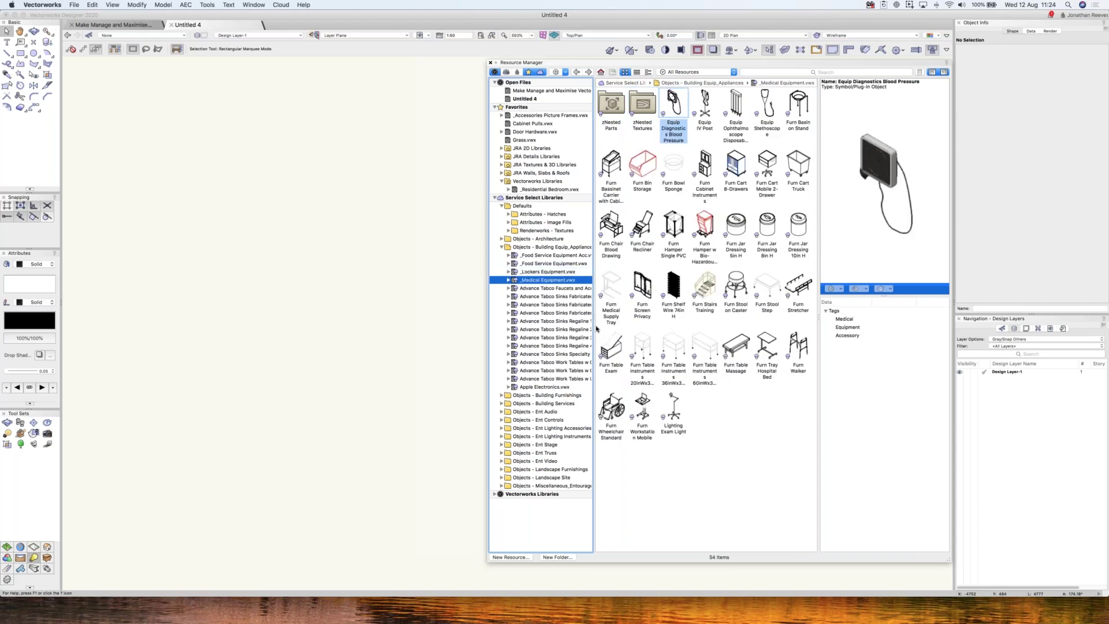
- Browse the Advance Tabco faucet and sink libraries, then select _Generic Metric Stage Decks under Objects - Ent Stage
click(551, 289)
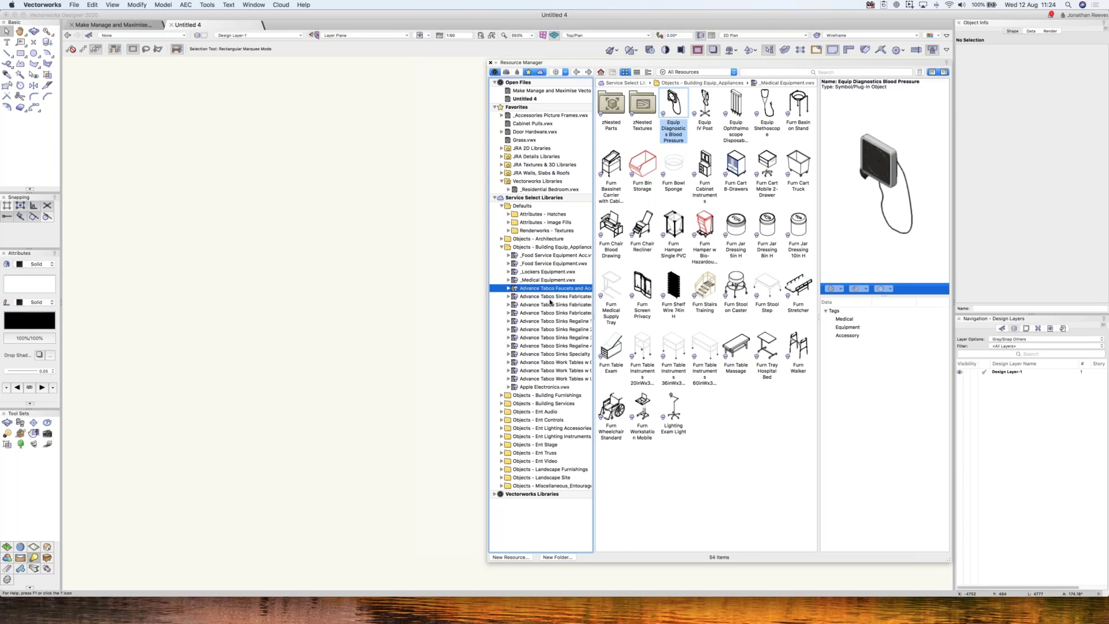
click(548, 296)
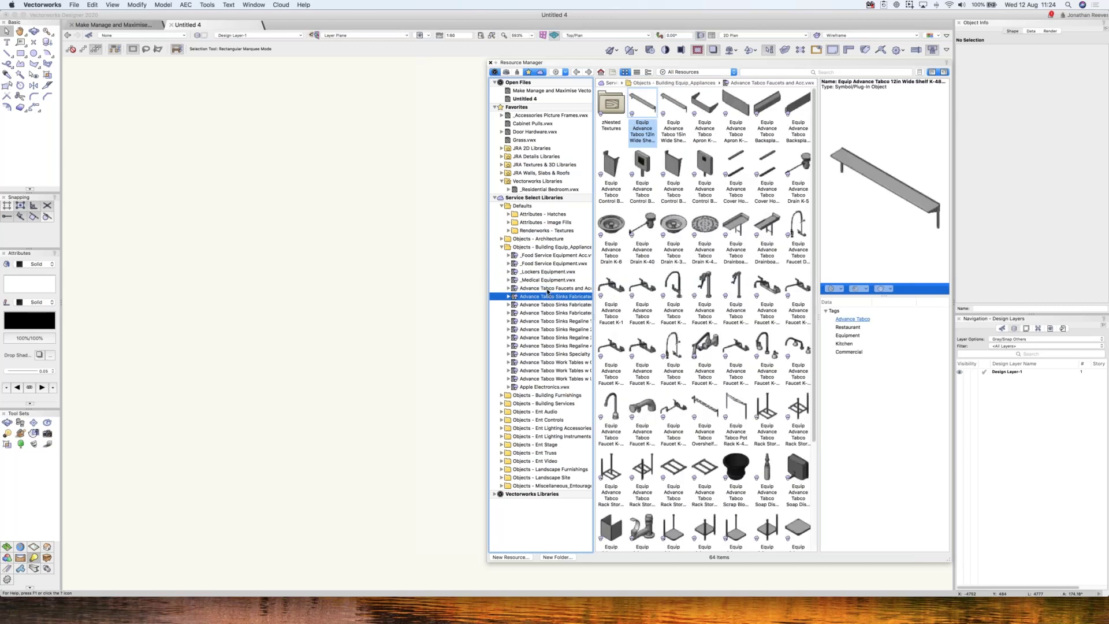
click(548, 291)
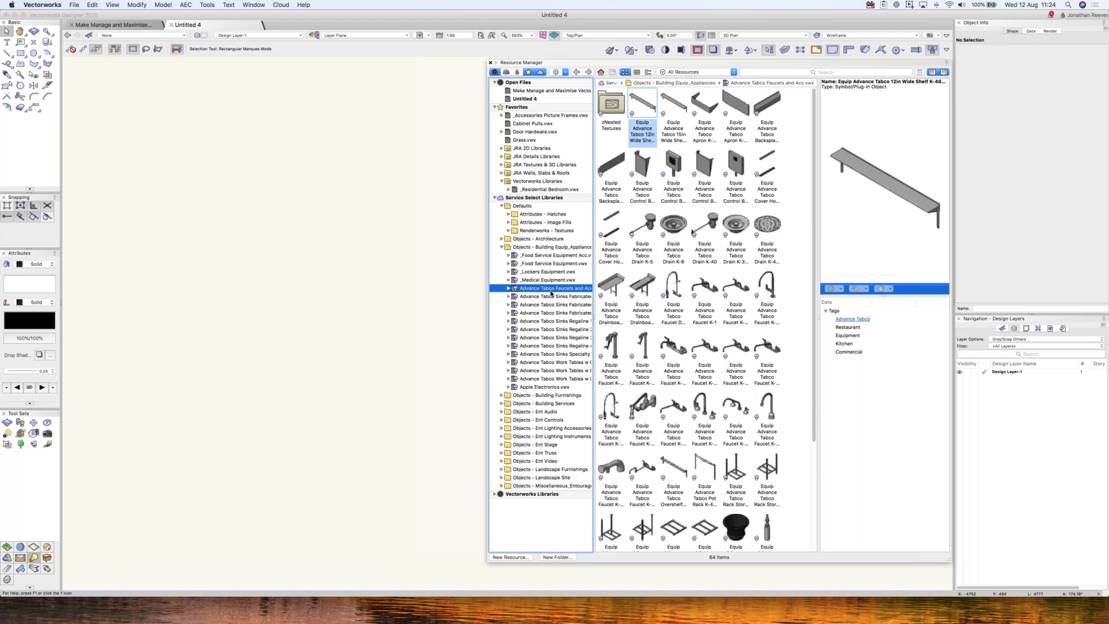
click(646, 405)
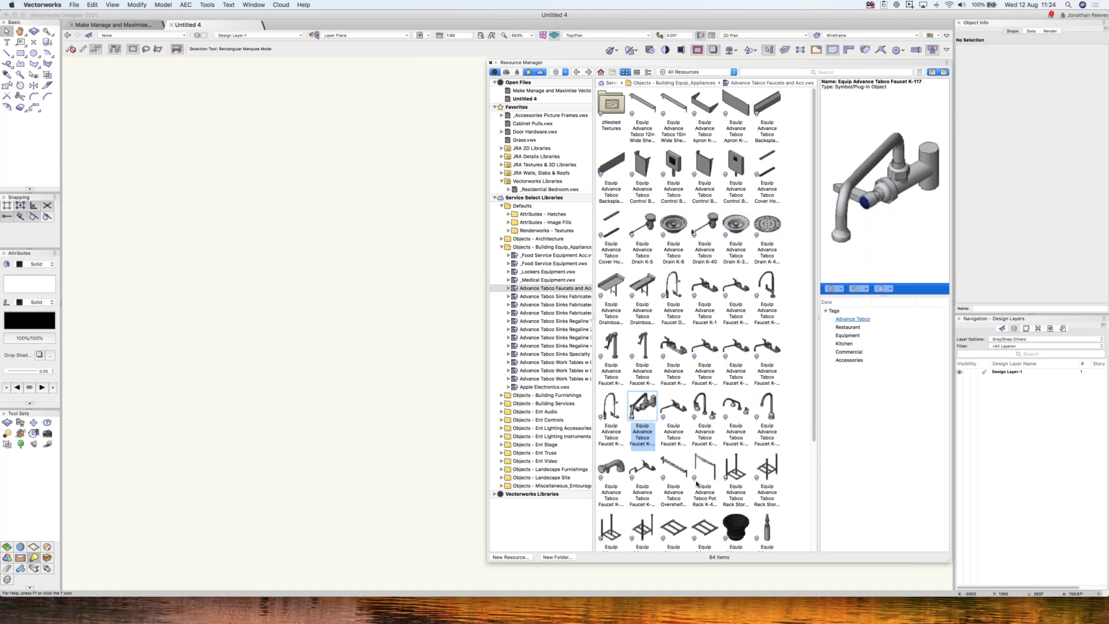
click(552, 297)
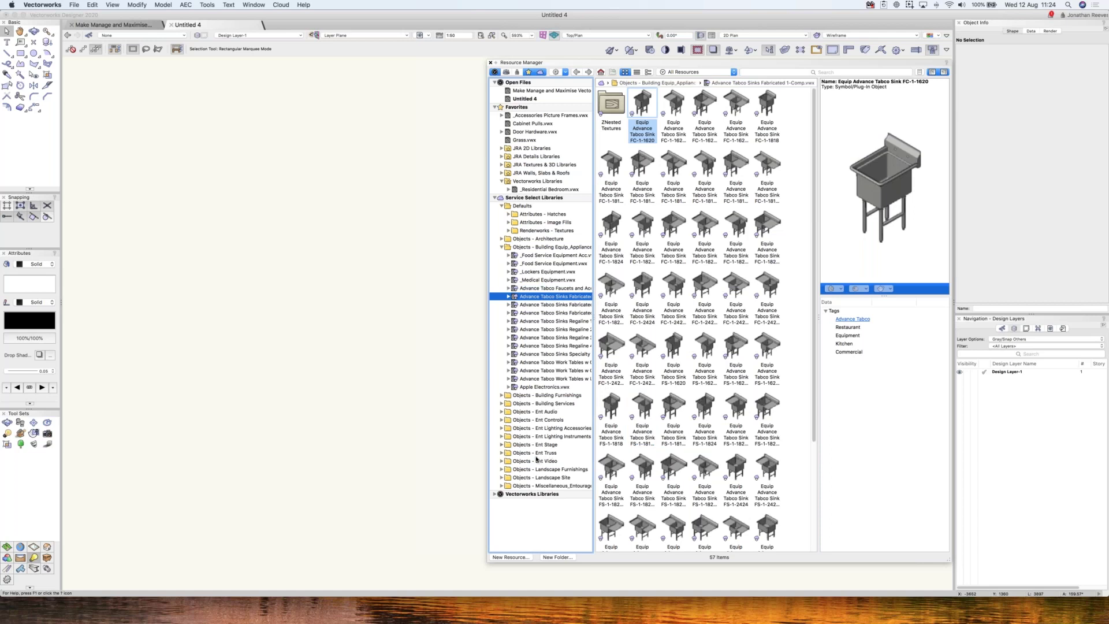
click(501, 445)
click(550, 453)
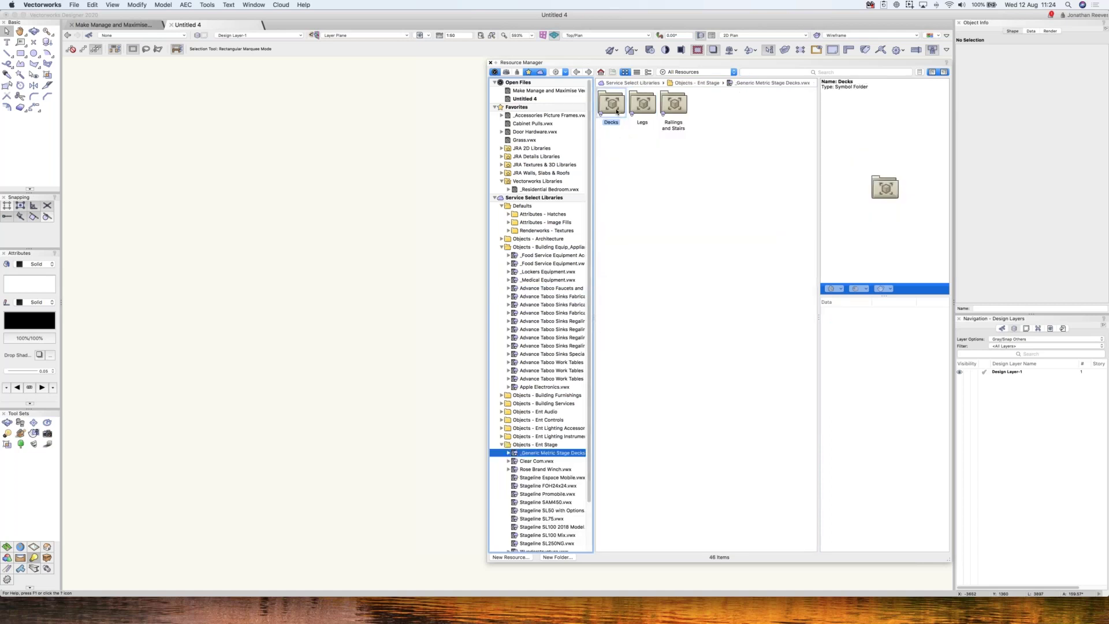
- Open the Decks folder and show the Stageline SAM450 library
click(617, 111)
double_click(617, 111)
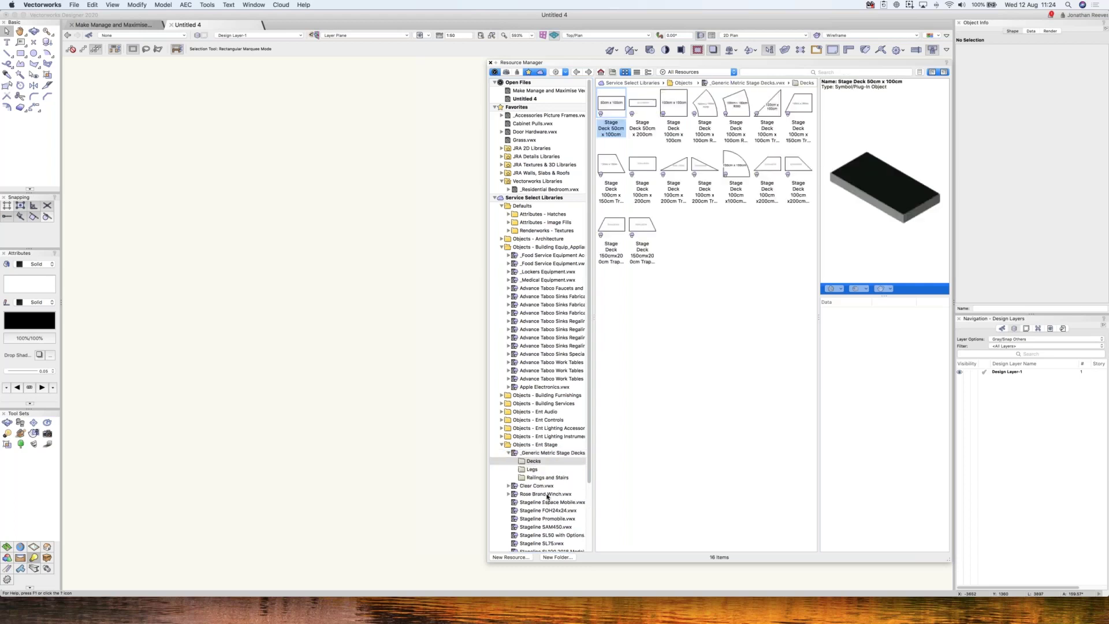
click(553, 527)
- Collapse Ent Stage, expand Objects - Landscape Furnishings and show DuMor Benches 01.vwx
scroll(505, 434, down, 3)
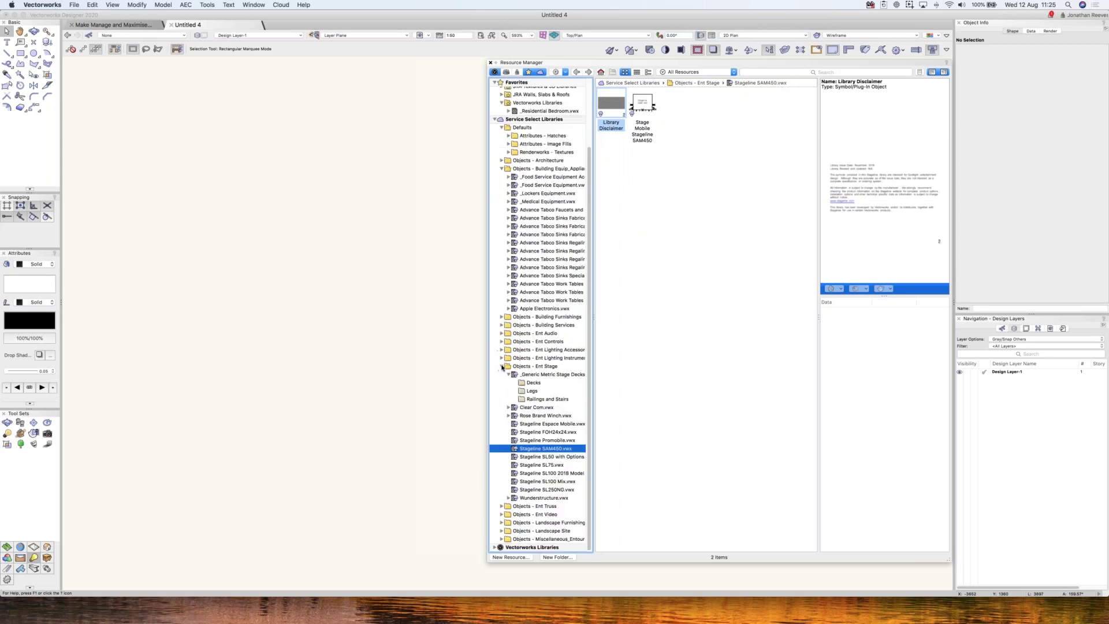
click(501, 366)
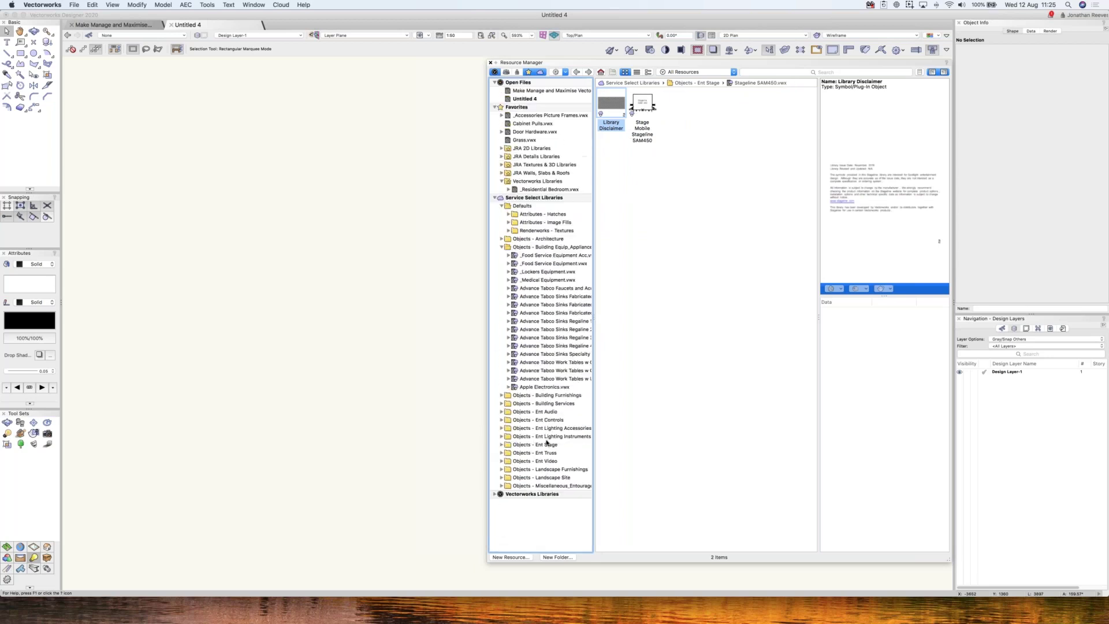
click(503, 472)
click(540, 478)
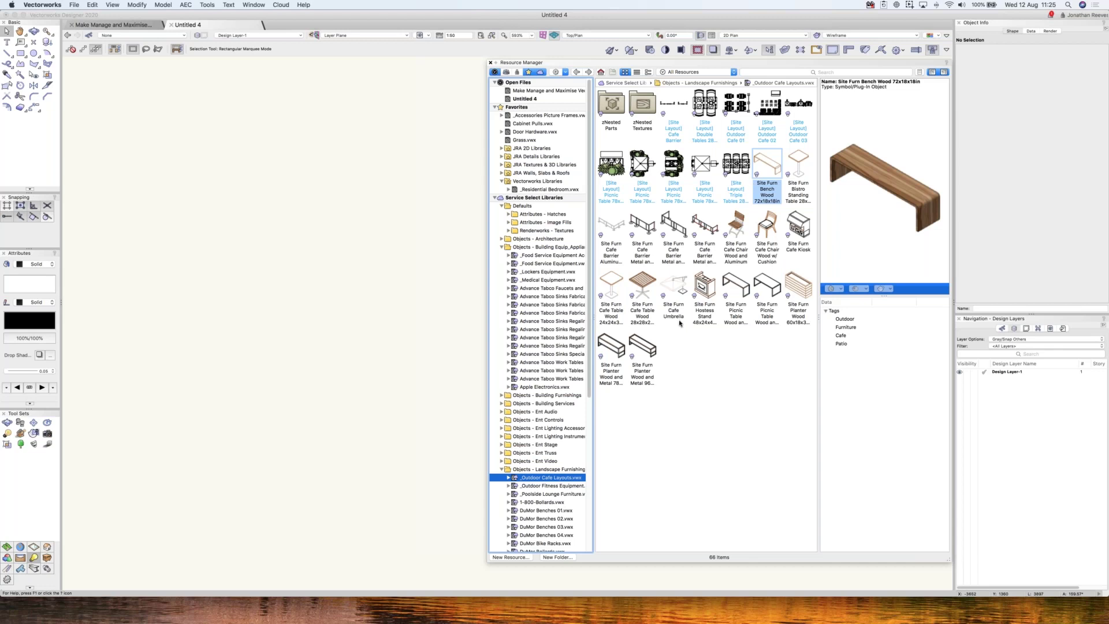
click(547, 512)
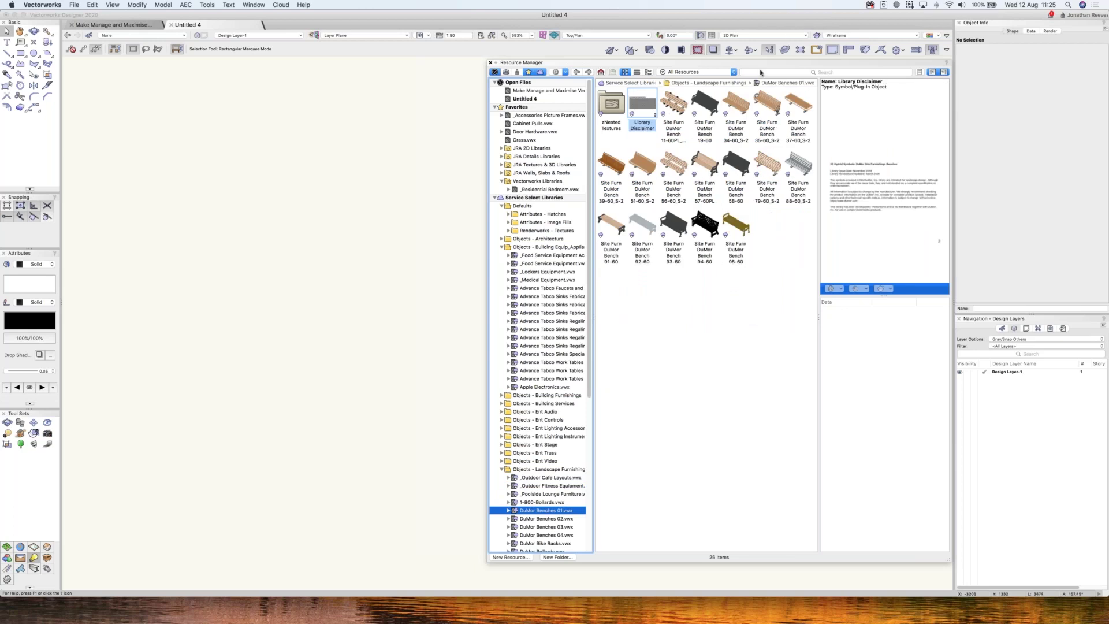
- Search all libraries for 'gym' and select the Equip Arm Curl Bench among the 87 results
click(761, 73)
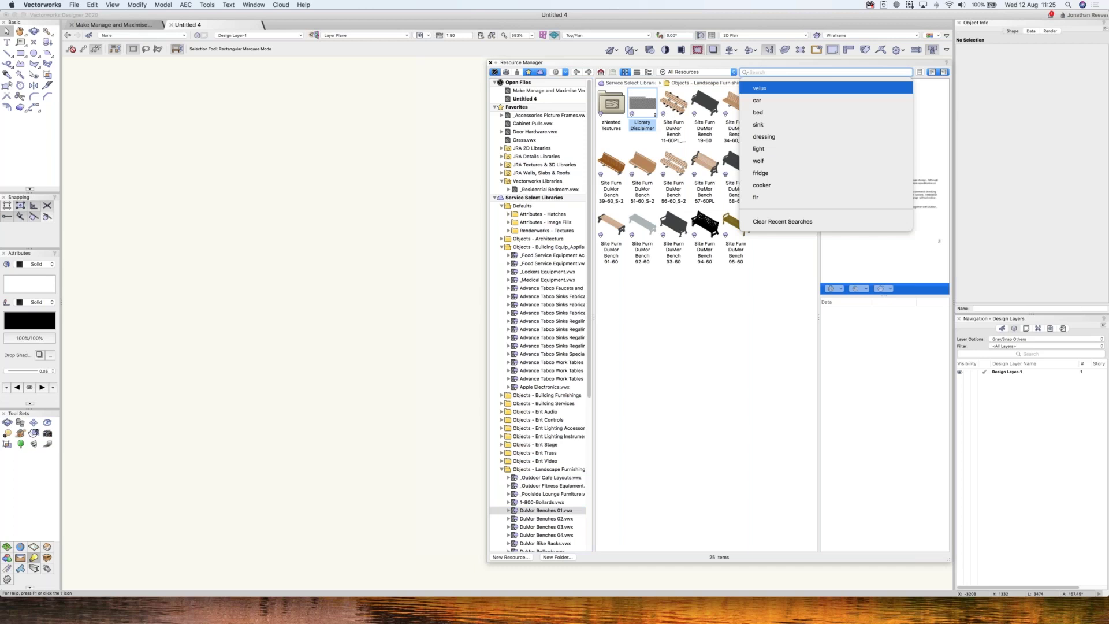
text(gym)
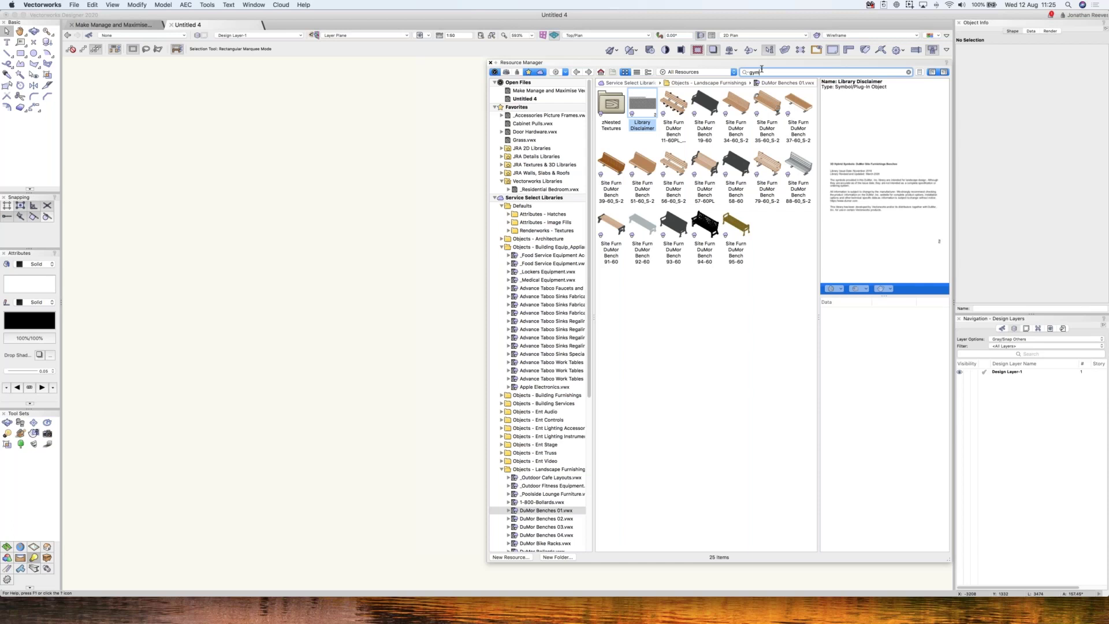
key(Return)
scroll(812, 426, down, 2)
scroll(811, 425, down, 5)
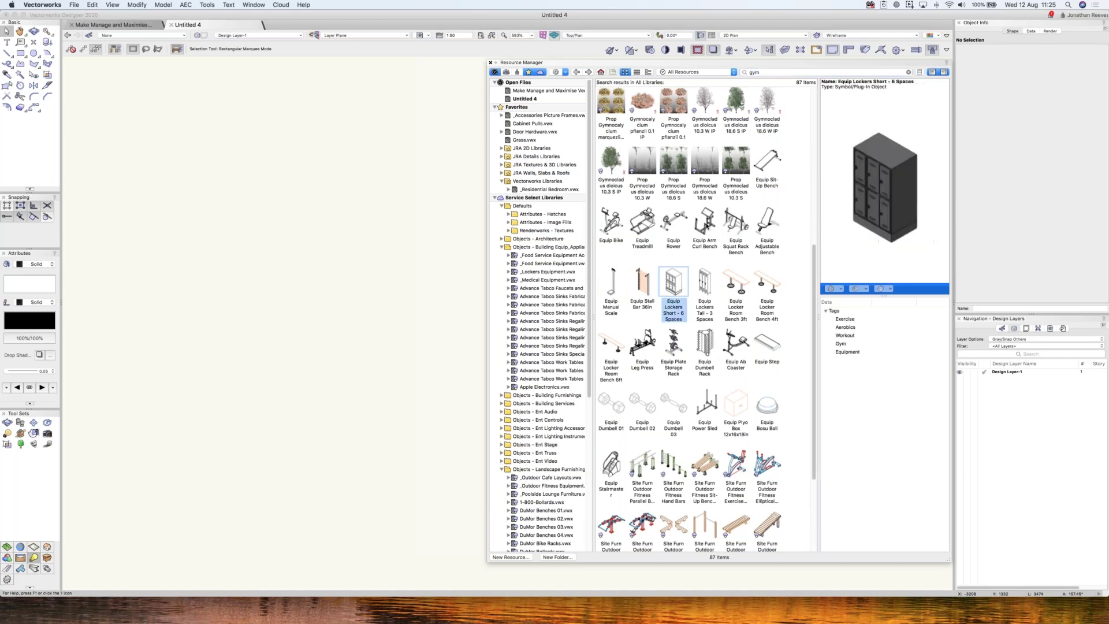
click(706, 224)
- Reveal the Arm Curl Bench's _Fitness Equipment library via Select Resource Location, then close the Resource Manager
right_click(707, 224)
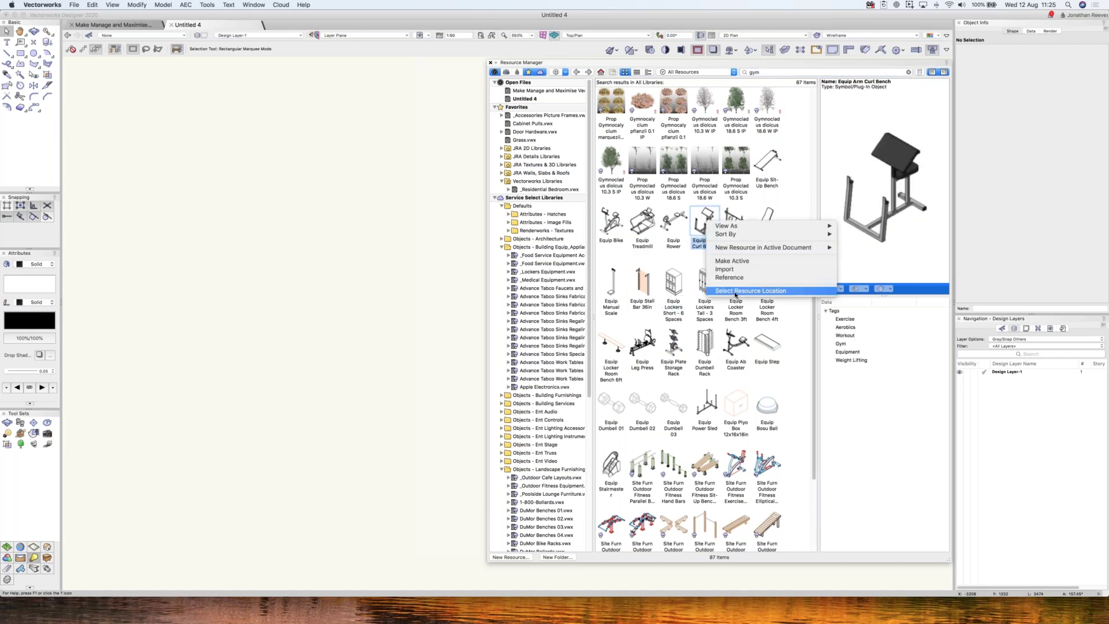
click(736, 291)
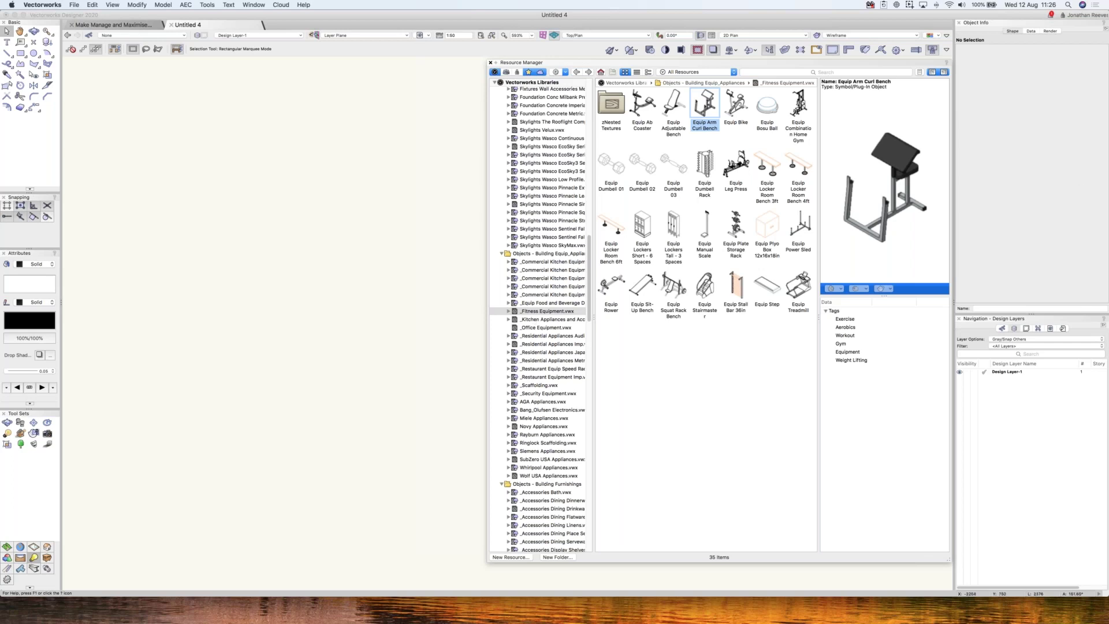
key(super+r)
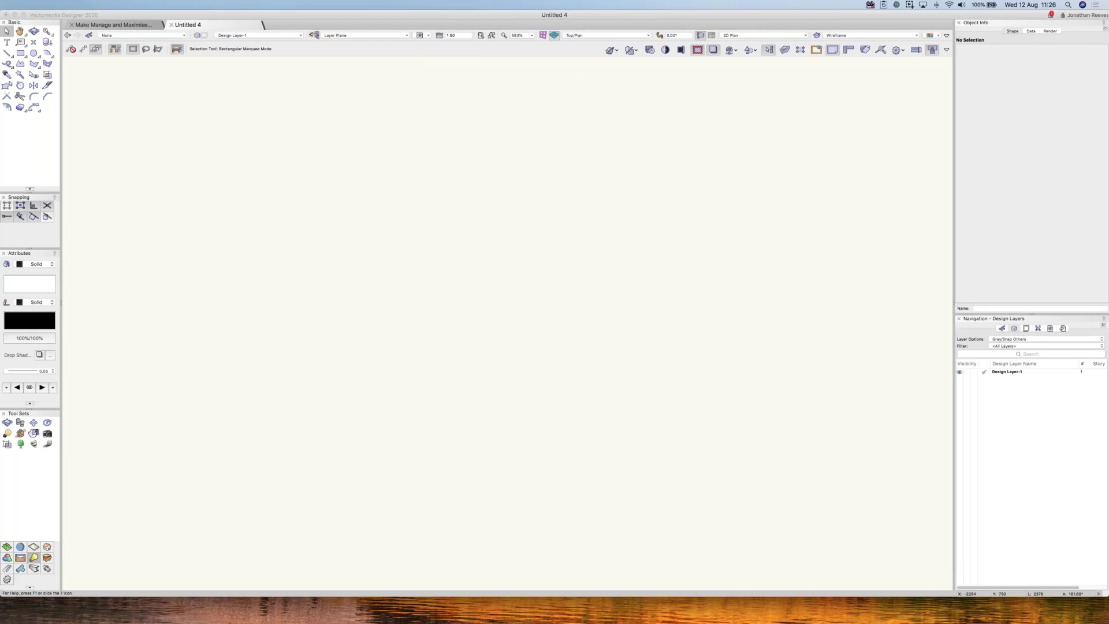
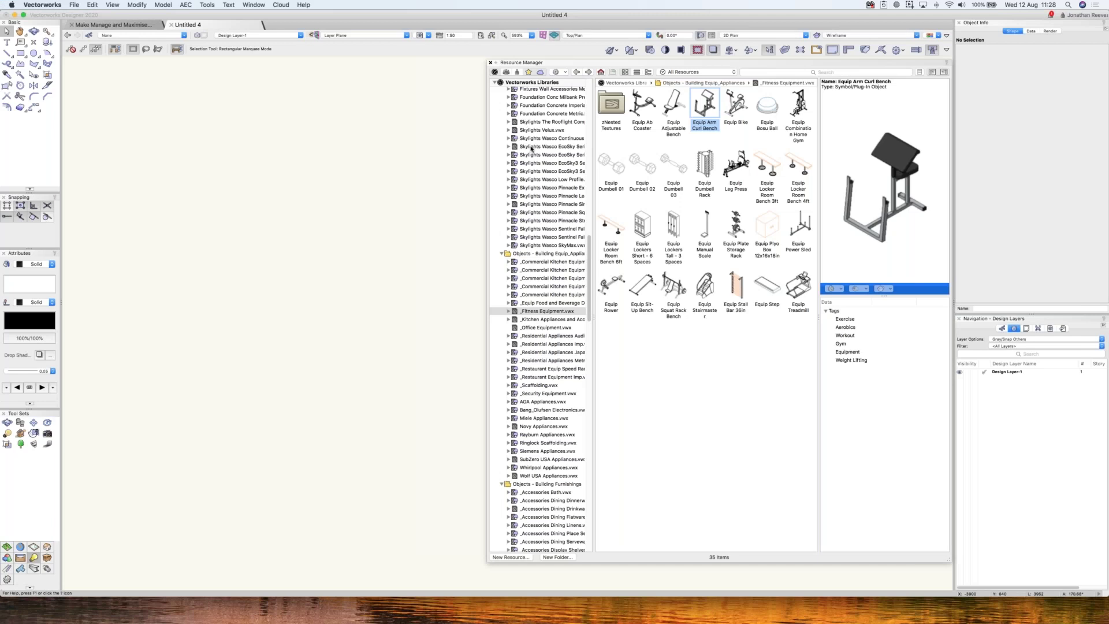
- Collapse the Service Select Libraries and Favorites library trees in the Resource Manager
scroll(532, 150, up, 15)
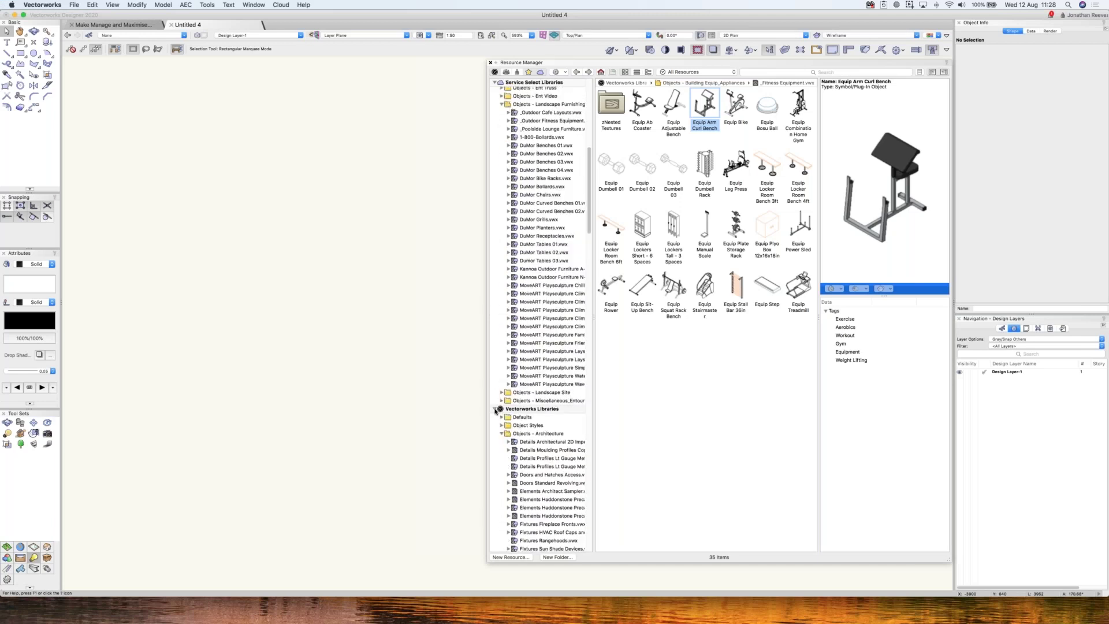
scroll(512, 159, up, 8)
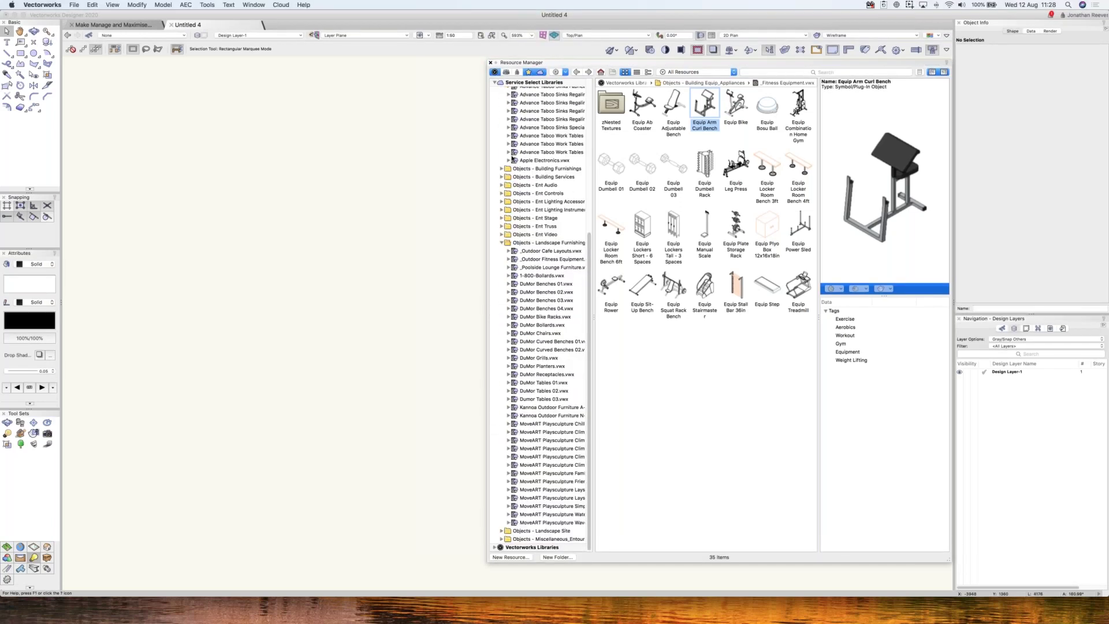
scroll(513, 160, up, 10)
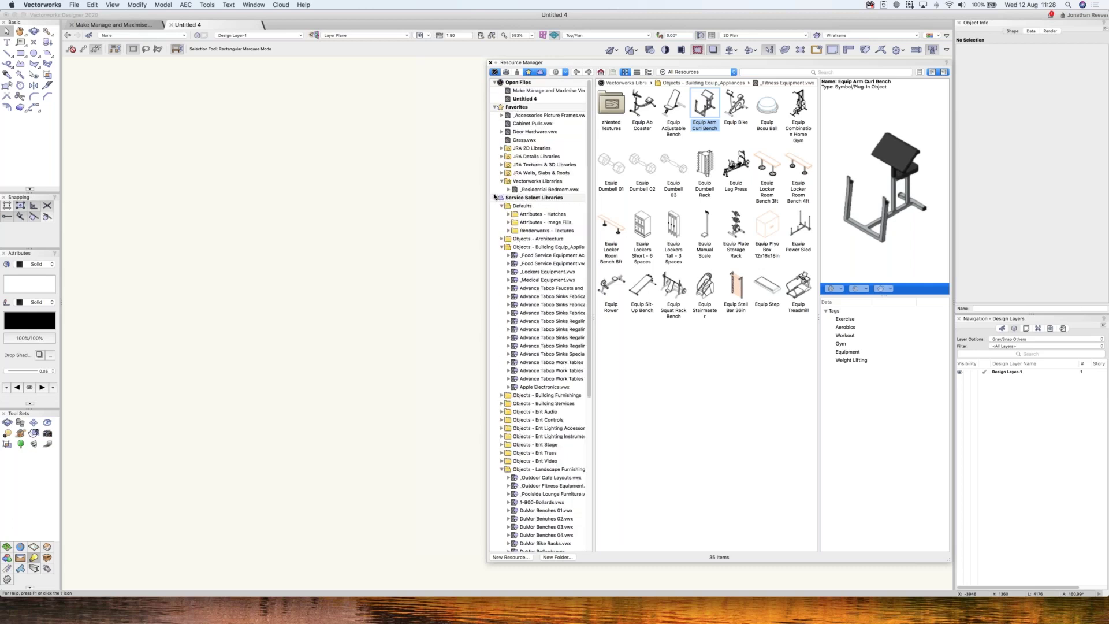
click(494, 197)
click(494, 108)
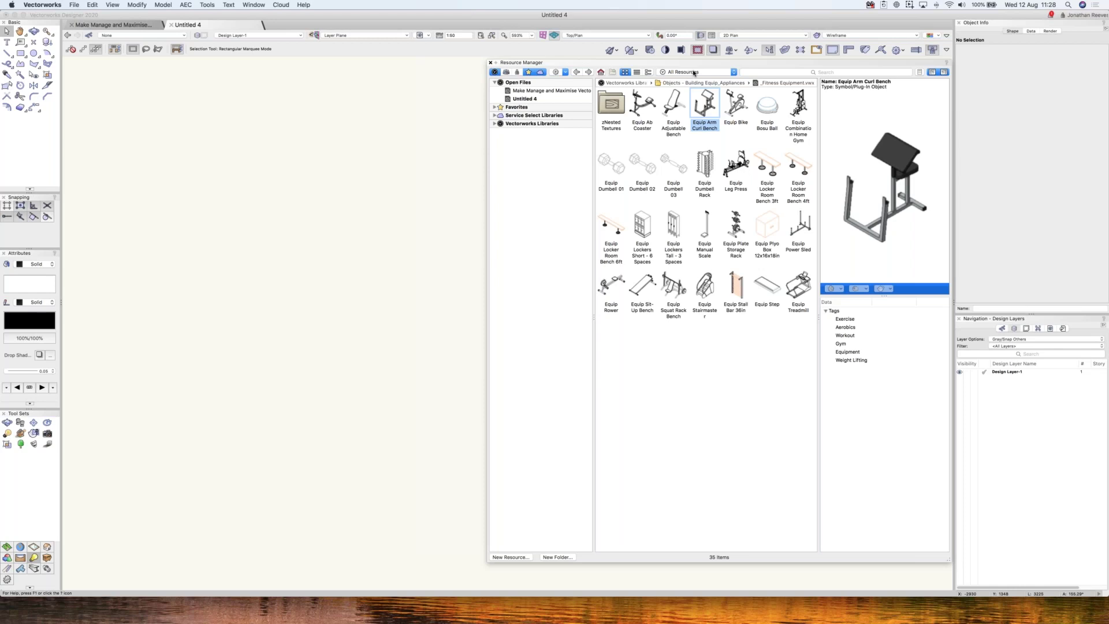
click(463, 91)
- Delete both alphabet rug resources from Untitled 4 and confirm the deletion
click(524, 99)
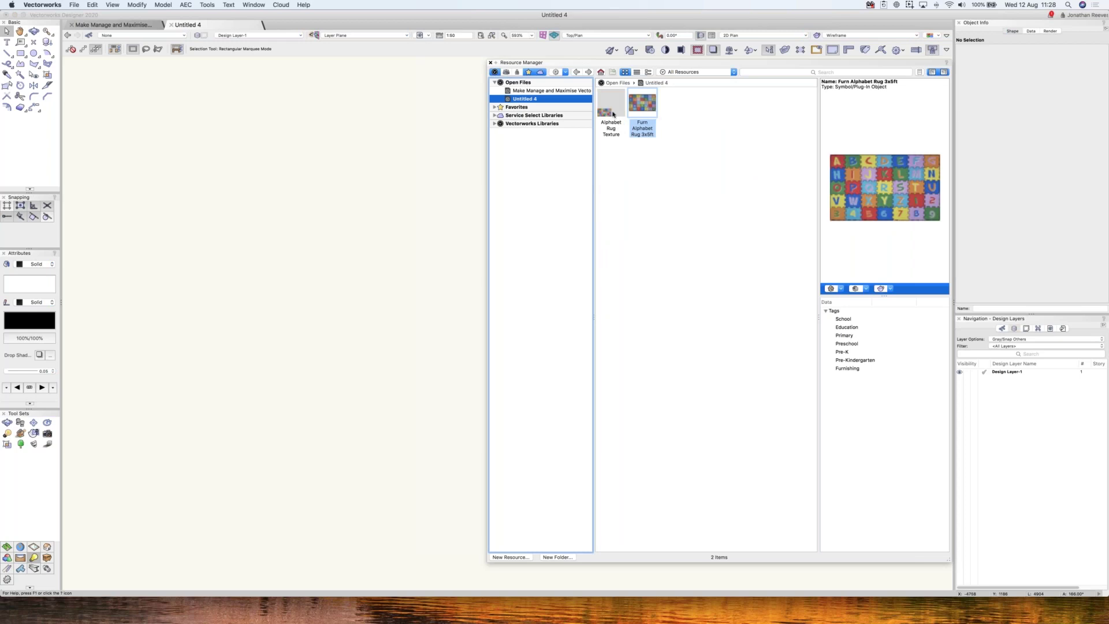
click(613, 114)
right_click(607, 108)
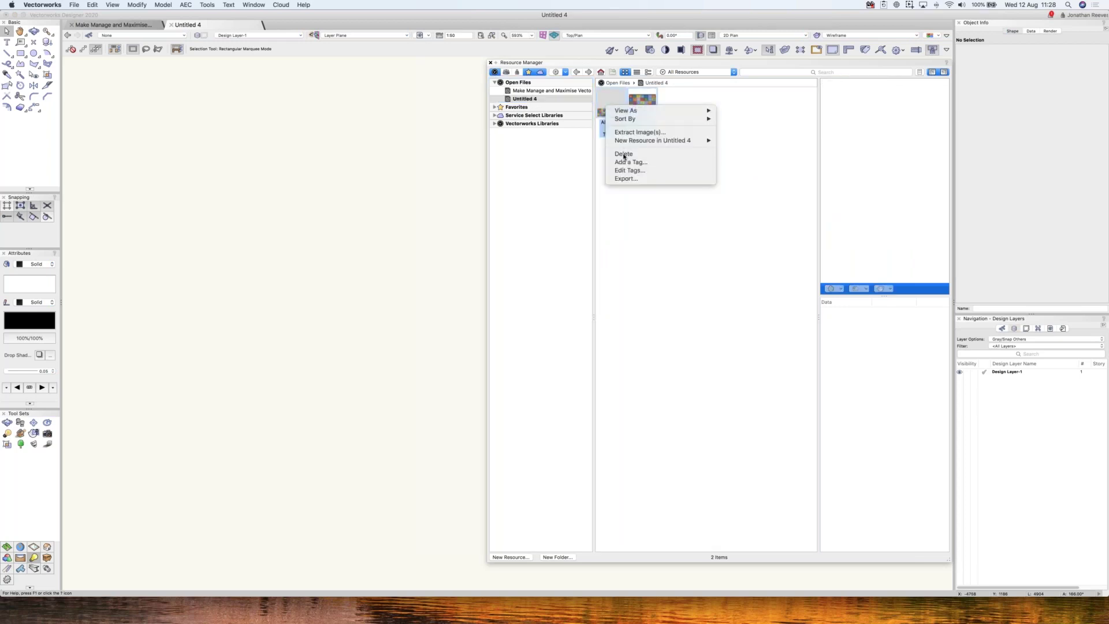
click(623, 154)
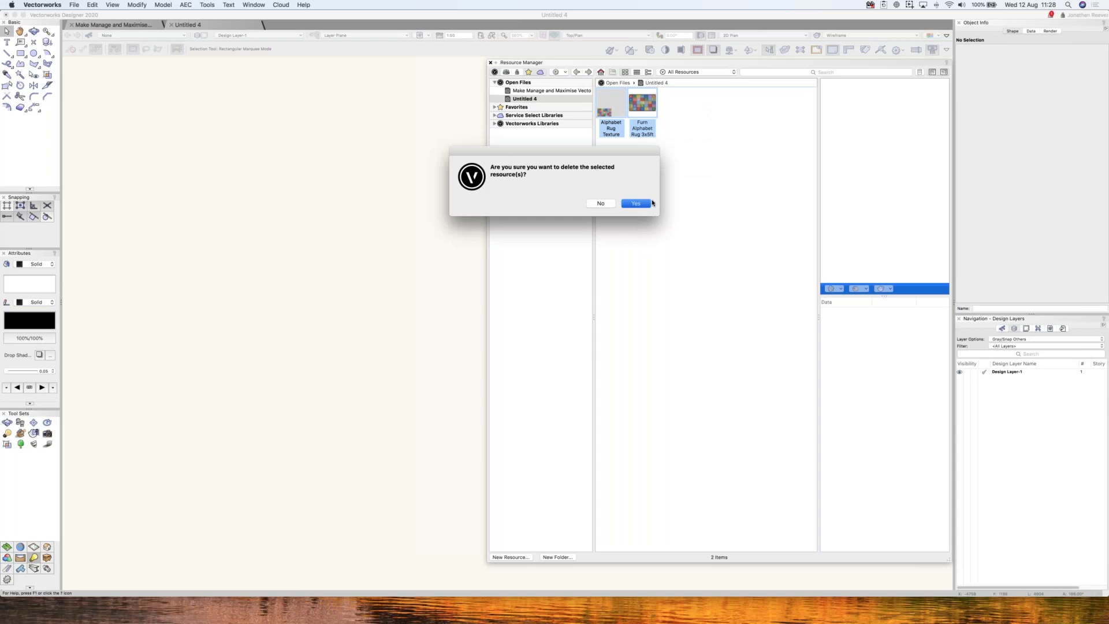
click(636, 204)
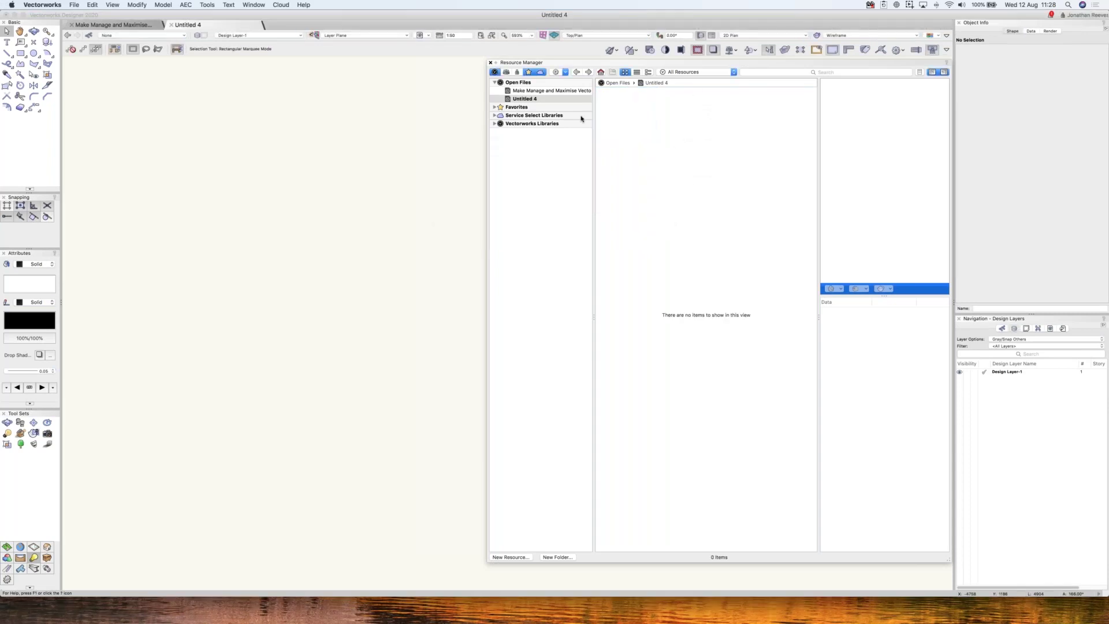
- Expand Favorites > JRA 2D Libraries and browse the 01 JRA People Pack contents
click(494, 107)
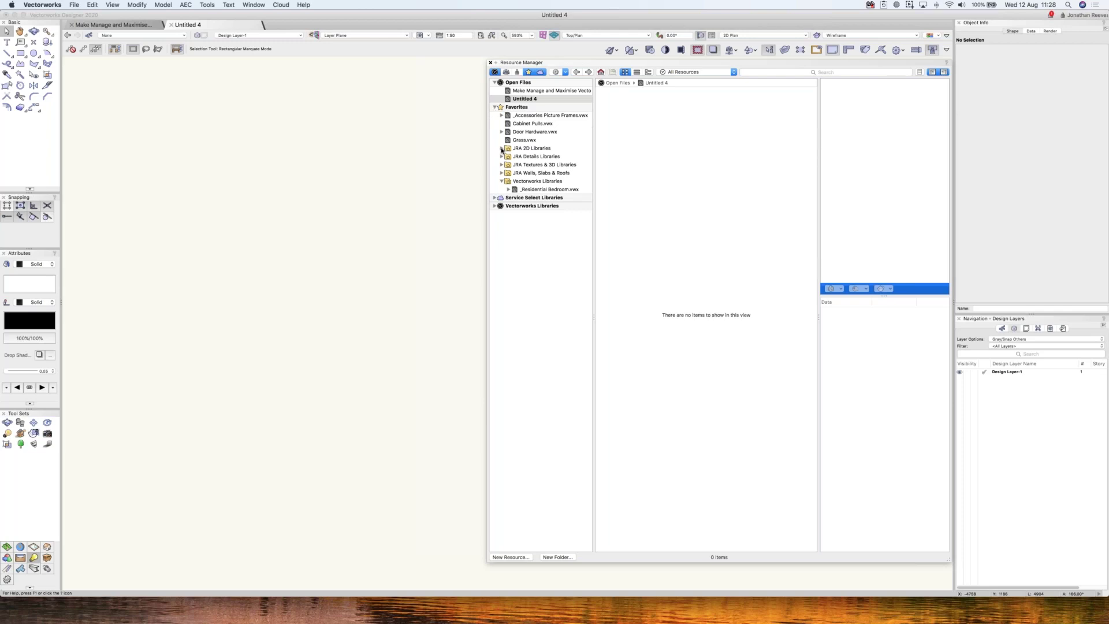
click(502, 148)
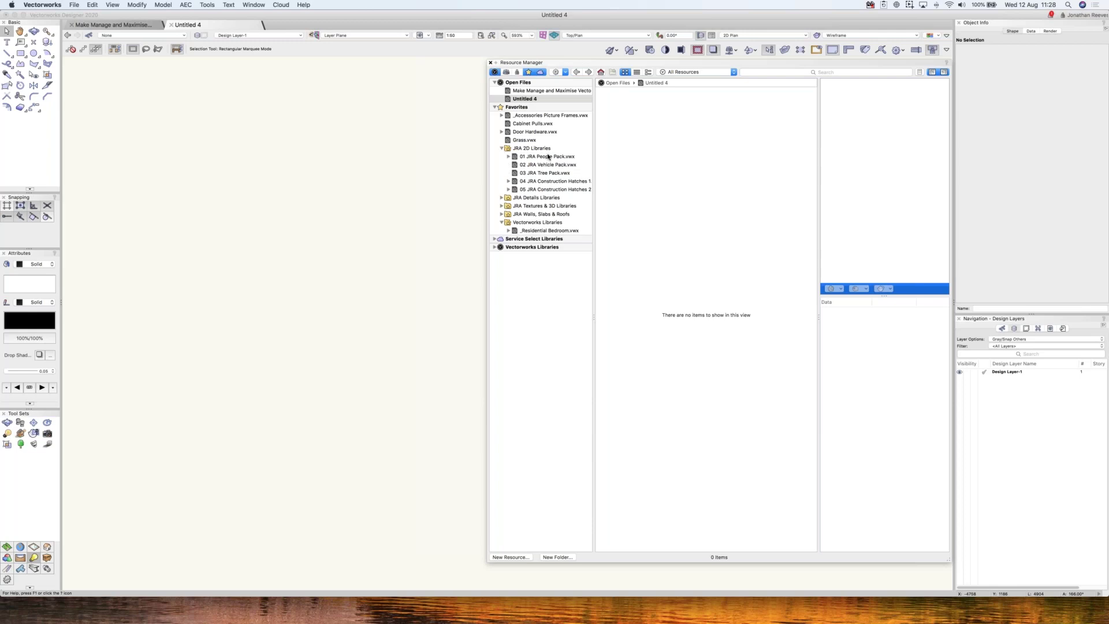
click(549, 157)
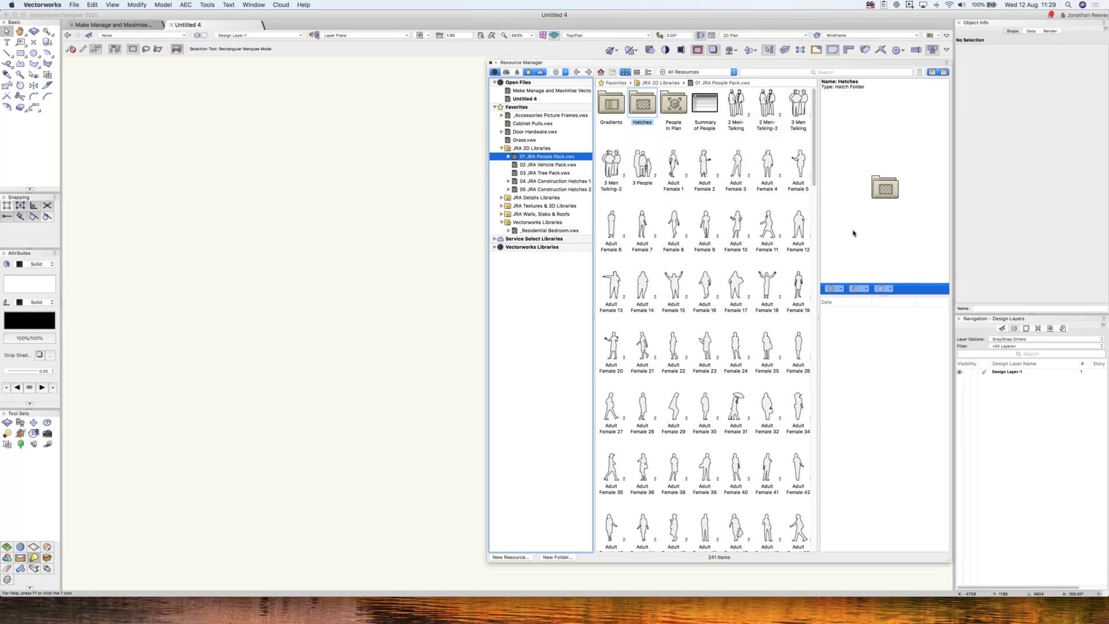
drag(820, 317, 833, 316)
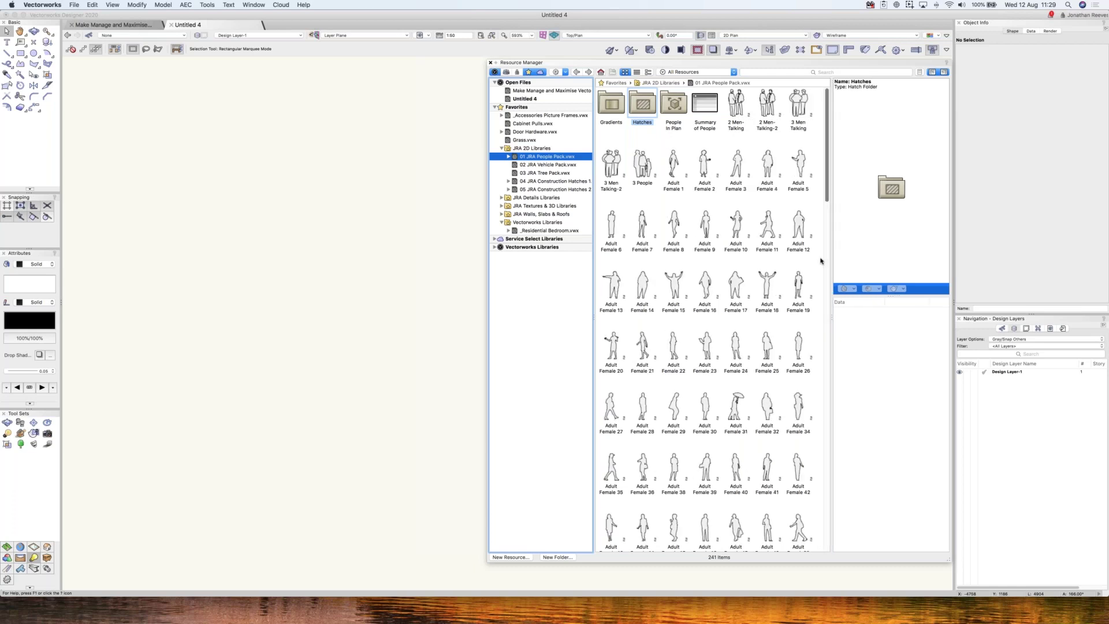
scroll(821, 493, down, 10)
scroll(821, 493, down, 15)
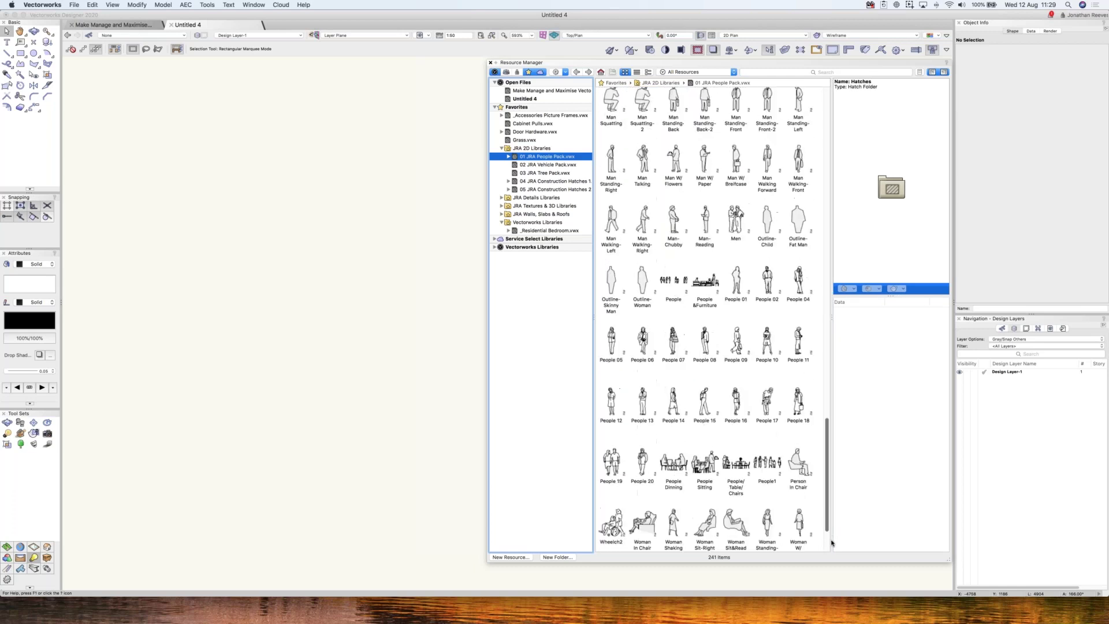
- Open 01 JRA People Pack.vwx as its own document
click(548, 160)
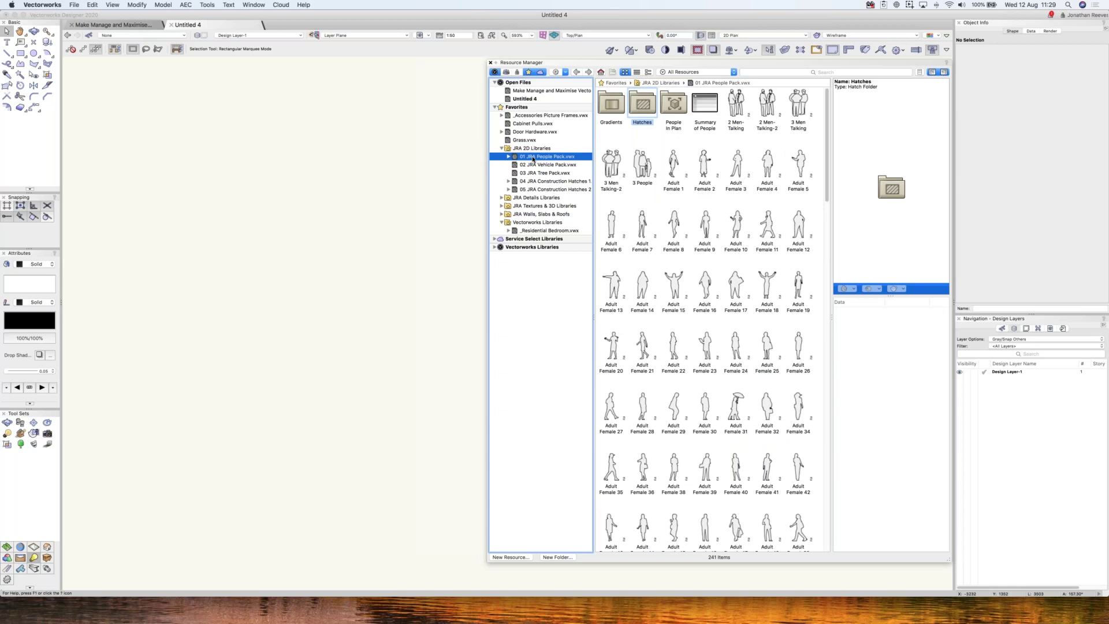
right_click(536, 157)
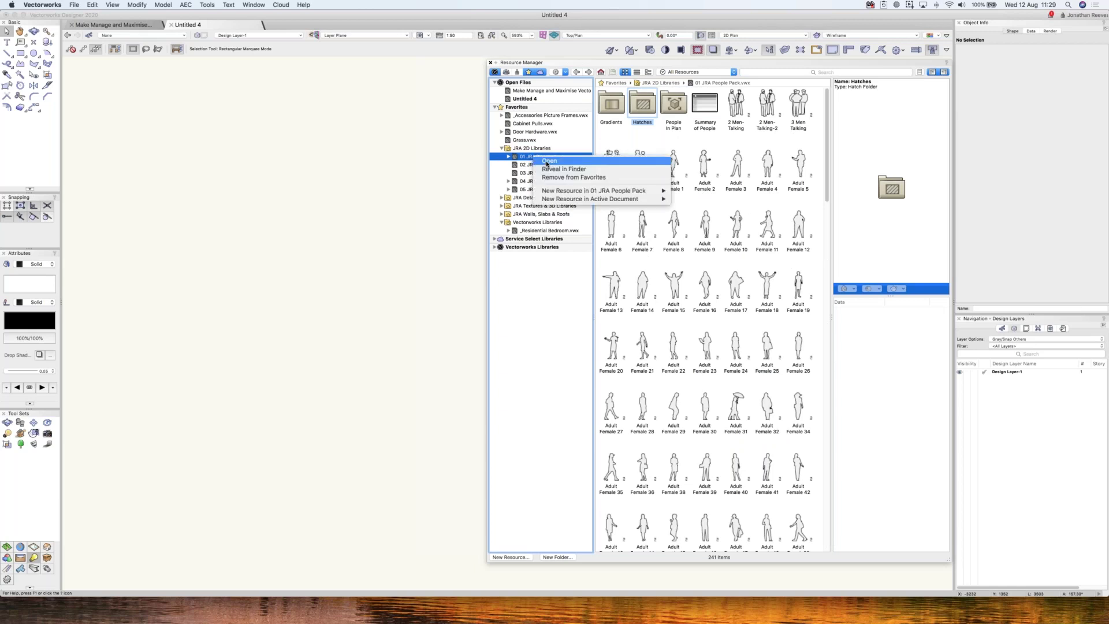
click(548, 162)
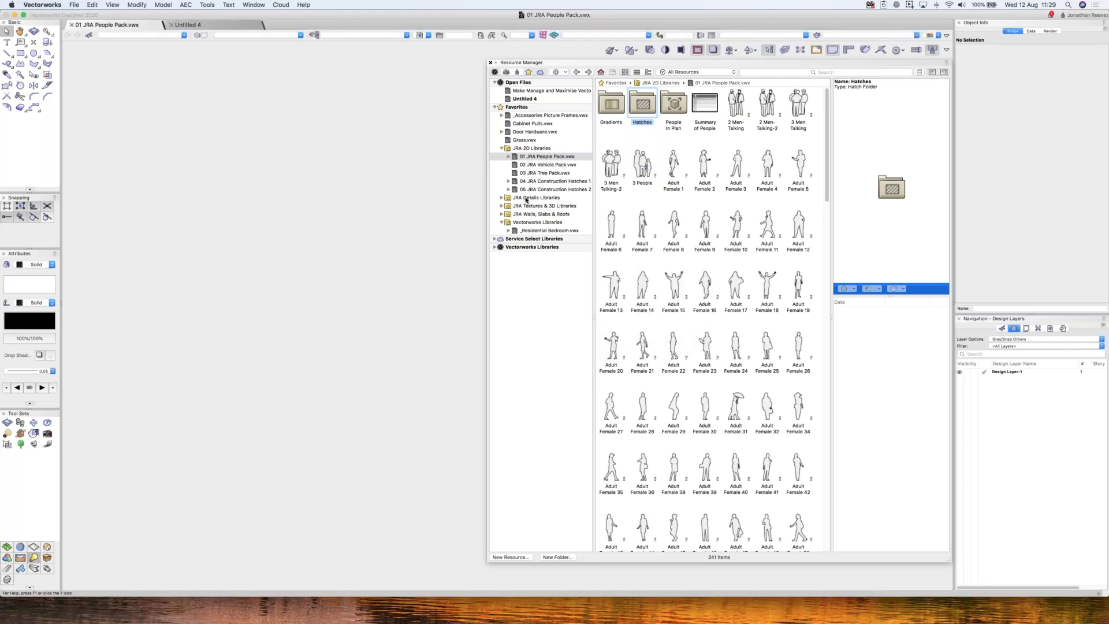
- Make JRA People in Plan the active layer and select the Hulk-2 people symbol
key(super+r)
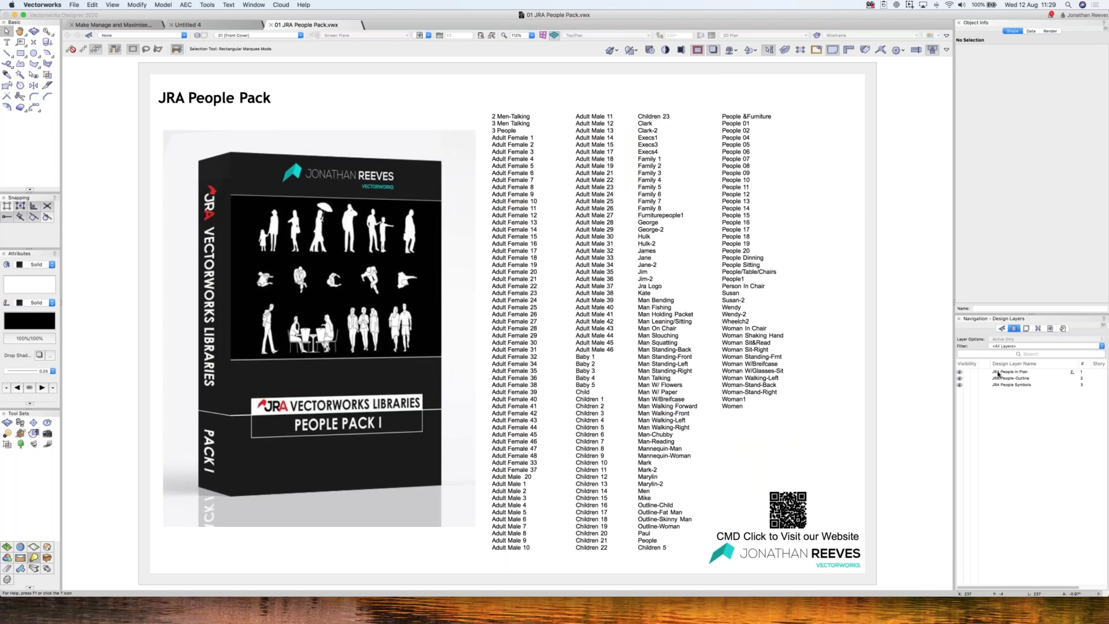
click(998, 373)
double_click(998, 375)
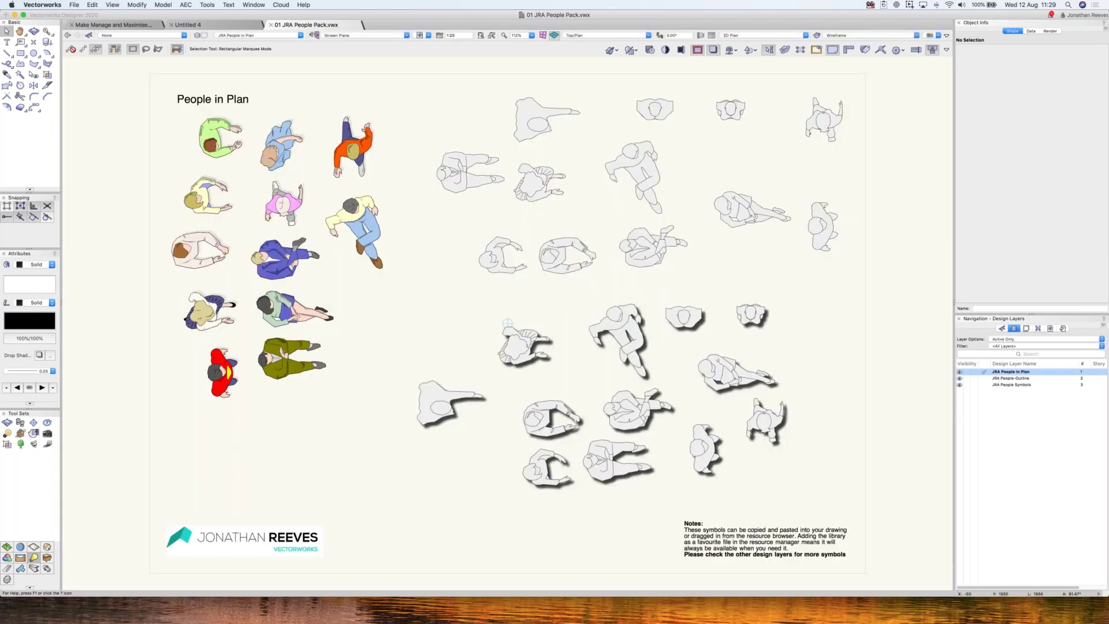
click(469, 182)
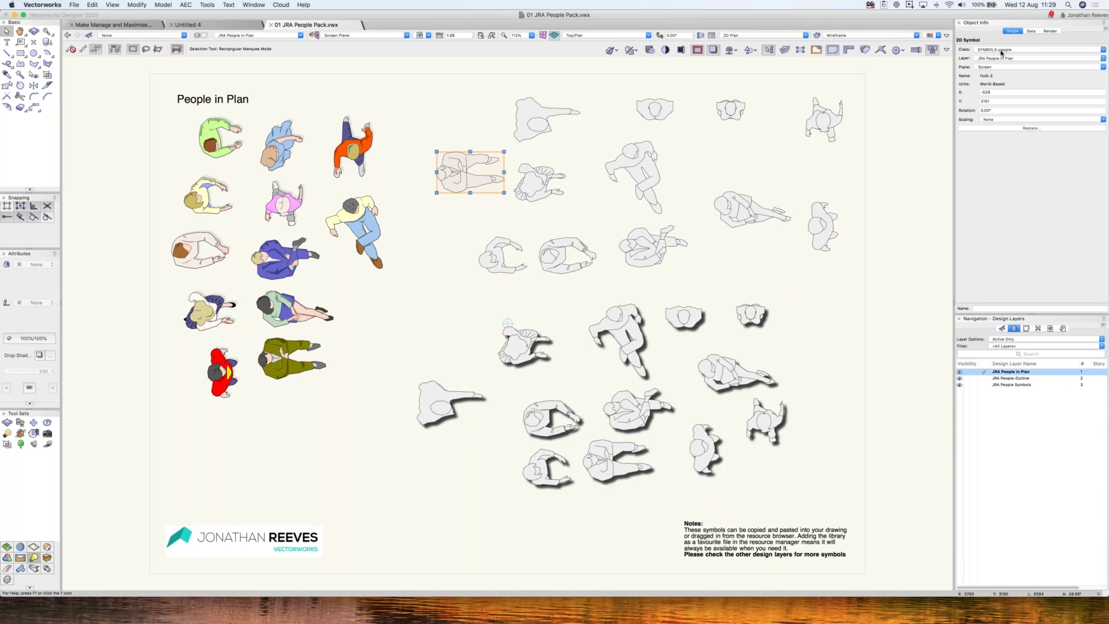
- Edit the SYMBOLS-people class to use a white fill colour
click(1002, 329)
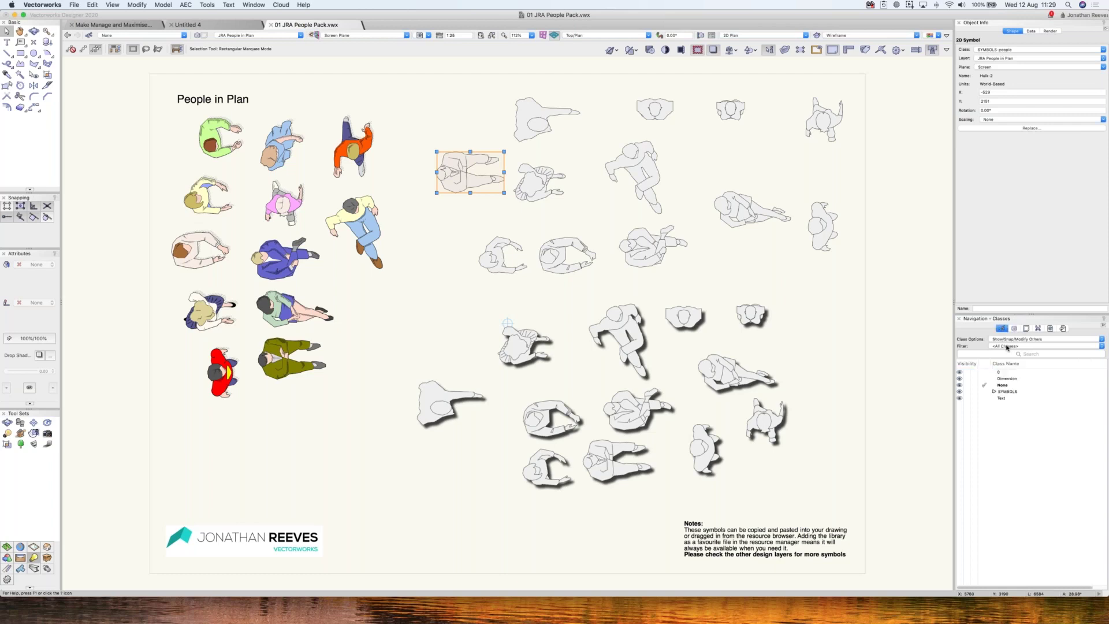
click(995, 392)
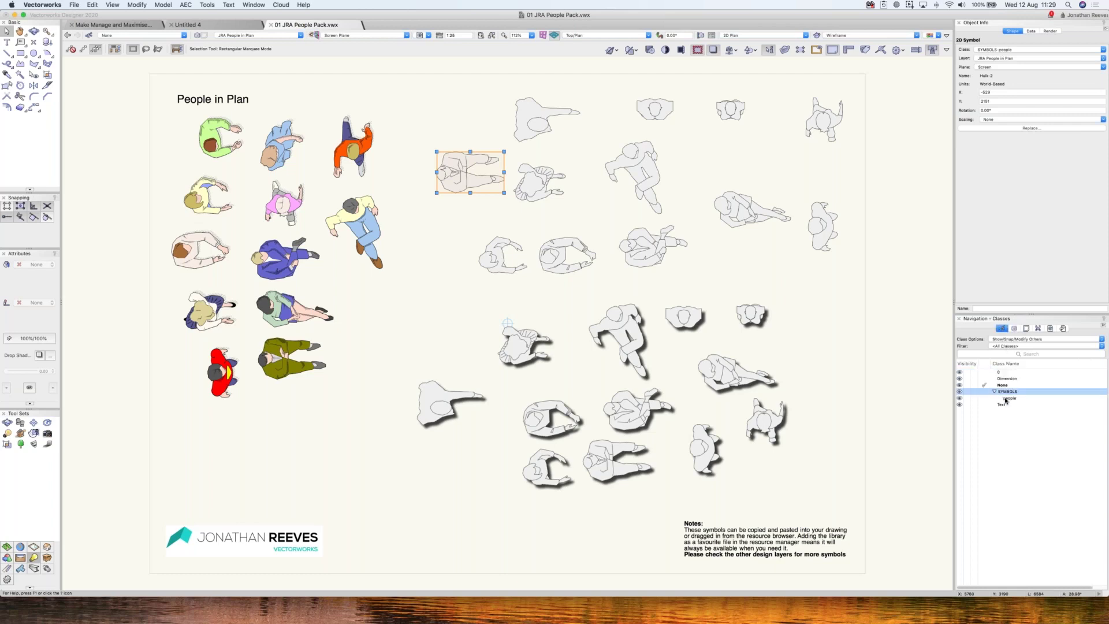
click(1010, 402)
right_click(1010, 398)
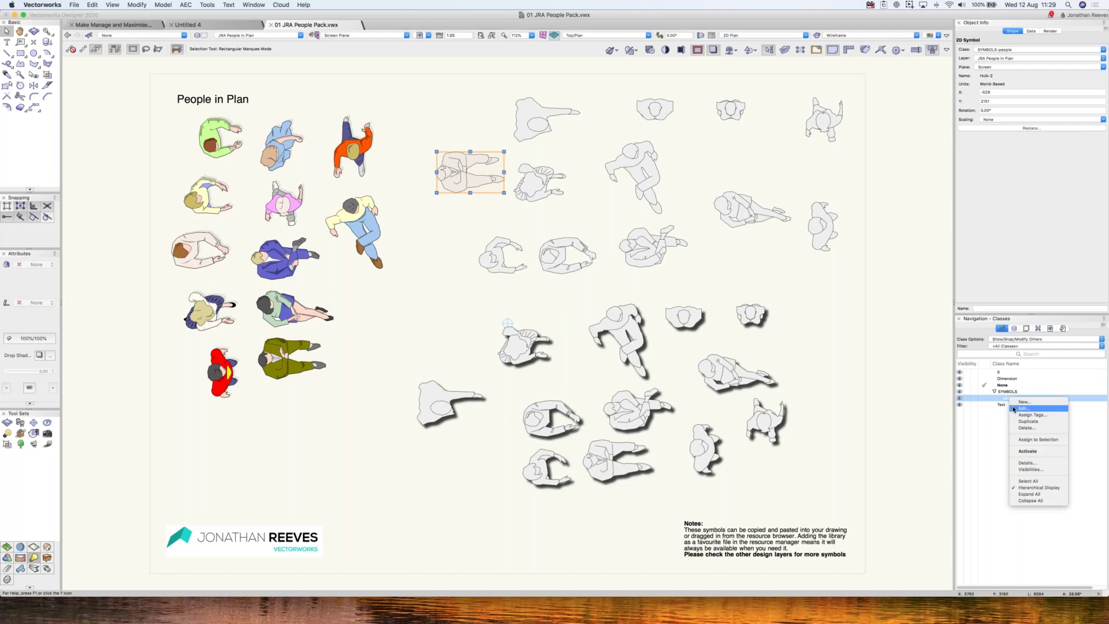
click(1023, 408)
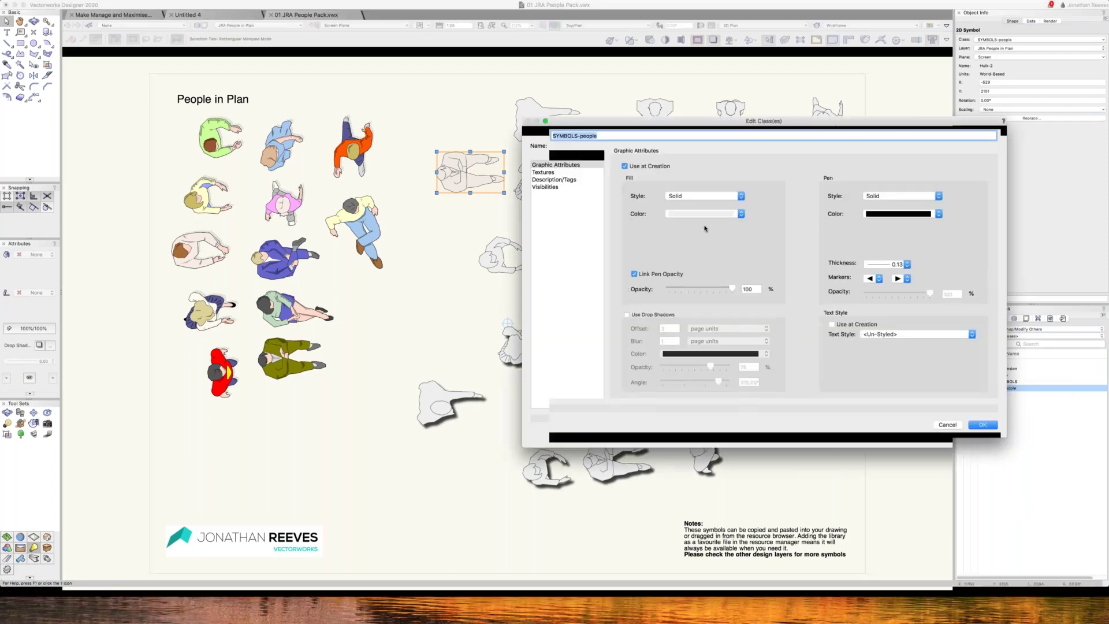
click(703, 226)
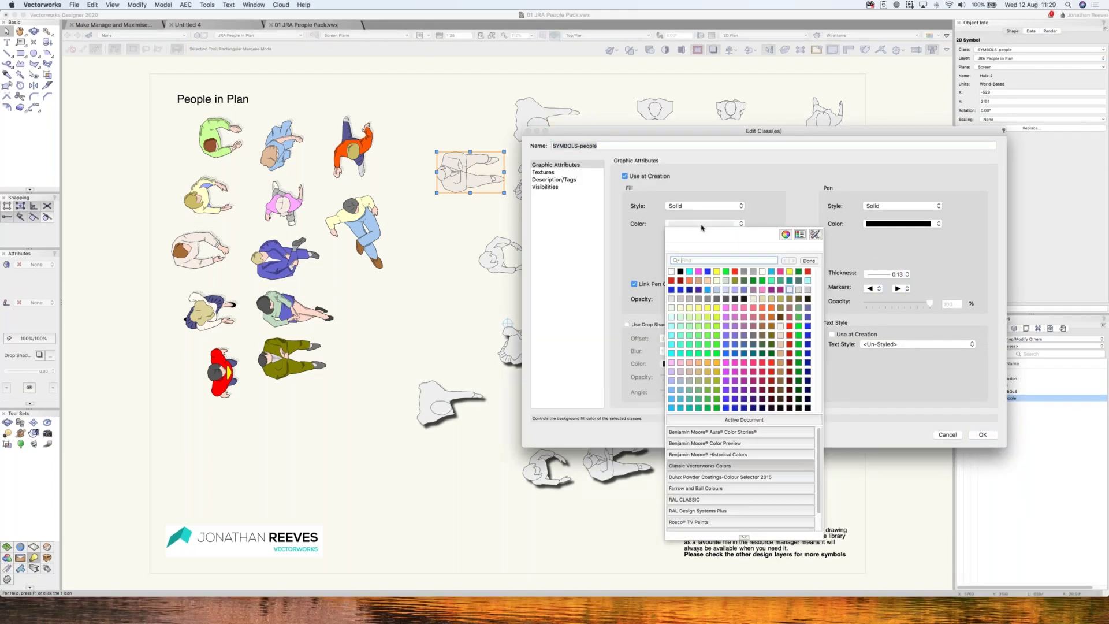
click(671, 273)
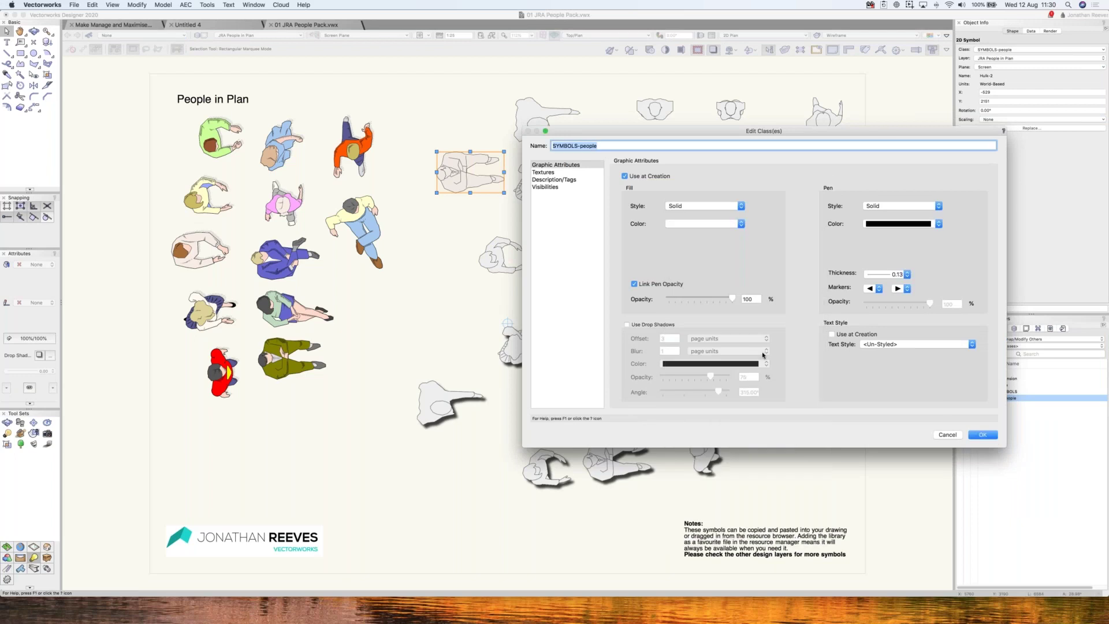
click(981, 434)
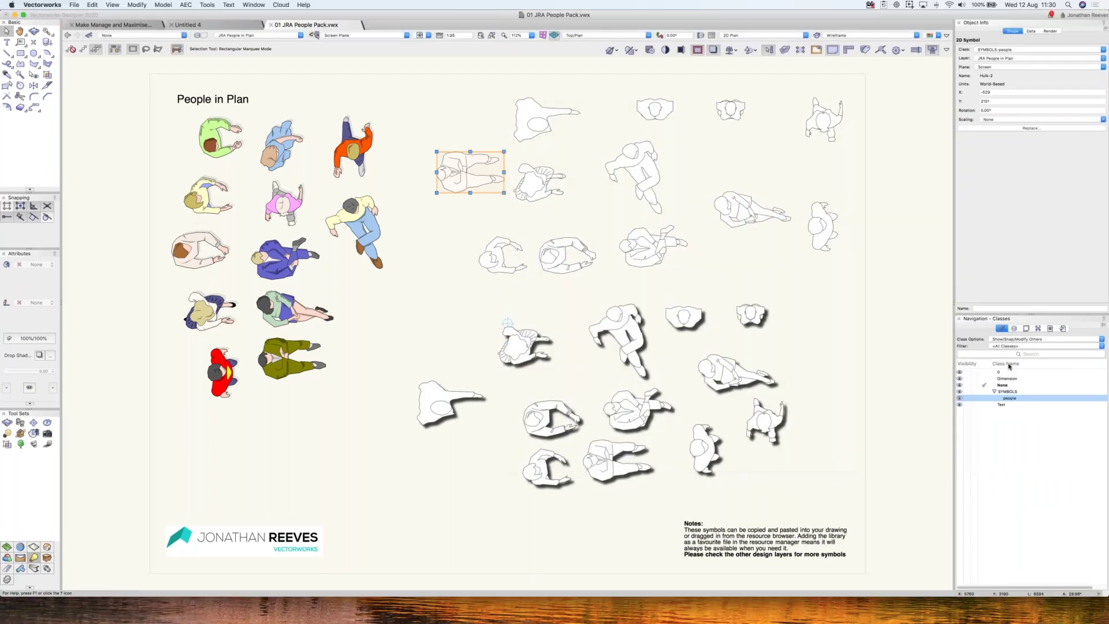
click(1014, 329)
- Activate the JRA People-Outline layer and select the Adult Male 5 figure
double_click(1010, 379)
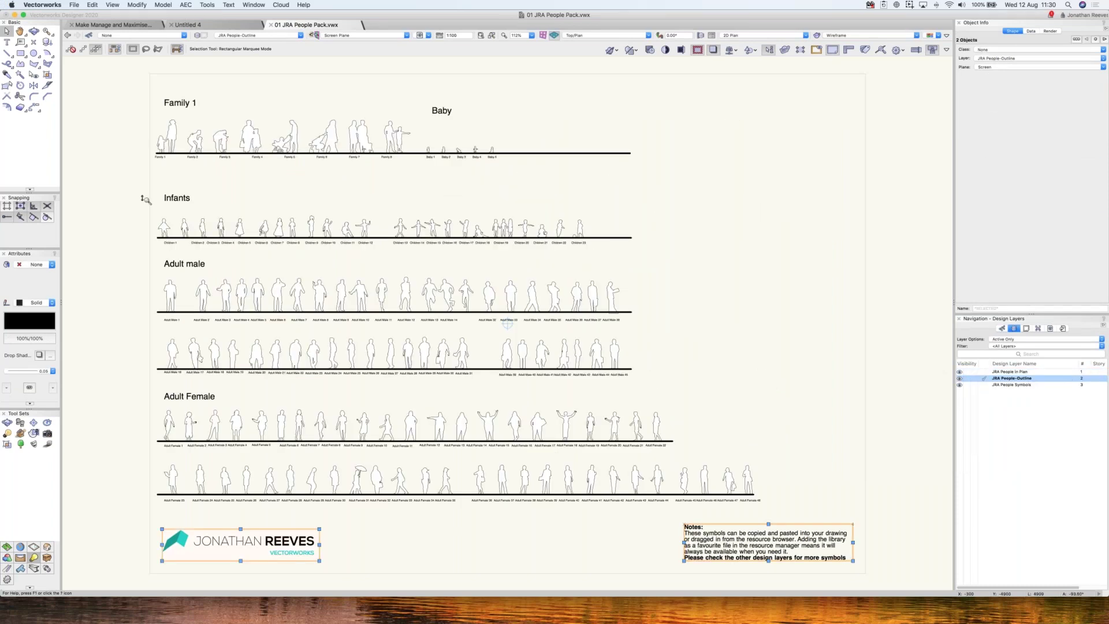
key(c)
drag(144, 200, 146, 203)
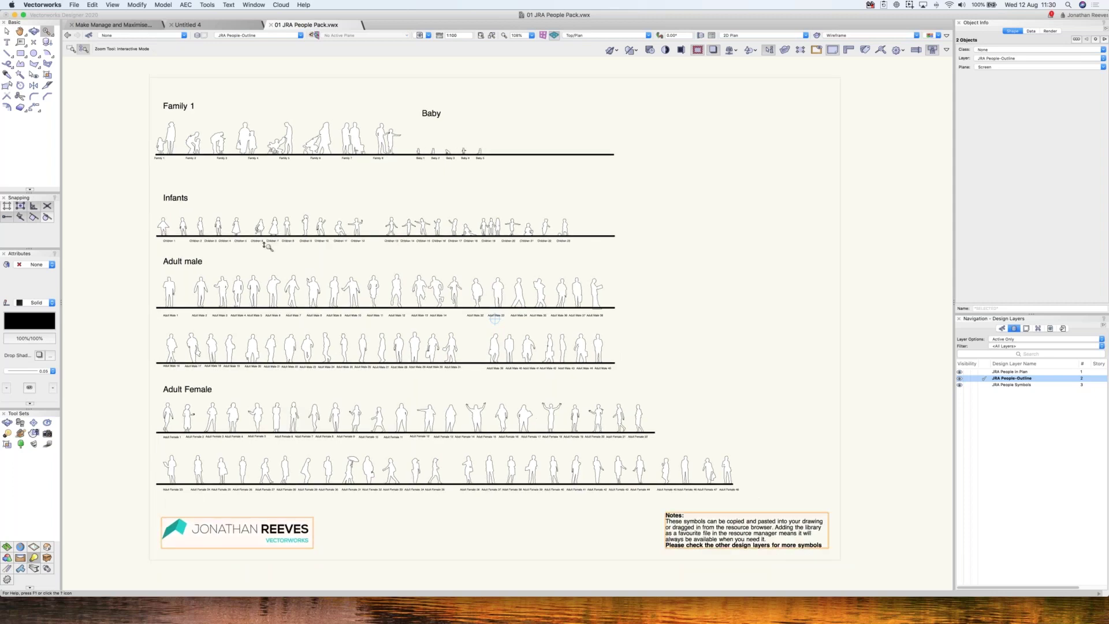
click(71, 49)
drag(369, 343, 474, 345)
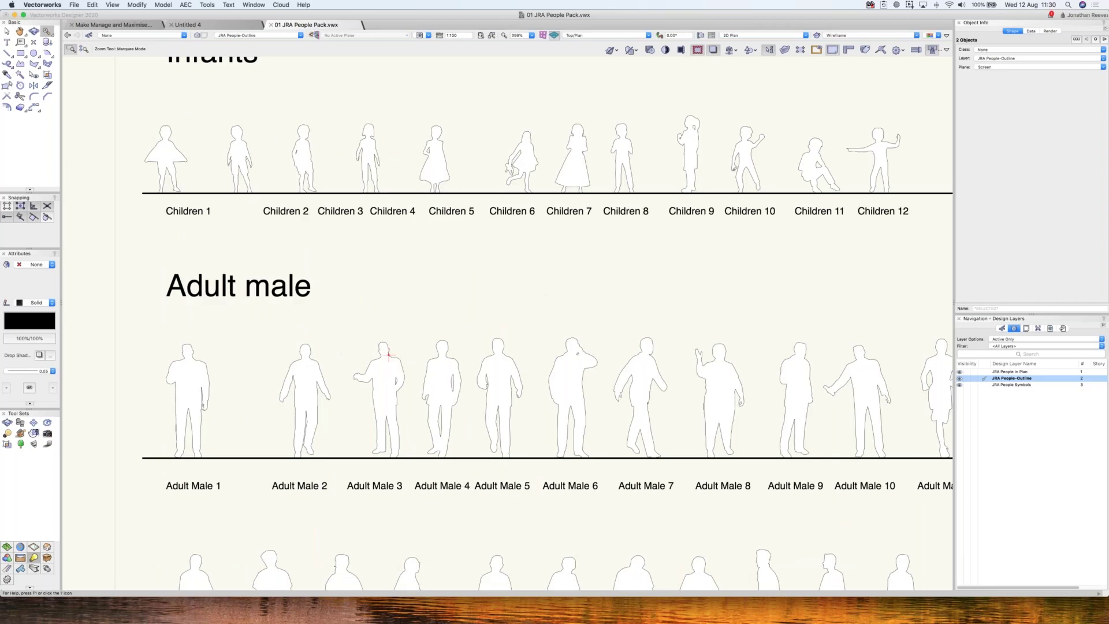
key(x)
click(500, 399)
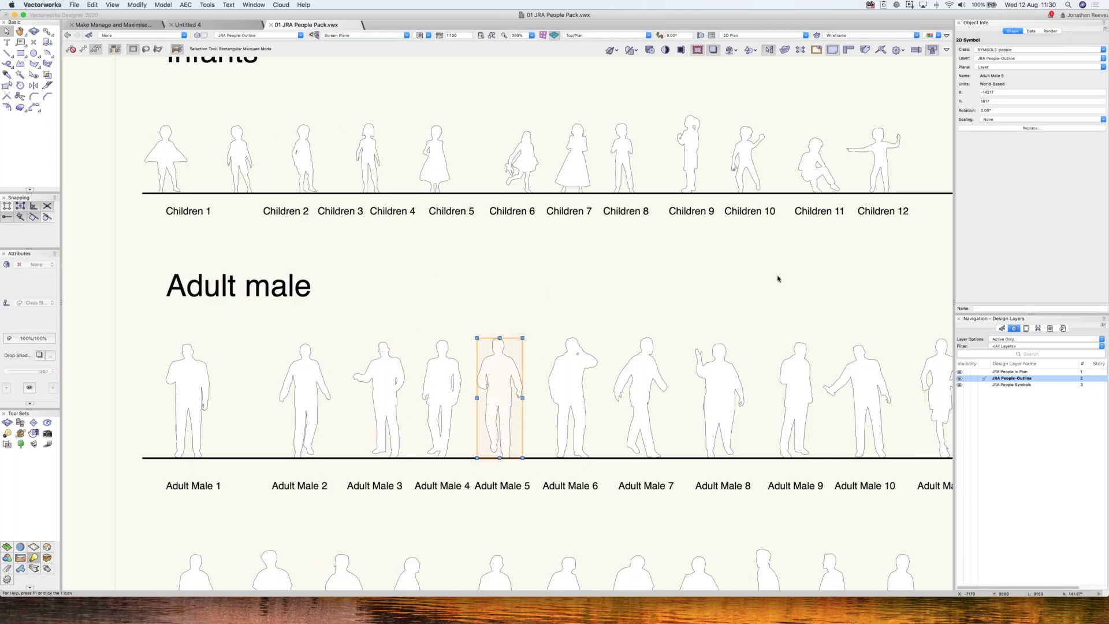
key(super+4)
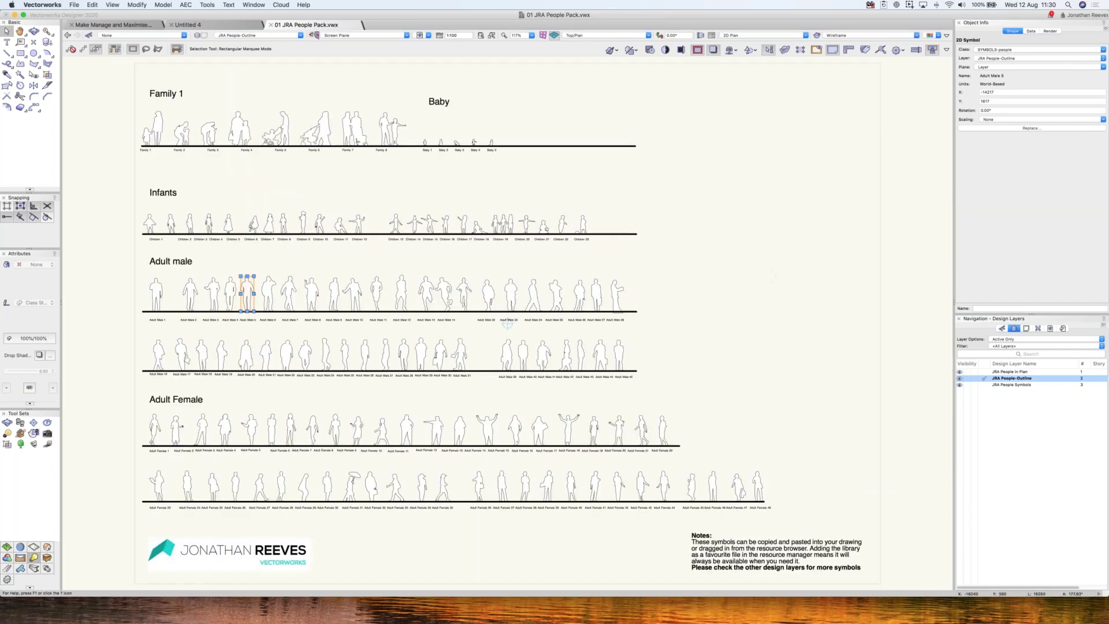
- Set the SYMBOLS-people class fill to black at 50% opacity
click(1001, 328)
right_click(1012, 406)
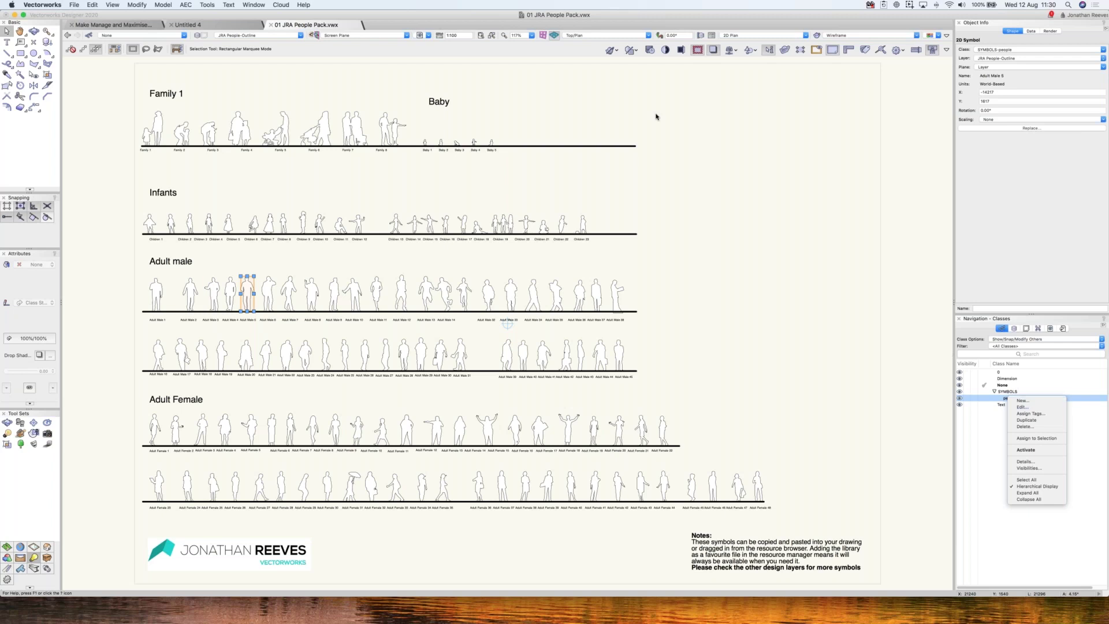
click(631, 159)
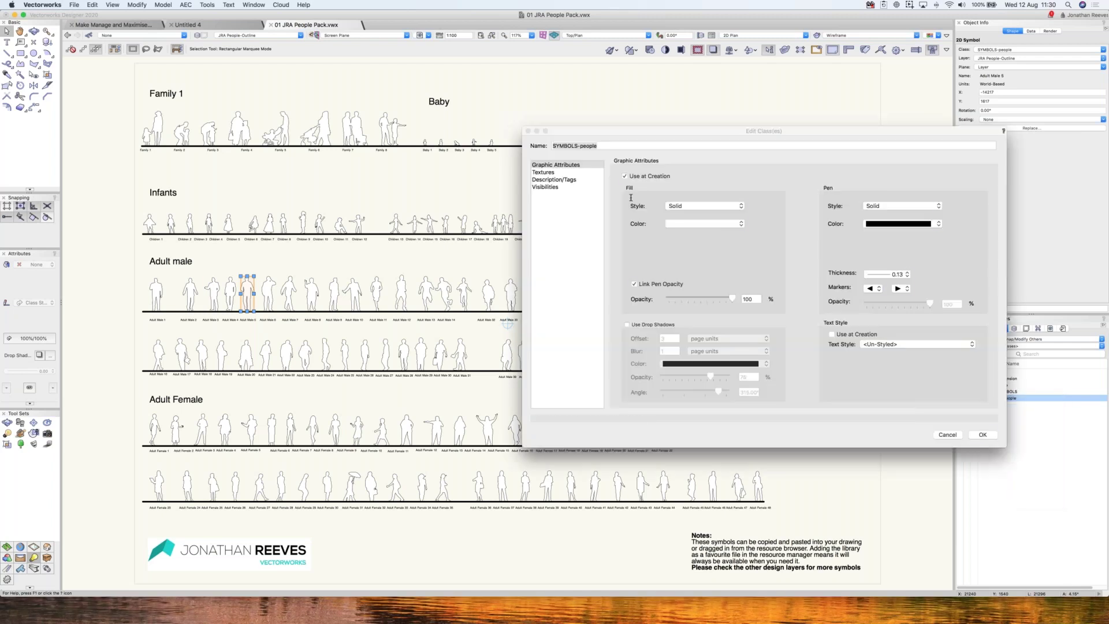
click(705, 223)
click(731, 299)
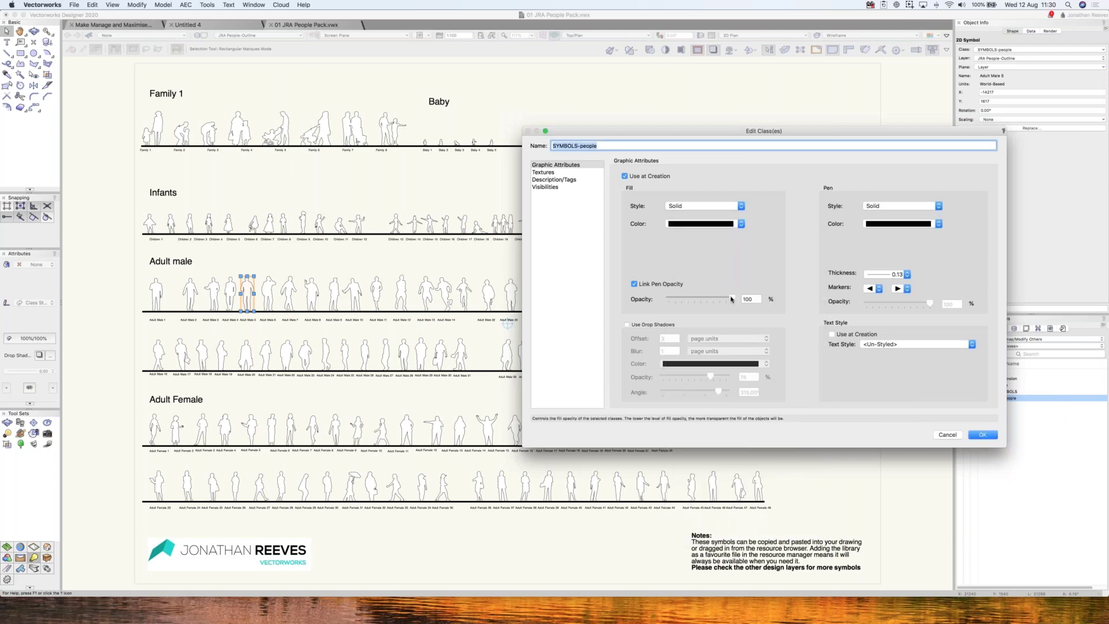
key(Tab)
text(50)
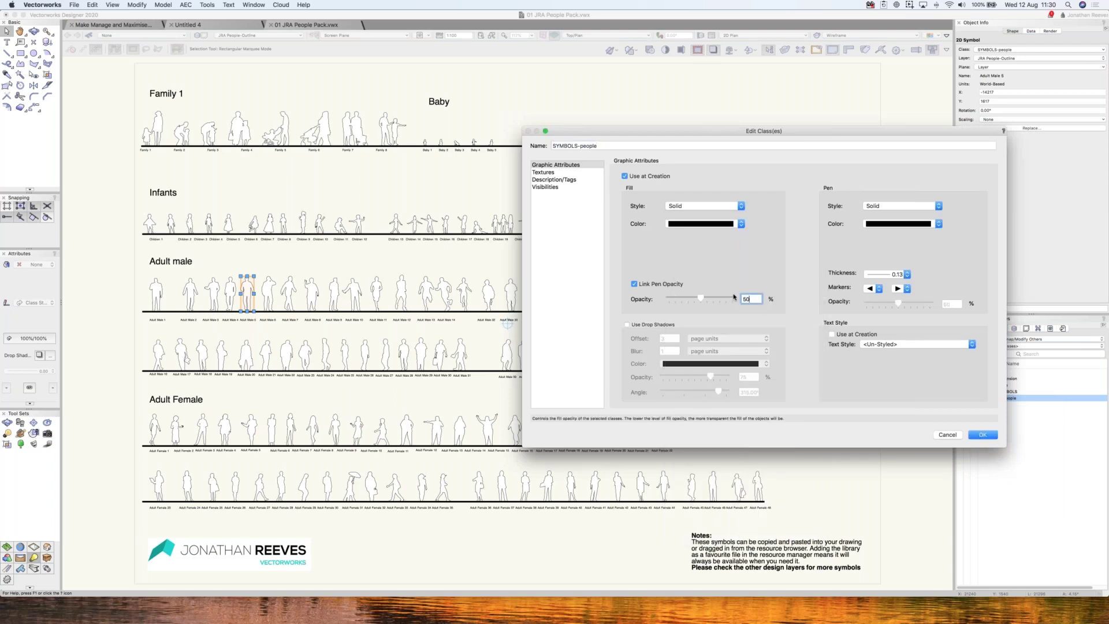
key(Return)
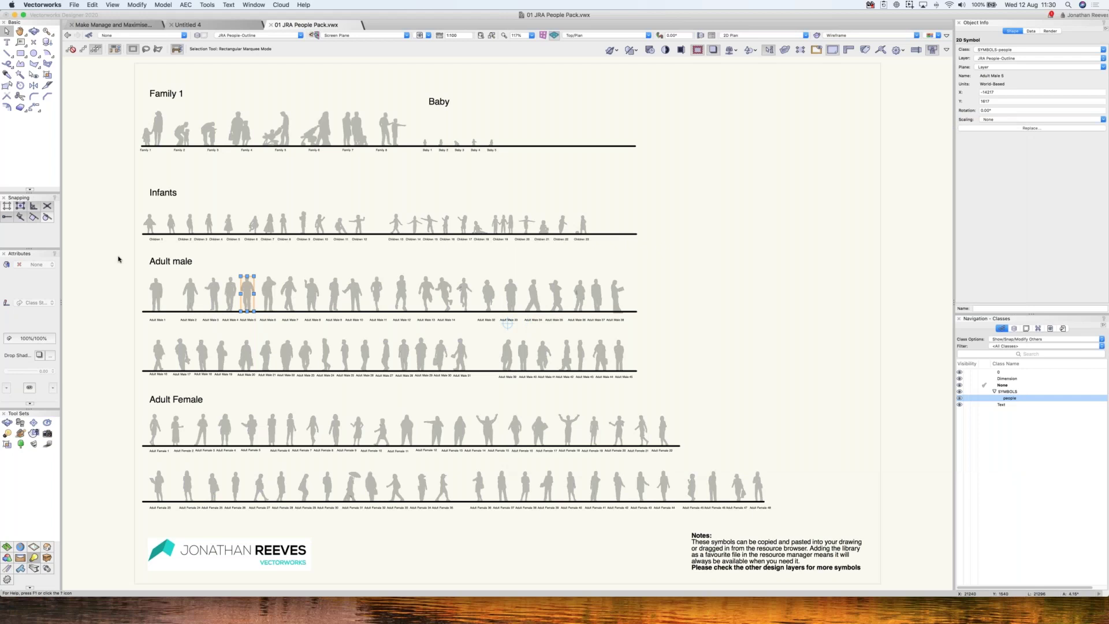
key(c)
drag(136, 237, 315, 343)
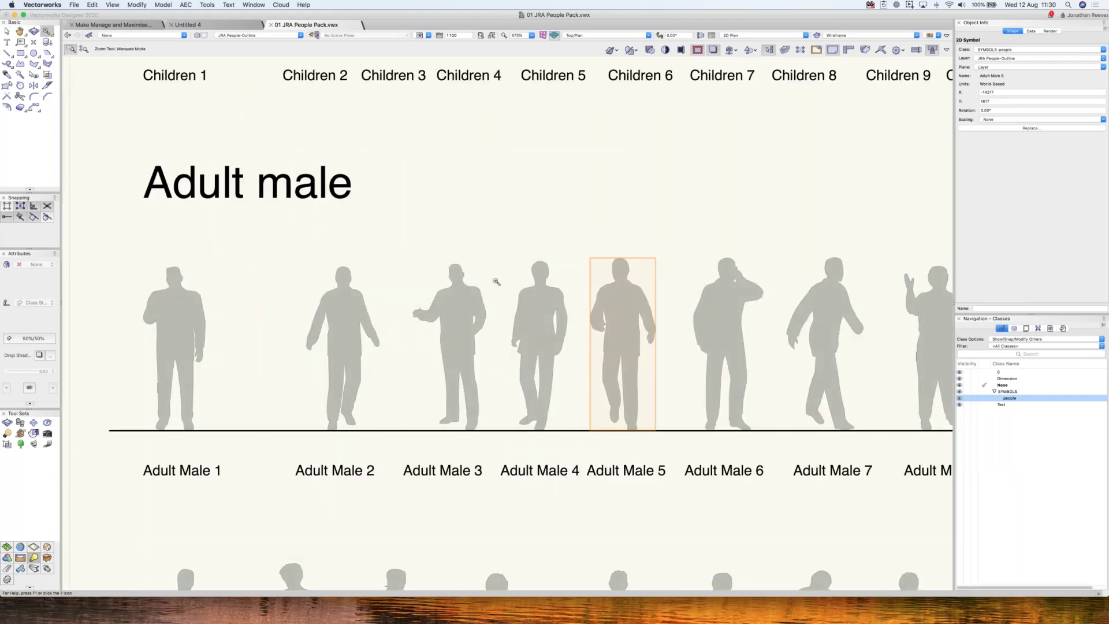
key(4)
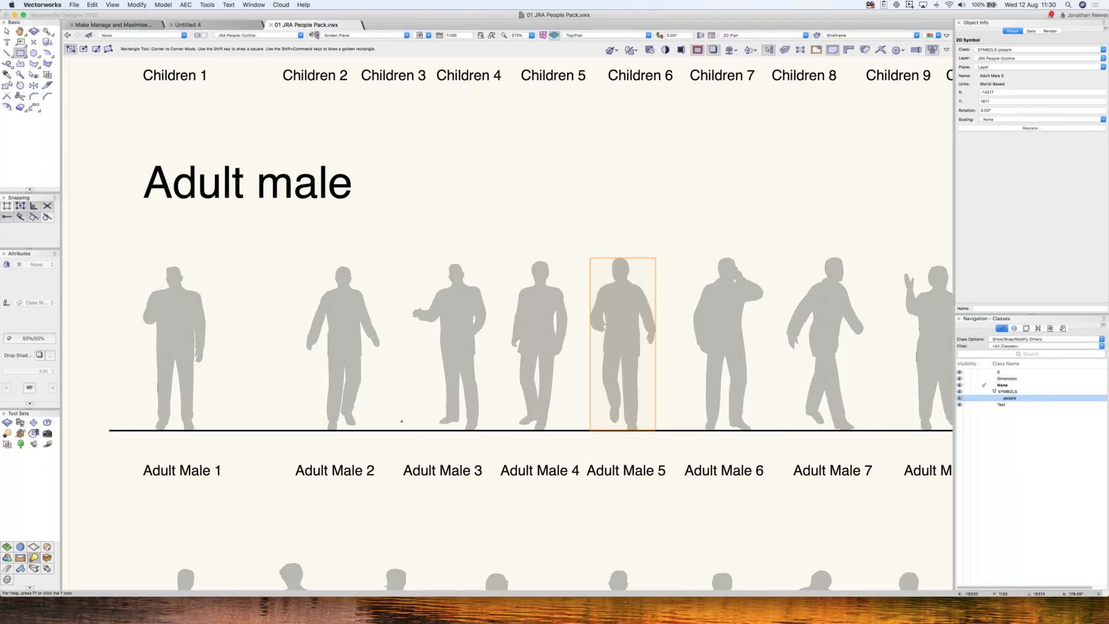
click(399, 431)
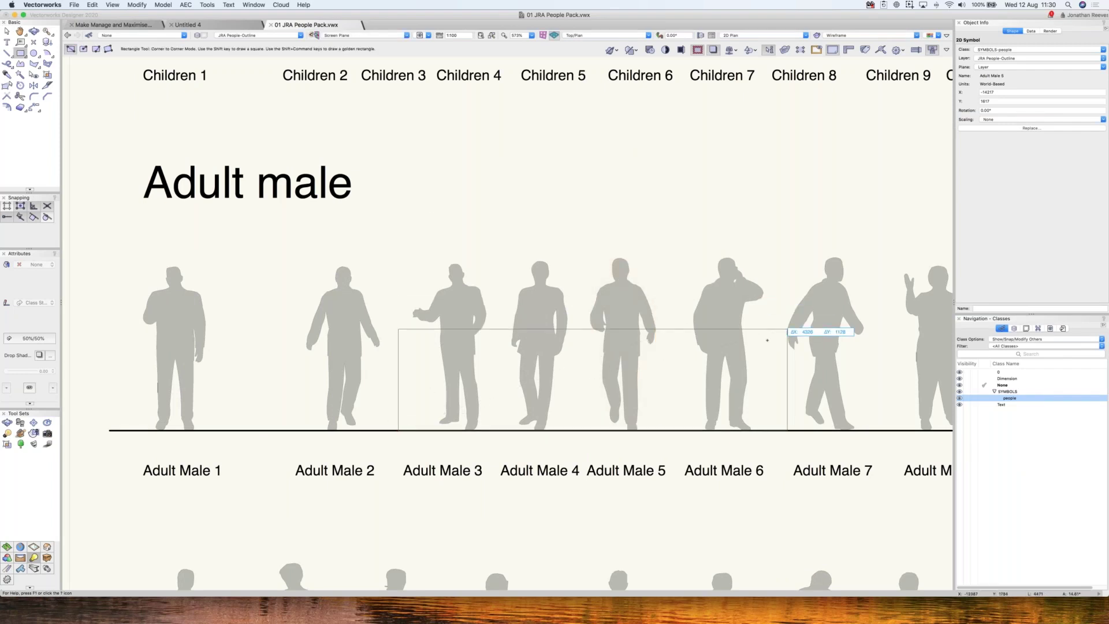
click(767, 340)
key(x)
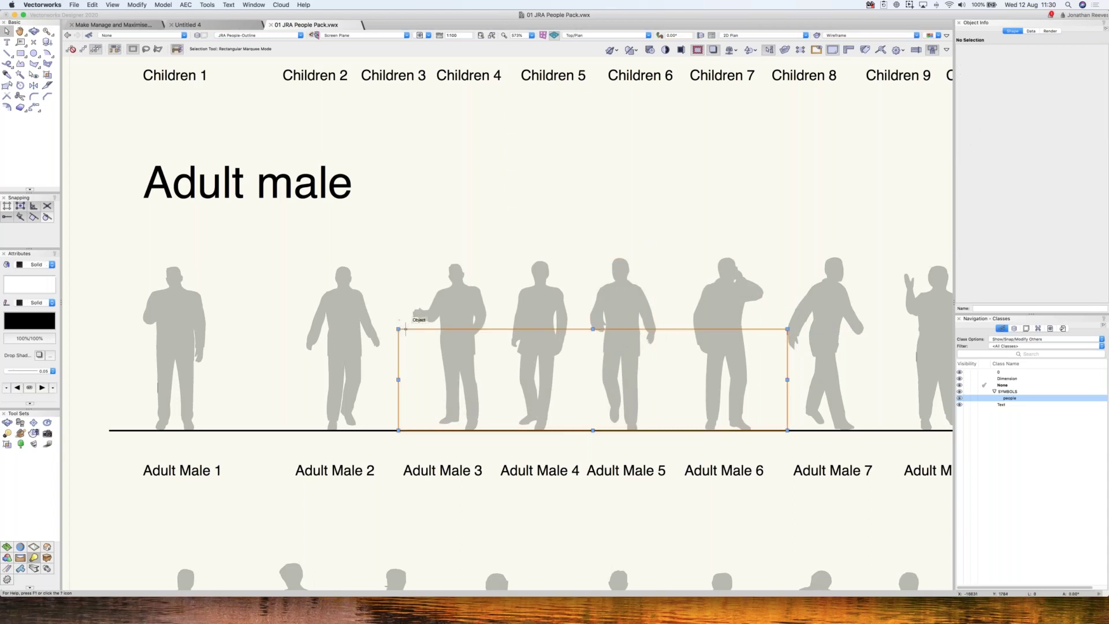
click(36, 264)
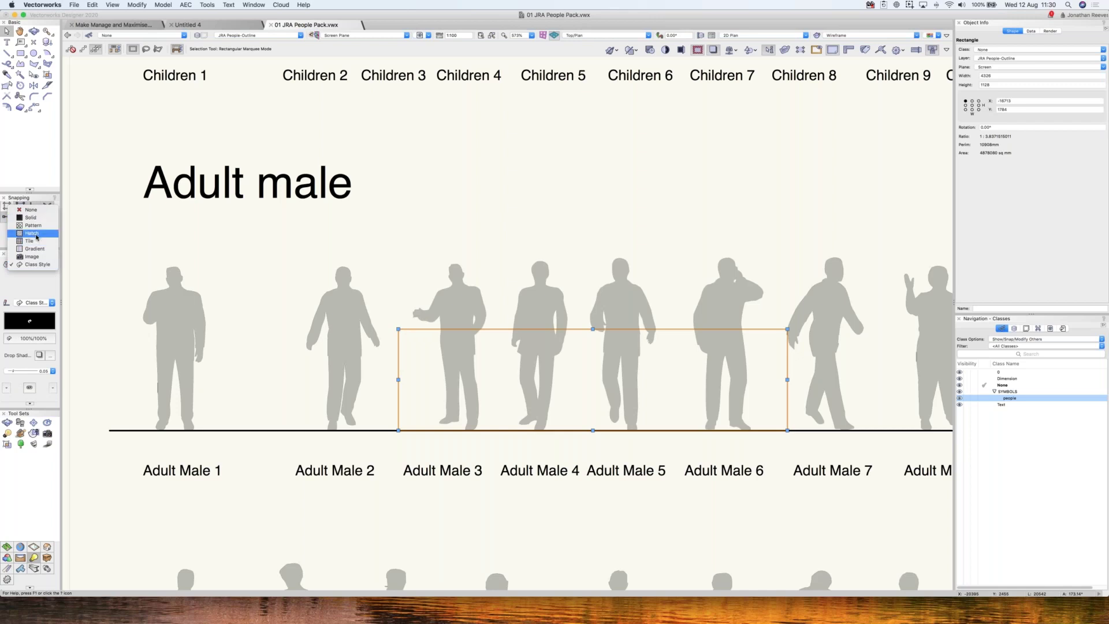
click(35, 235)
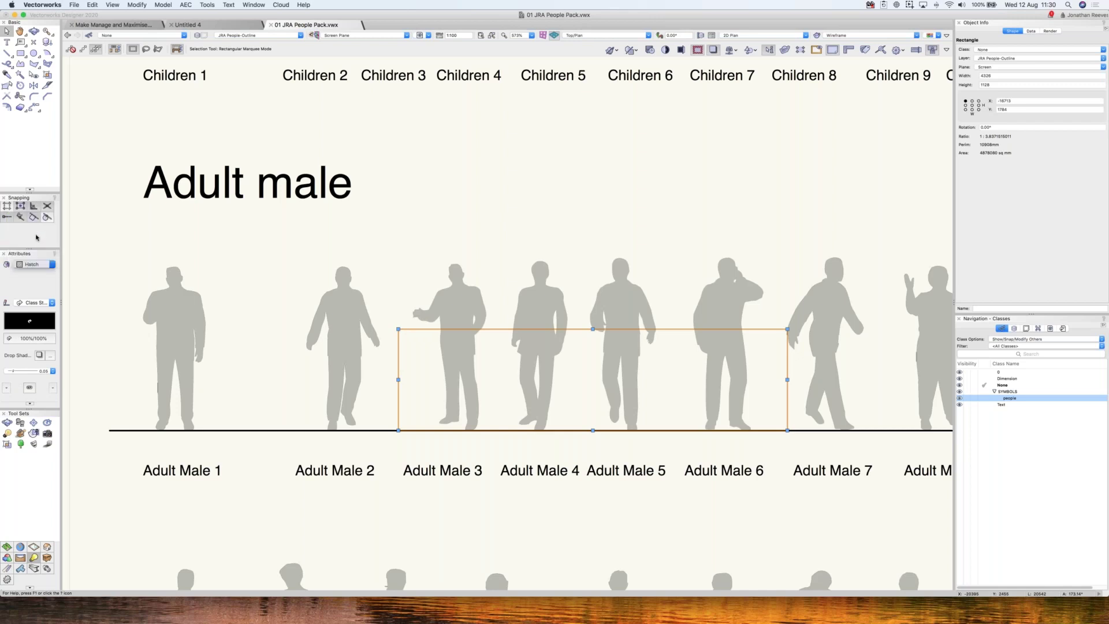
click(465, 291)
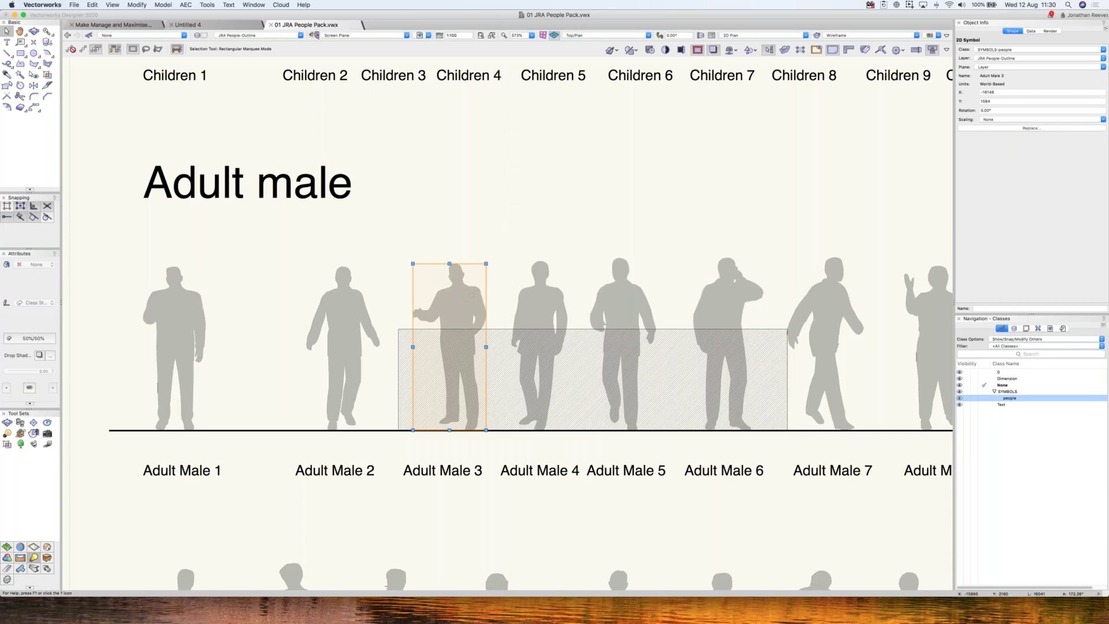
click(510, 341)
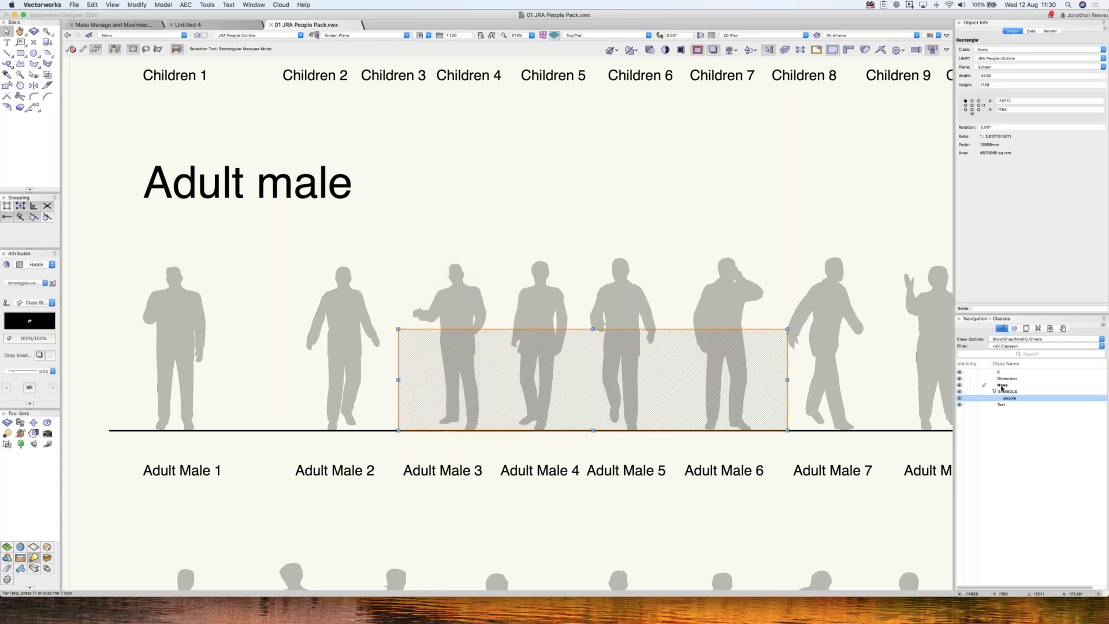
click(1014, 329)
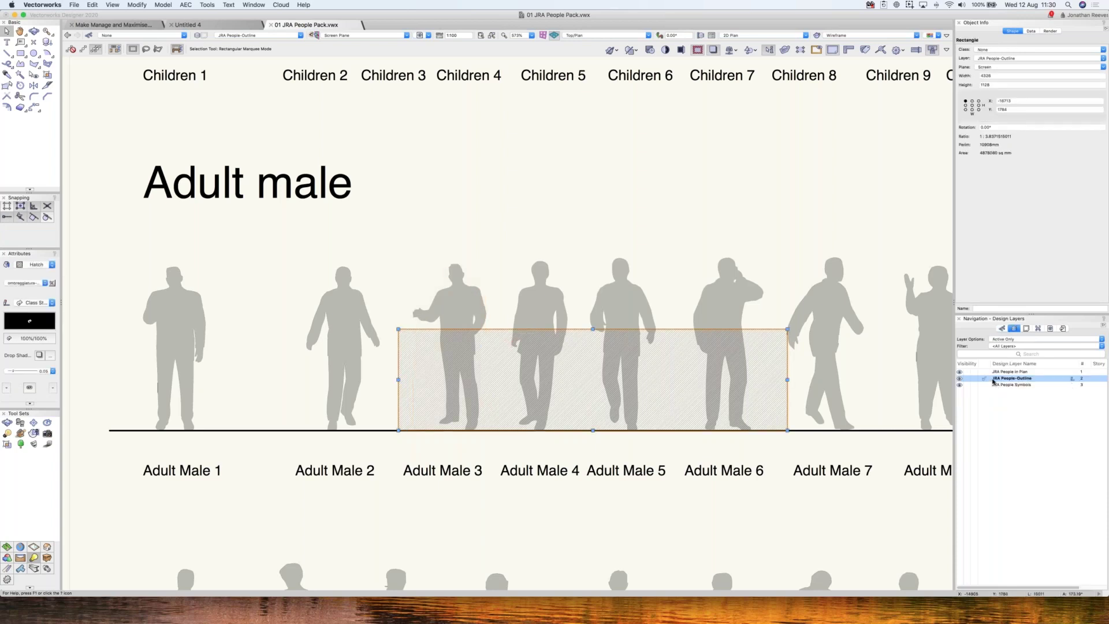
key(Delete)
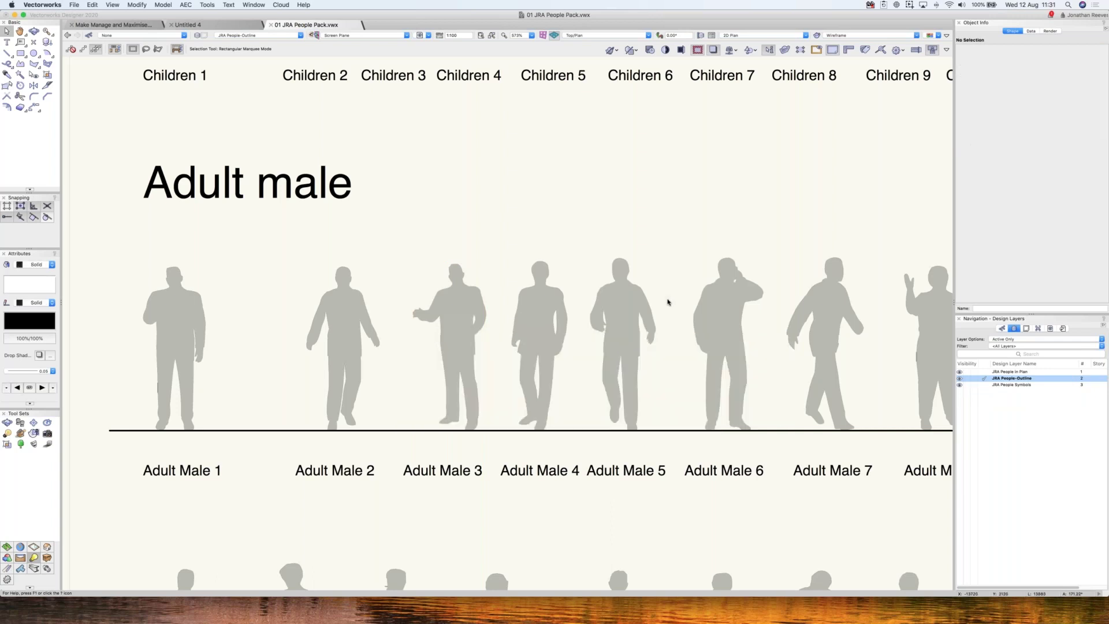
key(super+6)
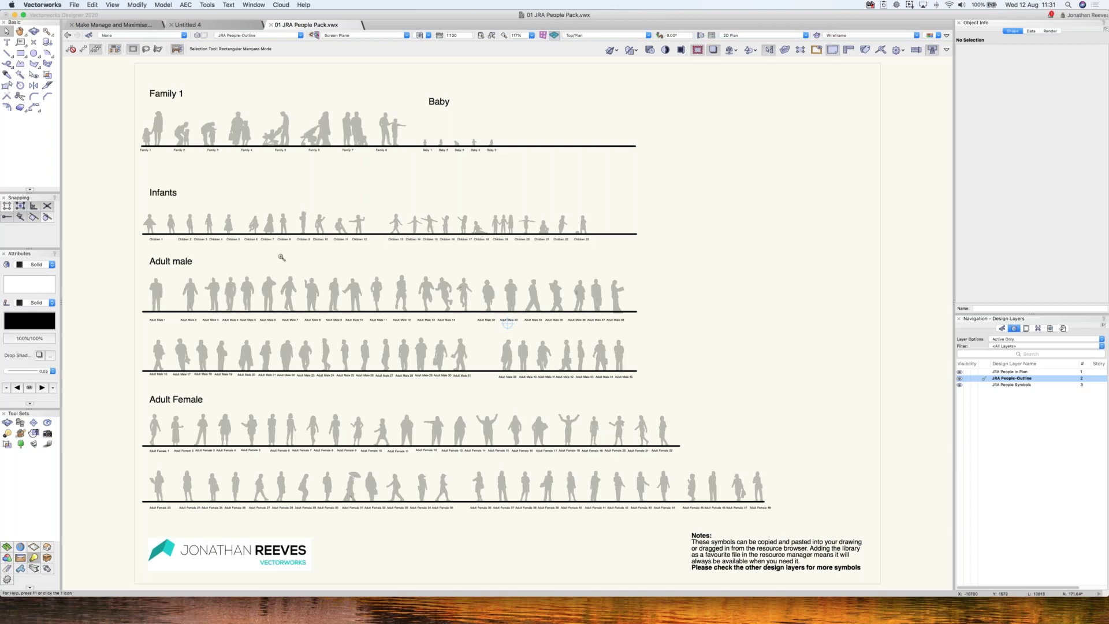
drag(282, 257, 452, 354)
drag(689, 384, 279, 148)
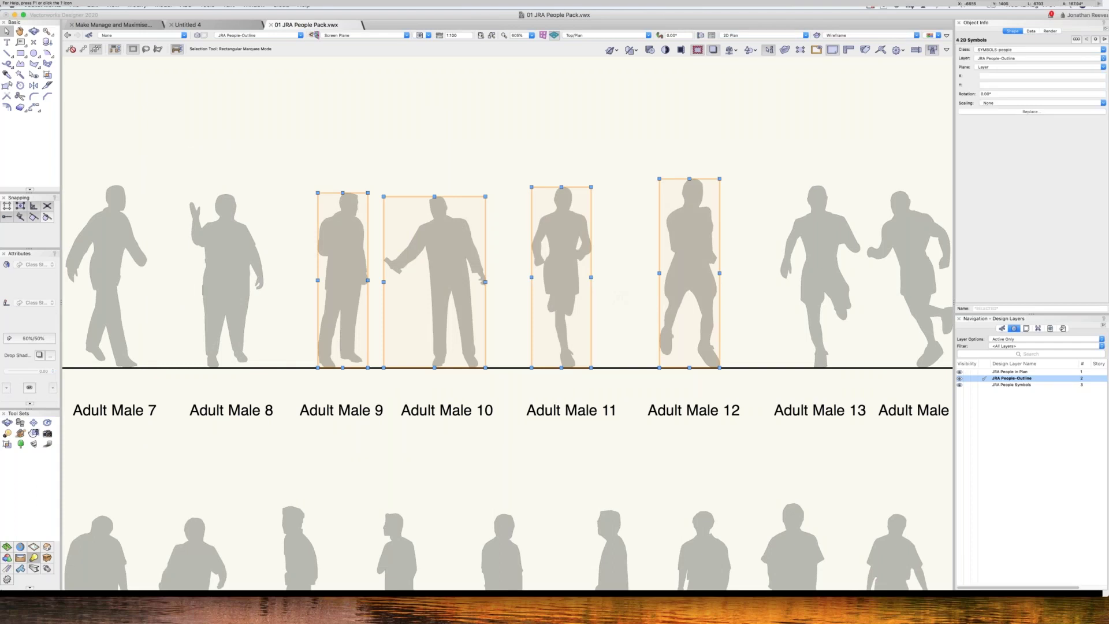
- Close the 01 JRA People Pack document without saving changes
key(super+w)
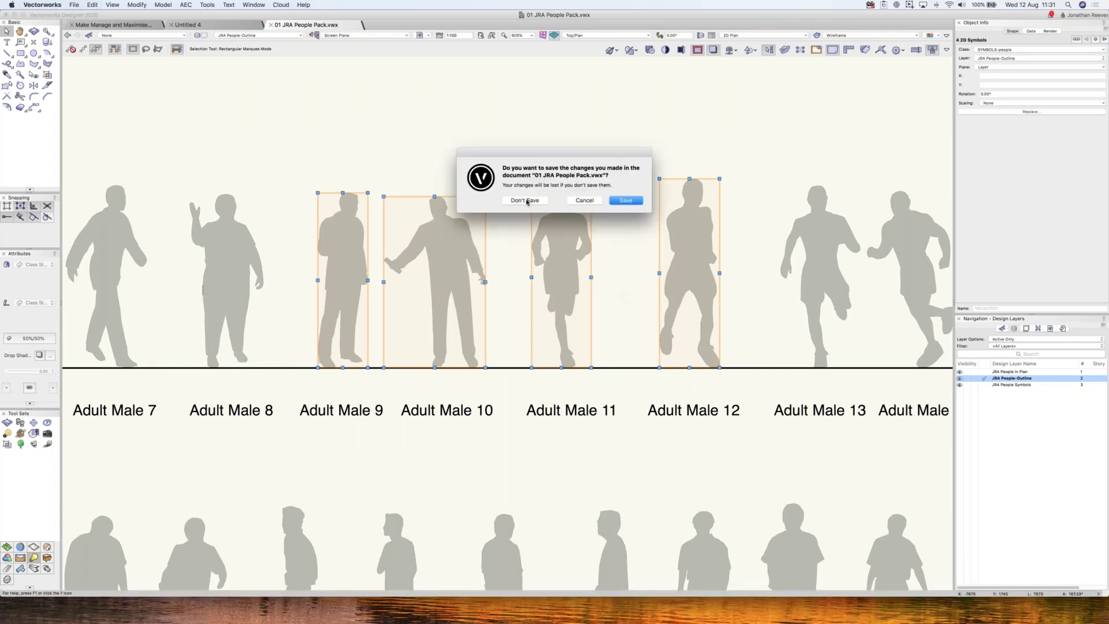
click(526, 201)
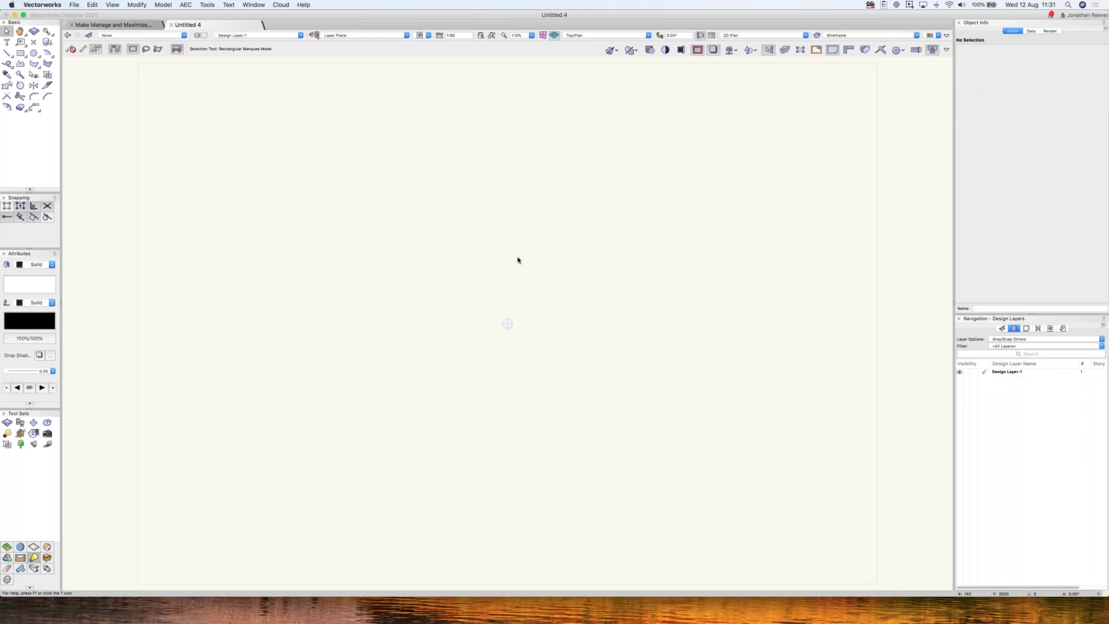
- Paste the four men into Untitled 4 and place 3 Men Talking-2 and Adult Female 6 beside them
key(super+v)
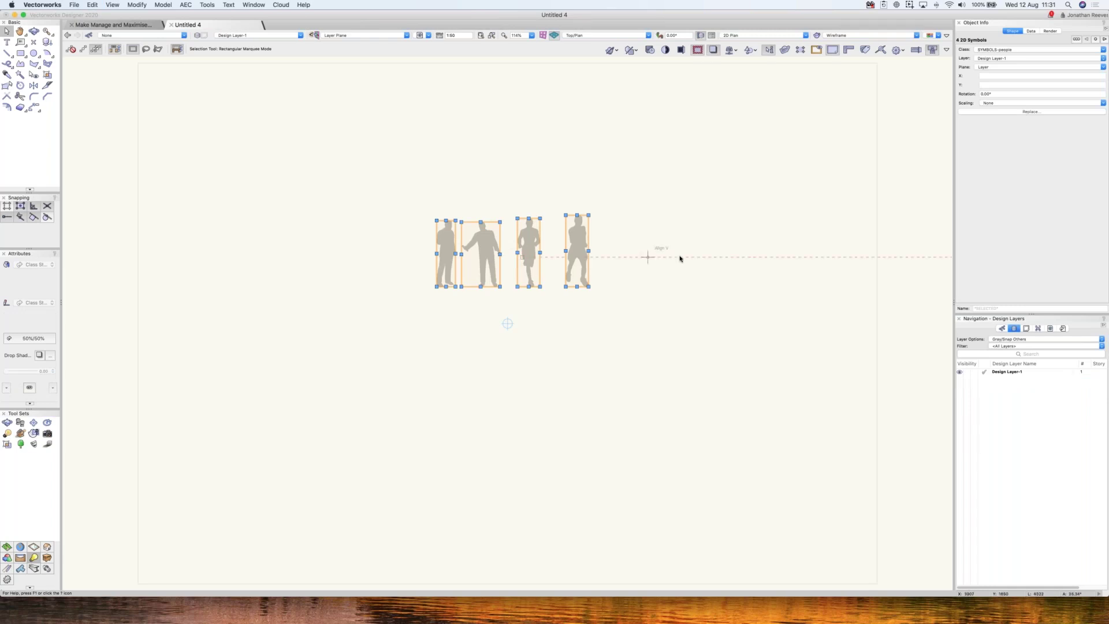
key(super+r)
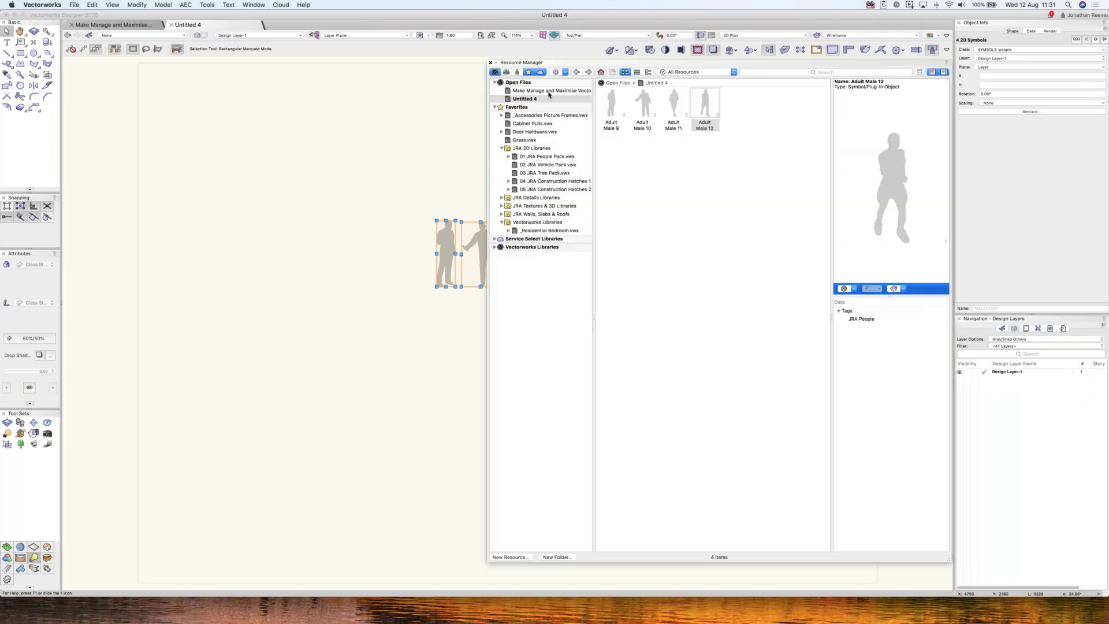
click(537, 158)
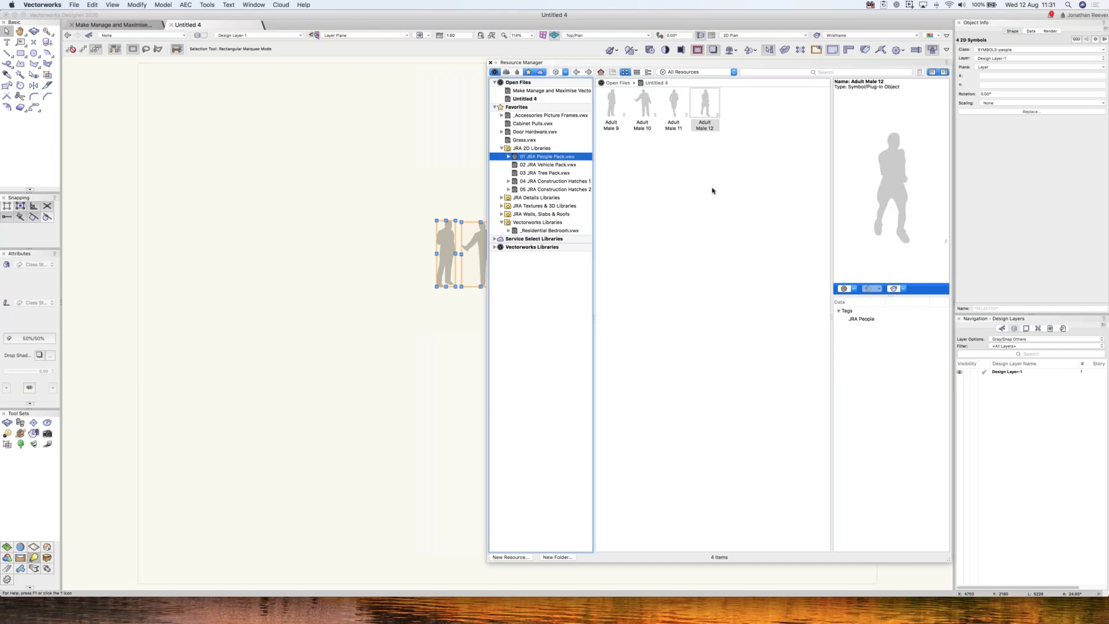
double_click(612, 174)
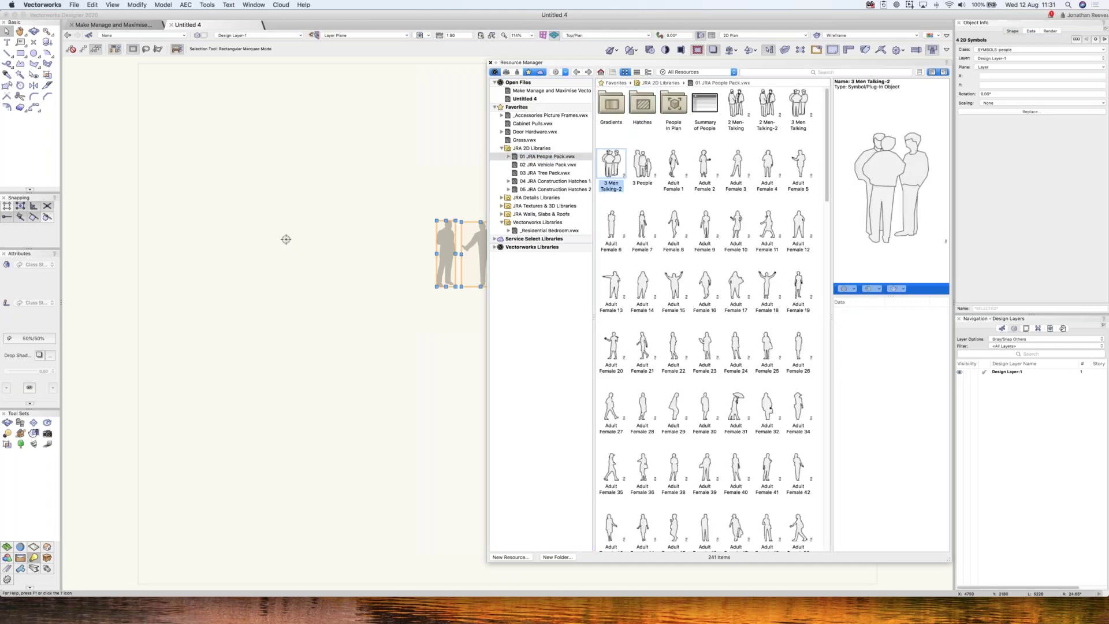
click(287, 213)
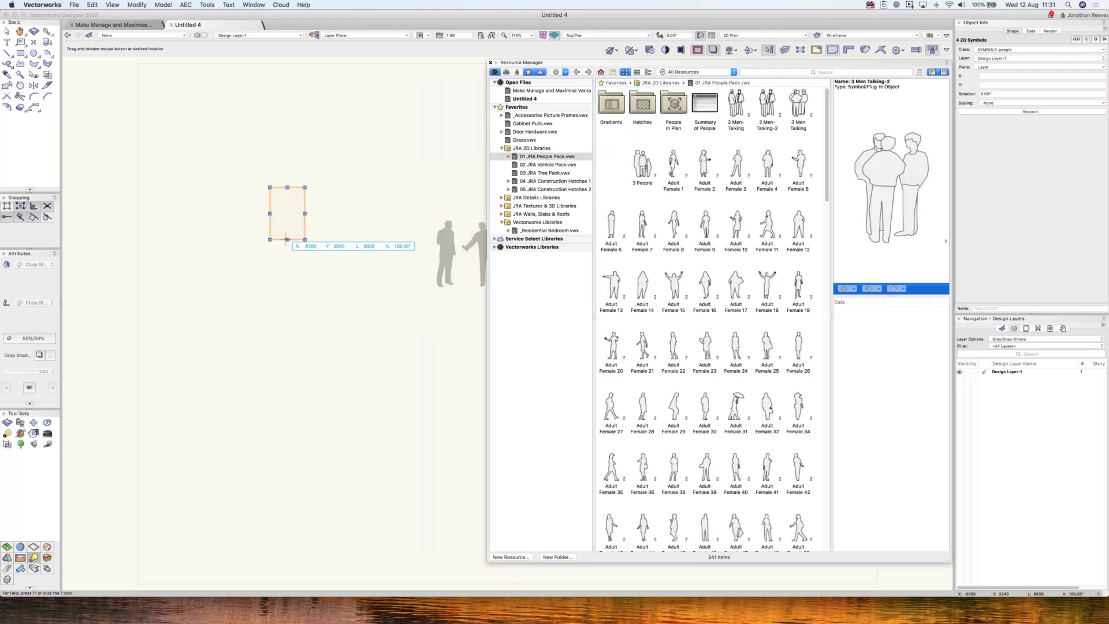
double_click(611, 232)
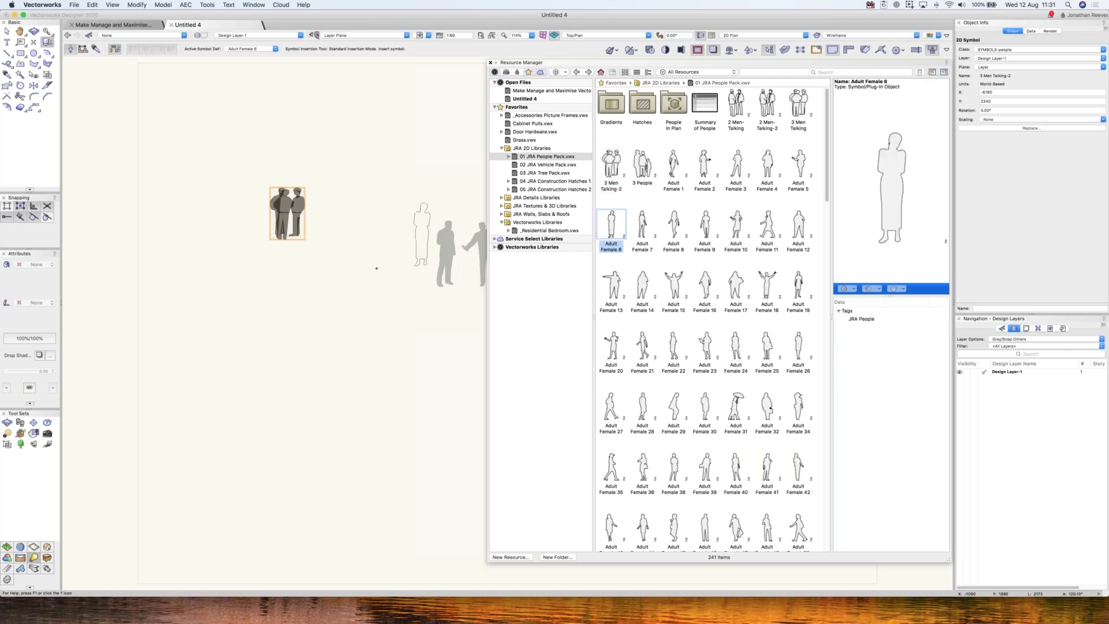
click(383, 237)
click(383, 238)
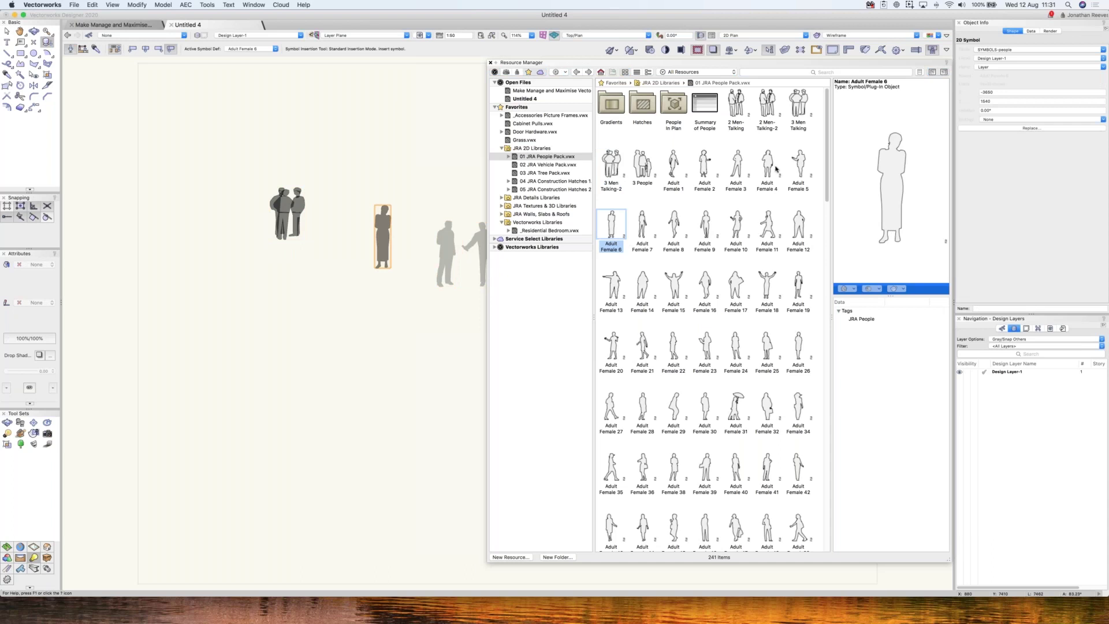
- Import the selected row of People Pack symbols into Untitled 4
click(611, 165)
shift+click(799, 164)
right_click(616, 163)
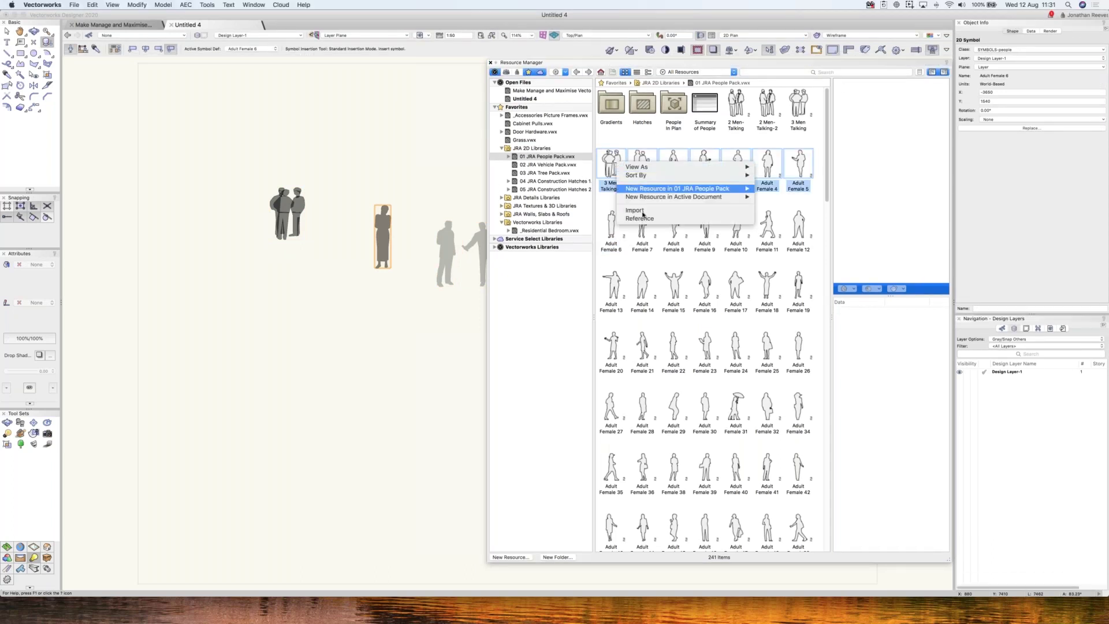
click(636, 210)
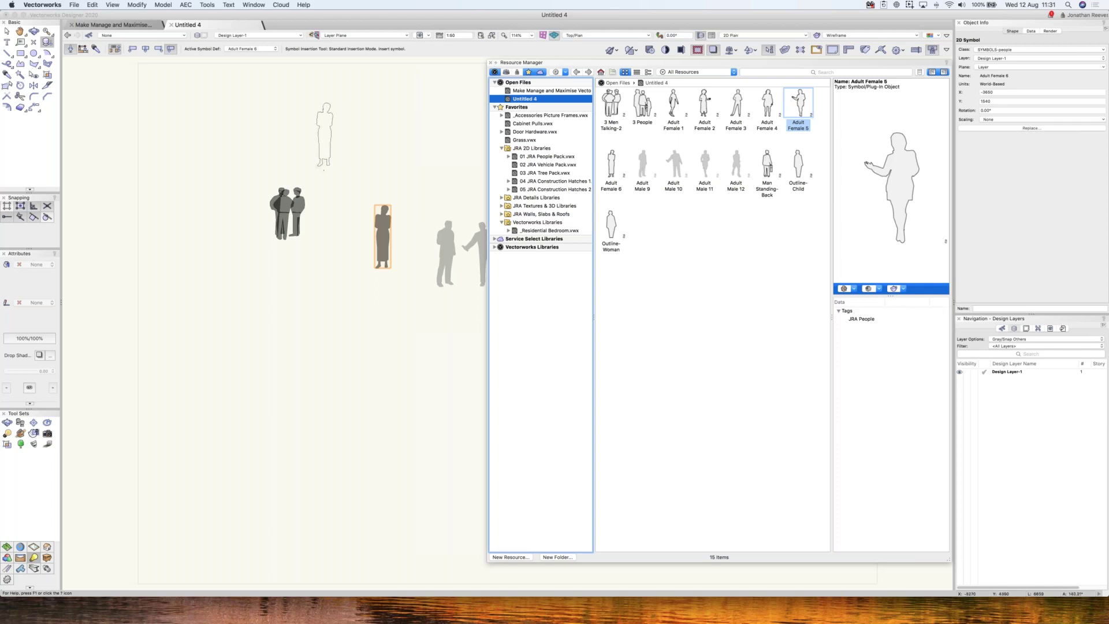
- Delete all the people symbols from the Untitled 4 page
key(x)
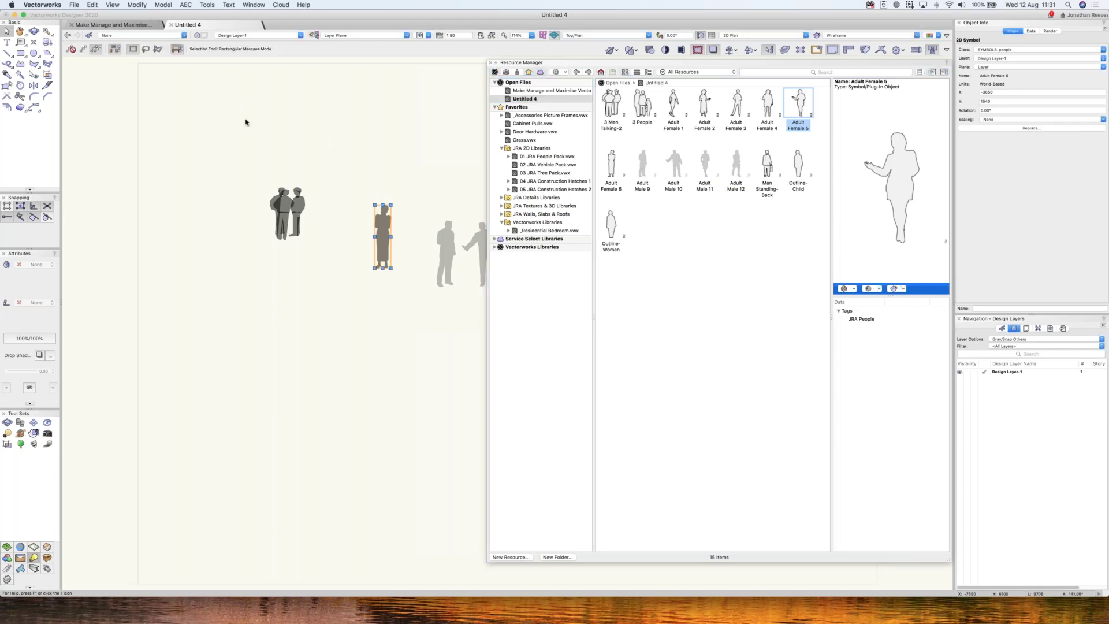
click(289, 164)
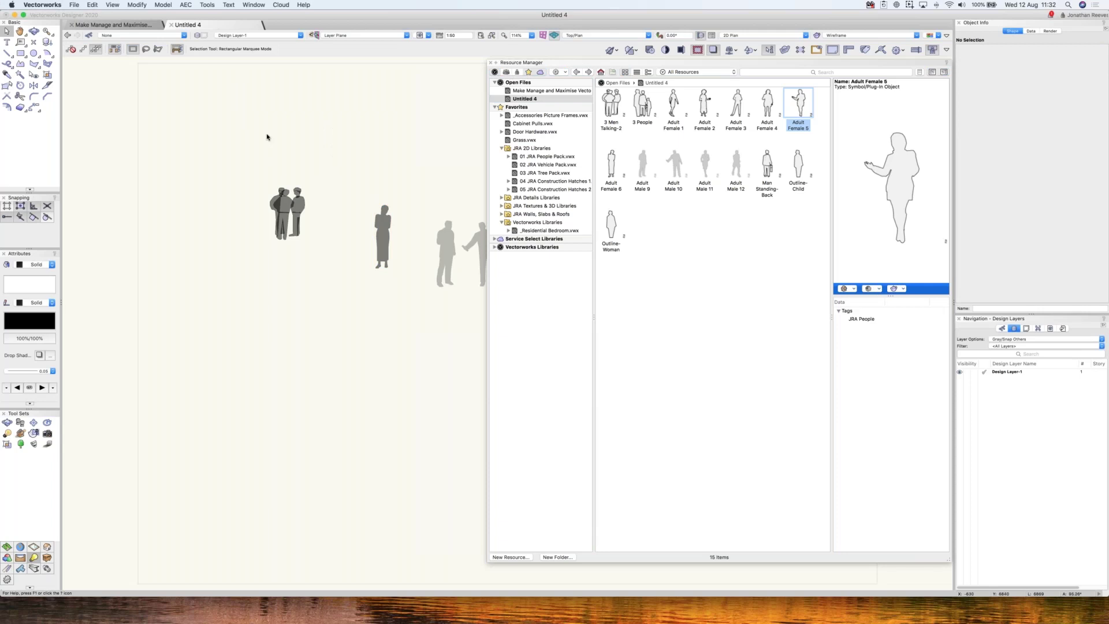
key(super+r)
drag(235, 136, 659, 322)
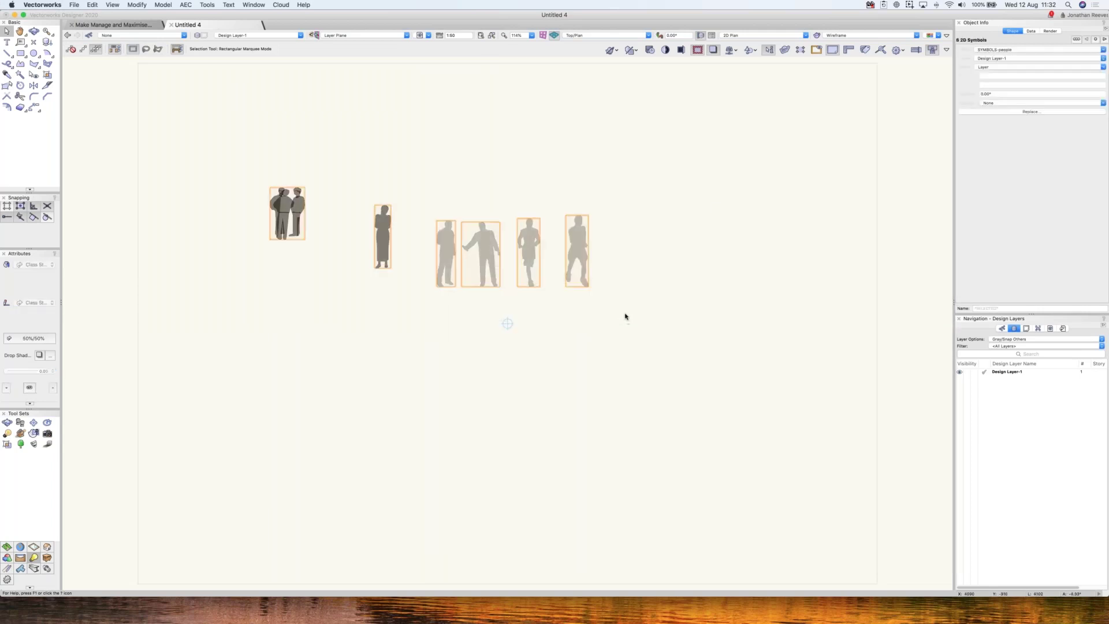
key(Delete)
- Keep All Resources in the type filter and show the 04 JRA Construction Hatches 1 library
key(super+r)
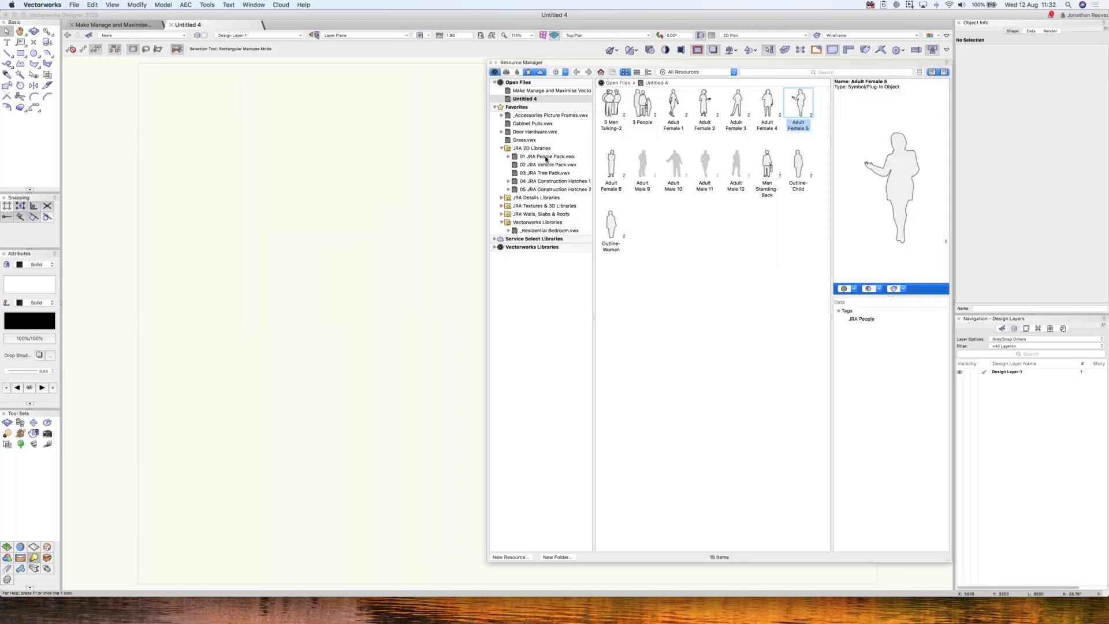
click(693, 71)
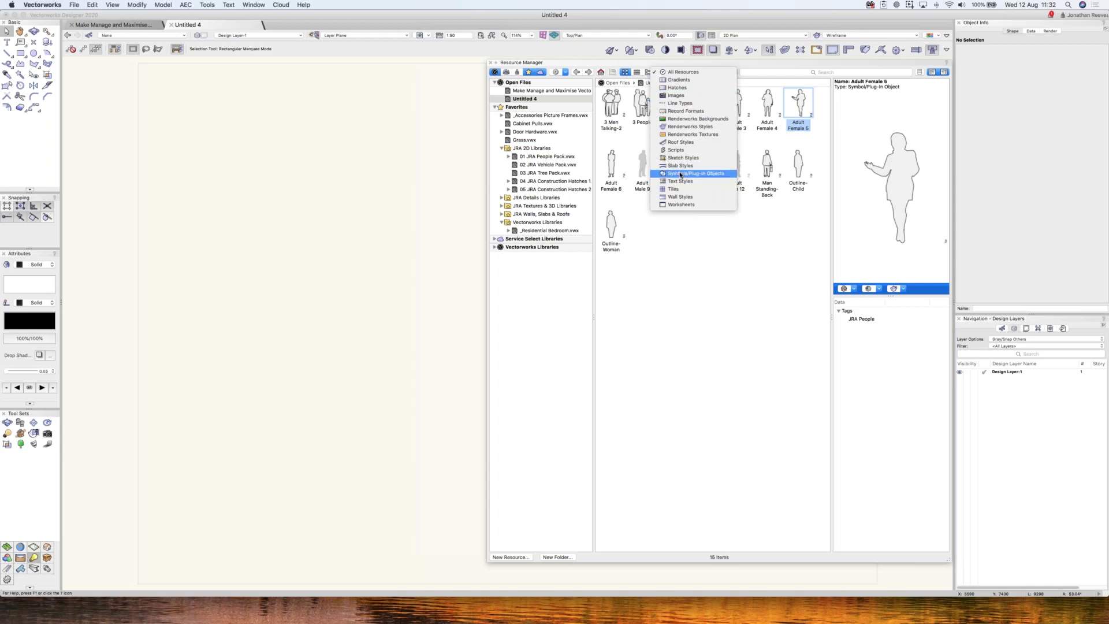
click(549, 326)
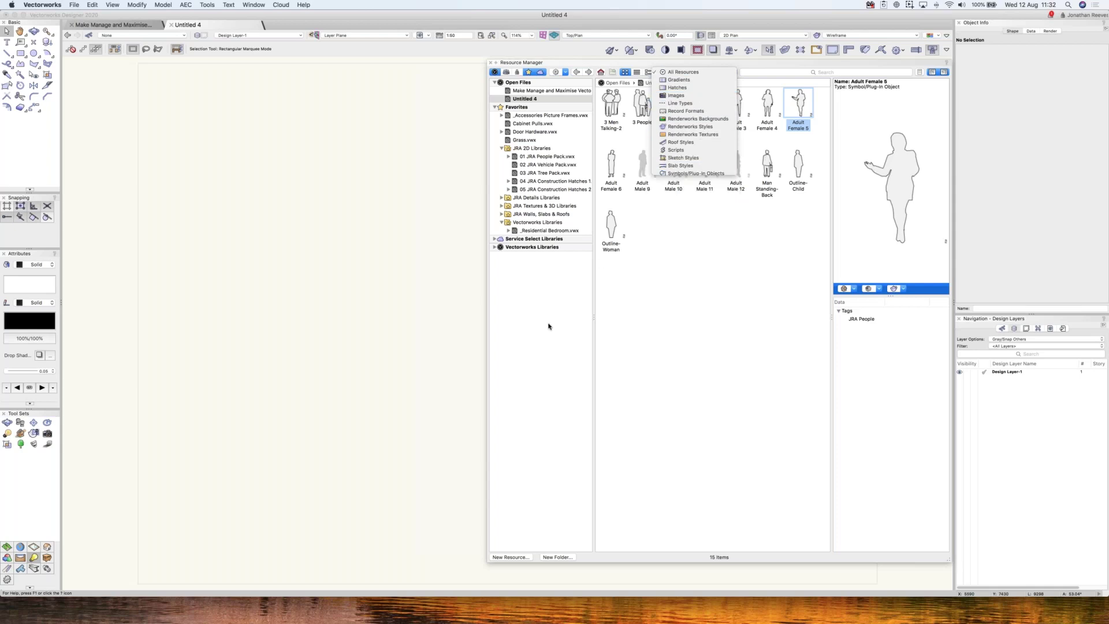
click(547, 182)
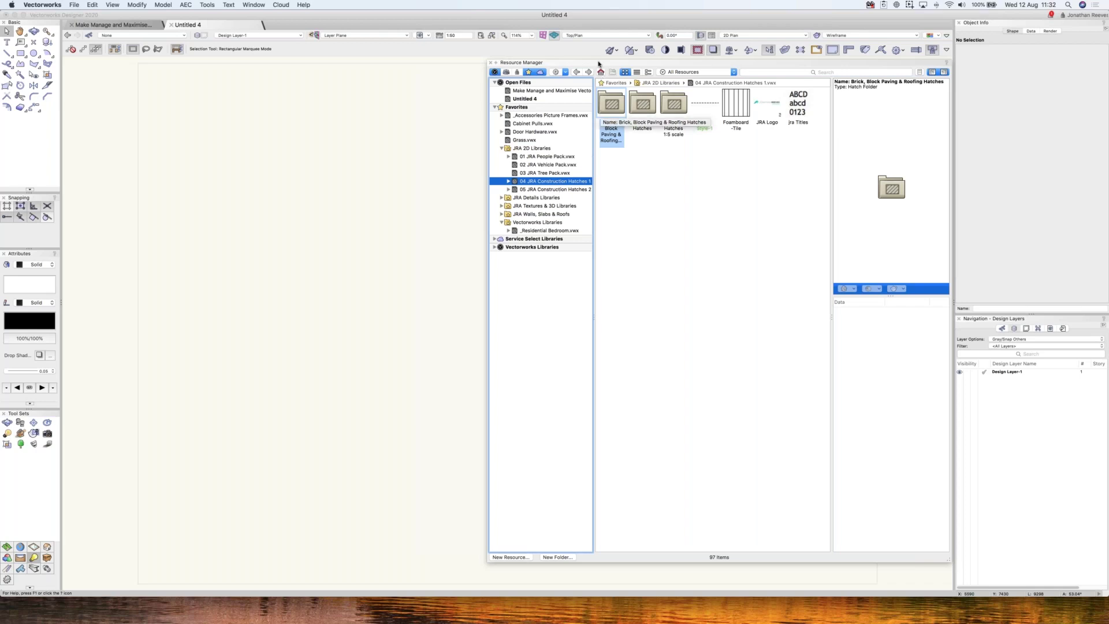
- Browse the library's Stone, Brick and Wood Hatches 1:5 folders
drag(599, 63, 598, 61)
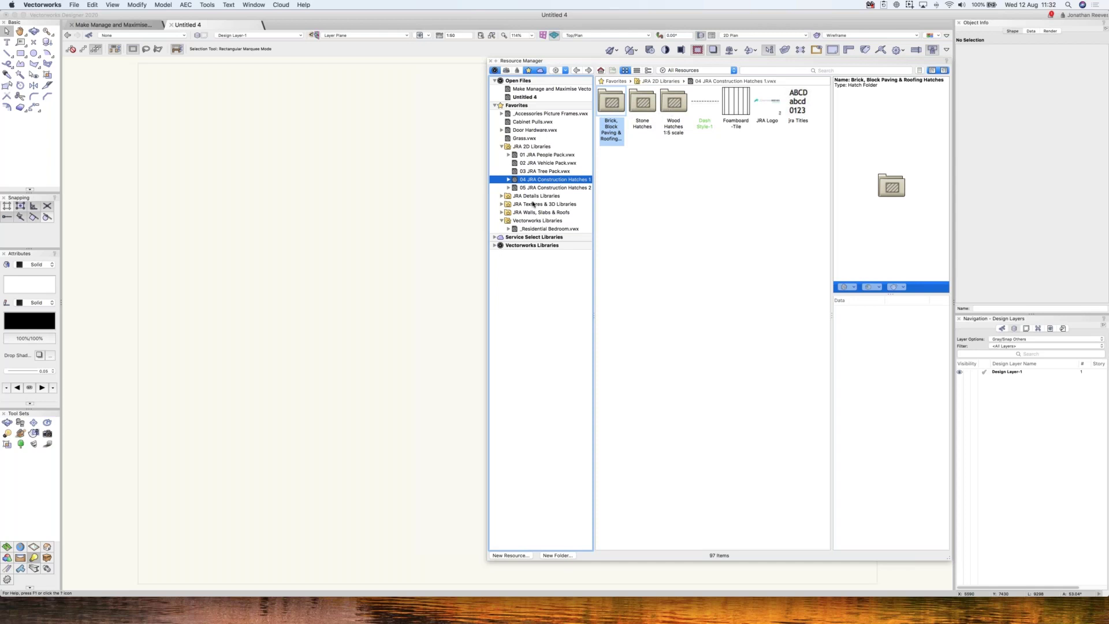
double_click(640, 106)
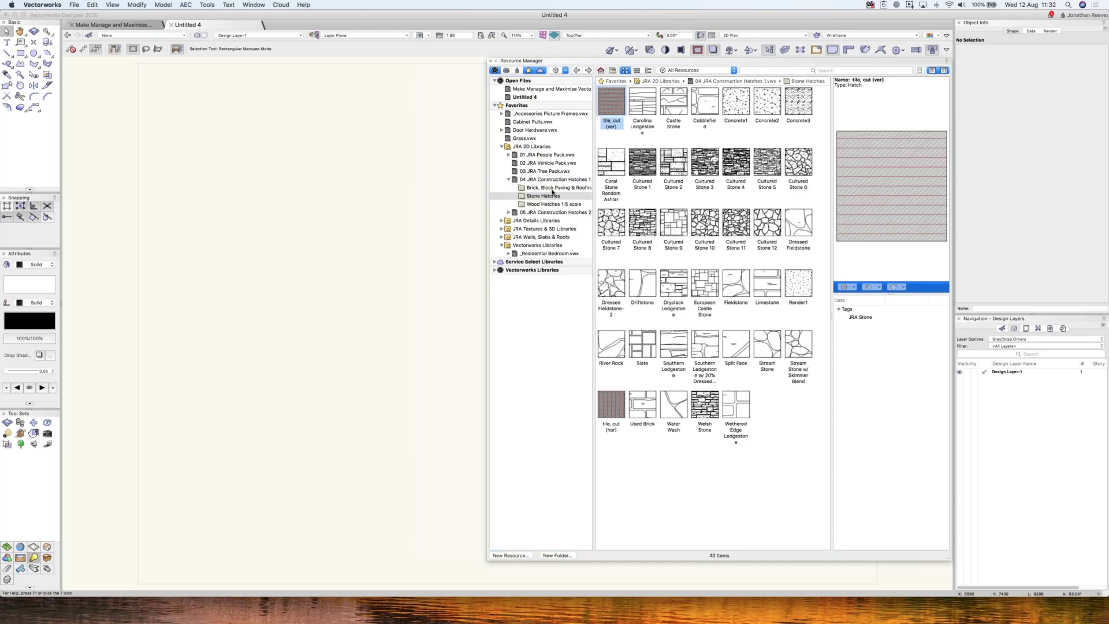
click(548, 188)
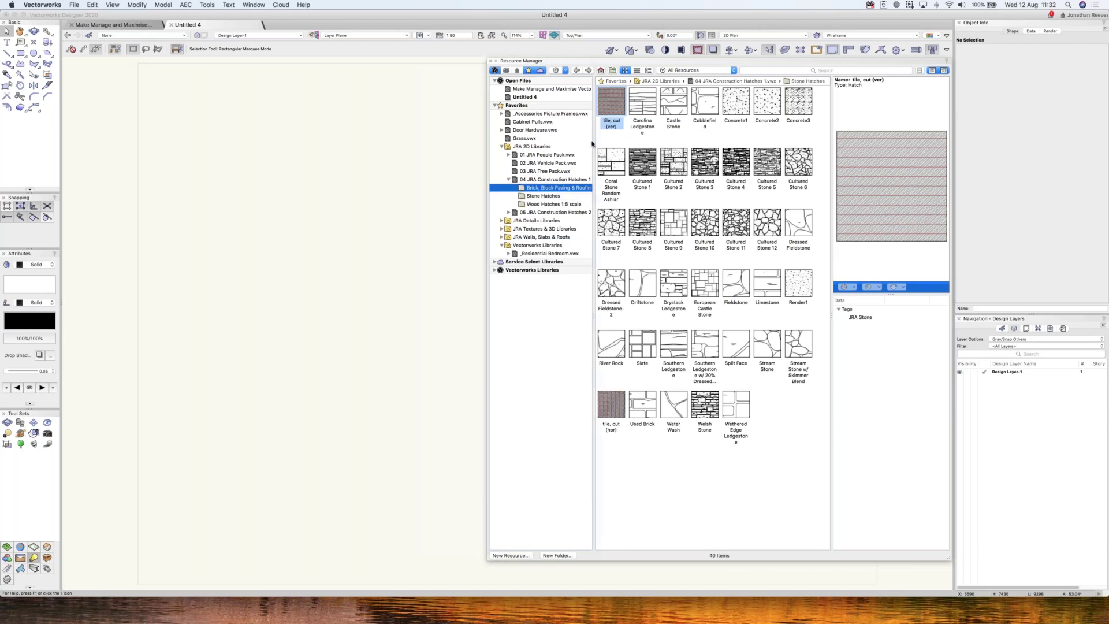
click(546, 204)
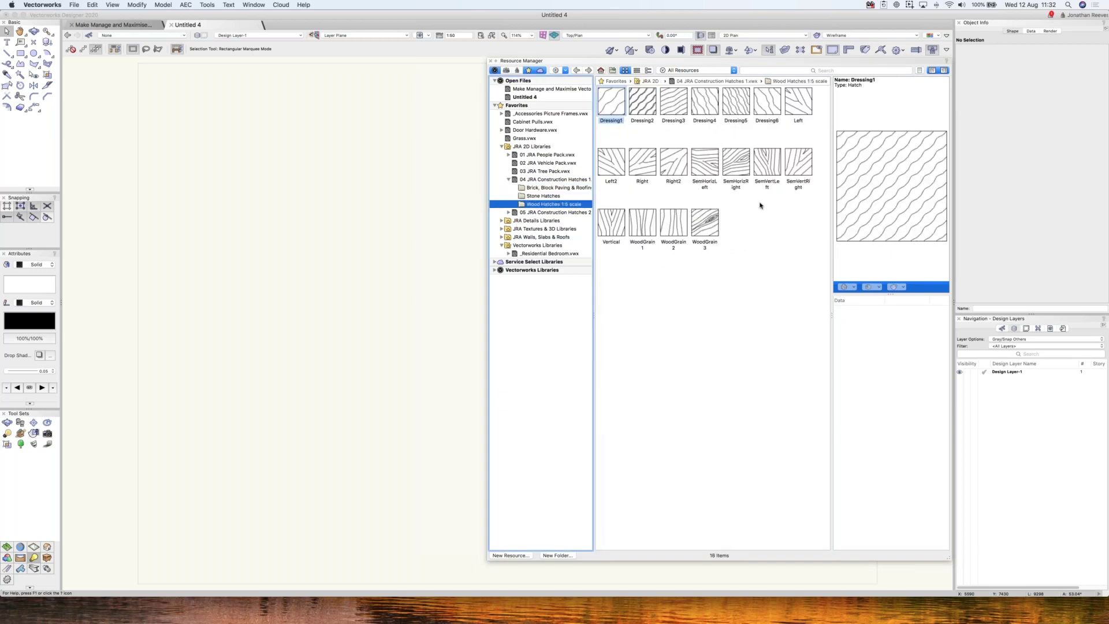
click(549, 197)
click(546, 189)
- Open 04 JRA Construction Hatches 1.vwx as its own drawing
click(546, 180)
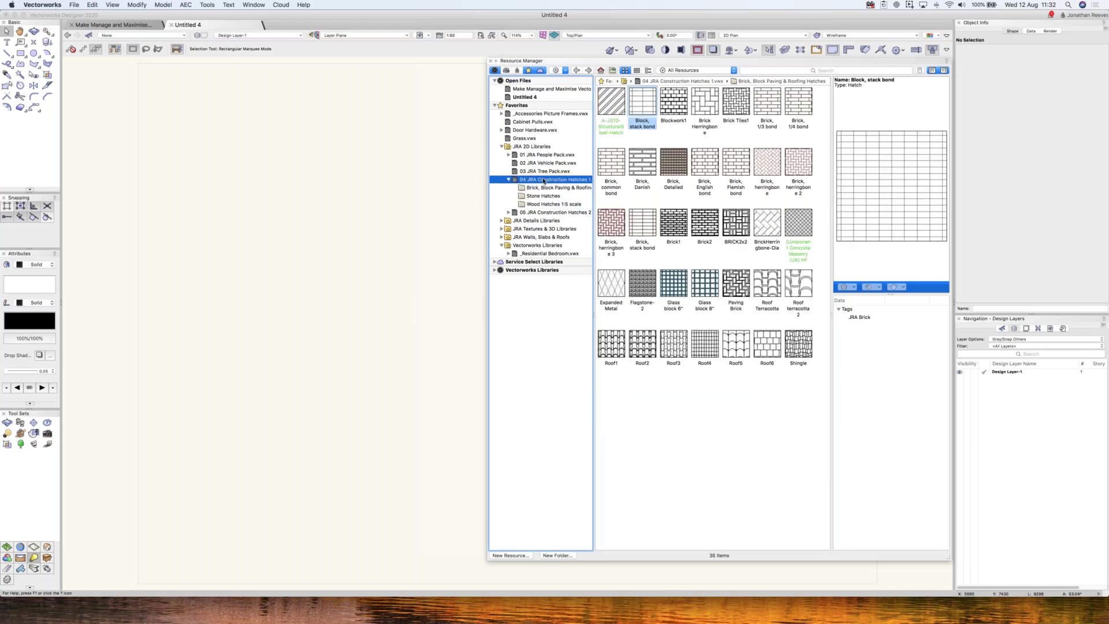
right_click(544, 179)
key(Escape)
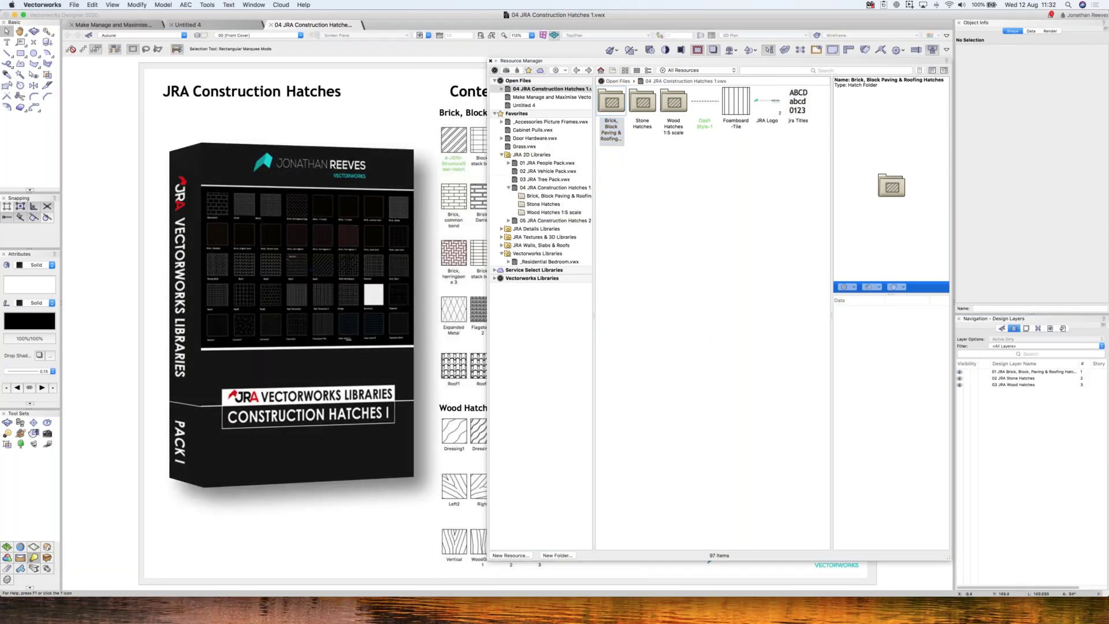
- Hide the Resource Manager and make 02 JRA Stone Hatches the active design layer
key(super+r)
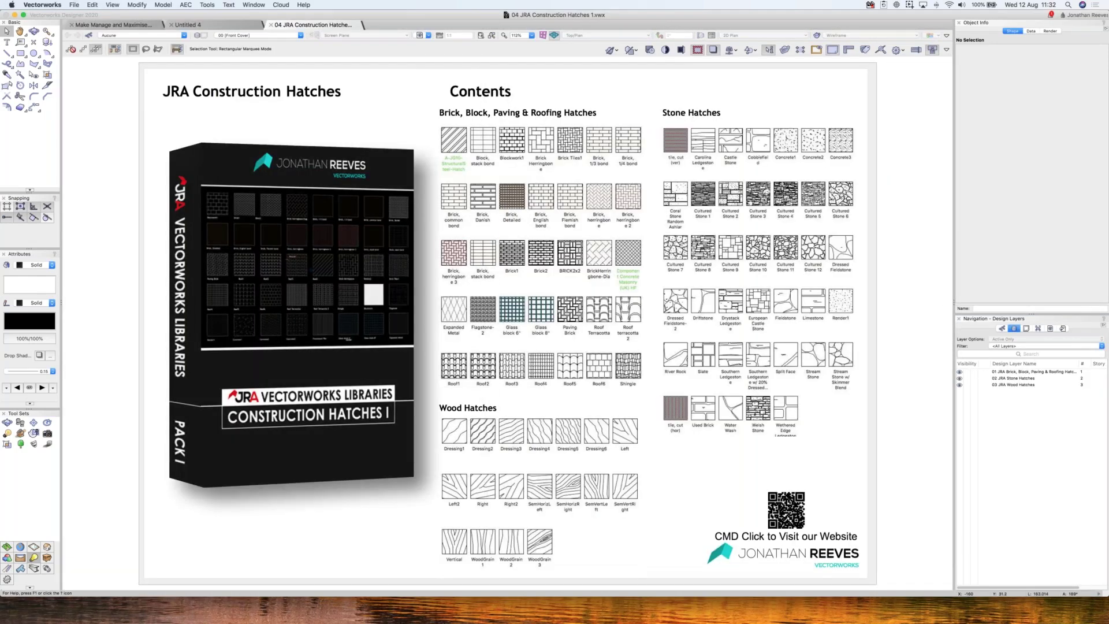
click(1004, 374)
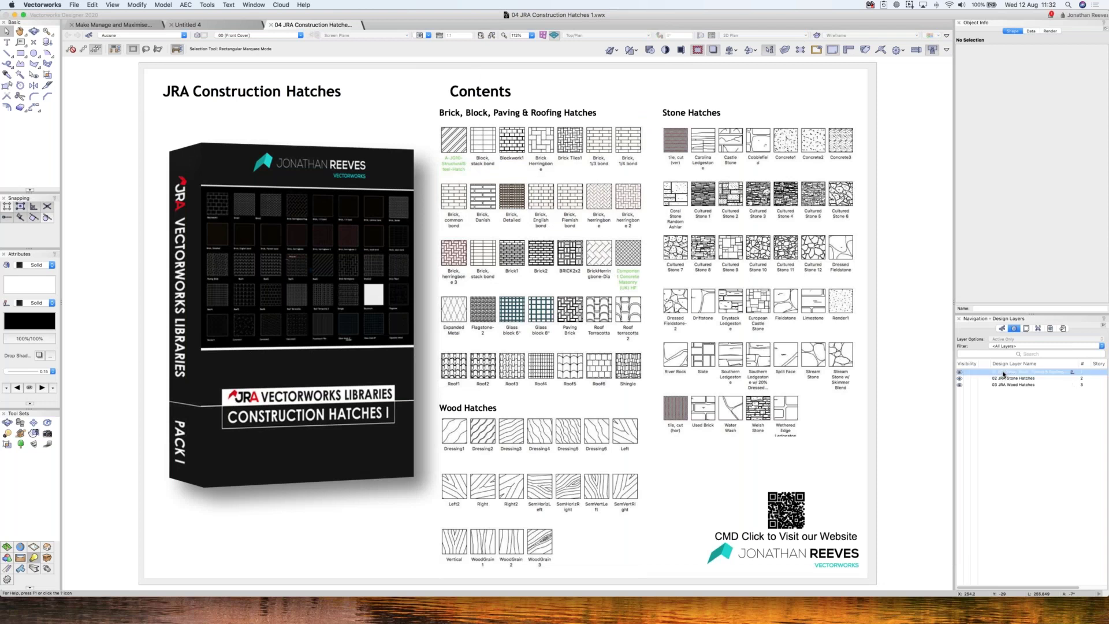
click(1003, 374)
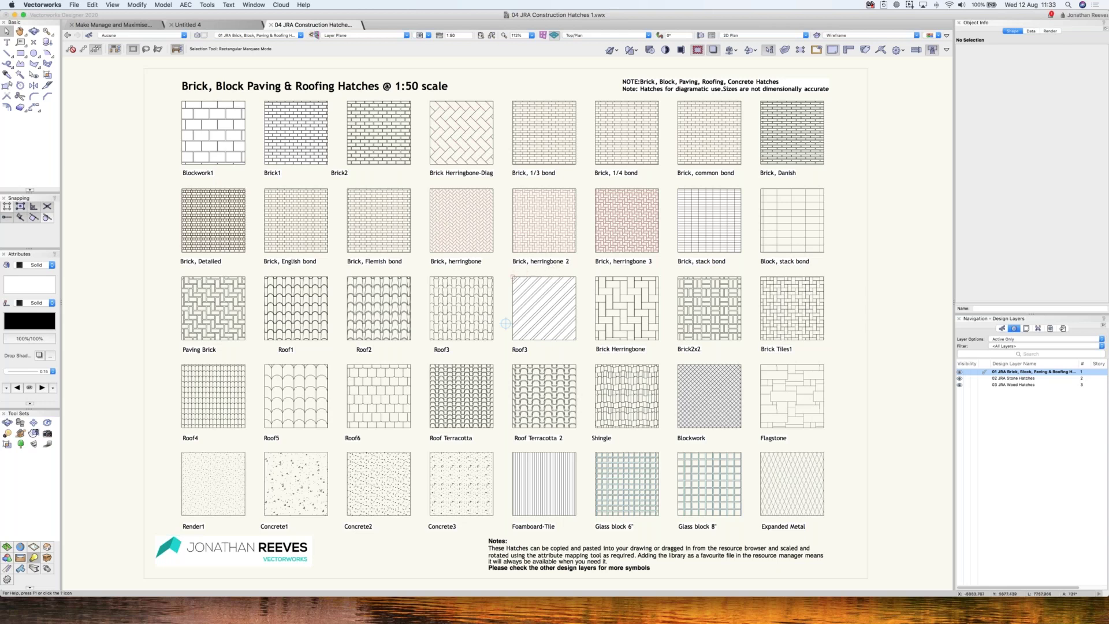
key(h)
key(x)
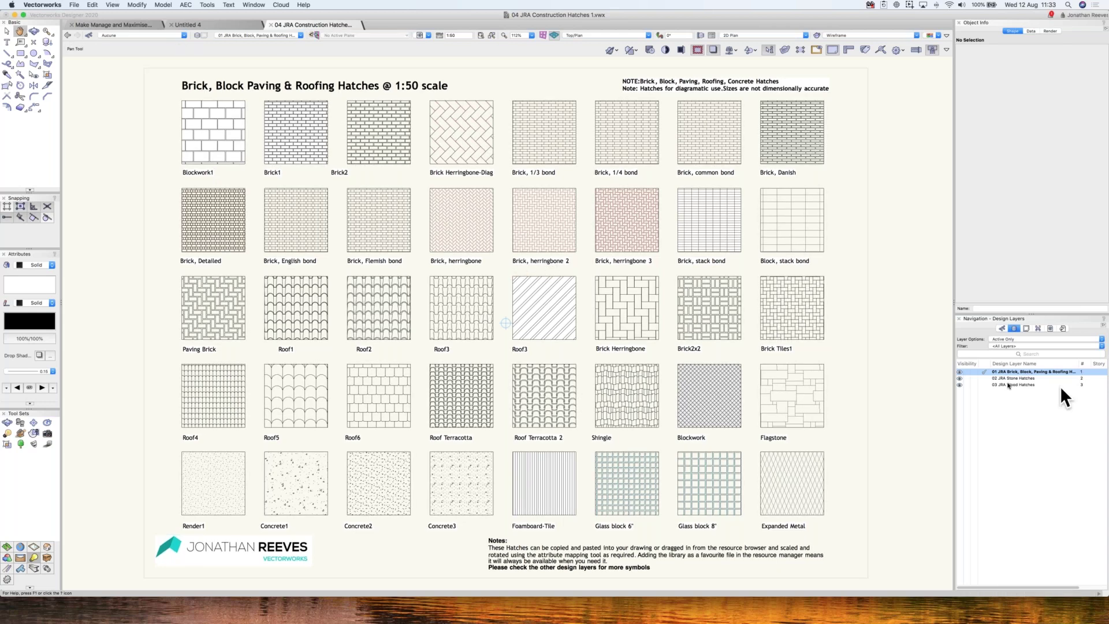
click(1006, 384)
click(1005, 378)
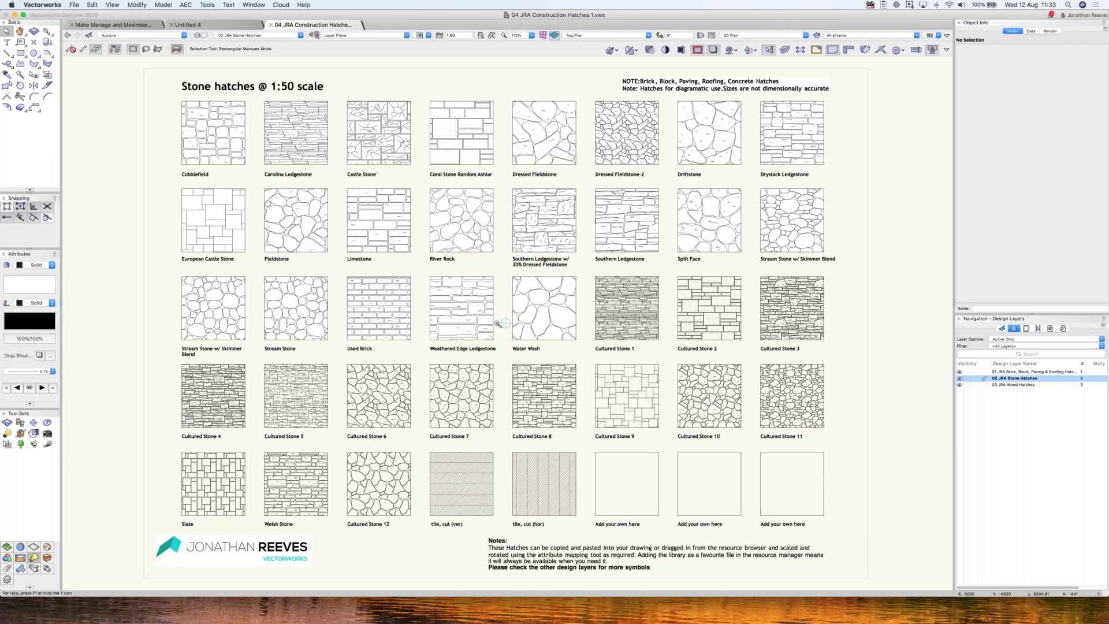
- Zoom in on the lower stone hatch samples and select Cultured Stone 9
key(c)
drag(498, 322, 887, 556)
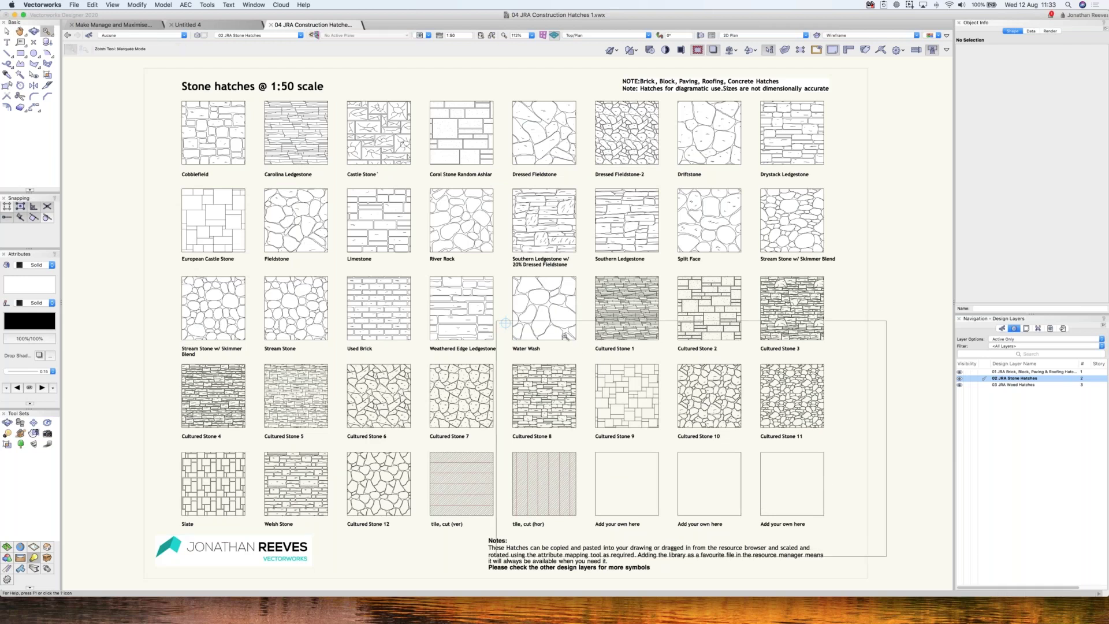
key(x)
click(361, 227)
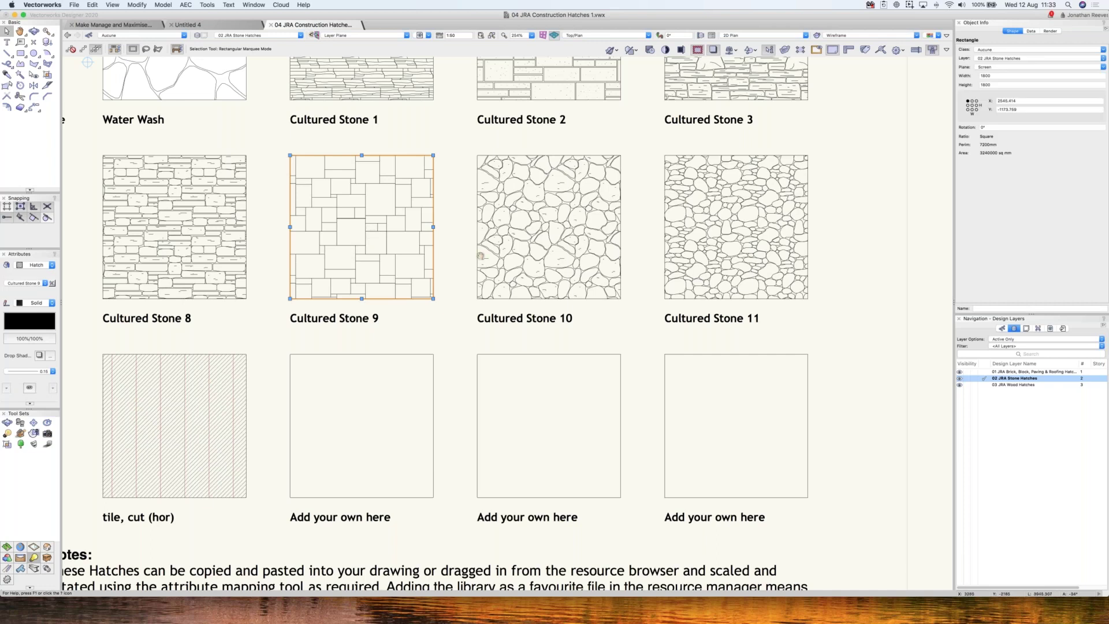
- Copy Cultured Stone 9's hatch onto the first empty Add your own here square with the Eyedropper
scroll(481, 256, left, 5)
key(x)
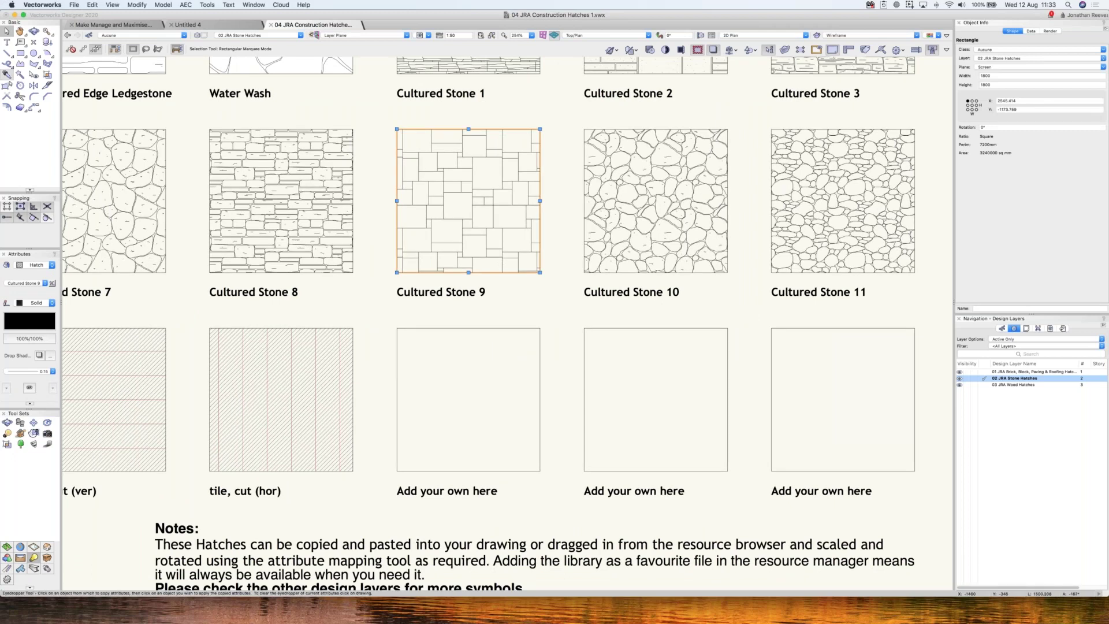
click(7, 75)
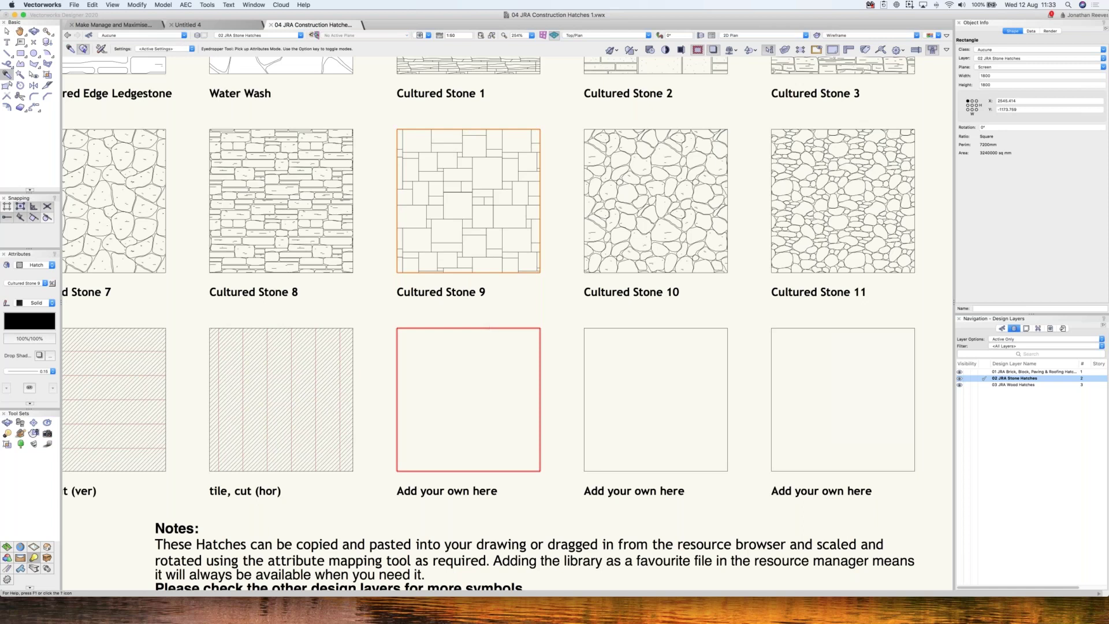
alt+click(484, 327)
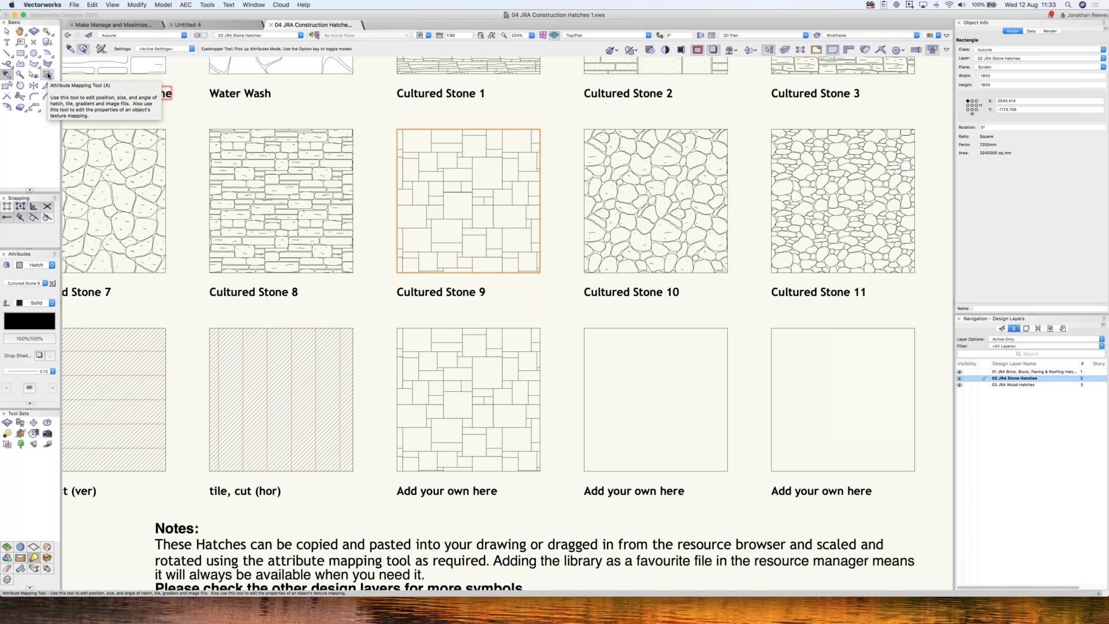
- Move the hatch origin to the bottom-left corner, rotate it 45° and rescale it
key(a)
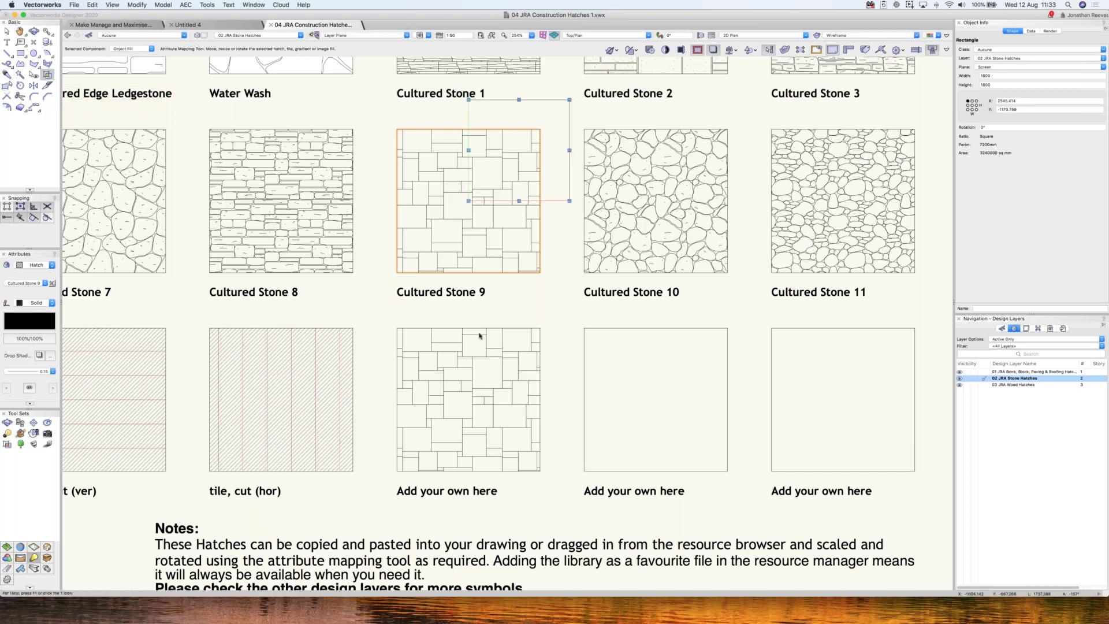
click(472, 388)
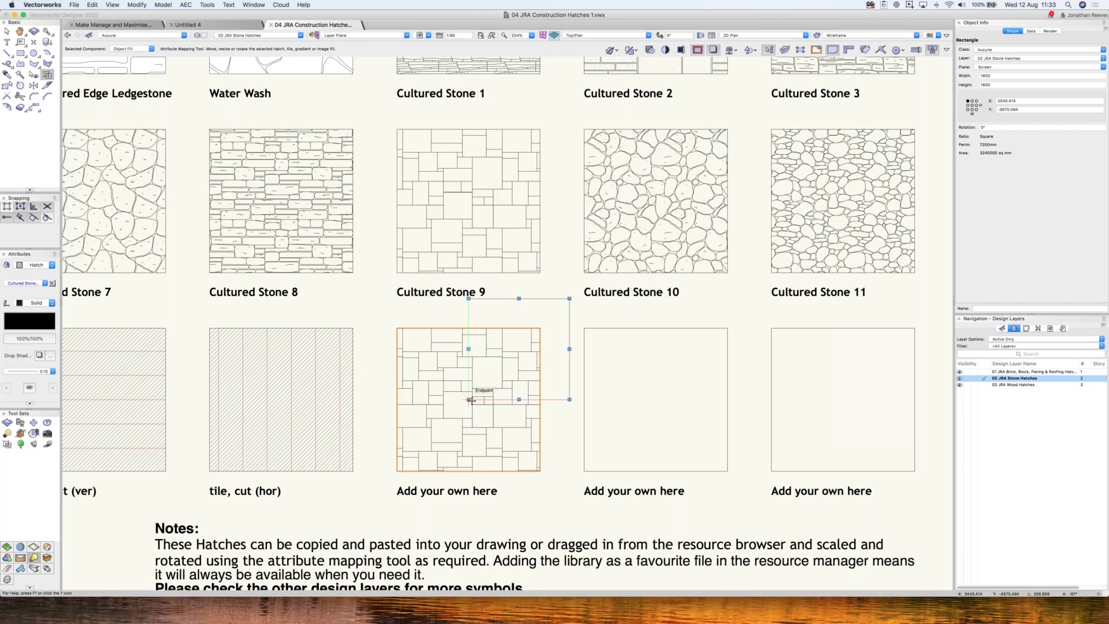
drag(471, 400, 355, 511)
drag(409, 460, 396, 471)
mouse_move(498, 421)
mouse_down()
mouse_move(471, 345)
mouse_move(433, 365)
mouse_up()
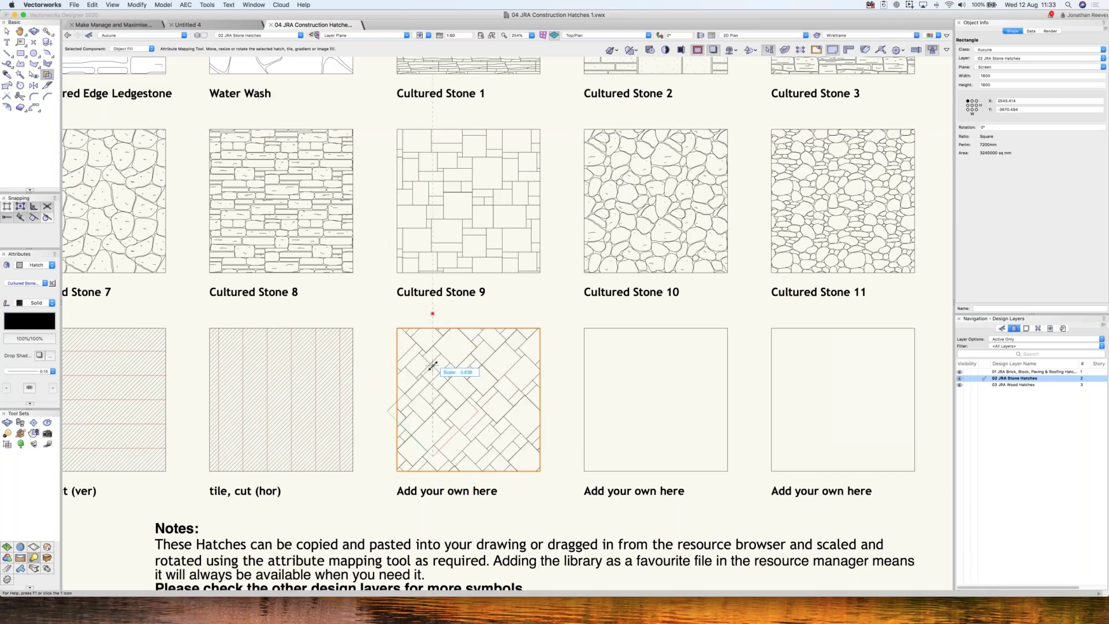
click(433, 313)
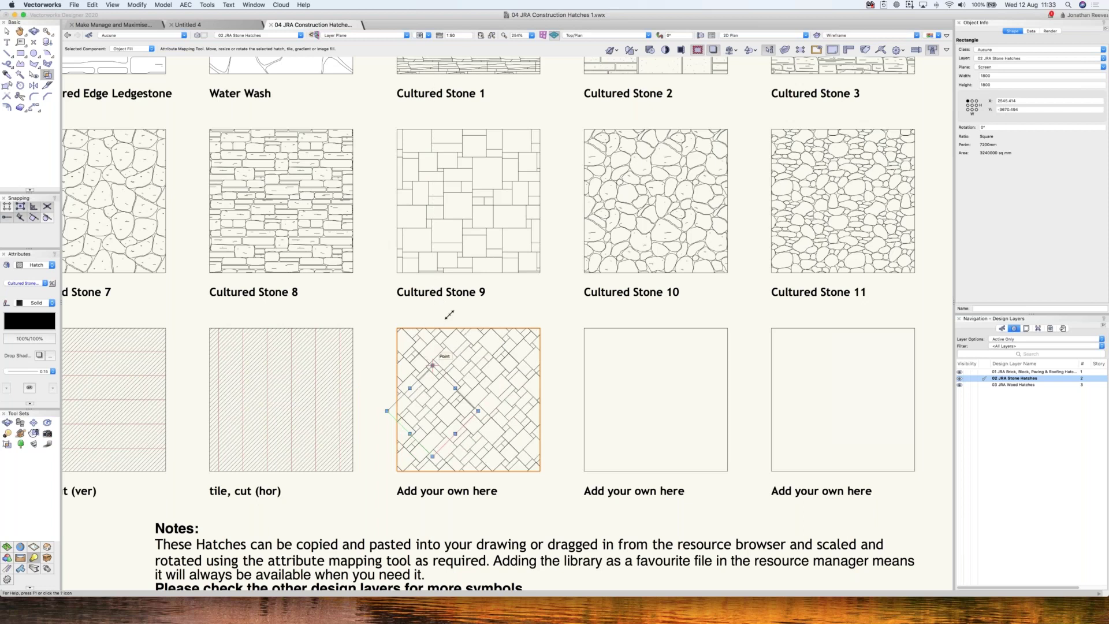
drag(449, 314, 445, 389)
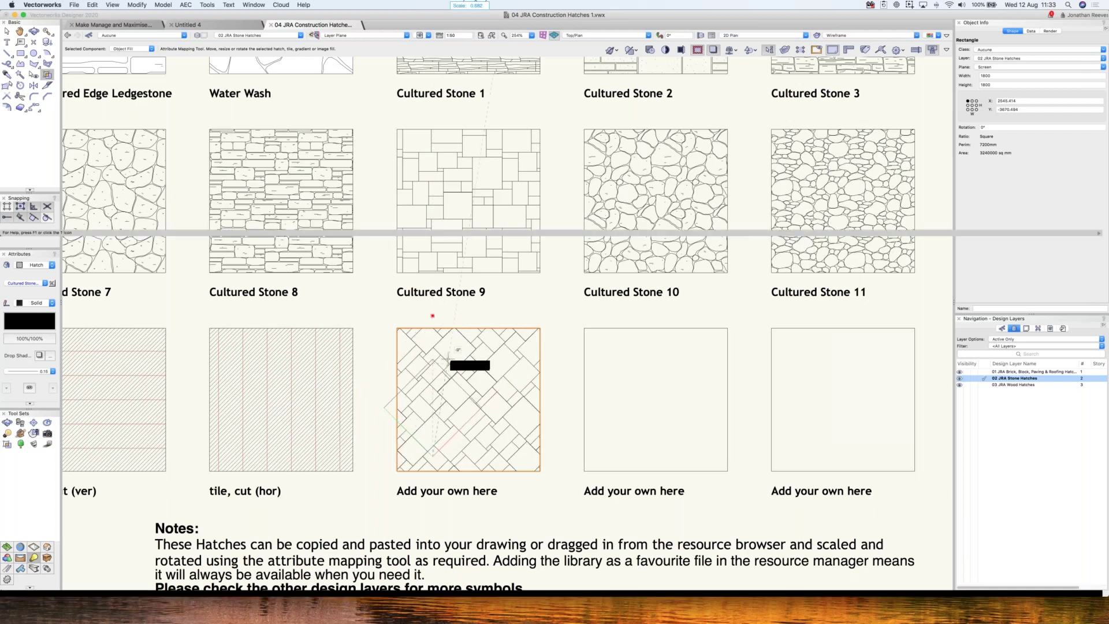
click(445, 389)
click(454, 372)
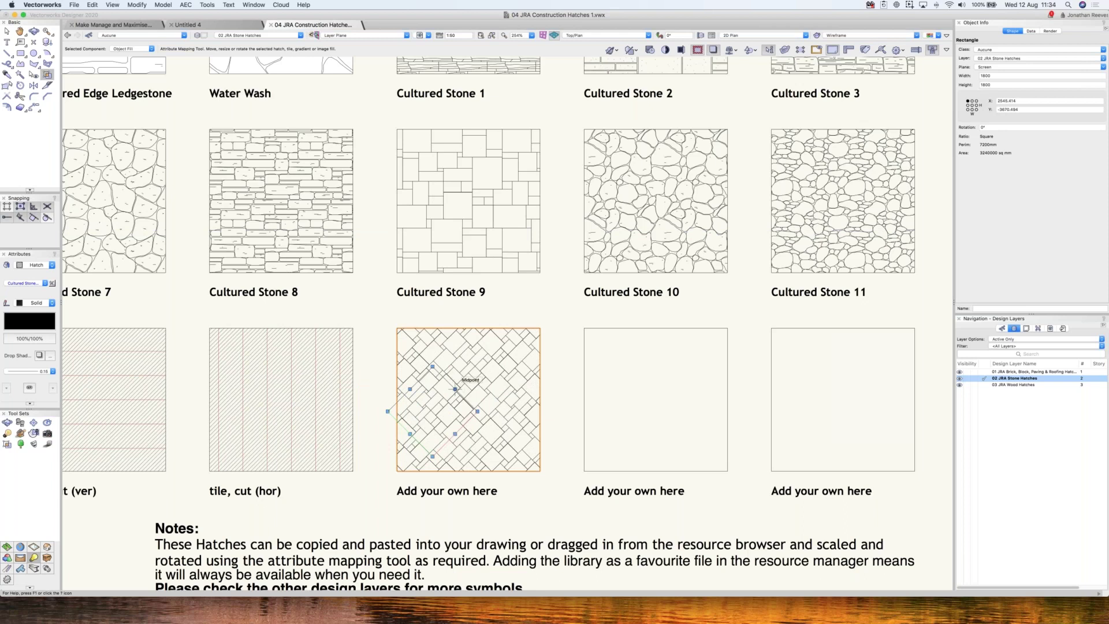
key(i)
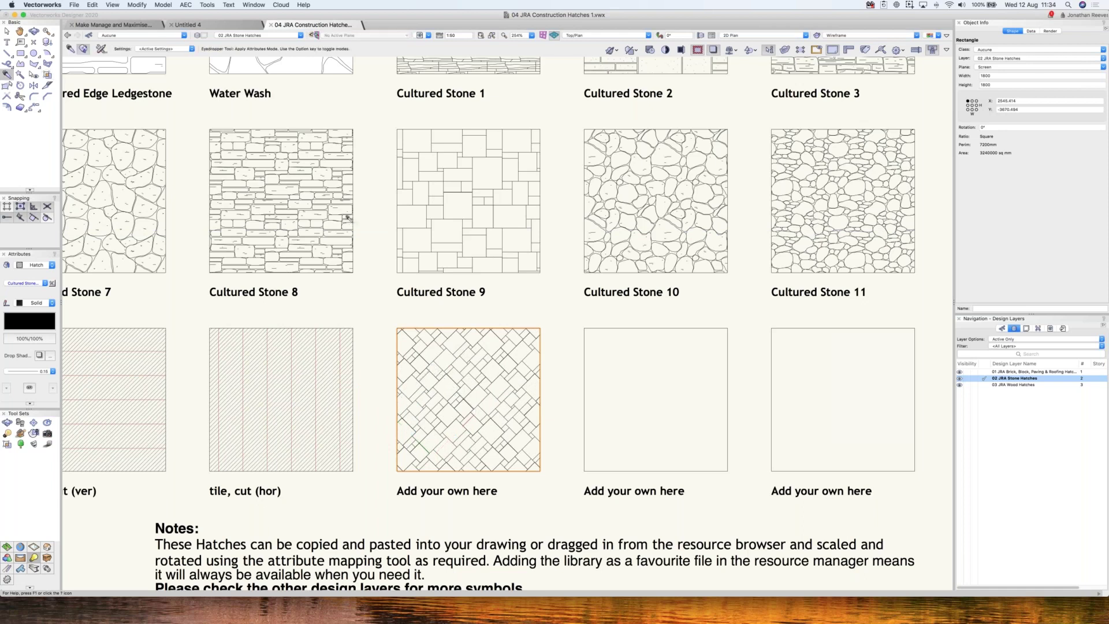
- Apply Cultured Stone 8's hatch to the next empty square, scale it to 0.500 and rotate it vertically
click(281, 201)
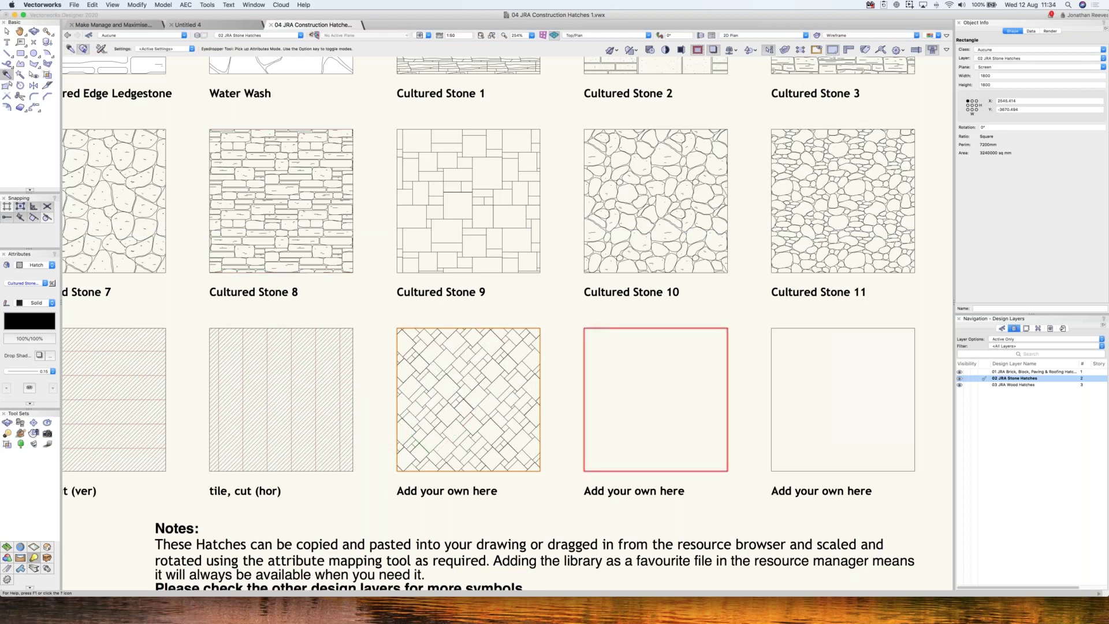
click(598, 328)
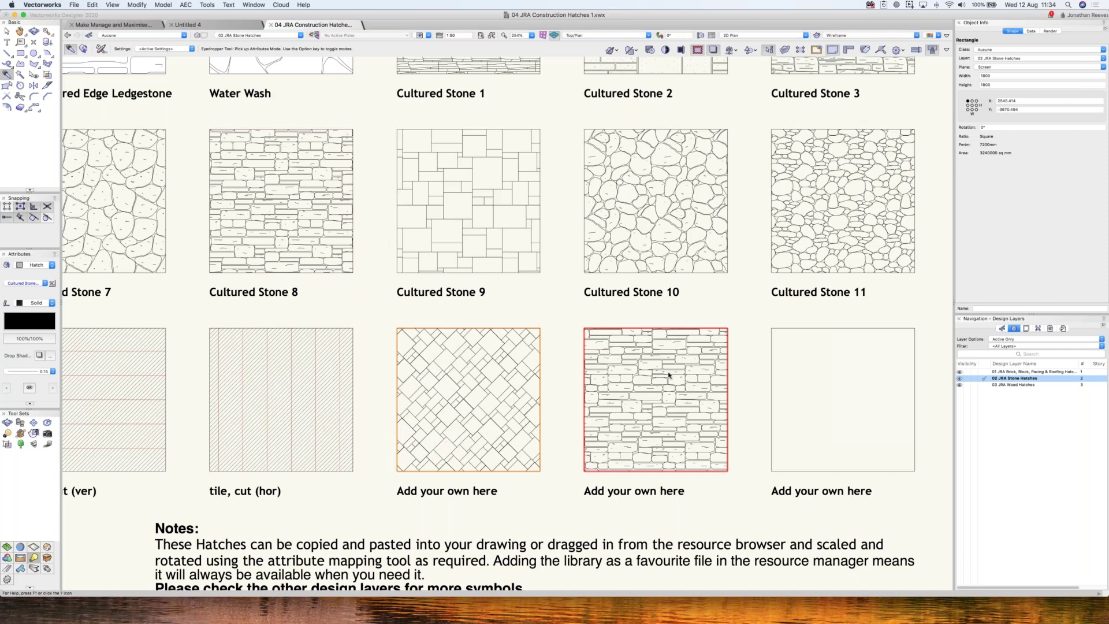
key(g)
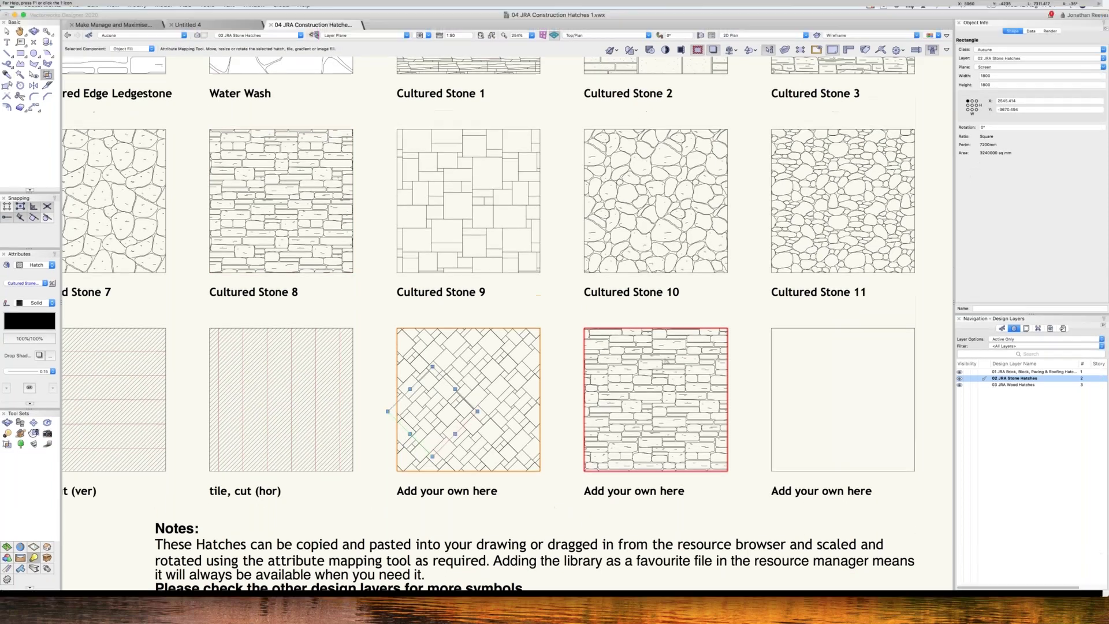
click(656, 370)
mouse_move(699, 308)
mouse_down()
mouse_move(722, 319)
mouse_move(726, 353)
mouse_up()
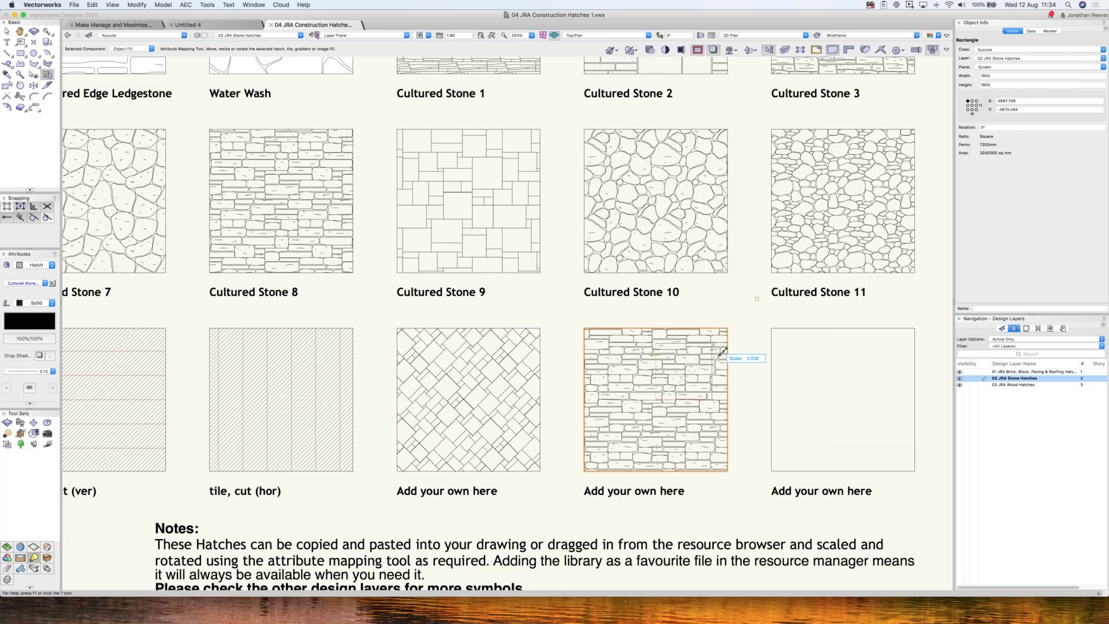
key(Tab)
key(Return)
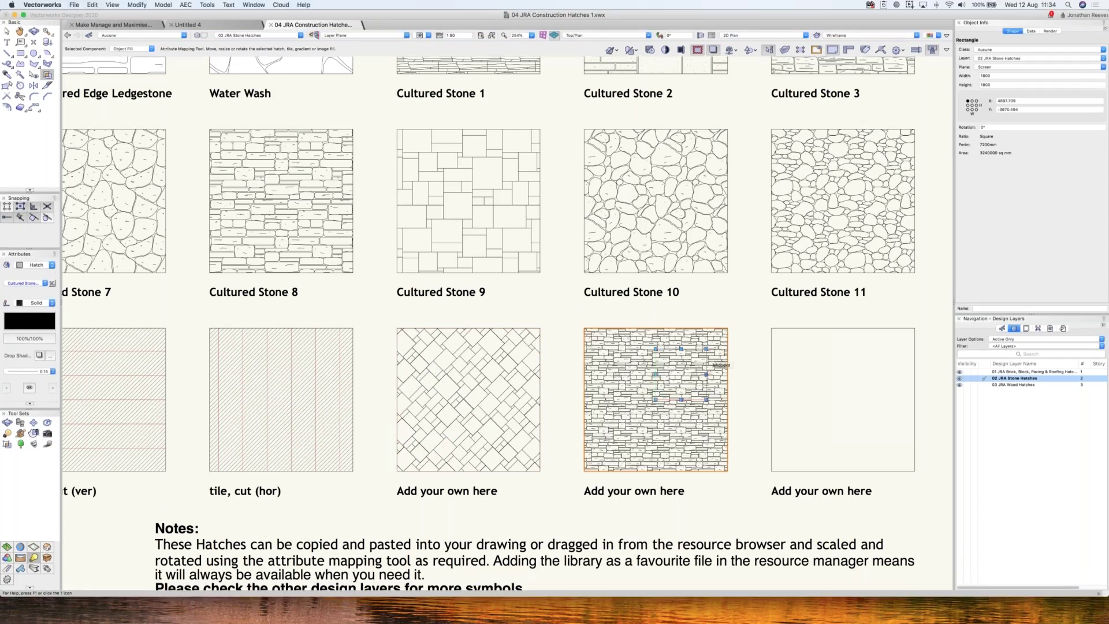
key(super+6)
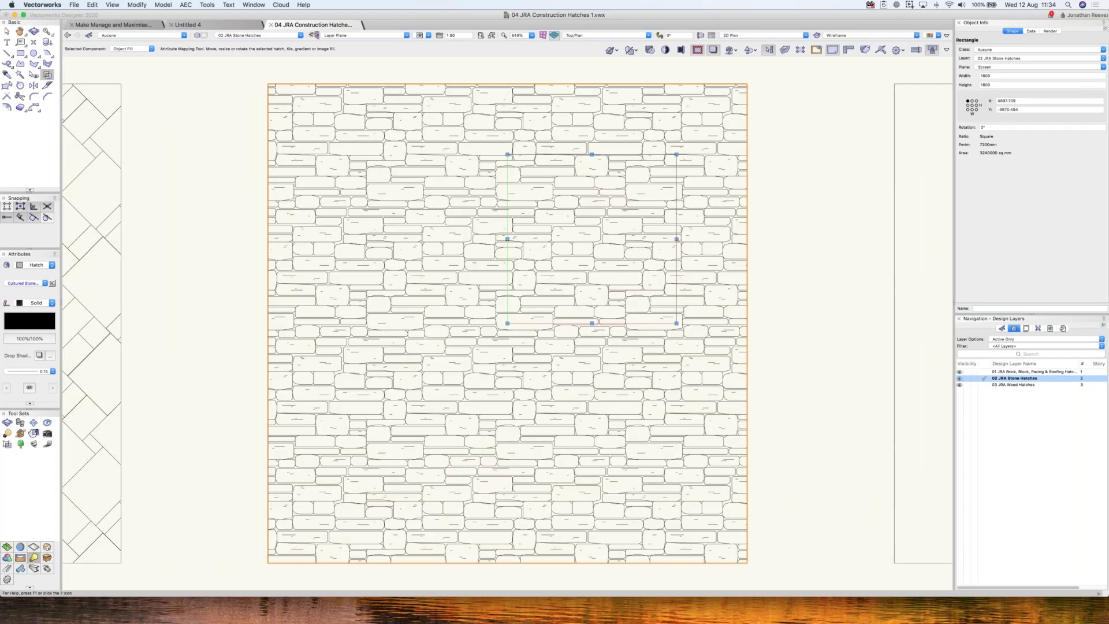
drag(542, 398, 508, 408)
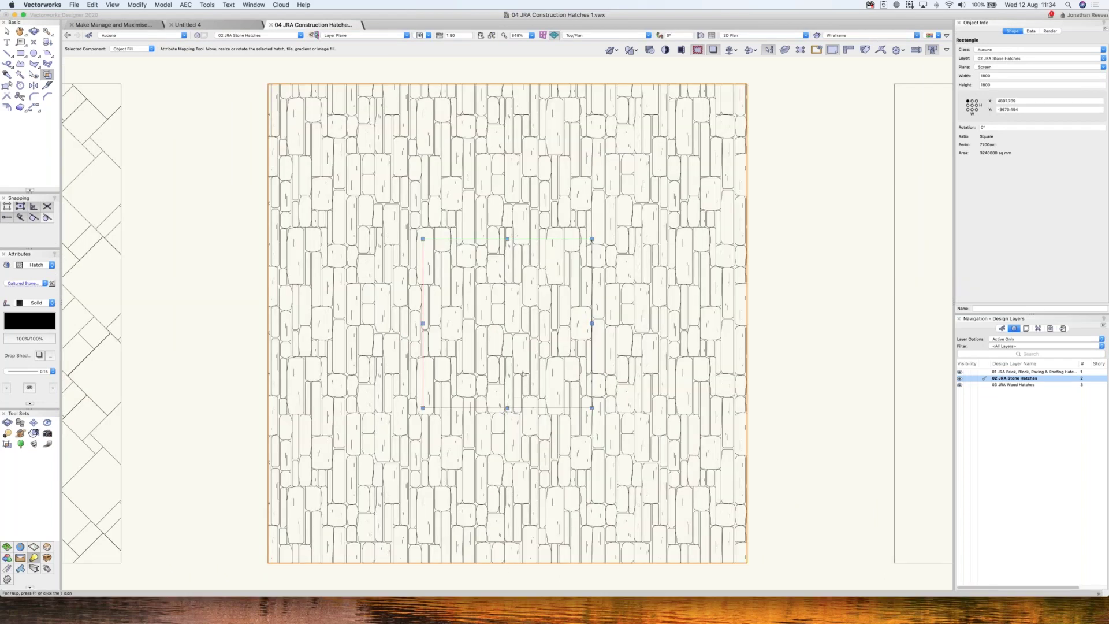
key(x)
scroll(542, 317, down, 2)
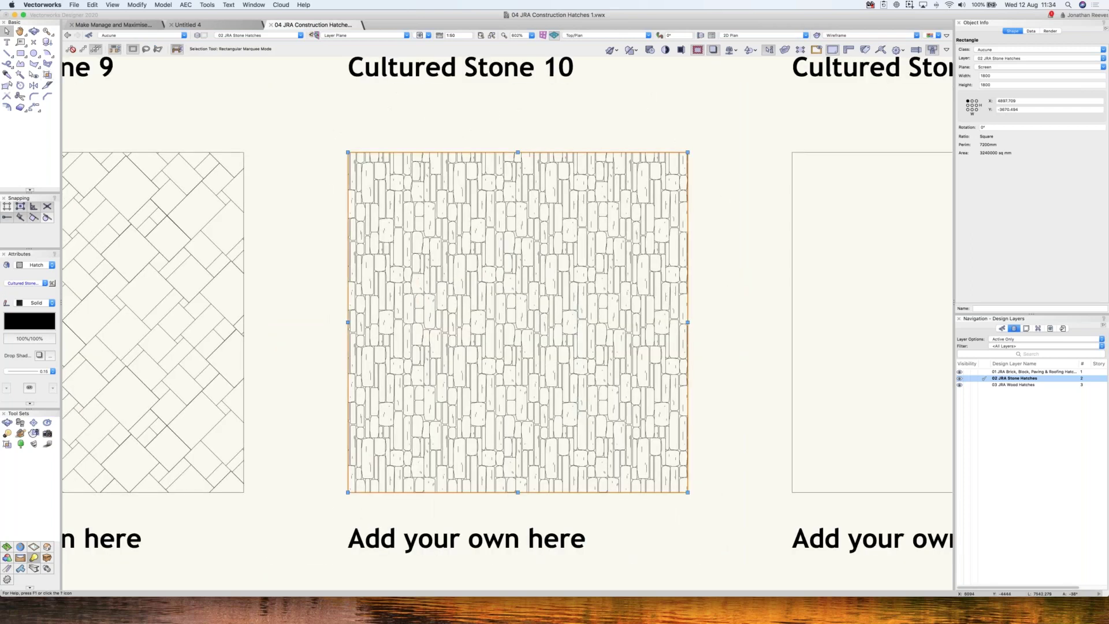
- Enlarge the stone hatch pattern within the square through its local mapping settings
click(52, 283)
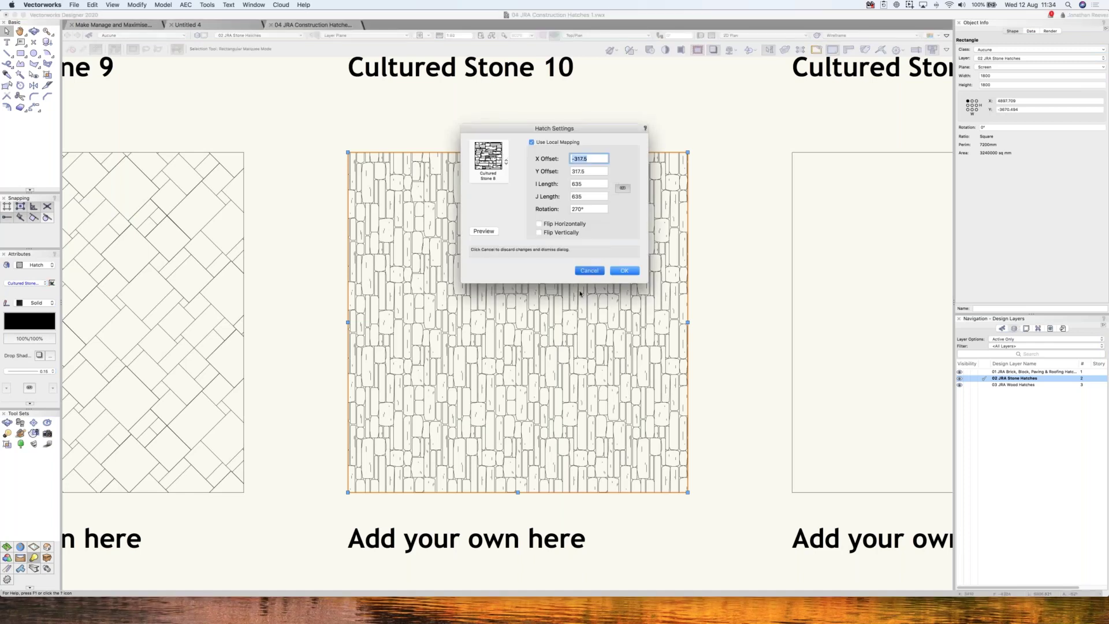
key(Return)
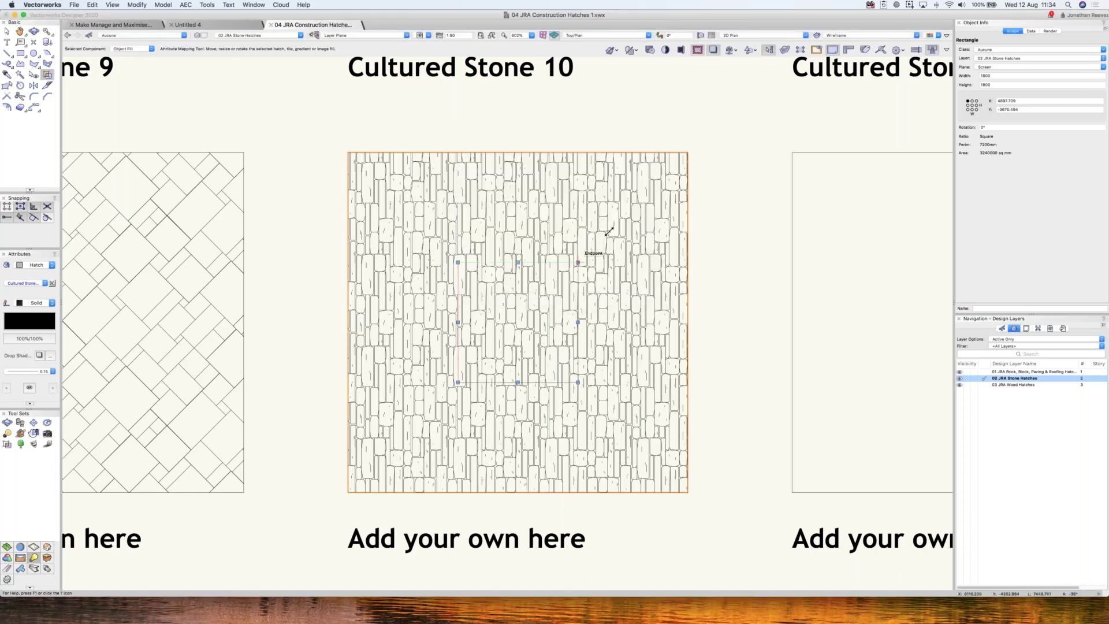
drag(607, 232, 609, 232)
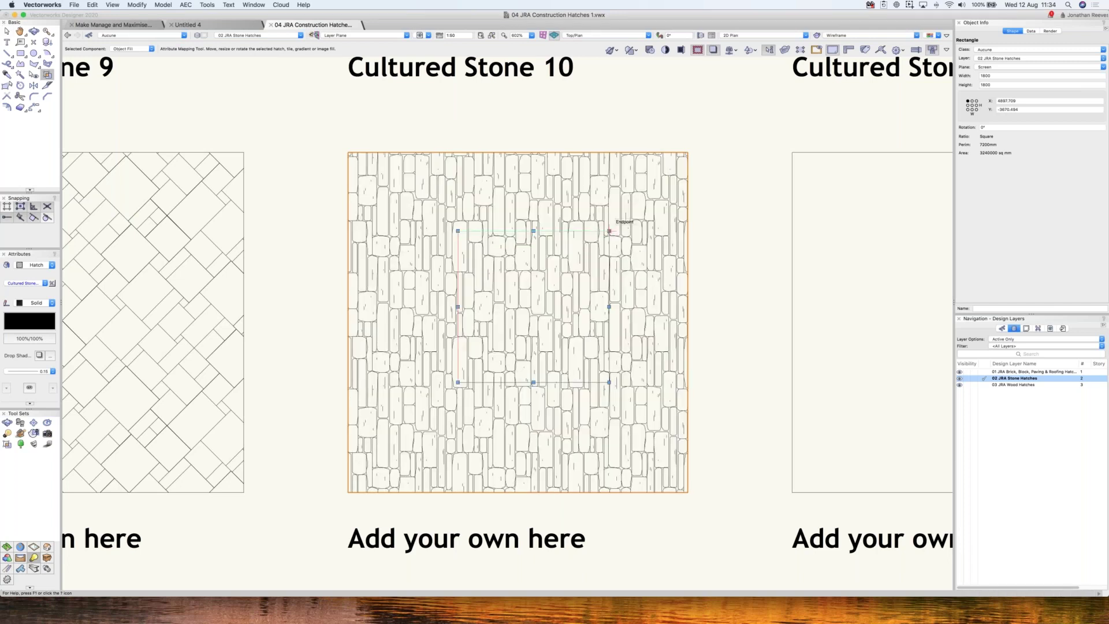
key(x)
scroll(591, 267, down, 5)
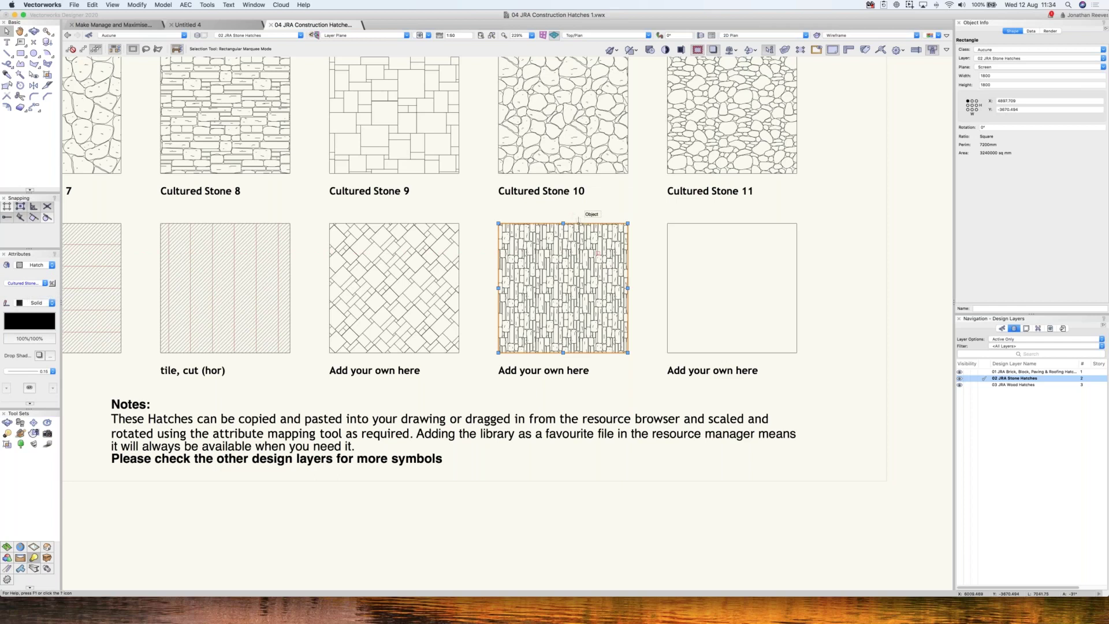
- Locate the square's Cultured Stone 8 hatch in the Resource Manager, then close the Resource Manager
right_click(574, 225)
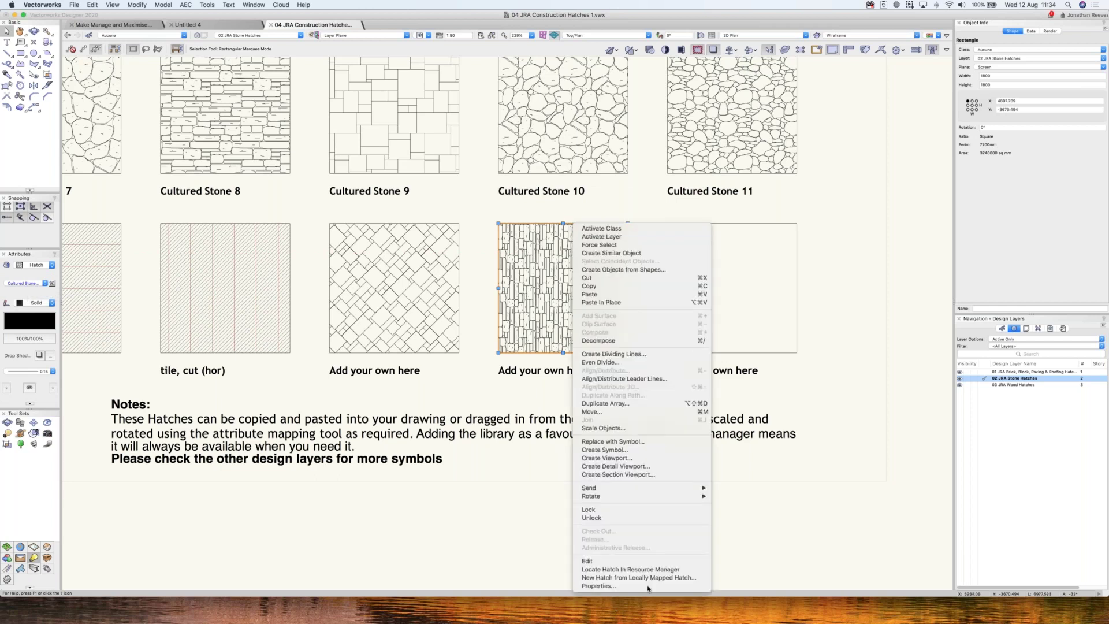
click(616, 570)
key(Escape)
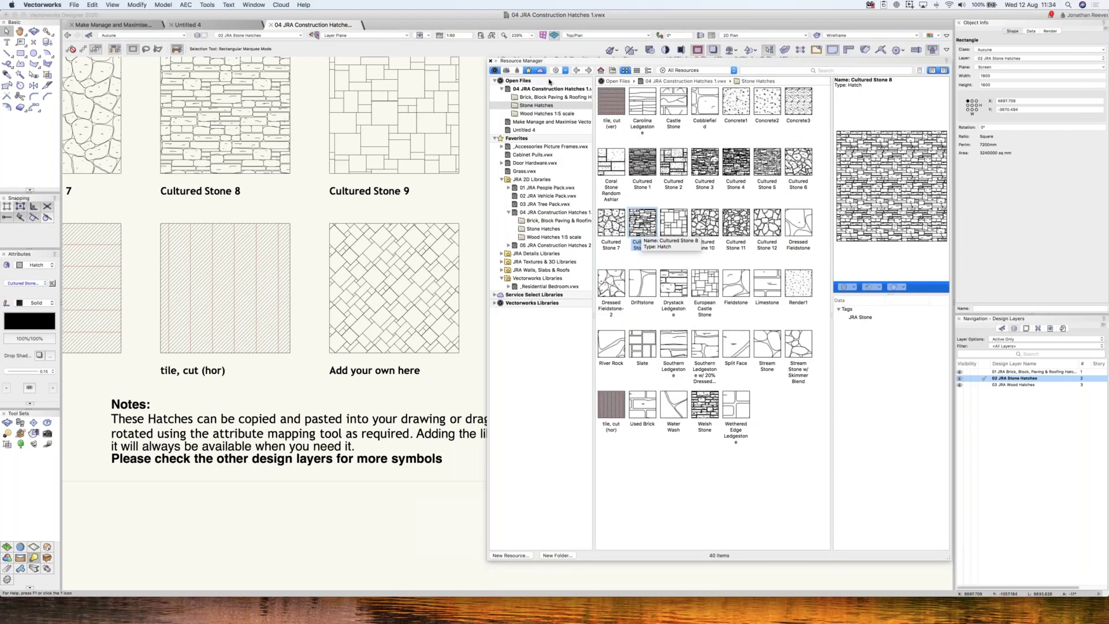
drag(786, 60, 714, 84)
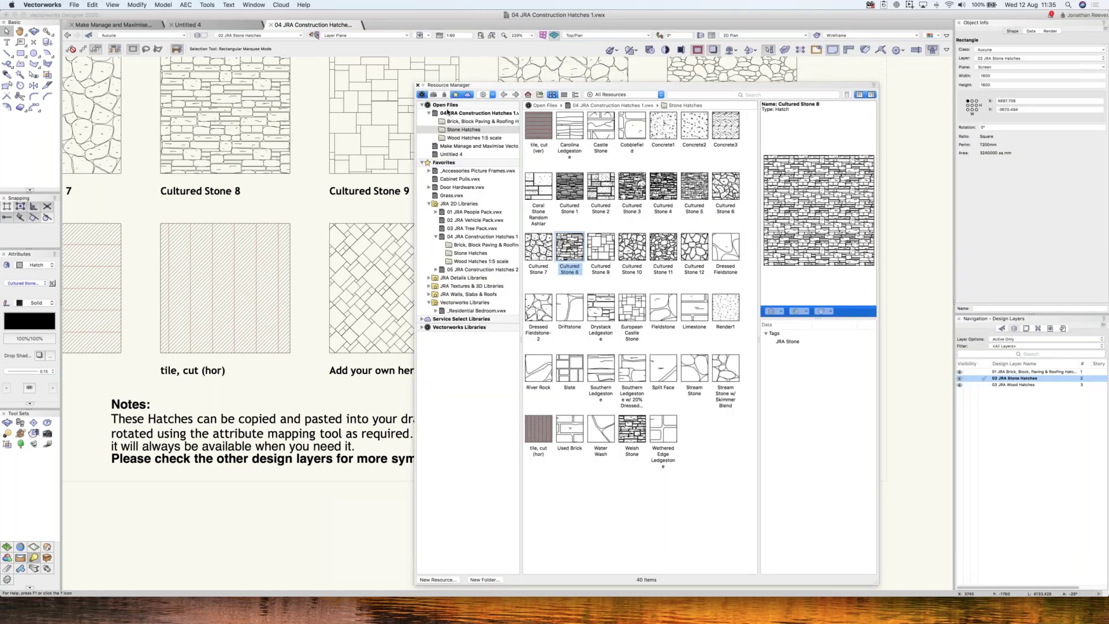
click(418, 85)
right_click(553, 225)
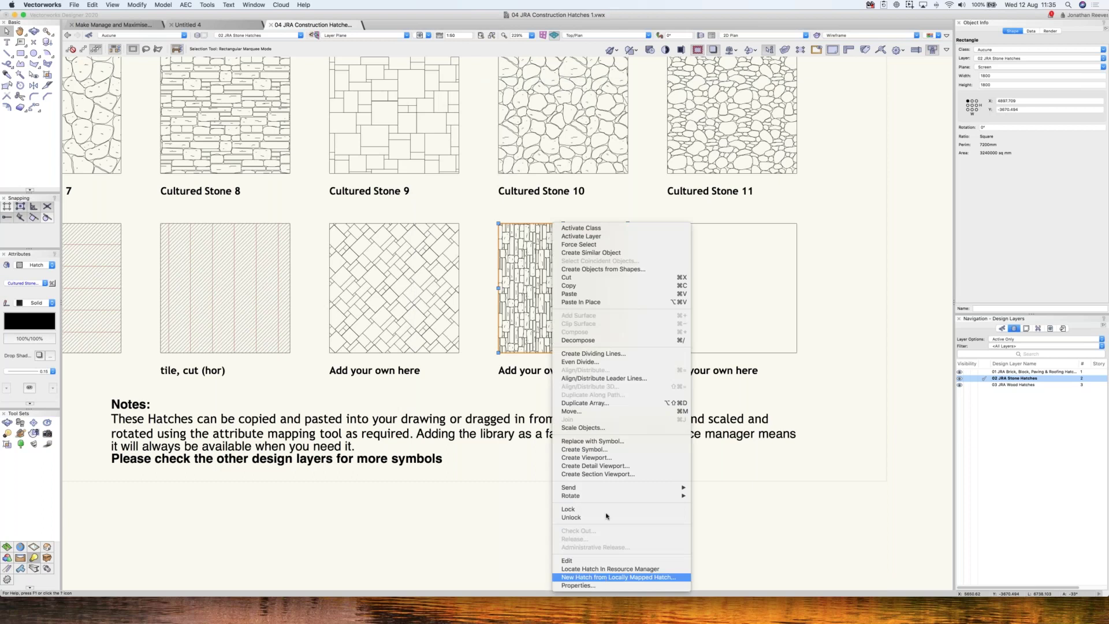
- Create a new hatch from the locally mapped hatch, named Cultured Stone Vertical
click(616, 577)
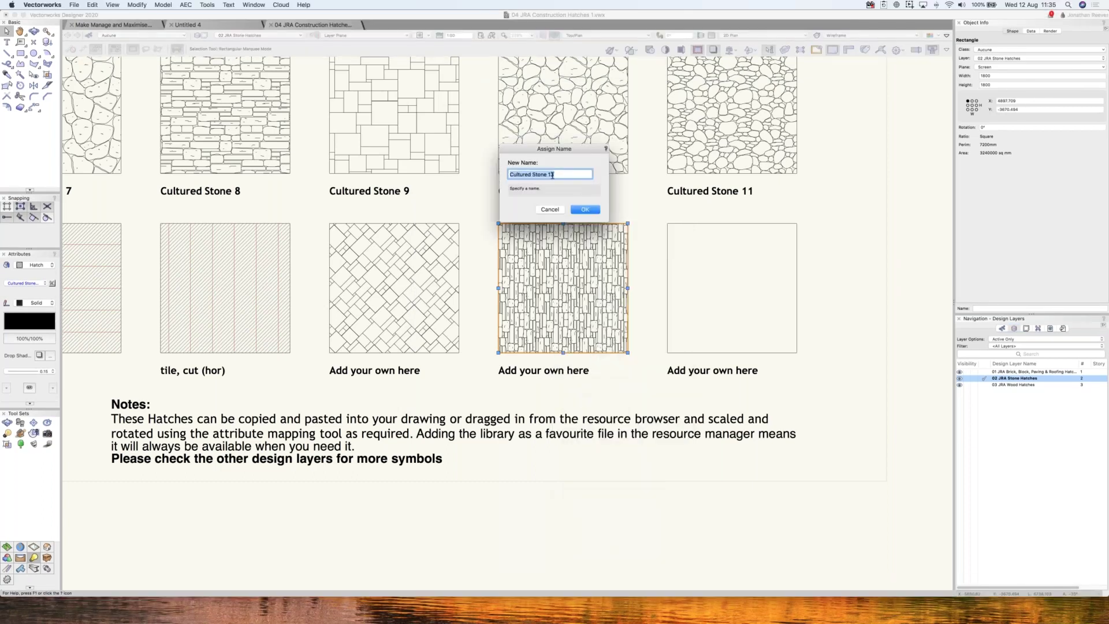
key(Right)
key(shift+Left)
key(shift+Left)
text(Verrtical)
right_click(558, 174)
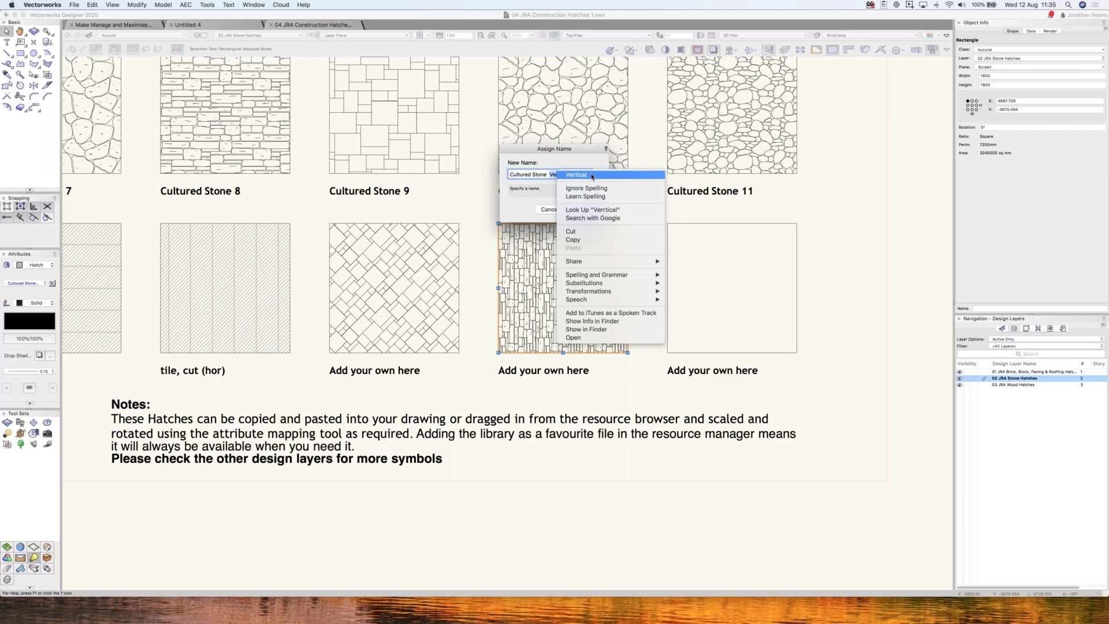
click(592, 174)
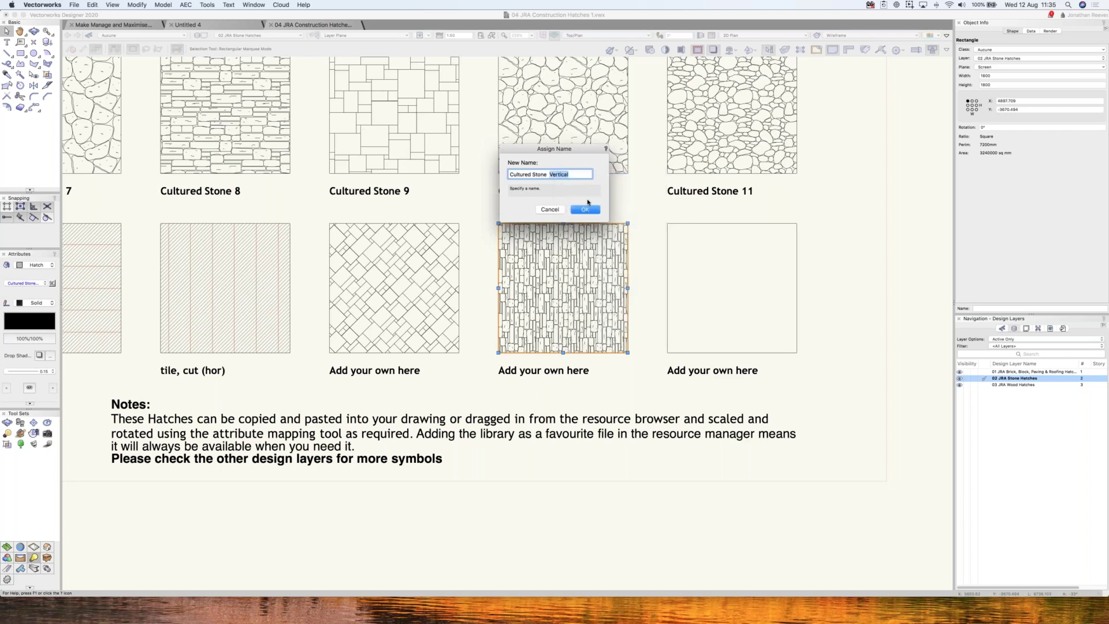
click(585, 209)
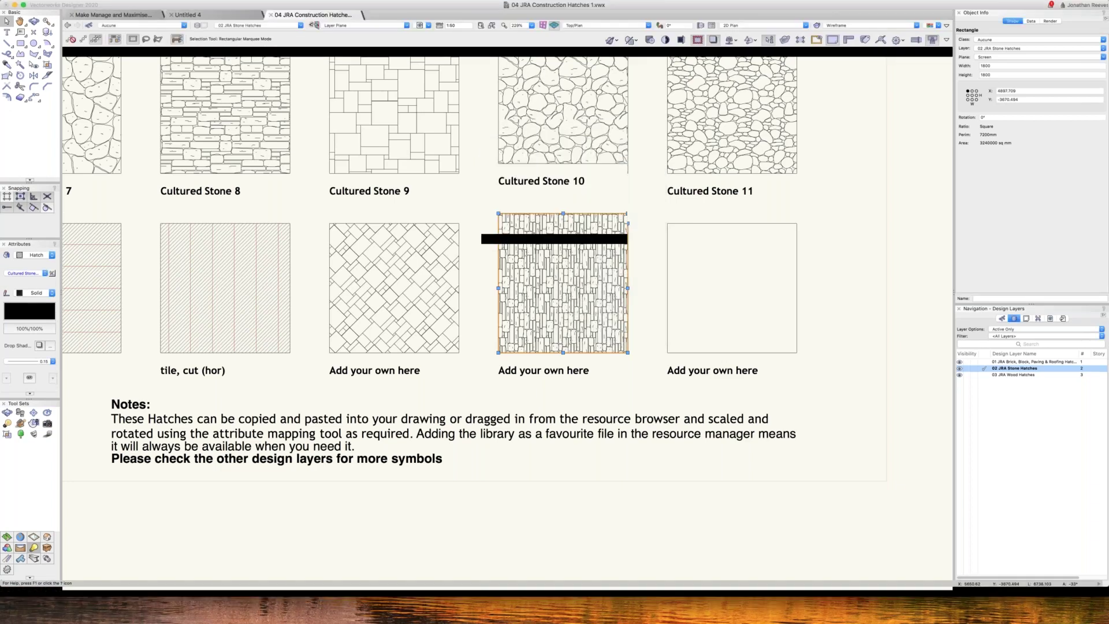
- Bring up the Resource Manager to find the new hatch
right_click(580, 225)
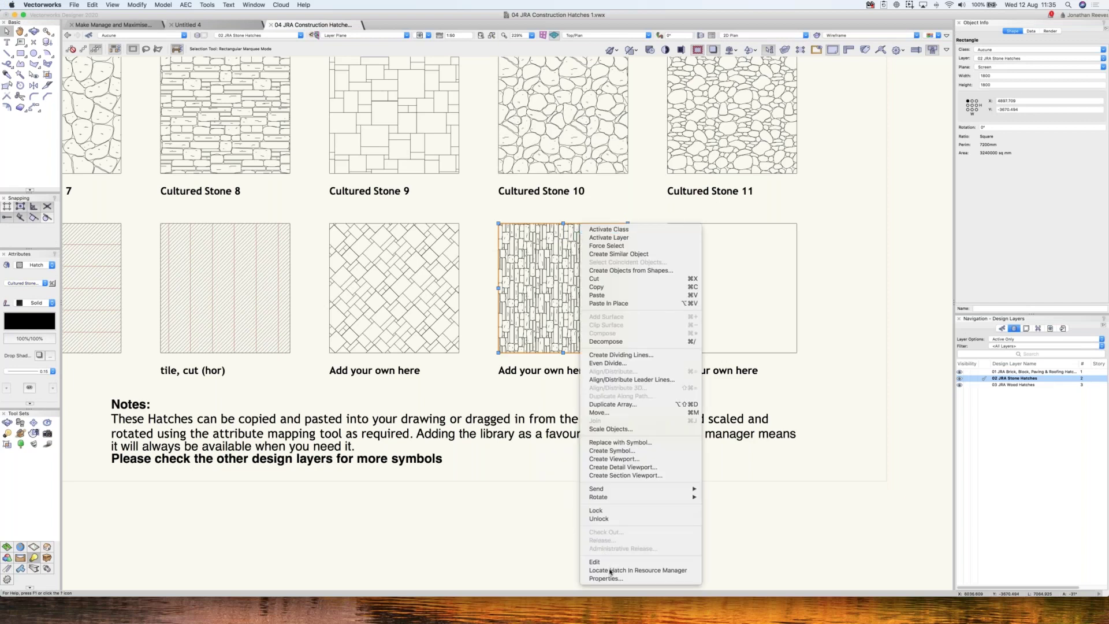
click(699, 221)
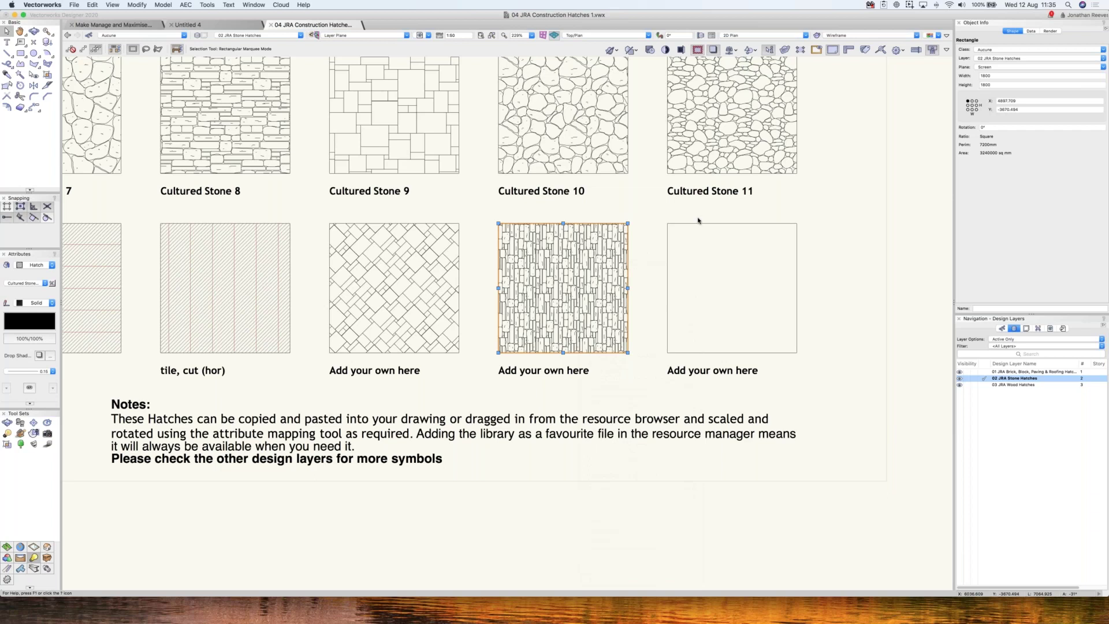
key(super+r)
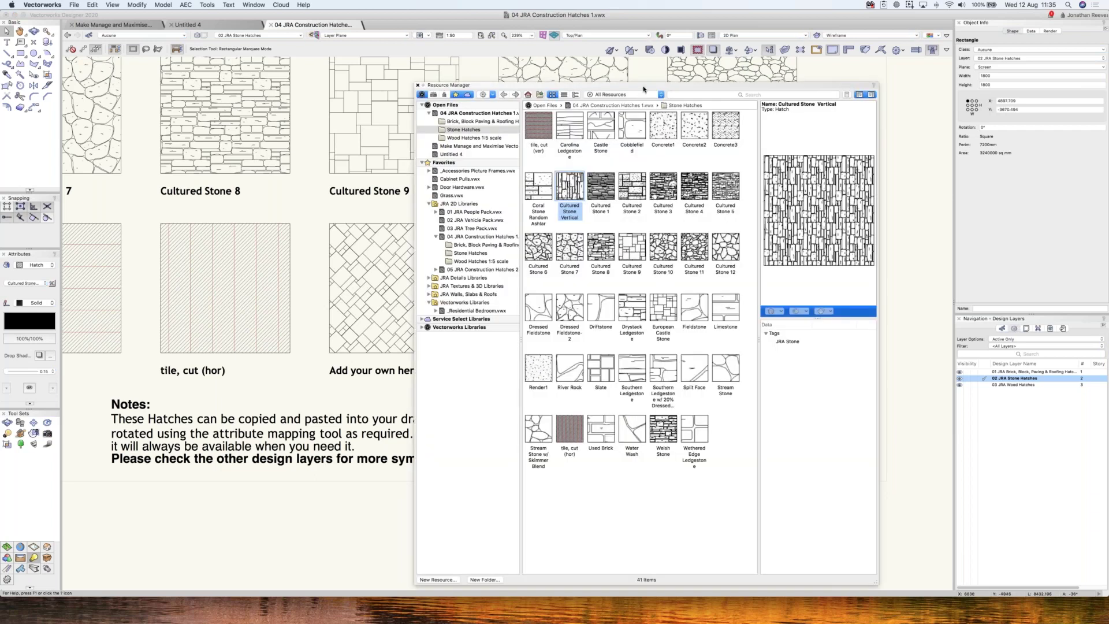
- Open the Cultured Stone Vertical hatch for editing from the Resource Manager
drag(781, 85, 918, 60)
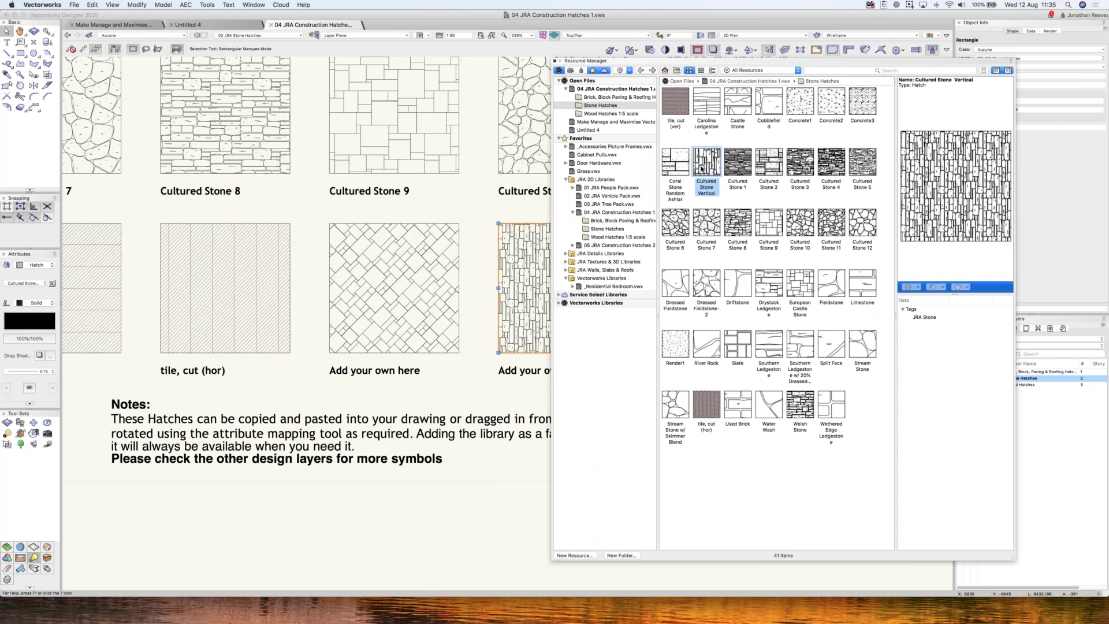
right_click(702, 168)
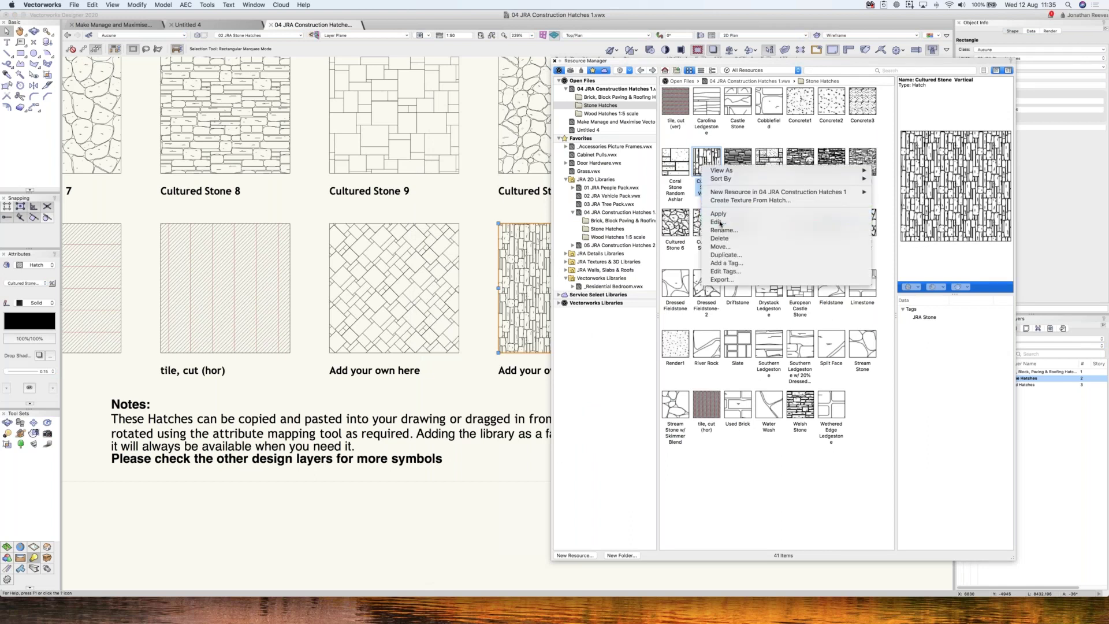
click(719, 222)
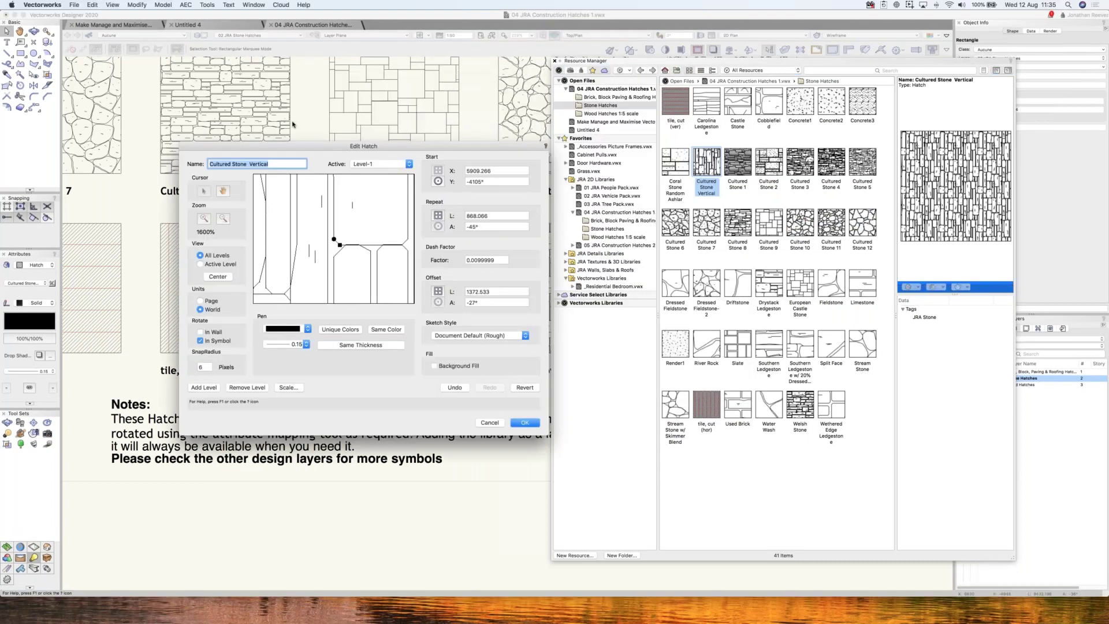
- Zoom the hatch preview out to 200% and enable a background fill
click(375, 147)
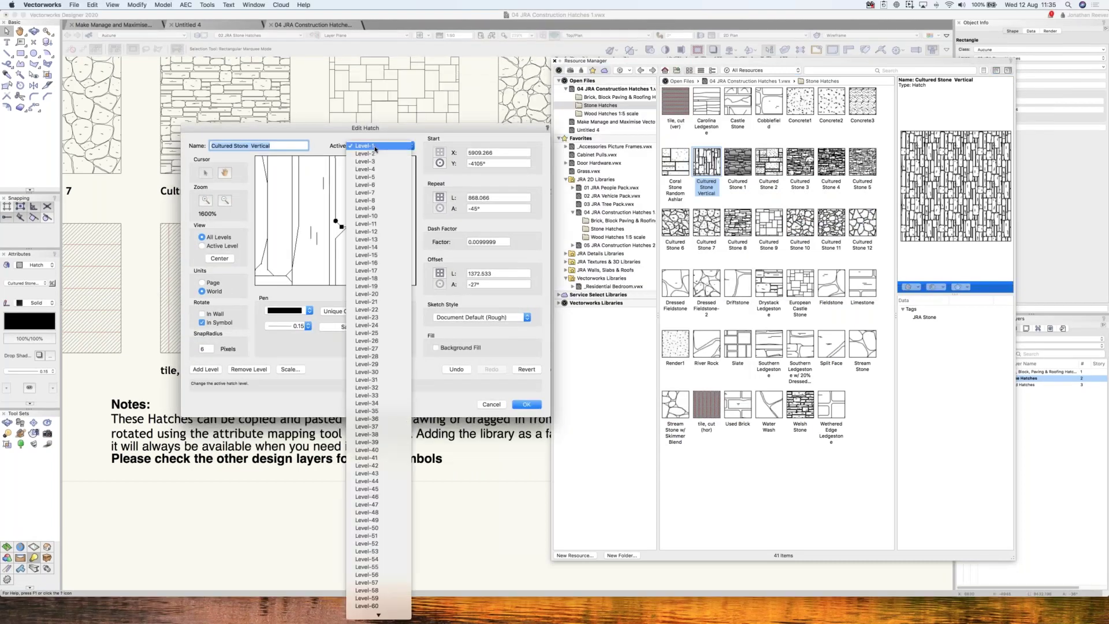
mouse_move(379, 613)
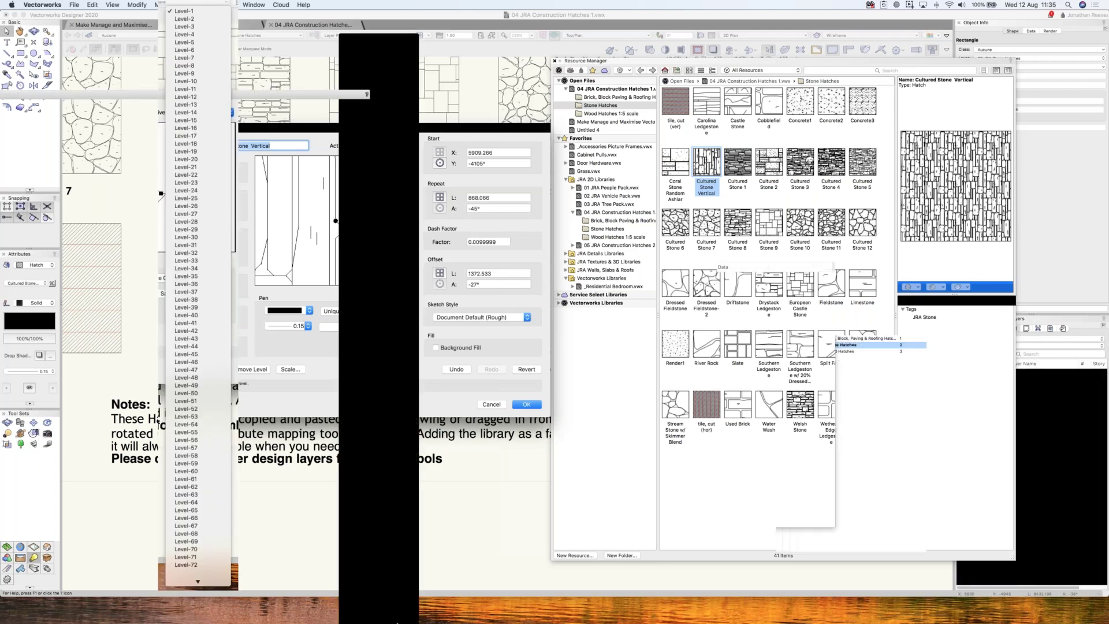
click(352, 175)
click(225, 201)
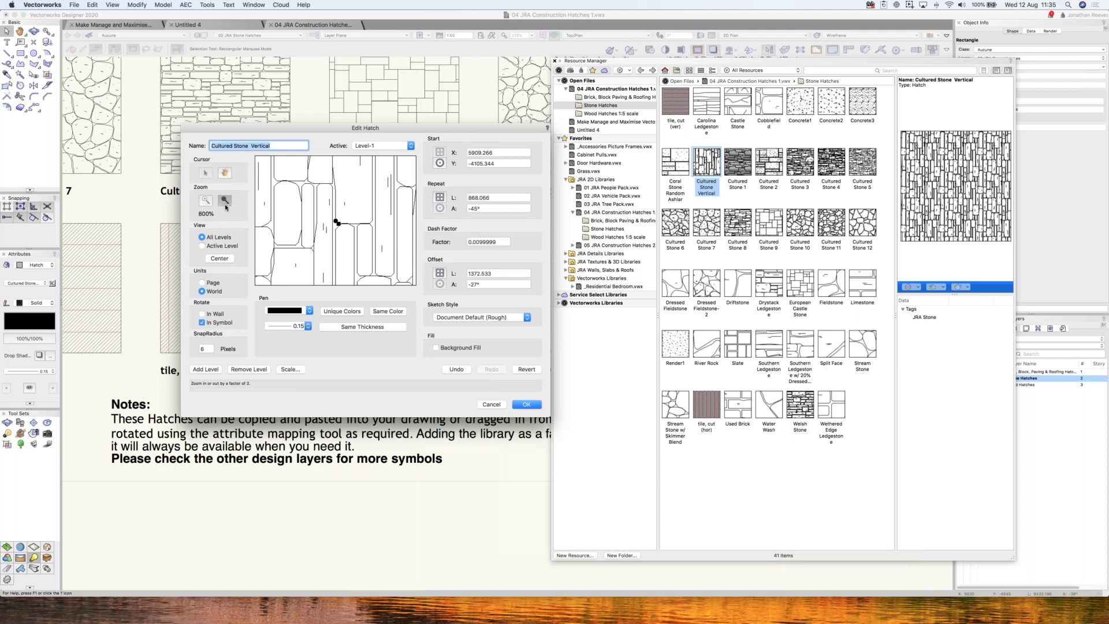
click(224, 201)
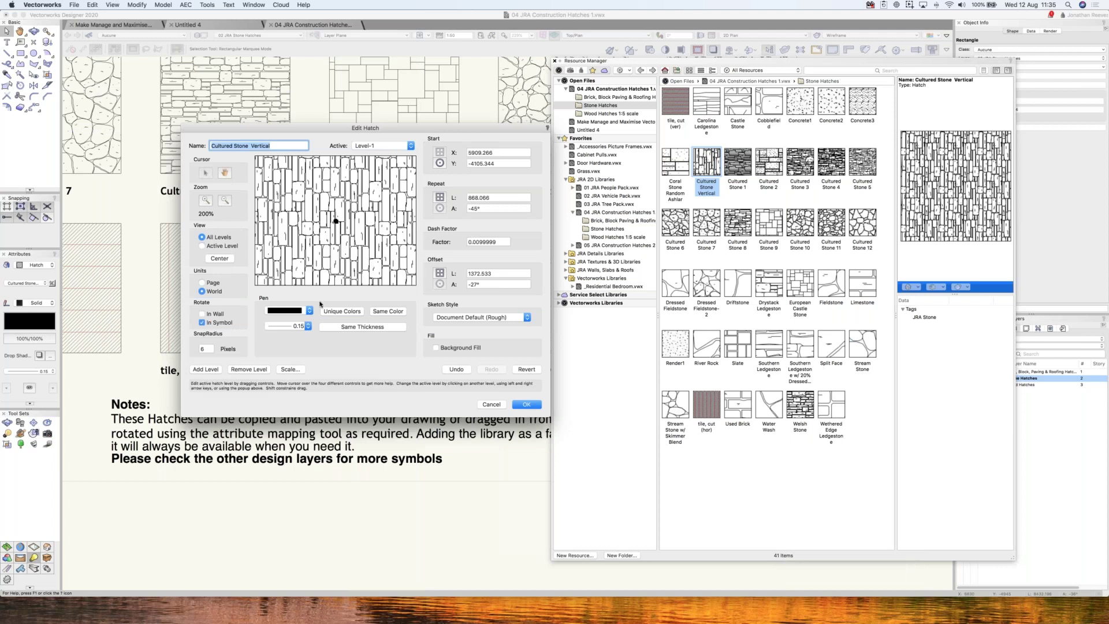
click(436, 349)
click(509, 348)
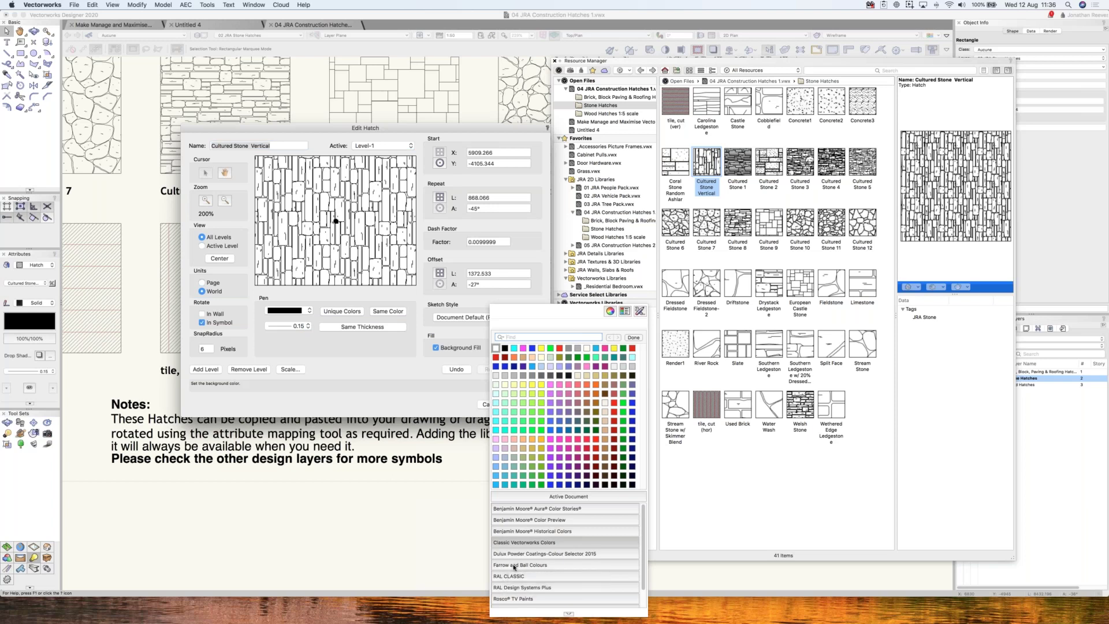
- Load the Farrow and Ball Colours palette and set the background fill to 4 Old White
click(514, 566)
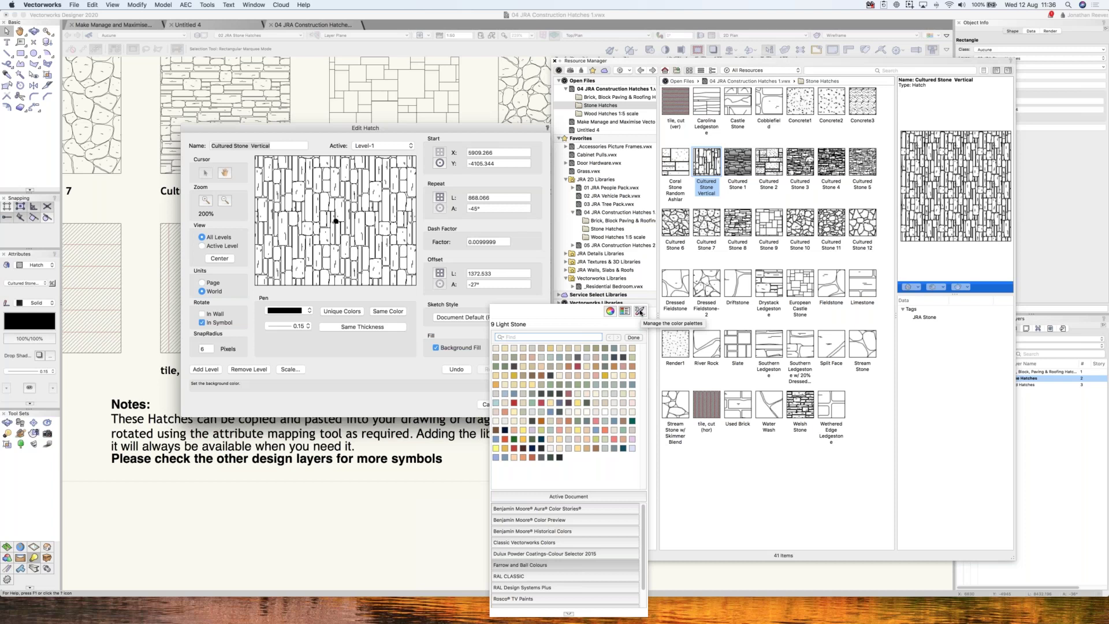
click(639, 311)
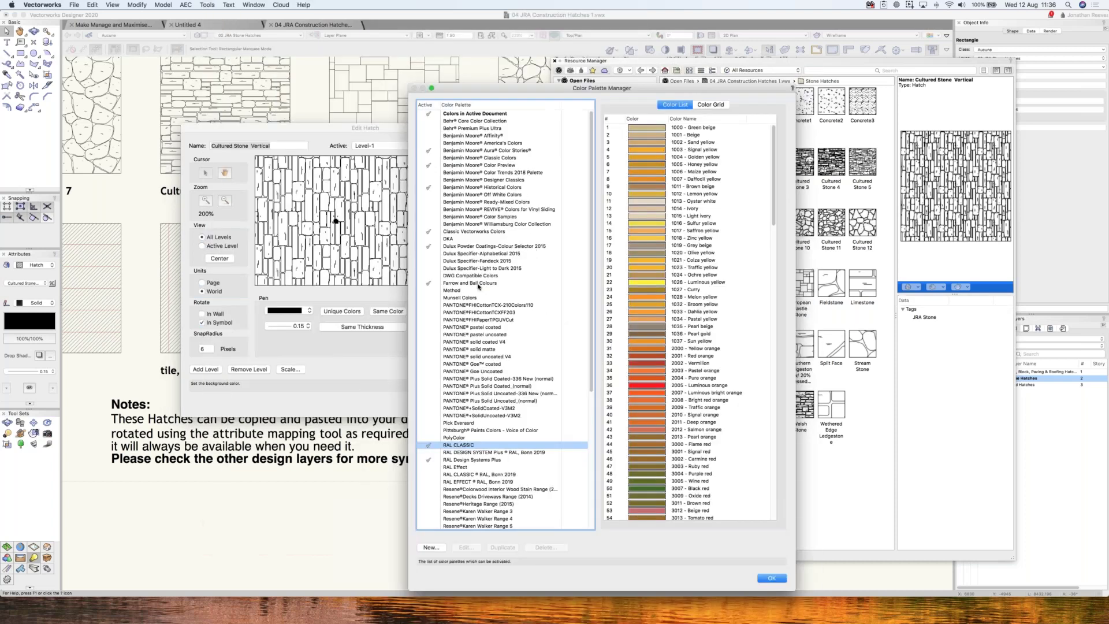
click(452, 285)
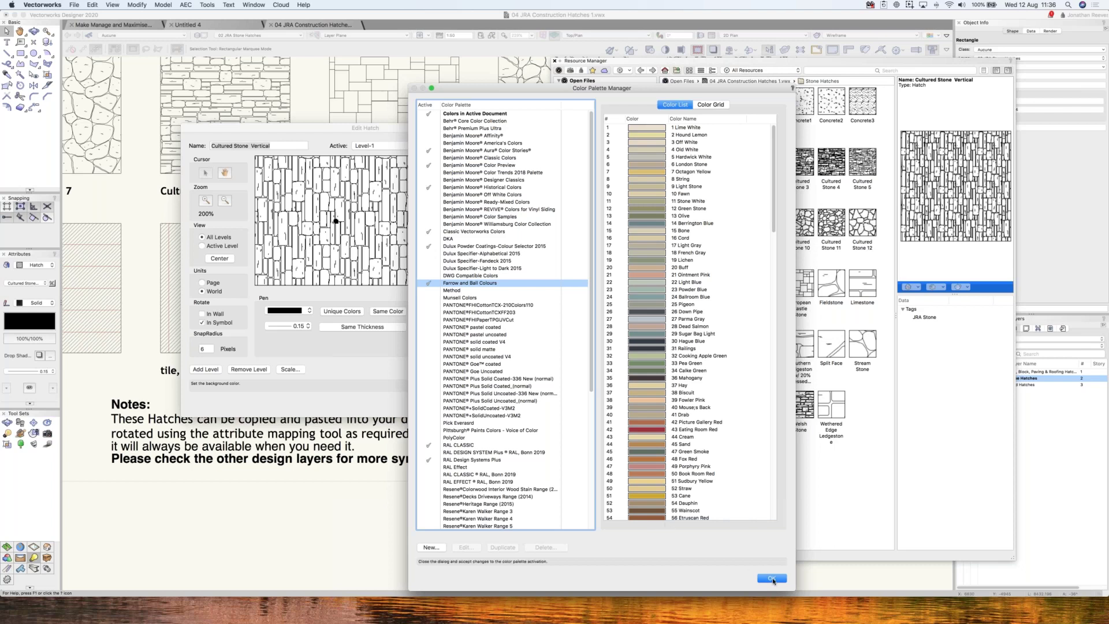
key(Return)
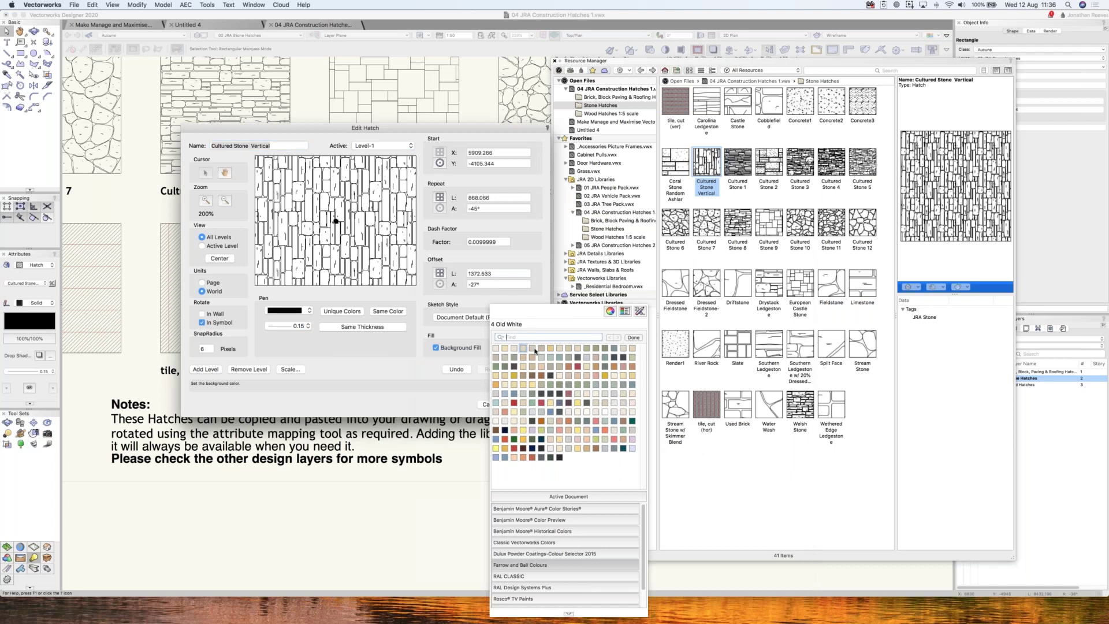
click(523, 349)
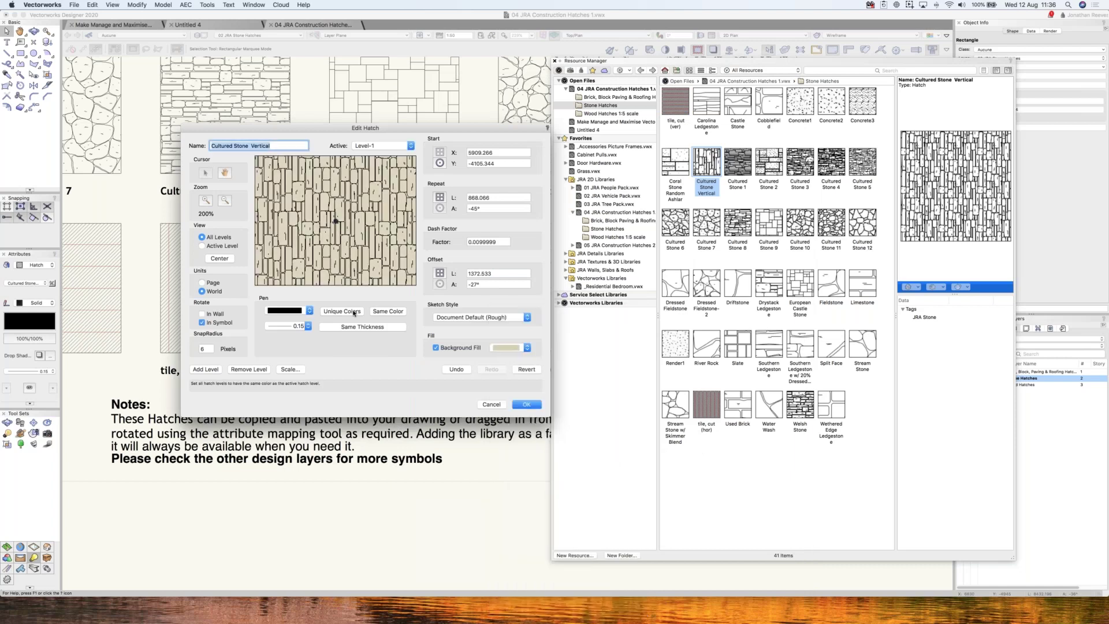
- Try London Stone and Olive line colours on all levels, then choose a tan background and confirm
click(296, 312)
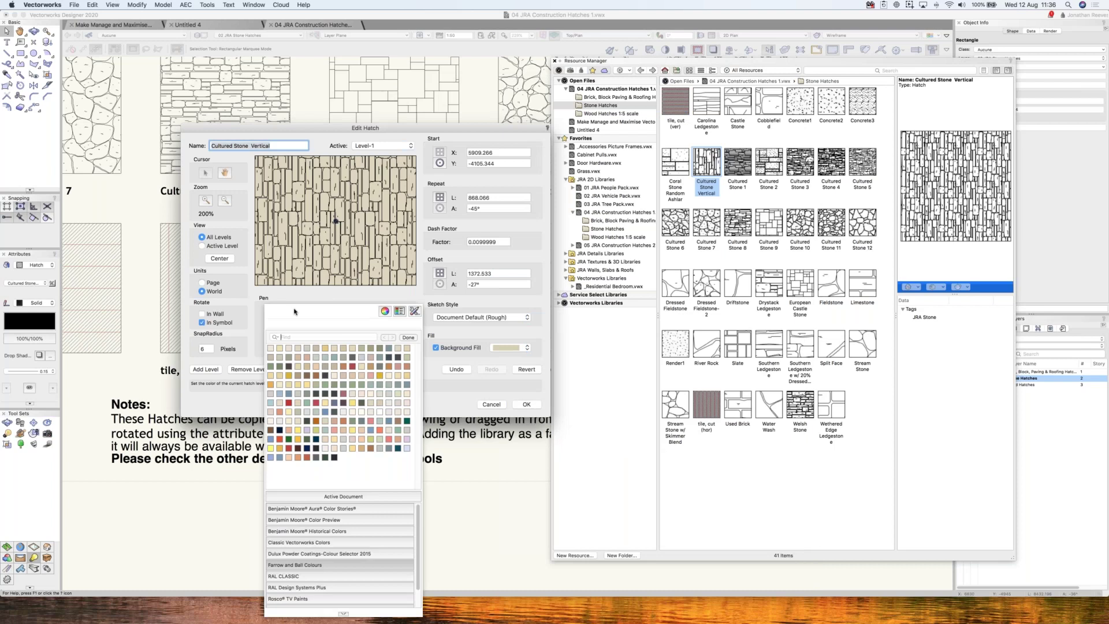
click(316, 349)
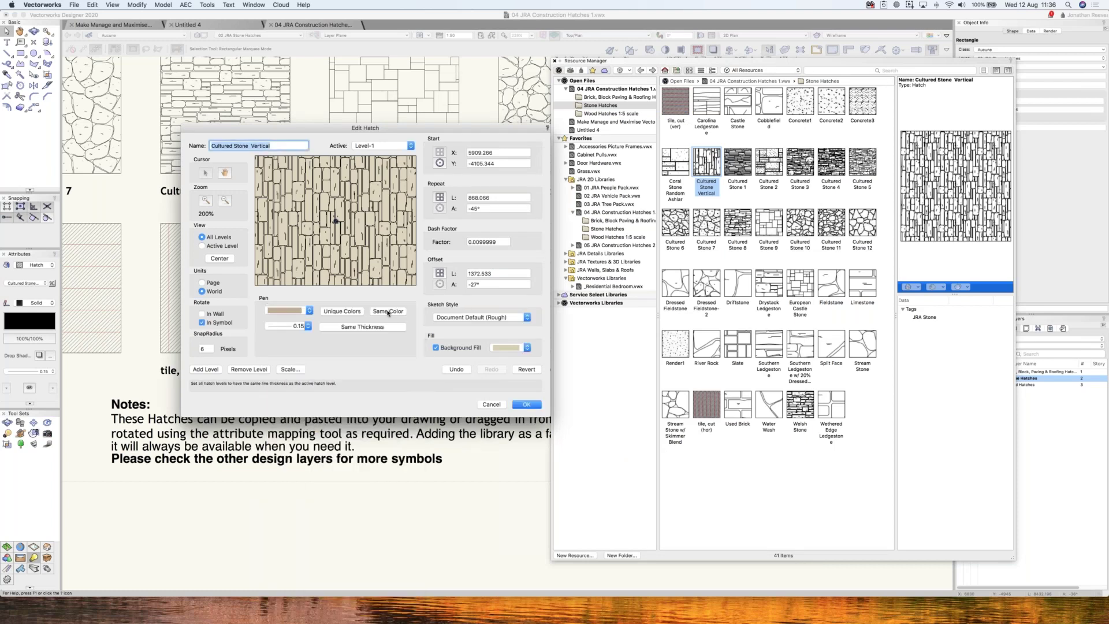
click(306, 313)
click(409, 338)
click(388, 310)
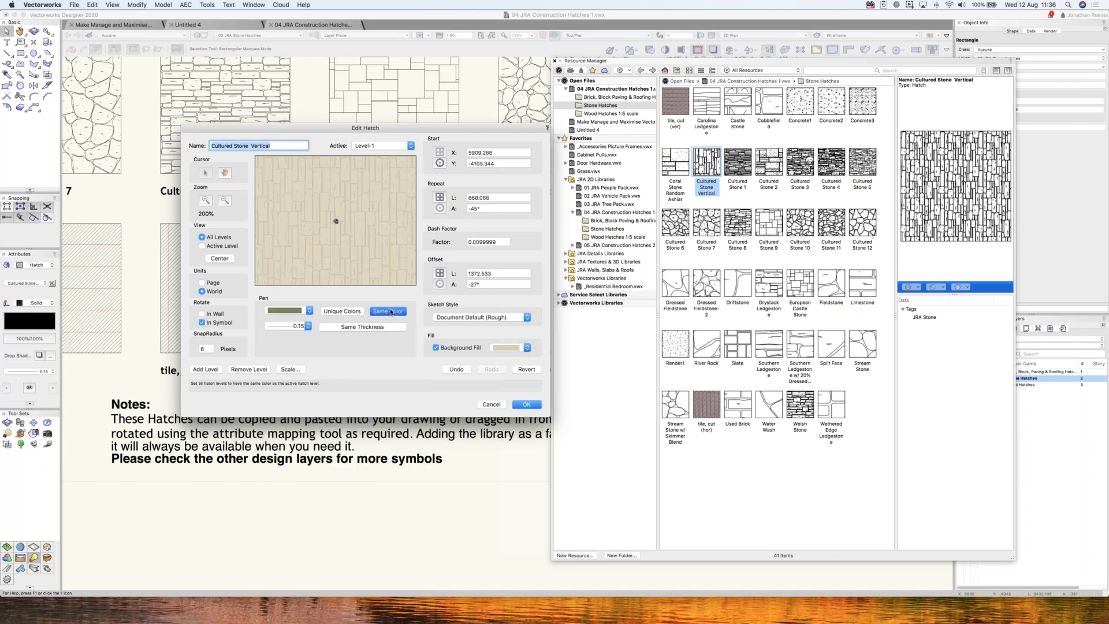
click(305, 312)
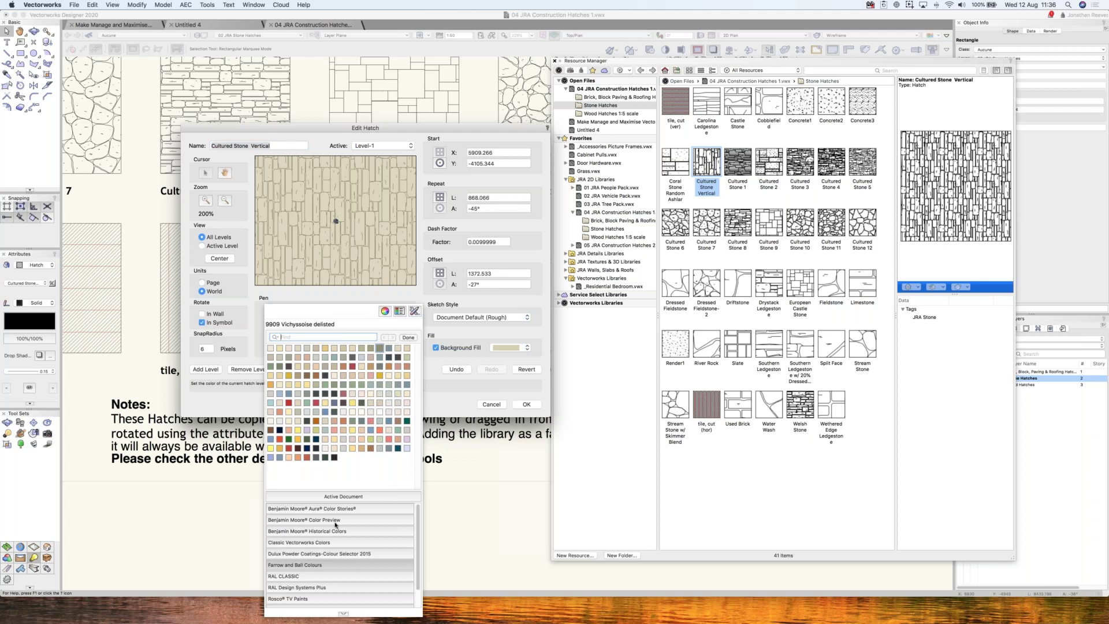
click(525, 406)
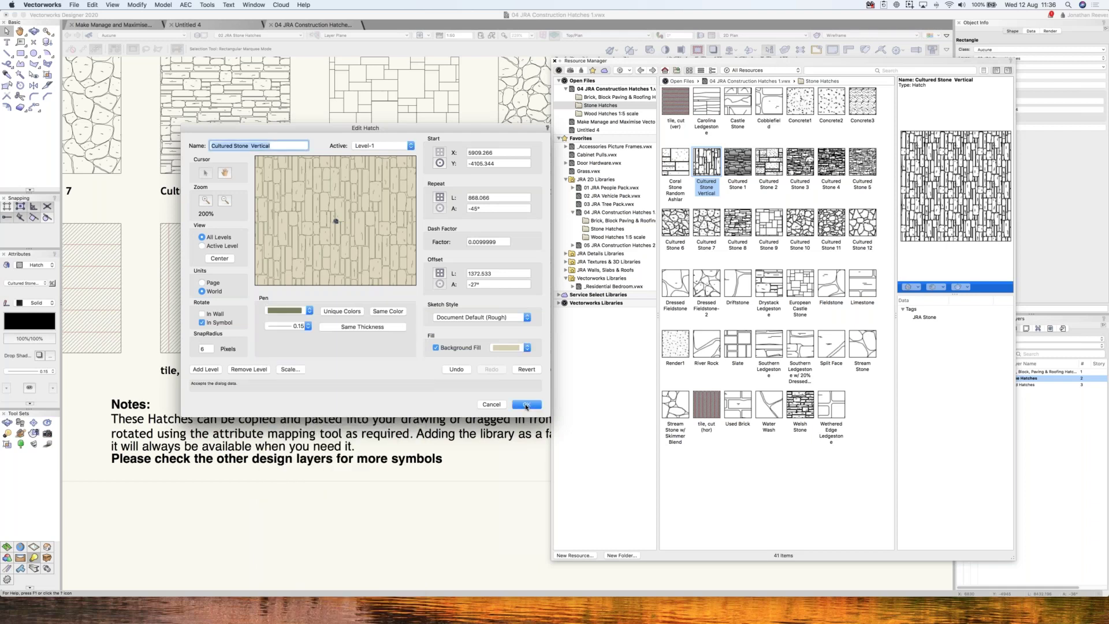
click(526, 406)
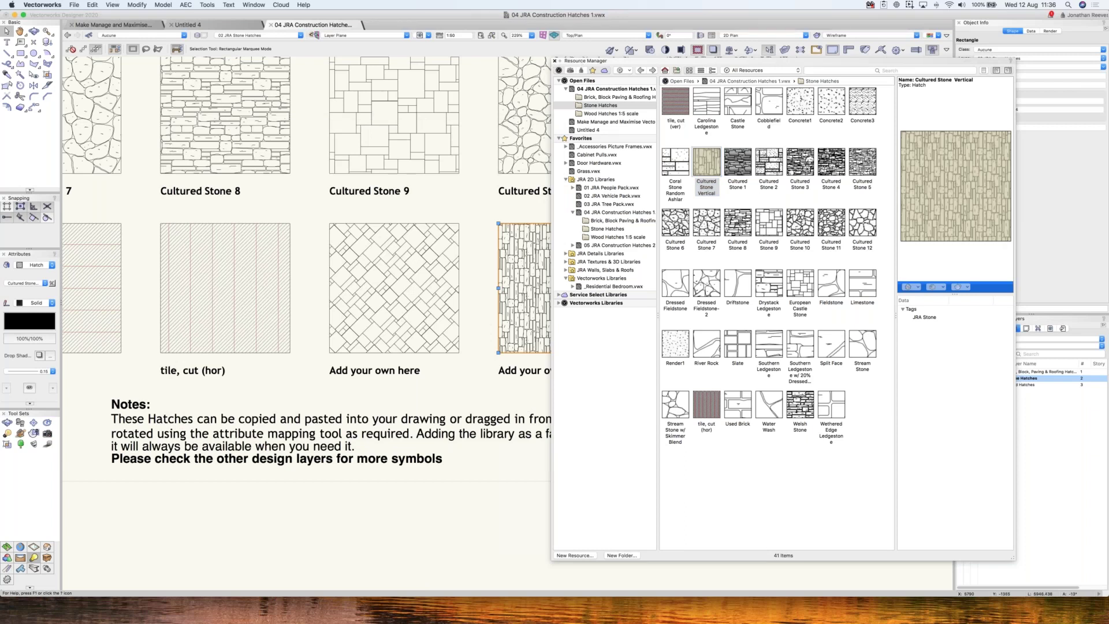
- Apply Cultured Stone Vertical to the selected square and zoom in on the tan hatch
click(555, 60)
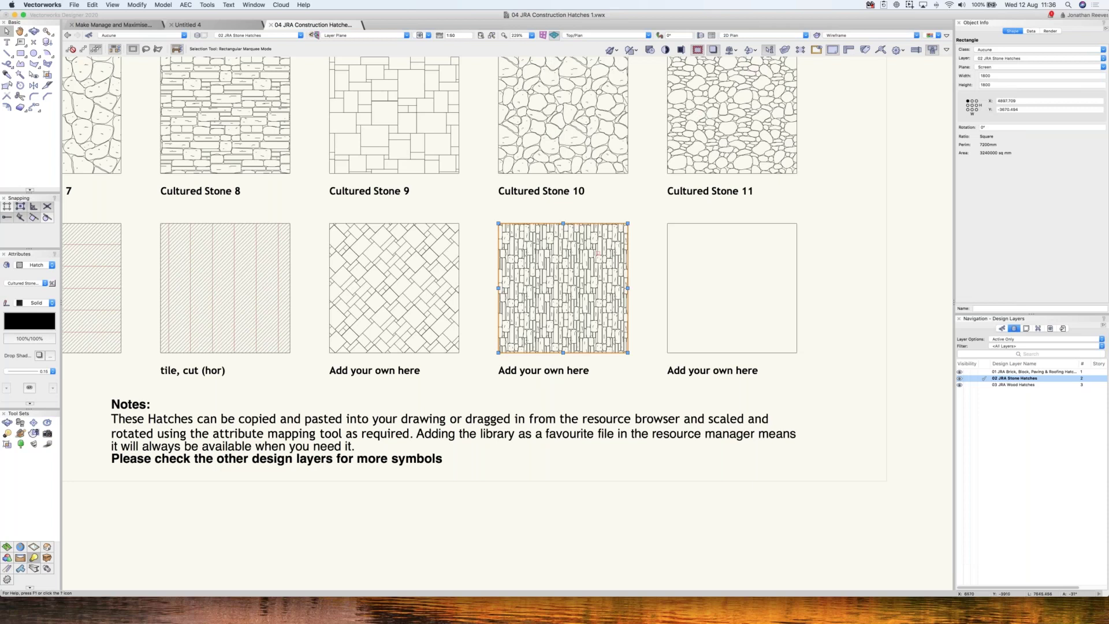
key(super+r)
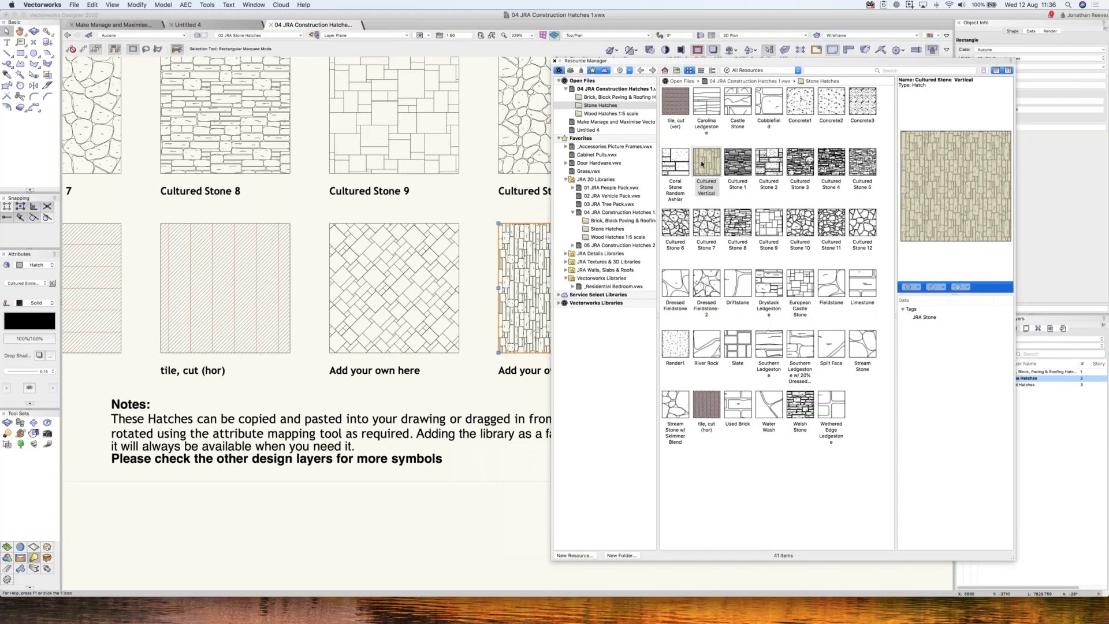
double_click(706, 153)
key(super+r)
click(635, 246)
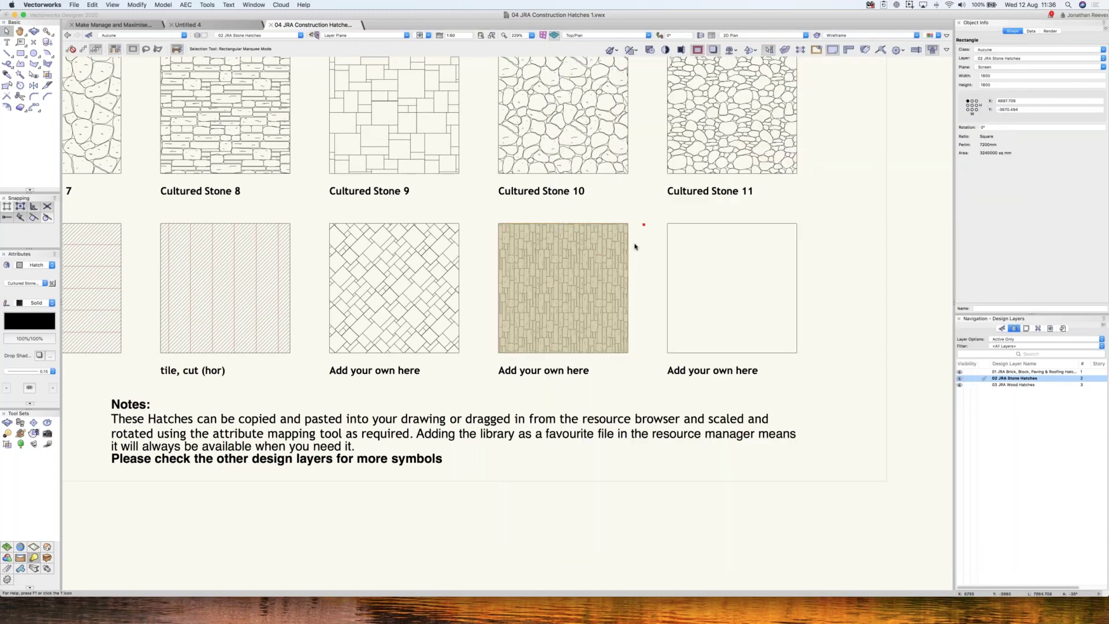
key(super+6)
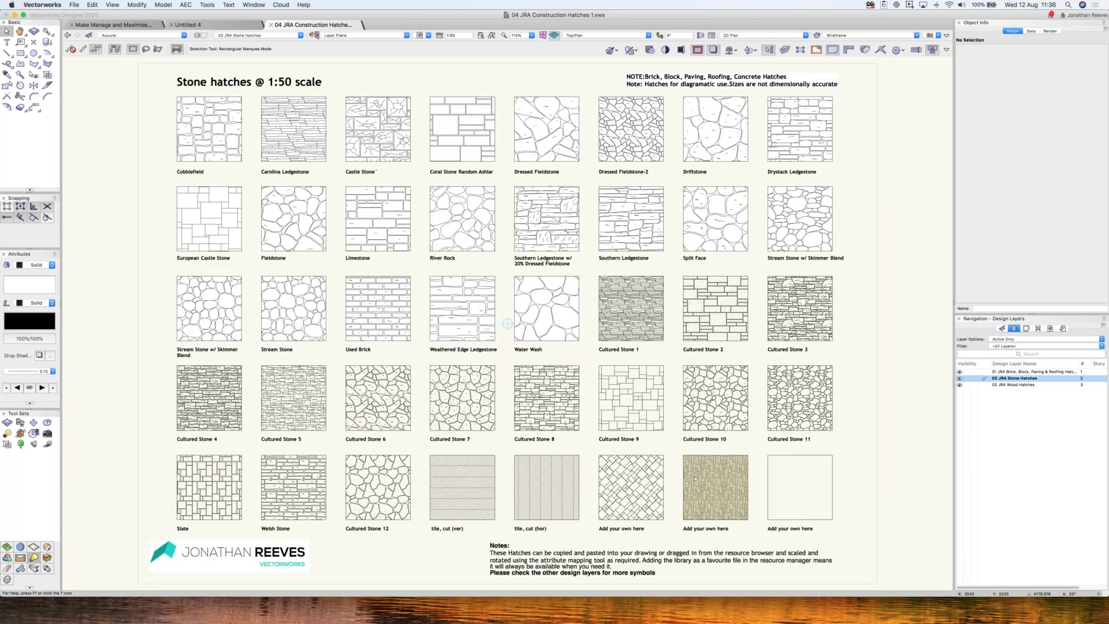
drag(843, 550, 657, 382)
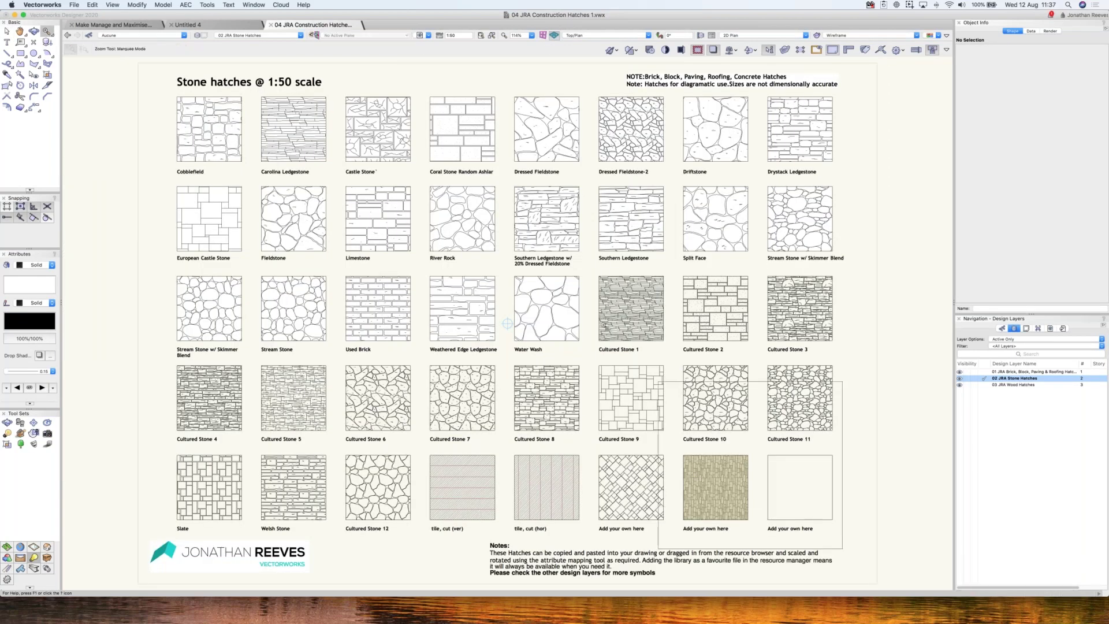
click(716, 488)
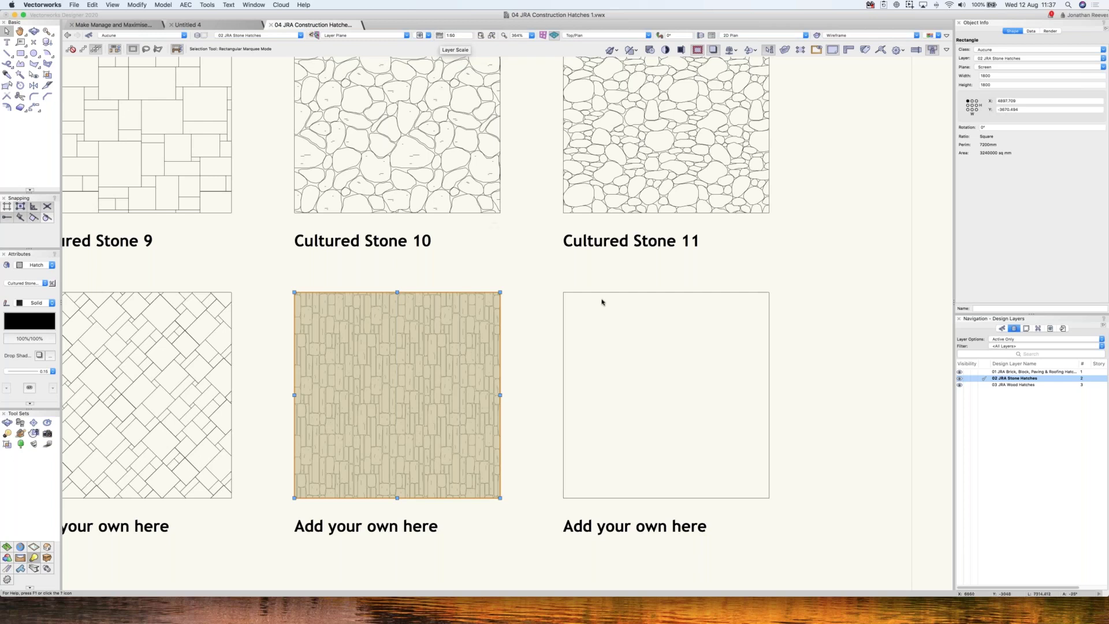
- Open and cancel Cultured Stone Vertical's settings, then open the Limestone hatch for editing
key(super+r)
right_click(706, 155)
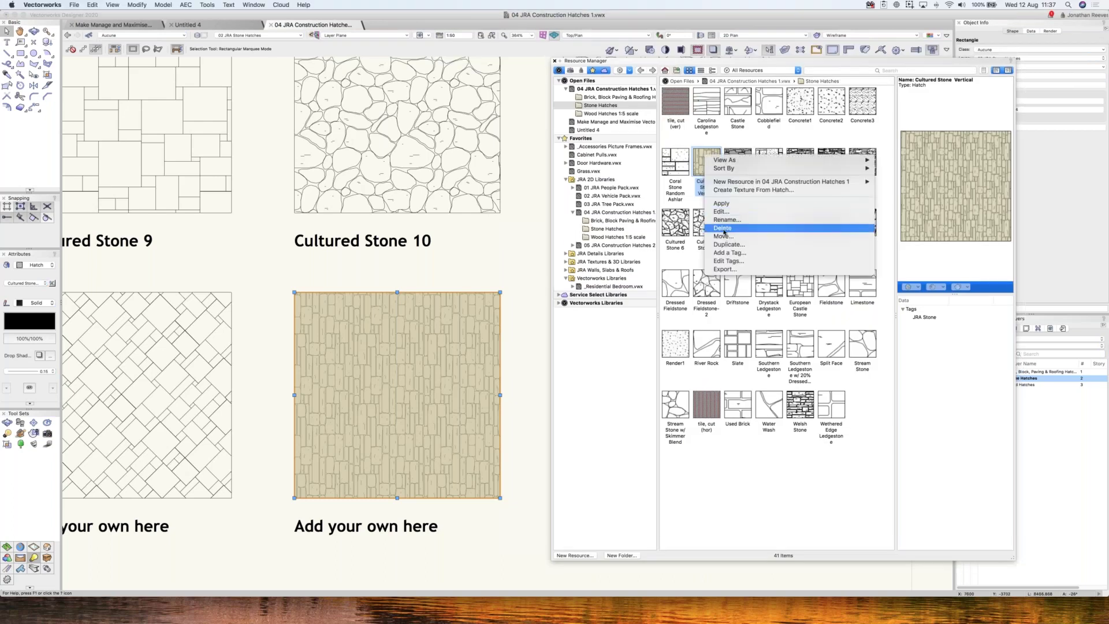
click(722, 211)
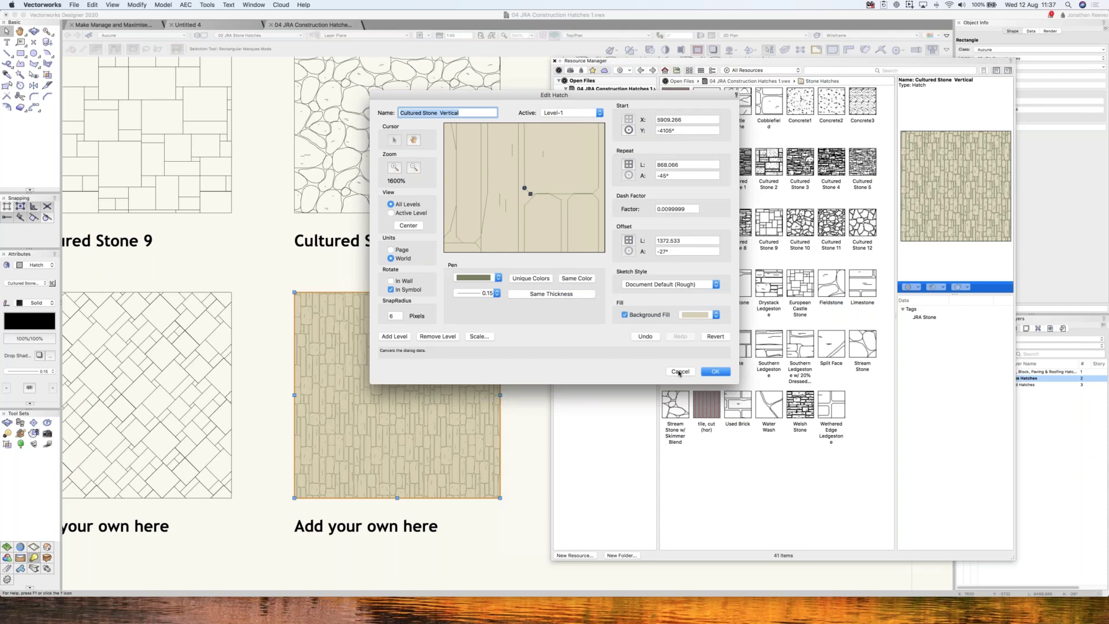
click(679, 372)
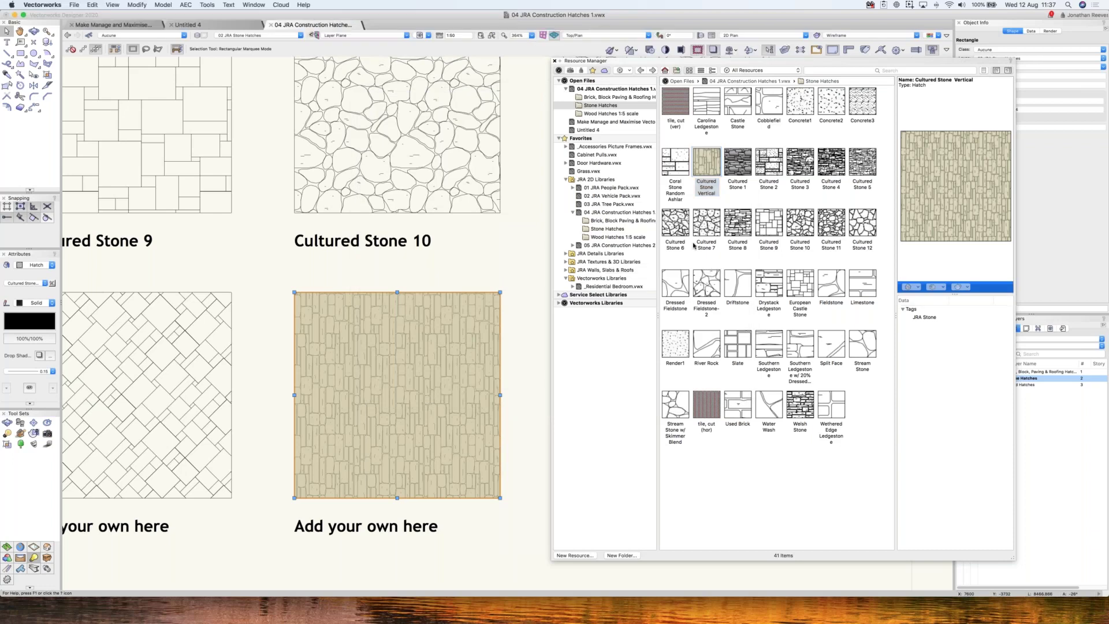
right_click(862, 281)
click(876, 335)
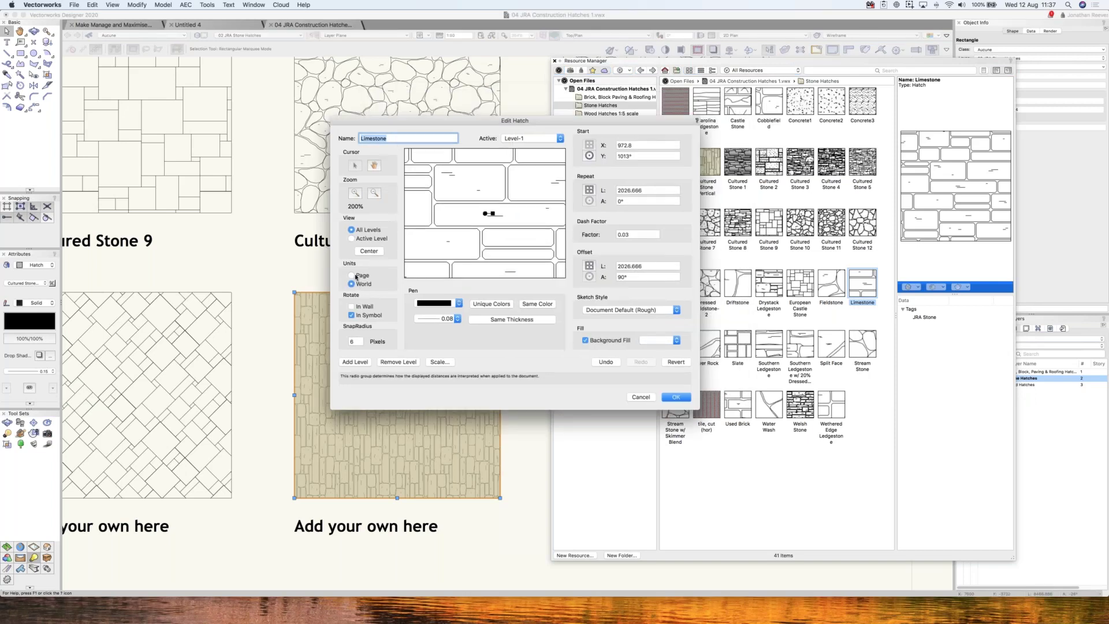
- Compare the Limestone hatch's values in World and Page units, then cancel without changes
click(352, 283)
click(352, 275)
click(352, 284)
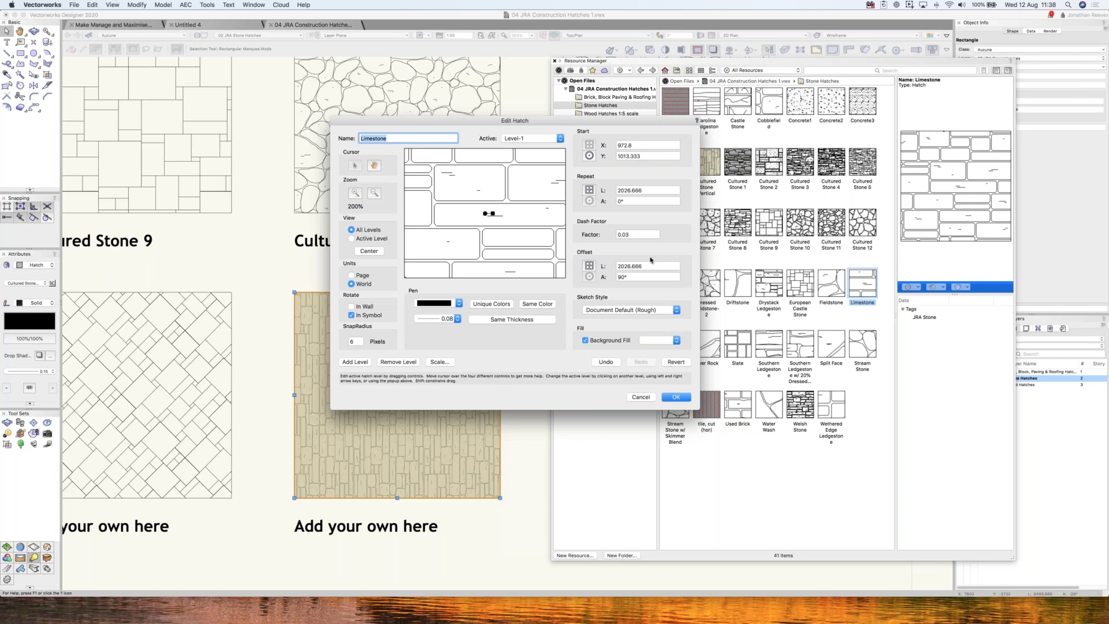
click(352, 275)
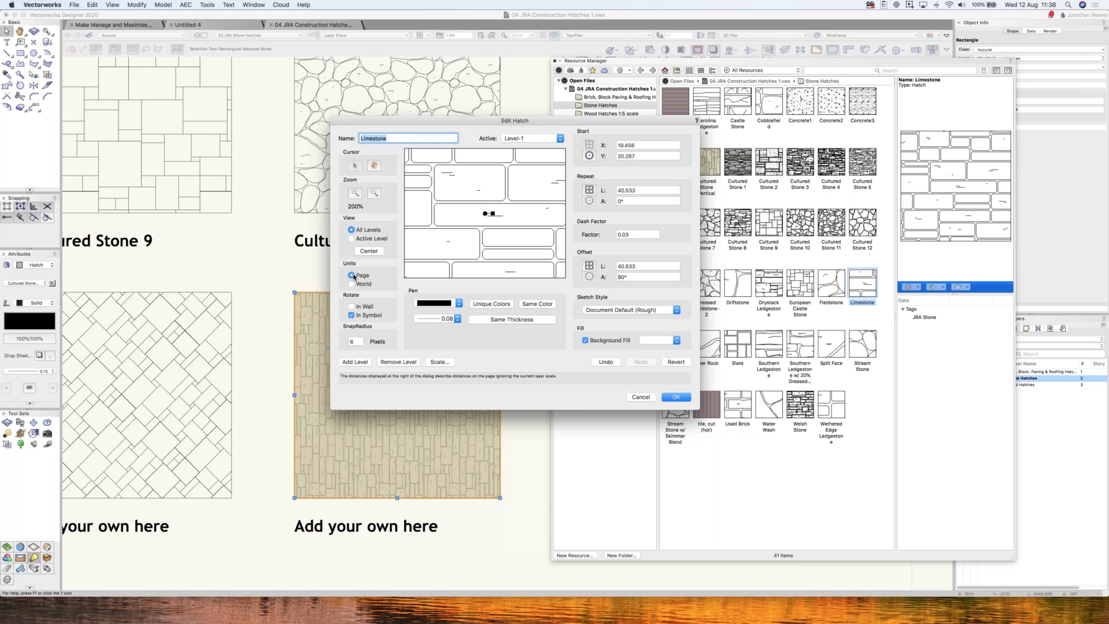
click(641, 396)
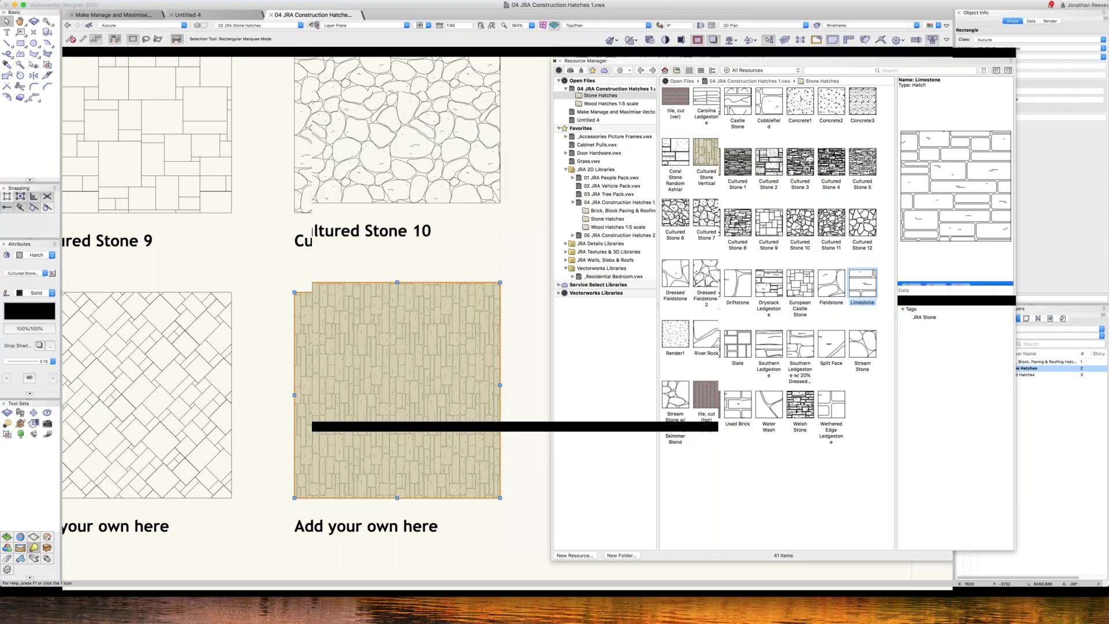
- Zoom out and switch to the Brick, Block Paving & Roofing Hatches sheet
key(super+r)
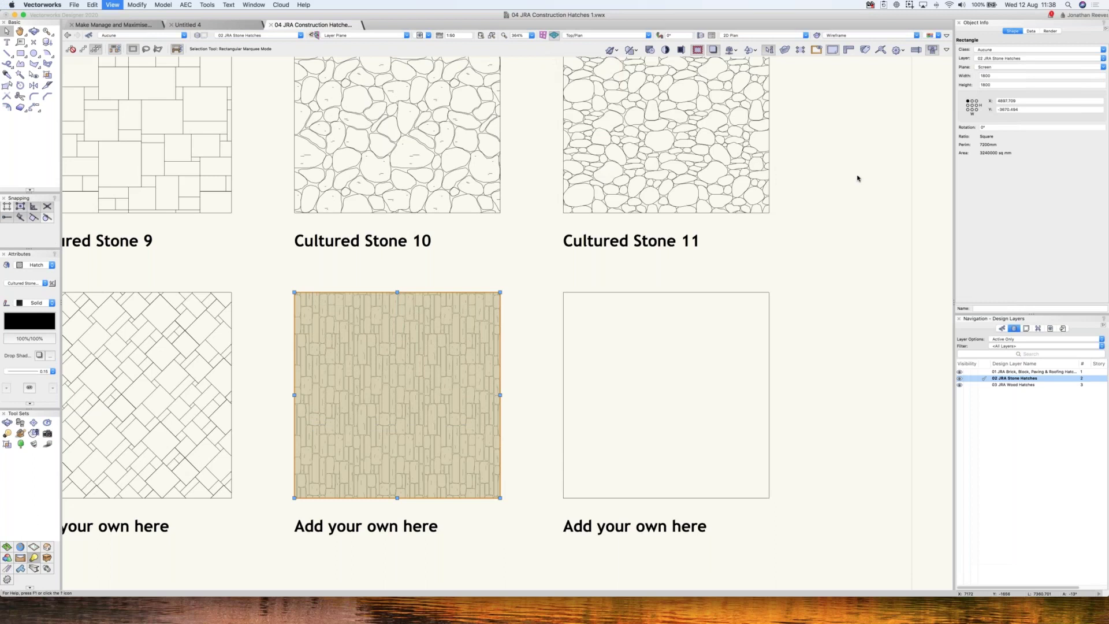
key(super+4)
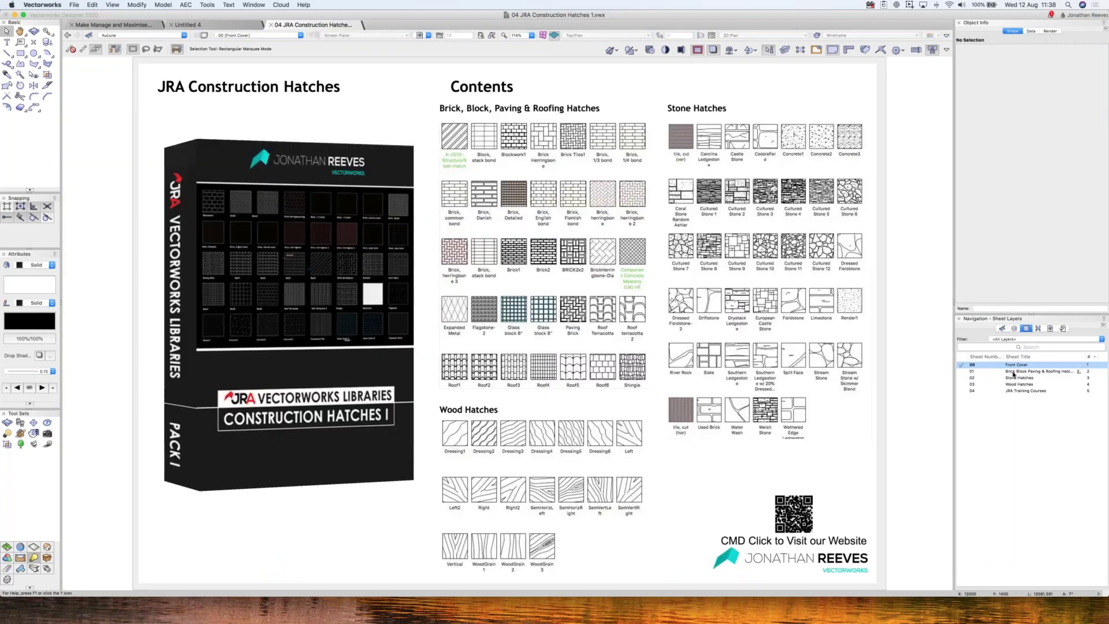
double_click(1013, 373)
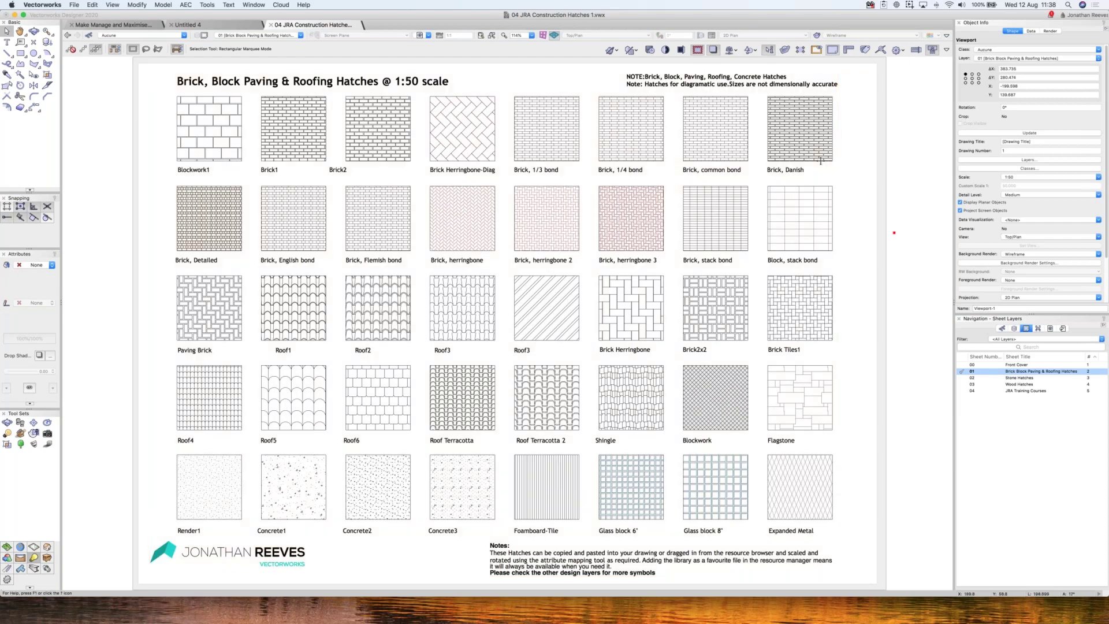
- Preview the viewport's hatch line scale at 2, then restore it to 1 and cancel
key(super+a)
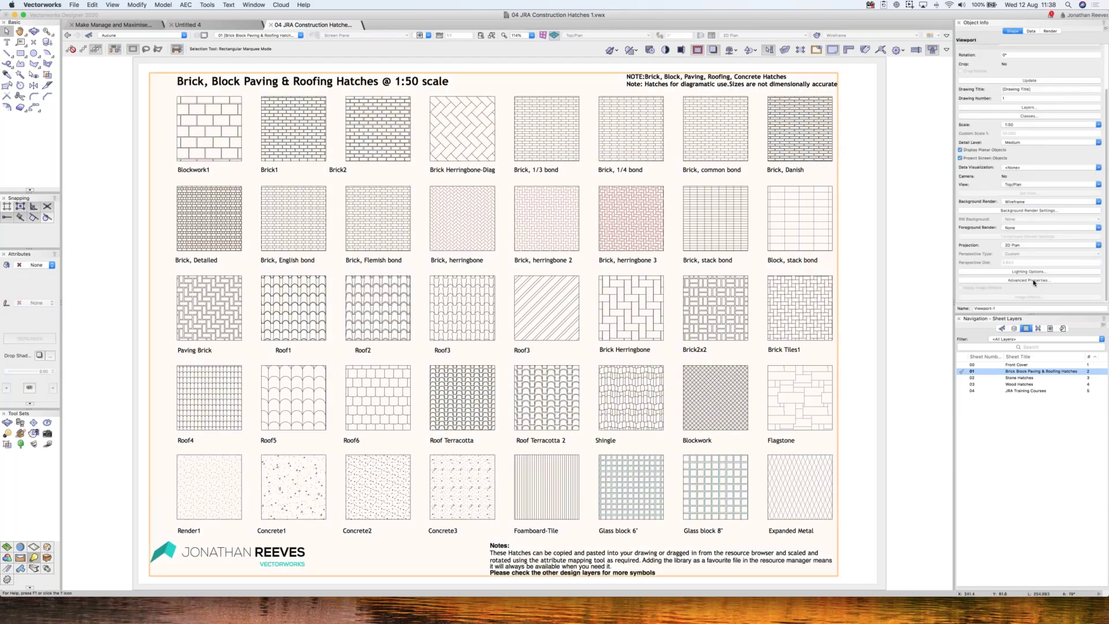
click(1008, 281)
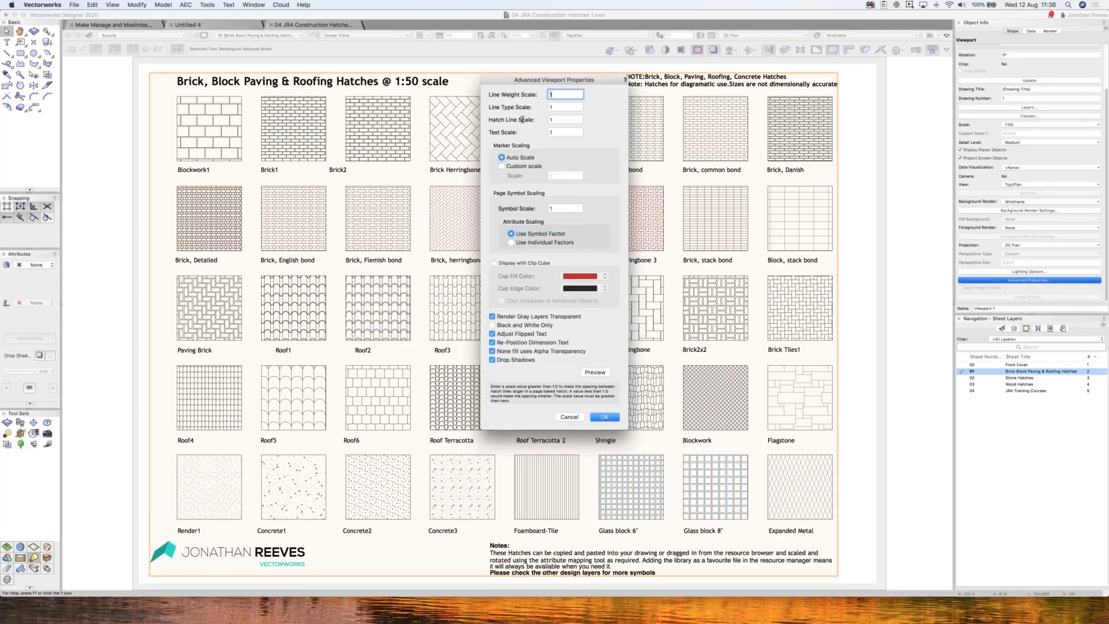
key(Tab)
key(Tab)
text(2)
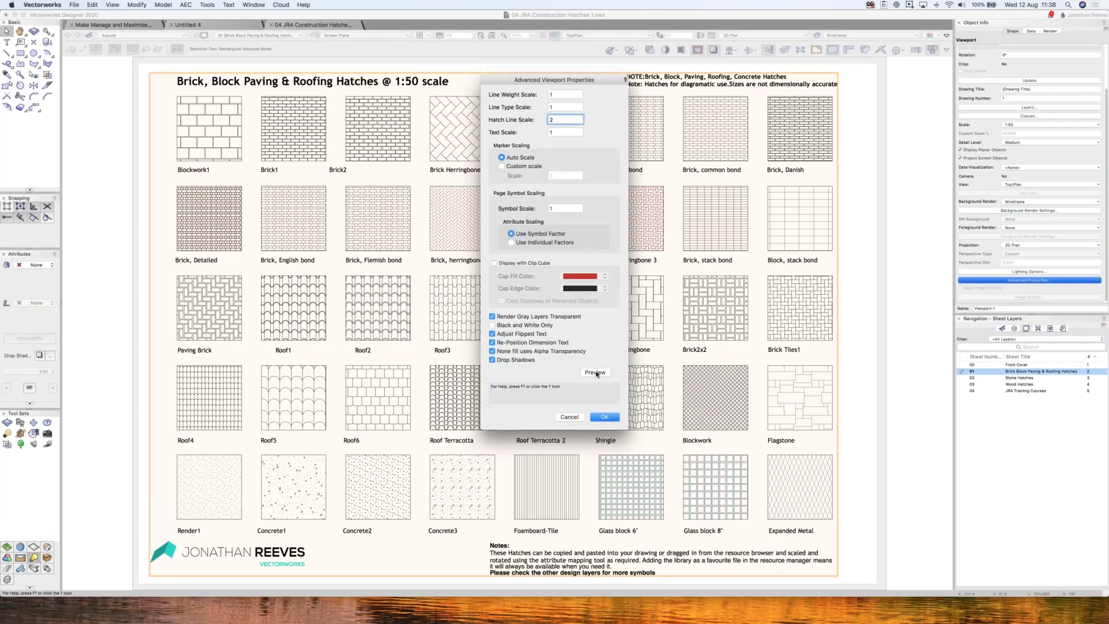
click(596, 373)
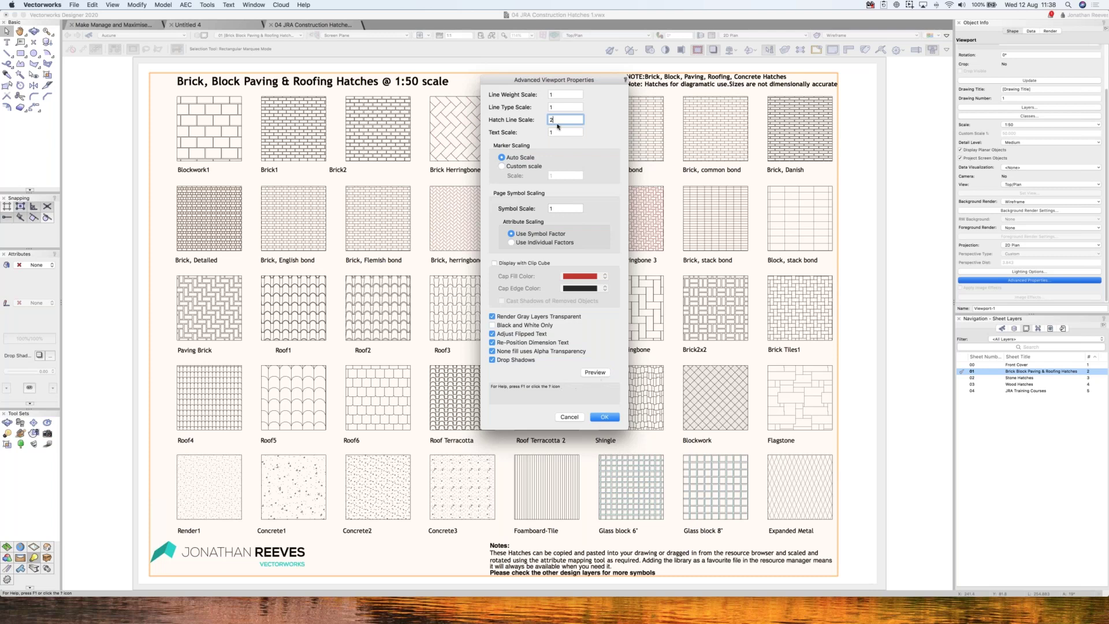
key(BackSpace)
text(1)
key(shift+Tab)
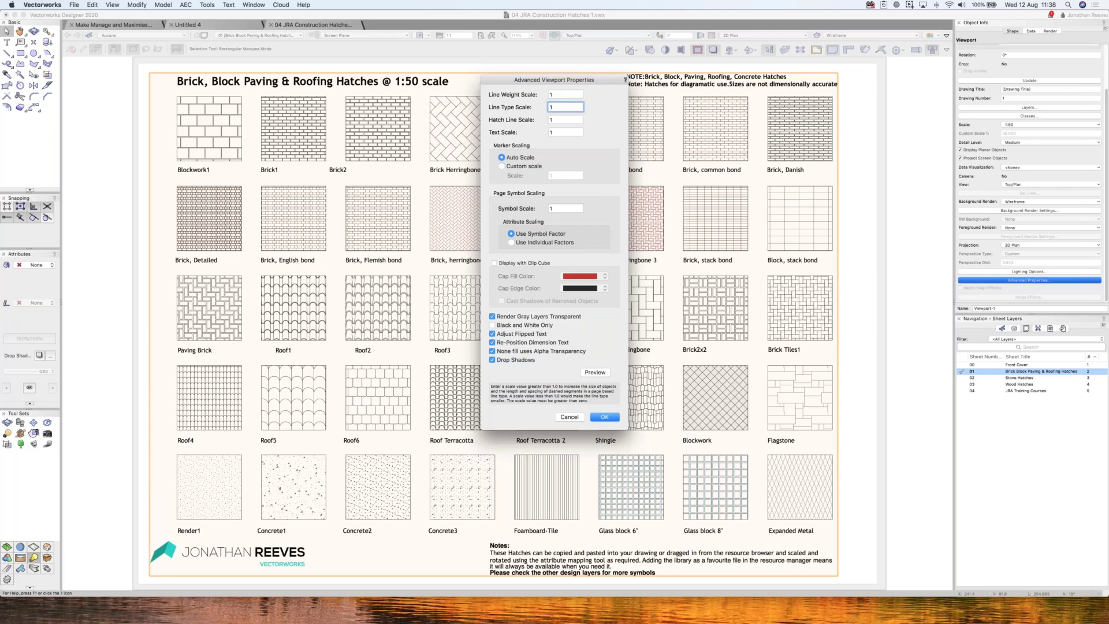
click(576, 418)
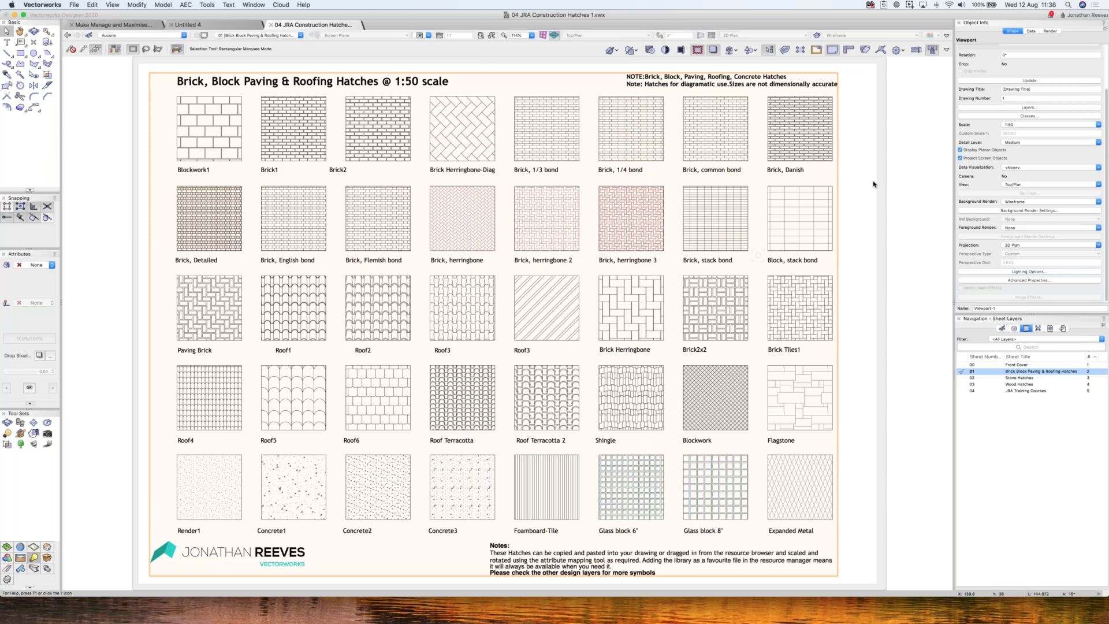
- Pass through sheet 02 Stone Hatches to sheet 03 Wood Hatches and select its viewport
click(917, 254)
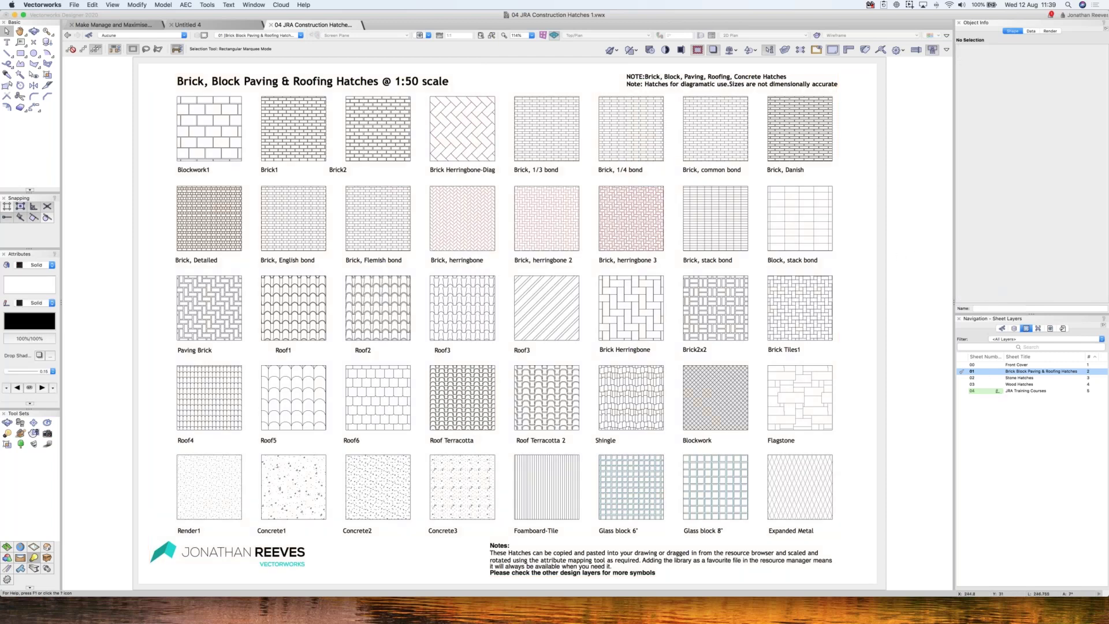
double_click(1018, 378)
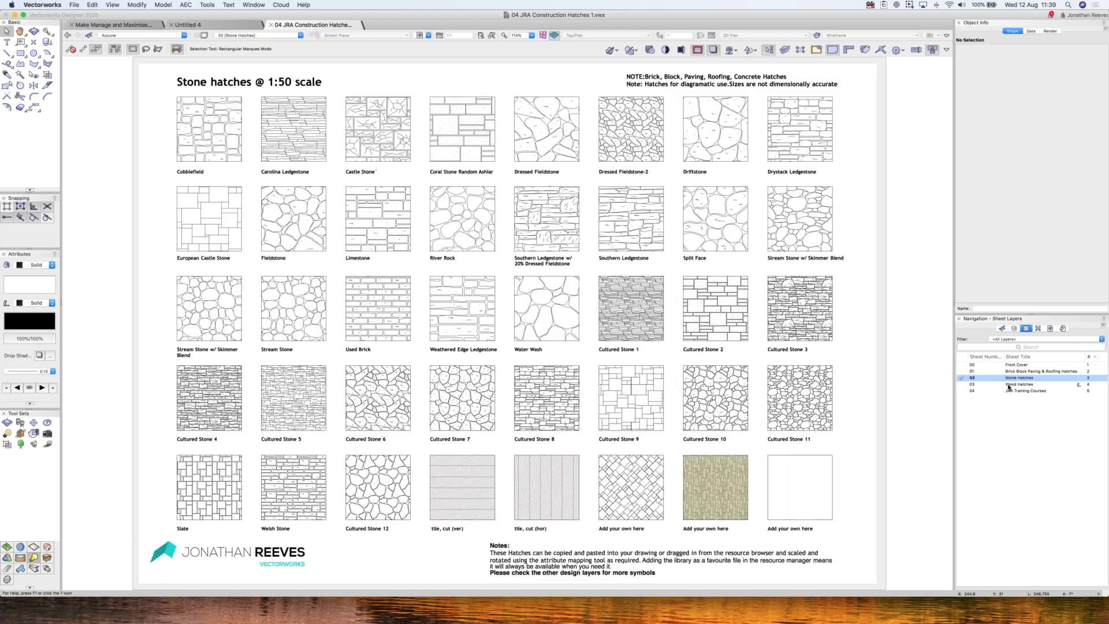
click(1008, 384)
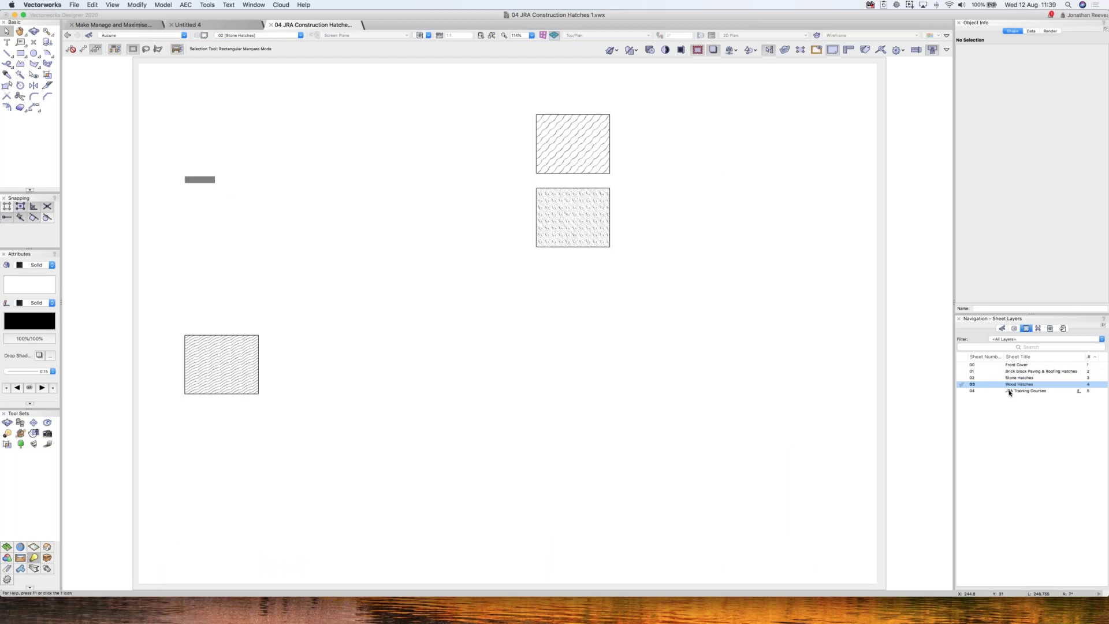
click(1010, 392)
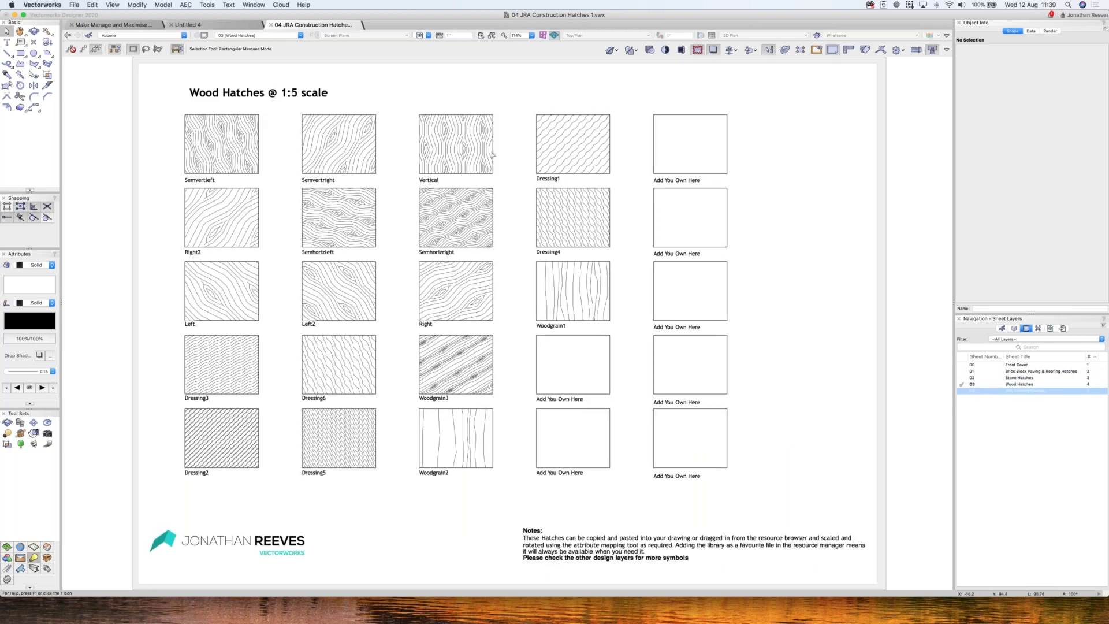
click(354, 102)
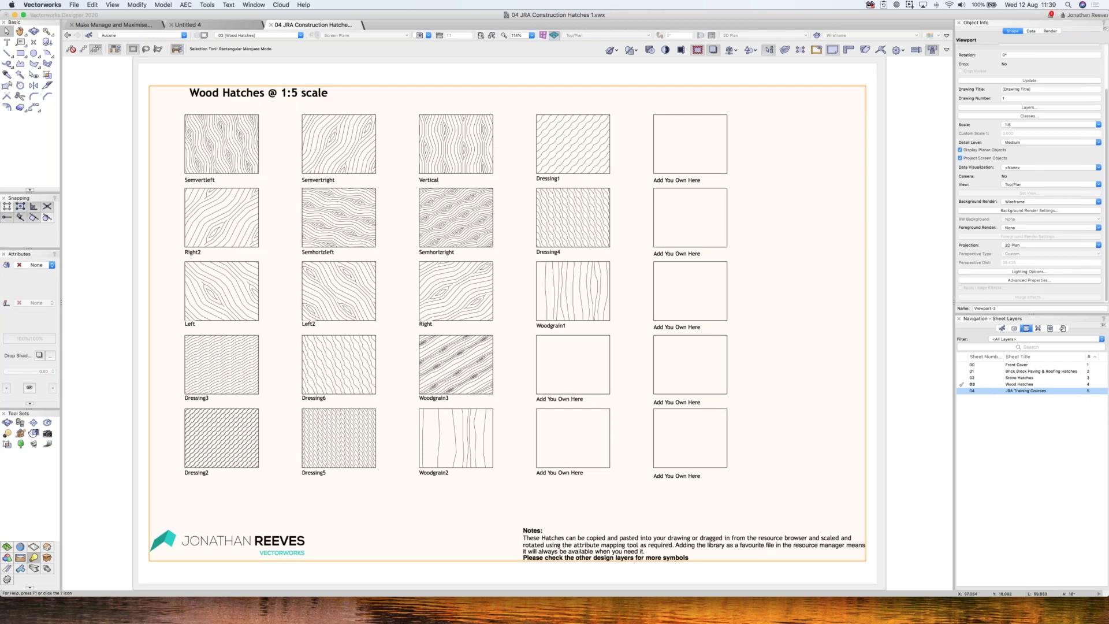
- Enter the viewport's design layer and copy Woodgrain1's hatch onto the empty box below it
double_click(521, 201)
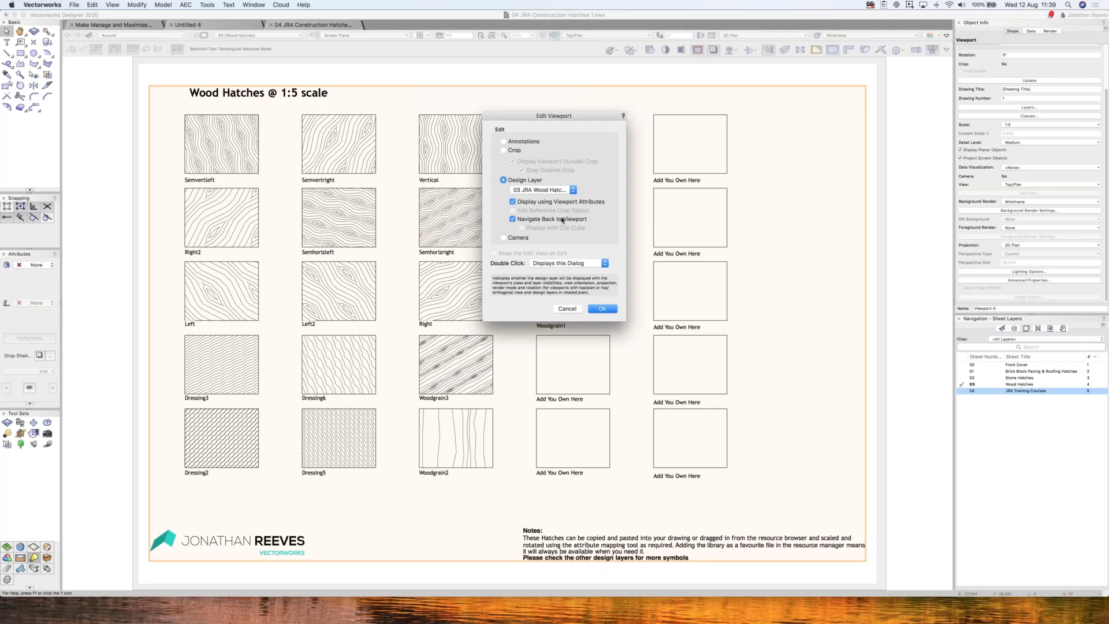
key(Return)
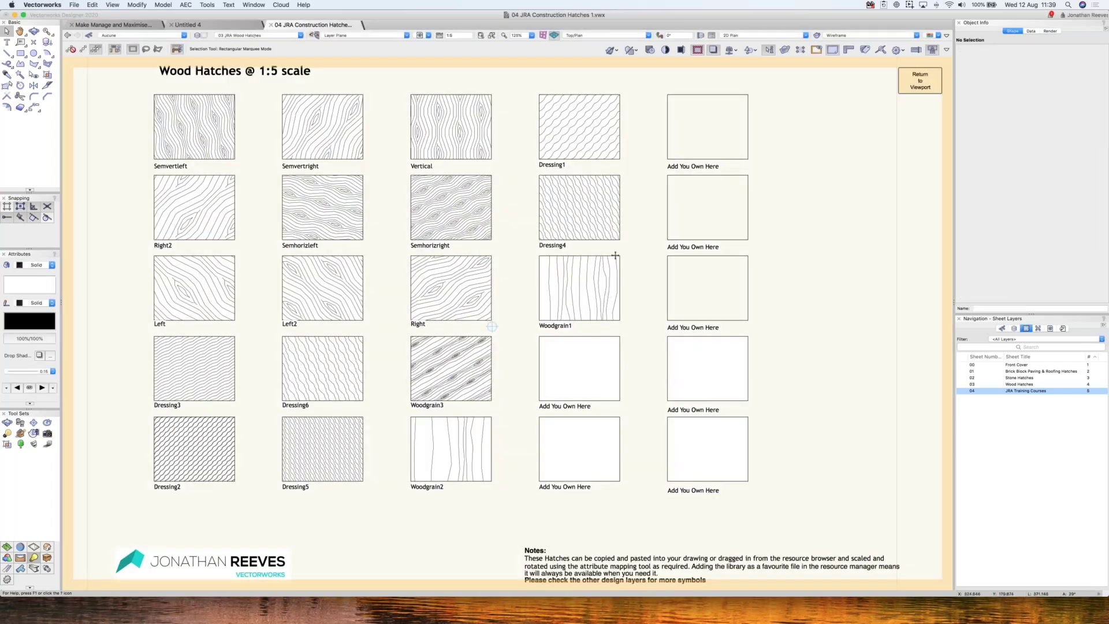
click(615, 255)
key(i)
alt+click(580, 368)
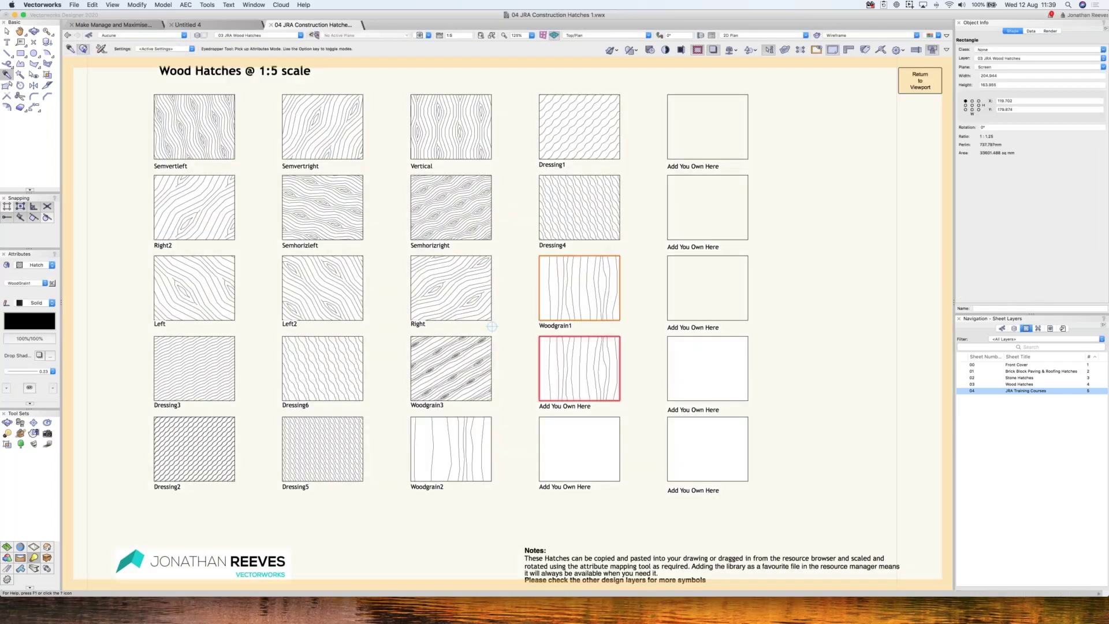
key(x)
- Make the box's woodgrain hatch denser and diagonal, then return to the Wood Hatches sheet
click(580, 368)
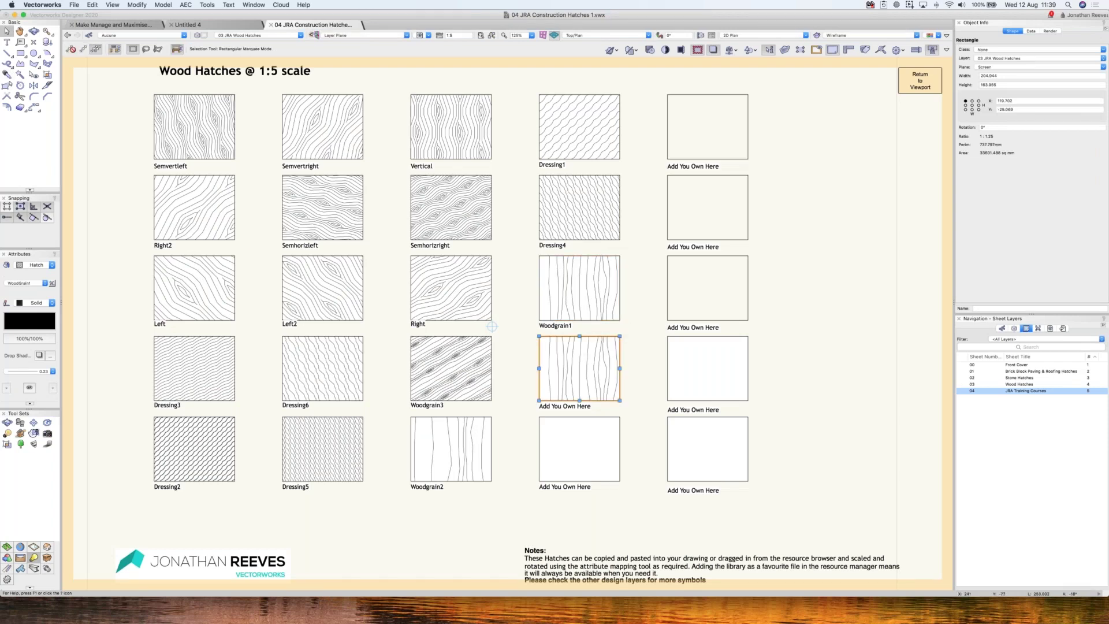
key(g)
drag(620, 337, 586, 336)
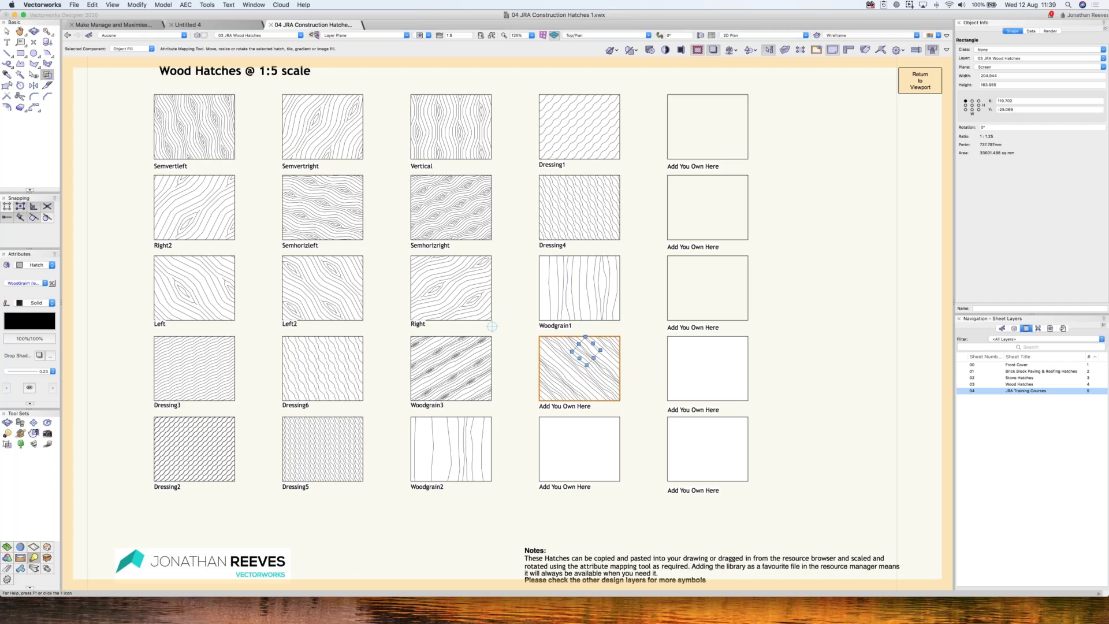
click(585, 374)
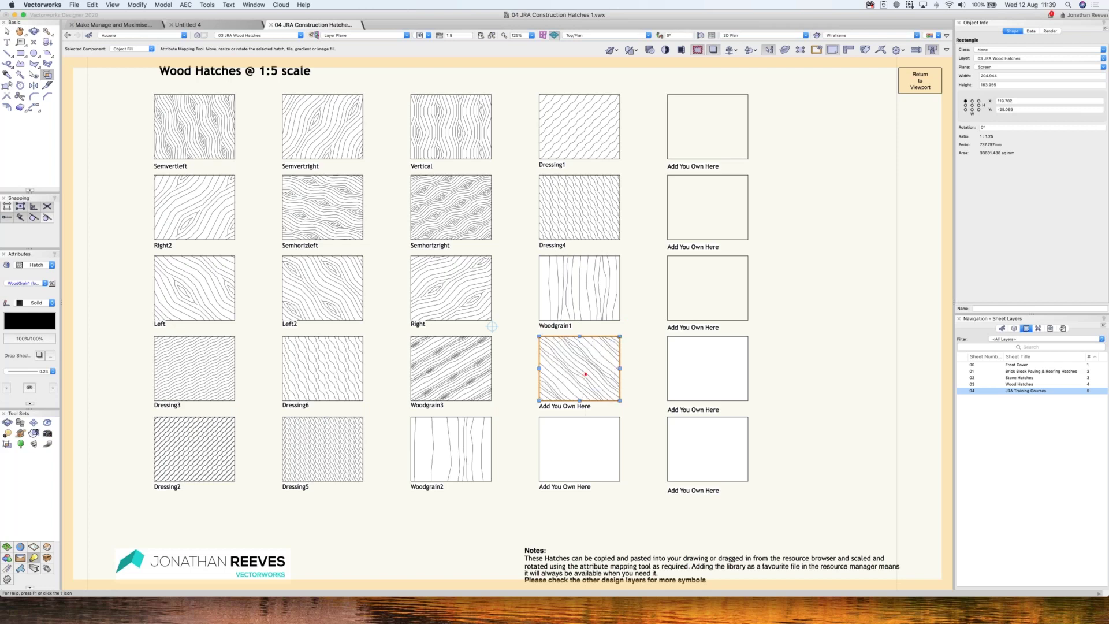
key(x)
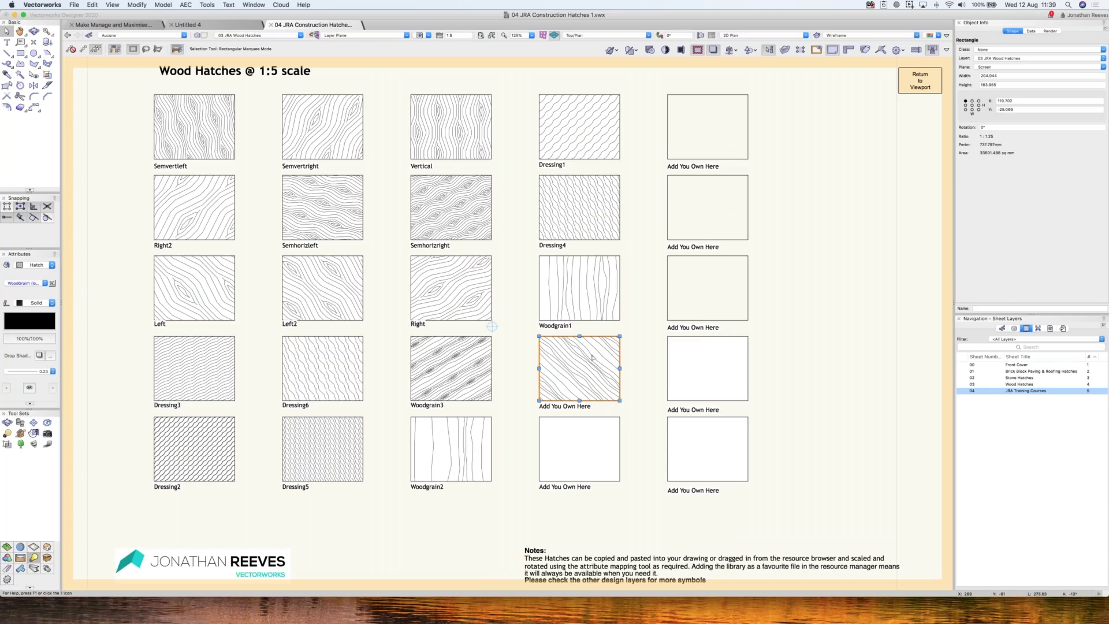
click(919, 87)
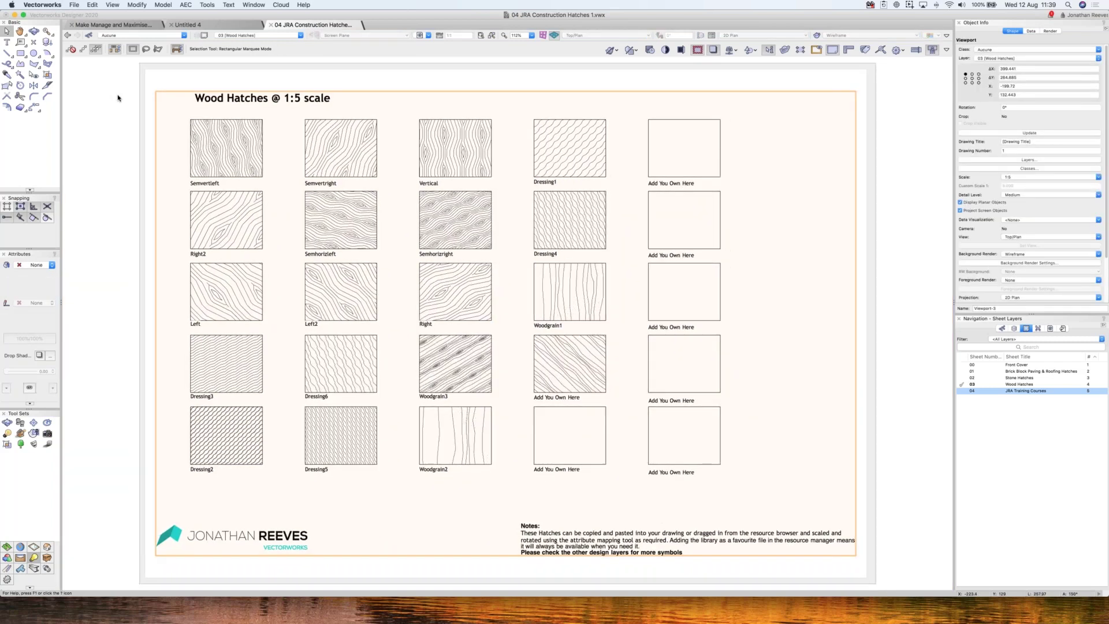
click(132, 98)
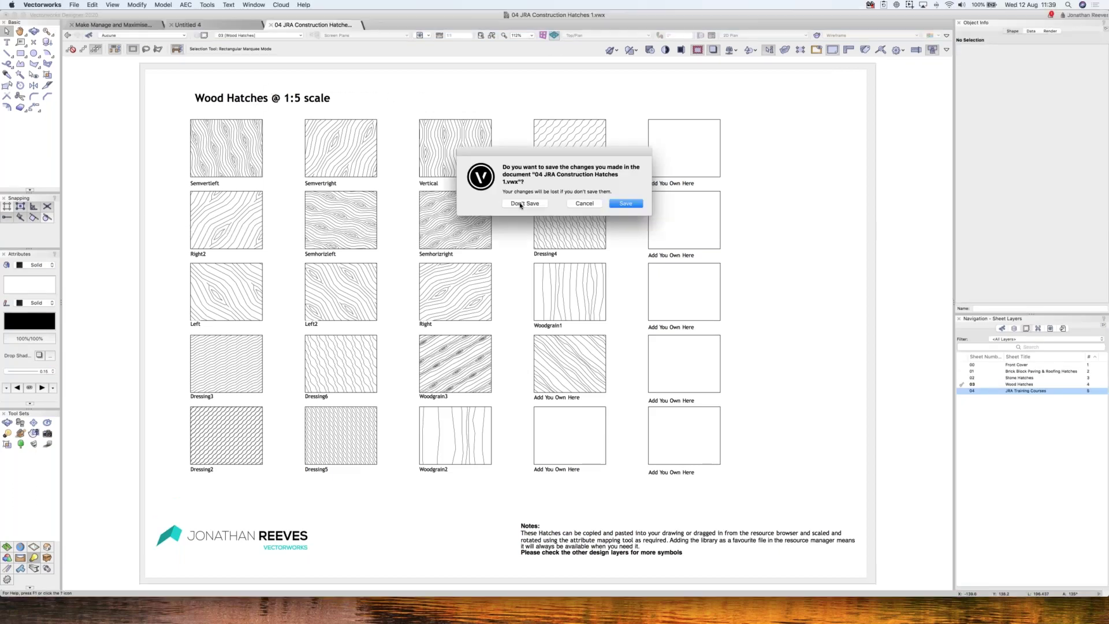
- Close the hatches document without saving and browse the 05 JRA Construction Hatches 2 library
click(524, 203)
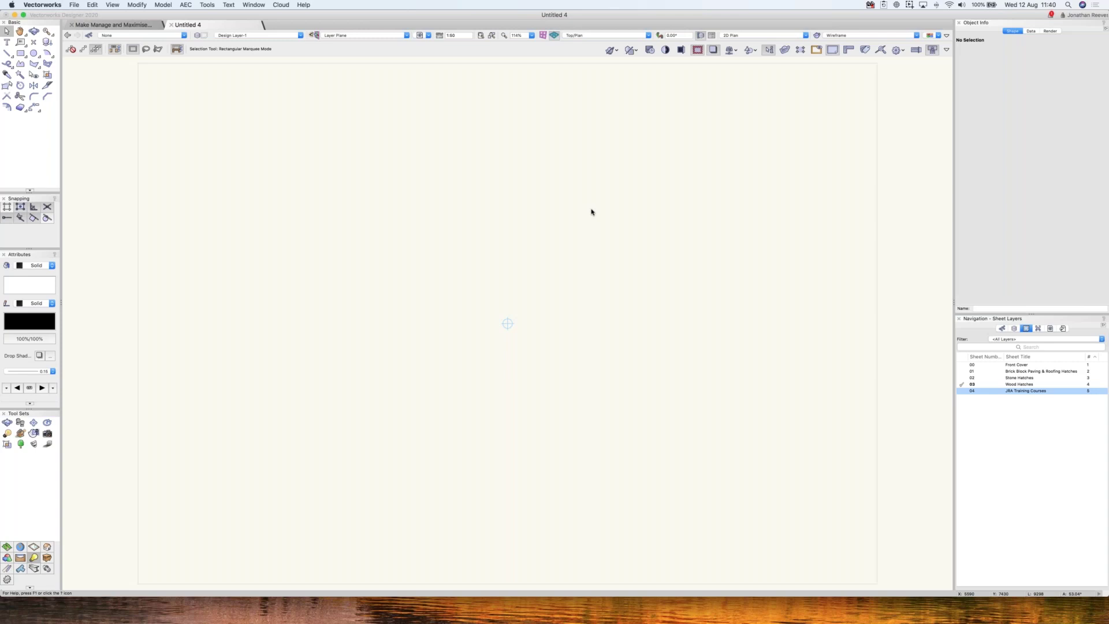
key(super+r)
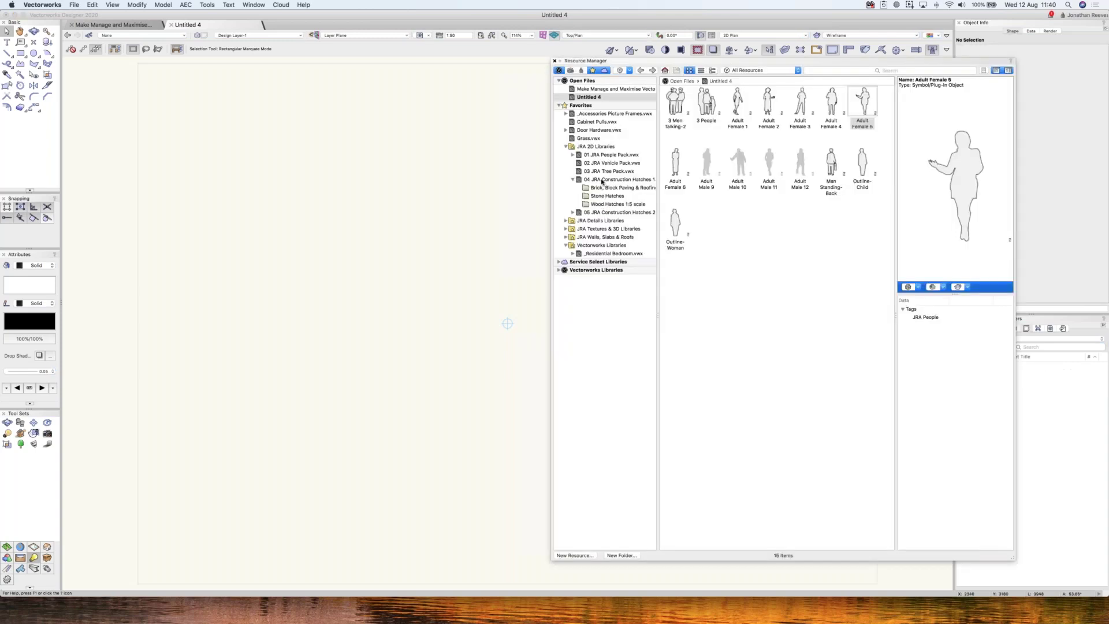
click(598, 213)
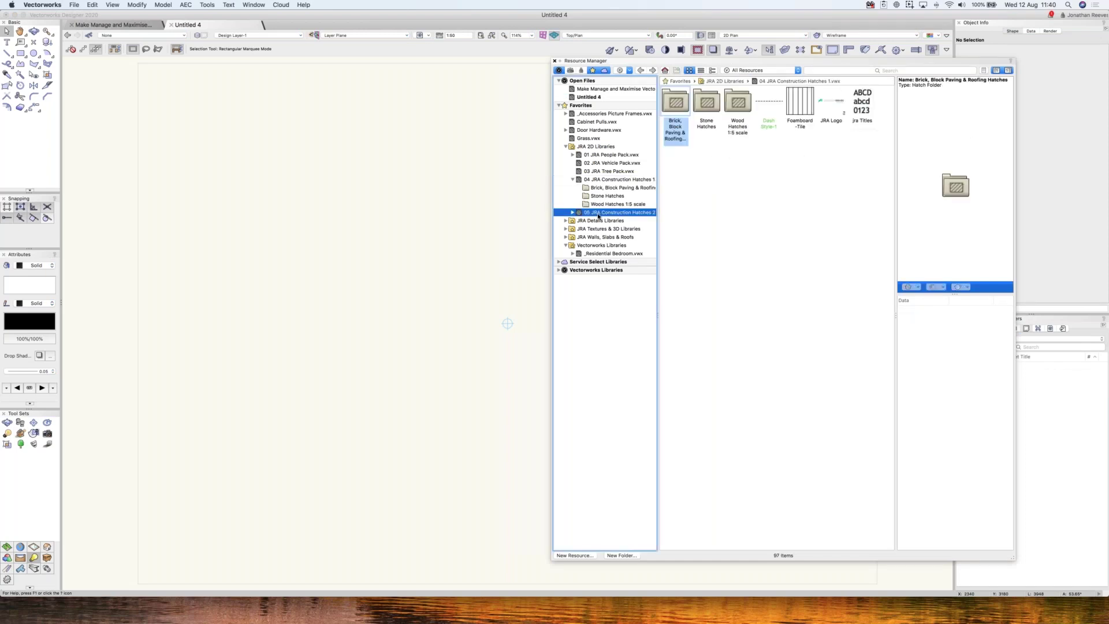
scroll(890, 462, down, 20)
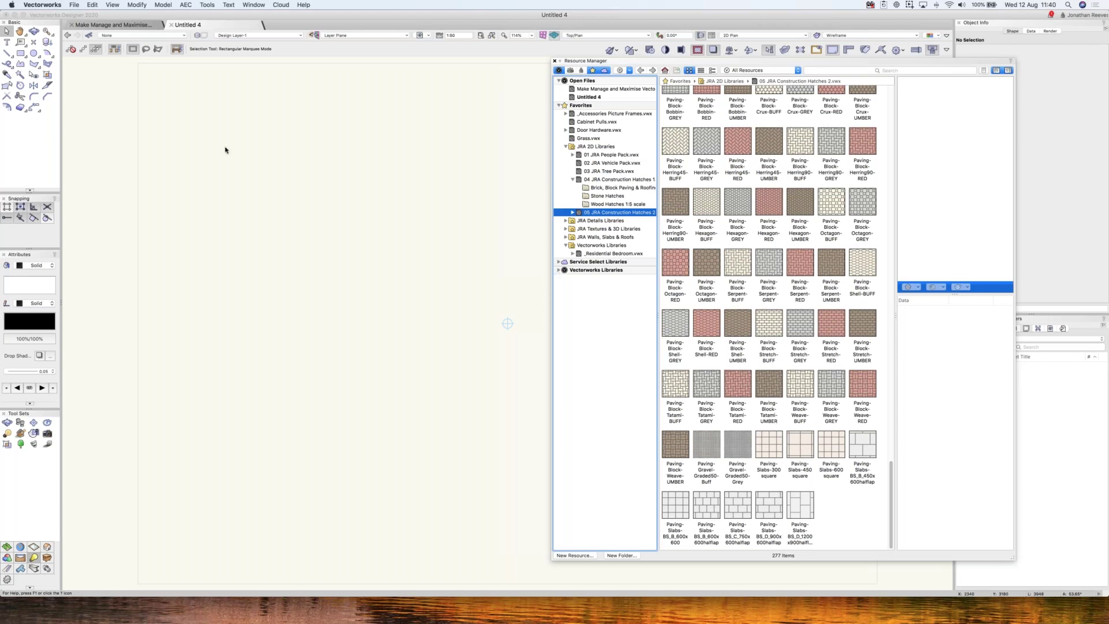
- Draw a large empty rectangle in Untitled 4
click(245, 191)
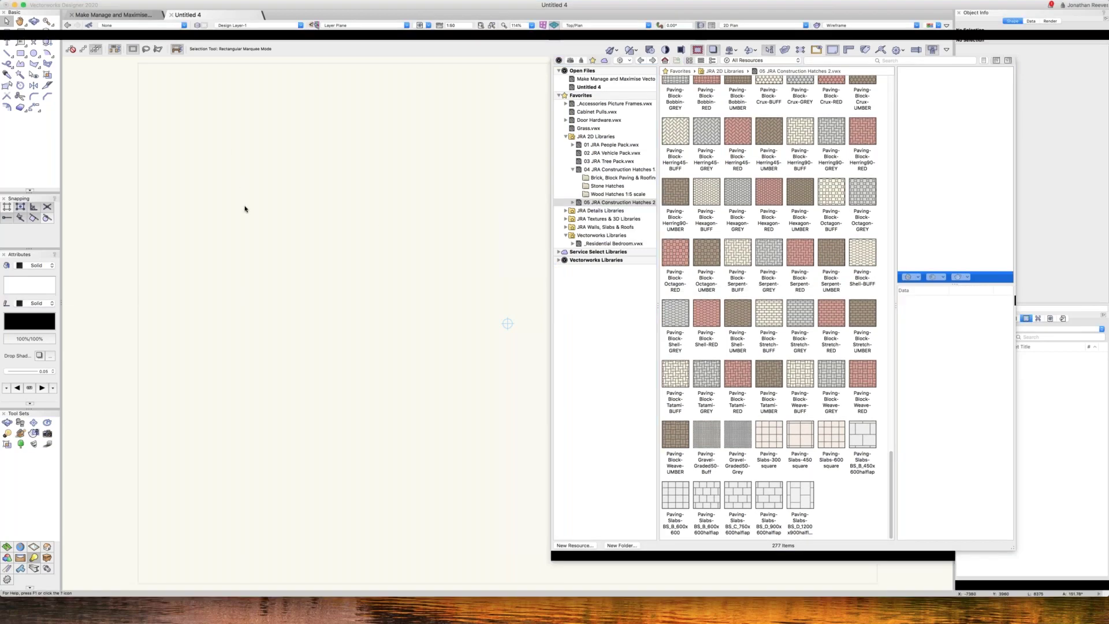
key(4)
click(227, 197)
click(428, 415)
key(x)
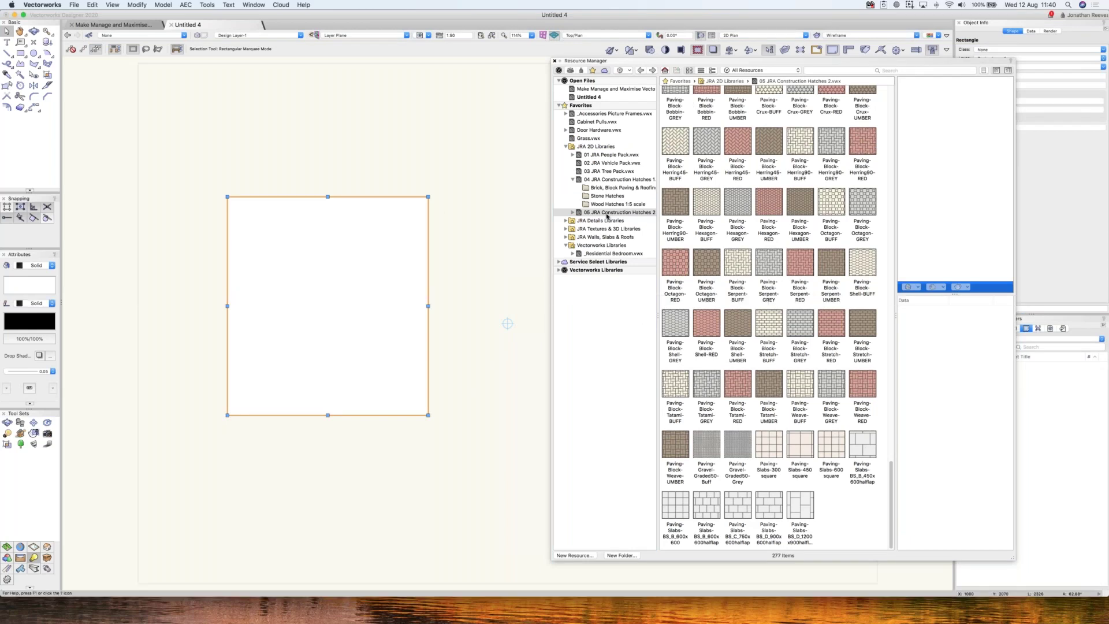
key(super+r)
key(super+r)
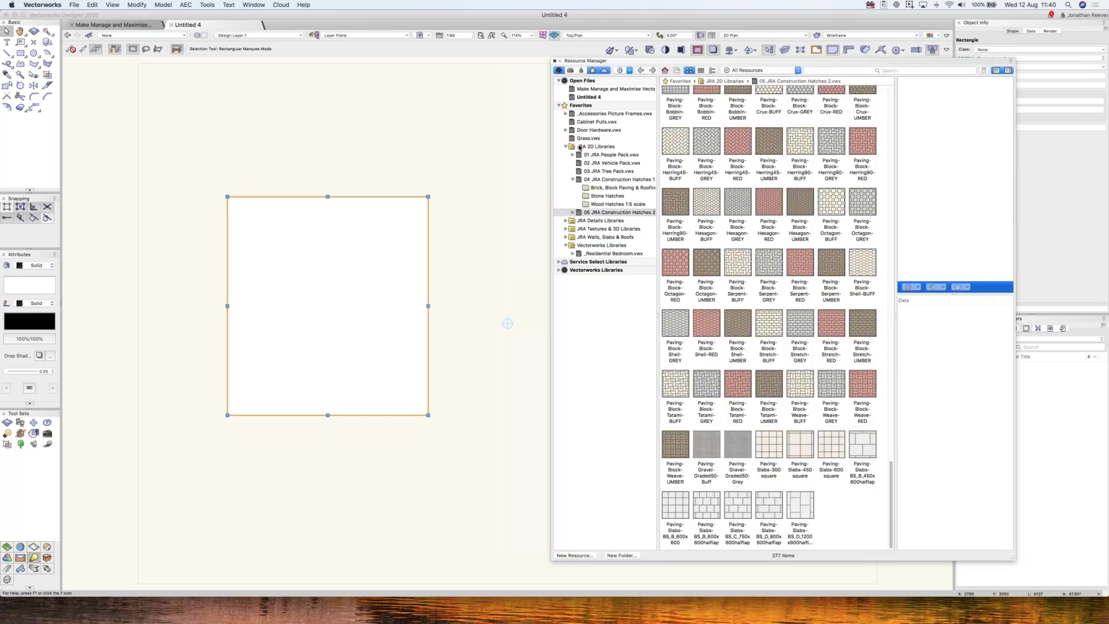
- Apply the Paving-Slabs-BS_D_900x600halflap hatch to the rectangle
click(767, 512)
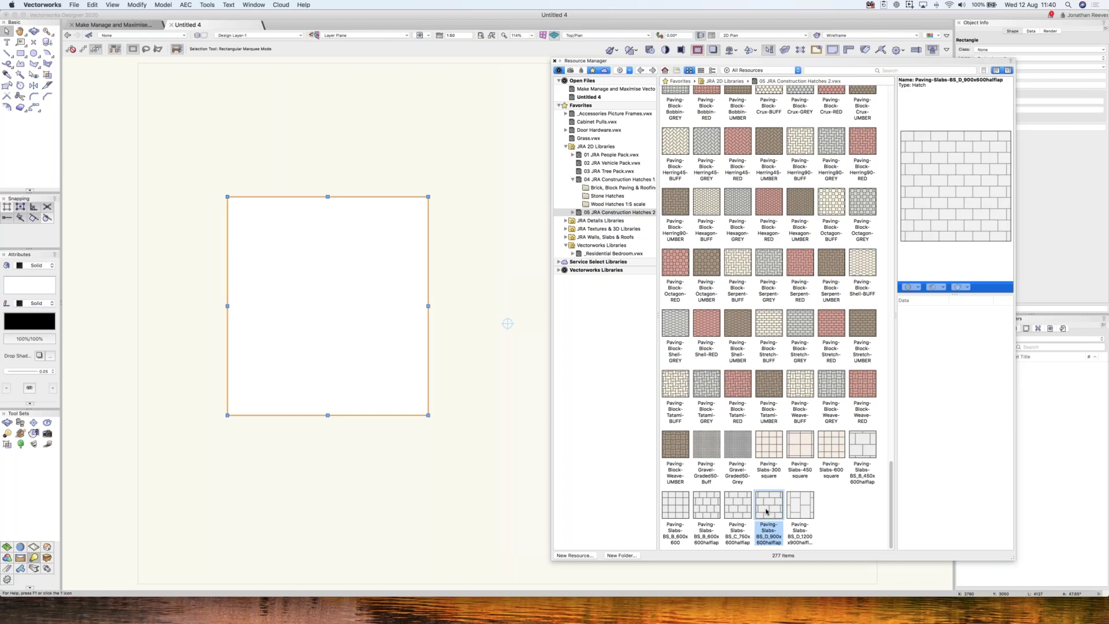
mouse_move(766, 512)
mouse_down()
mouse_move(483, 242)
mouse_move(445, 253)
mouse_up()
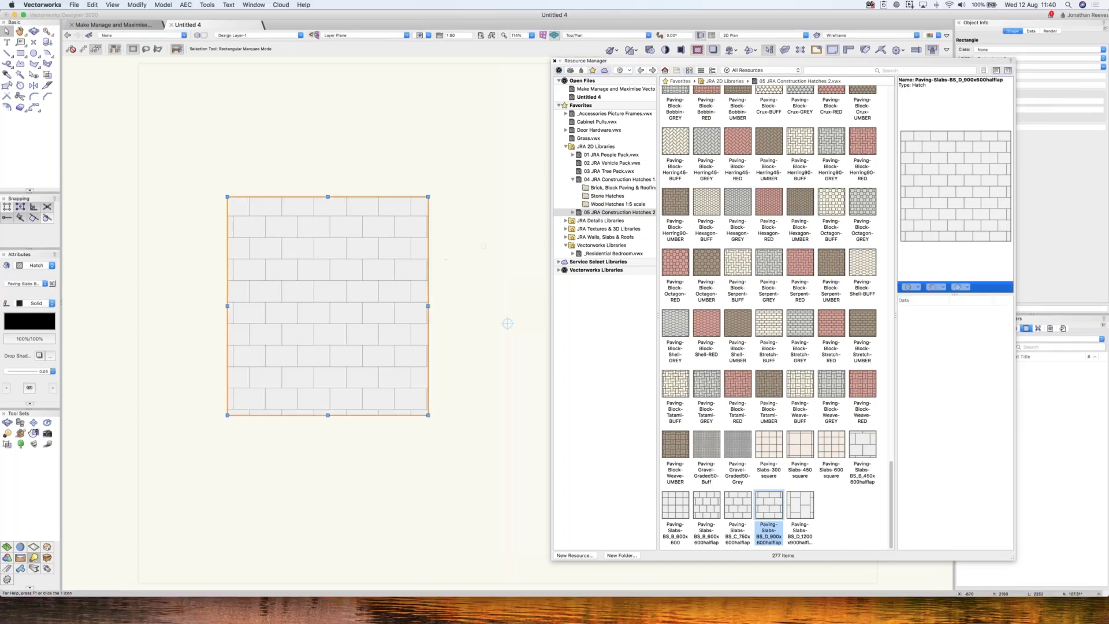
double_click(312, 264)
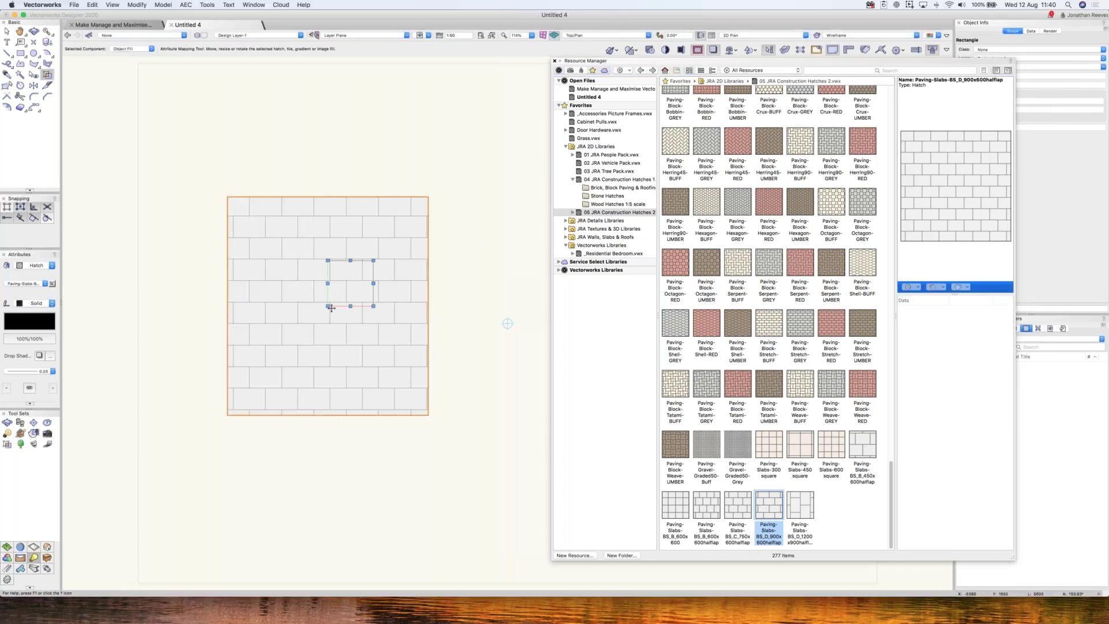
- Anchor the slab hatch at the bottom-left corner, enlarge it, and rotate it so slabs run vertically
mouse_move(328, 306)
mouse_down()
mouse_move(241, 397)
mouse_move(197, 465)
mouse_up()
drag(221, 429, 228, 414)
drag(272, 367, 310, 332)
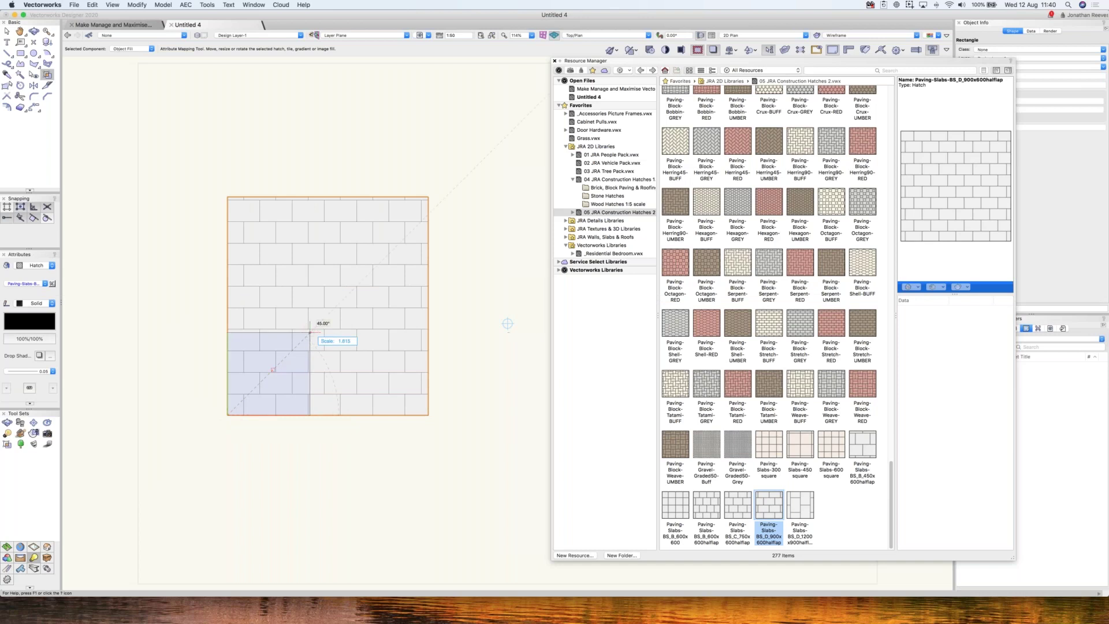
drag(310, 332, 318, 324)
drag(237, 274, 242, 277)
key(x)
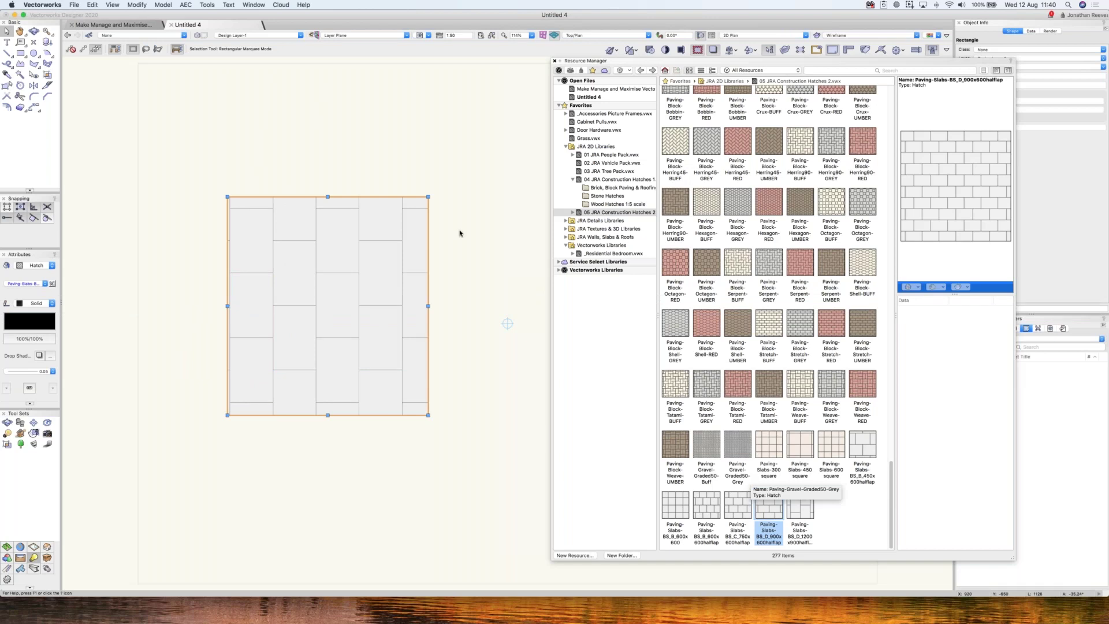
- Save the rectangle's remapped hatch as Paving-Slabs-BS_D_900x600halflap-2 and select it in Untitled 4's resources
right_click(327, 225)
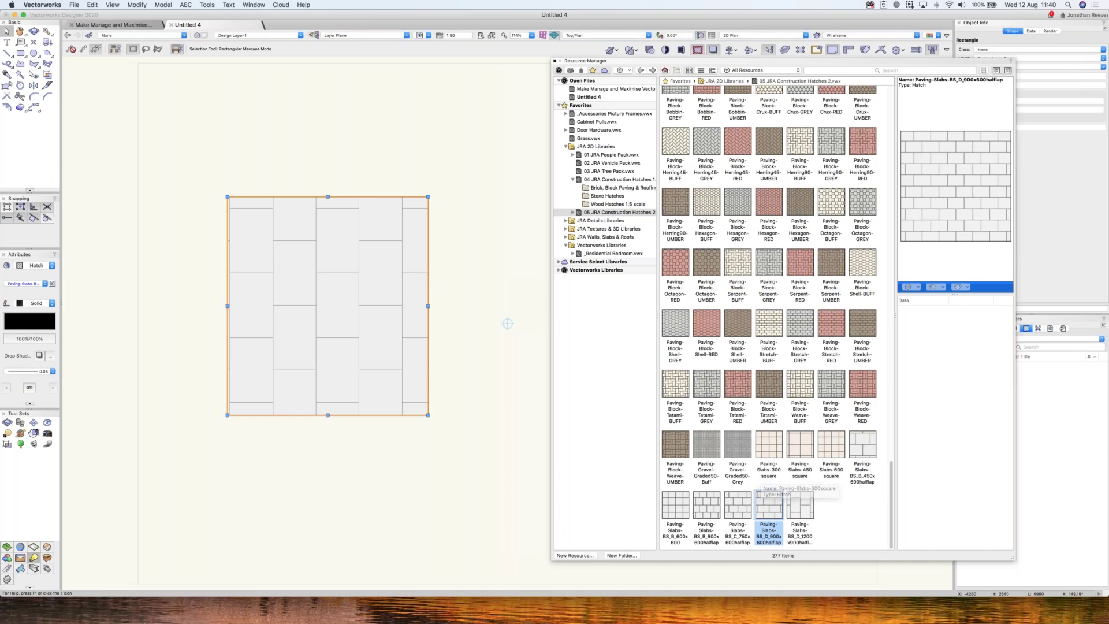
click(381, 578)
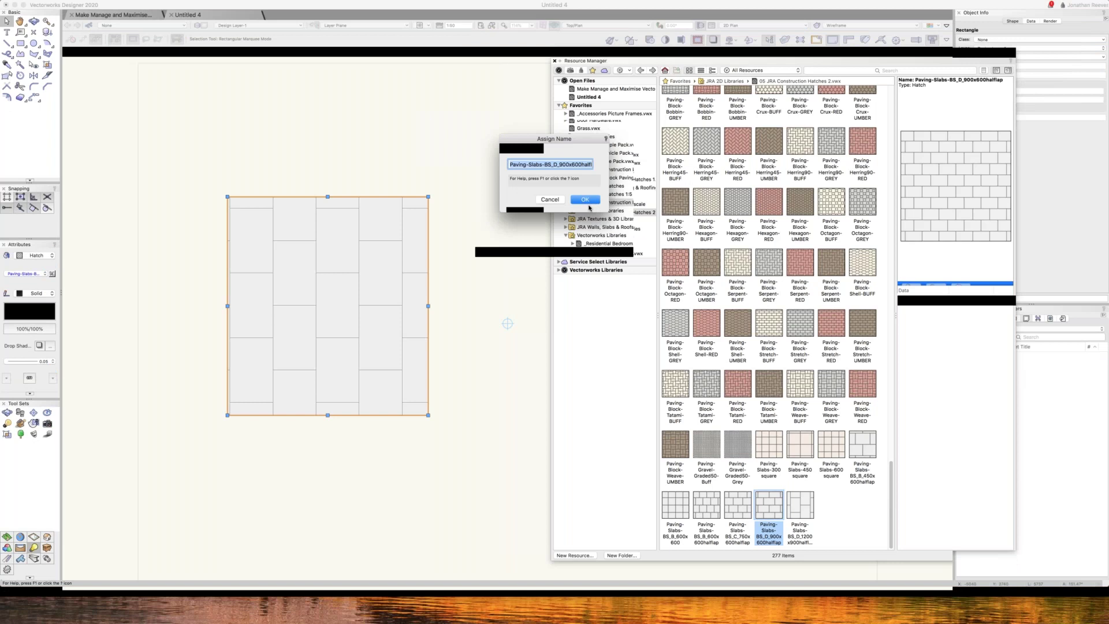
click(586, 206)
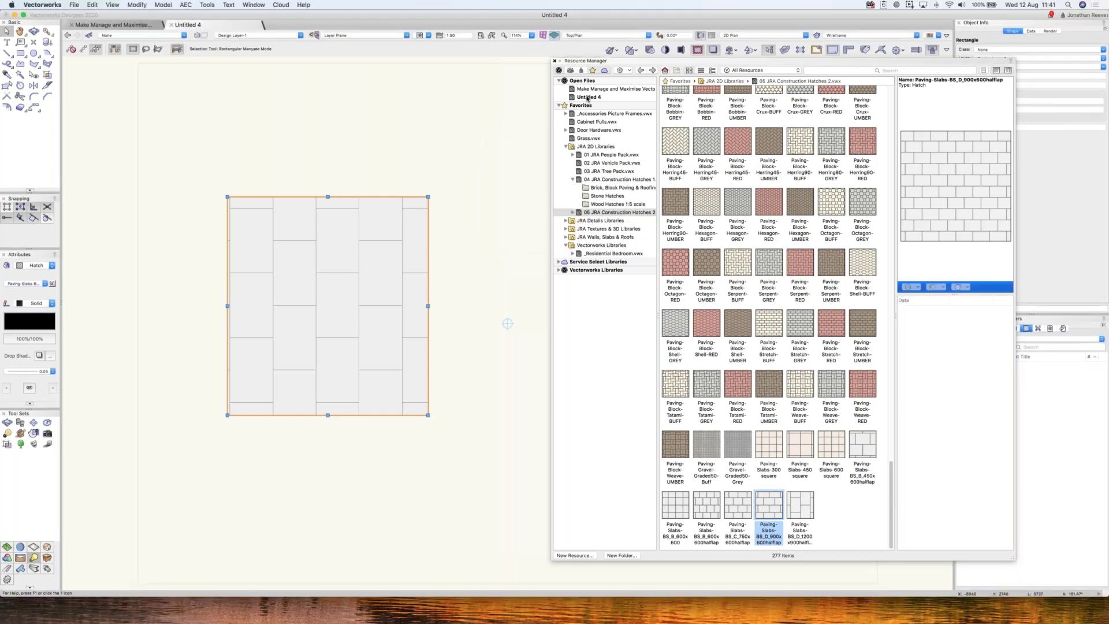
click(588, 97)
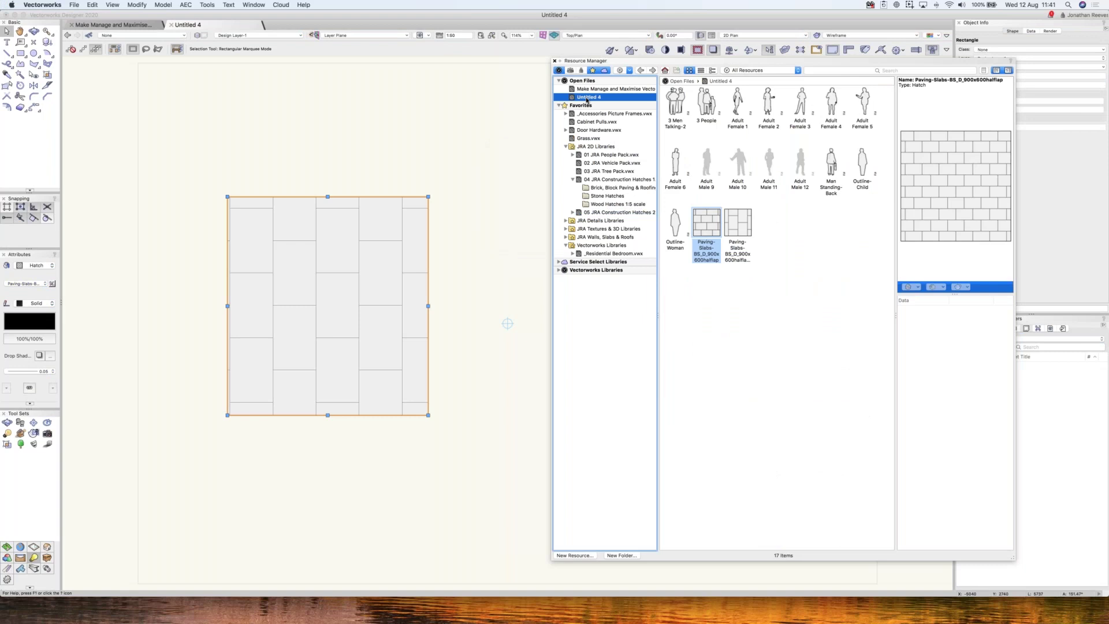
click(735, 226)
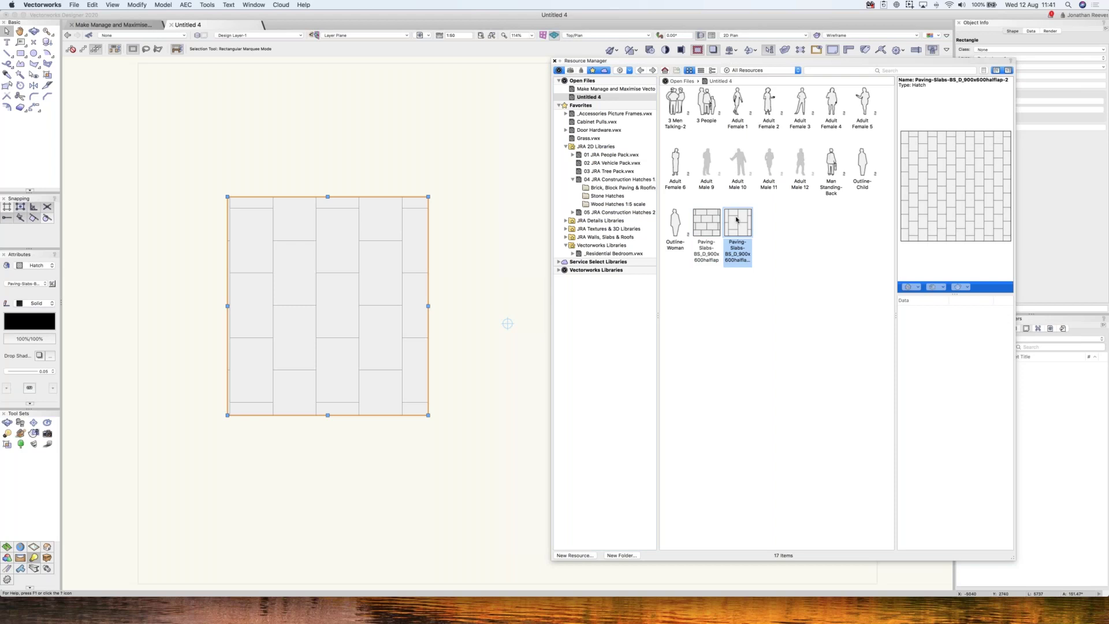
- Export the new slab hatch into 05 JRA Construction Hatches 2.vwx
right_click(736, 219)
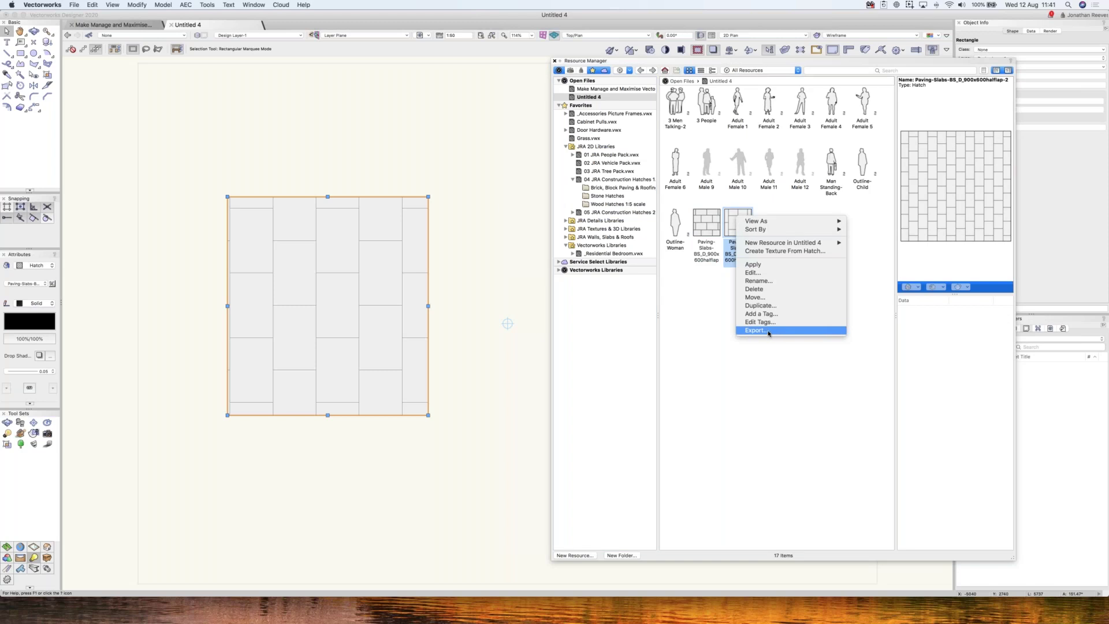
click(758, 331)
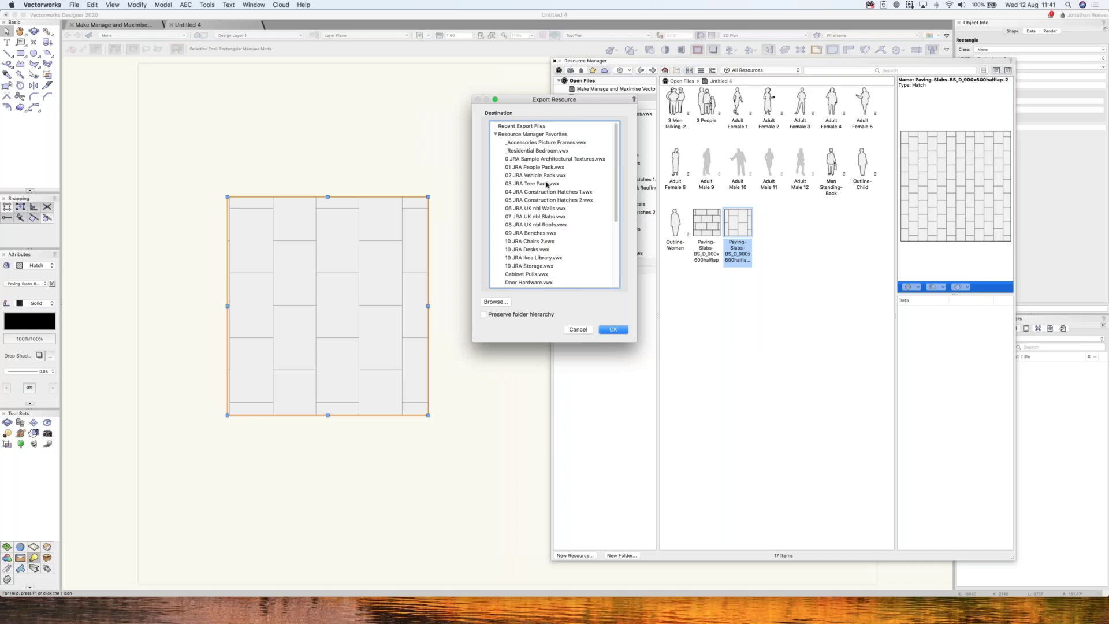
click(563, 200)
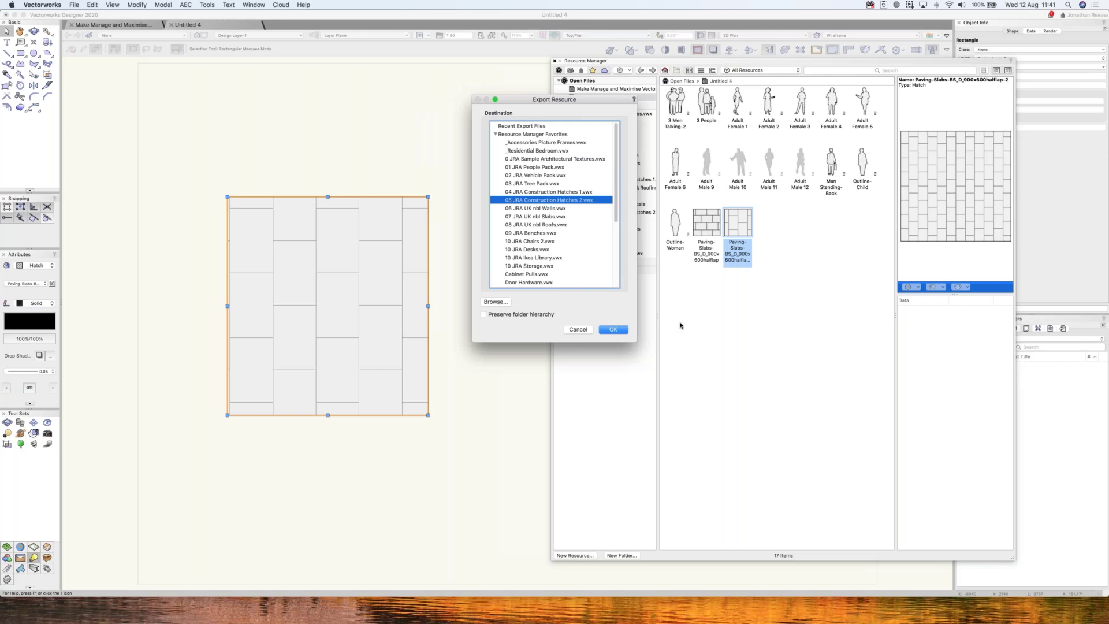
click(616, 330)
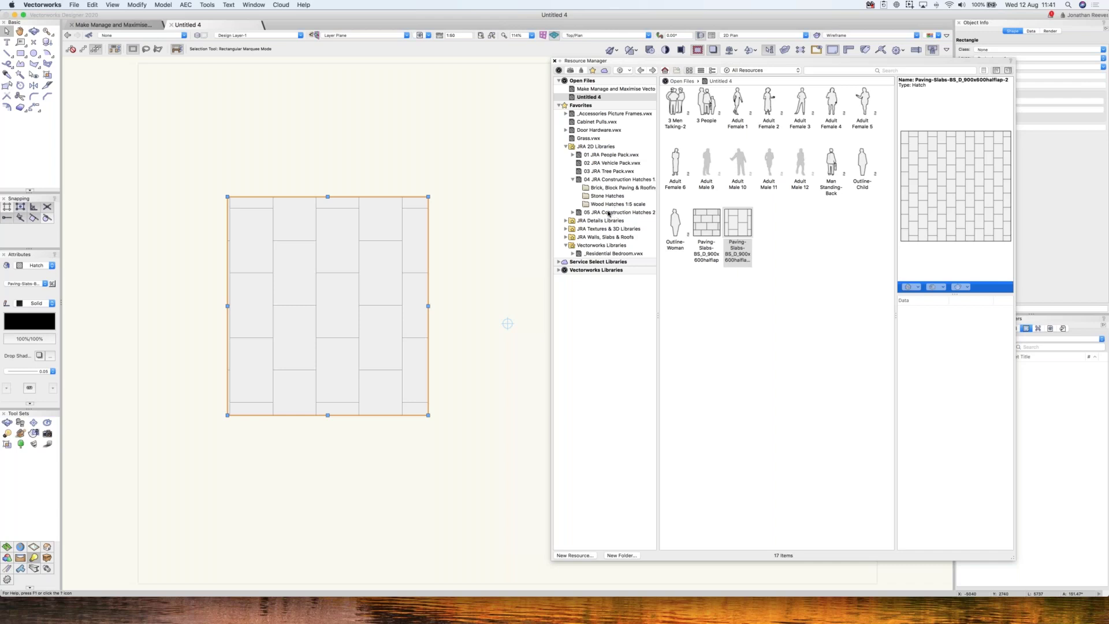
- Check that the 05 JRA Construction Hatches 2 library now lists 278 items
click(609, 214)
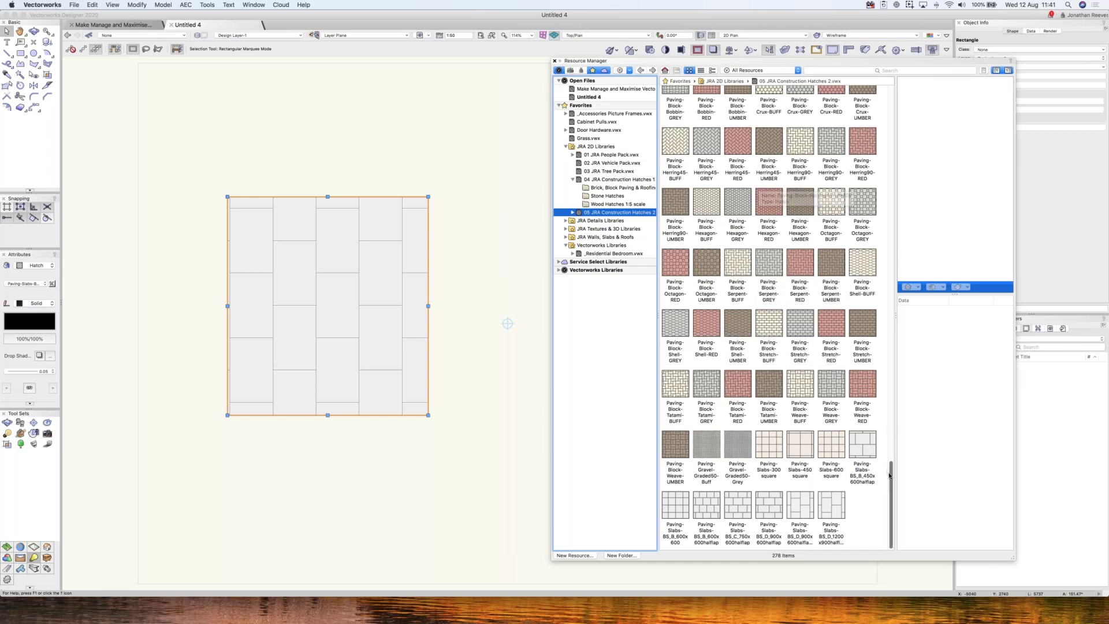
scroll(899, 83, up, 15)
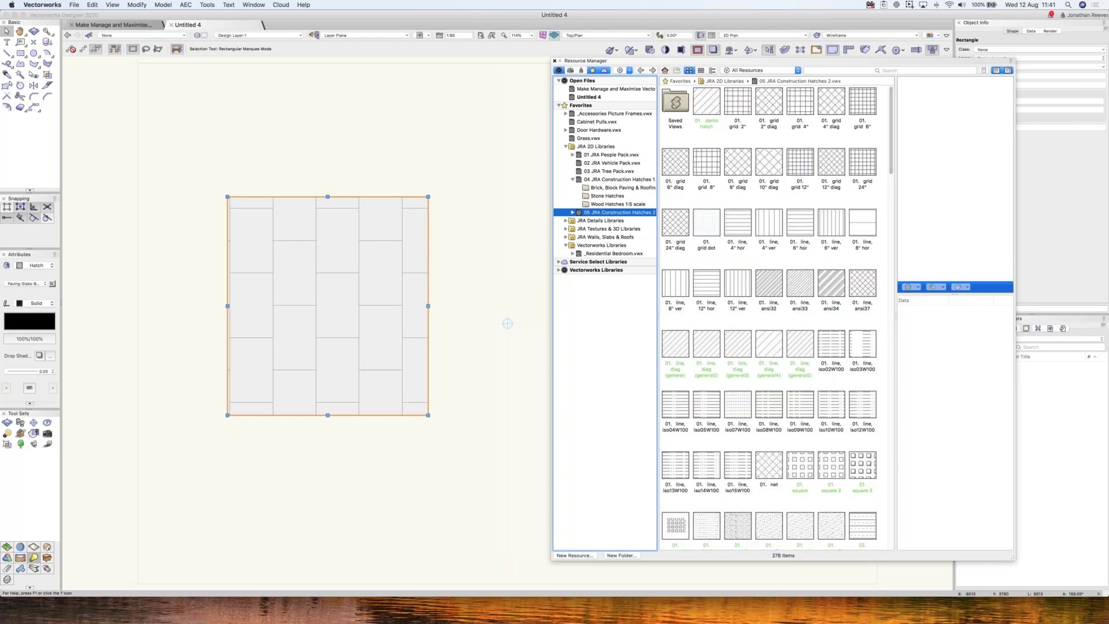
click(262, 210)
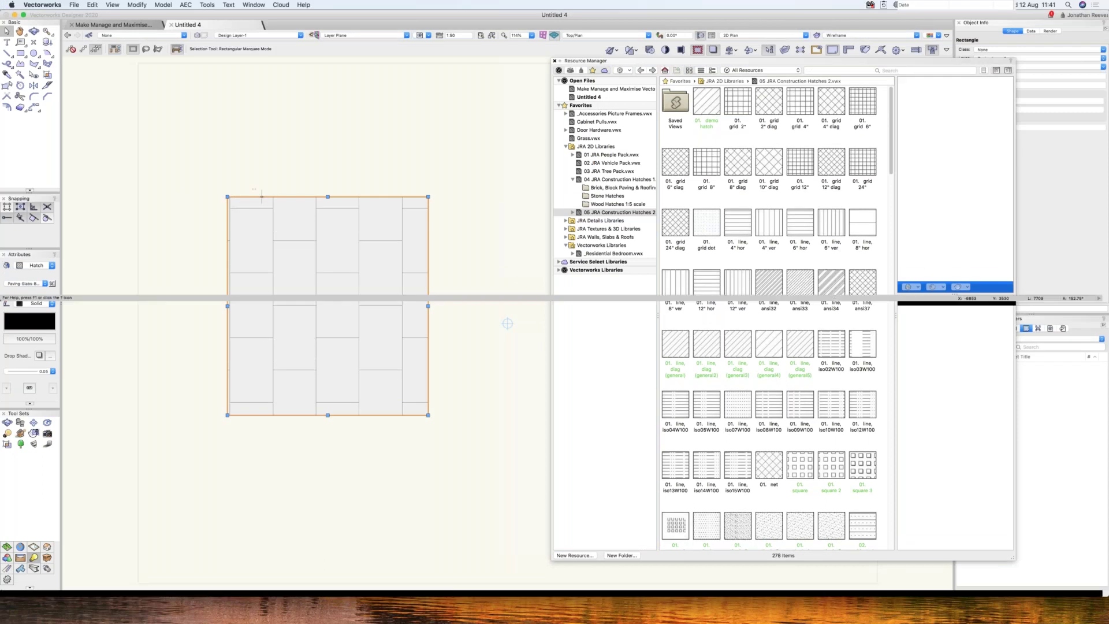
click(574, 180)
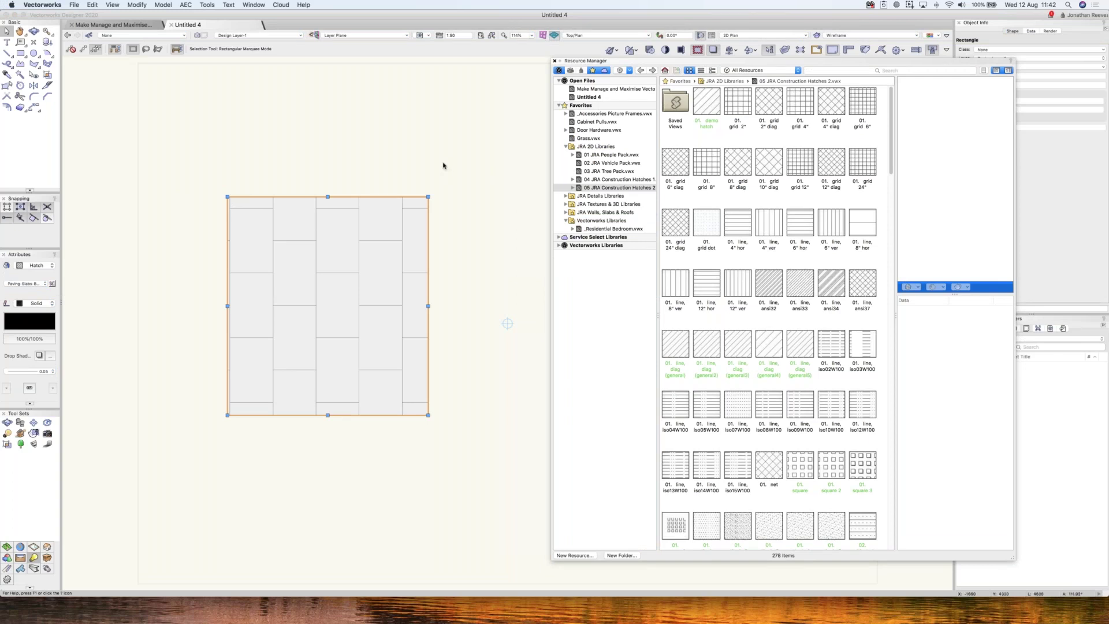
- Delete the hatched rectangle, draw a new plain square, and list Untitled 4's 17 resources
key(Delete)
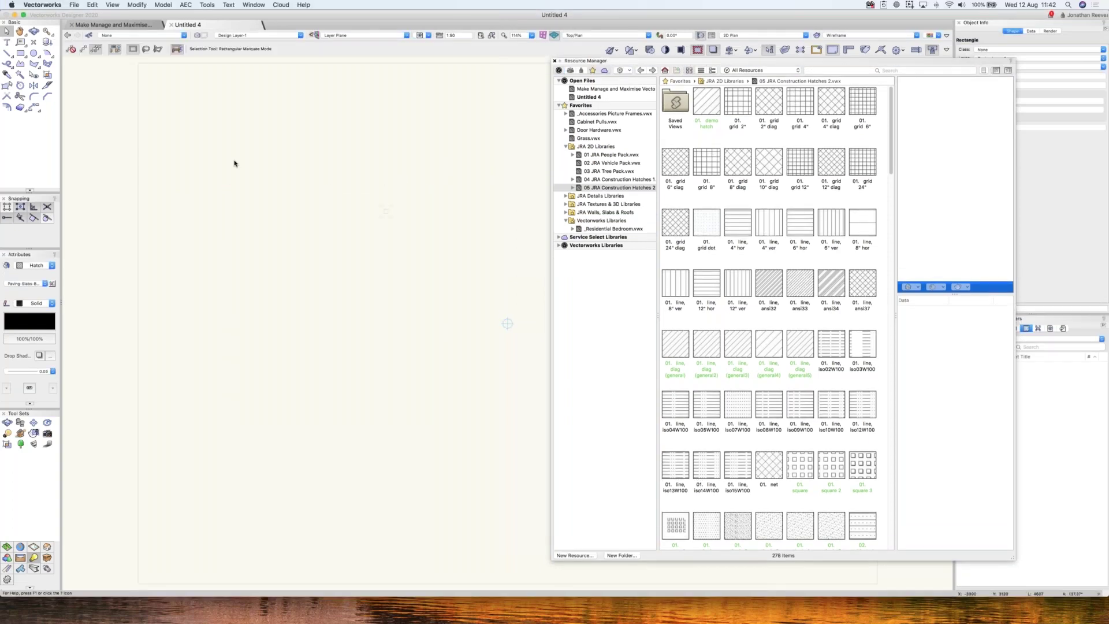
key(4)
click(203, 159)
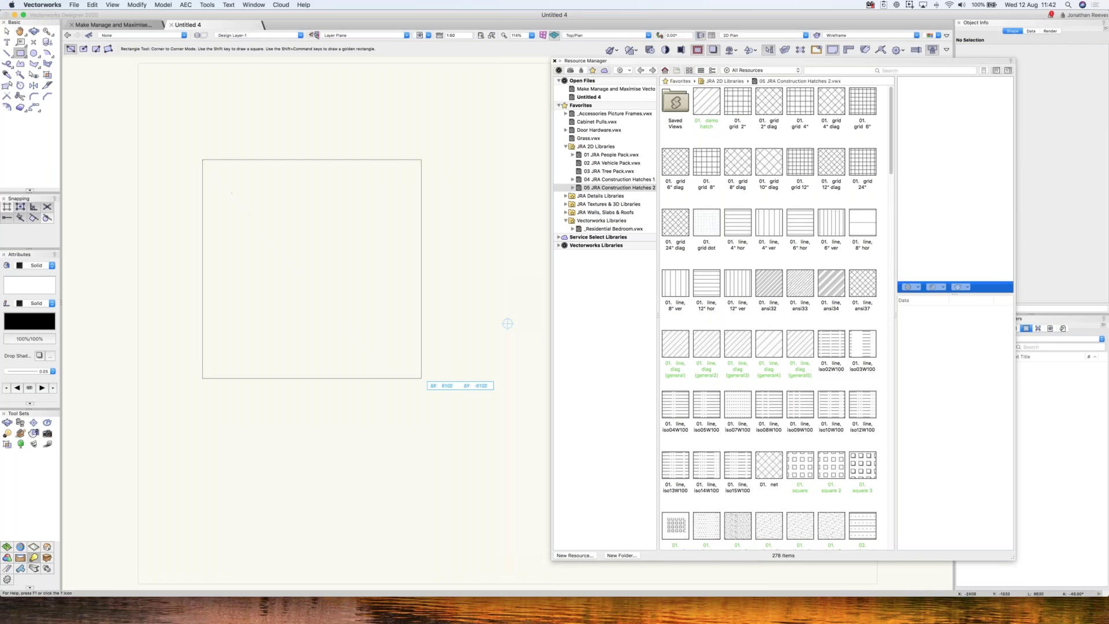
click(422, 379)
key(x)
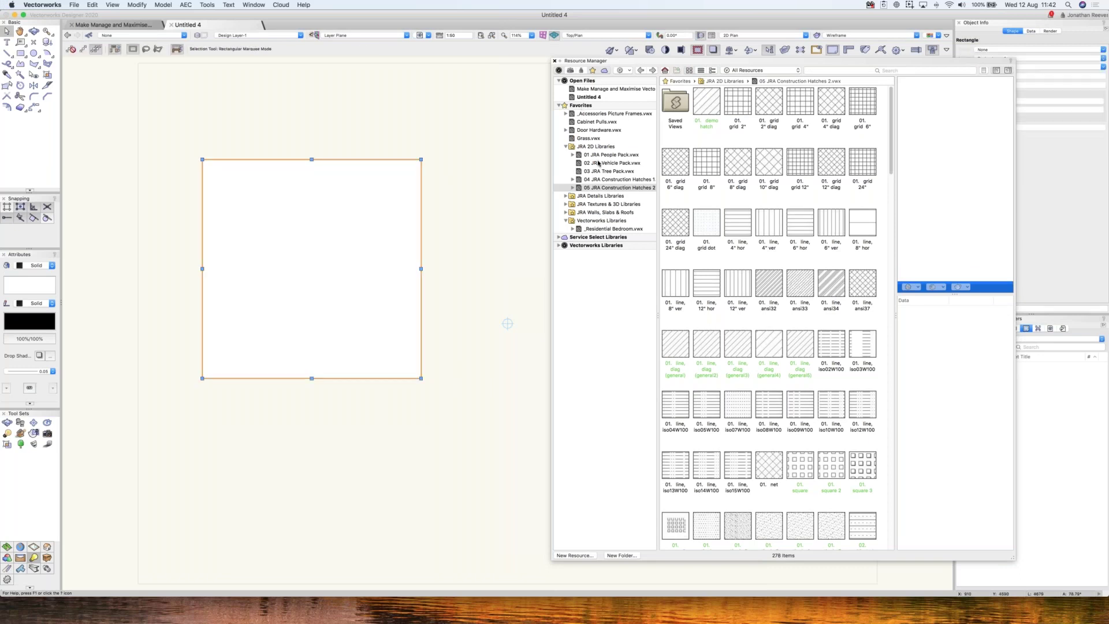
click(593, 99)
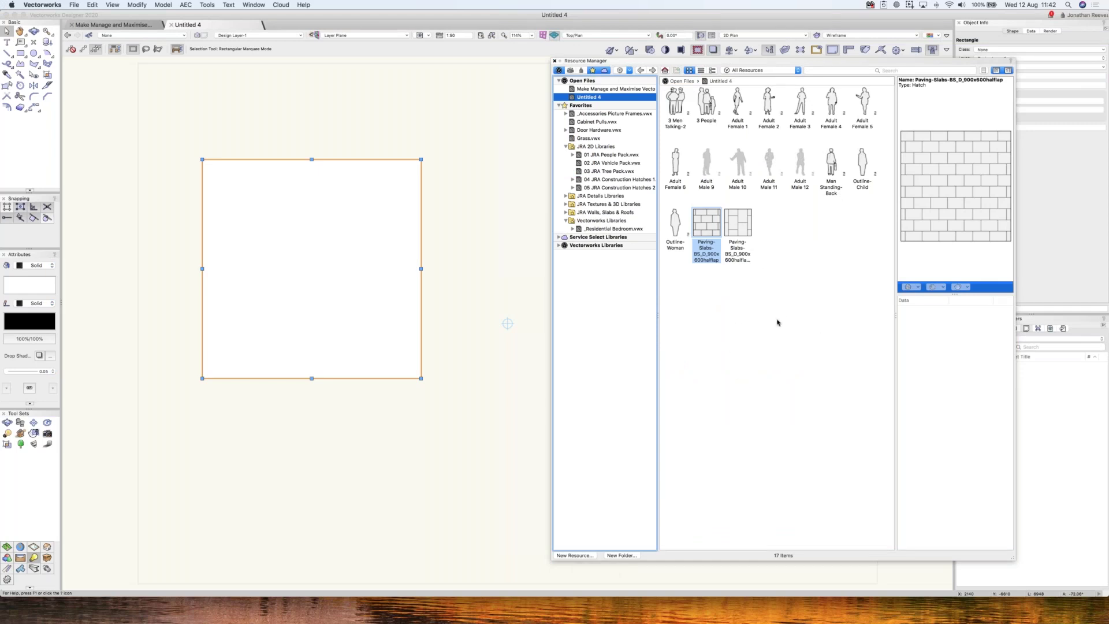
- Start creating a new Image resource in the file
right_click(778, 322)
click(798, 329)
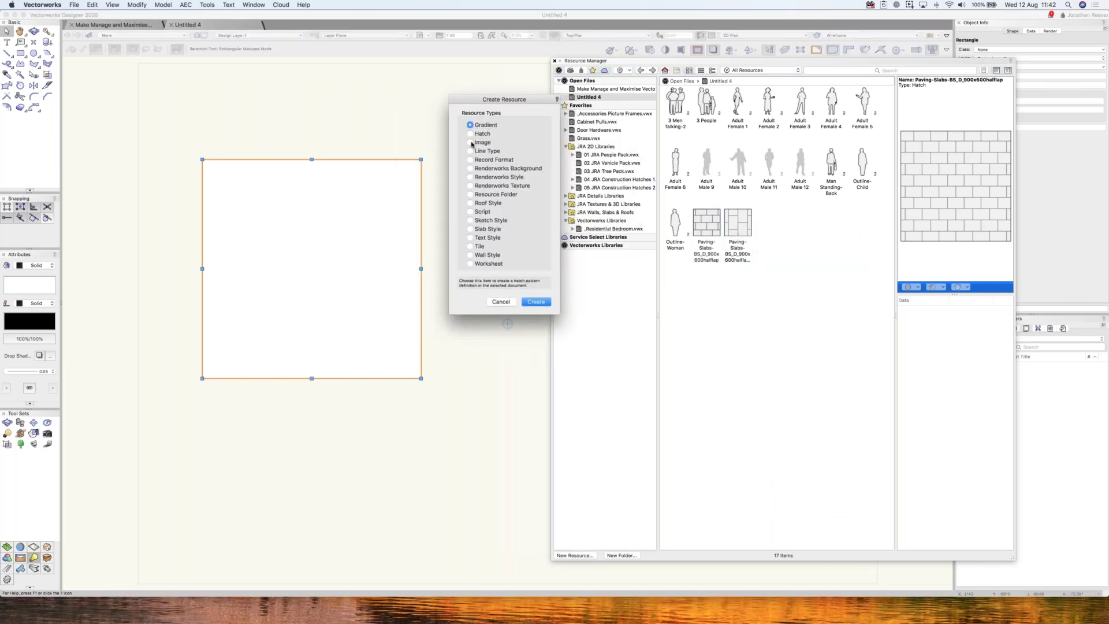
click(471, 142)
click(541, 302)
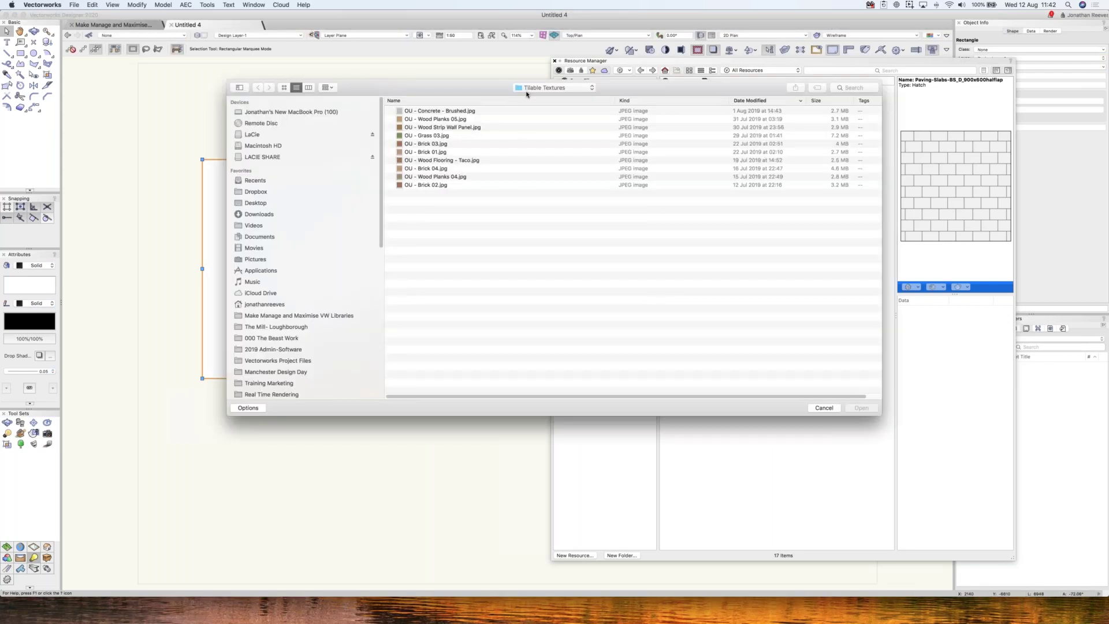
- Preview the Tileable Textures and open OU - Wood Strip Wall Panel.jpg
click(533, 88)
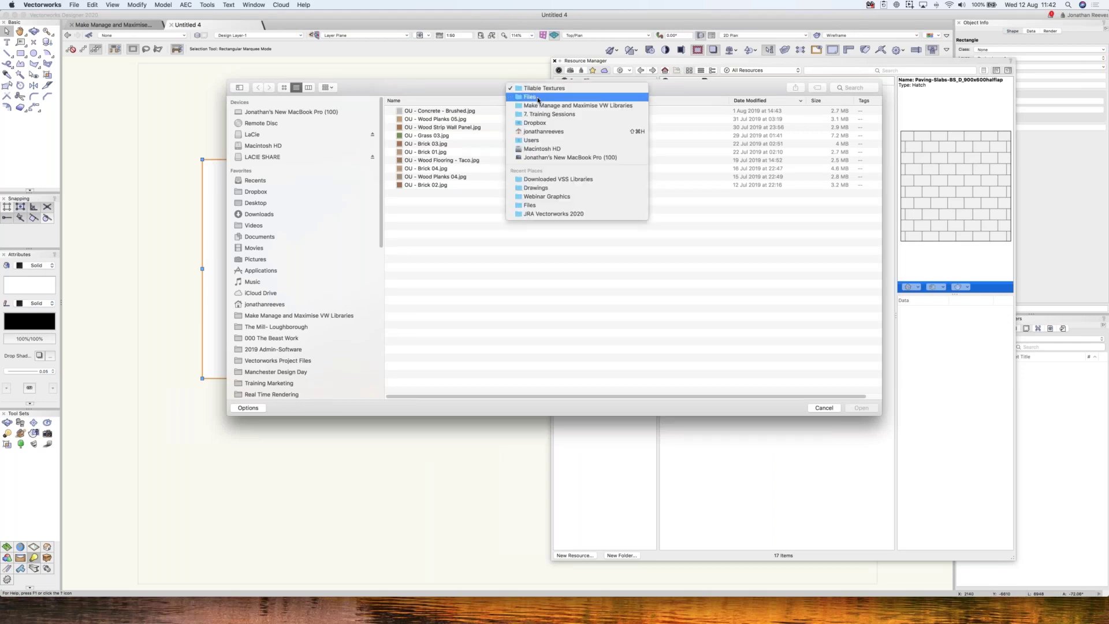
click(543, 88)
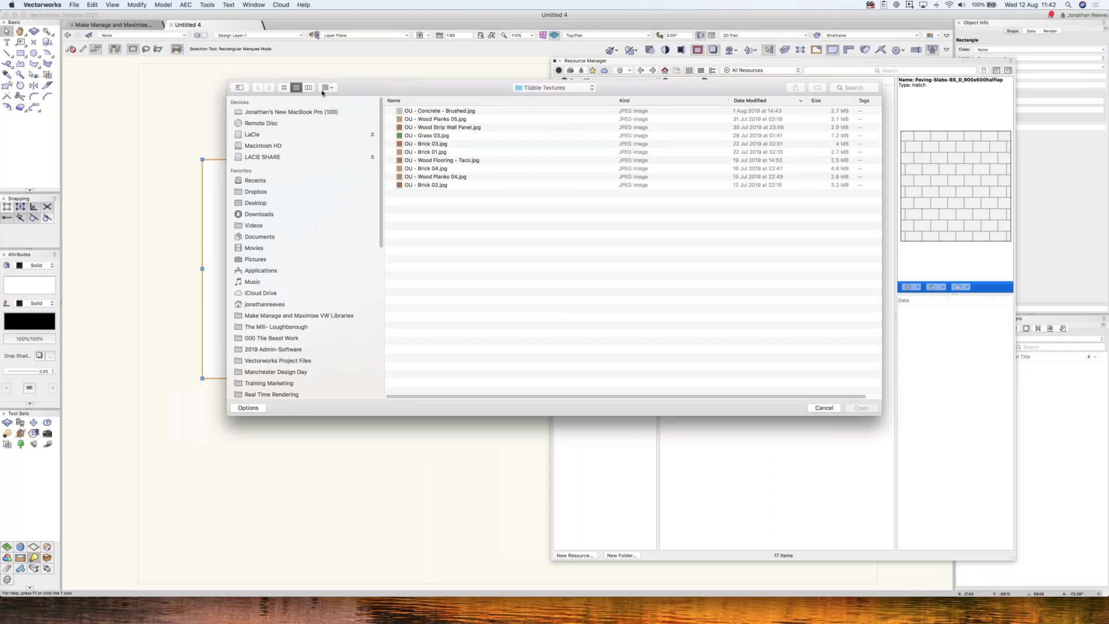
key(space)
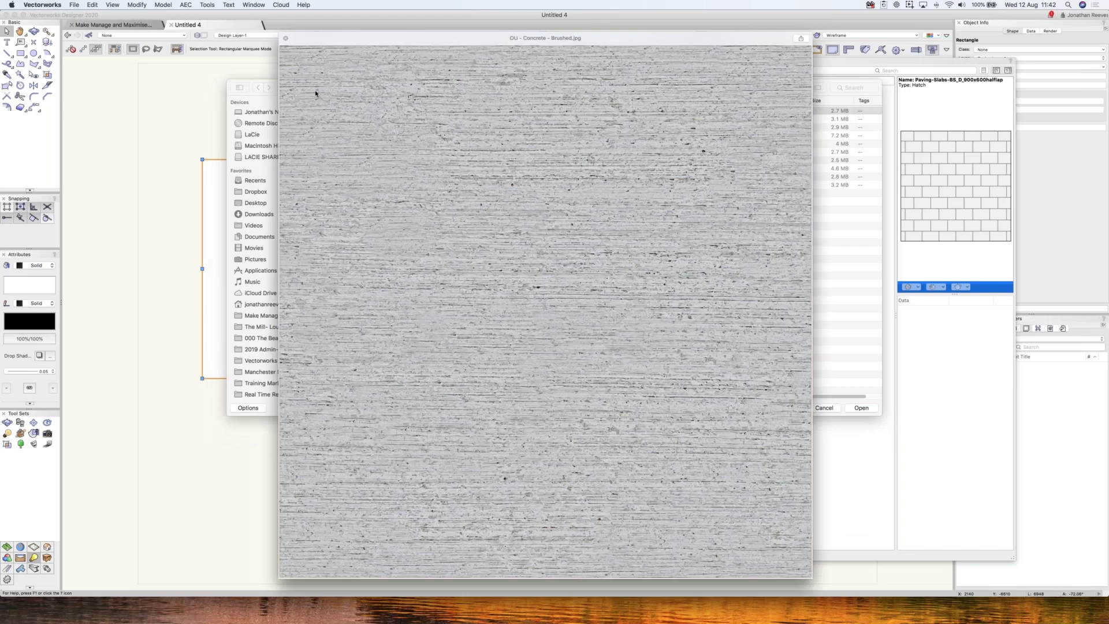
key(Down)
key(Down)
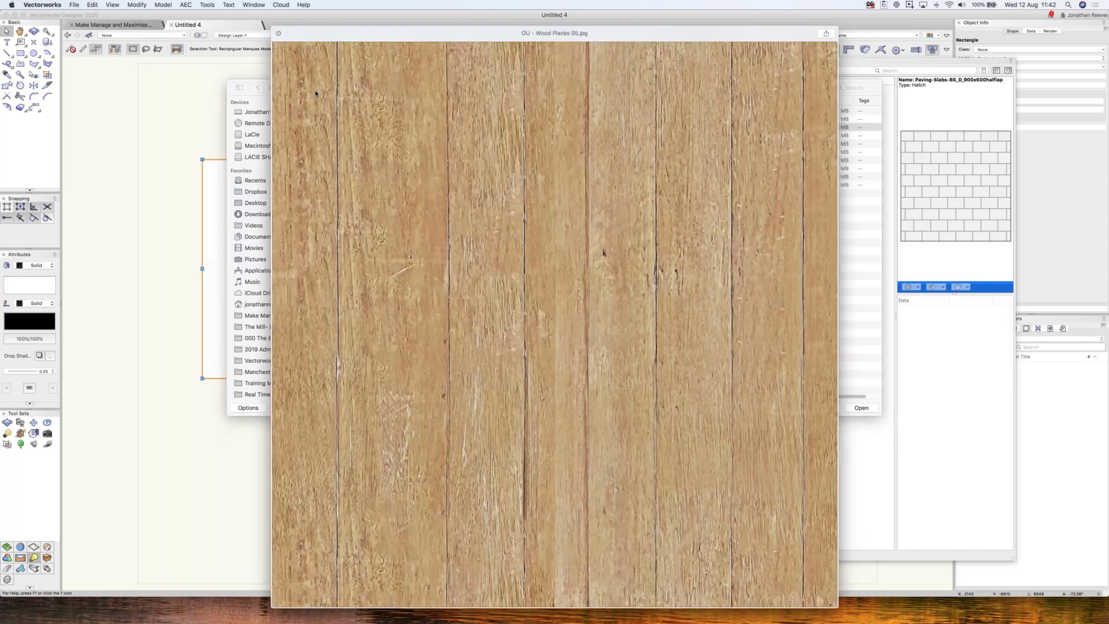
key(Down)
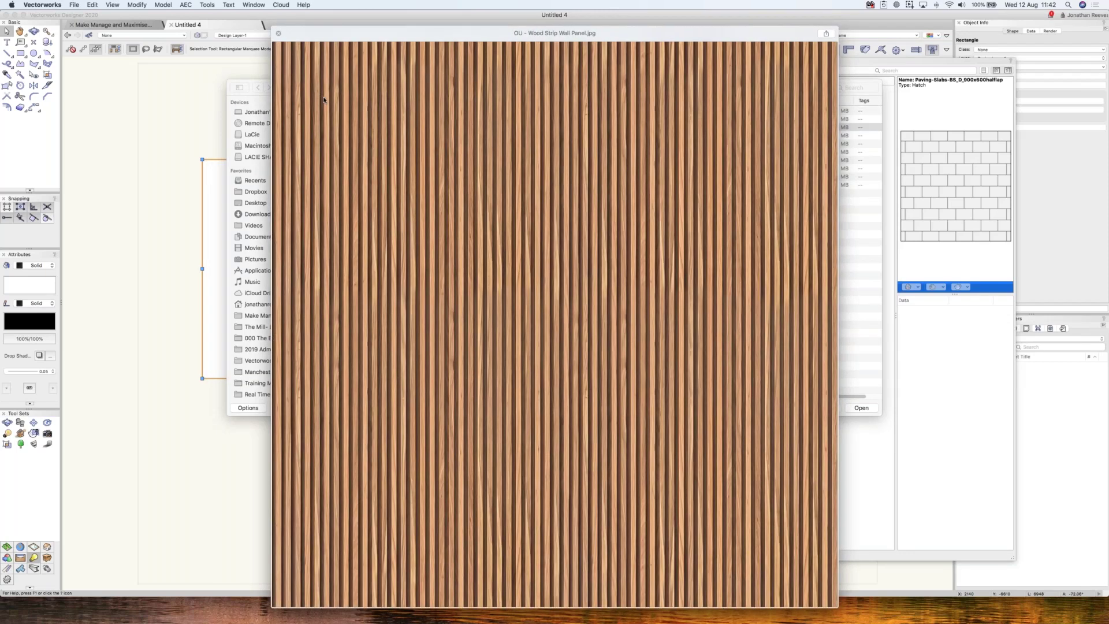
key(space)
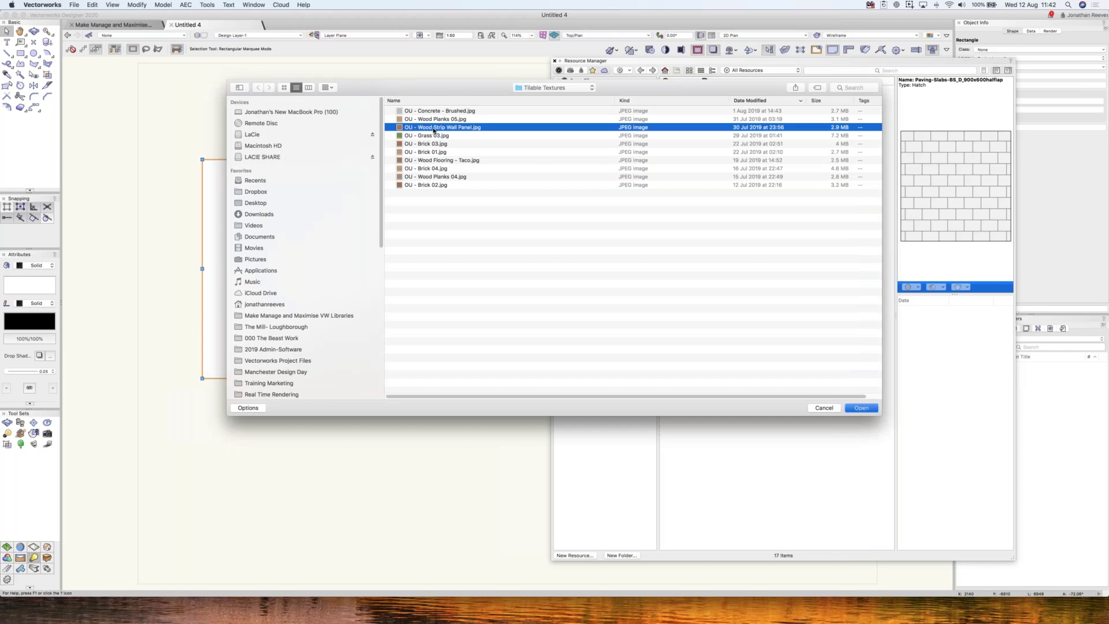
key(Return)
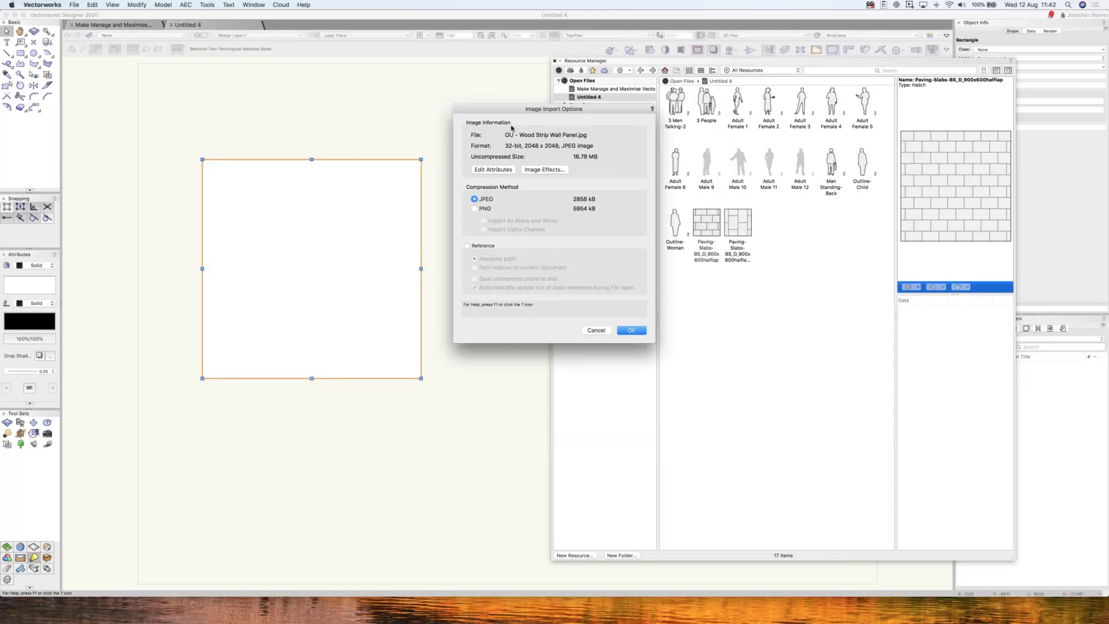
- Import OU - Wood Strip Wall Panel.jpg as an image resource resized to 1000 × 1000 pixels
drag(512, 113, 484, 159)
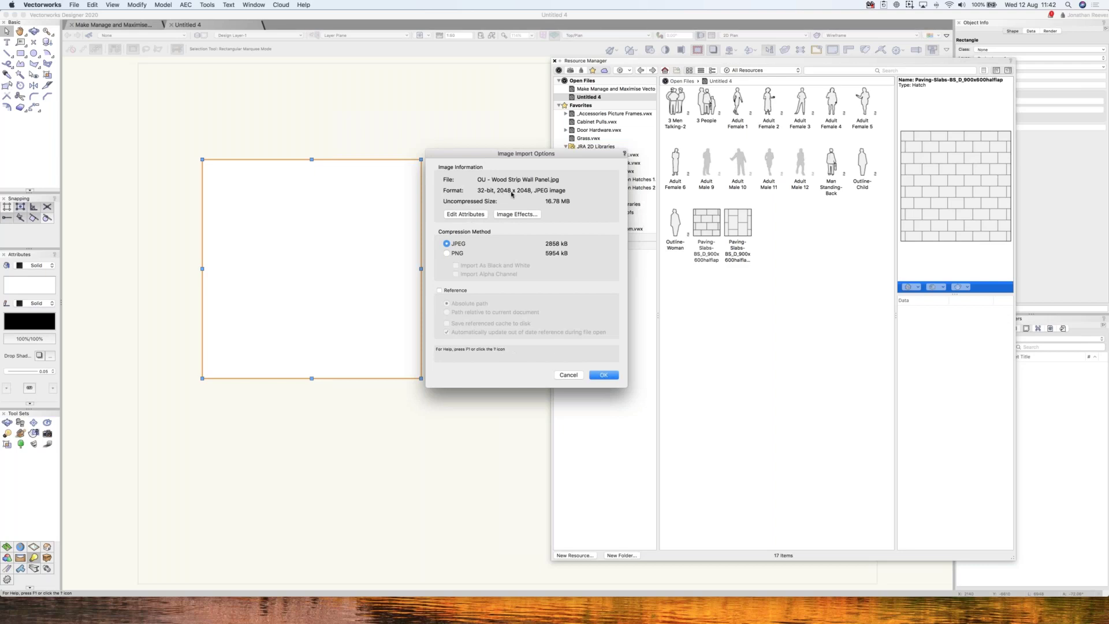
click(466, 214)
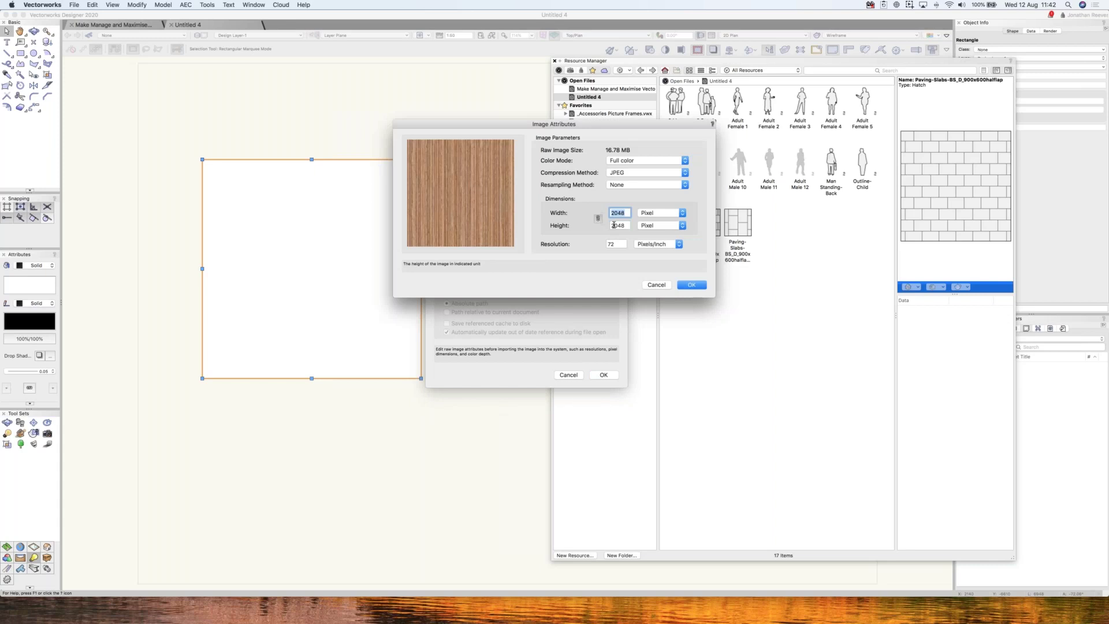
text(100)
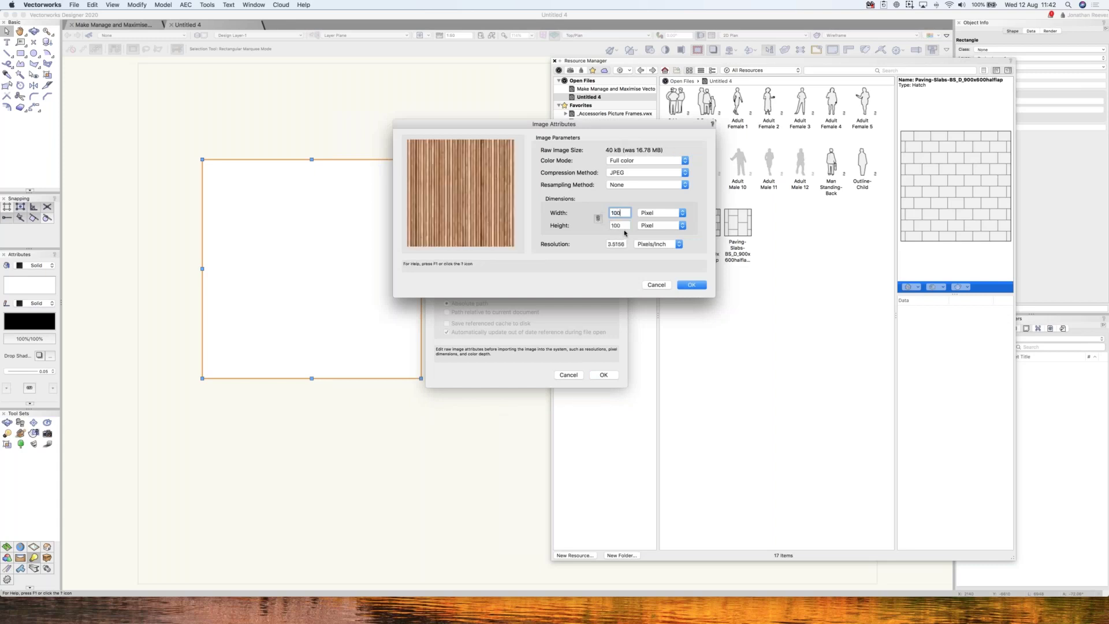
text(0)
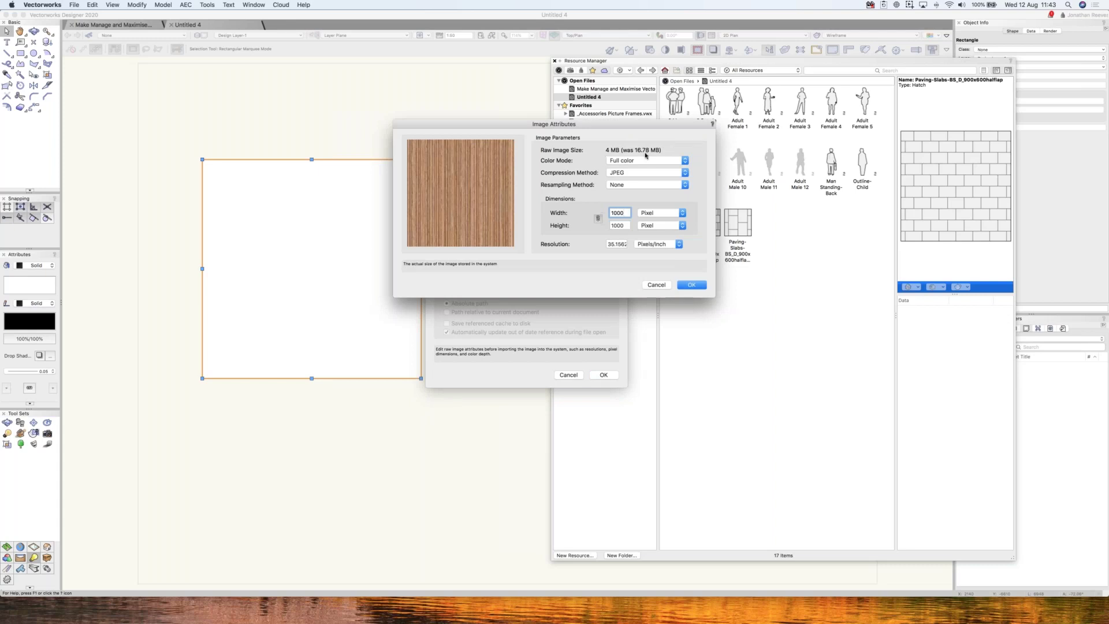
click(692, 285)
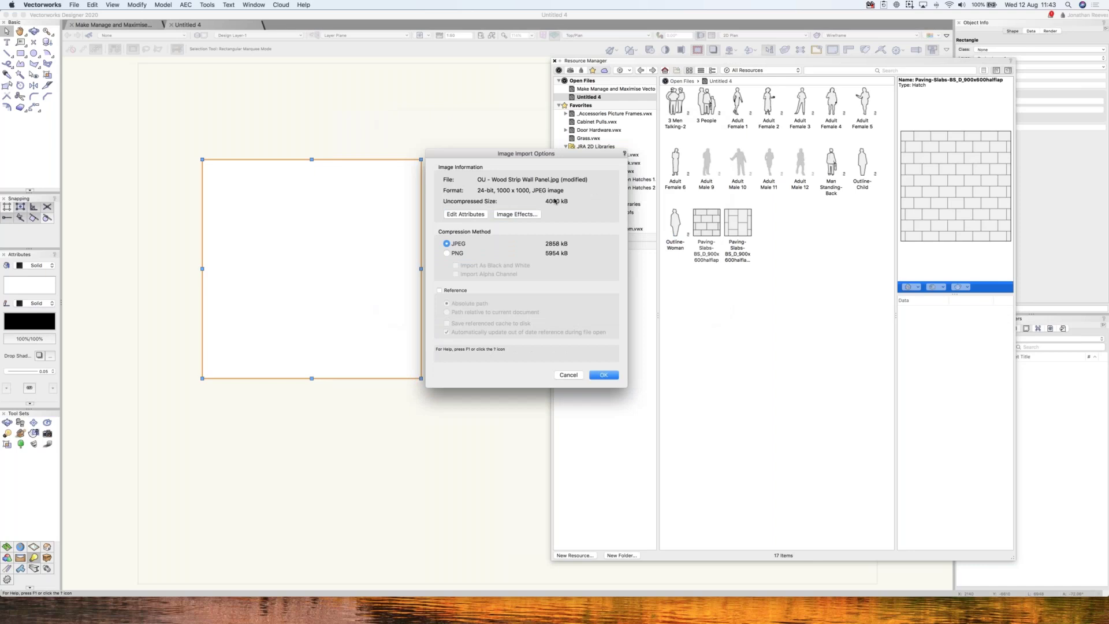
click(601, 376)
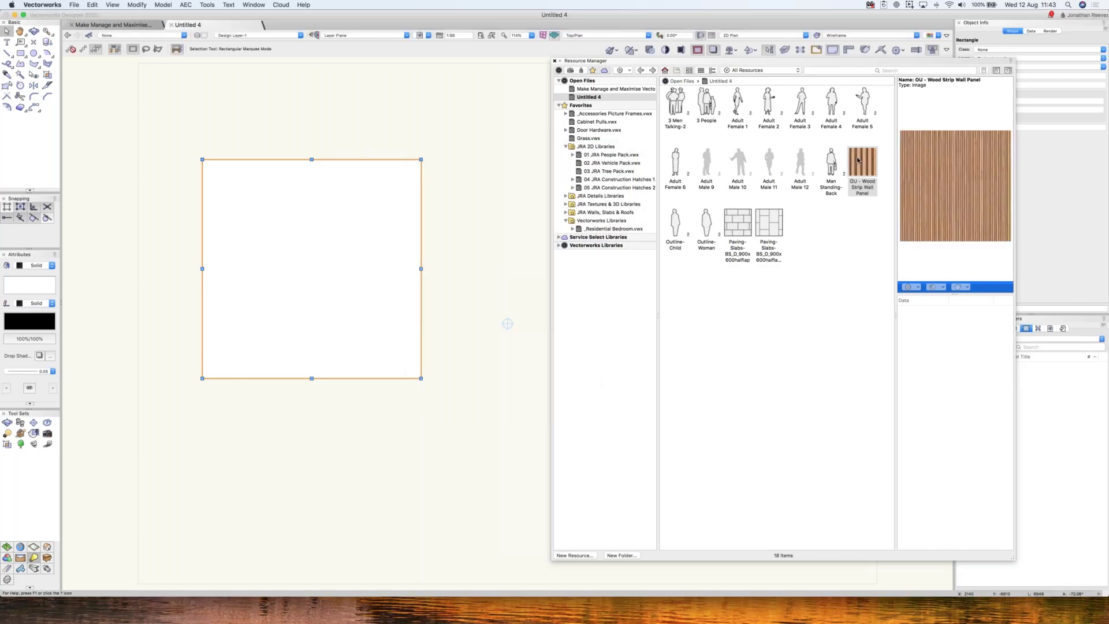
- Fill the square with the wood strip image and enlarge its texture mapping from the bottom-left
double_click(861, 162)
key(shift+z)
drag(385, 196, 472, 108)
drag(303, 276, 252, 328)
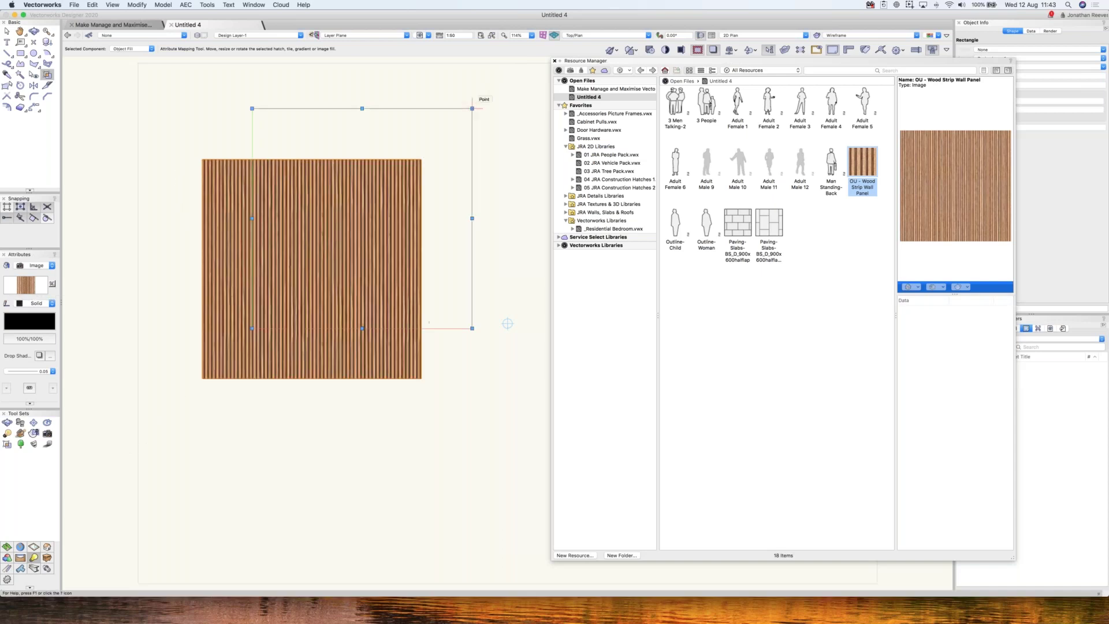
drag(473, 108, 490, 90)
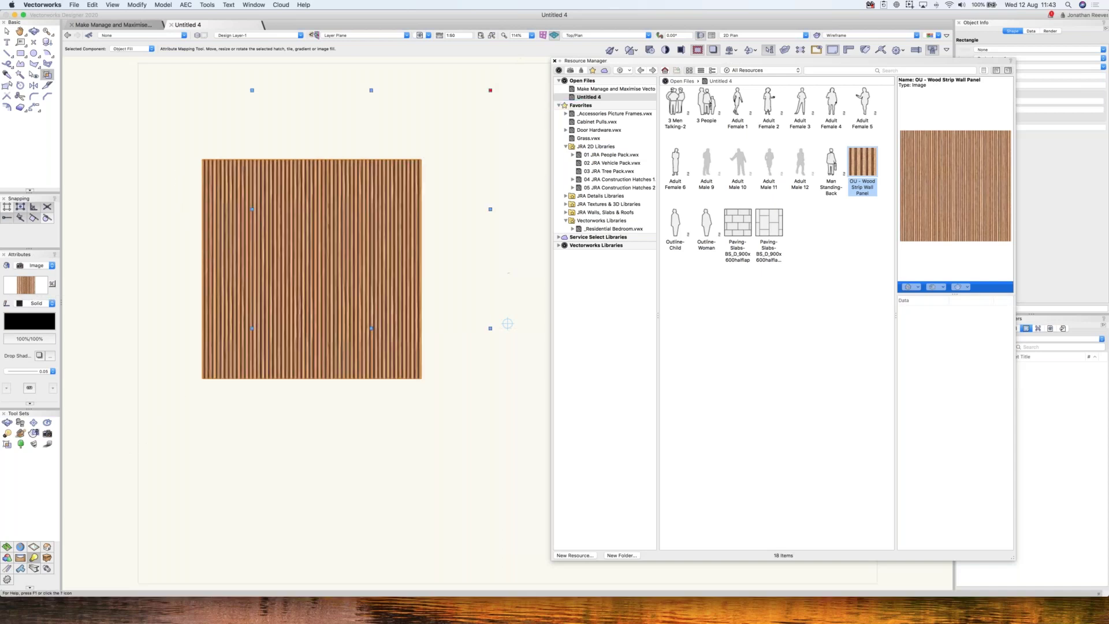
scroll(507, 324, up, 1)
- Draw a window rectangle inside the wood panel and offset it by 100 to form a frame
key(4)
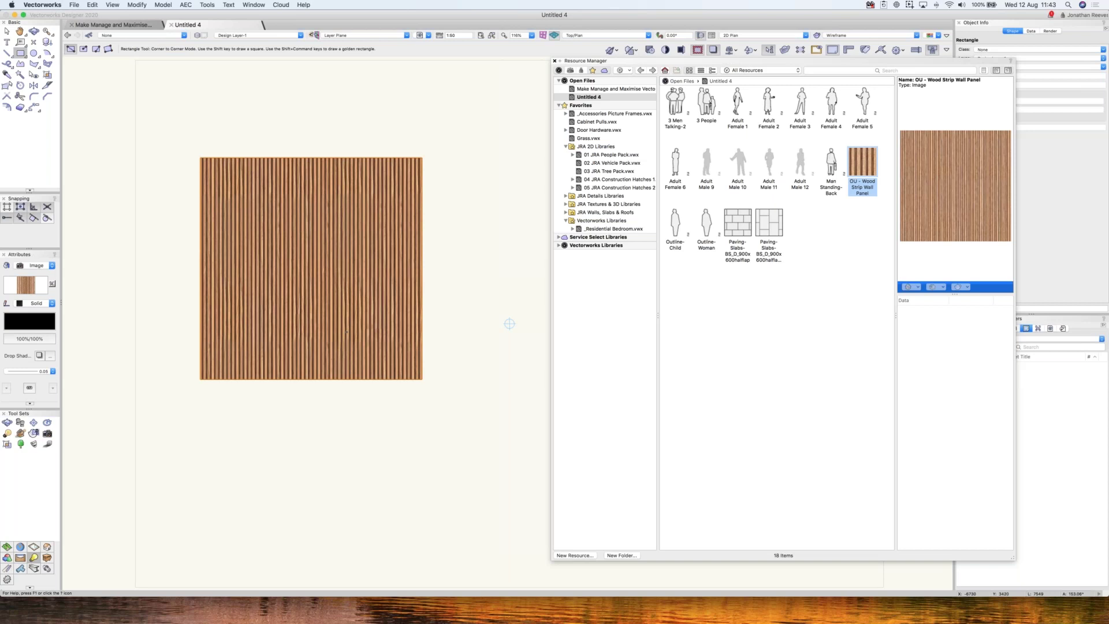
click(266, 199)
click(343, 335)
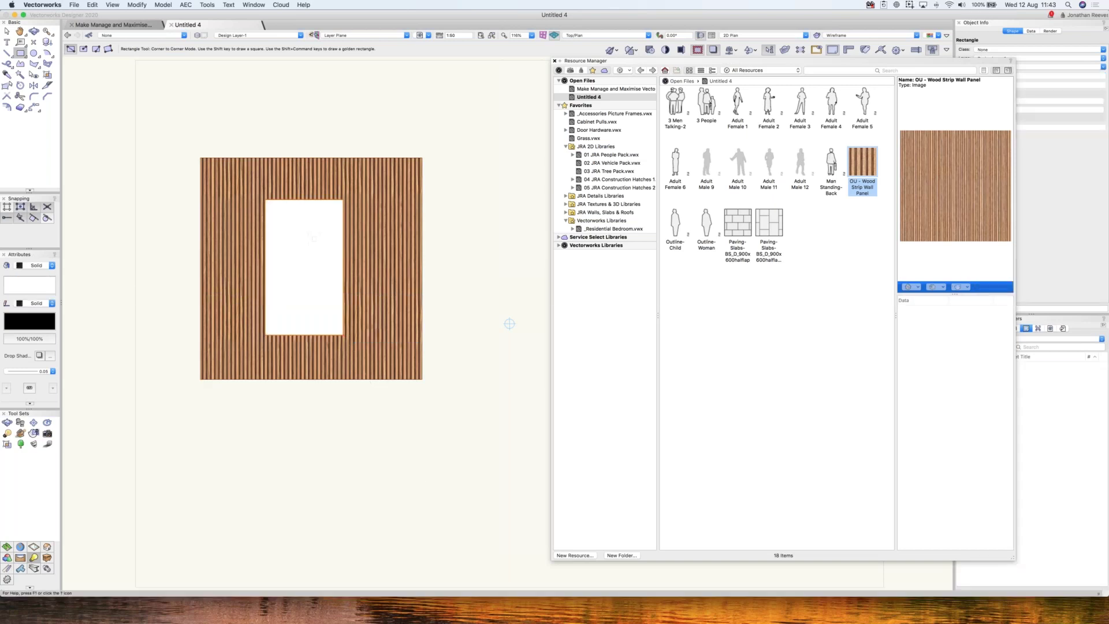
key(minus)
key(minus)
text(100)
key(Return)
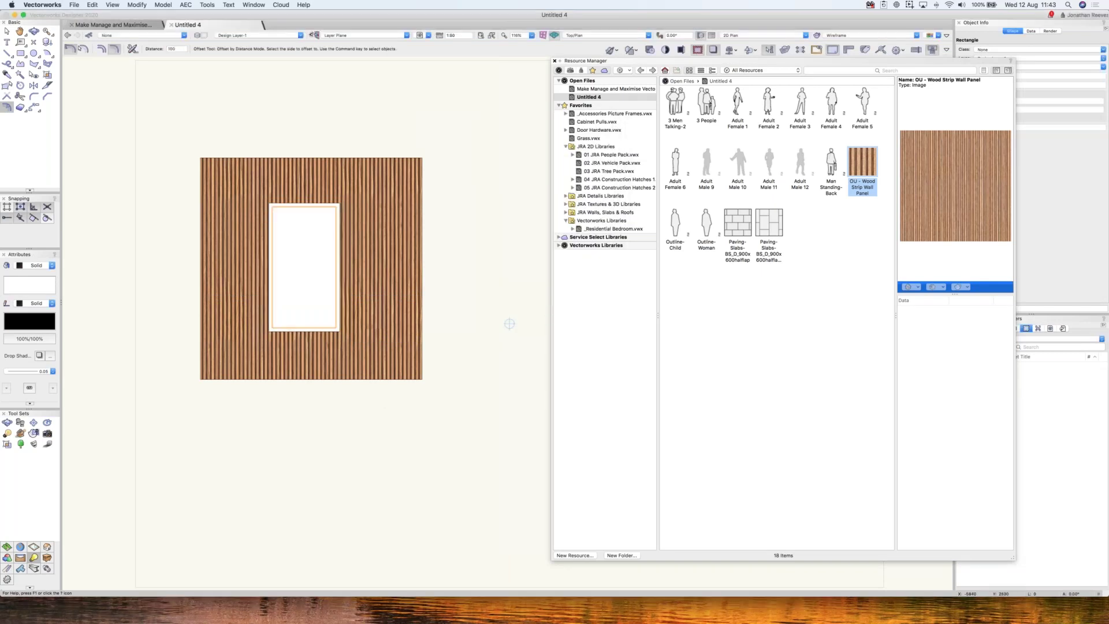
click(510, 324)
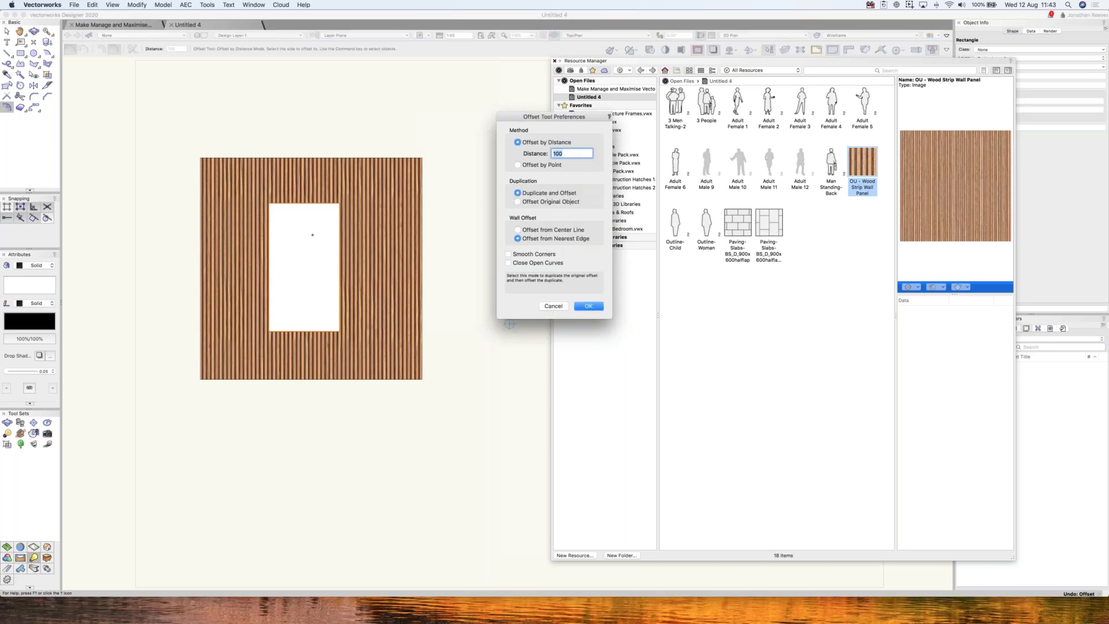
key(Return)
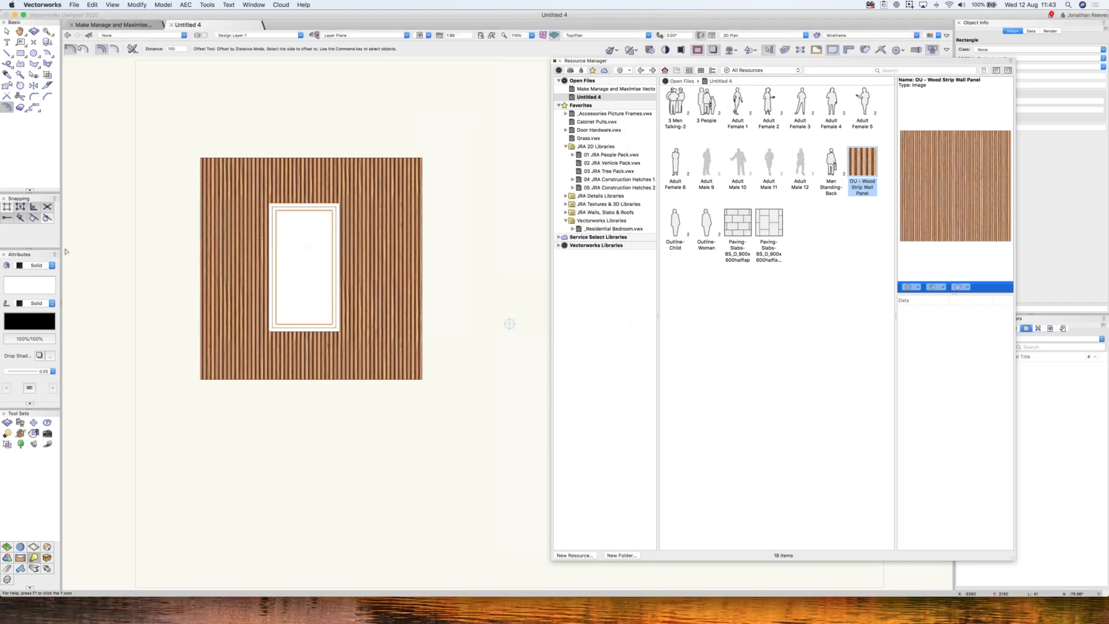
- Give the inner window rectangle a gradient fill
key(x)
click(37, 266)
click(35, 291)
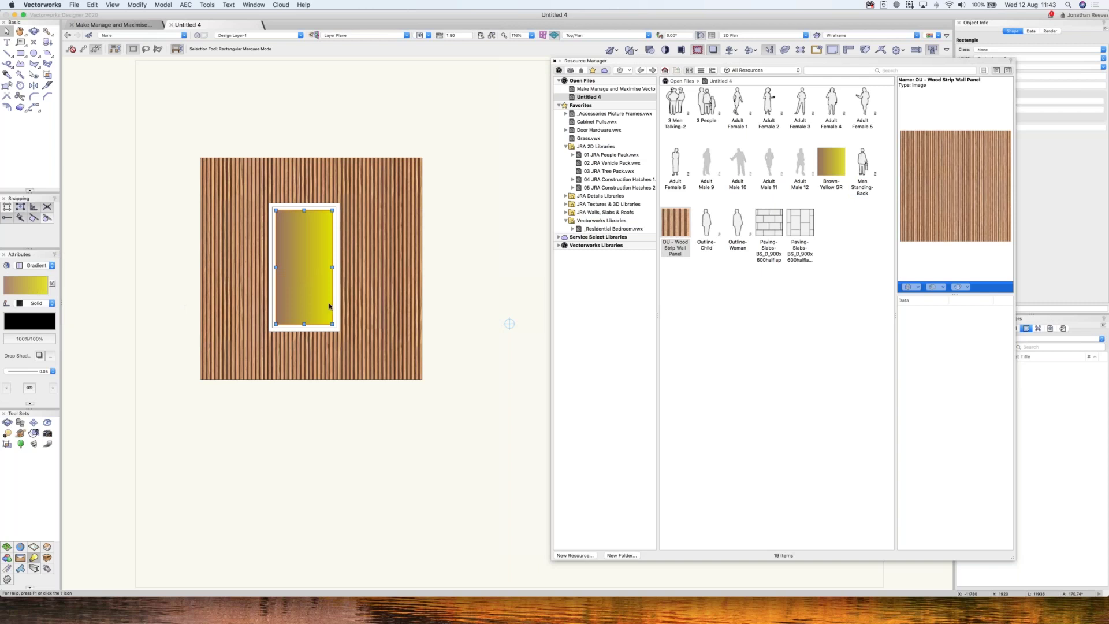
- Give the glass the Foliage White Bloom GR gradient running from top-right to bottom-left
click(25, 284)
scroll(113, 443, down, 5)
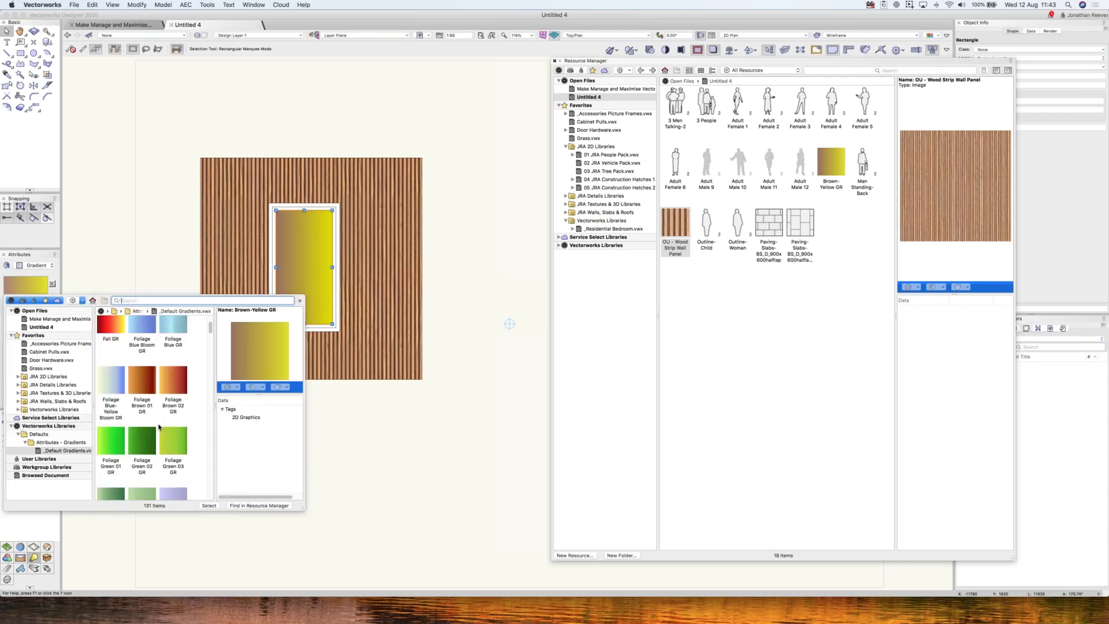
scroll(113, 426, down, 1)
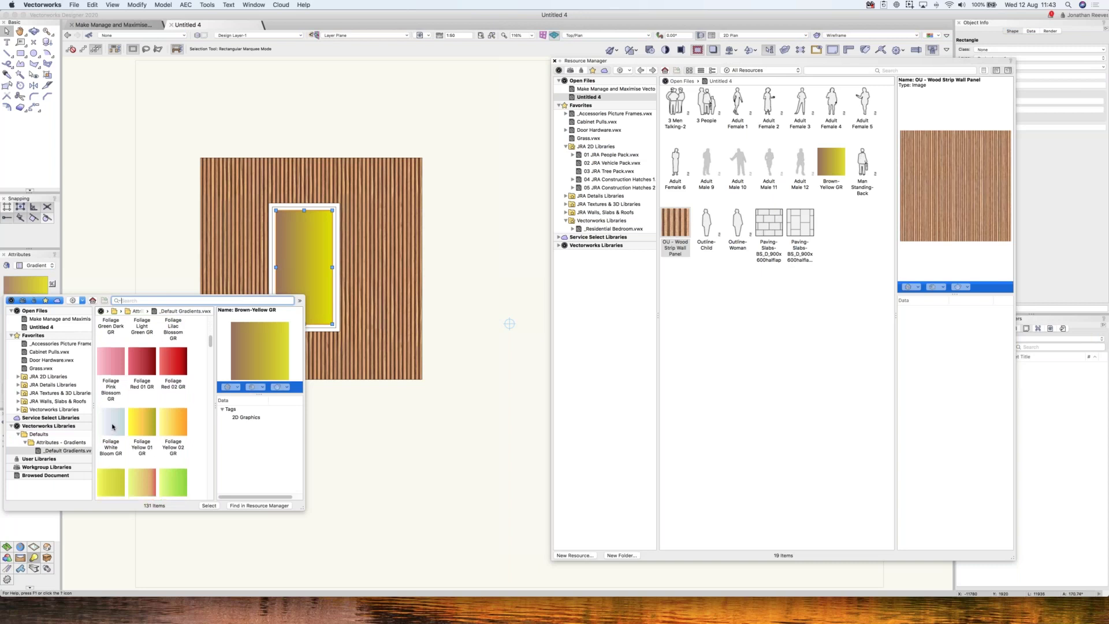
double_click(113, 427)
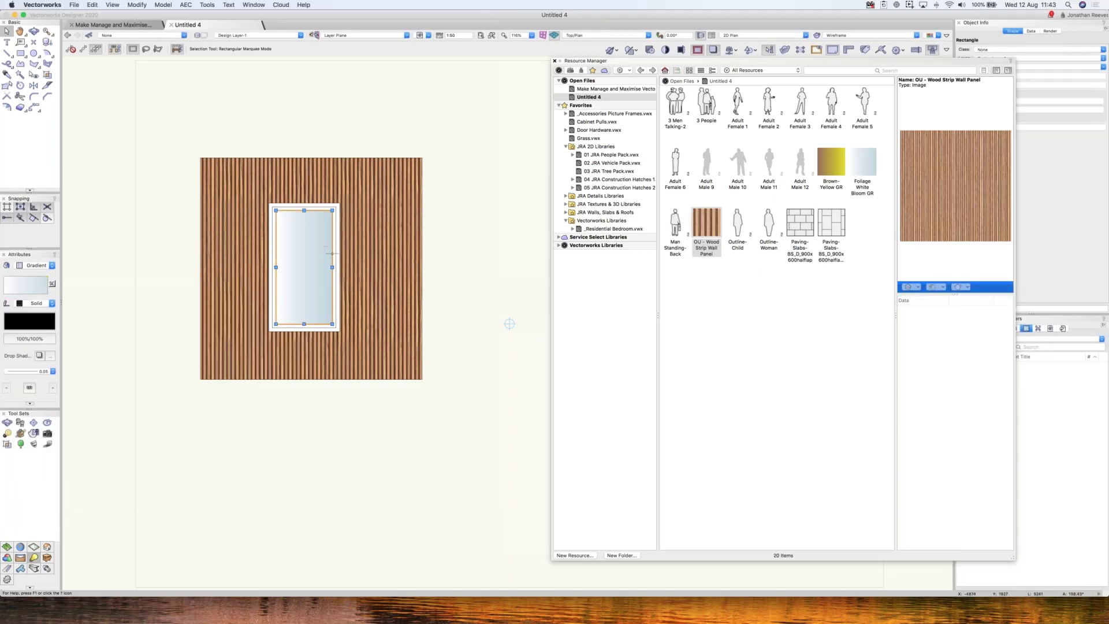
key(g)
drag(334, 213, 336, 322)
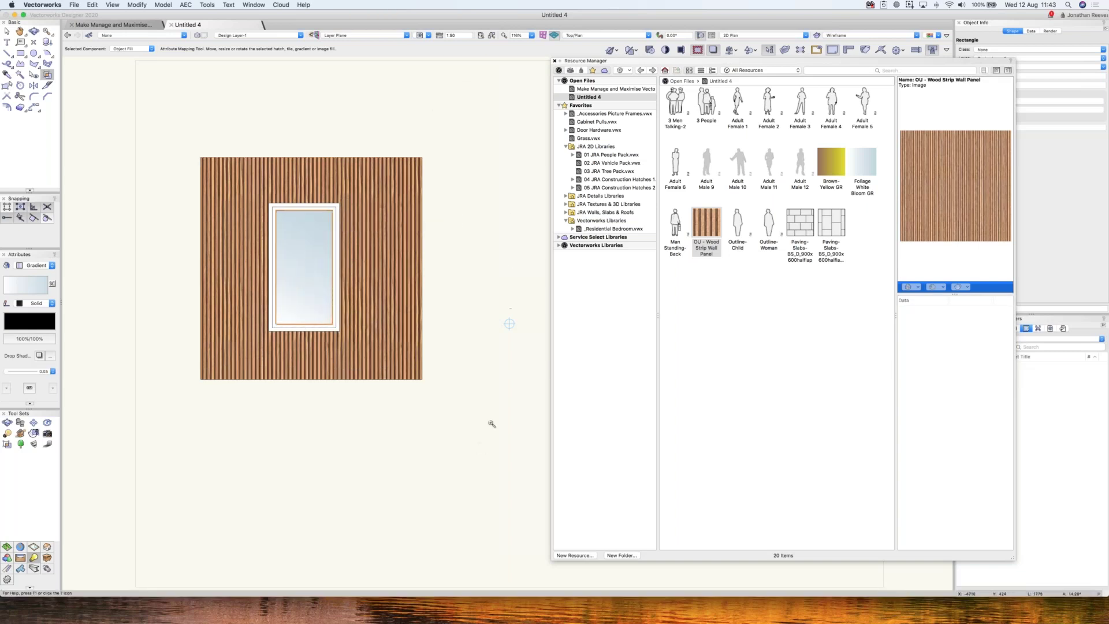
drag(170, 114, 510, 439)
key(x)
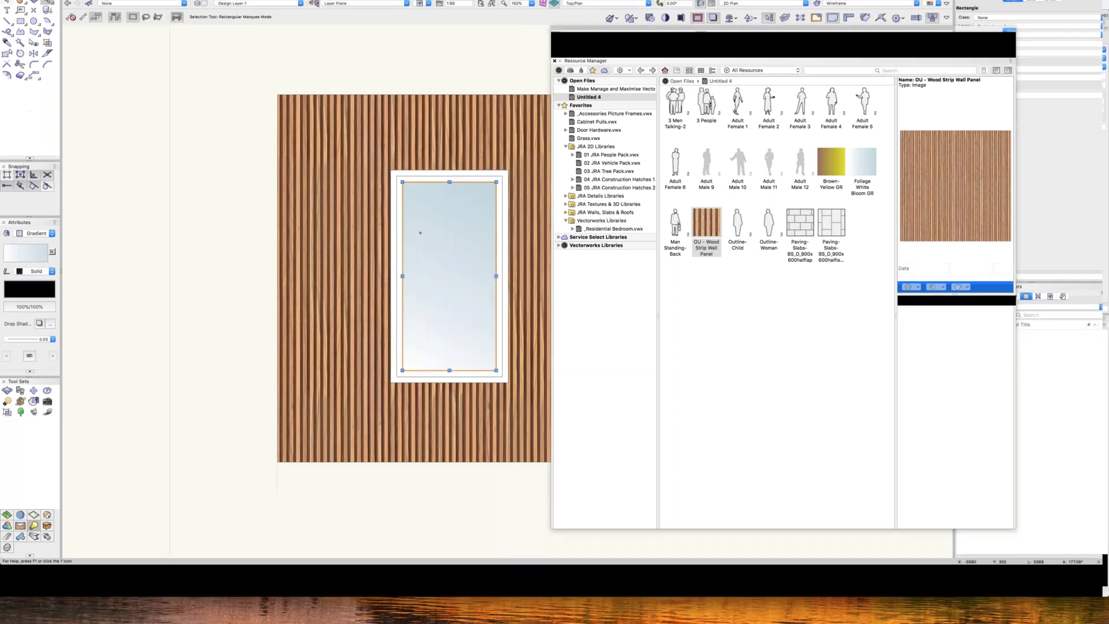
- Draw a strip over the window's left side, filled black at 50% opacity with no outline
key(4)
click(391, 383)
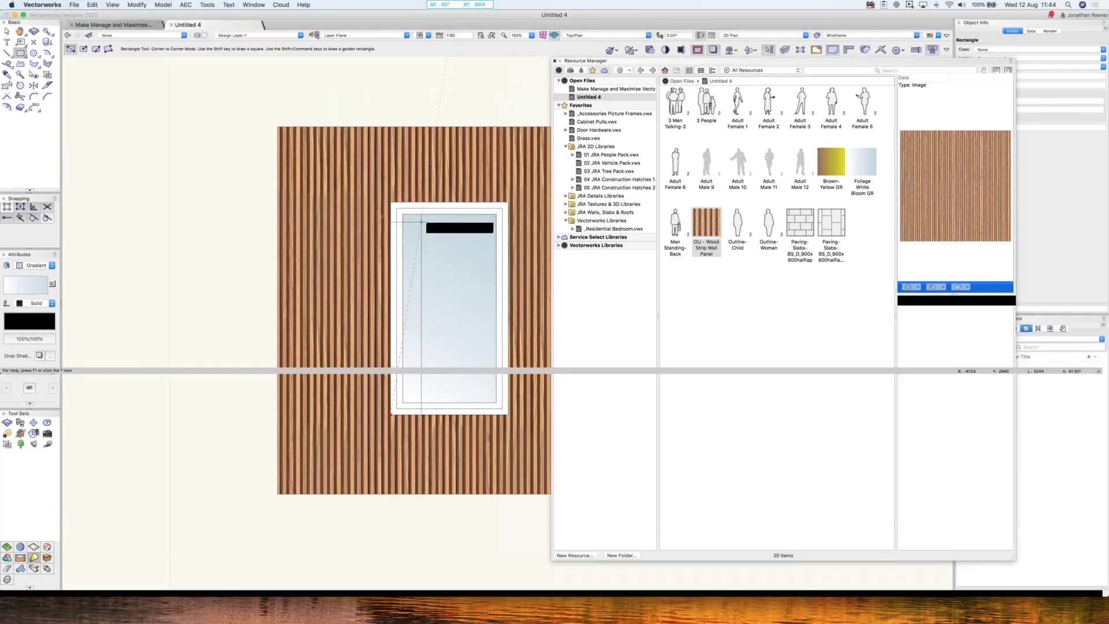
click(420, 202)
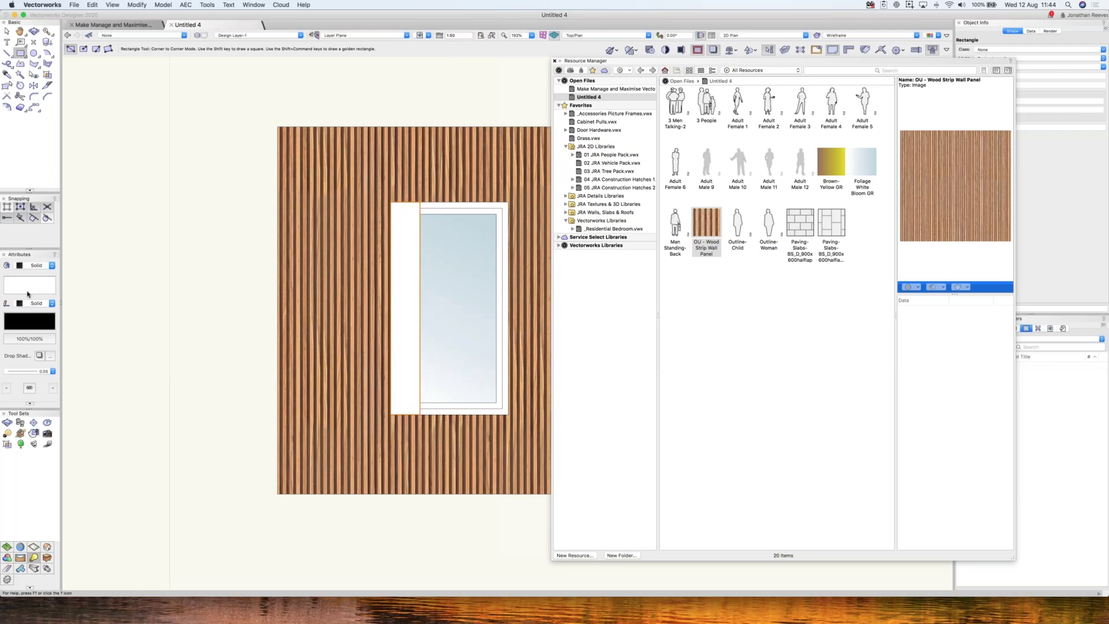
click(28, 292)
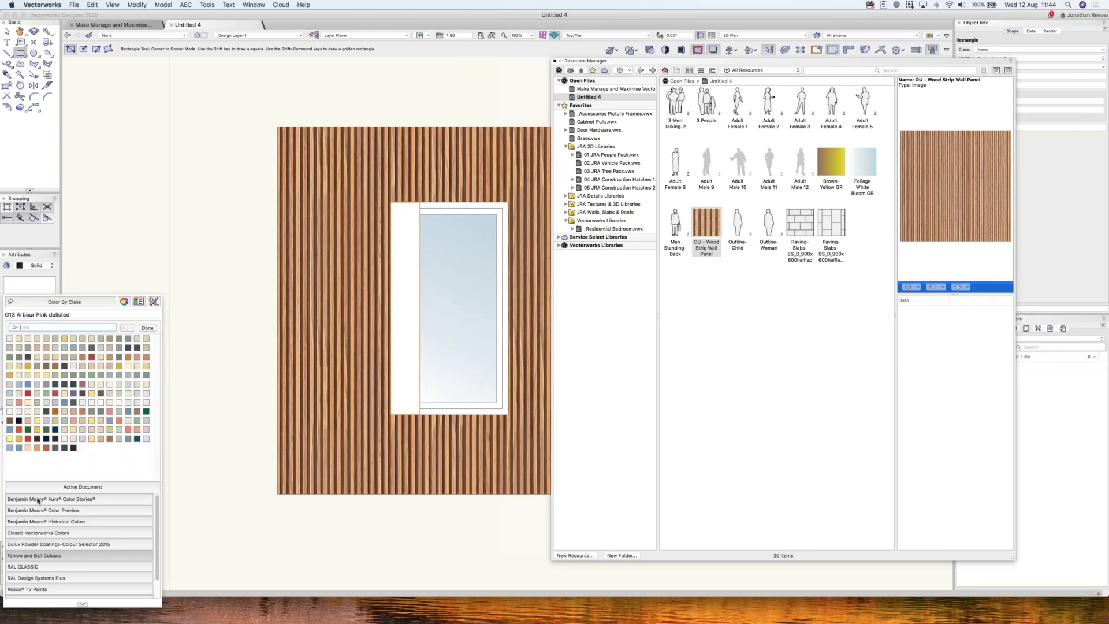
click(38, 533)
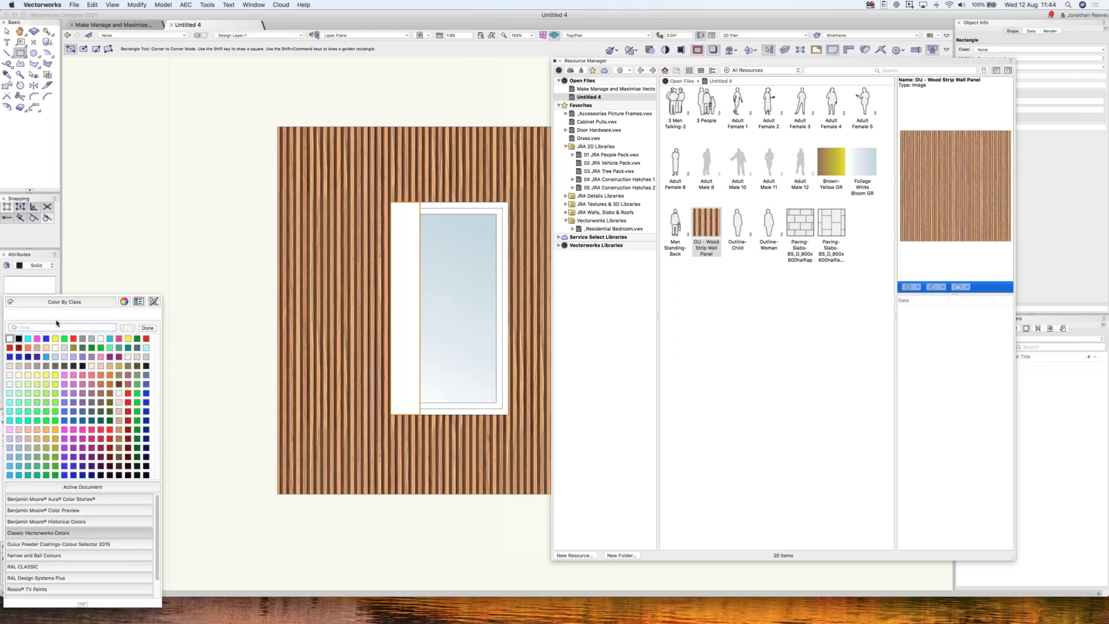
click(18, 338)
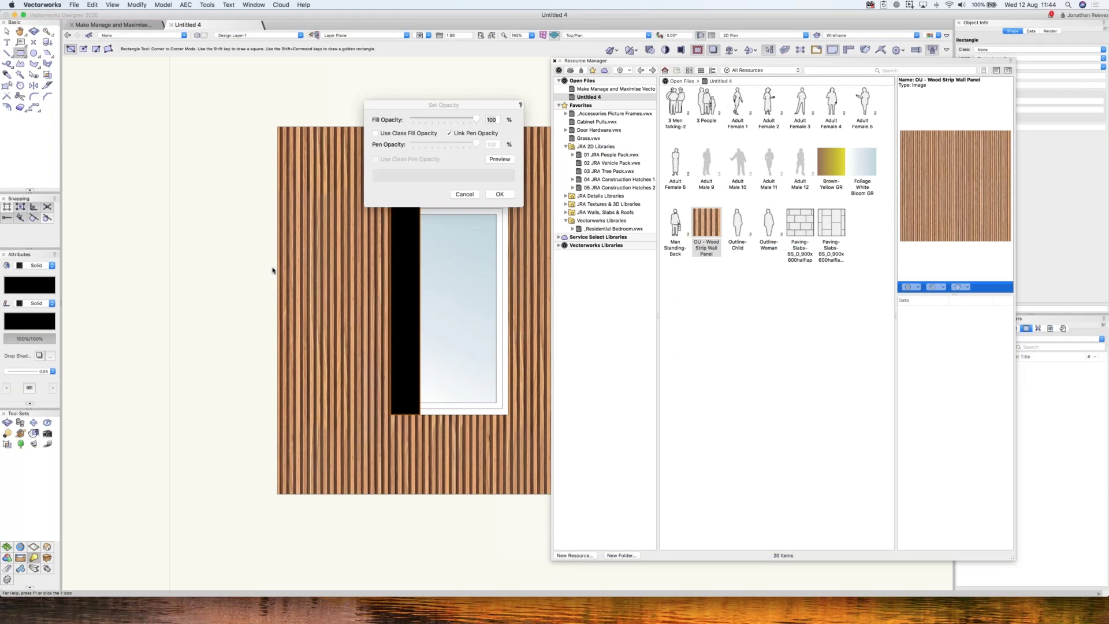
text(50)
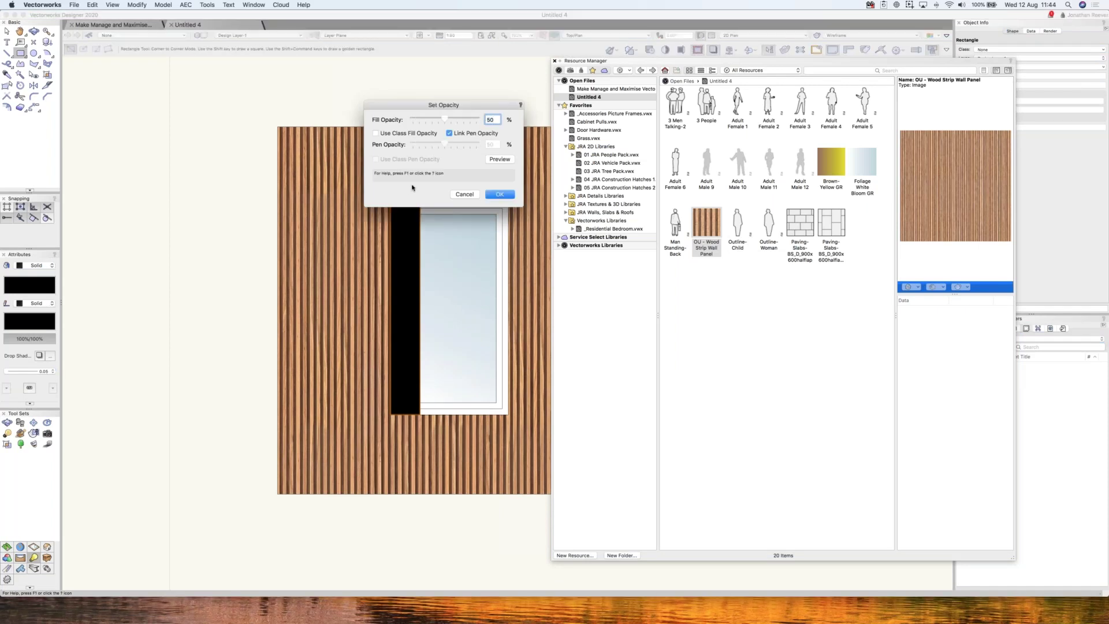
key(Return)
click(36, 303)
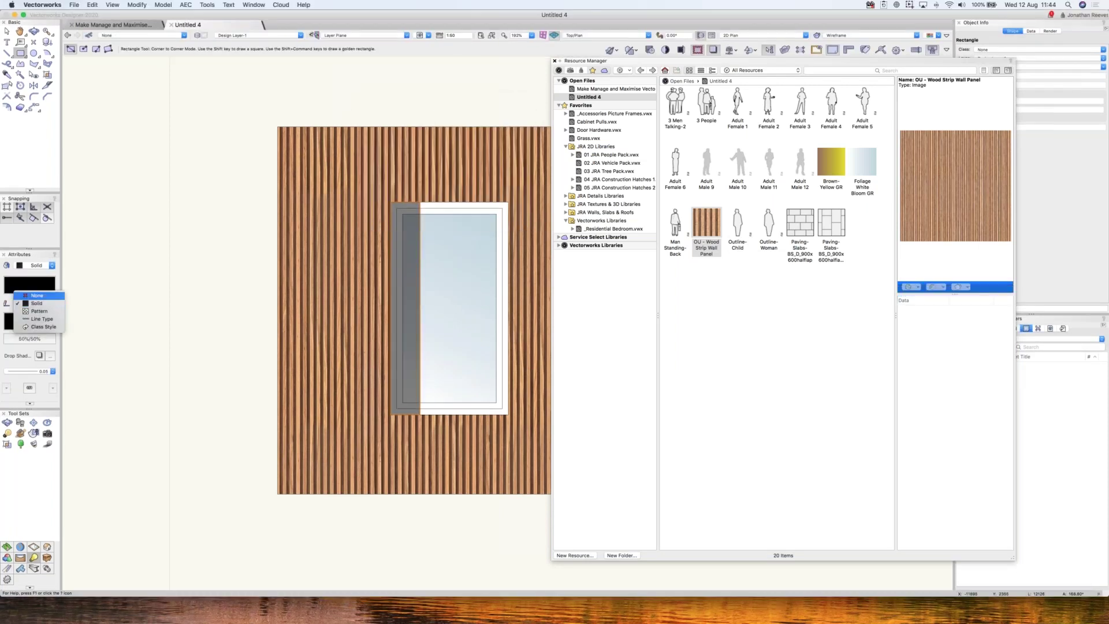
click(35, 295)
- Draw a translucent bar across the window and move it to the window's top edge
drag(302, 290, 514, 320)
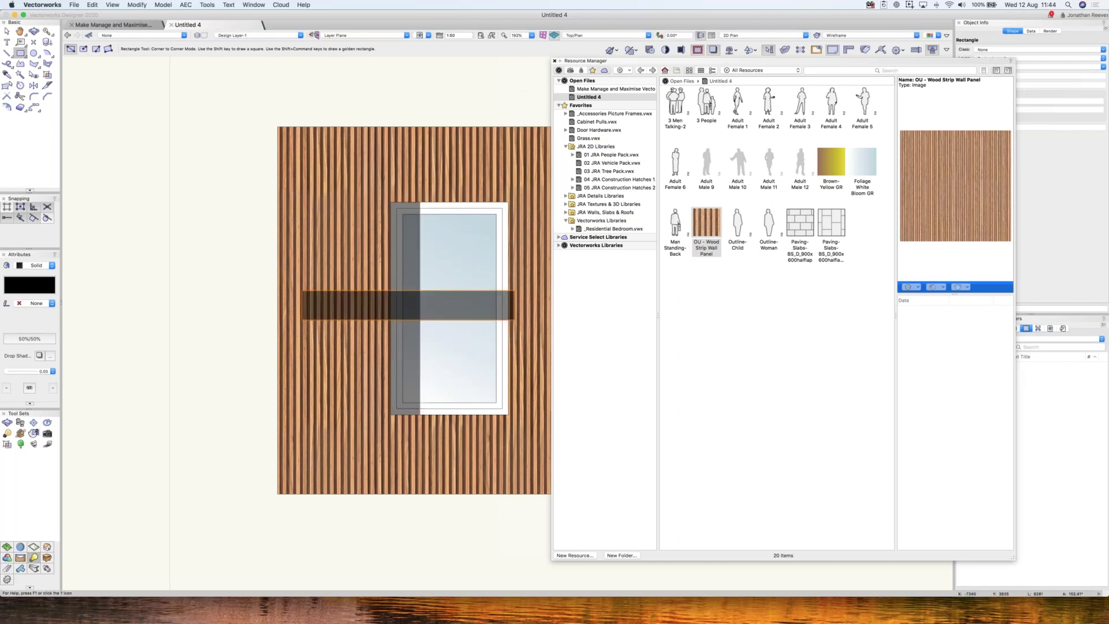
key(x)
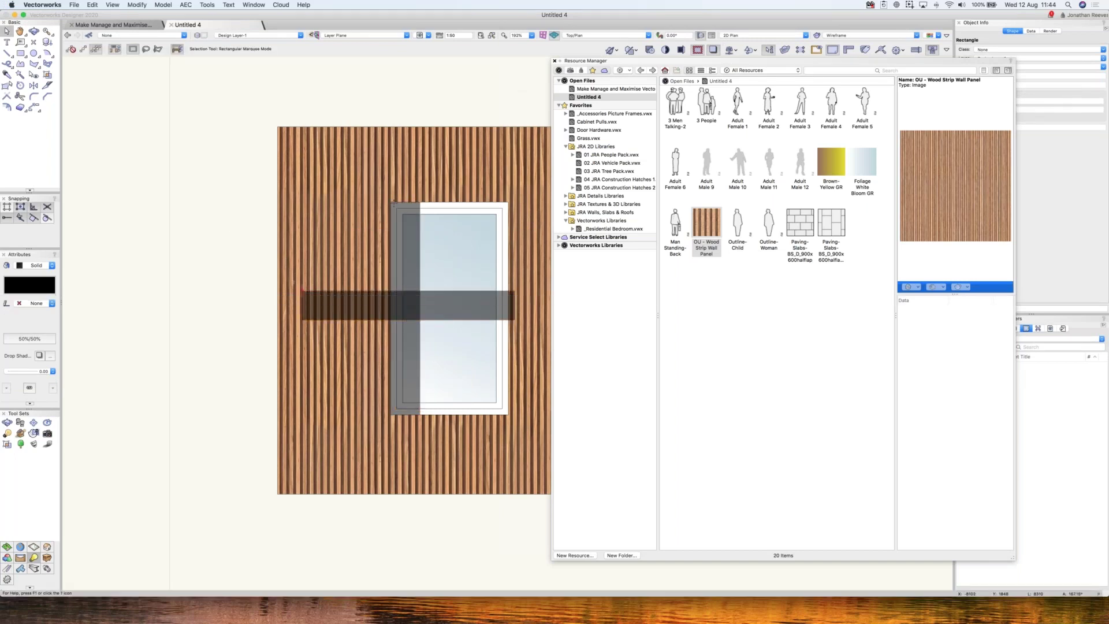
key(x)
drag(302, 291, 390, 202)
middle_drag(501, 231, 264, 235)
click(263, 235)
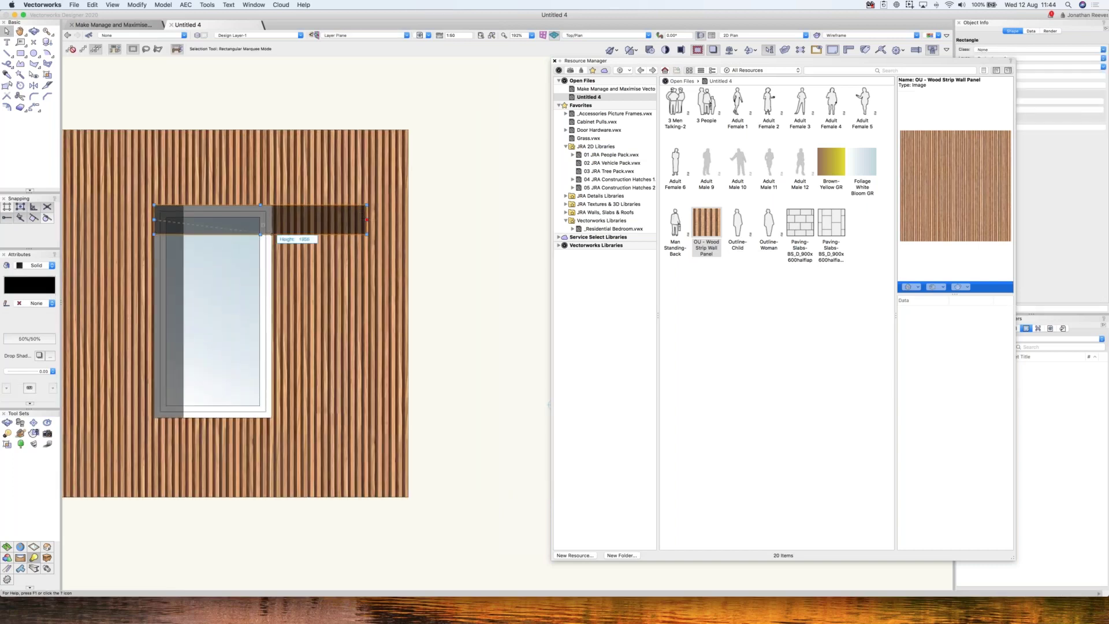
- Trim the bar to the window's right edge and merge both dark strips into one L-shaped shadow
drag(264, 227, 271, 220)
shift+click(176, 255)
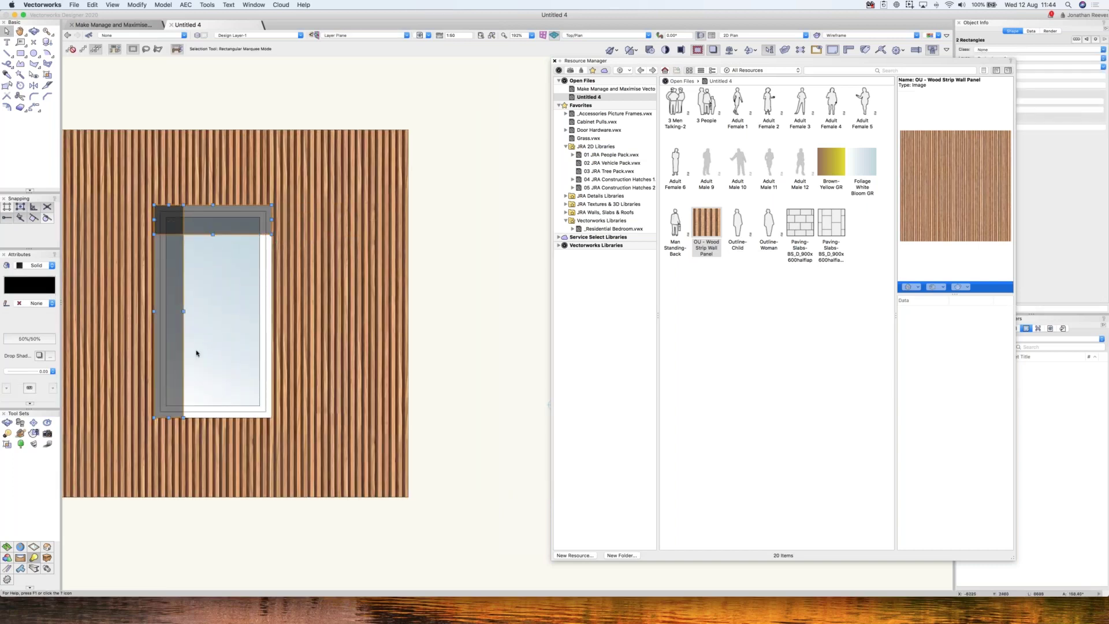
right_click(179, 255)
click(205, 348)
scroll(208, 353, down, 3)
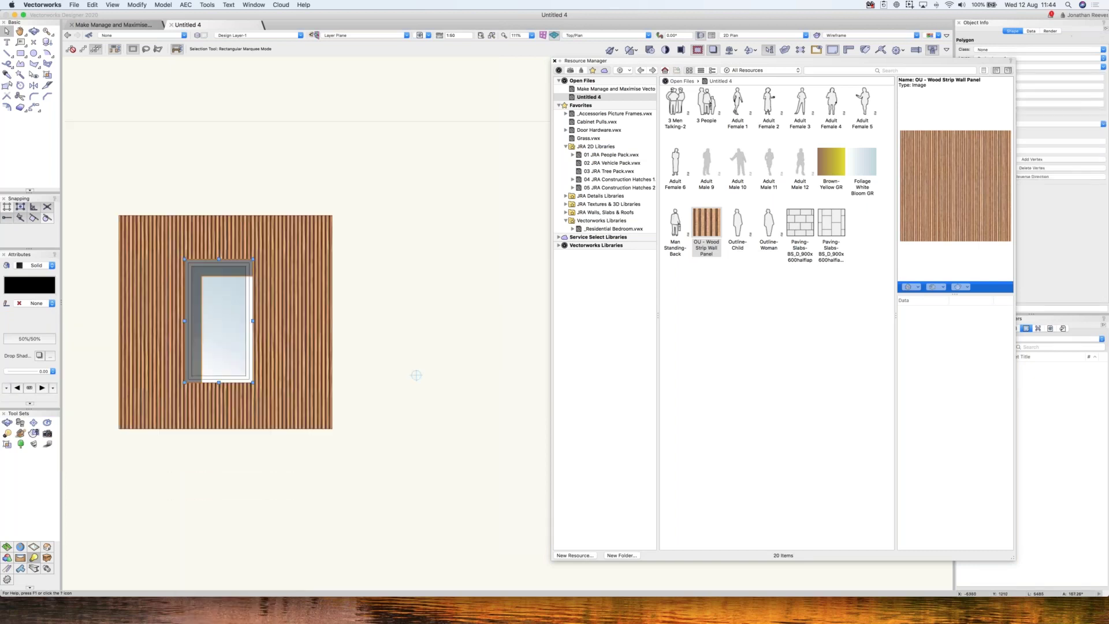
- Stretch the timber cladding rectangle far to the right into a long wall
middle_drag(417, 376, 534, 344)
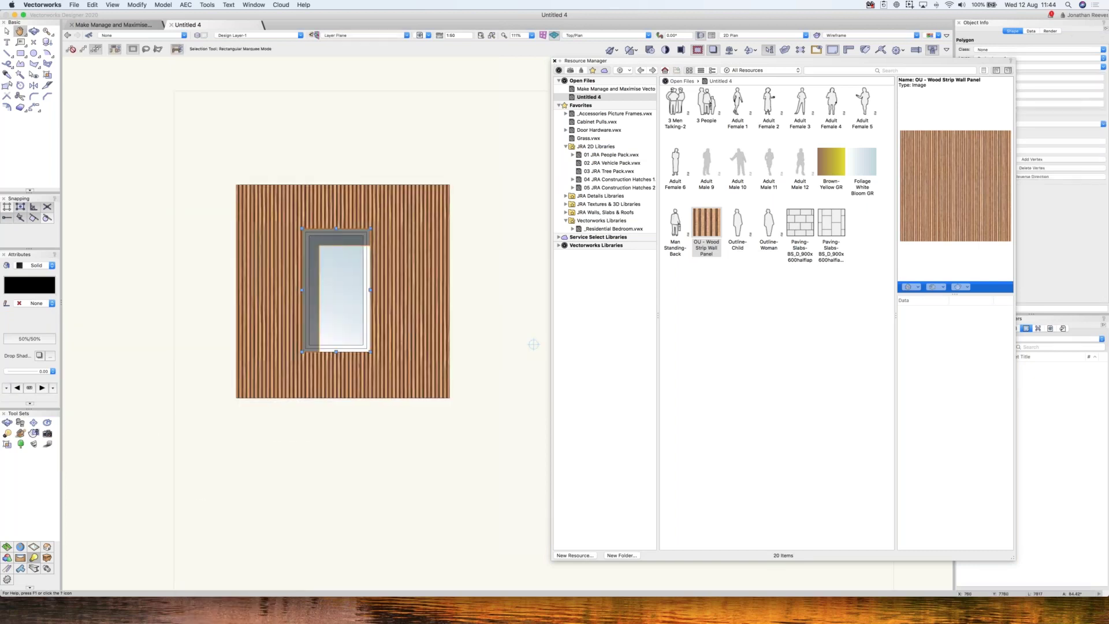
key(super+r)
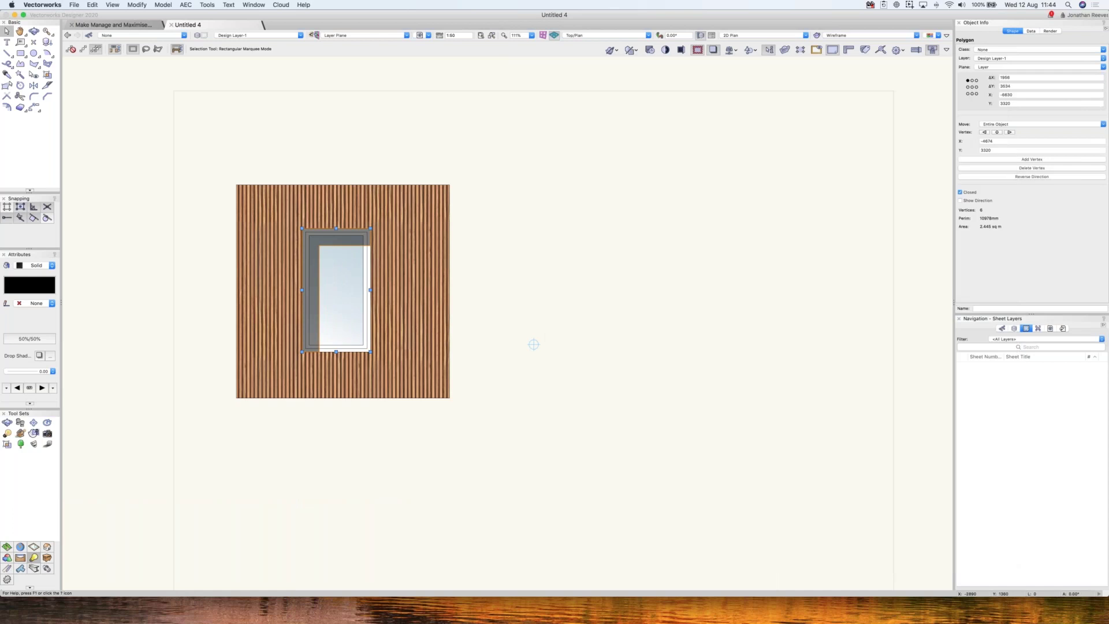
click(433, 297)
drag(450, 291, 854, 291)
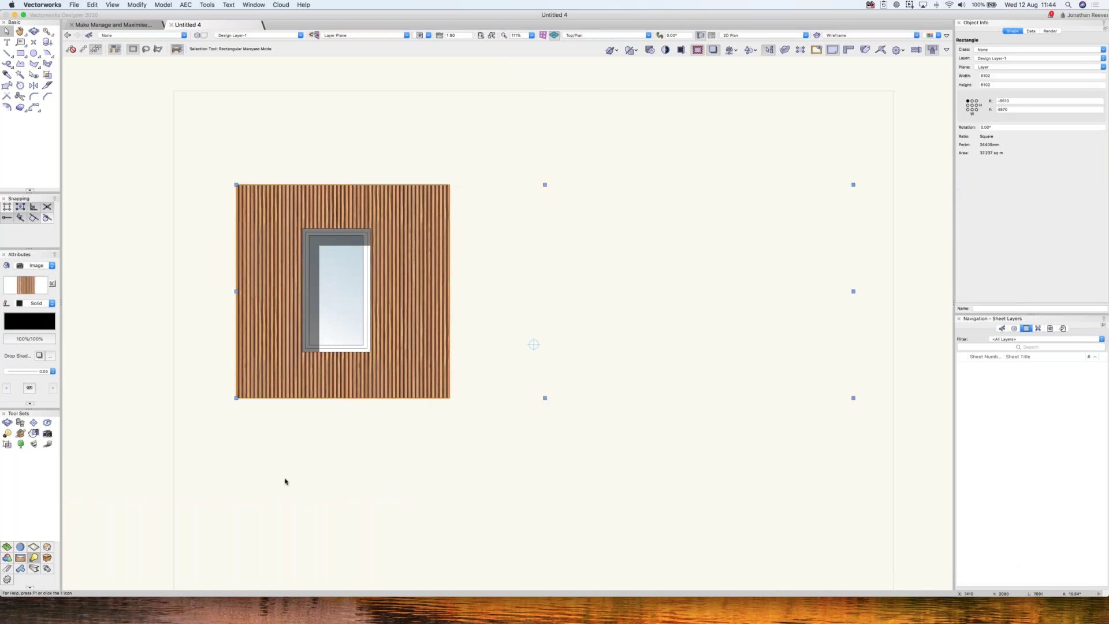
click(272, 471)
drag(285, 477, 384, 214)
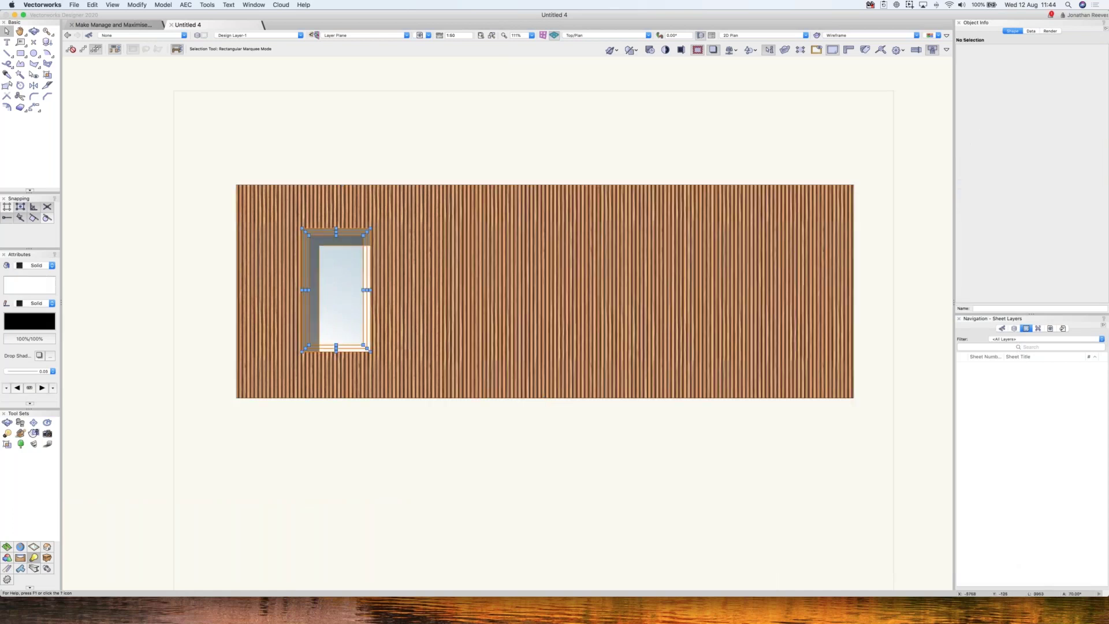
- Drag a copy of the window to the right along the wall
drag(350, 284, 442, 286)
alt+drag(442, 286, 442, 282)
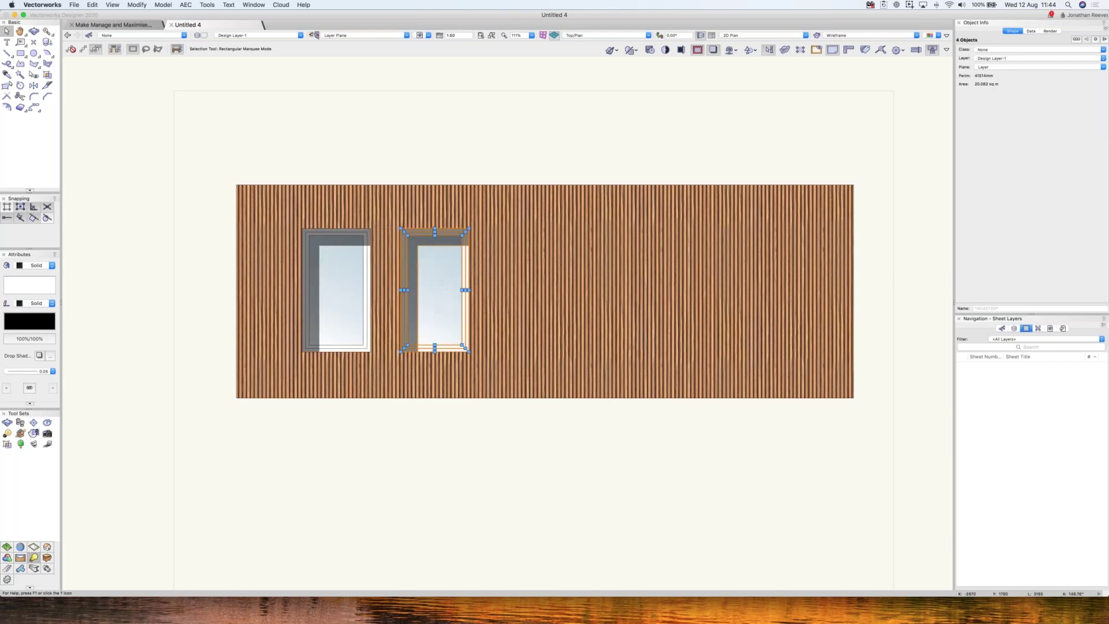
right_click(438, 272)
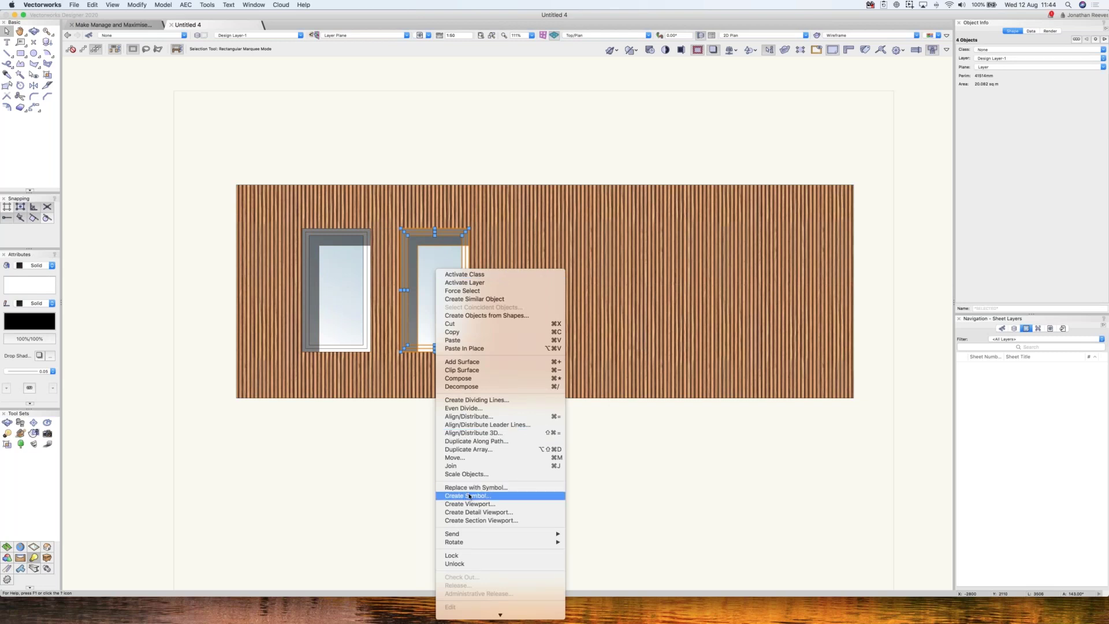
- Turn the copied window's shapes into a symbol named 'Window 1'
click(137, 4)
click(137, 5)
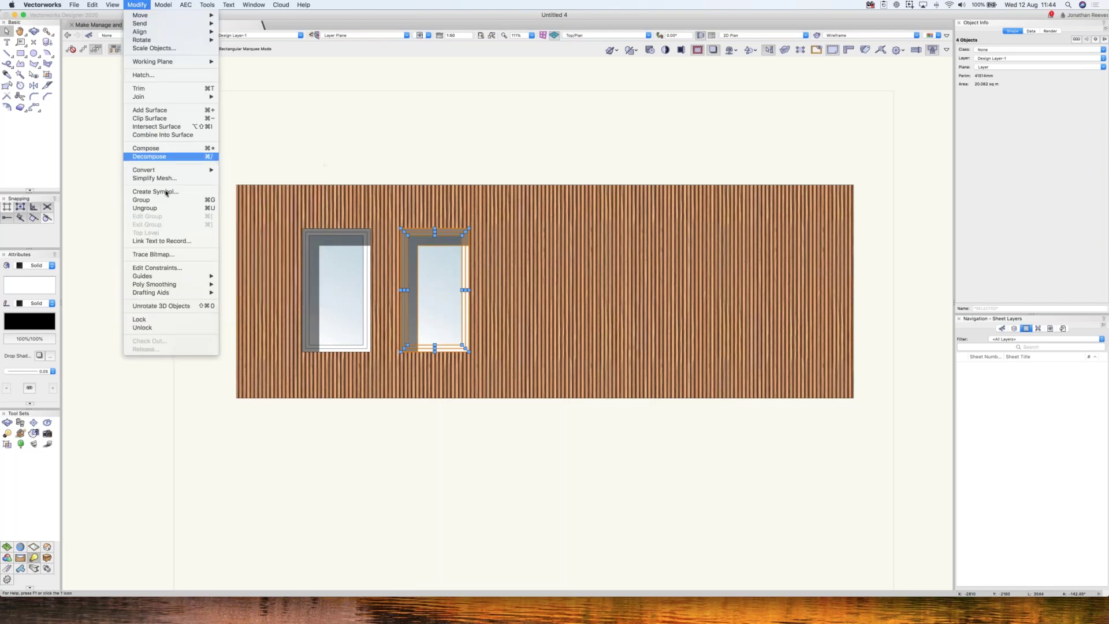
key(Return)
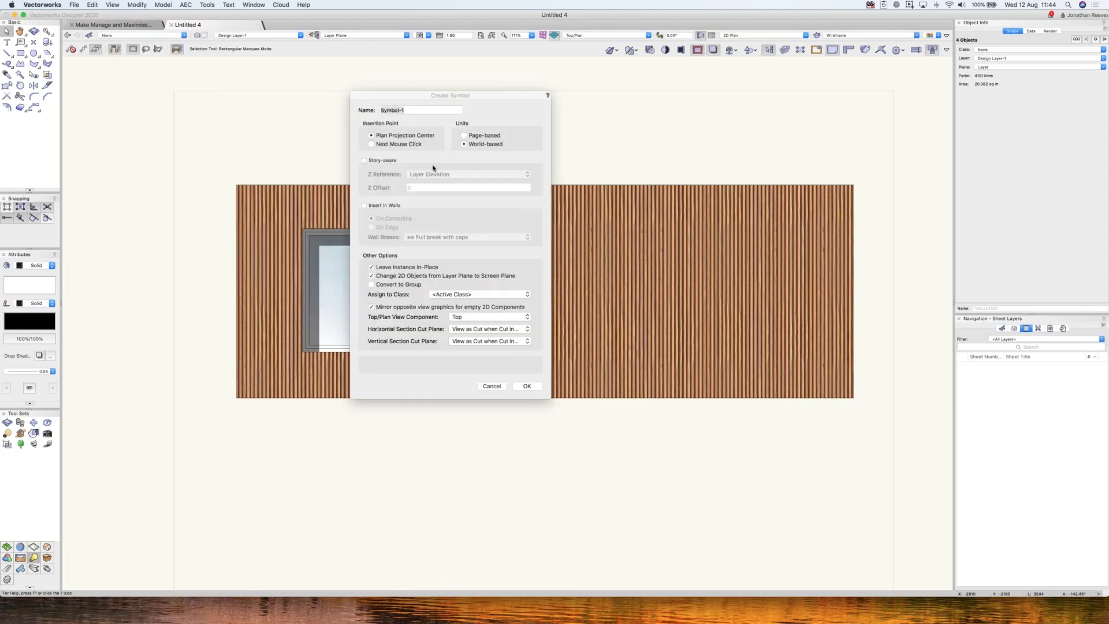
text(Window 1)
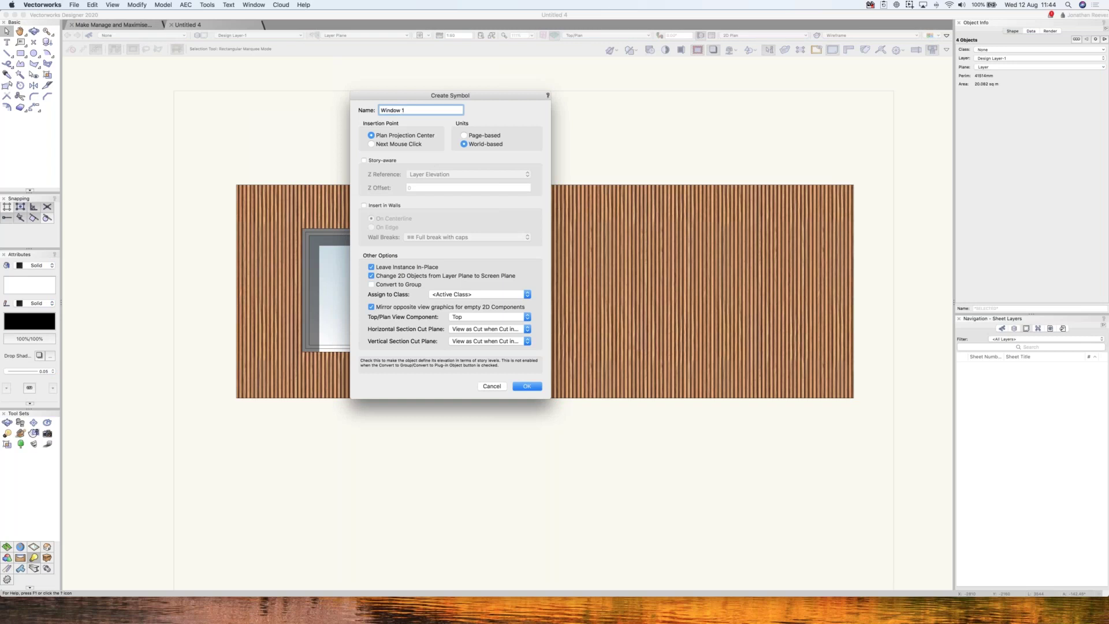
key(Return)
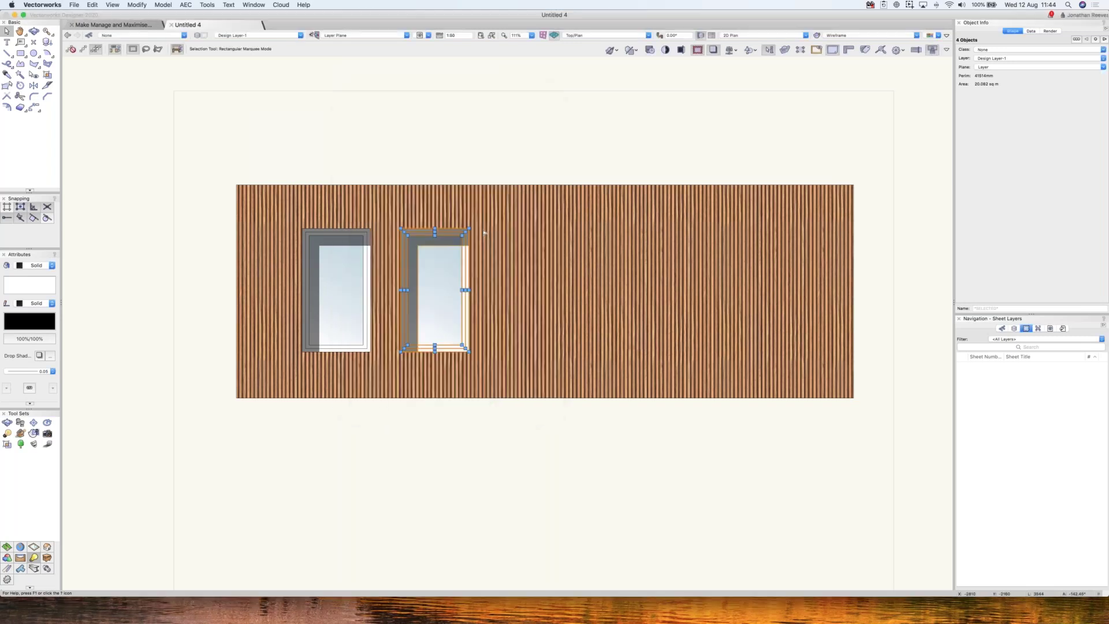
- Remove the extra copy, copy the Window 1 symbol 2500 right, and duplicate it twice more
drag(439, 286, 521, 289)
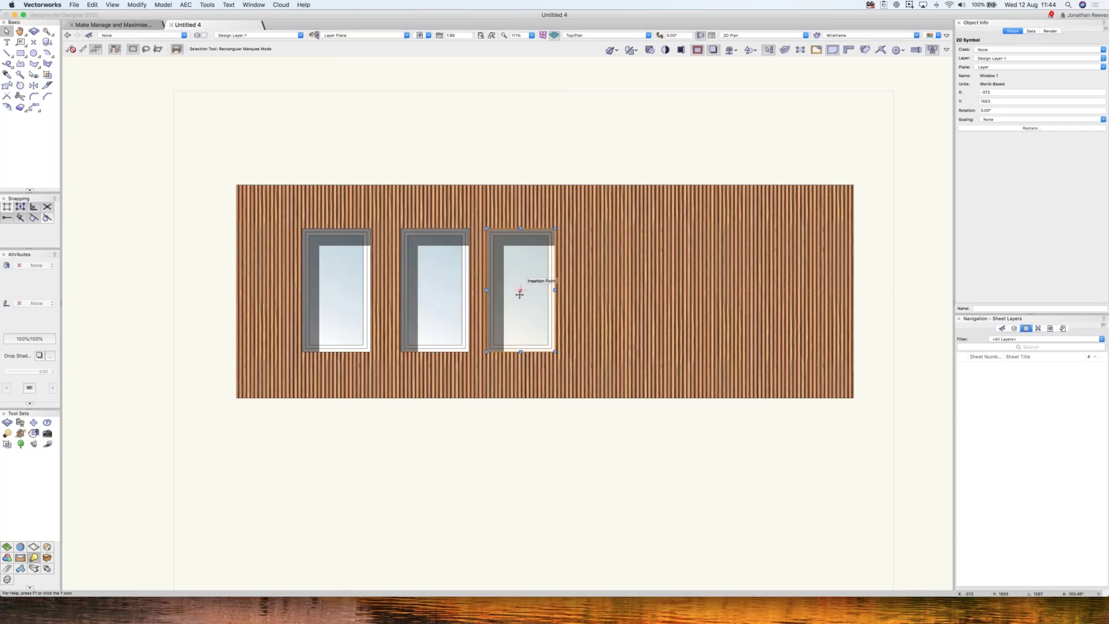
key(Delete)
drag(440, 288, 521, 289)
text(2500)
key(Tab)
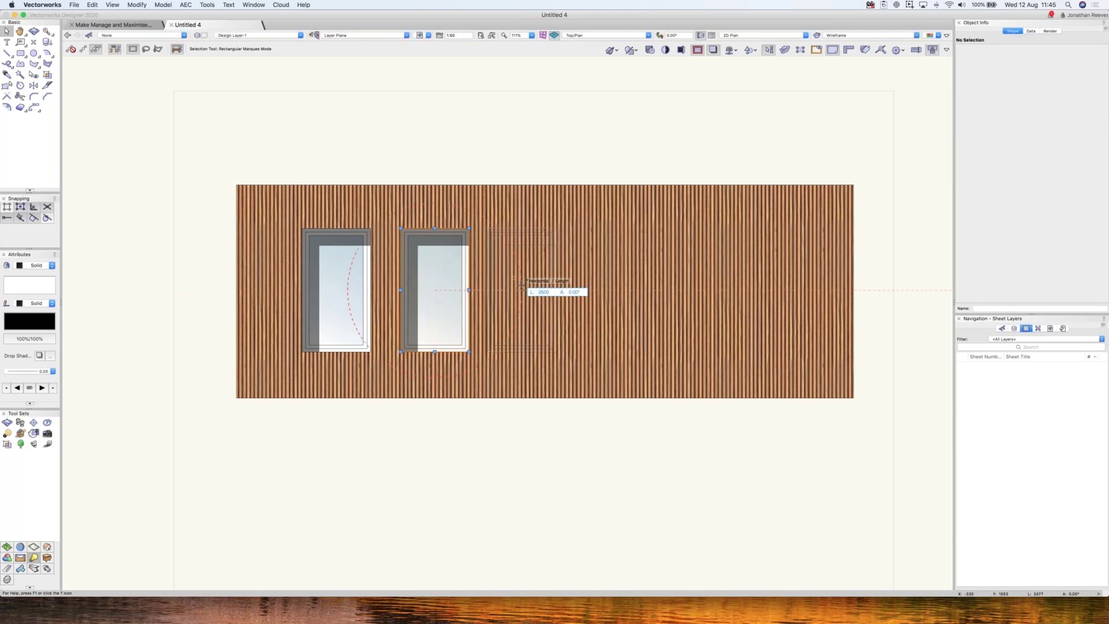
drag(522, 285, 522, 289)
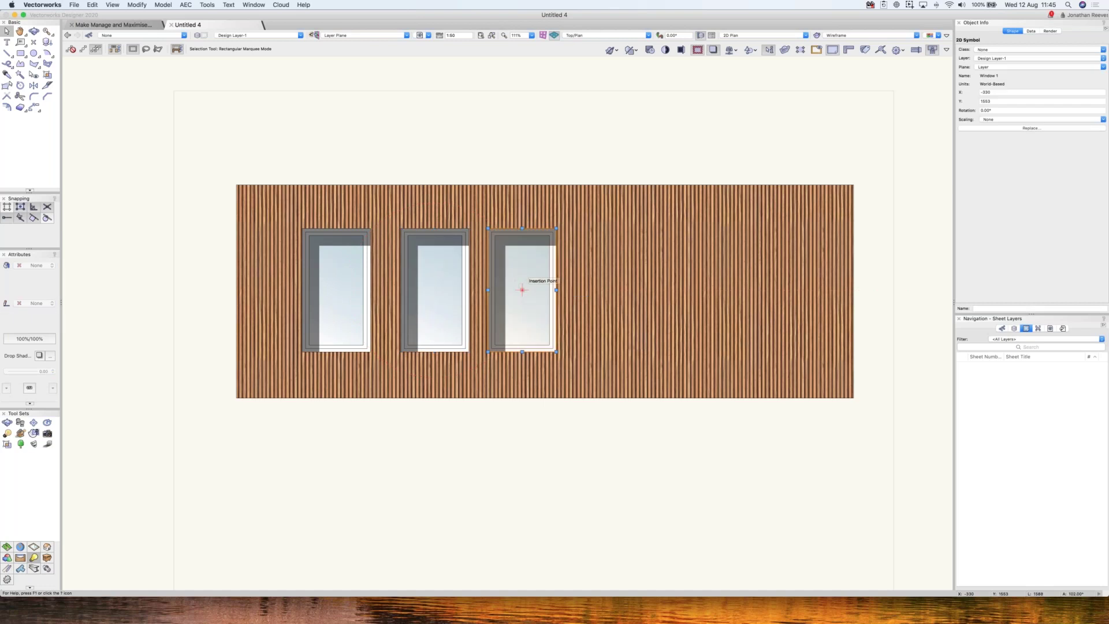
key(super+d)
key(super+d)
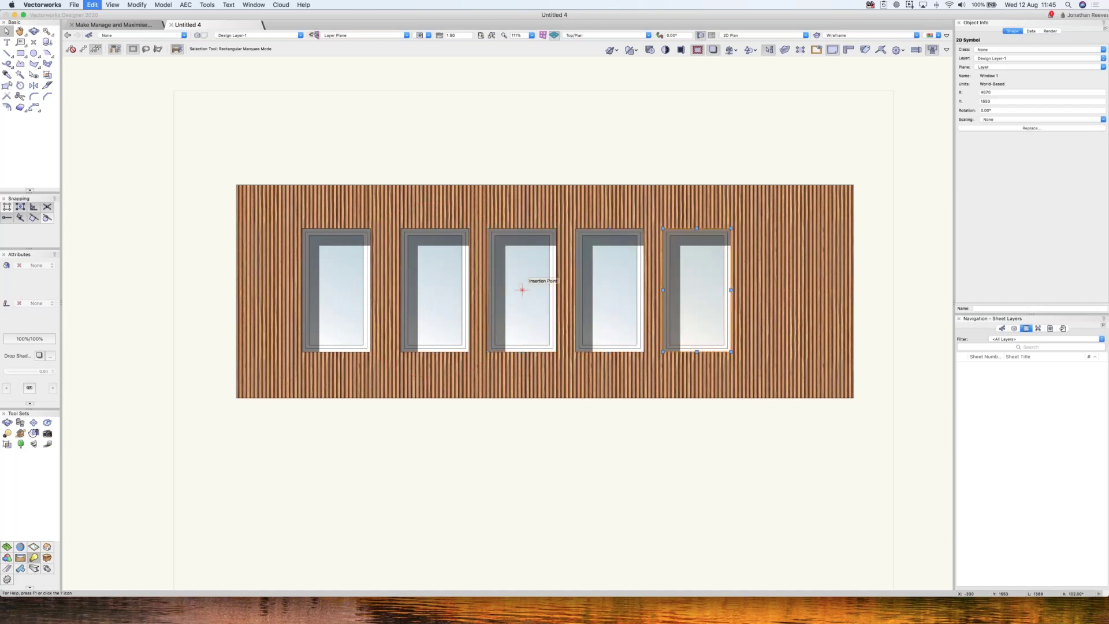
key(super+d)
key(Escape)
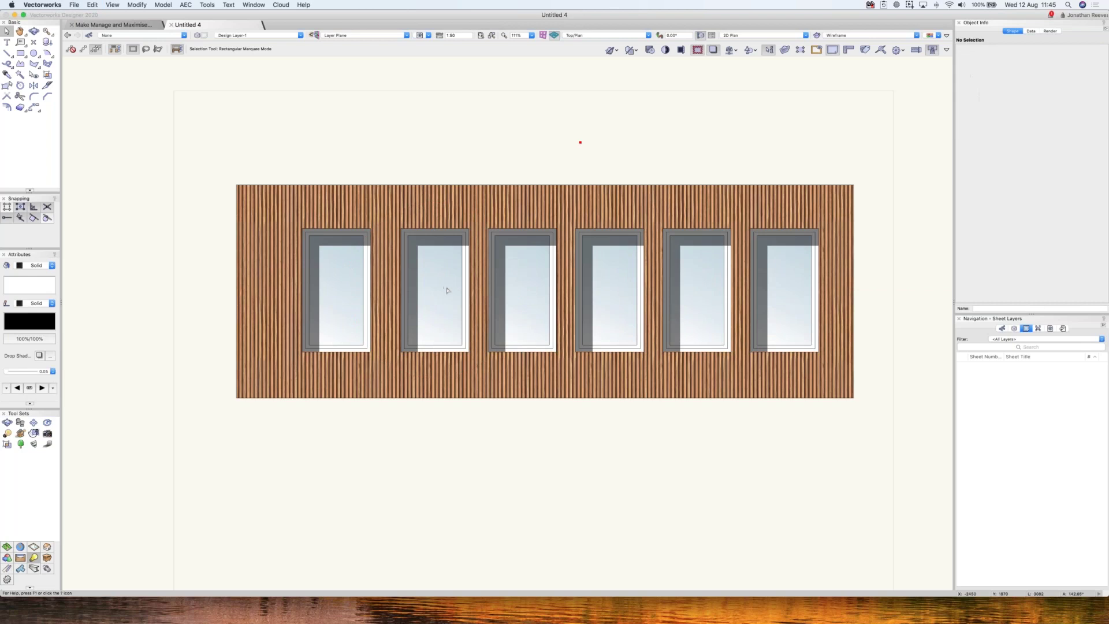
- Edit the Window 1 symbol to add a horizontal transom bar rectangle across its glass
click(434, 289)
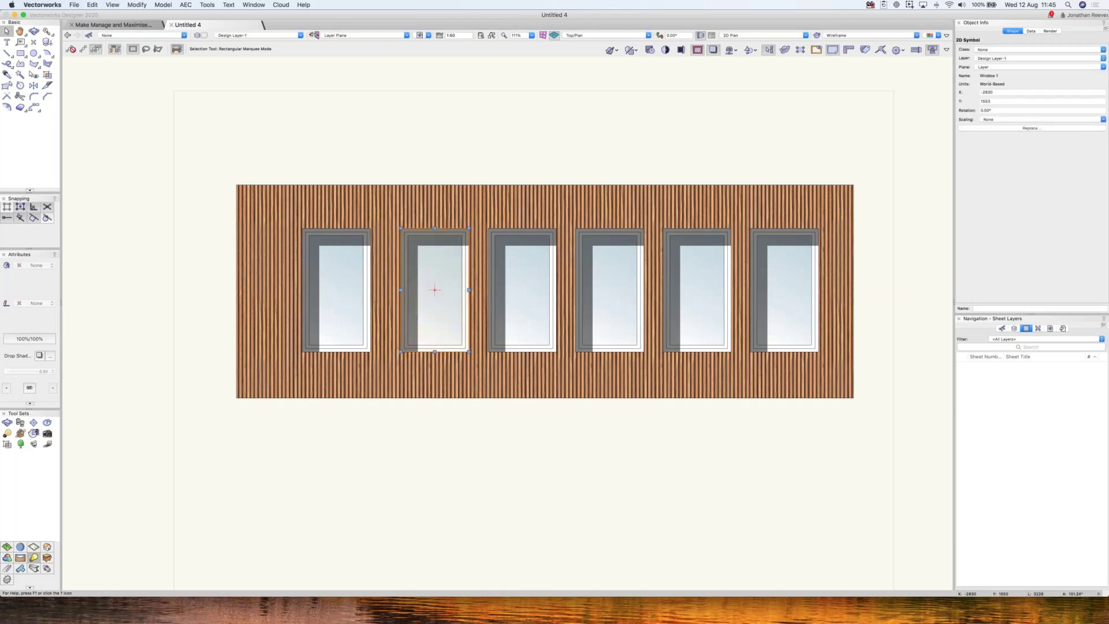
double_click(434, 289)
key(4)
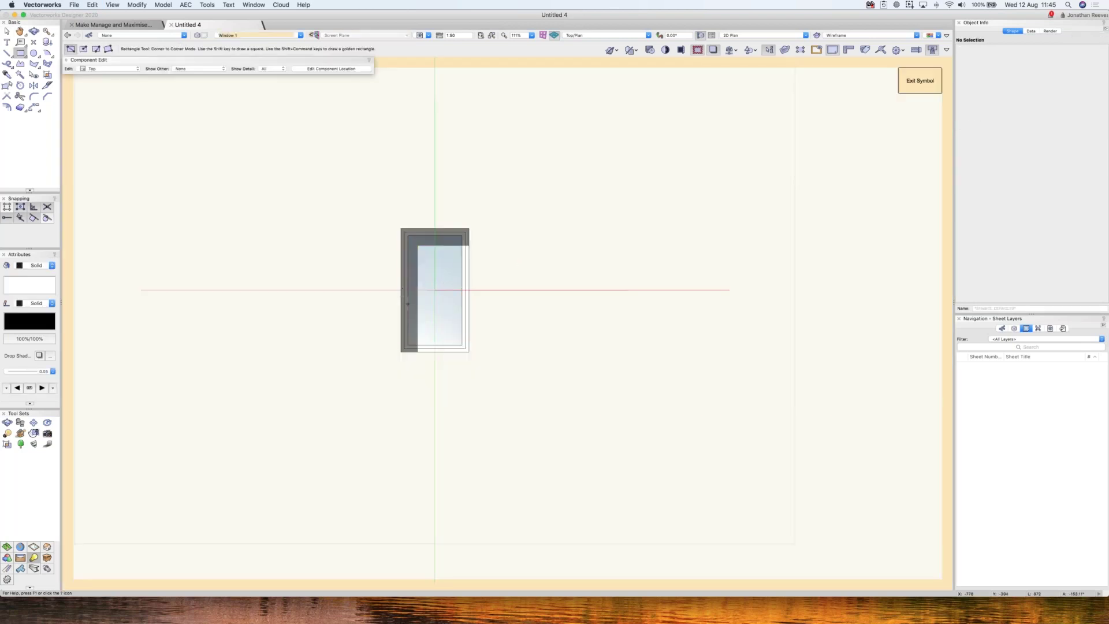
click(405, 289)
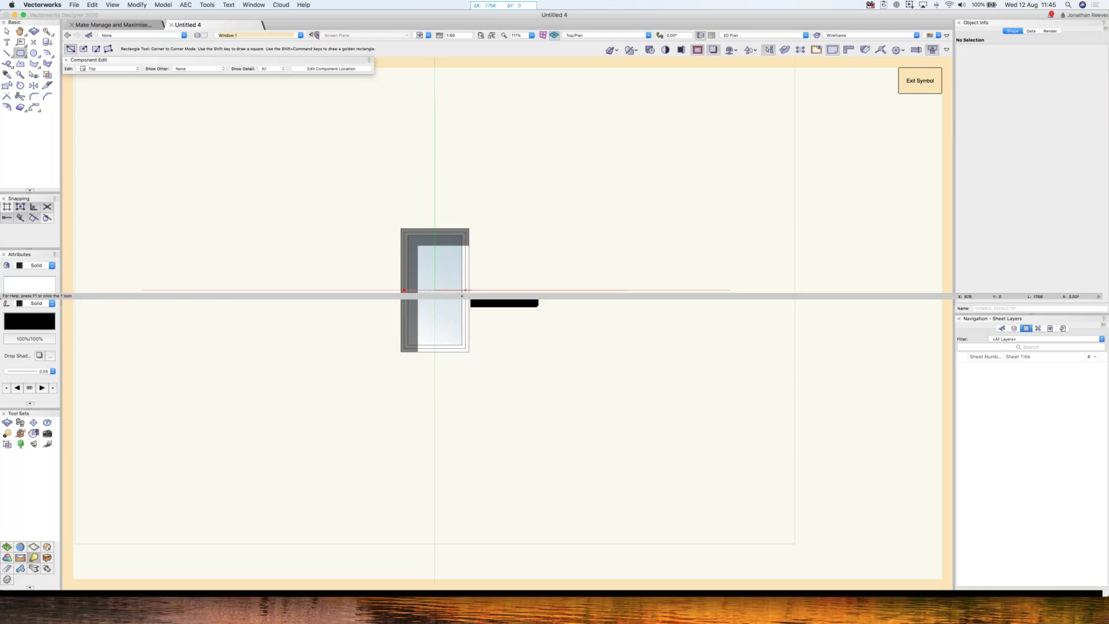
scroll(461, 290, up, 3)
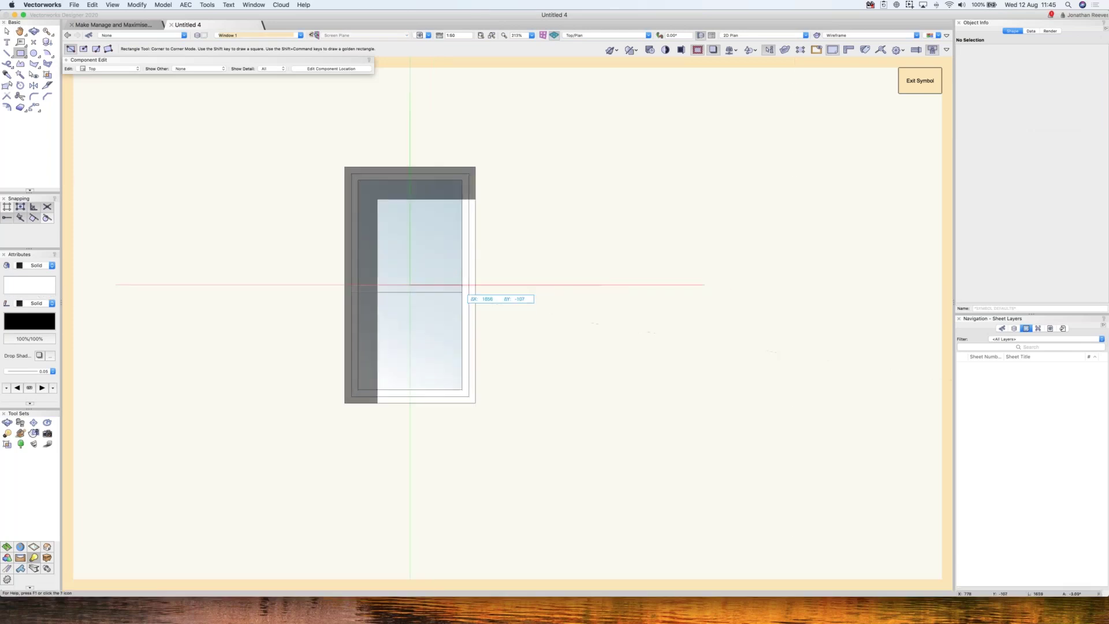
click(462, 292)
key(x)
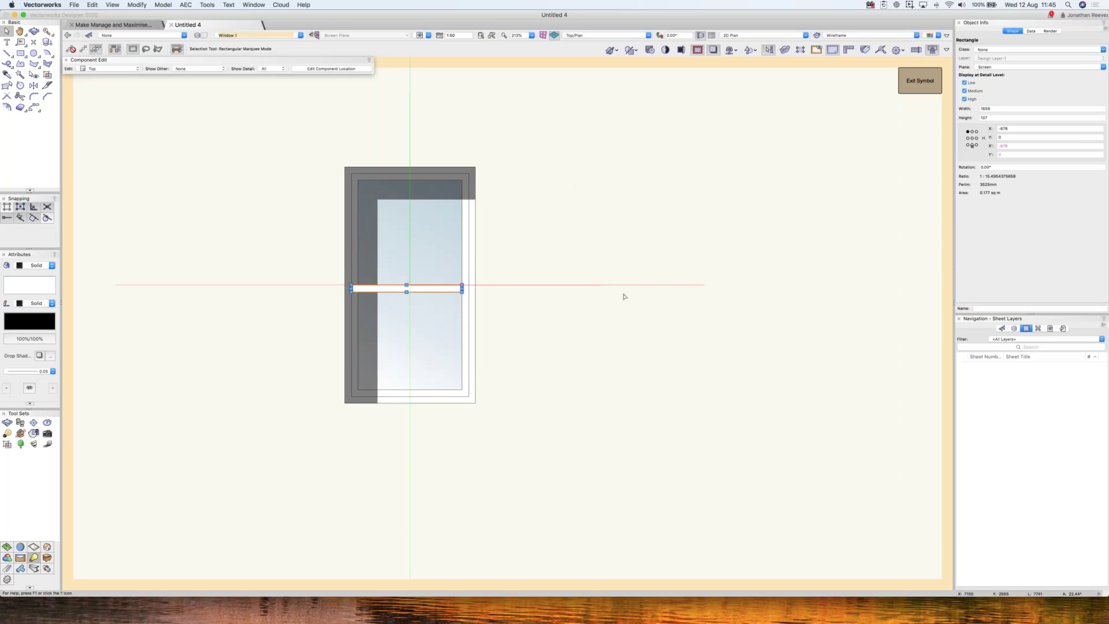
double_click(623, 296)
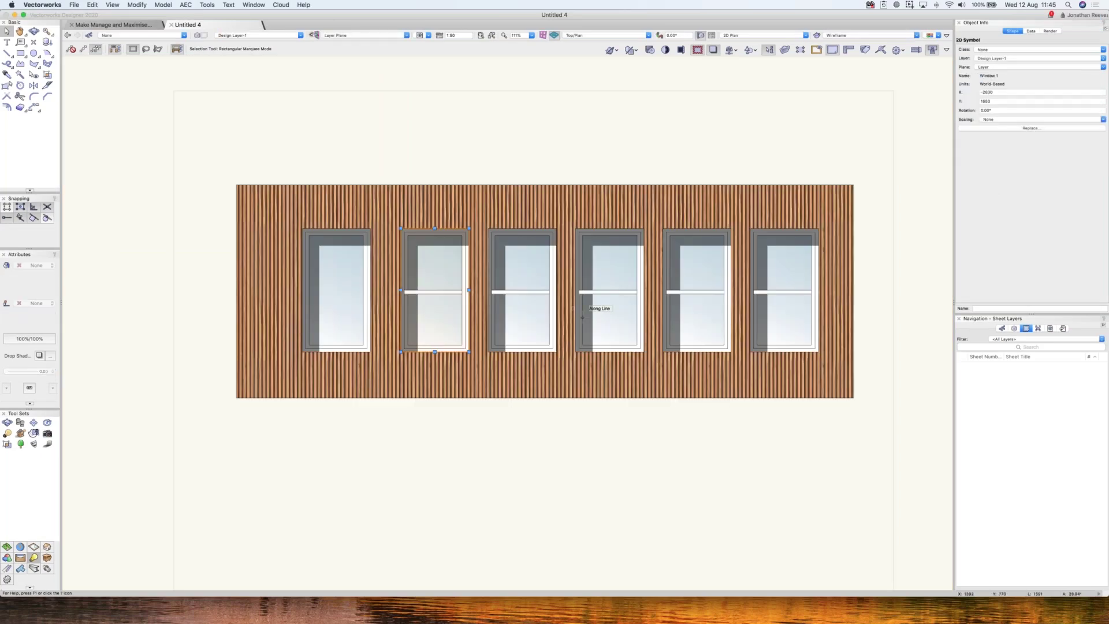
- Scale the second window symmetrically by a factor of 0.8
click(1000, 119)
click(999, 133)
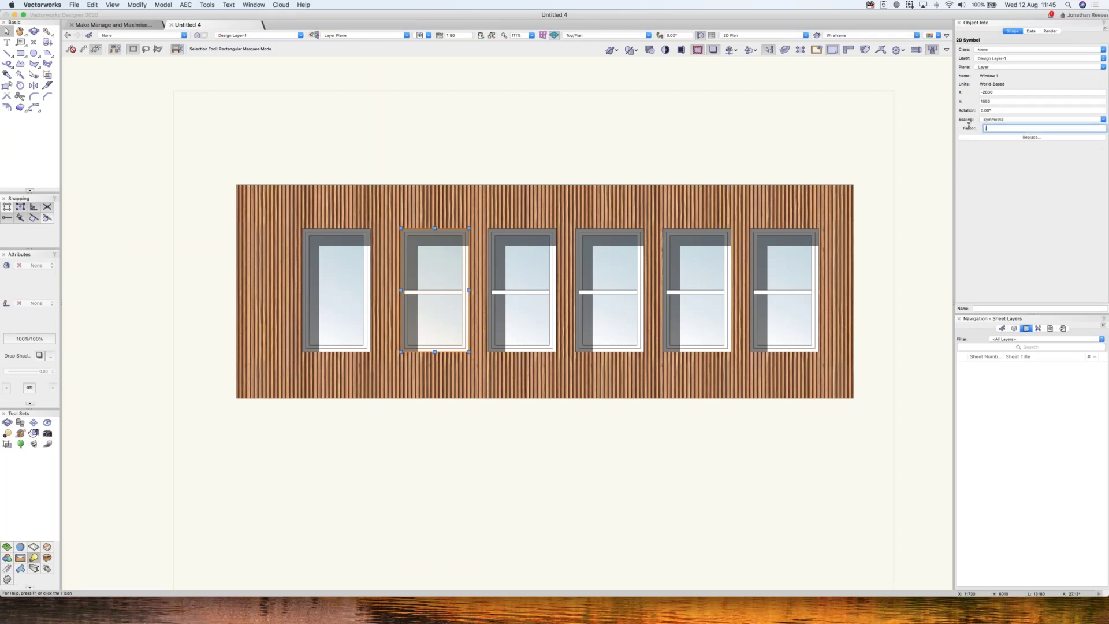
text(.8)
key(Return)
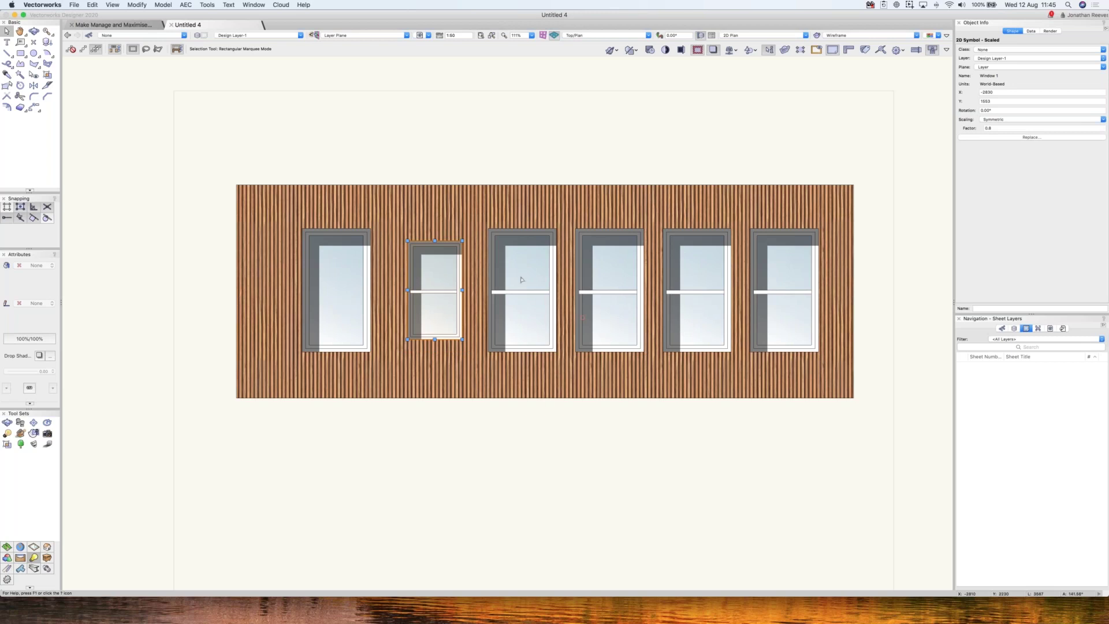
- Try a symmetric 0.3 scale on the third window, then undo it
click(522, 312)
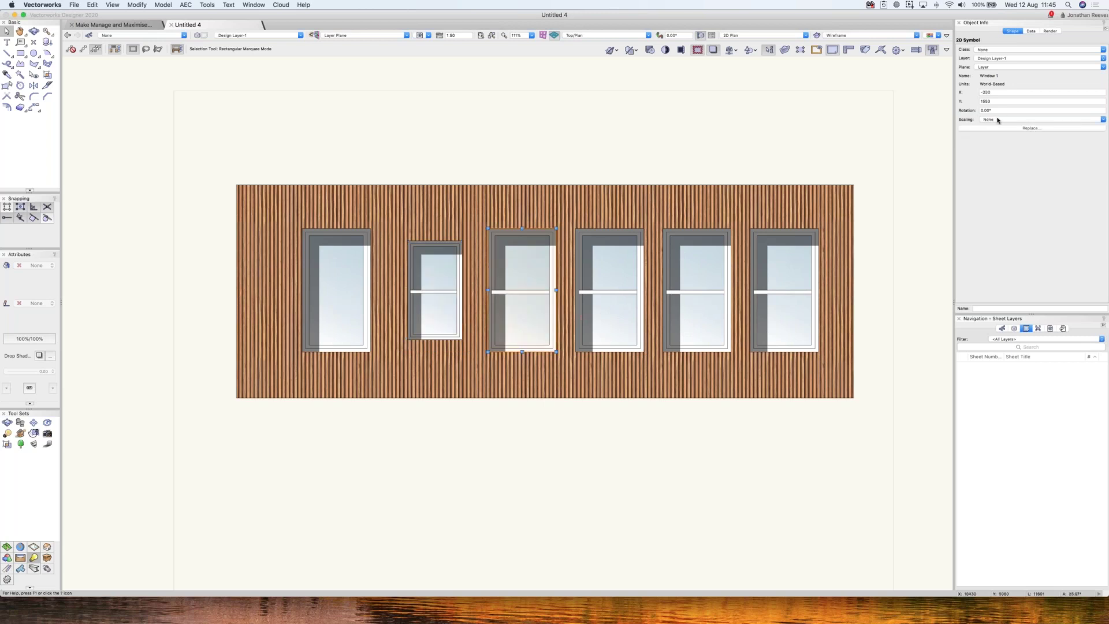
click(999, 120)
click(999, 132)
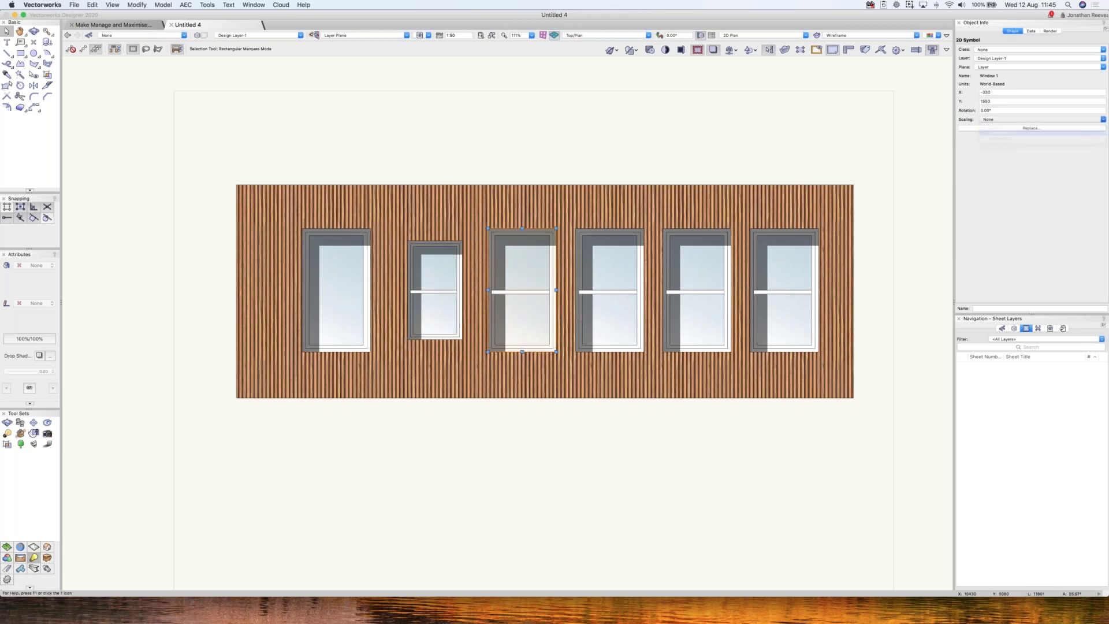
click(994, 129)
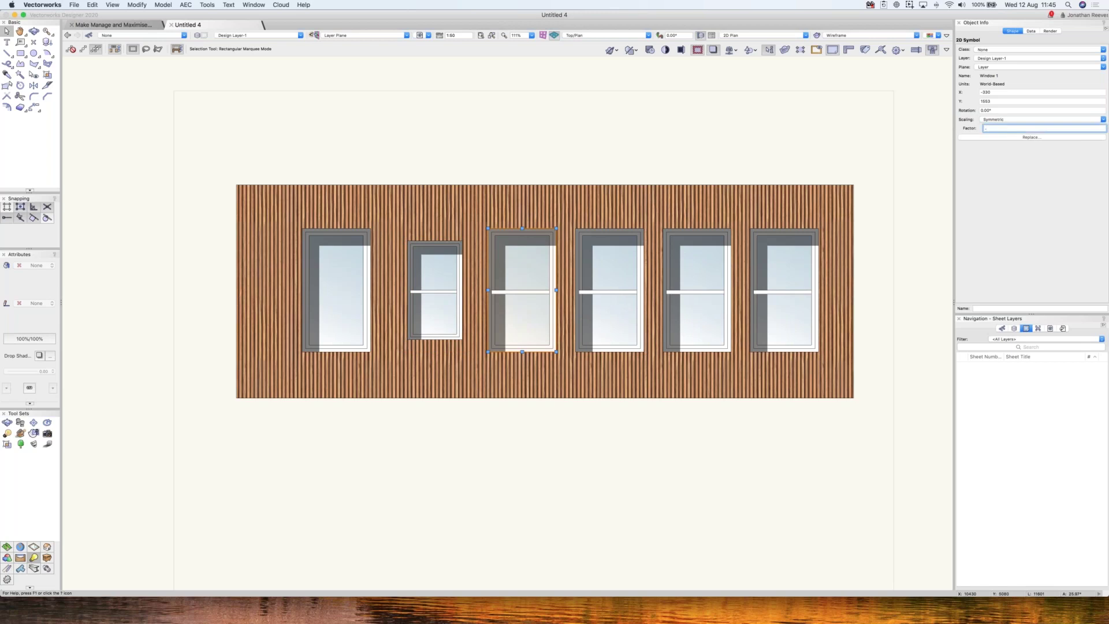
text(0.3)
key(Return)
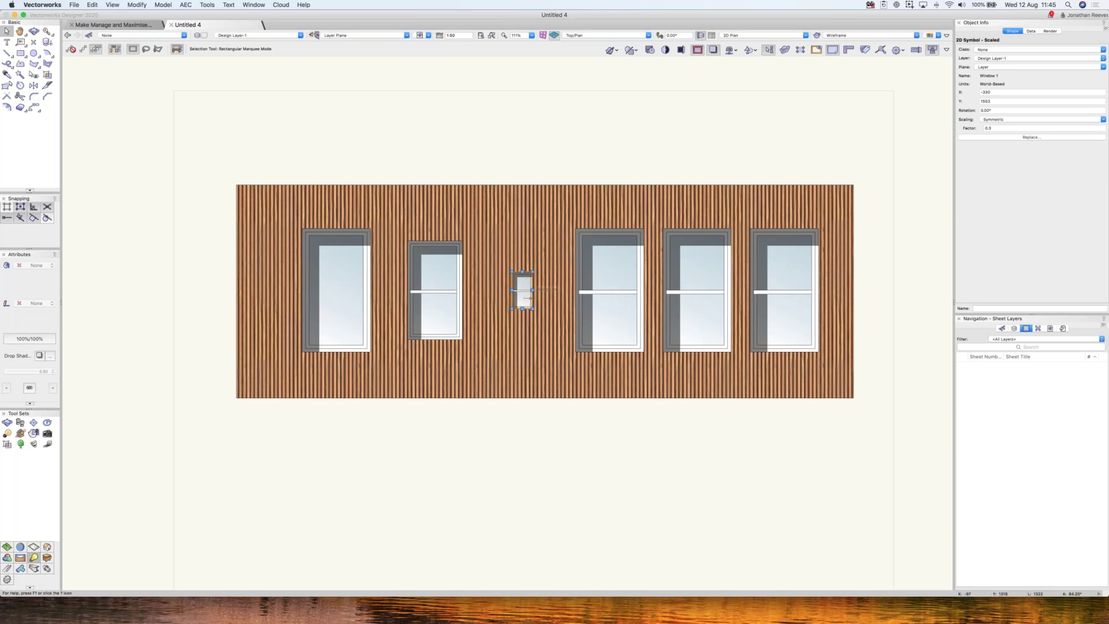
key(super+z)
- Ungroup the first window and reshape its top vertices downward to make it much shorter
click(309, 279)
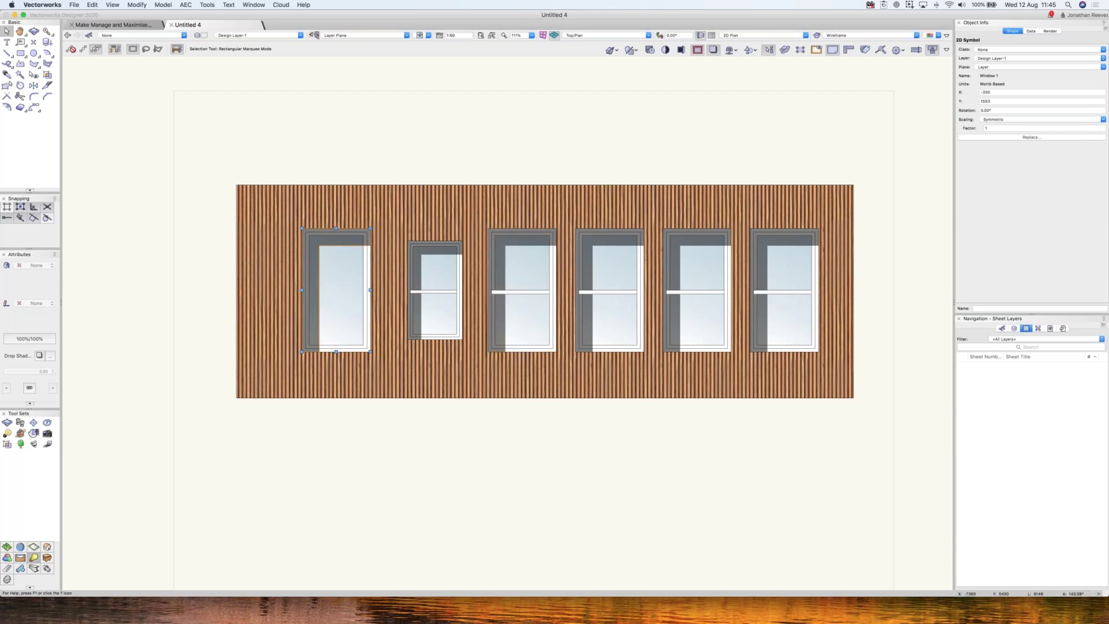
key(super+u)
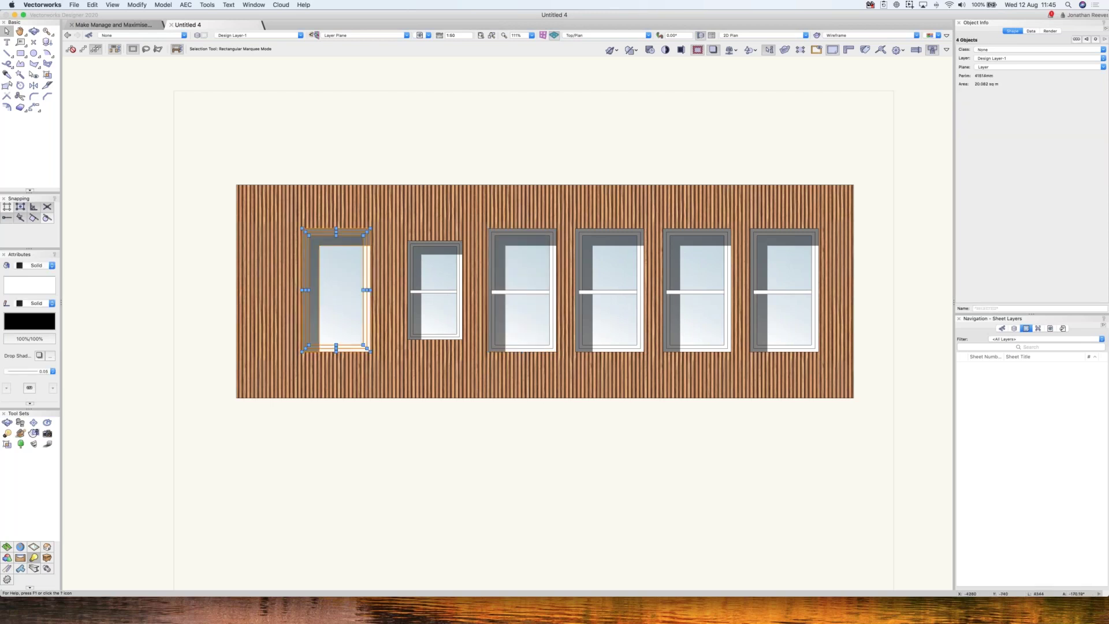
click(9, 85)
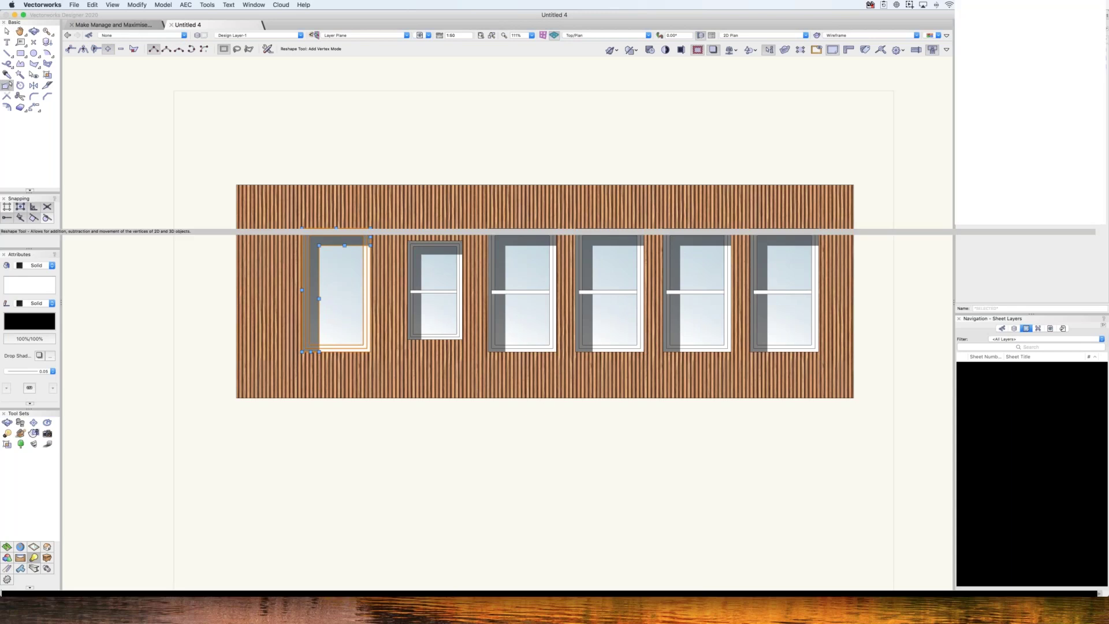
drag(290, 159, 387, 255)
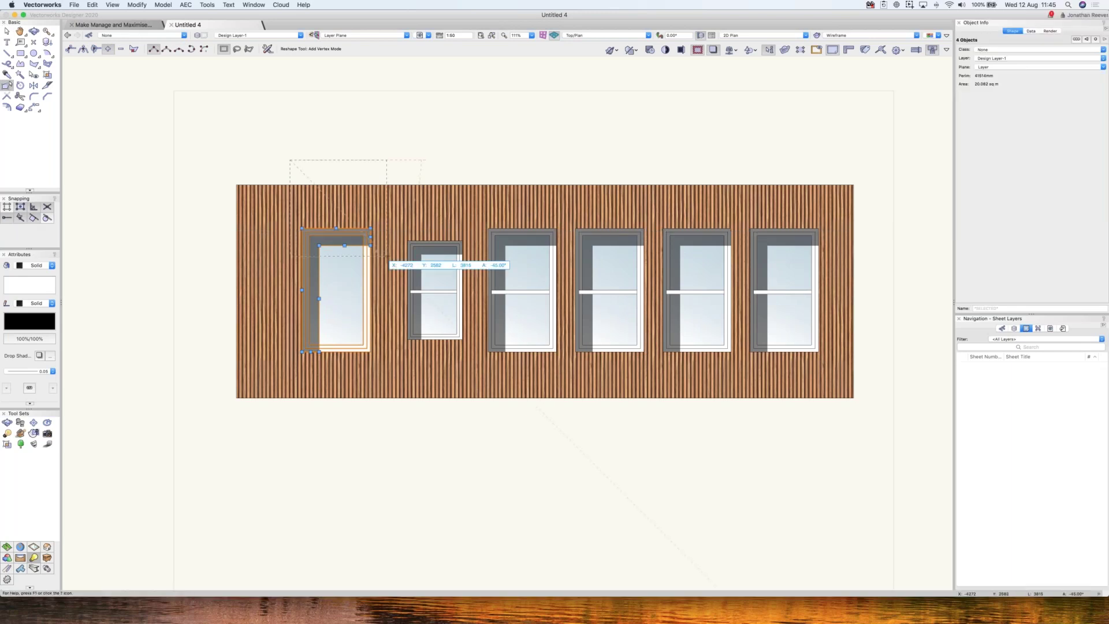
drag(336, 228, 336, 276)
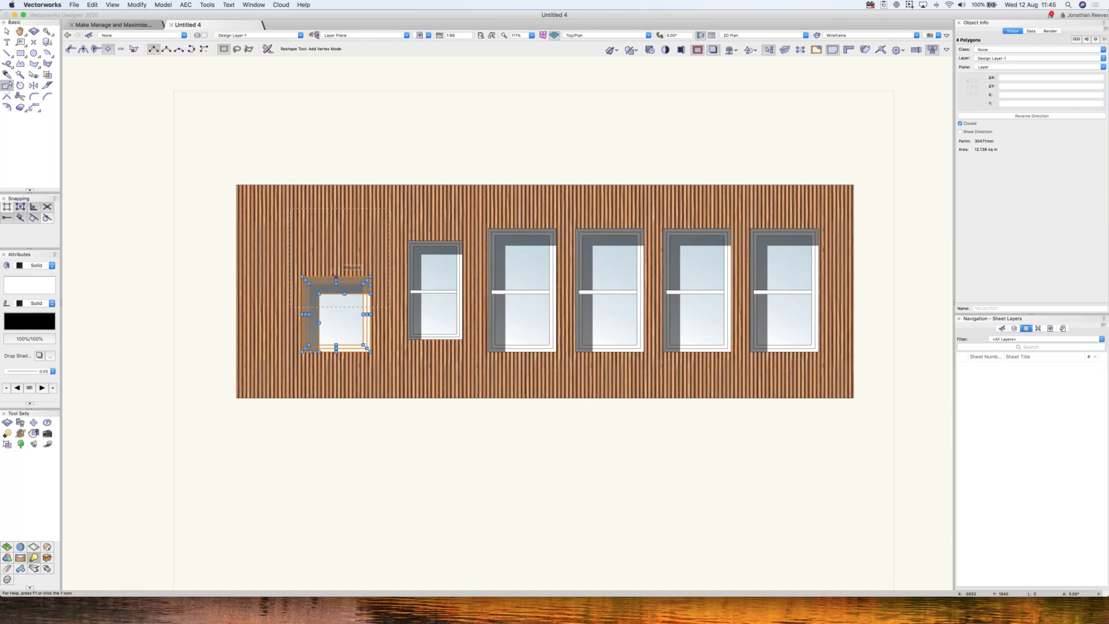
key(x)
click(504, 429)
middle_drag(542, 241, 504, 273)
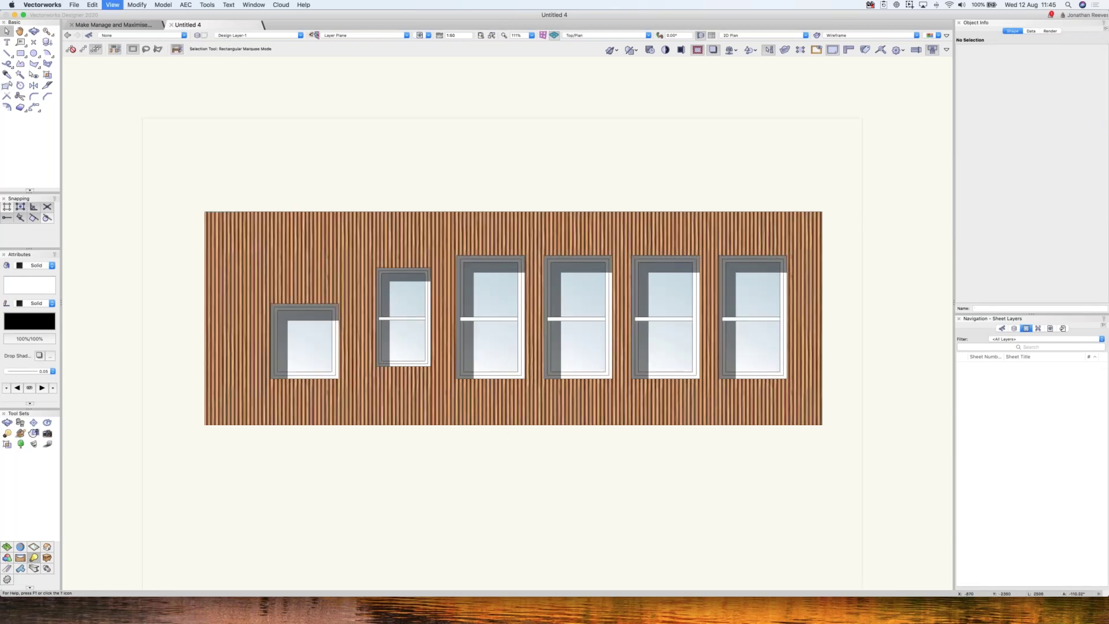
click(503, 273)
- Resize and rotate the wall's wood image fill so the cladding runs horizontally
key(g)
drag(478, 149, 520, 109)
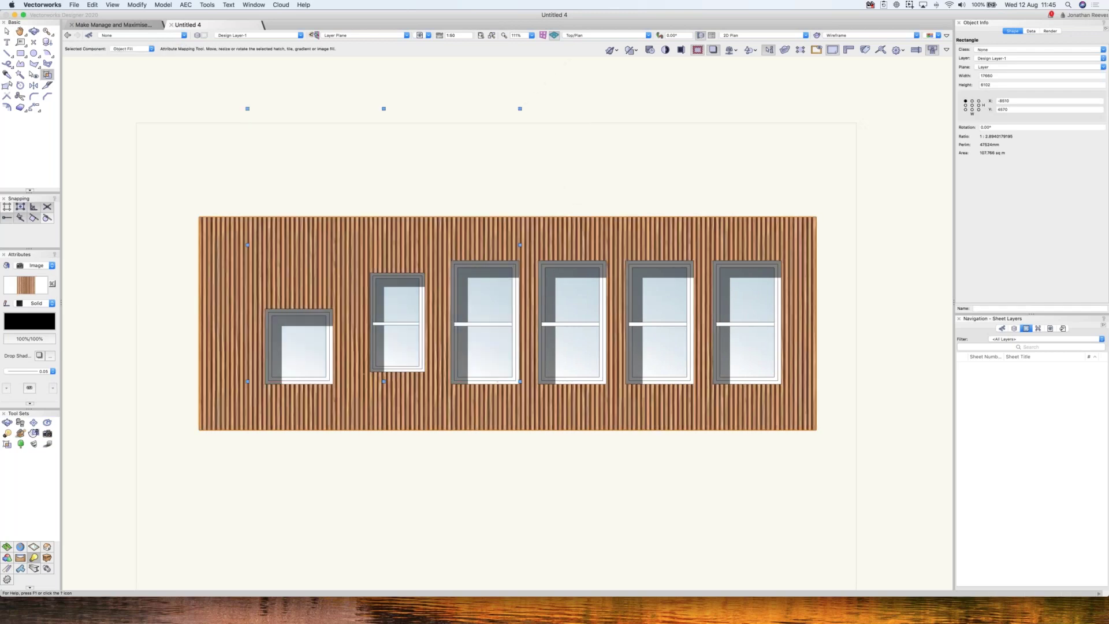
drag(642, 158, 649, 108)
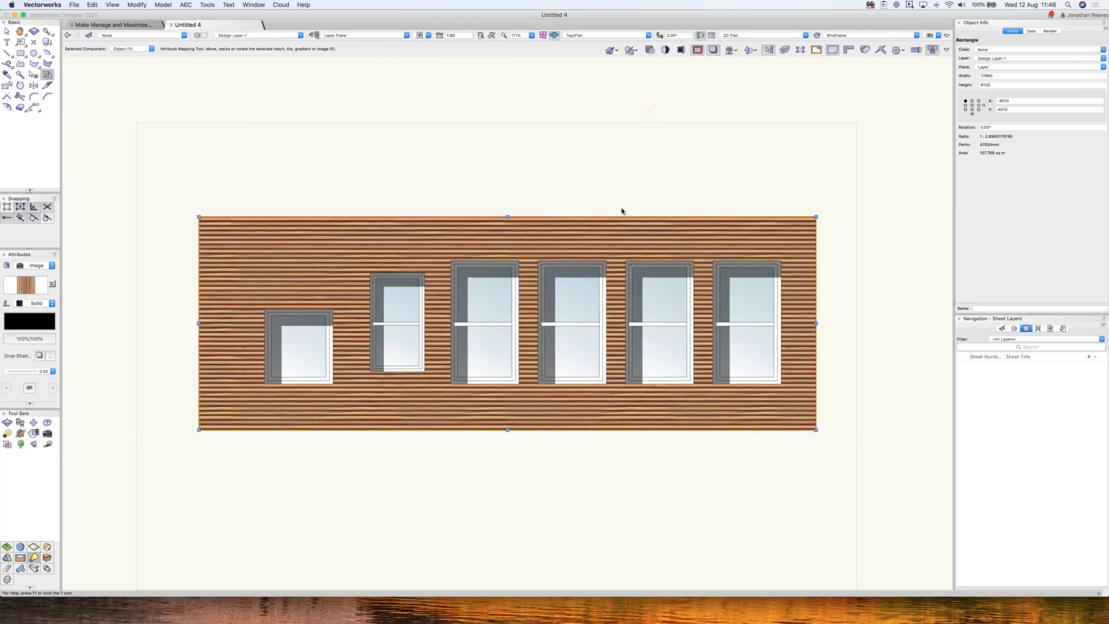
key(x)
key(x)
- Edit the wood strip image's effects, lowering Saturation and raising Sepia
key(super+r)
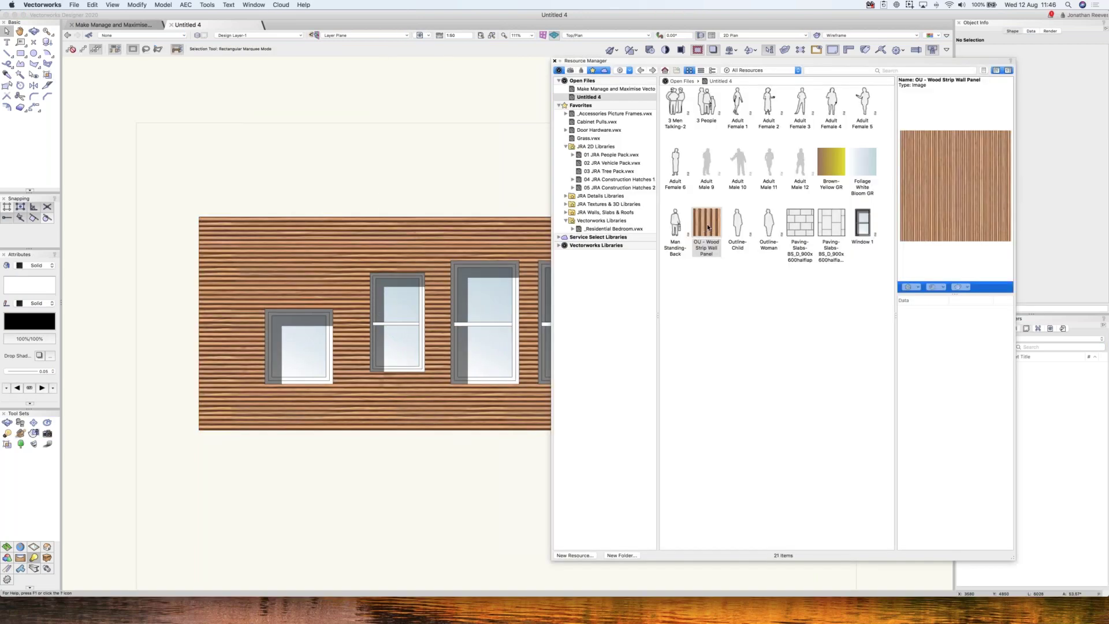
right_click(706, 225)
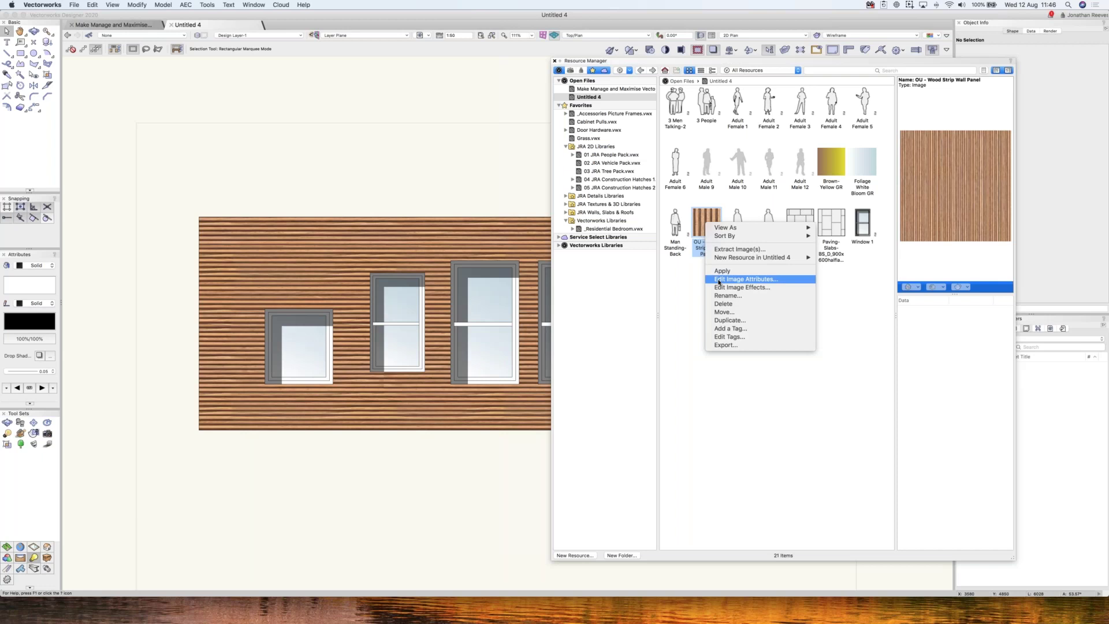
click(719, 280)
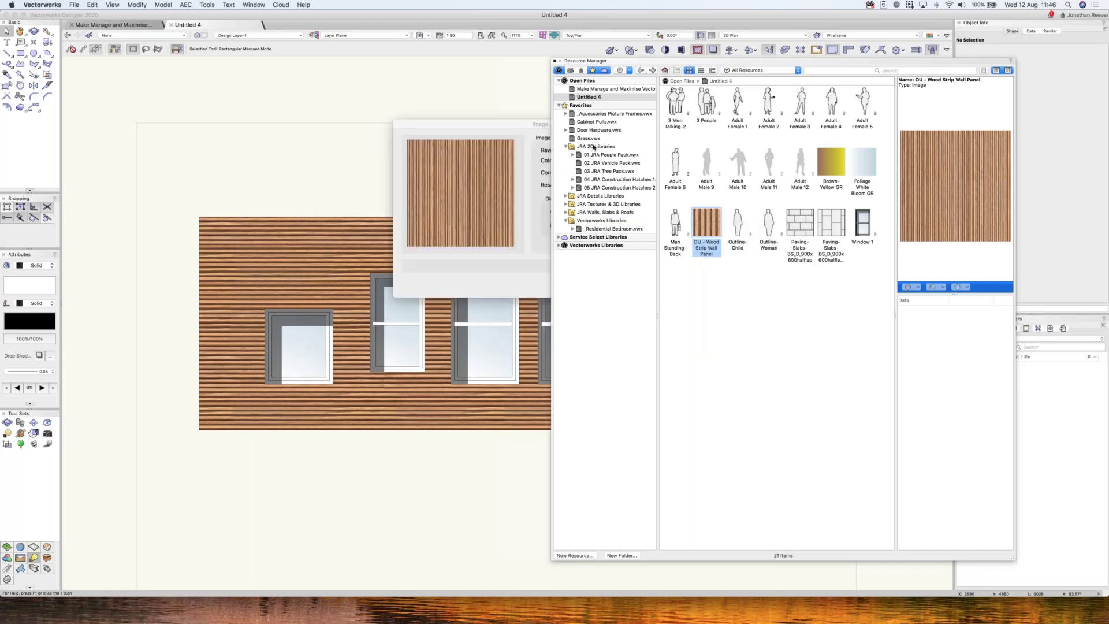
key(Escape)
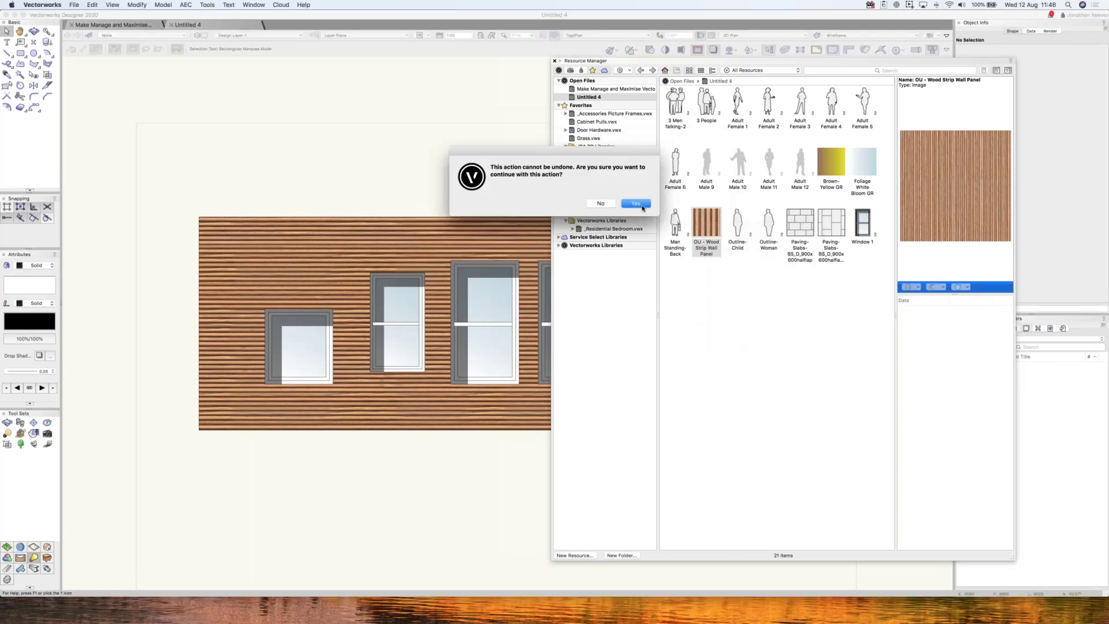
key(Return)
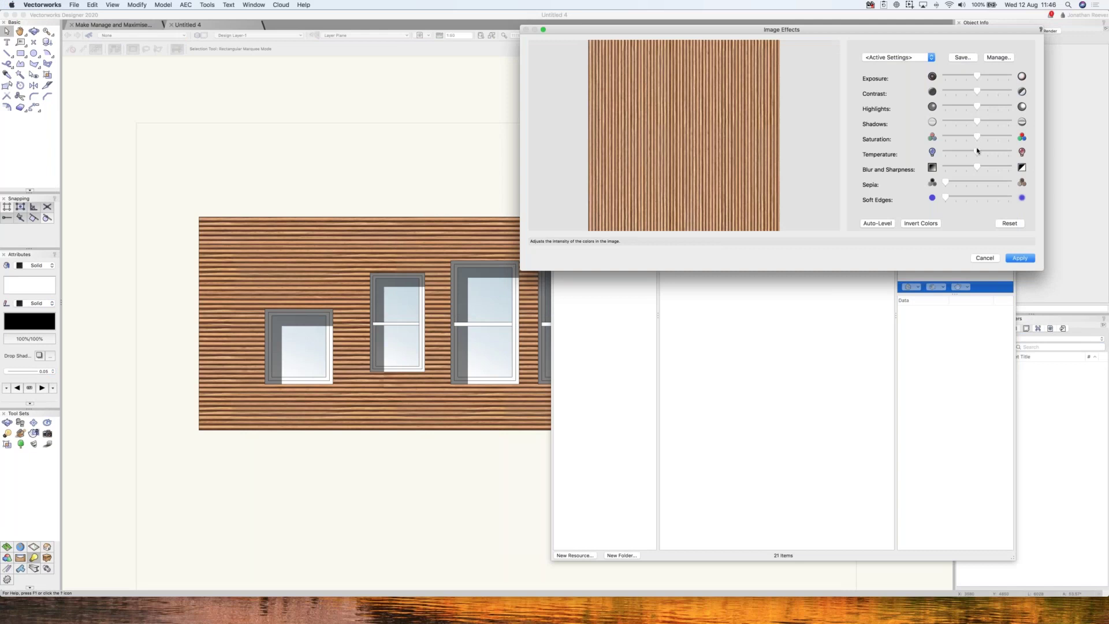
drag(978, 138, 948, 137)
click(957, 138)
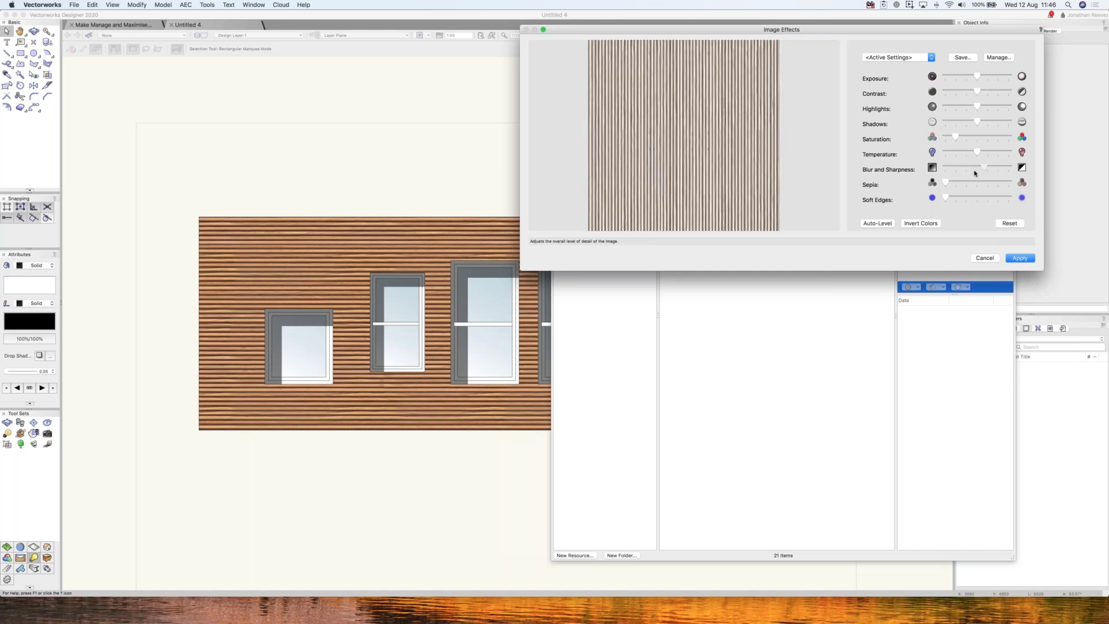
drag(945, 185, 979, 182)
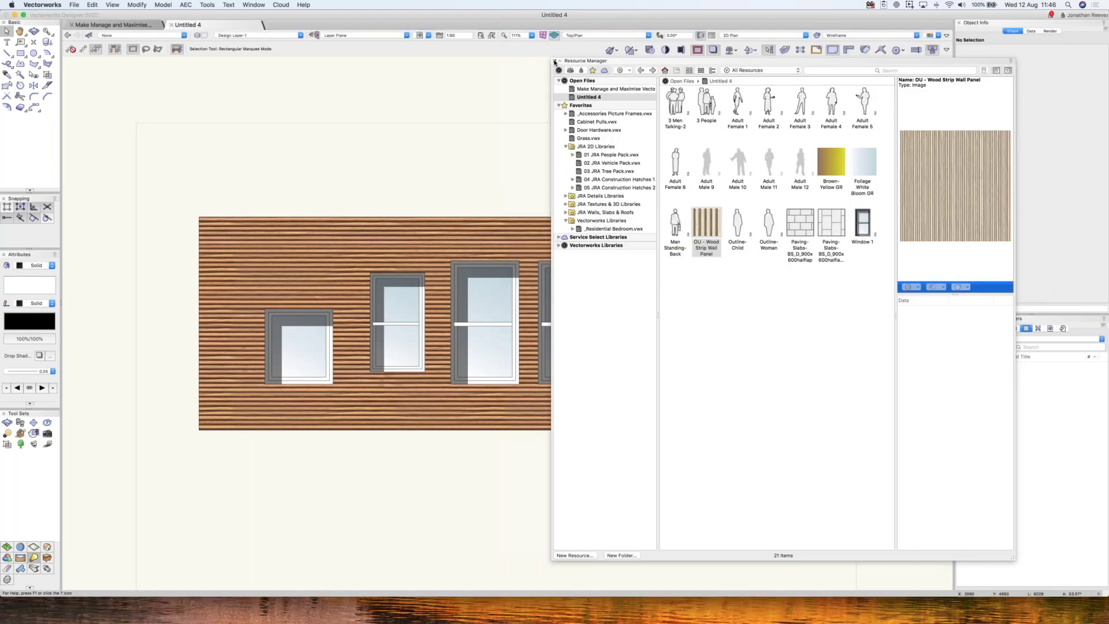
- Reapply the updated wood strip image fill to the wall
click(555, 60)
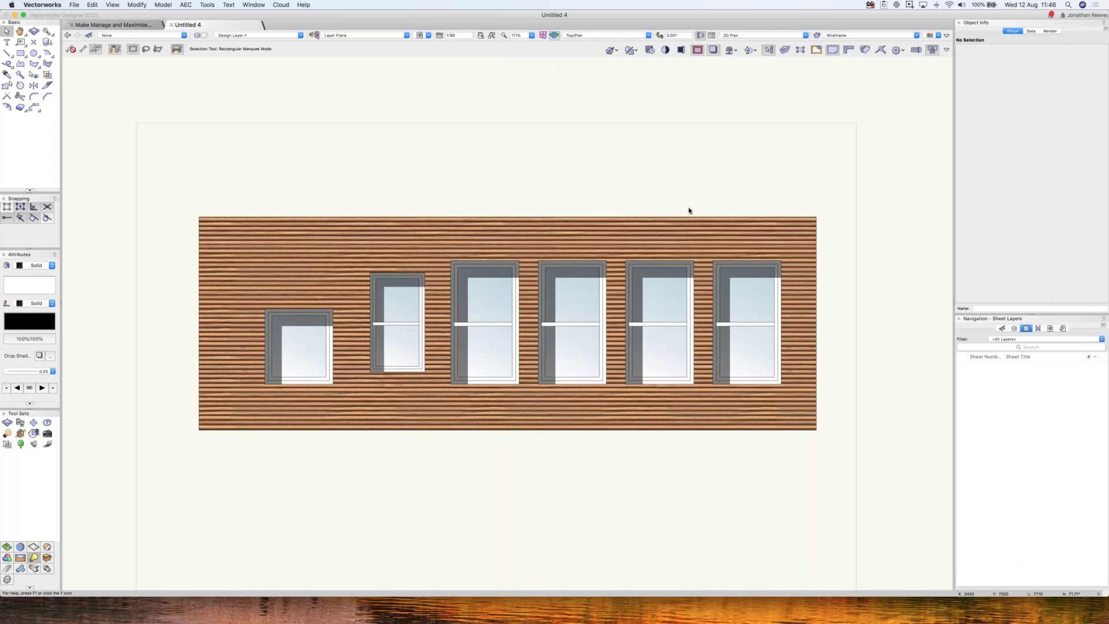
key(super+r)
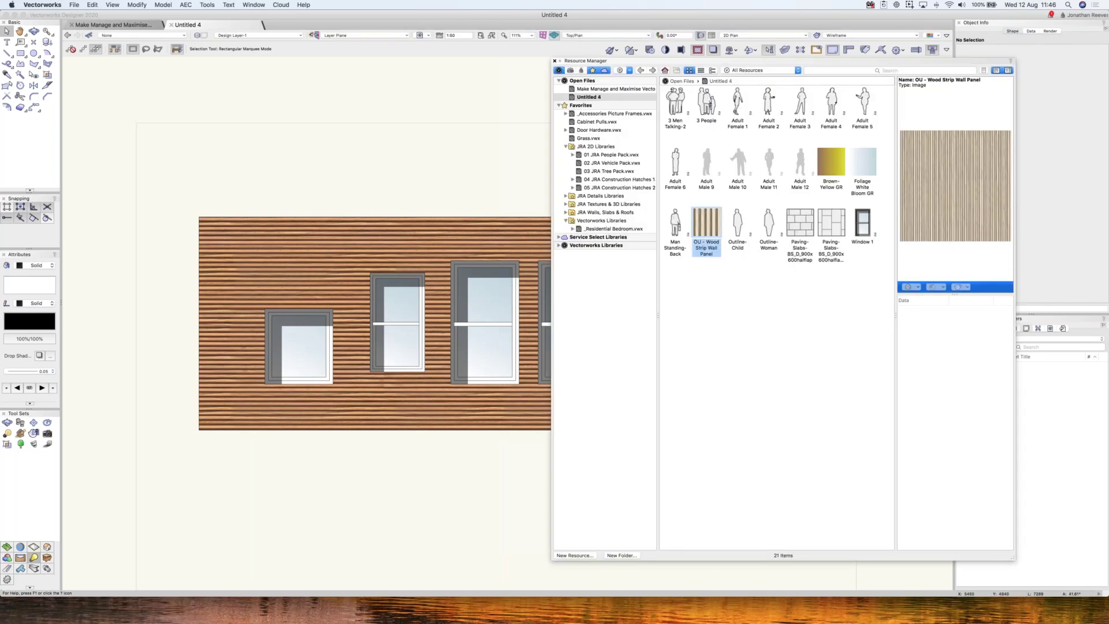
double_click(707, 231)
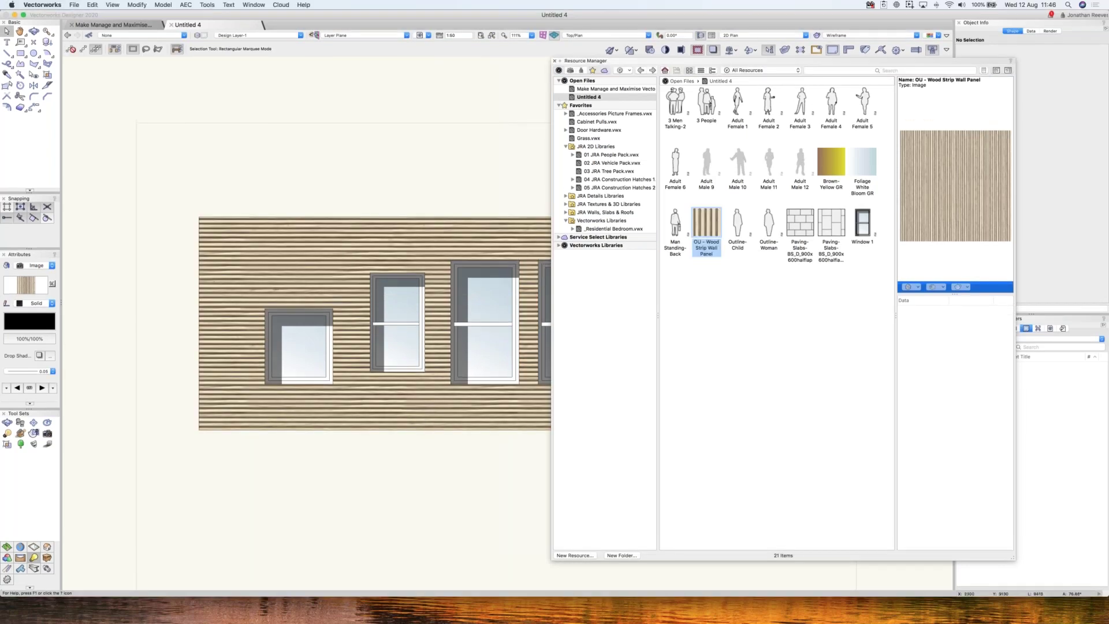
key(super+r)
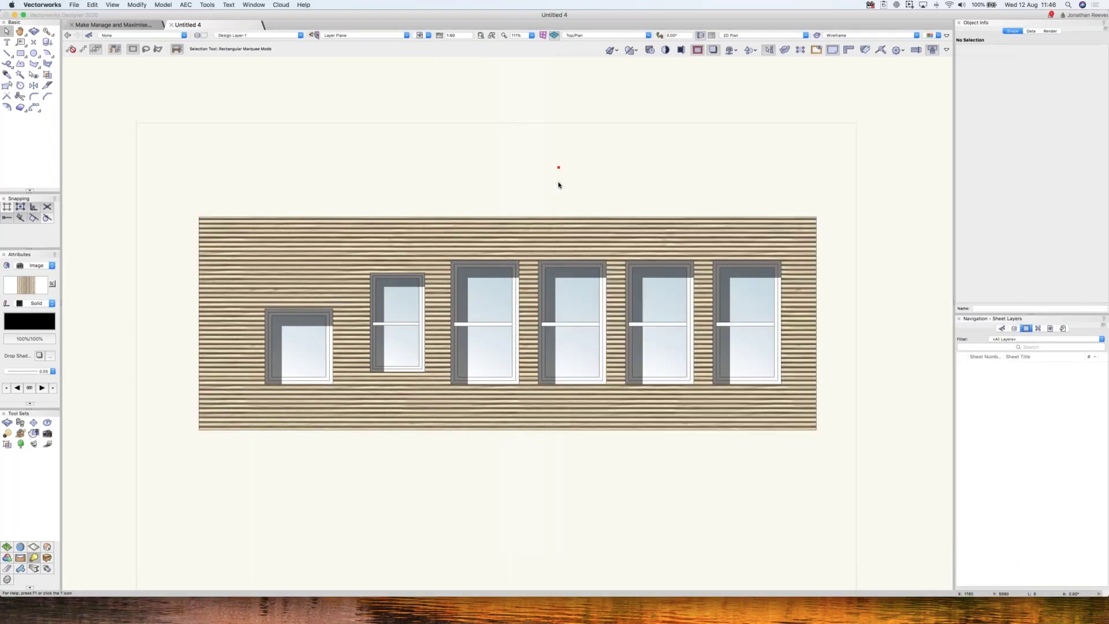
- Place the 3 People symbol at the wall base below the second window with 50% fill opacity
scroll(558, 185, down, 2)
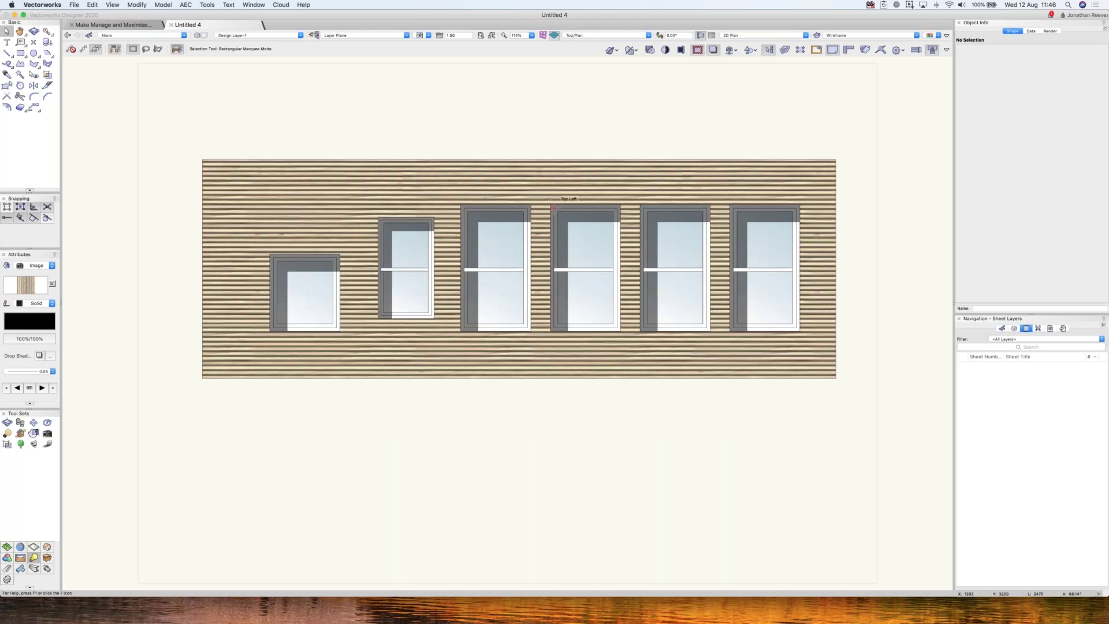
key(super+i)
double_click(706, 103)
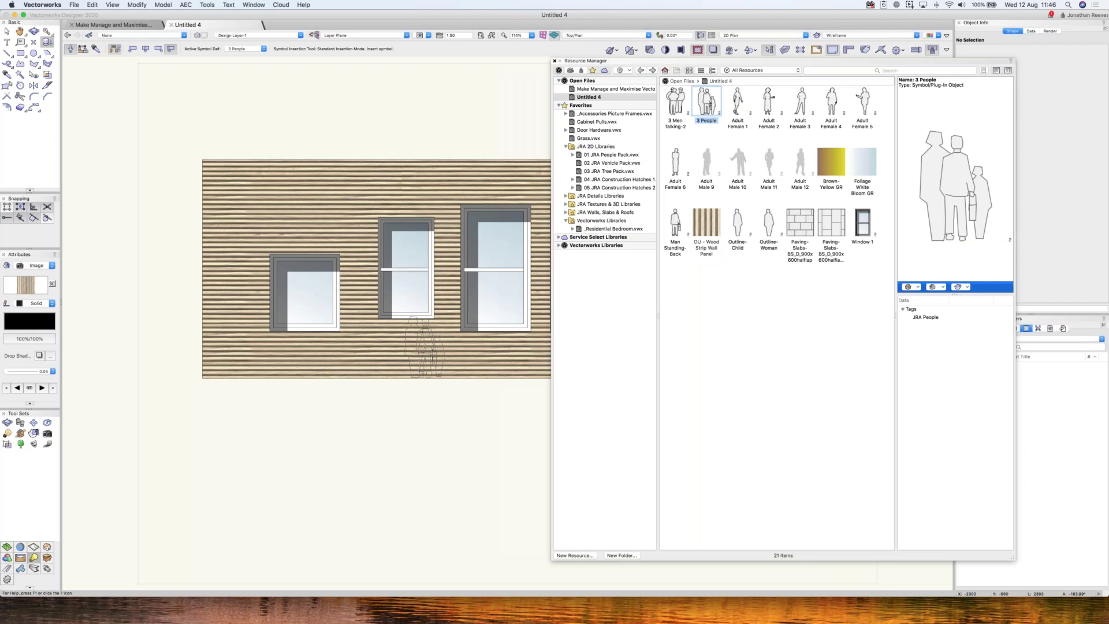
click(425, 347)
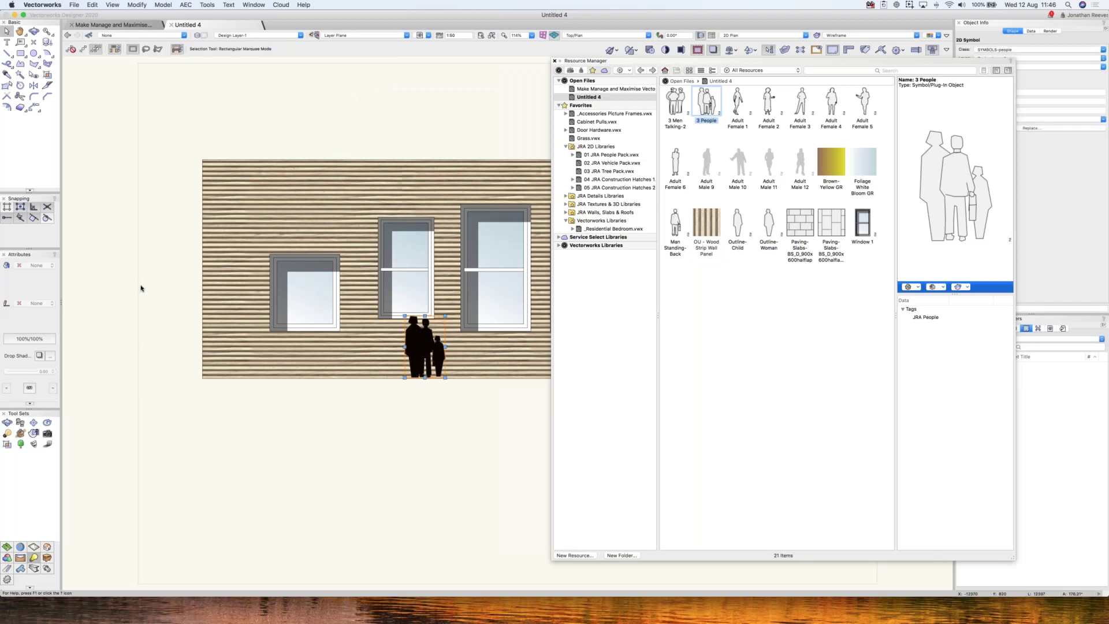
text(50)
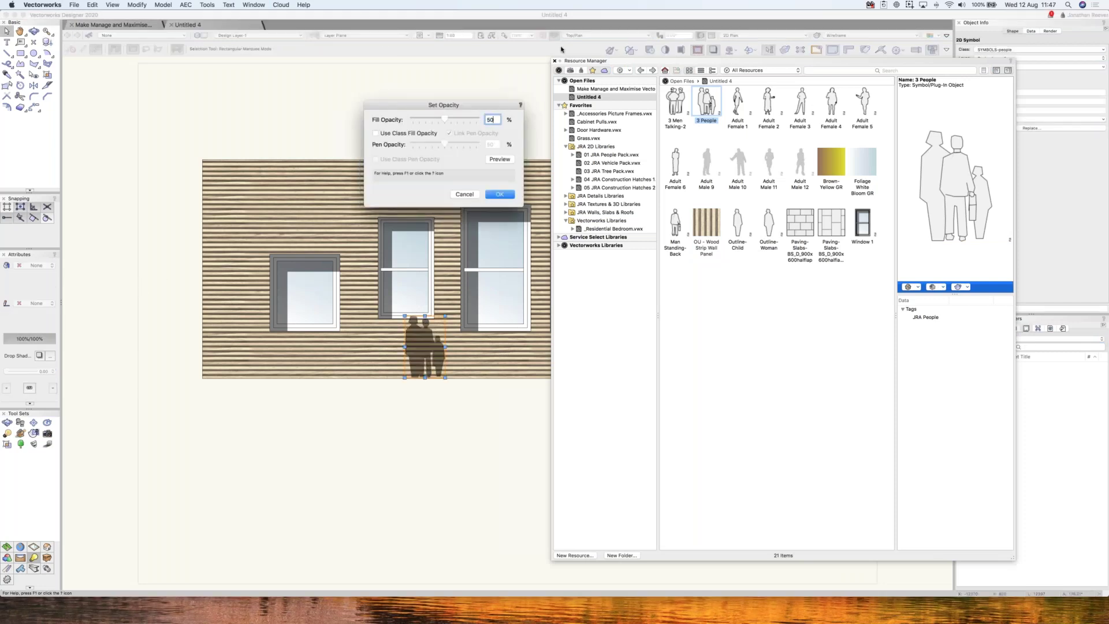
key(Return)
key(super+r)
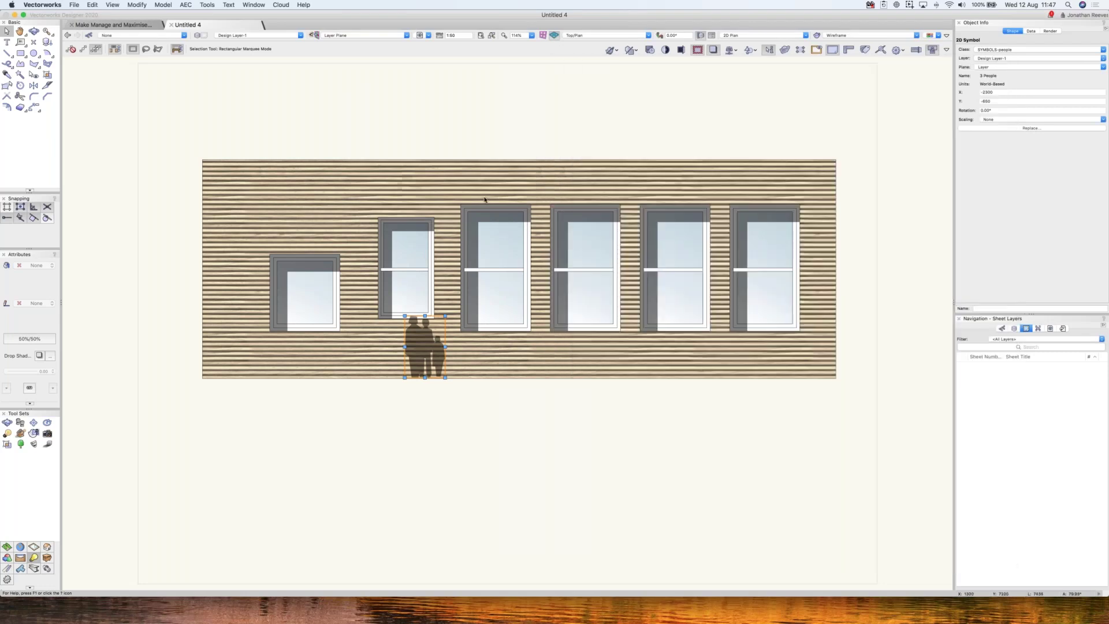
key(Escape)
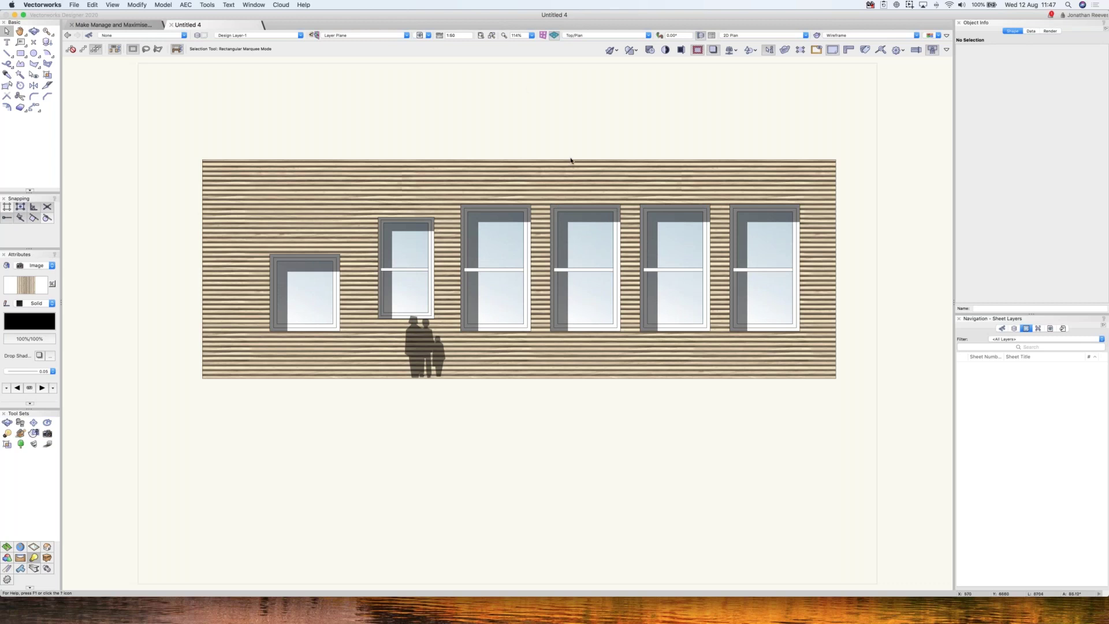
- Open the 0 JRA Sample Architectural Textures file from the JRA Textures & 3D Libraries folder in the Resource Manager
key(super+r)
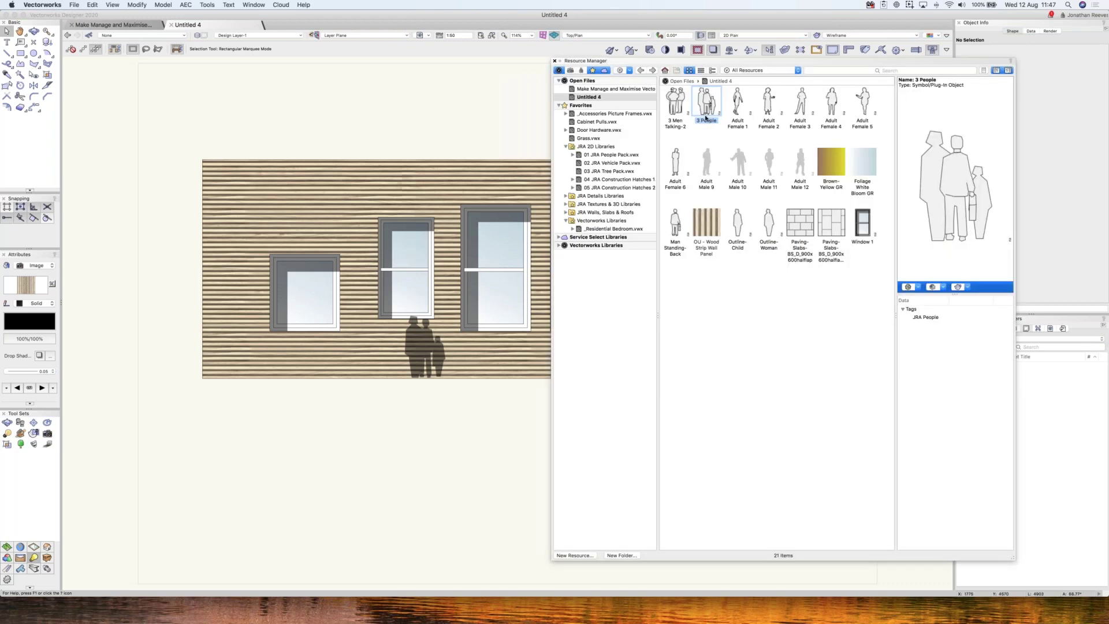
click(769, 70)
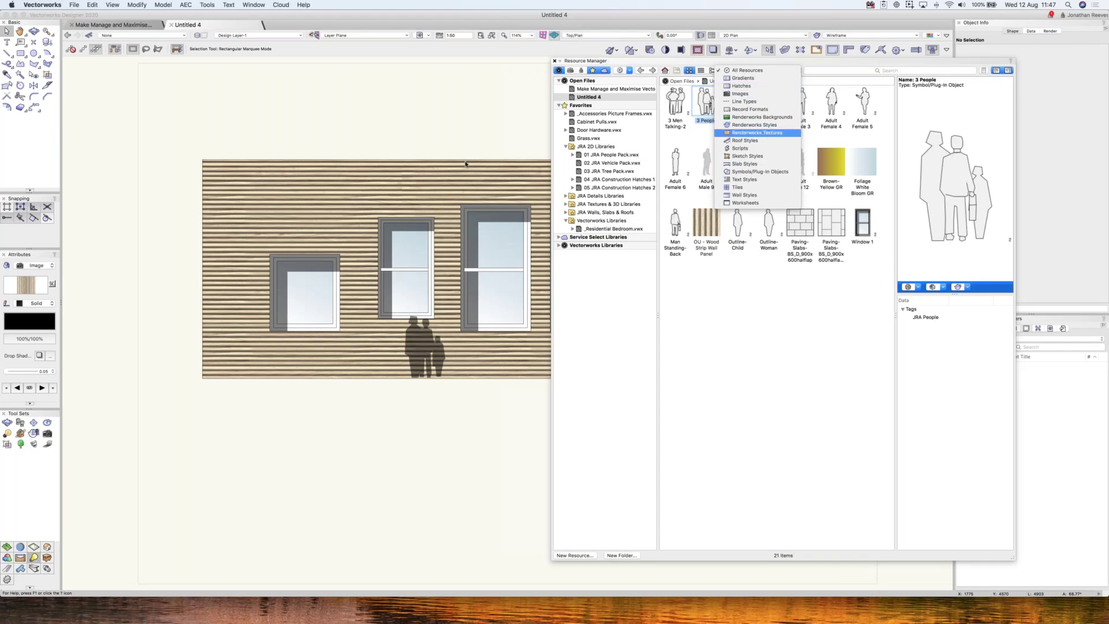
click(573, 218)
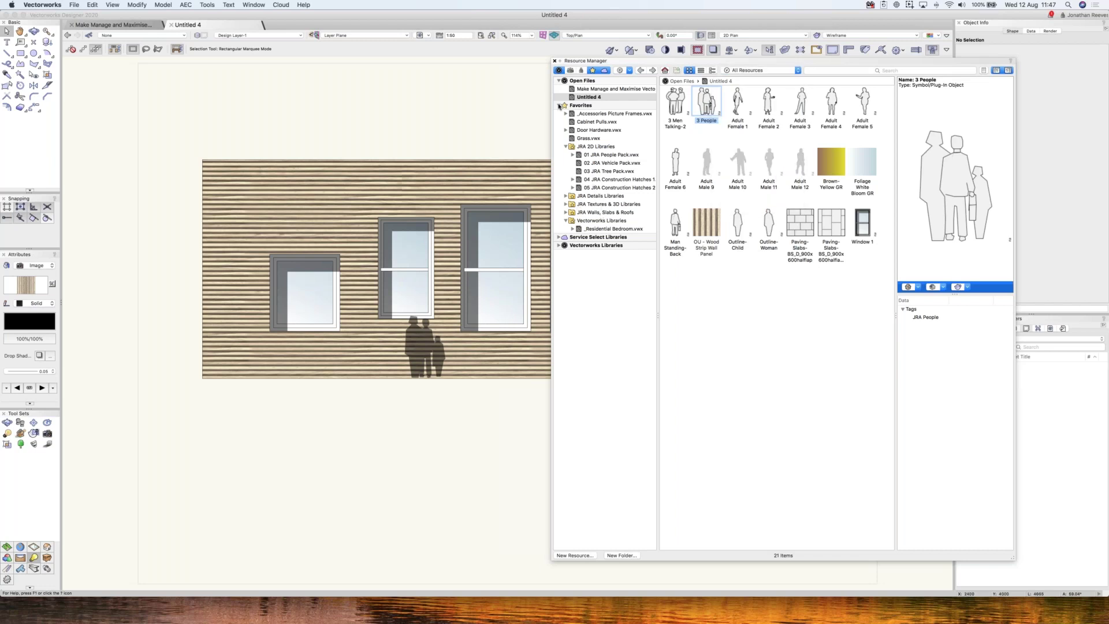
click(559, 105)
click(559, 105)
click(565, 146)
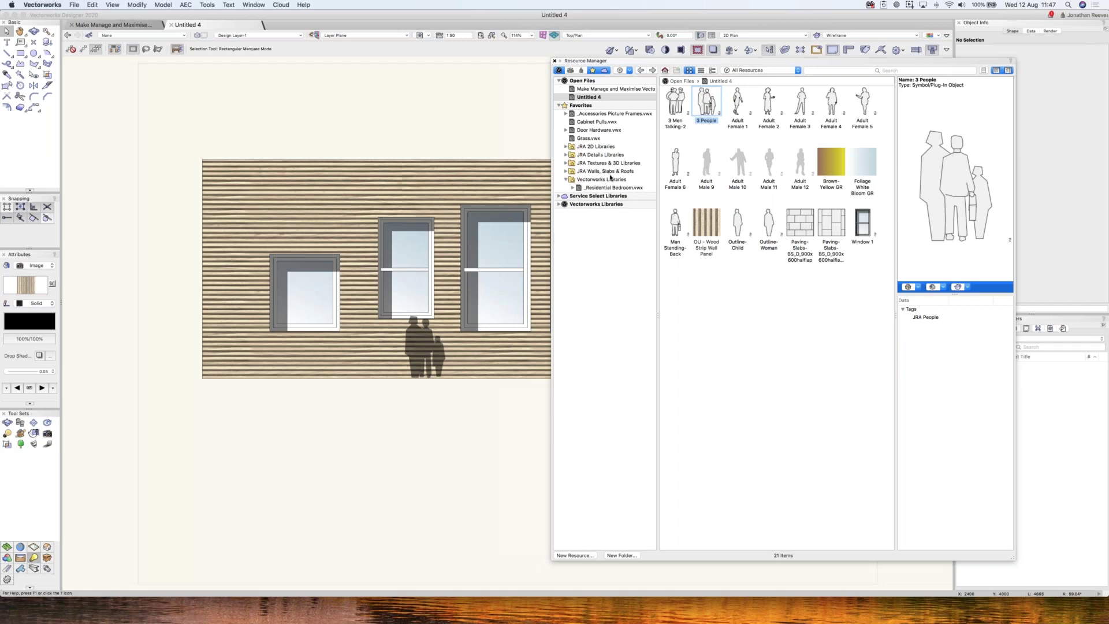
click(575, 164)
click(566, 163)
click(604, 172)
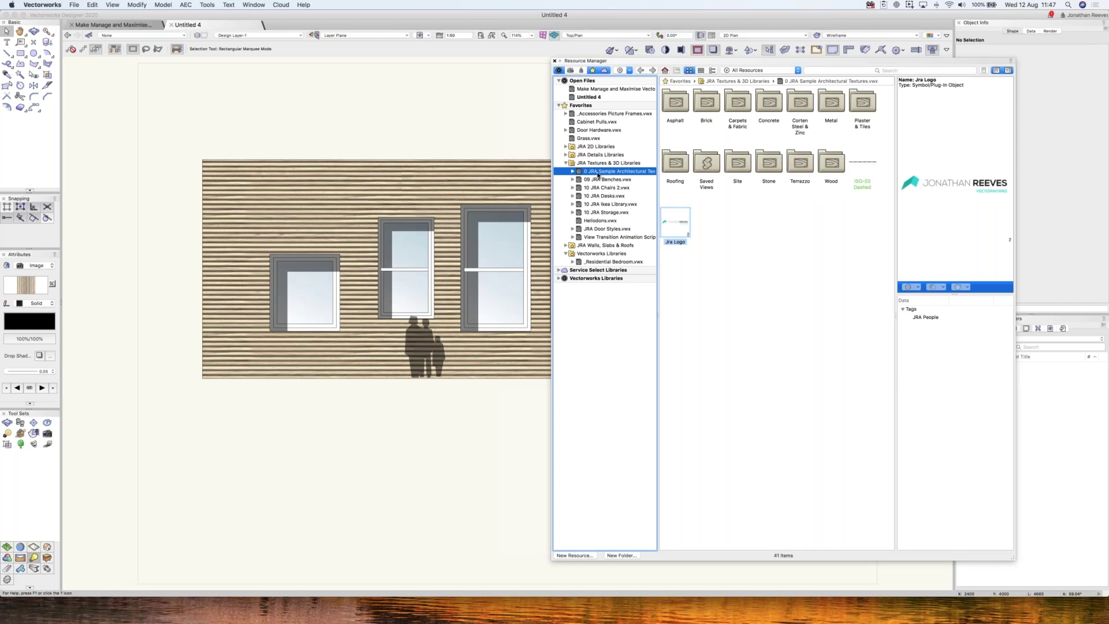
right_click(598, 176)
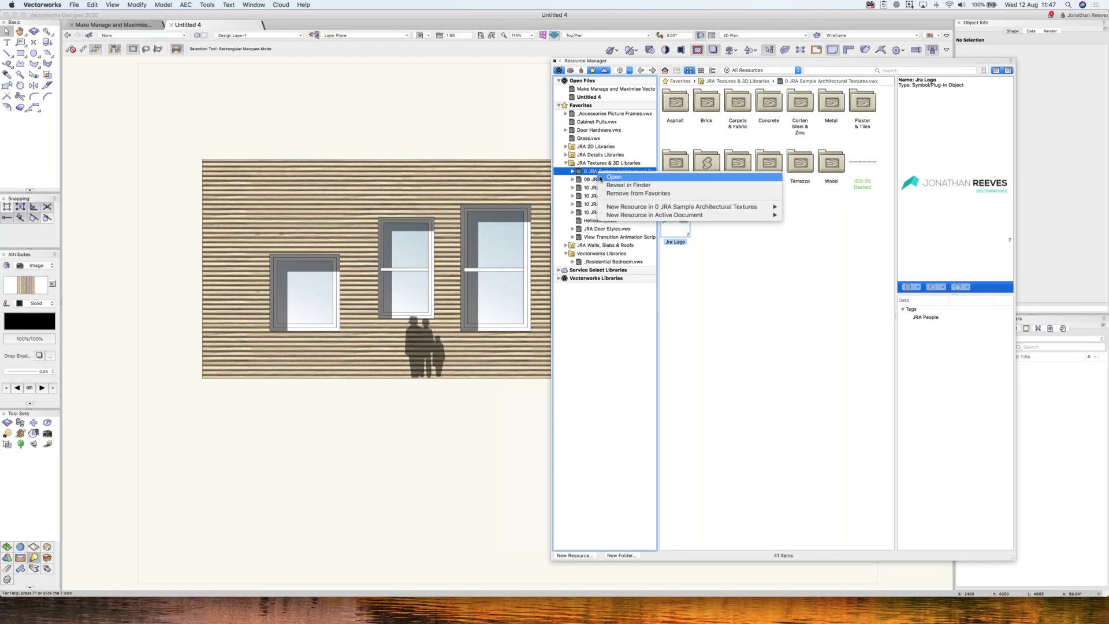
click(617, 195)
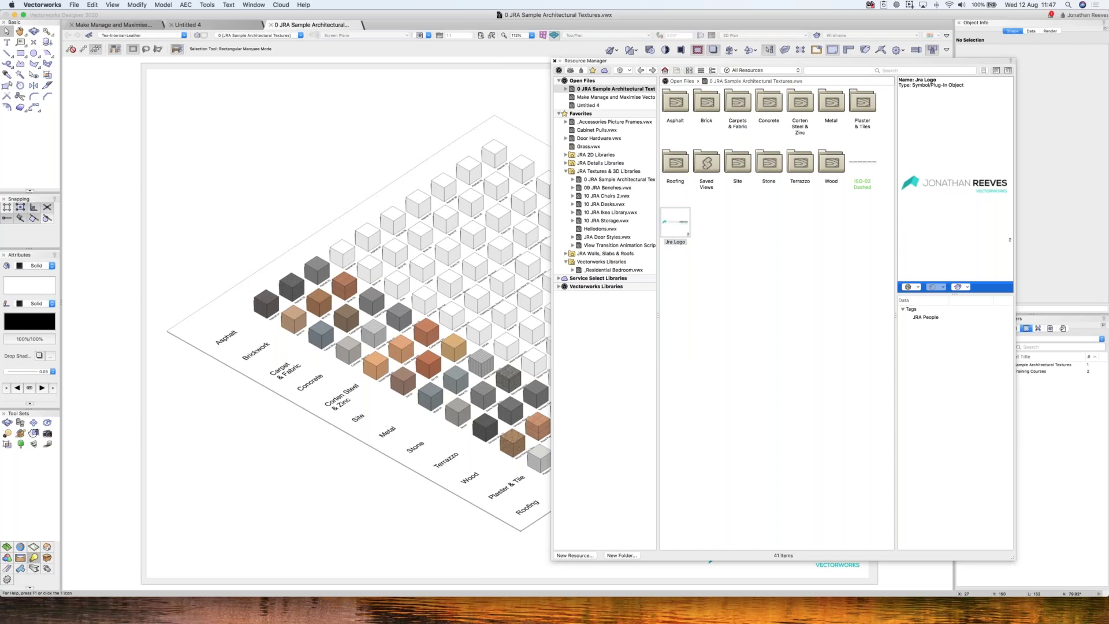
- Switch to the JRA 120 Architecture Renderworks Textures design layer and zoom into the Asphalt and Brick cubes
click(555, 61)
key(c)
drag(251, 231, 399, 372)
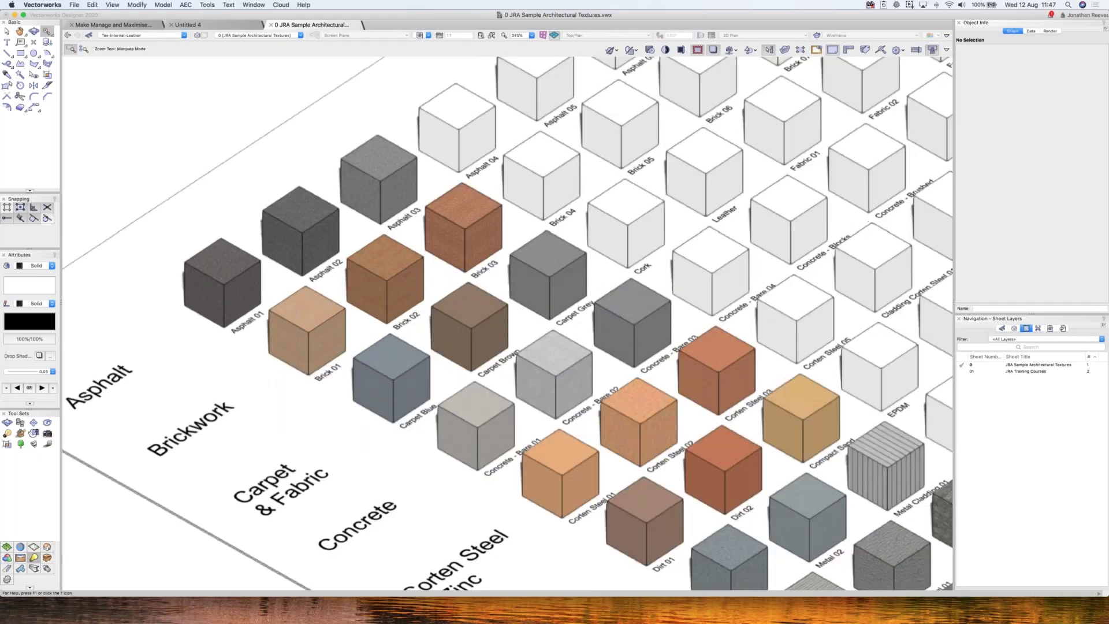
key(super+5)
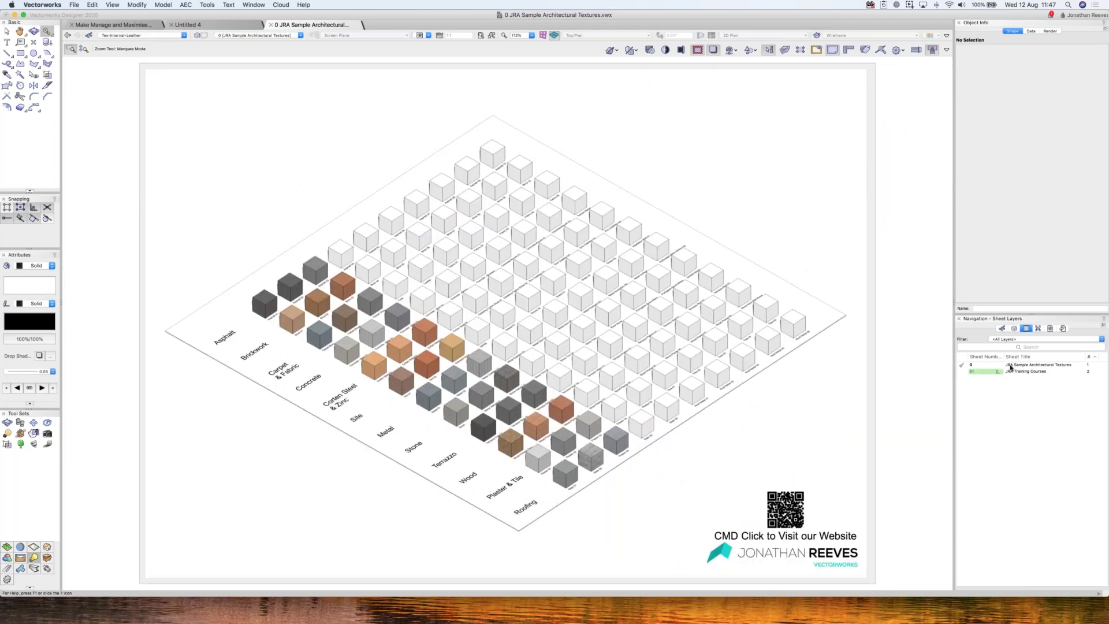
click(1011, 365)
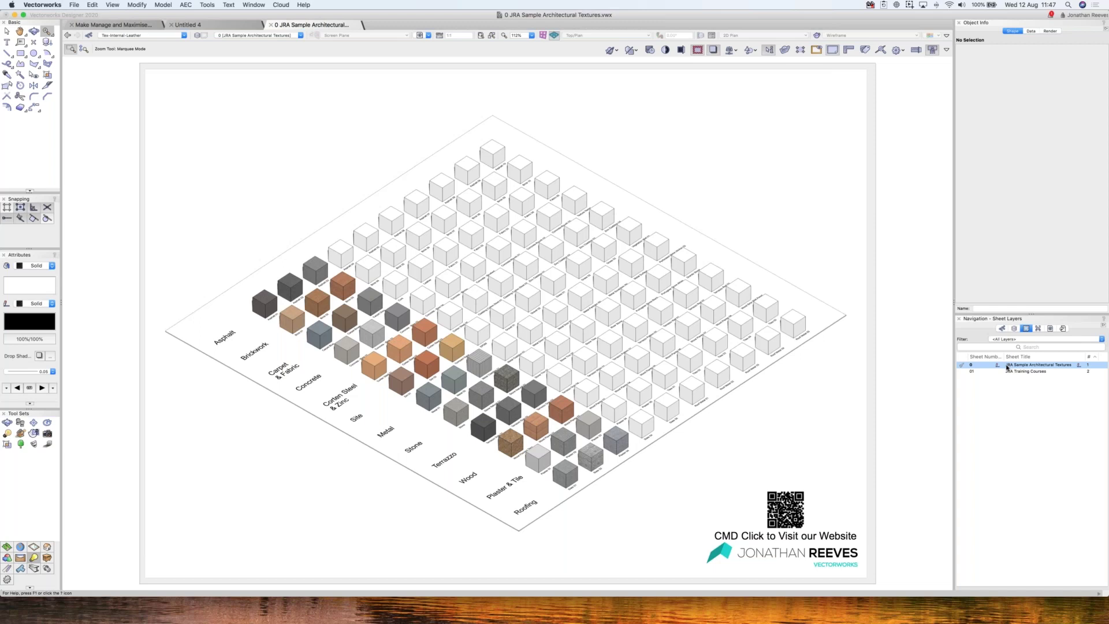
click(1015, 328)
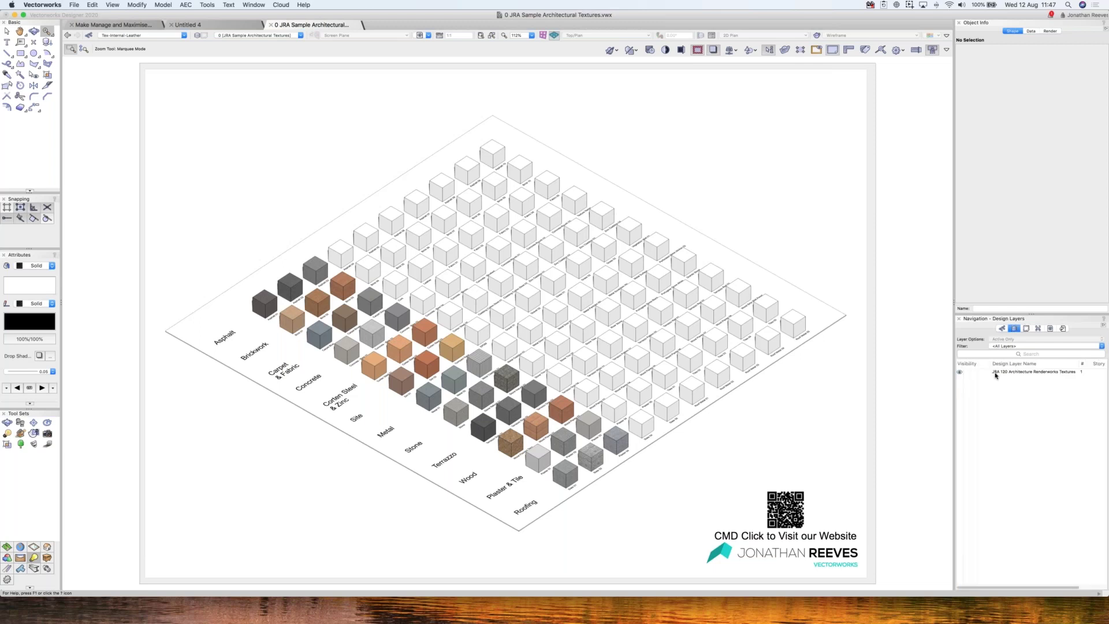
click(995, 373)
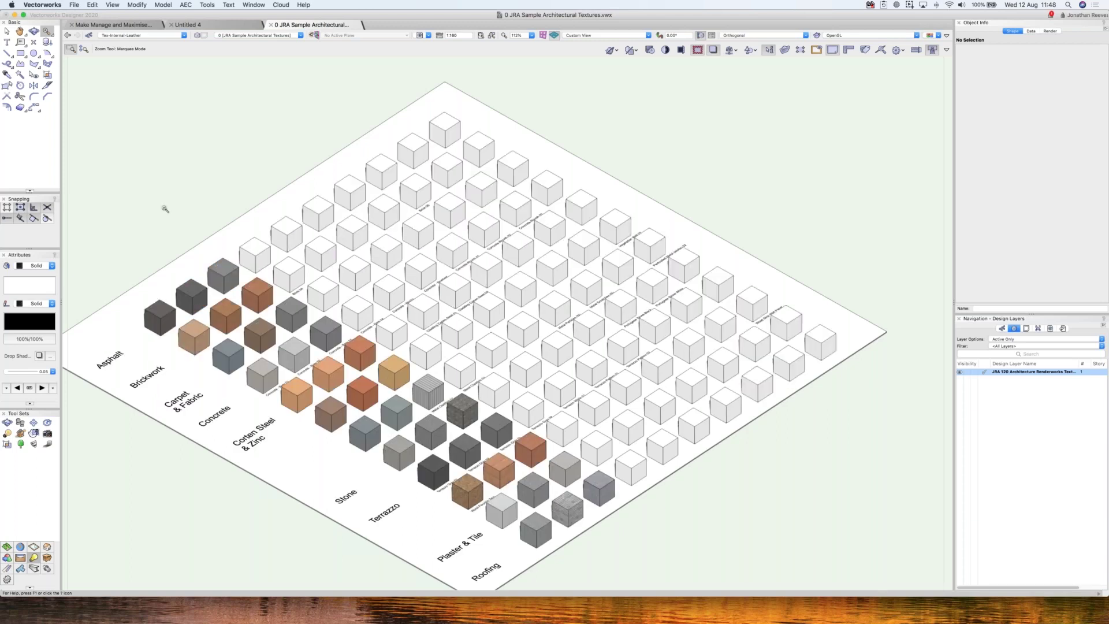
mouse_move(149, 213)
mouse_down()
mouse_move(312, 365)
mouse_move(356, 373)
mouse_move(386, 404)
mouse_up()
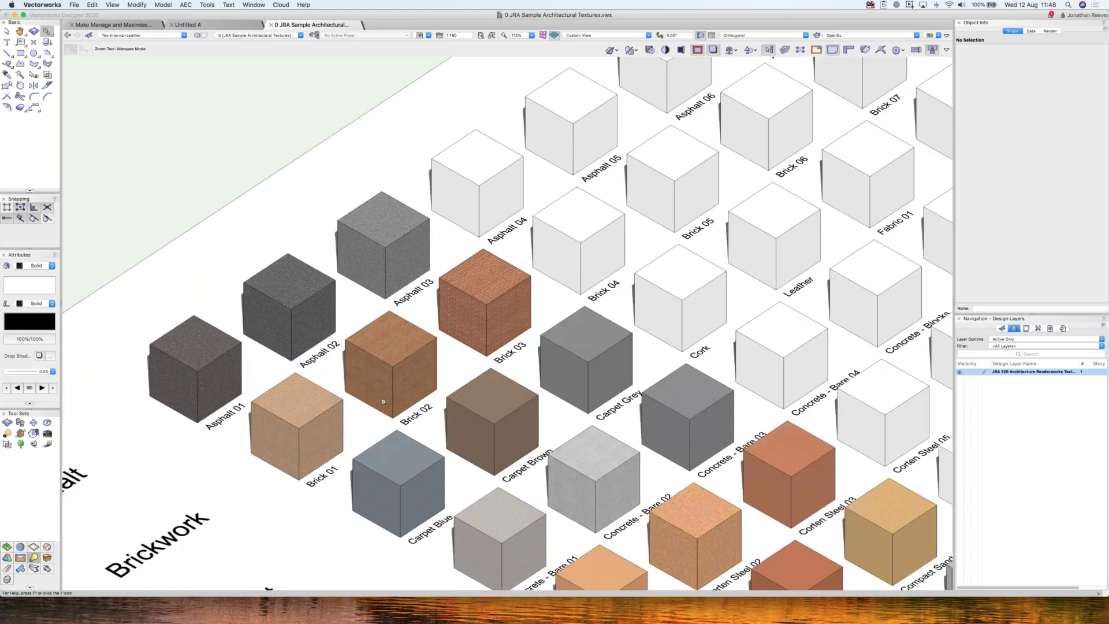
key(x)
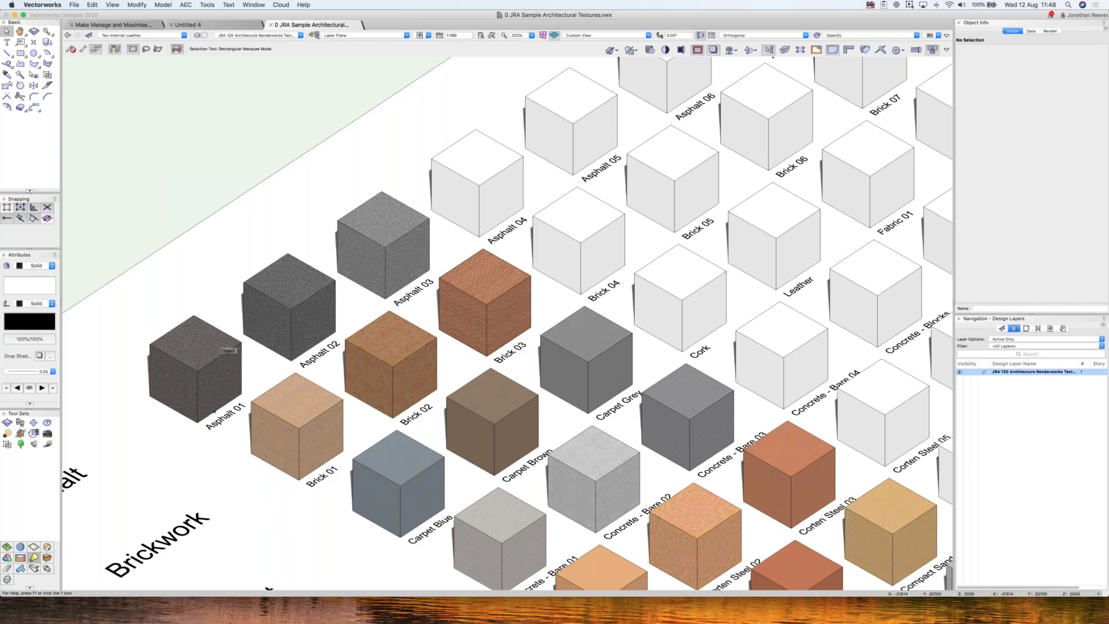
- Select the Asphalt 01, Brick 02, Brick 03 and Concrete-Bare texture cubes together
click(220, 351)
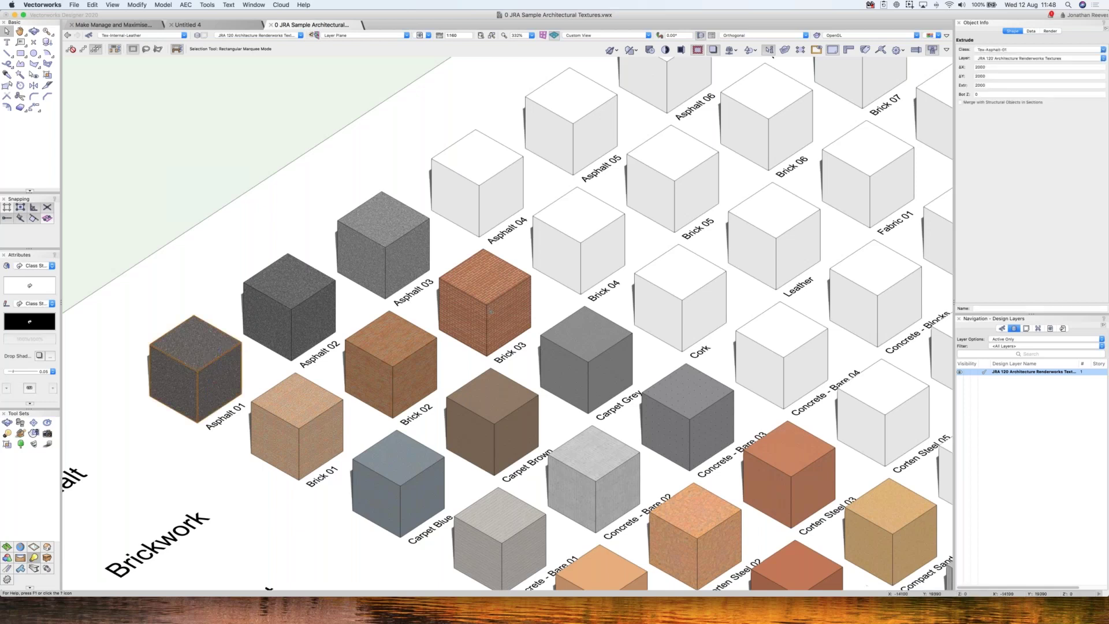
shift+click(391, 364)
shift+click(496, 297)
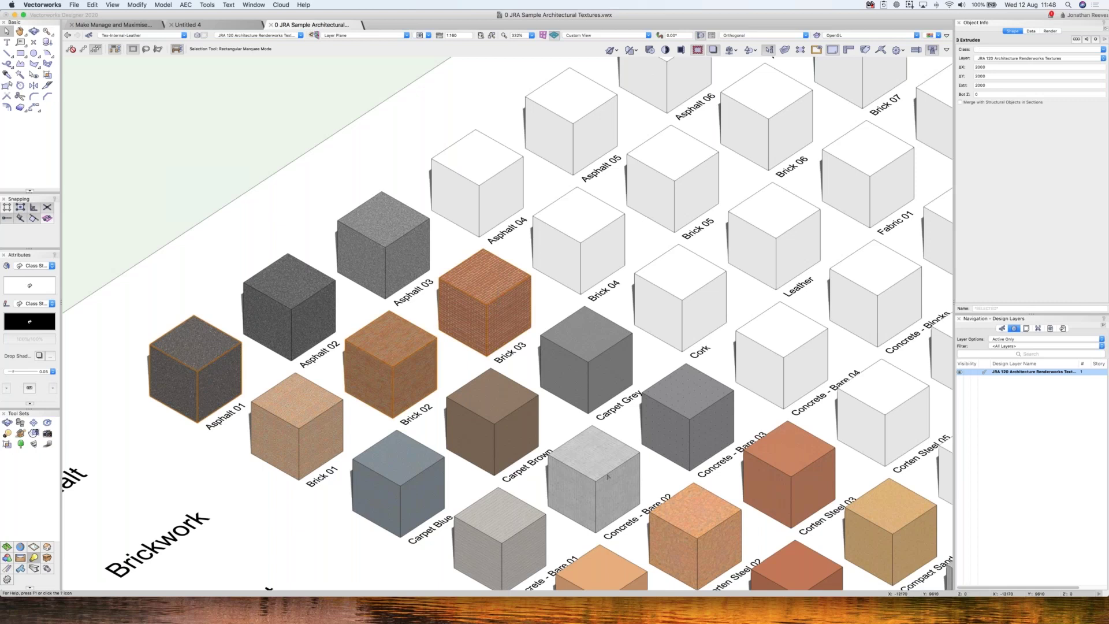
shift+click(607, 476)
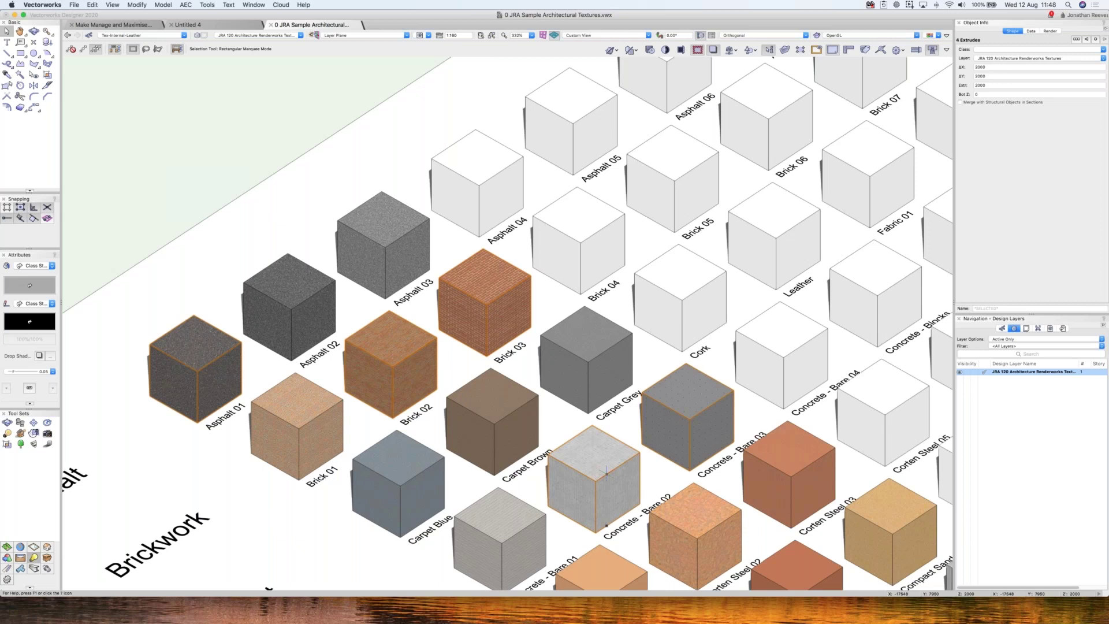
- Pan to the metal and stone cubes, copy the selected cubes, and start a new document
key(space)
drag(928, 503, 774, 310)
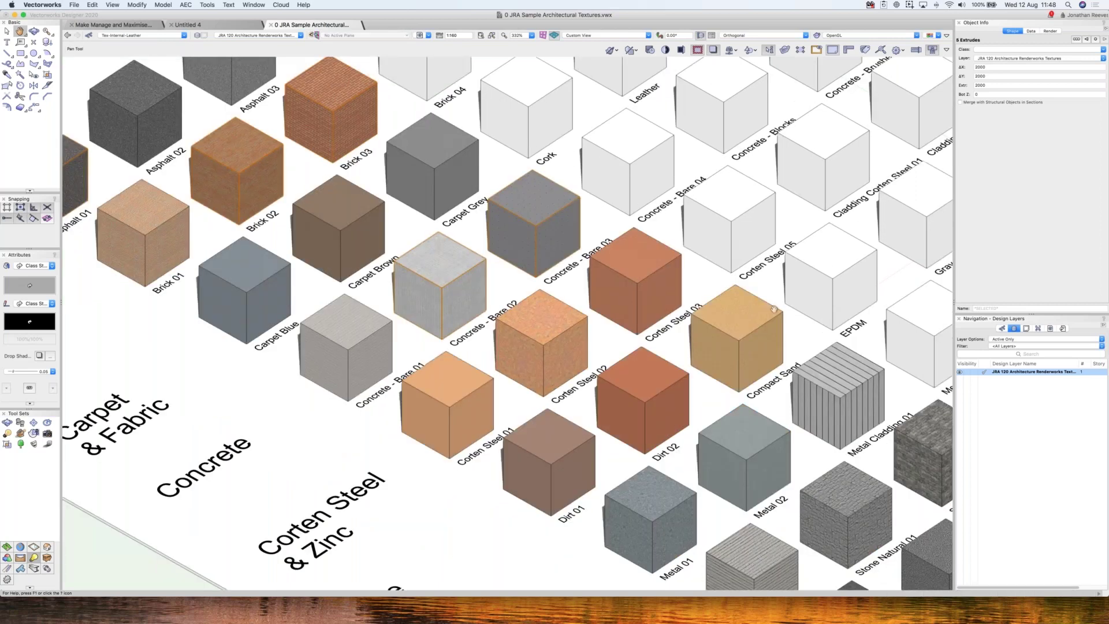
scroll(774, 309, down, 5)
scroll(774, 309, right, 4)
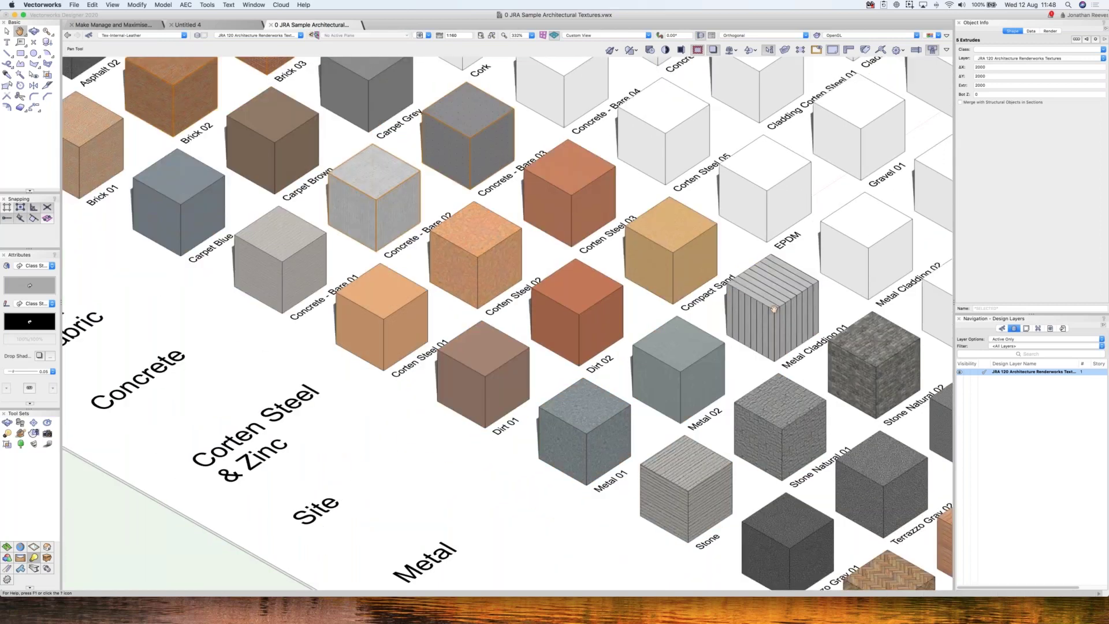
key(x)
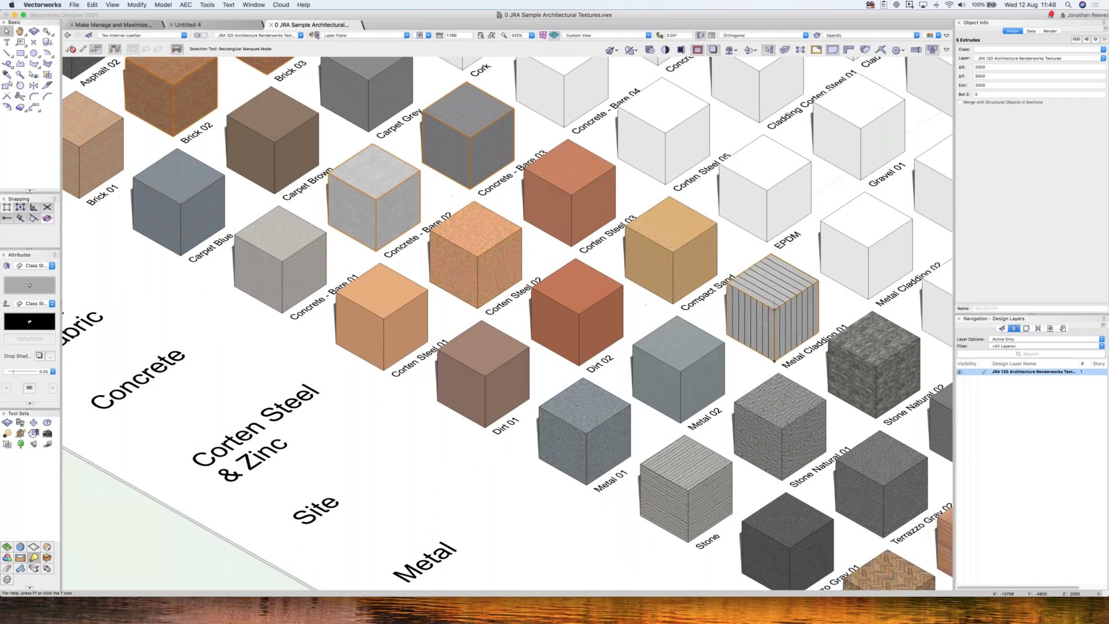
click(146, 34)
click(156, 49)
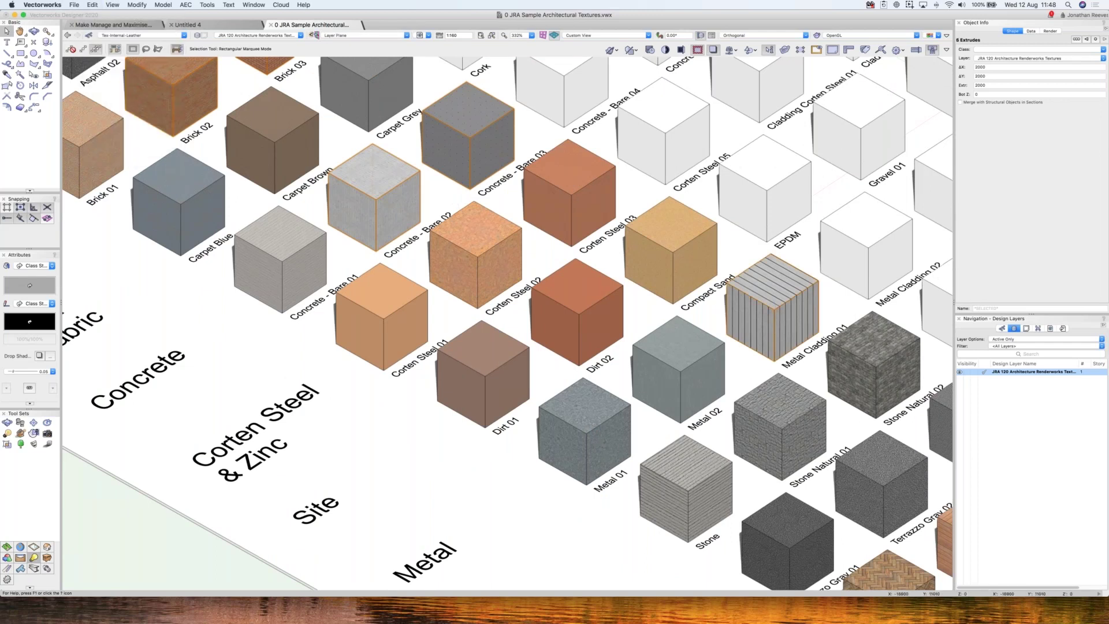
click(74, 5)
key(super+n)
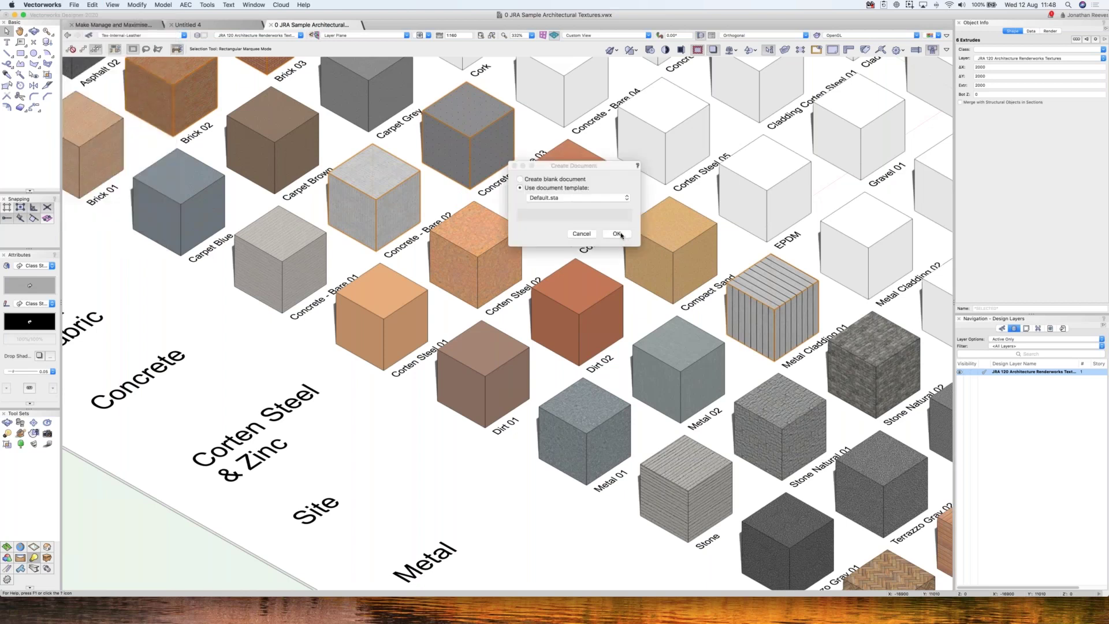
- Create Untitled 5 from the Default.sta template and resize the Resource Manager
click(617, 234)
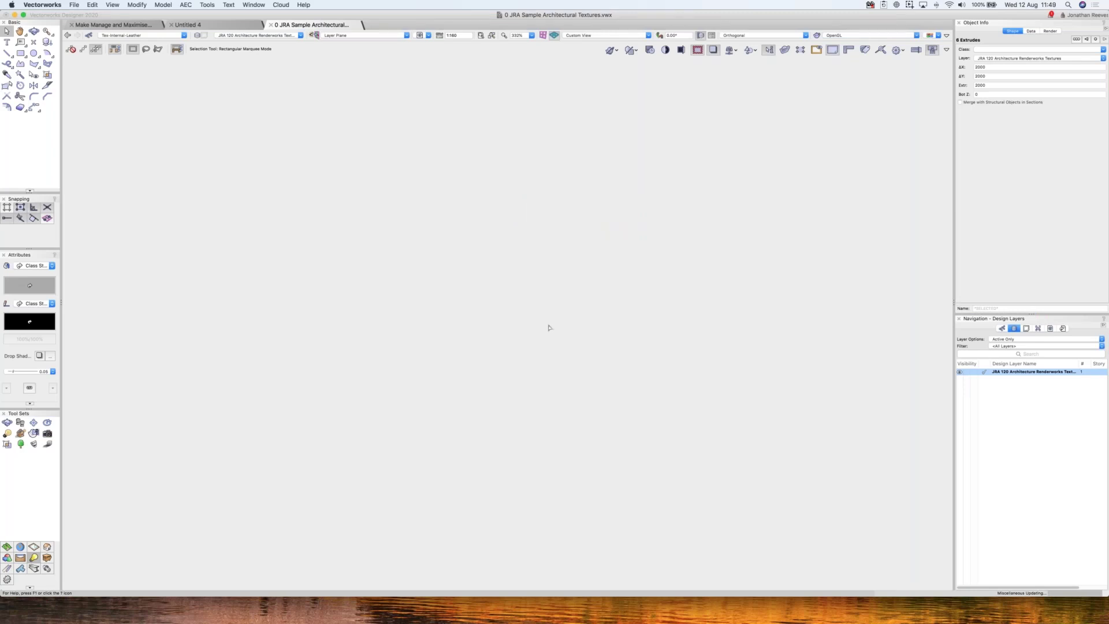
key(super+n)
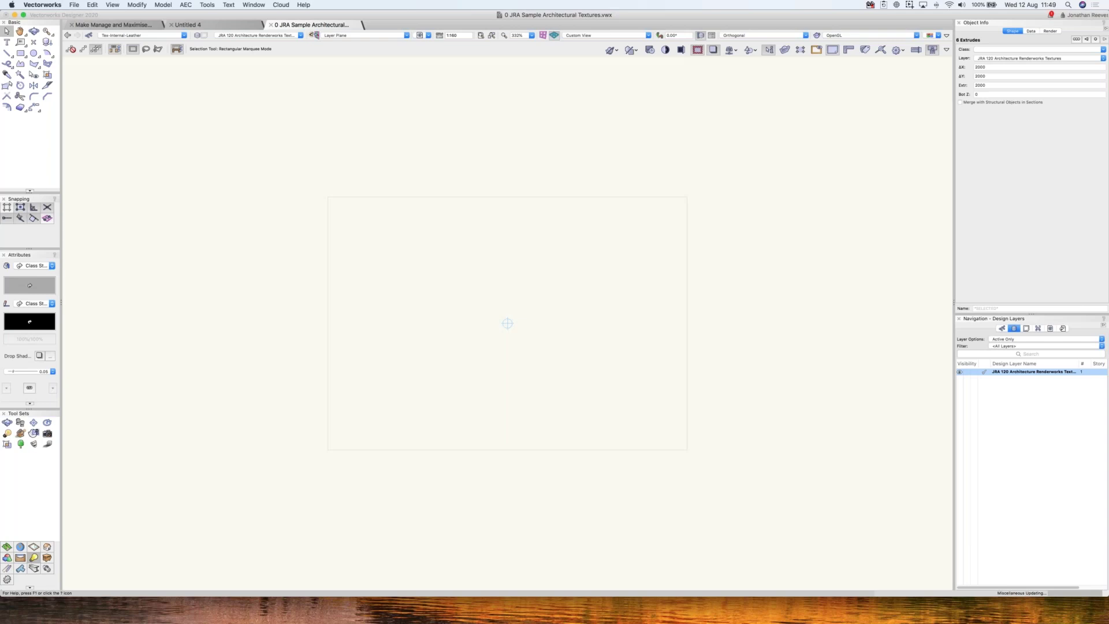
key(super+6)
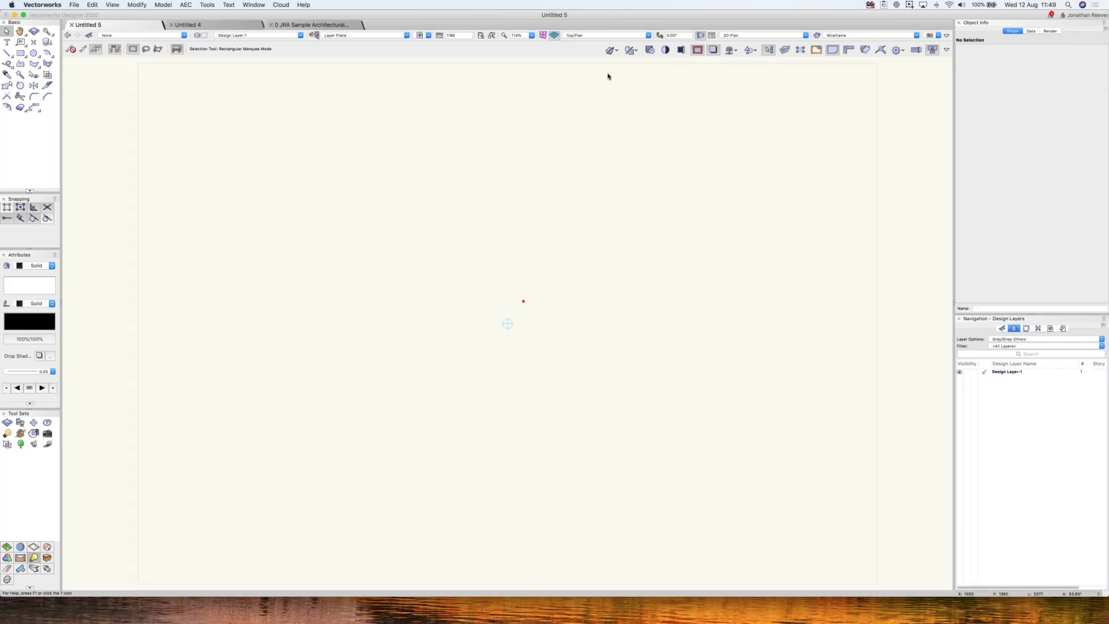
key(super+r)
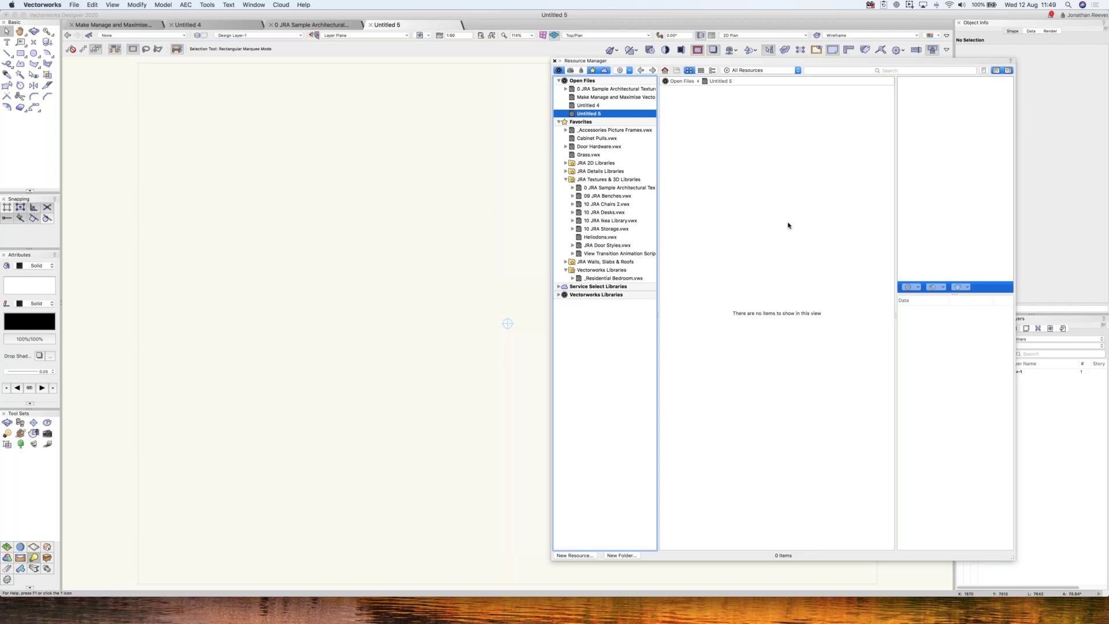
drag(886, 369, 885, 369)
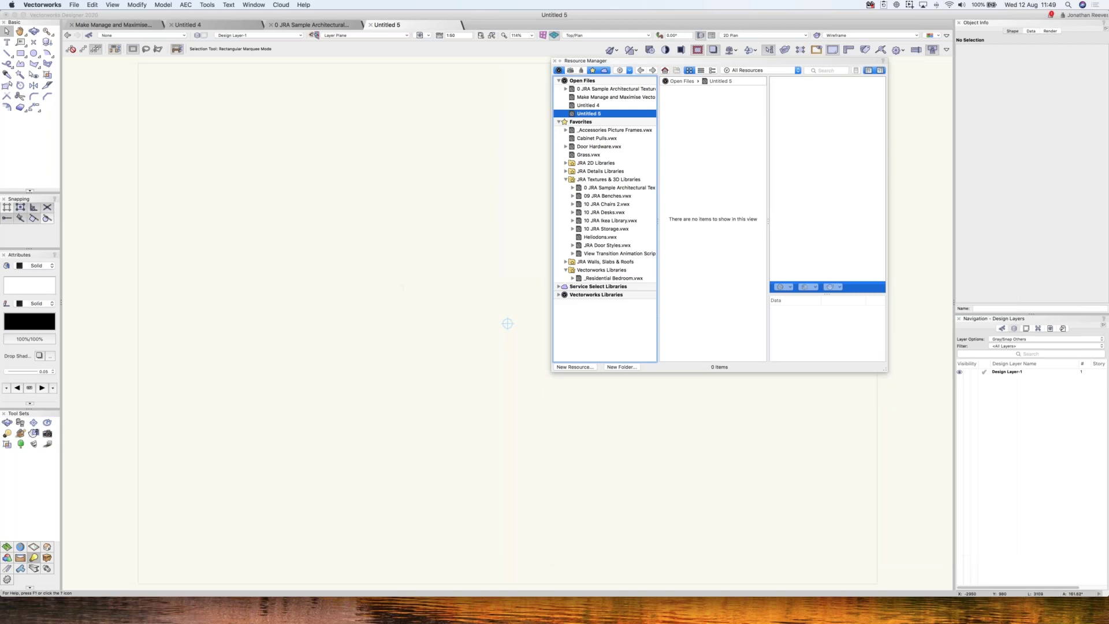
click(507, 324)
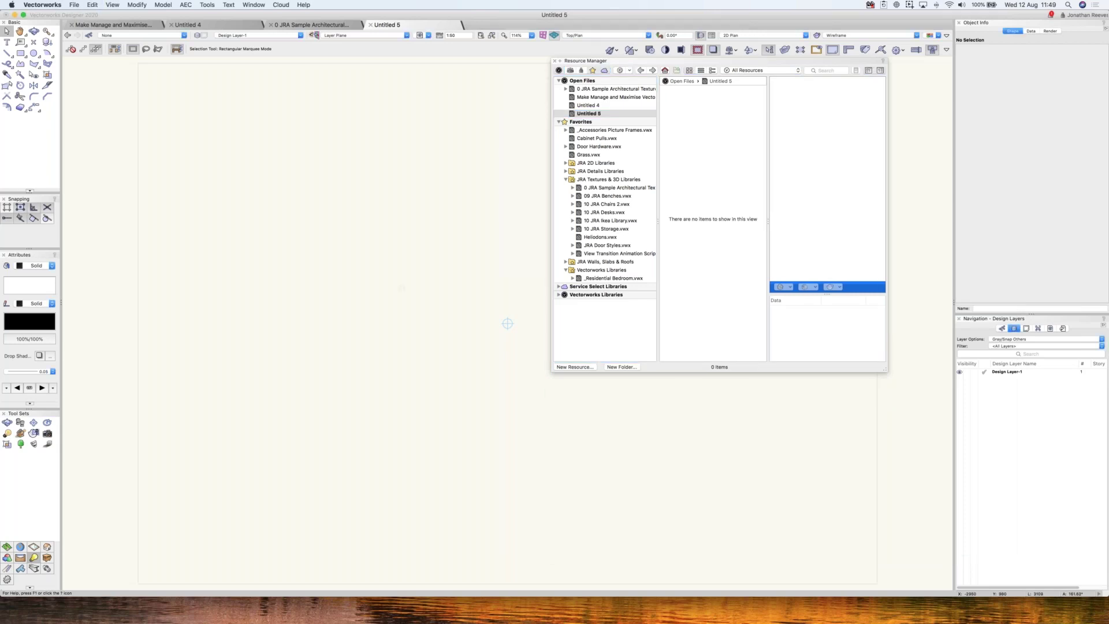
- Paste the six texture cubes and expand the Asphalt and Brick Tex classes
key(super+v)
key(super+6)
click(500, 334)
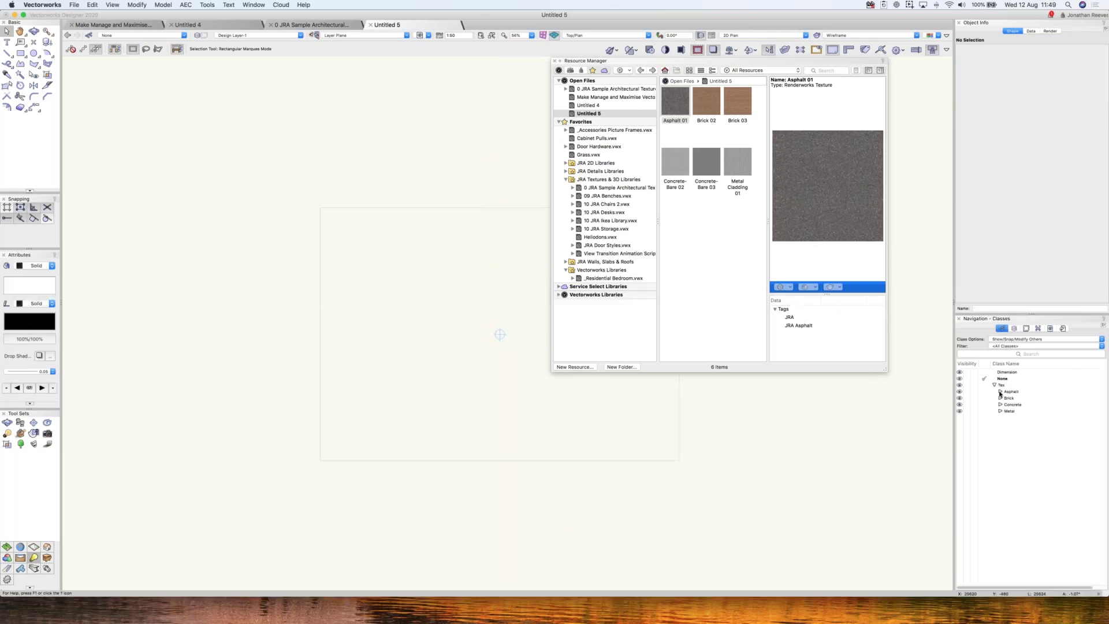
click(1001, 392)
click(1001, 405)
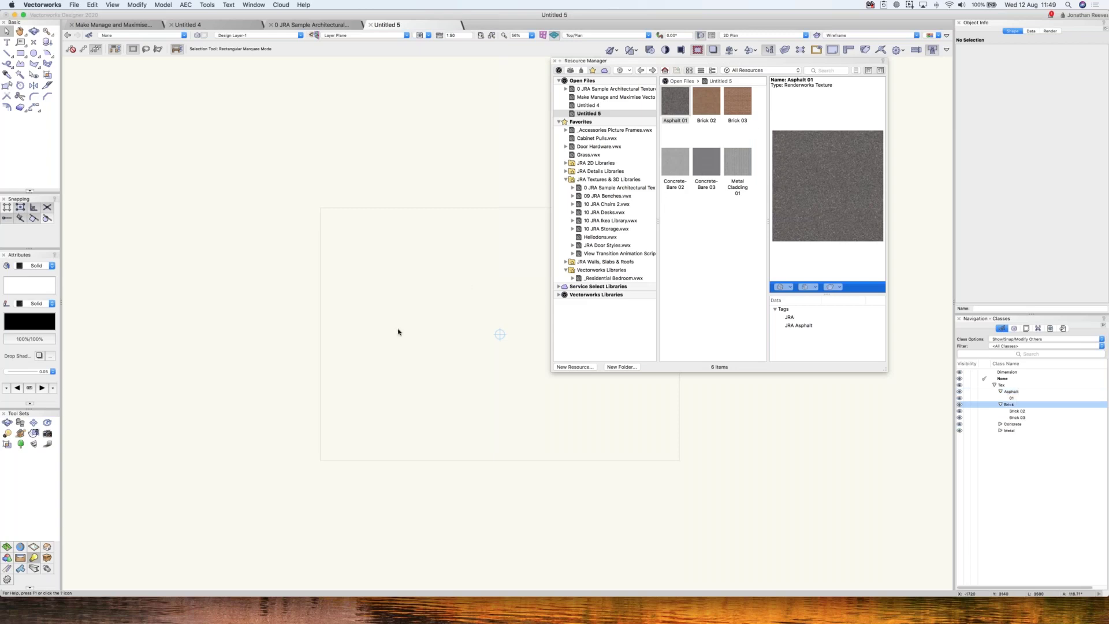
key(super+6)
- Draw a 6720 × 4290 rectangle and extrude it 2m into a box viewed in 3D
key(4)
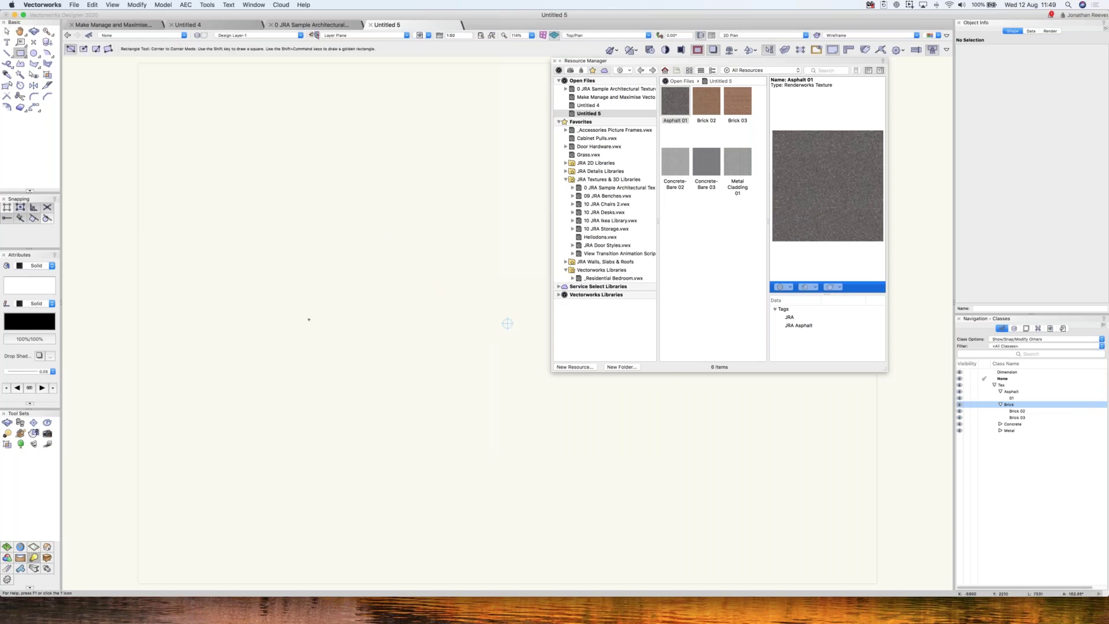
click(217, 248)
click(458, 401)
click(163, 5)
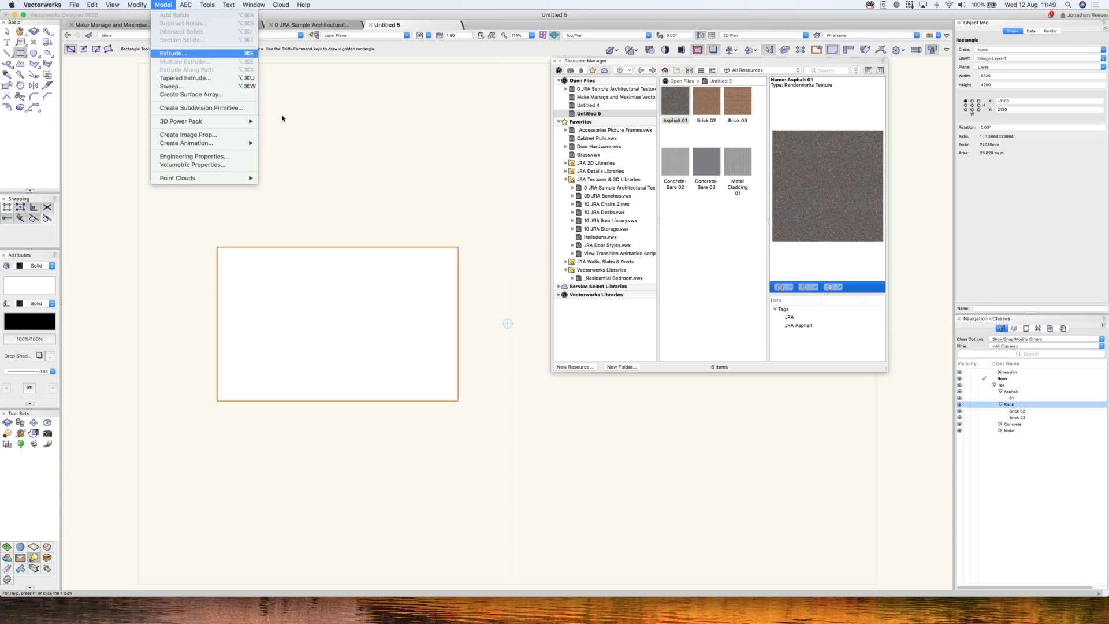
key(Return)
text(2m)
key(Return)
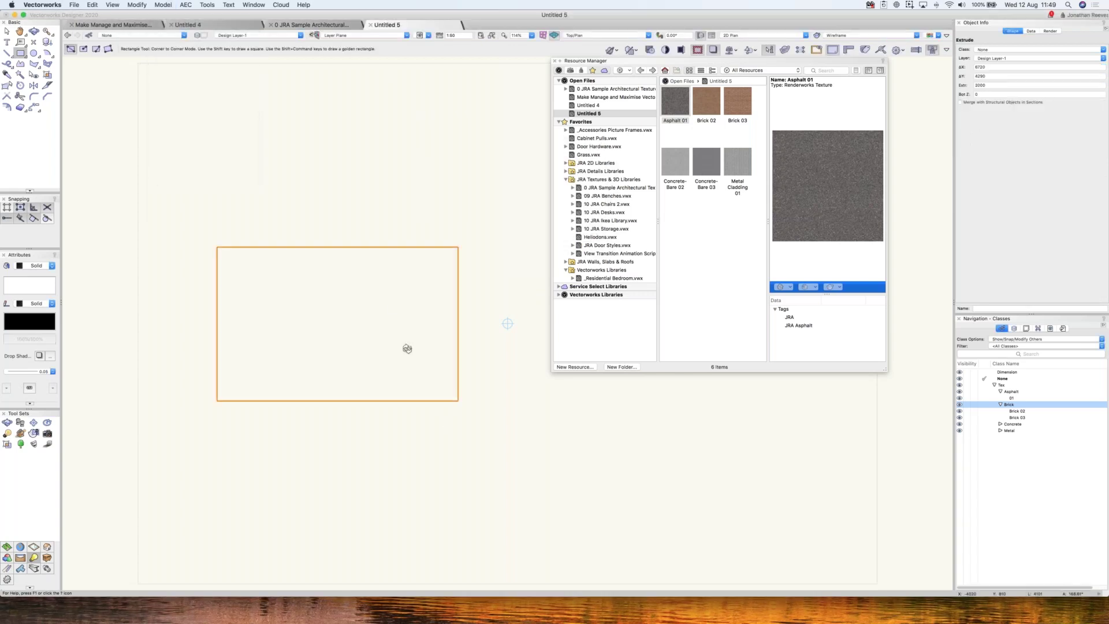
shift+middle_drag(364, 254, 354, 223)
shift+middle_drag(508, 314, 507, 315)
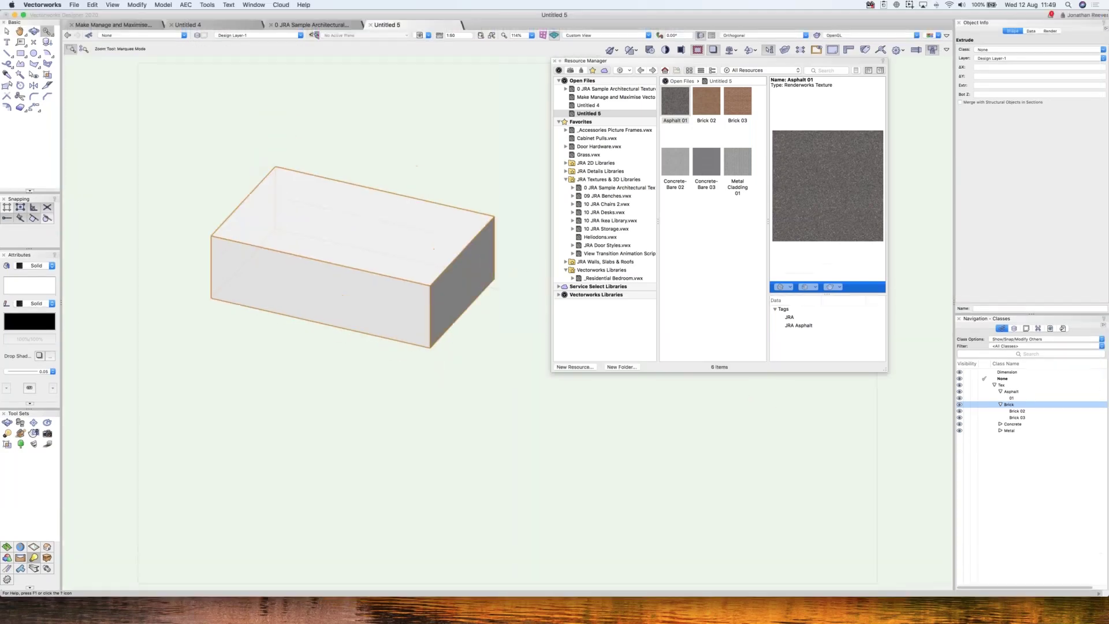
- Assign the box to the Brick 02 class
key(Down)
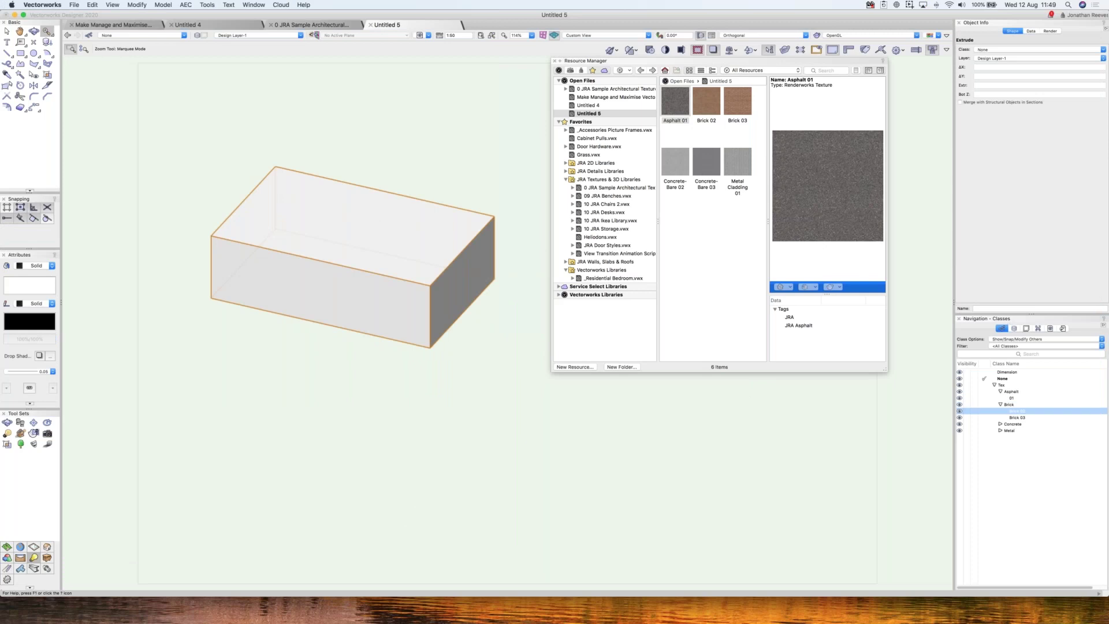
right_click(1014, 413)
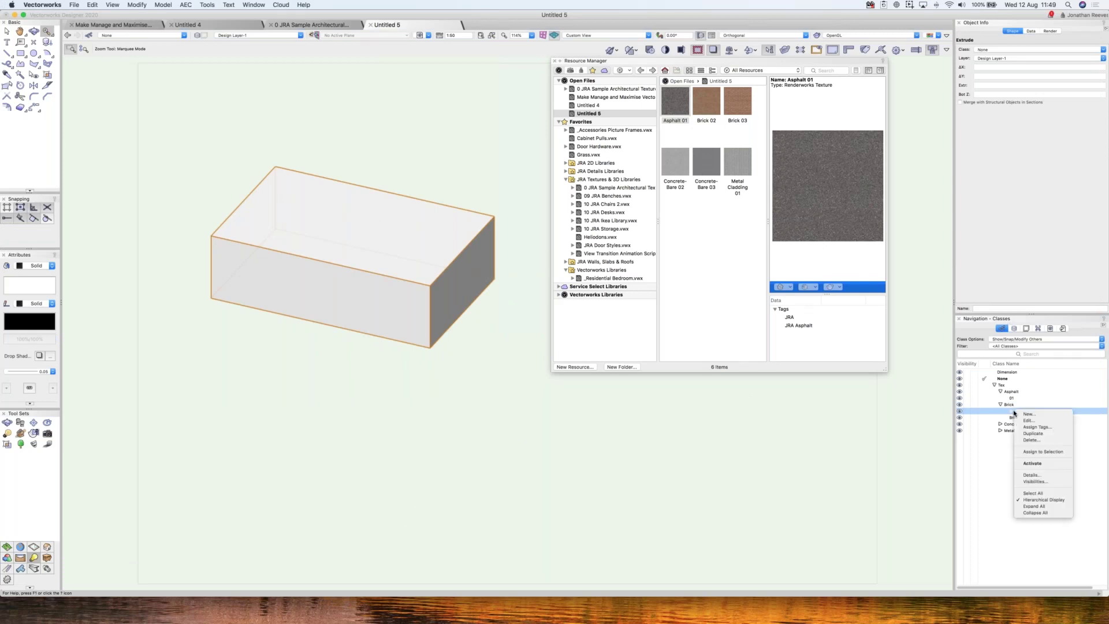
click(1040, 453)
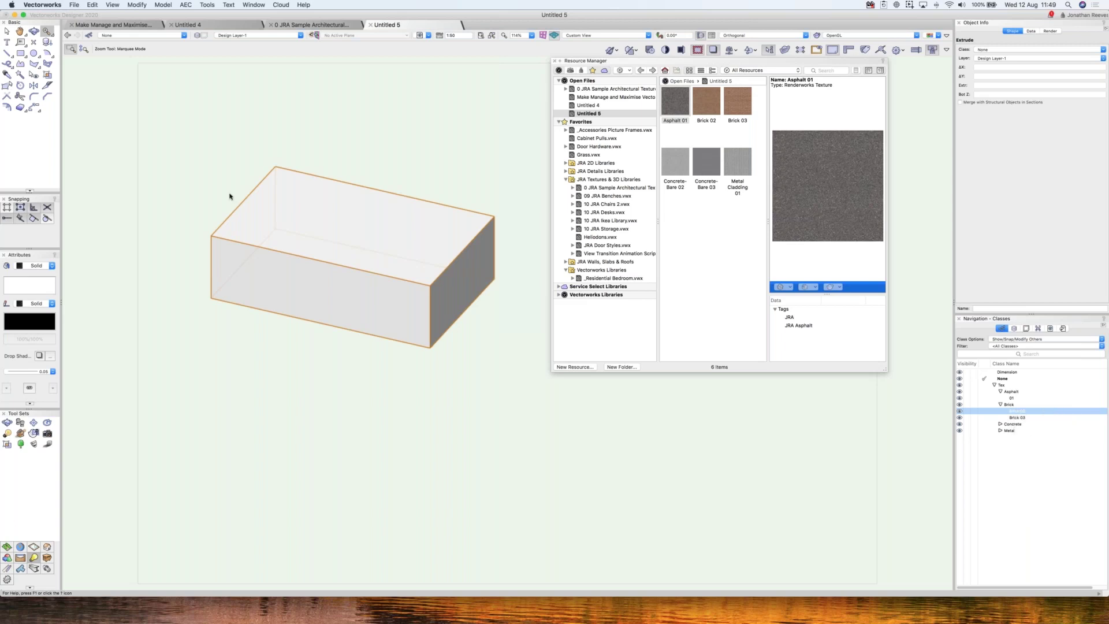
- Assign the box to the Brick 03 class
scroll(454, 270, up, 3)
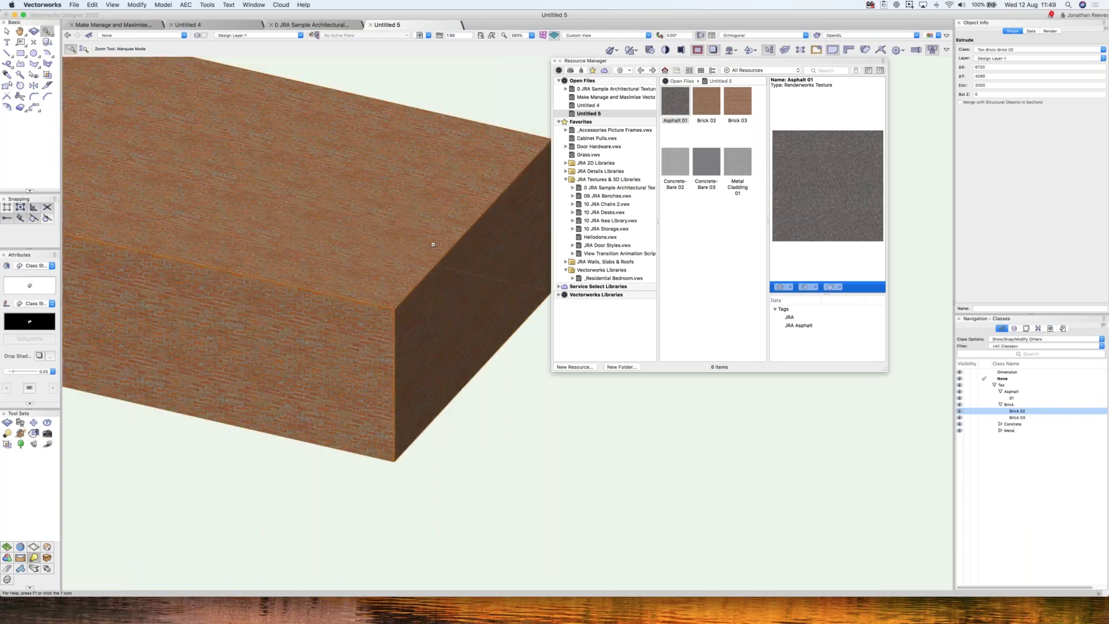
key(x)
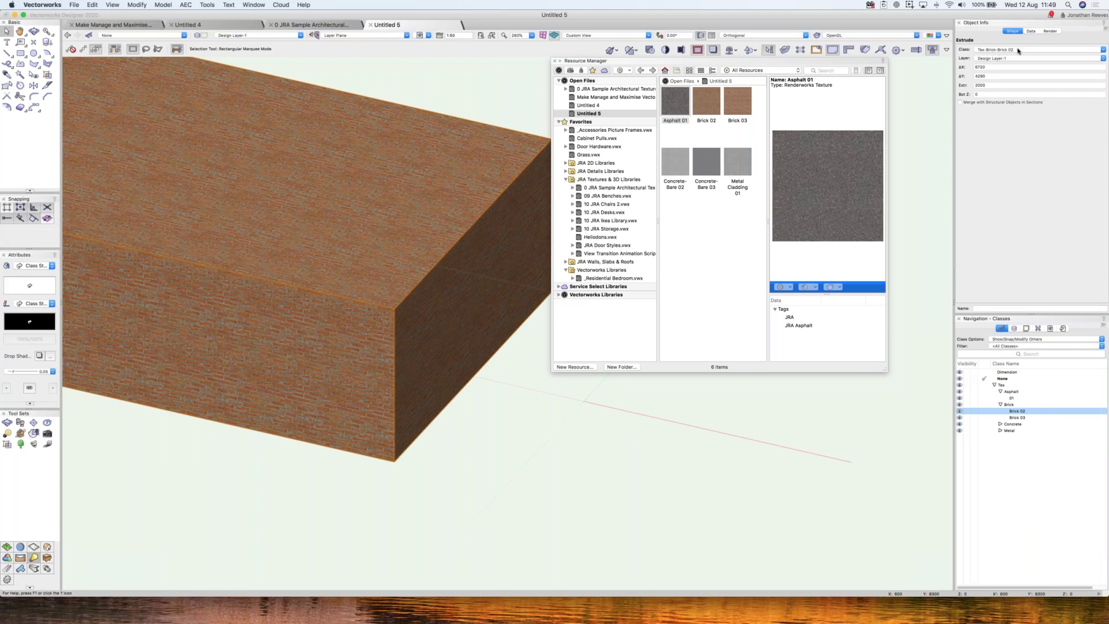
click(1018, 418)
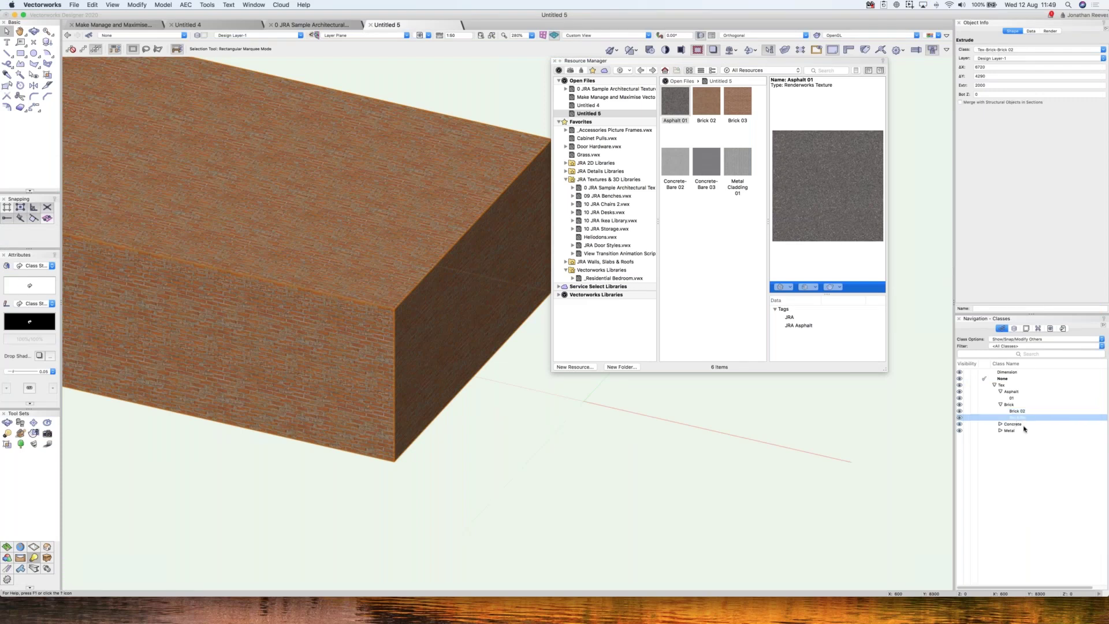
right_click(1019, 418)
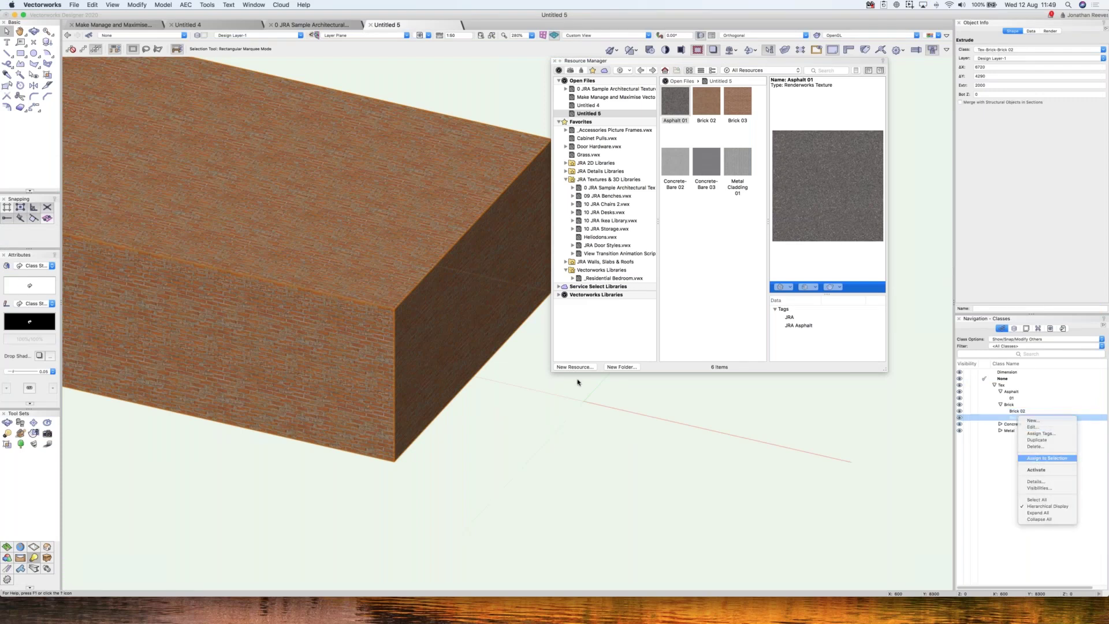
click(577, 382)
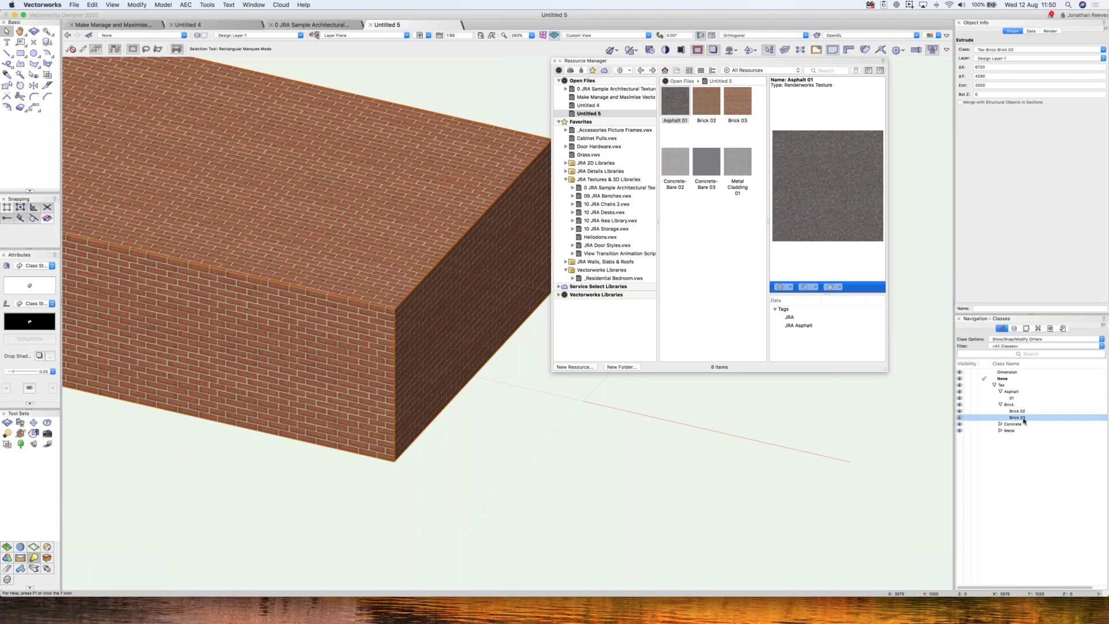
- Check the Brick 03 class texture settings in Edit Class, closing without changes
right_click(1020, 418)
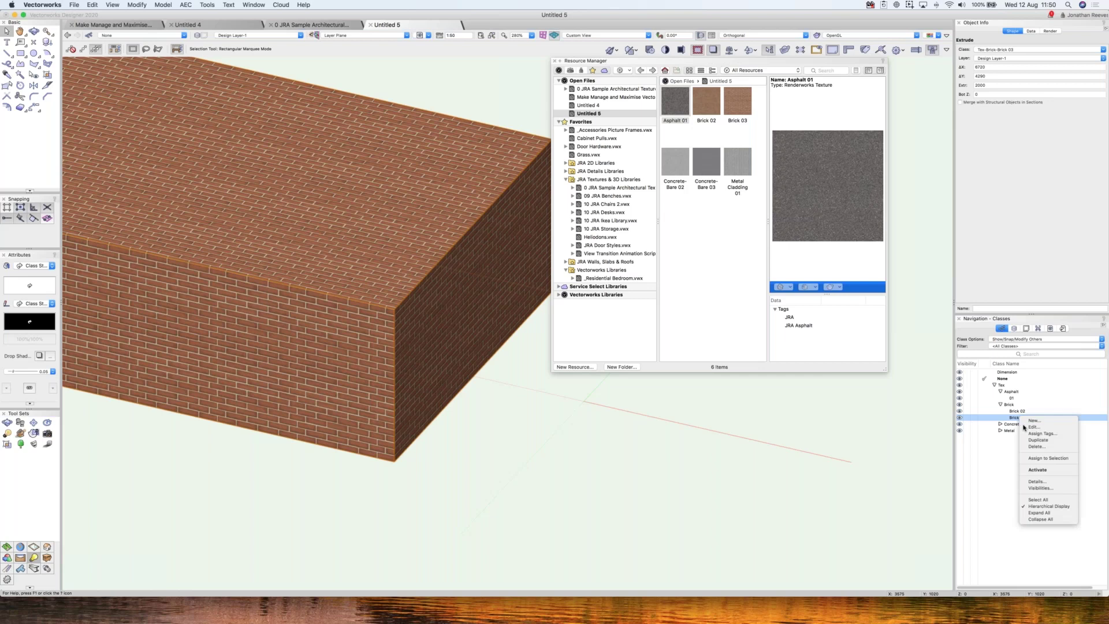
click(1040, 458)
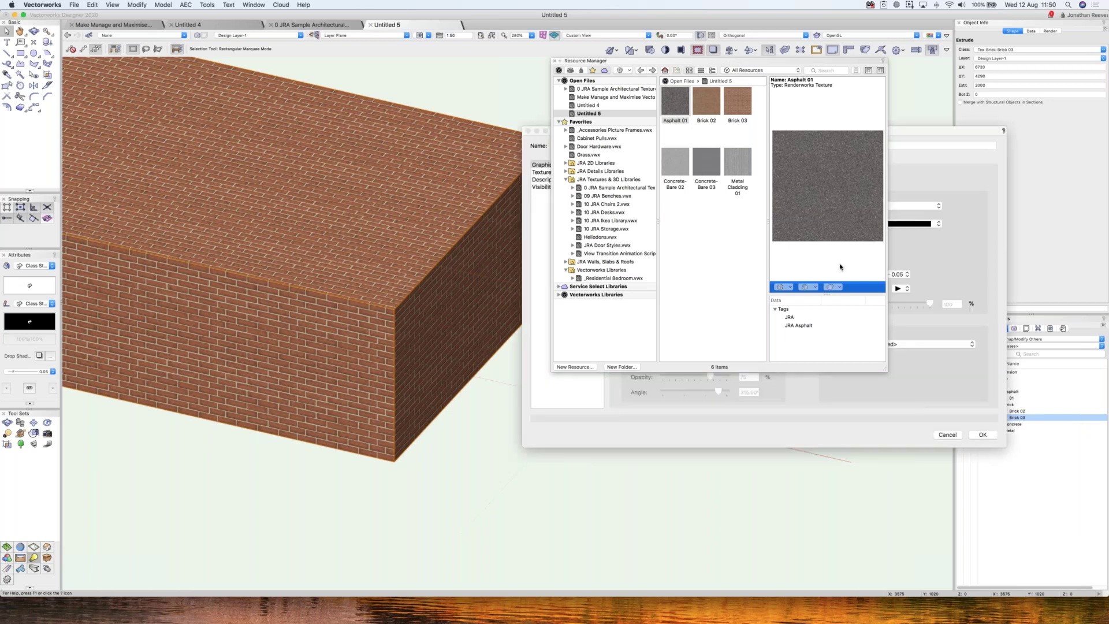
click(543, 172)
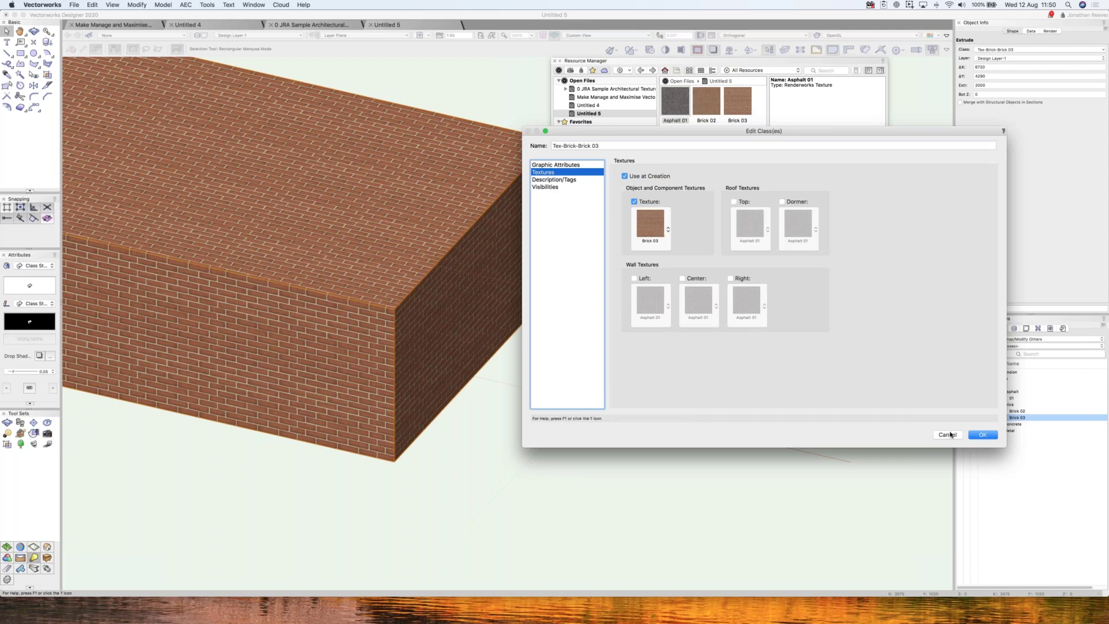
key(Return)
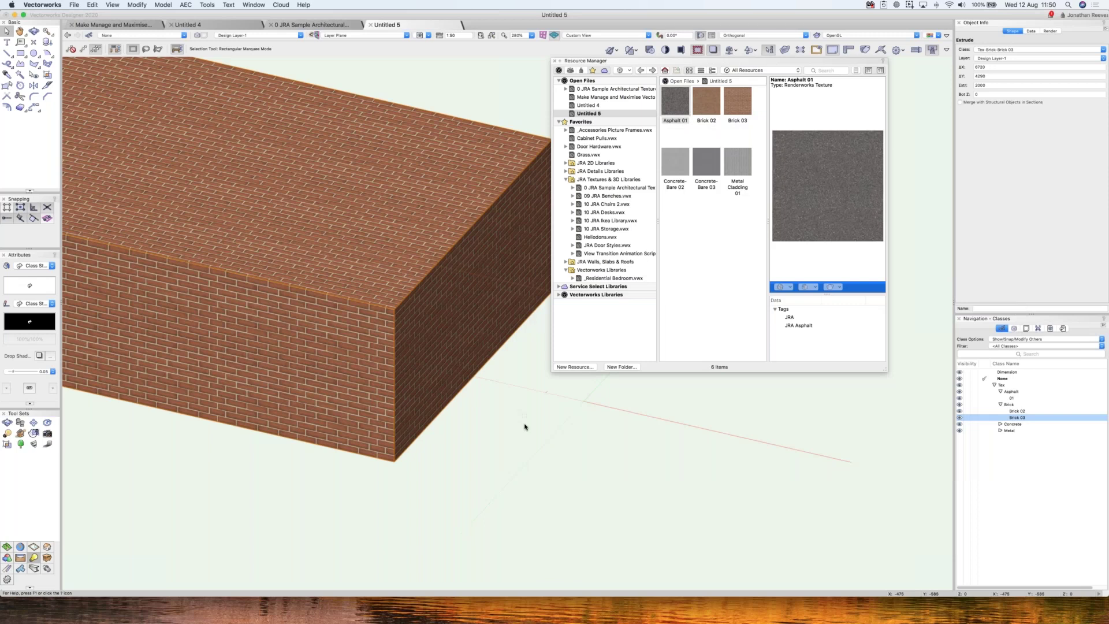
scroll(523, 423, down, 5)
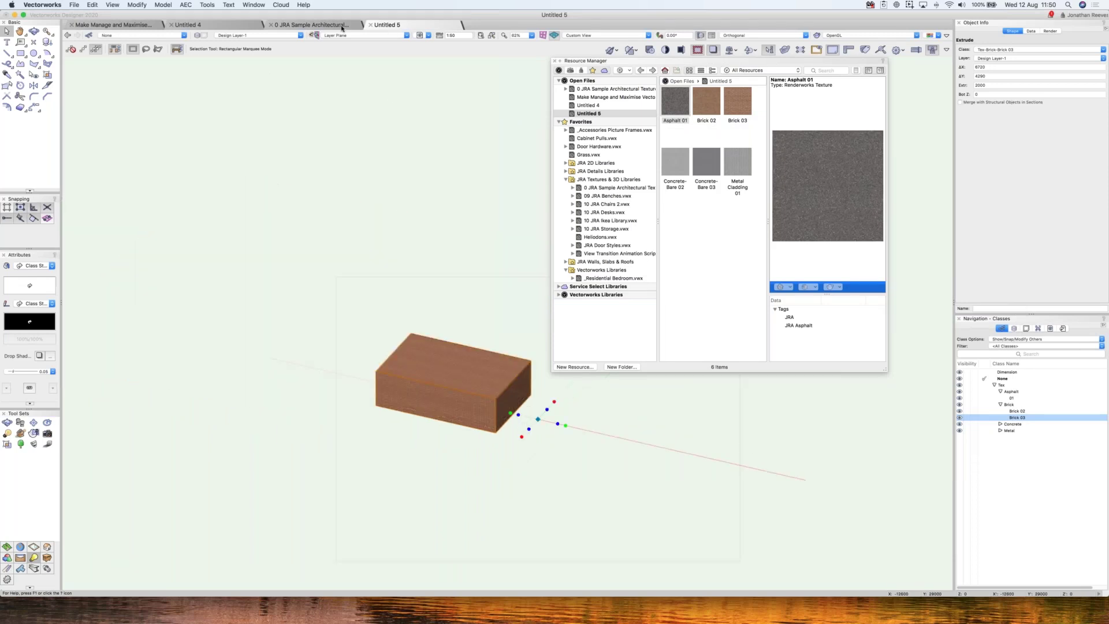
- In the sample textures file, zoom to the Asphalt cubes and select the blank Asphalt 04 cube
click(342, 25)
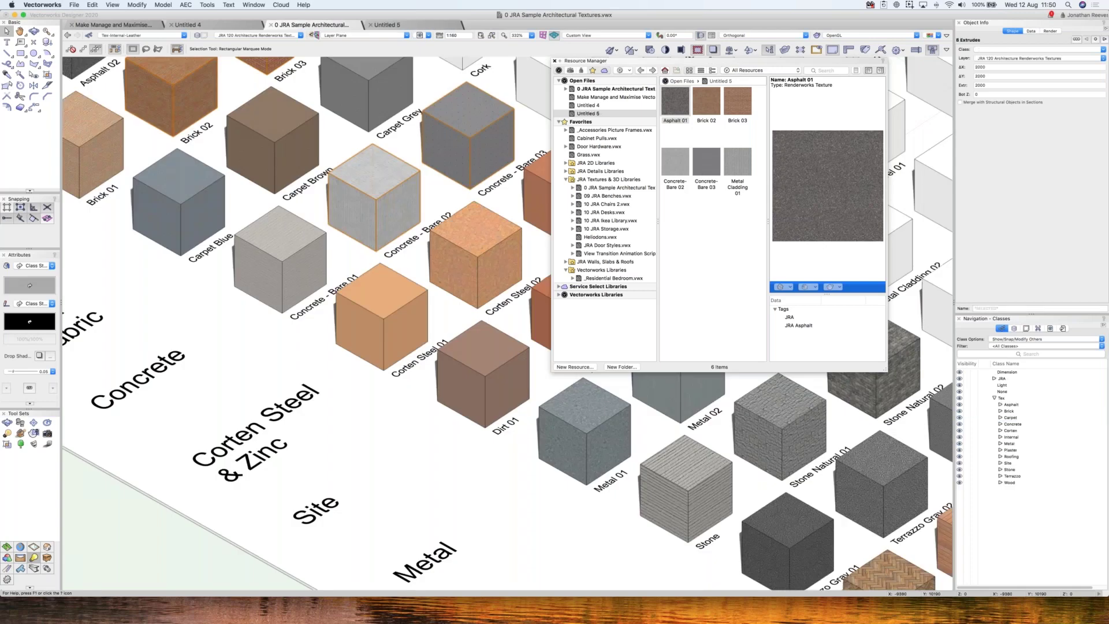
key(super+r)
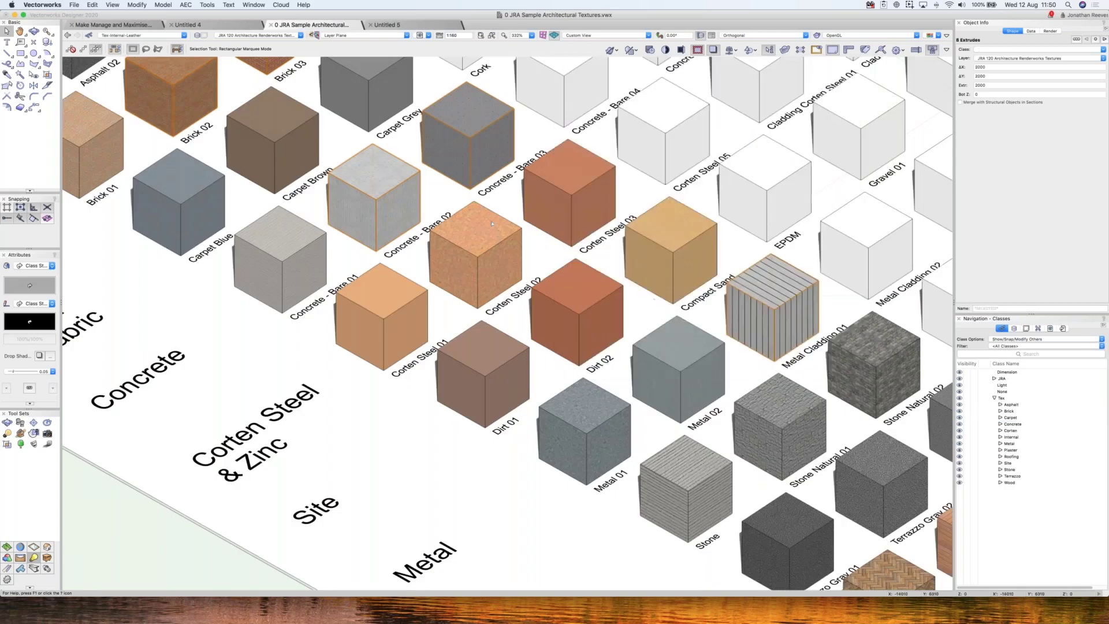
key(super+4)
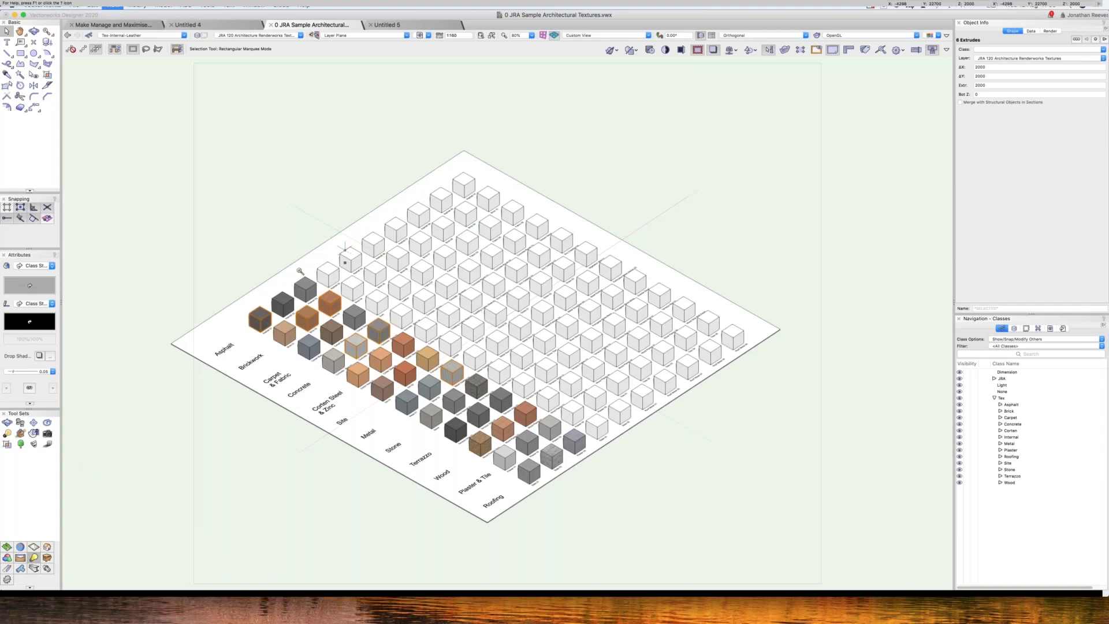
key(c)
drag(449, 344, 553, 341)
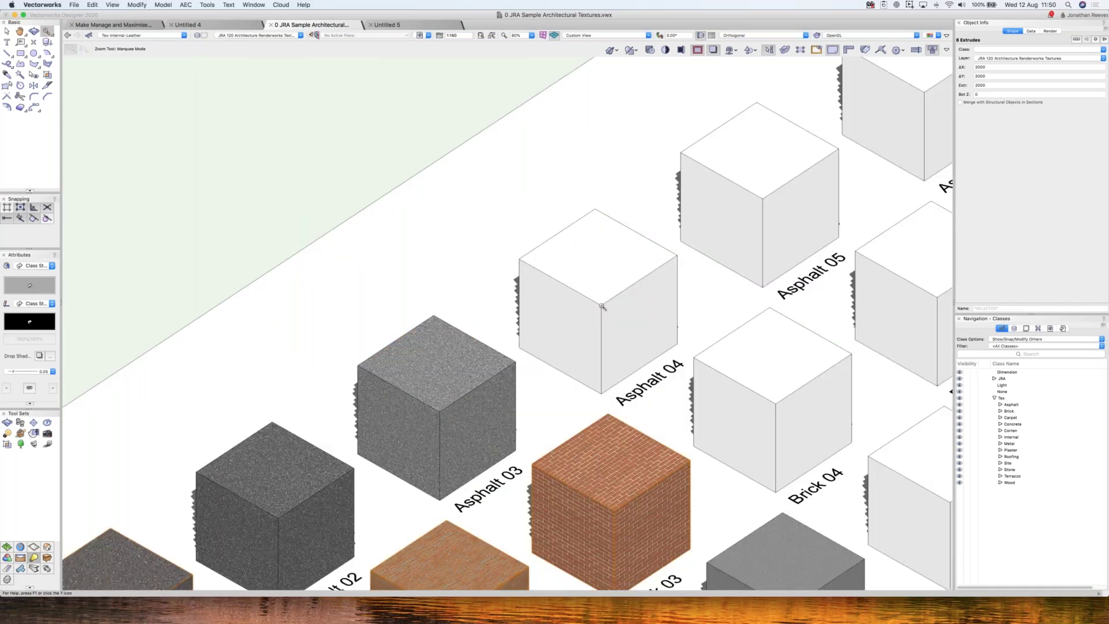
key(x)
click(599, 303)
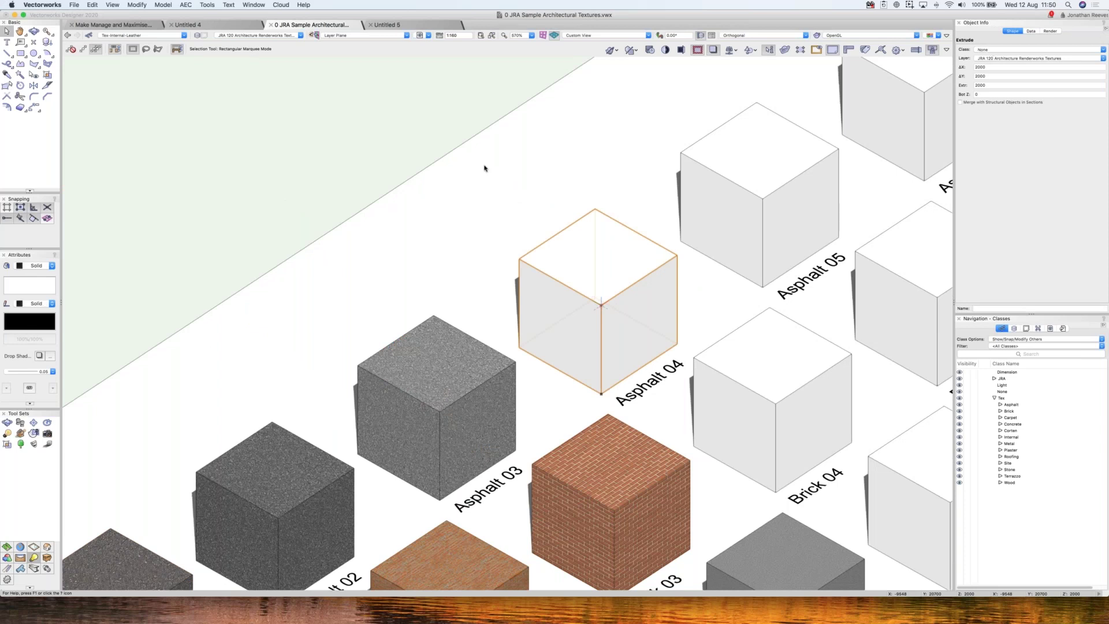
- Start a new resource from the Resource Manager
key(super+r)
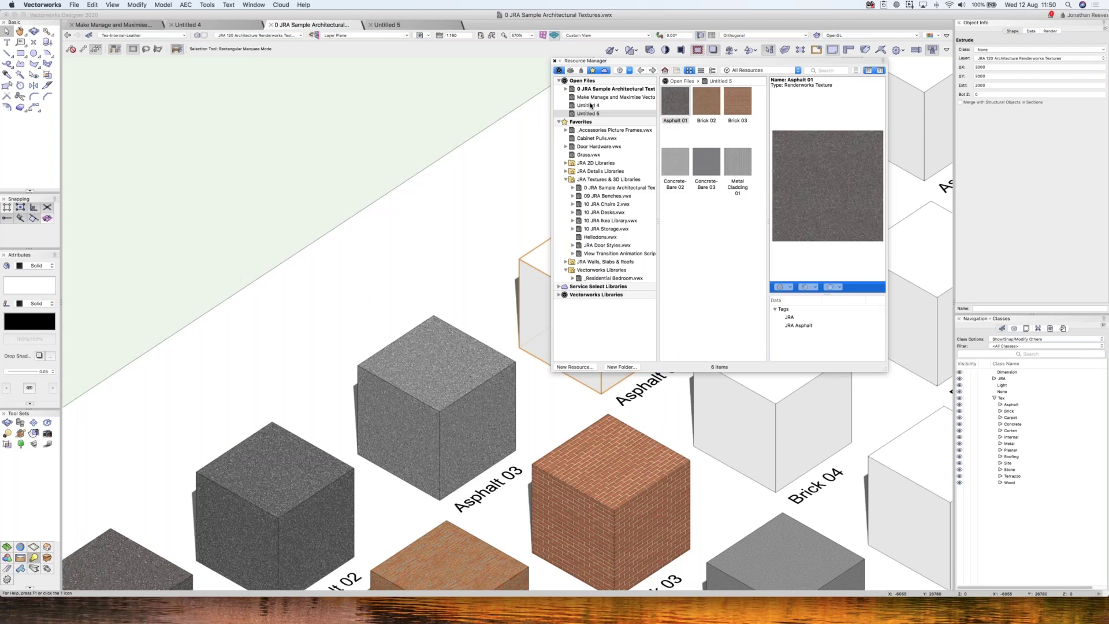
click(685, 232)
double_click(619, 229)
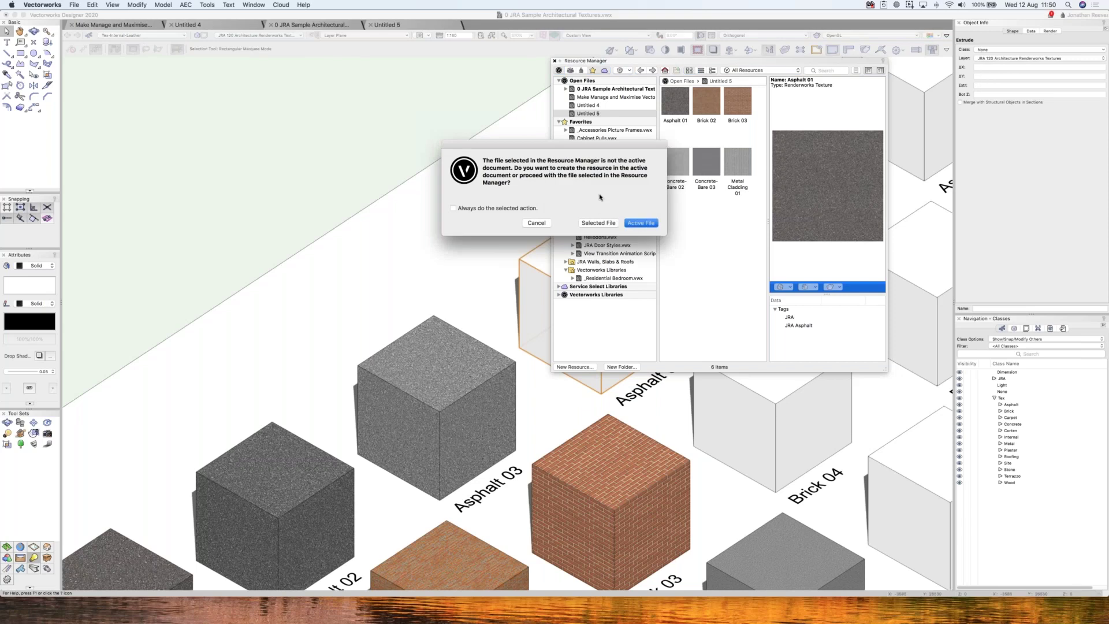
- Create a new Renderworks Texture resource in the active file
click(599, 223)
click(520, 200)
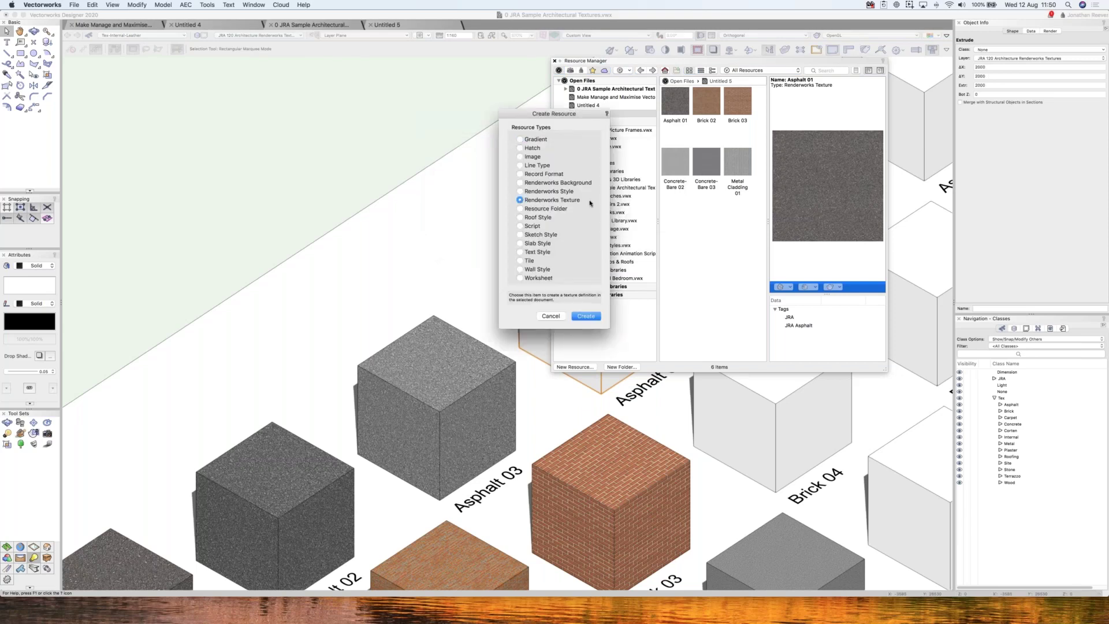
click(585, 316)
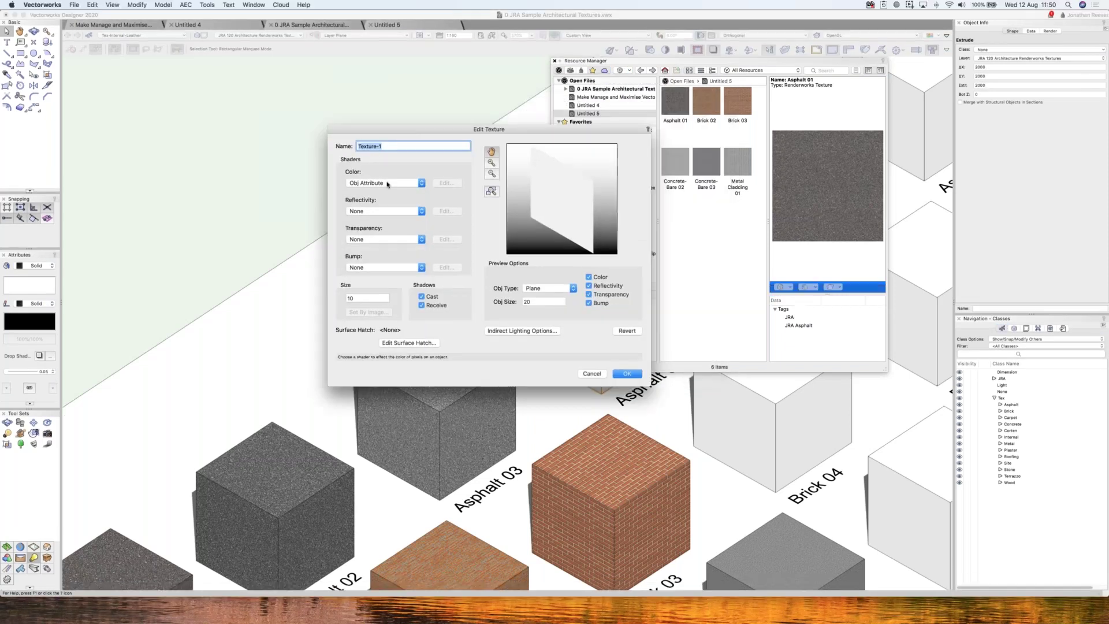
- Set the Color shader to Image, importing OU - Wood Planks 05.jpg as the image
click(387, 185)
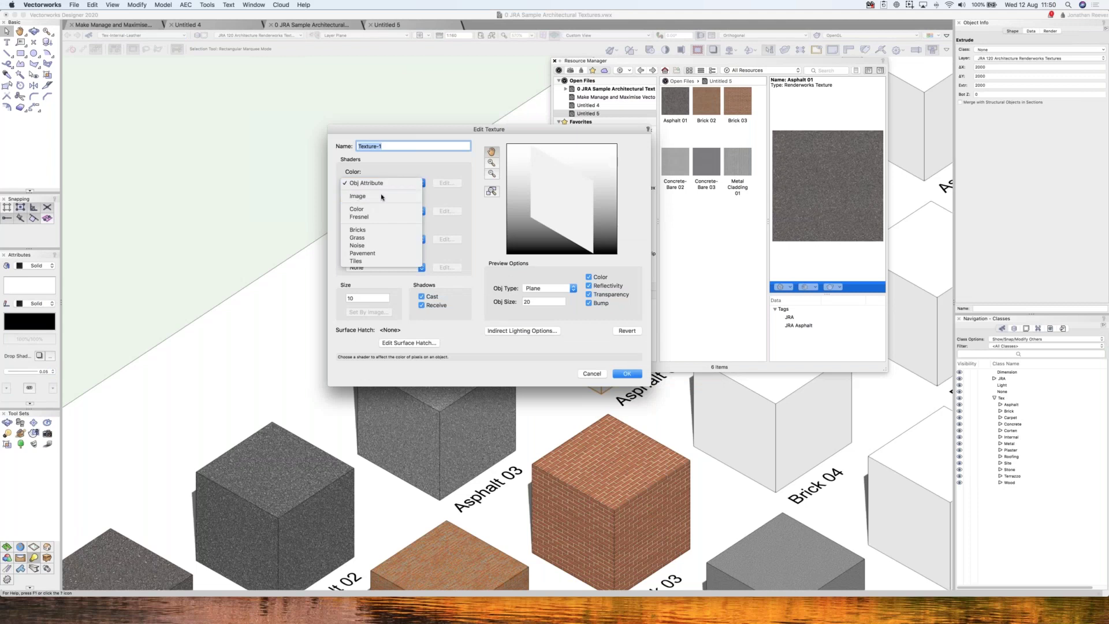
click(381, 197)
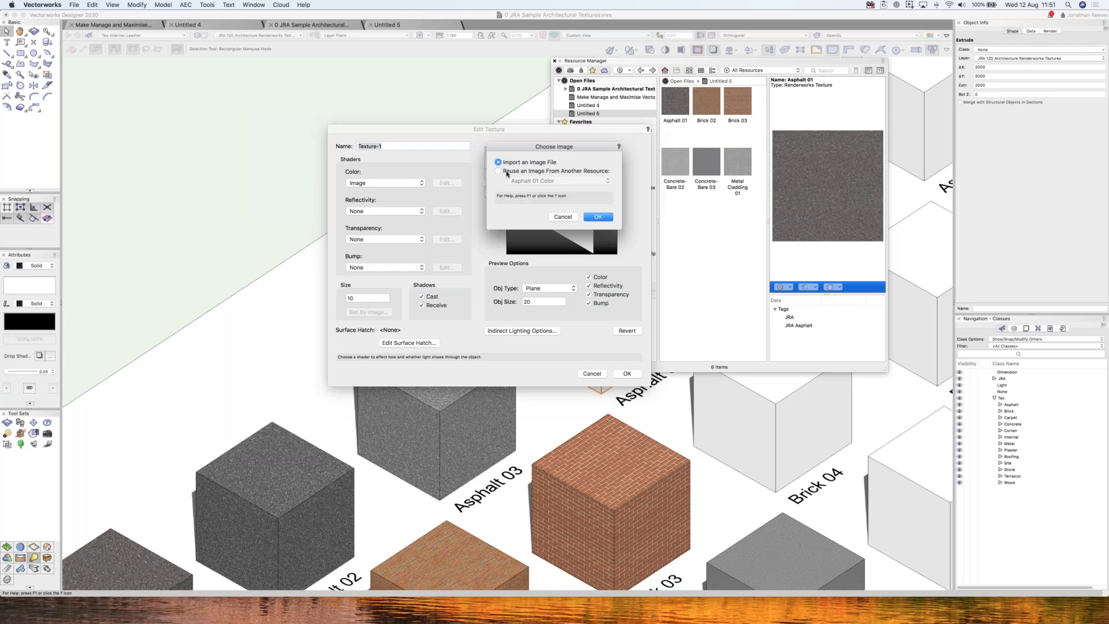
click(514, 171)
click(531, 181)
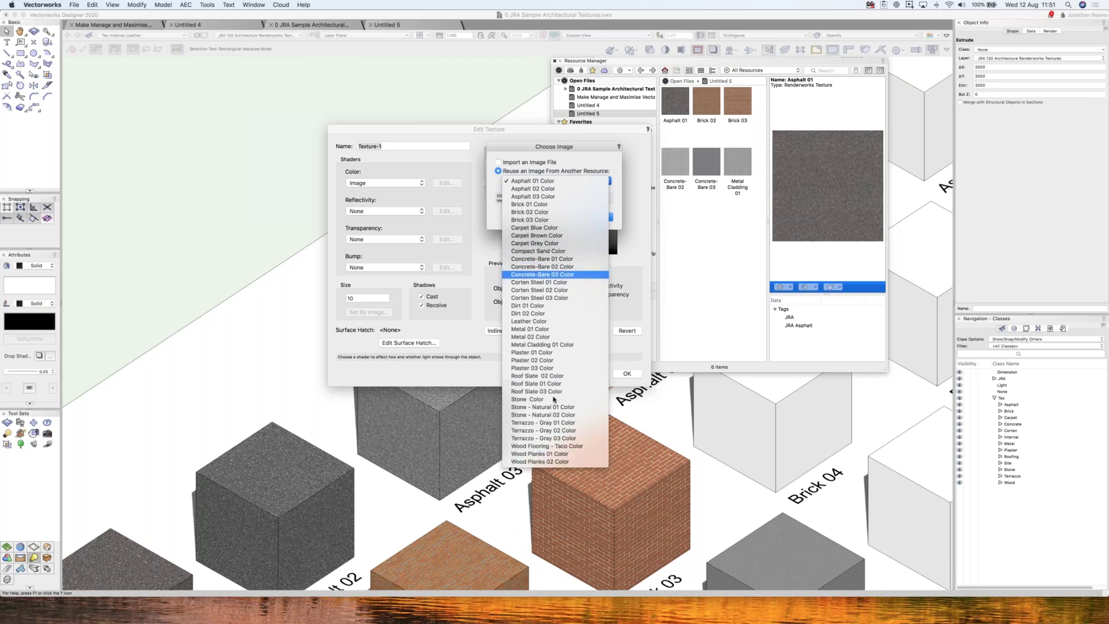
click(499, 163)
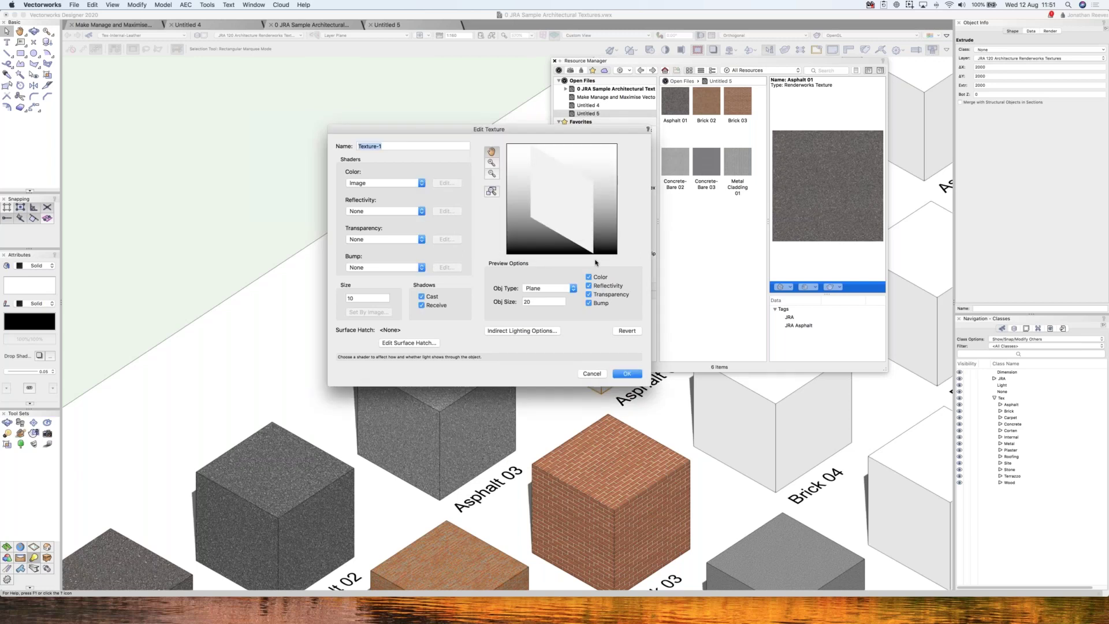
click(566, 193)
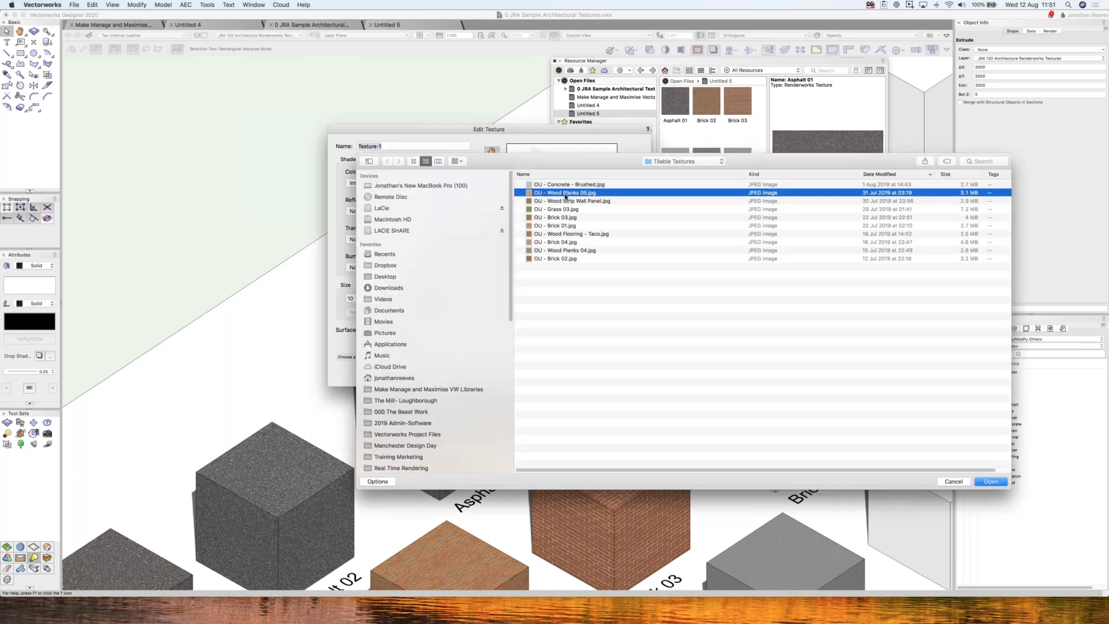
- Confirm the wood planks image and lower its saturation in Image Effects
key(space)
key(space)
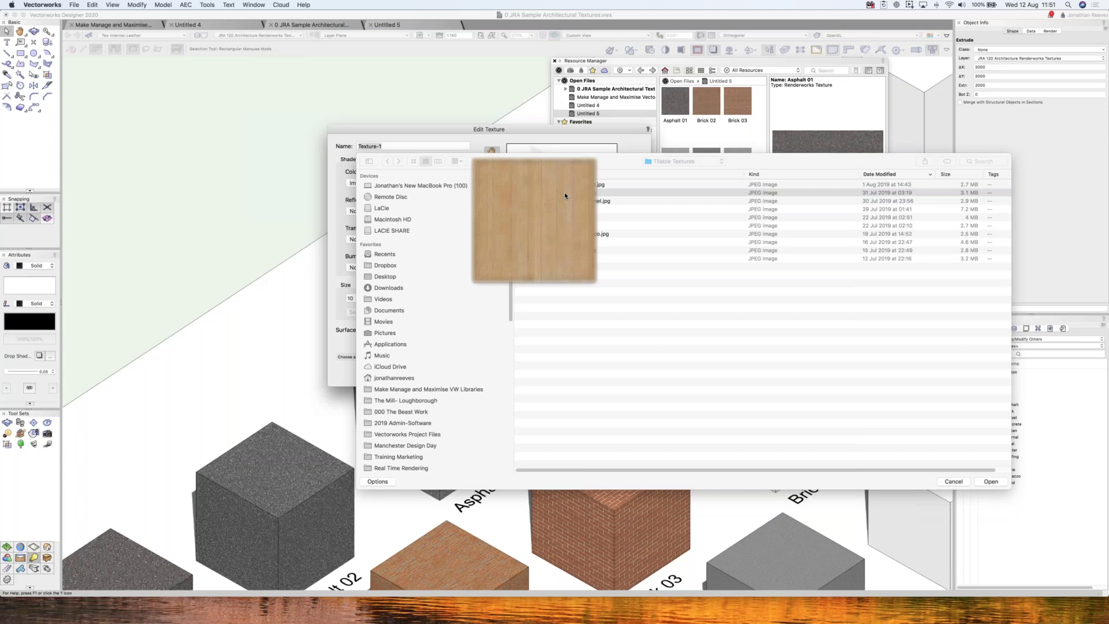
key(Return)
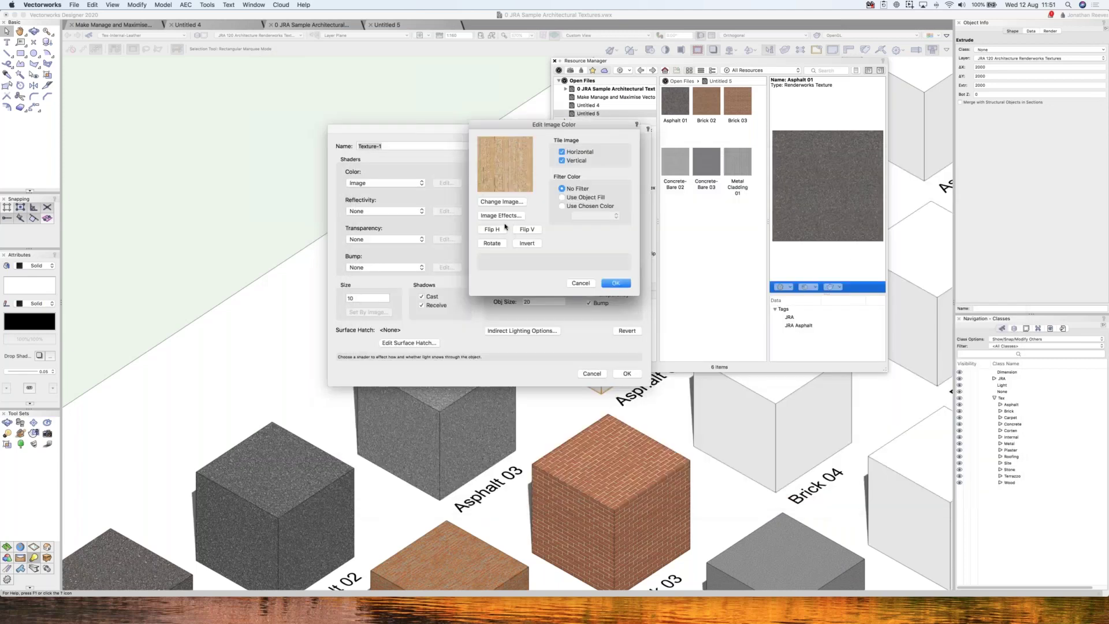
click(504, 218)
mouse_move(974, 138)
mouse_down()
mouse_move(998, 136)
mouse_move(965, 138)
mouse_up()
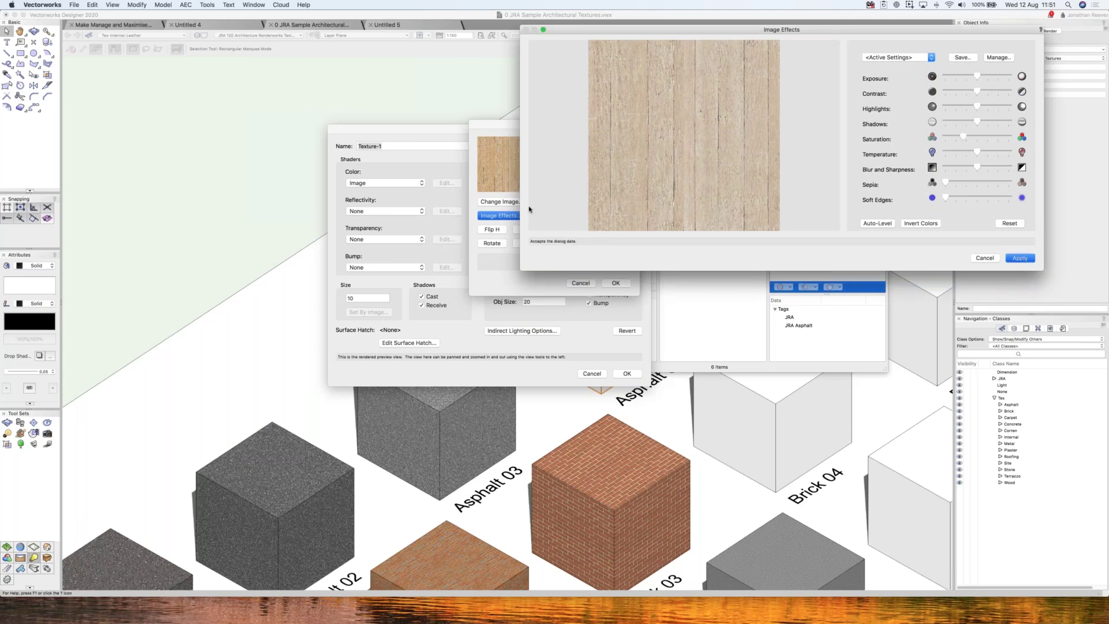
key(Return)
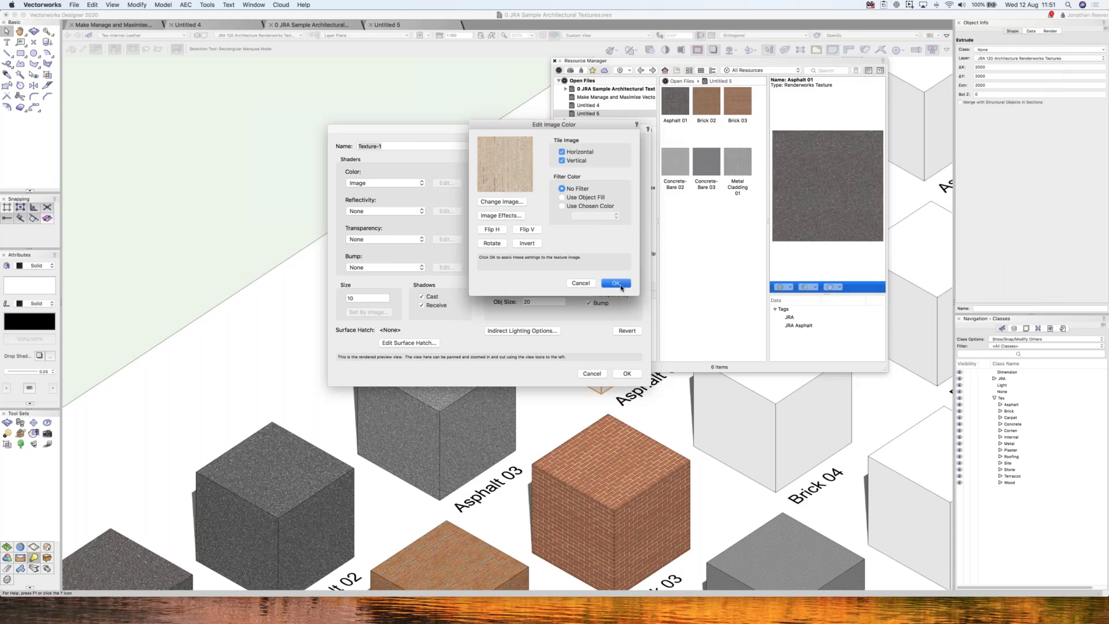
click(615, 283)
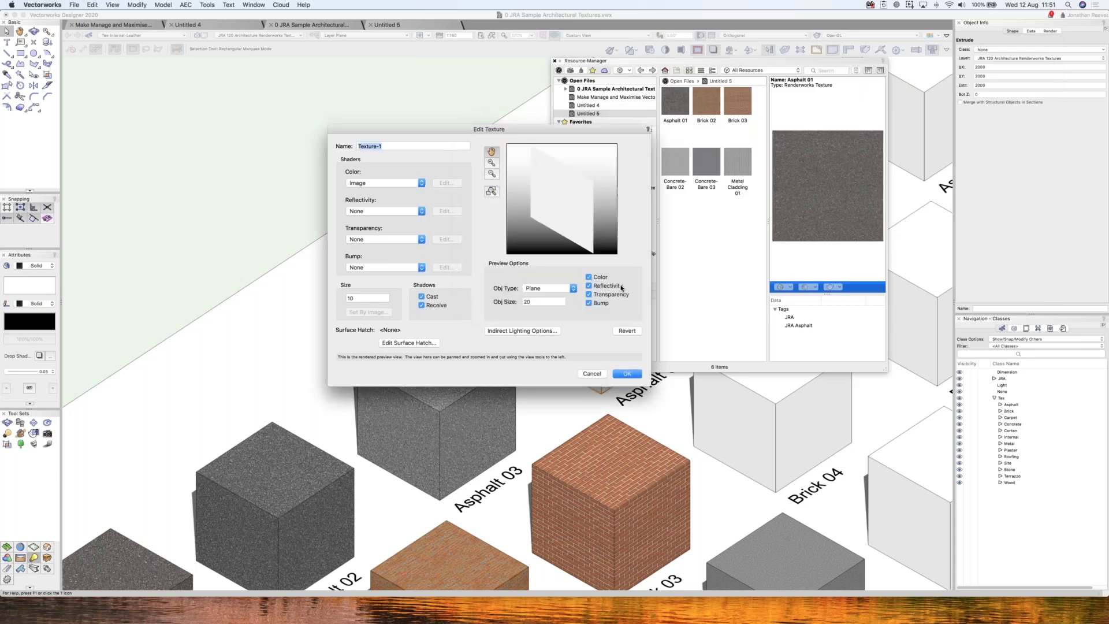
- Set the texture preview object to a 2m cube
click(552, 291)
key(Down)
key(Down)
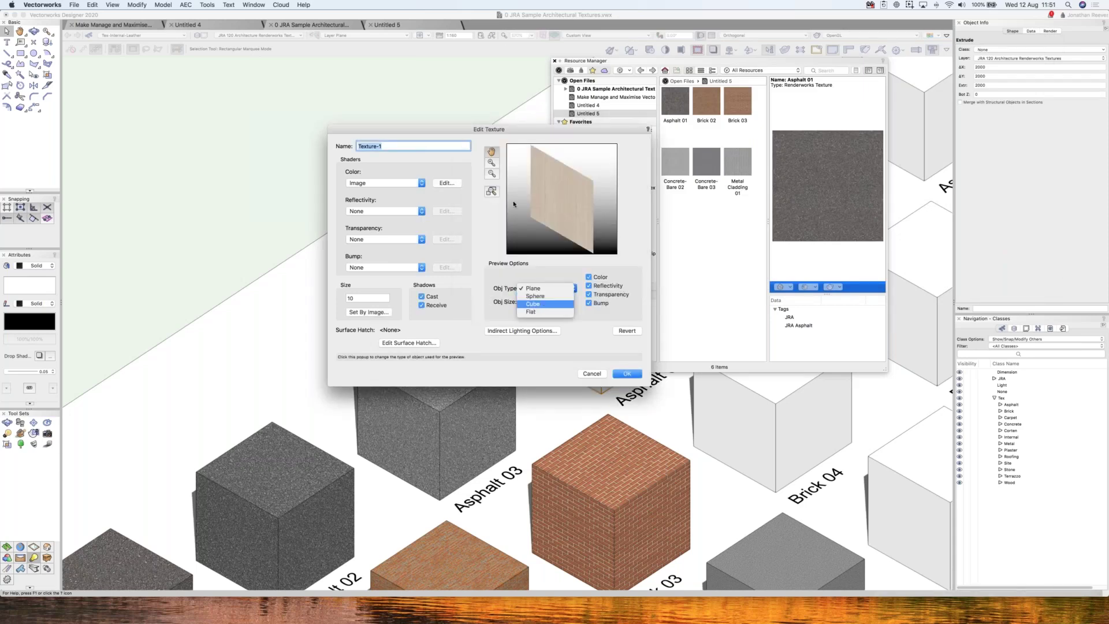
key(Return)
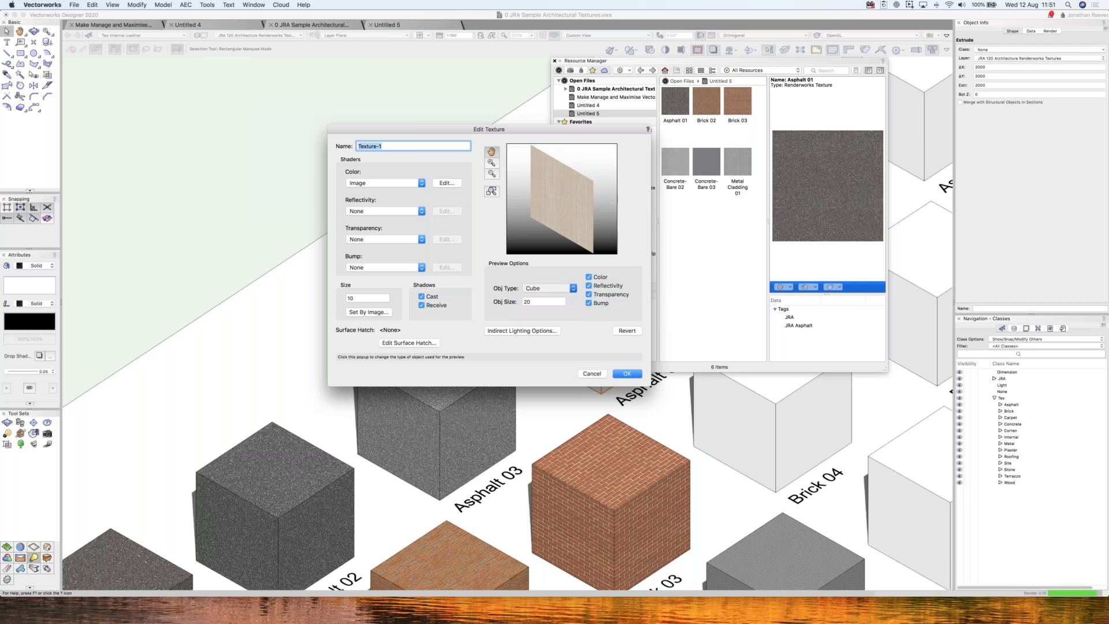
double_click(528, 302)
text(2m)
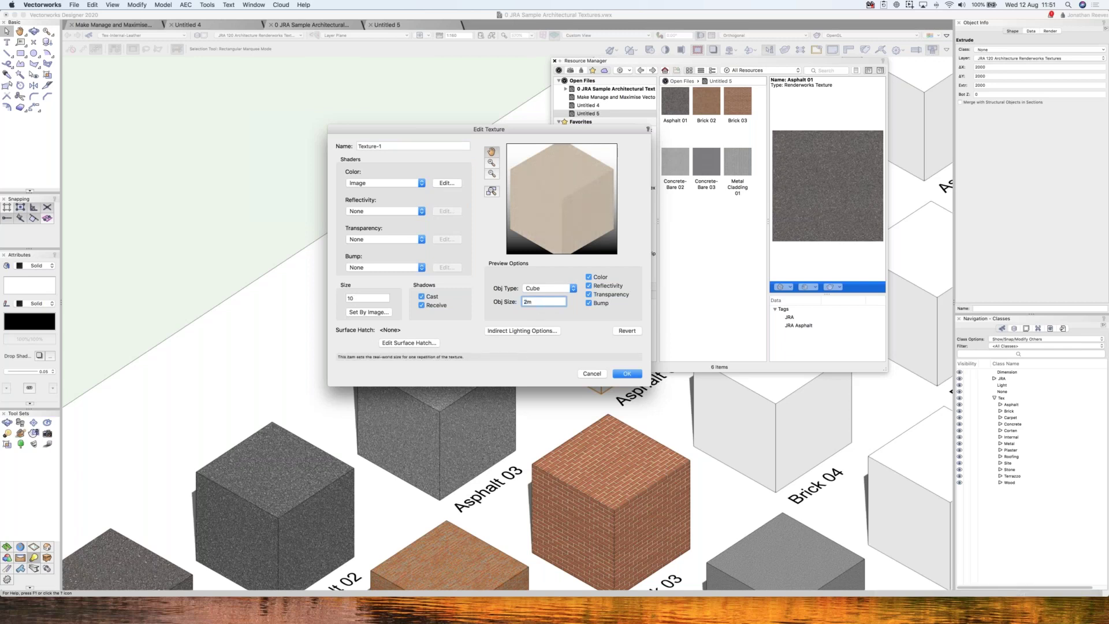
- Give Texture-1 a 1m size, save it, and apply it to a blank asphalt-row cube
double_click(347, 298)
text(2m)
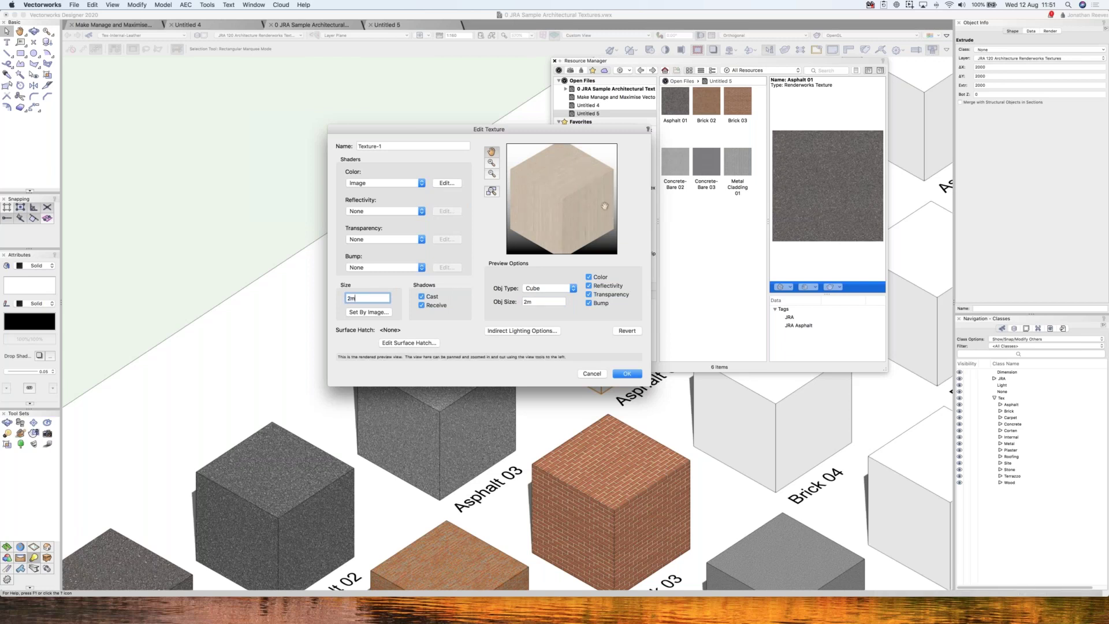
drag(355, 298, 339, 297)
text(1)
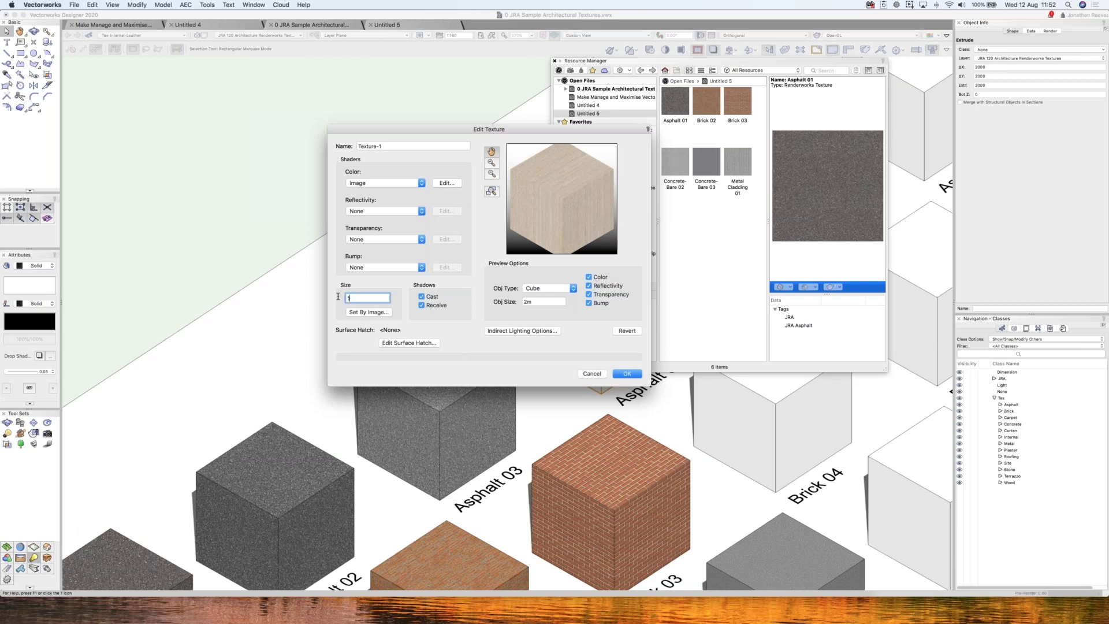
text(m)
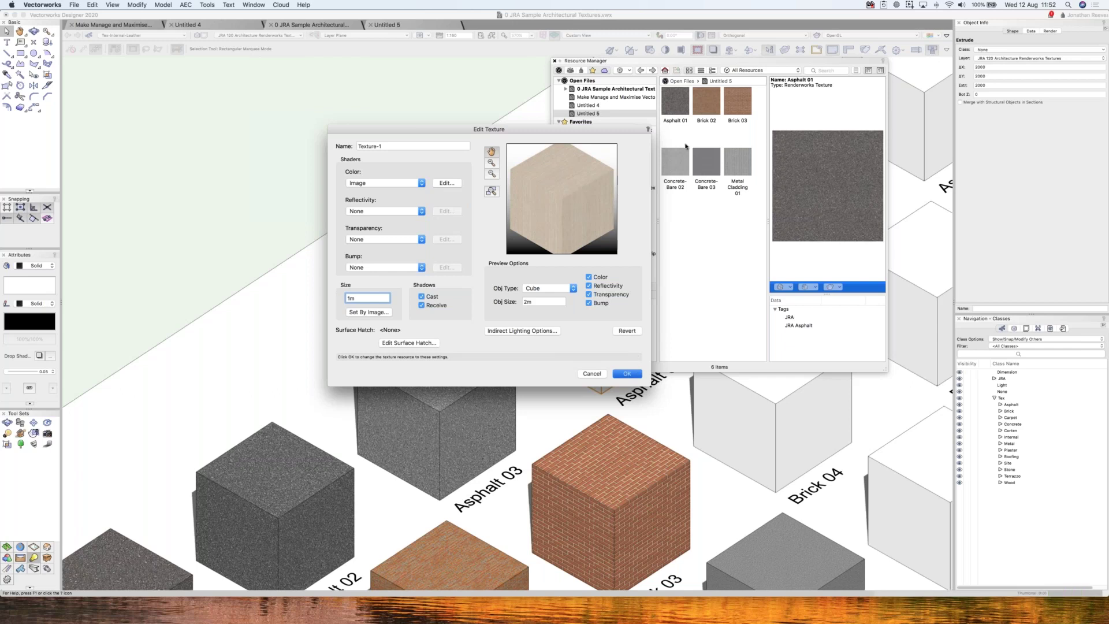
key(Return)
drag(675, 317, 590, 393)
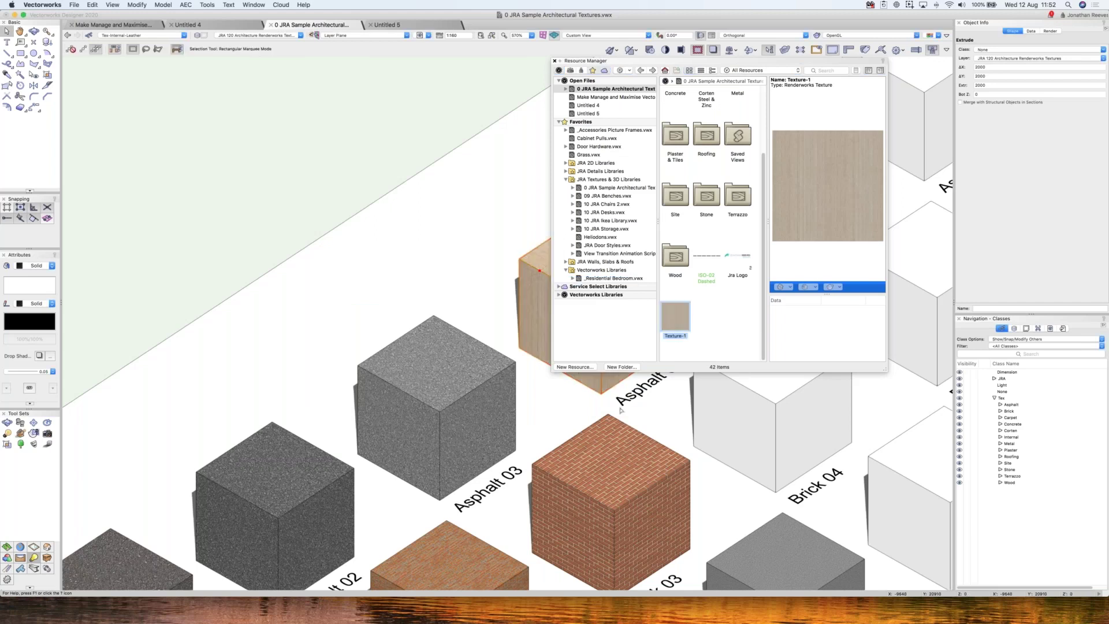
- Raise the colour temperature of Texture-1's wood image so the cube renders a warmer orange-brown
scroll(621, 410, up, 5)
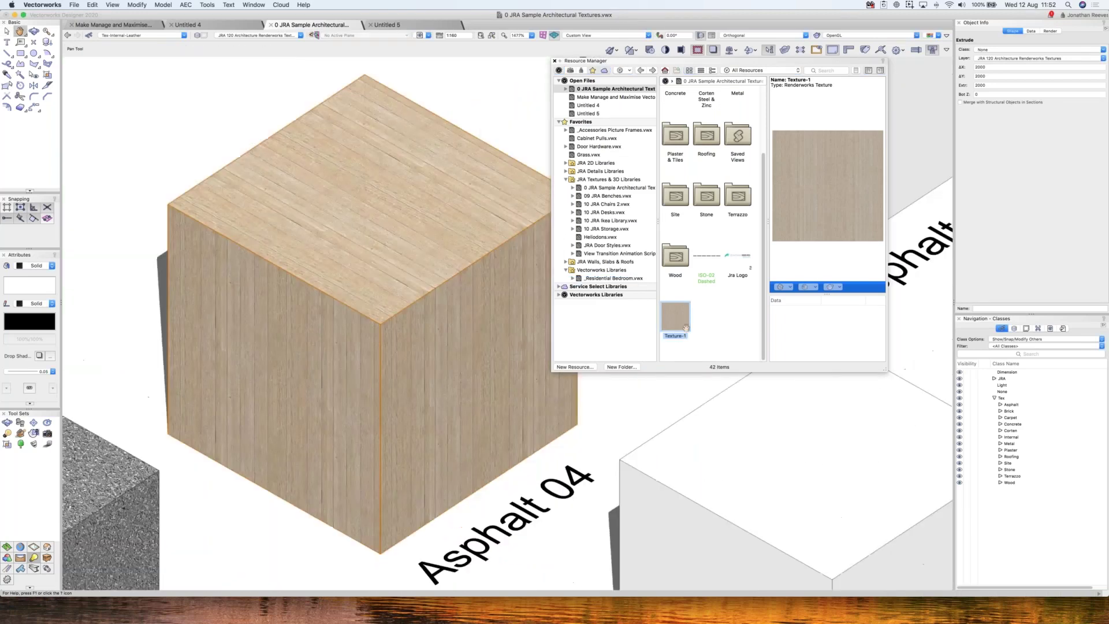
scroll(704, 377, down, 1)
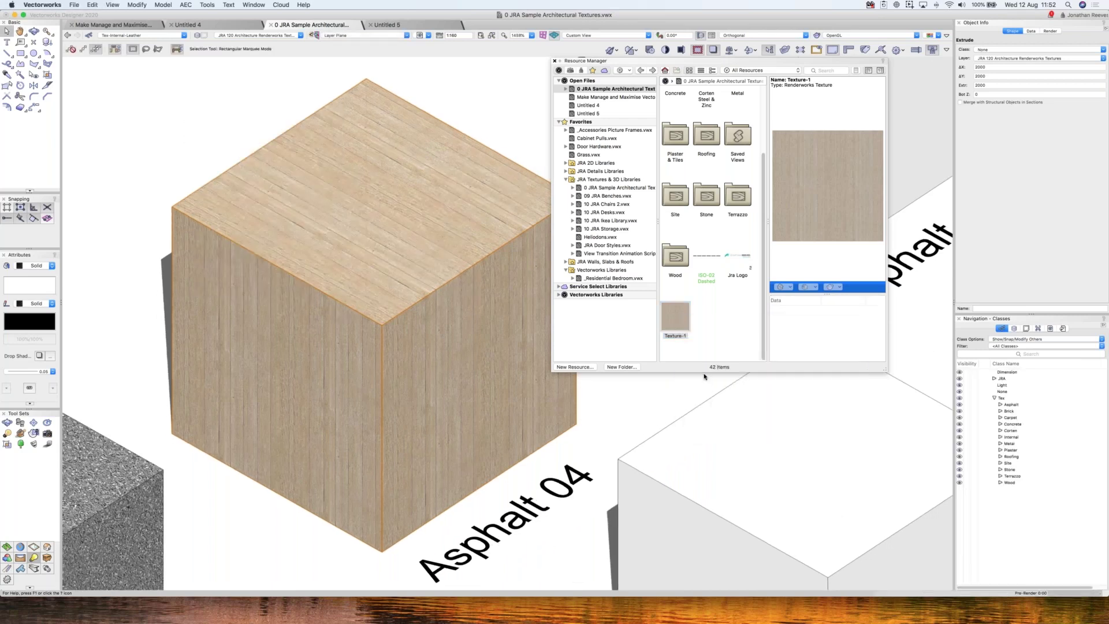
double_click(676, 316)
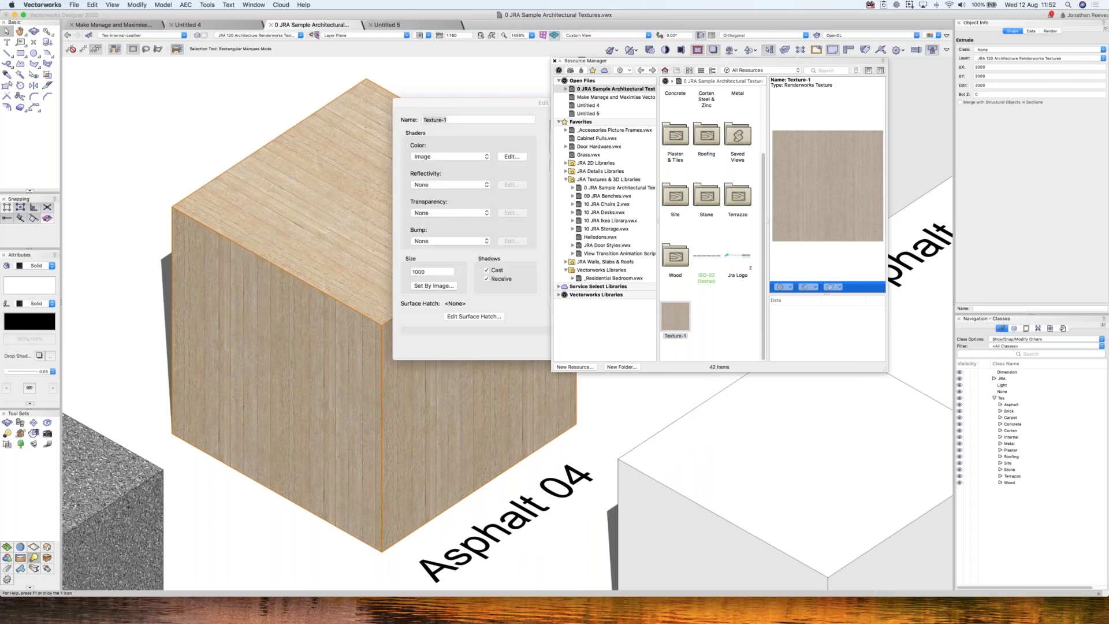
click(512, 157)
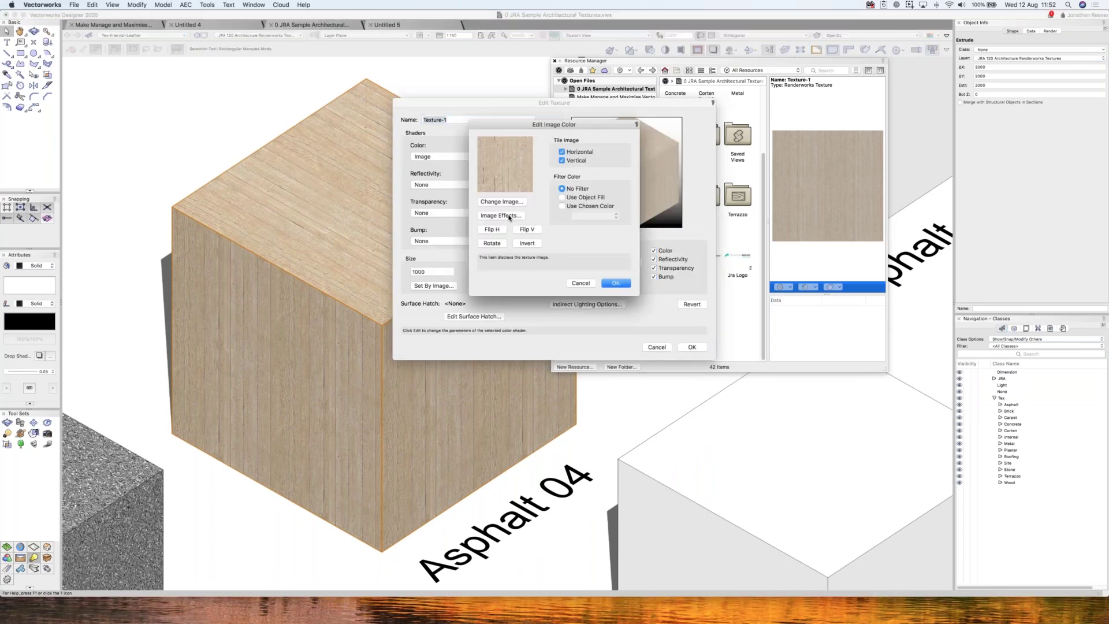
click(509, 217)
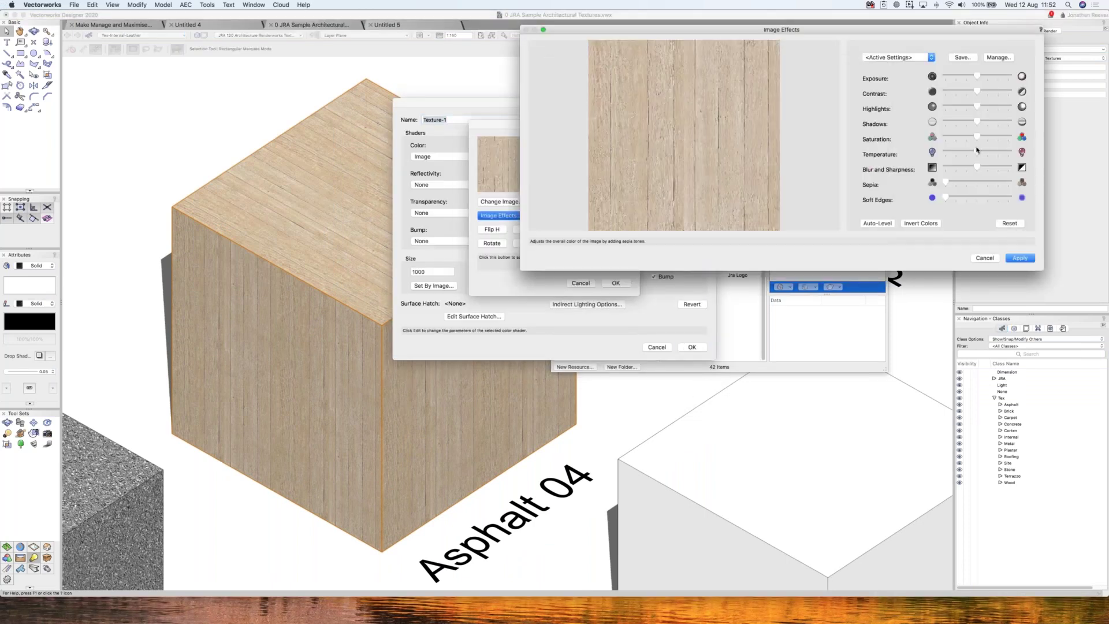
drag(994, 154, 1009, 152)
click(1021, 257)
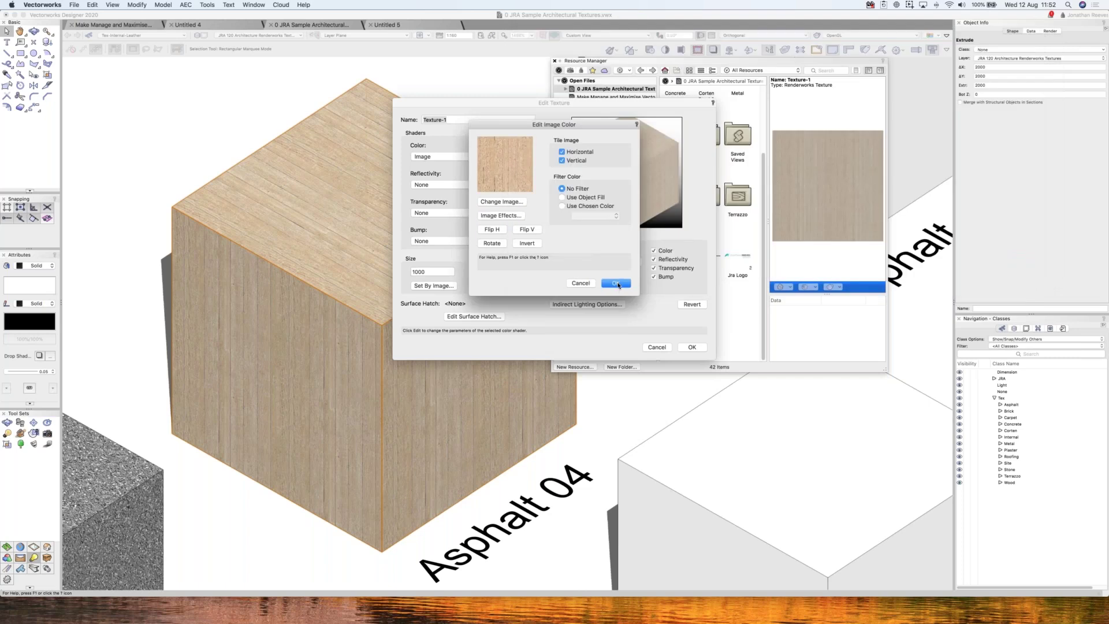
click(616, 283)
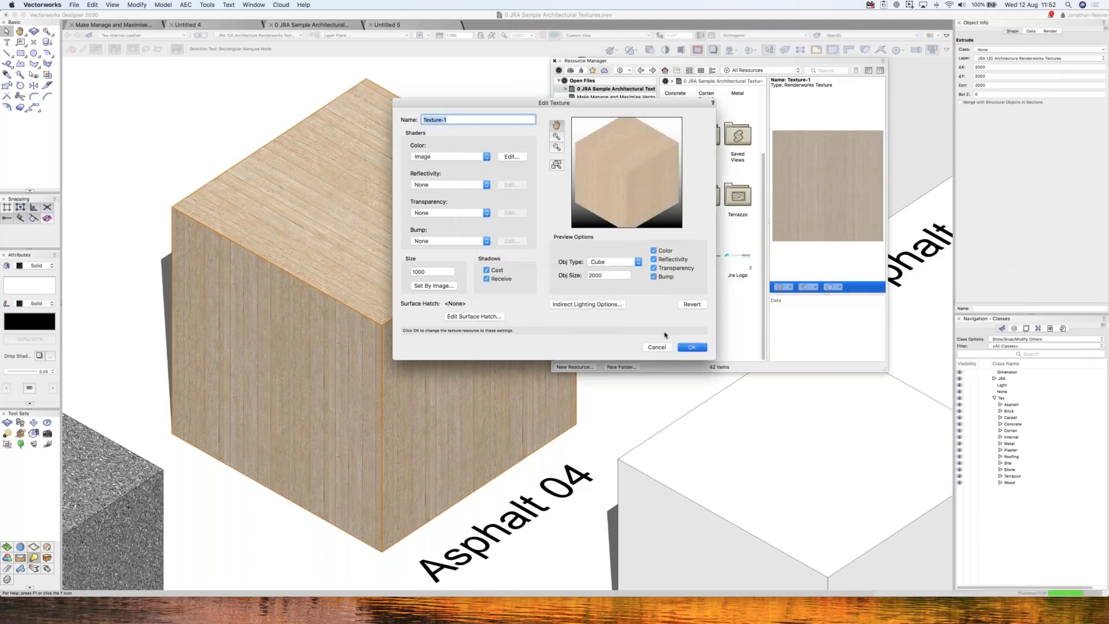
key(Return)
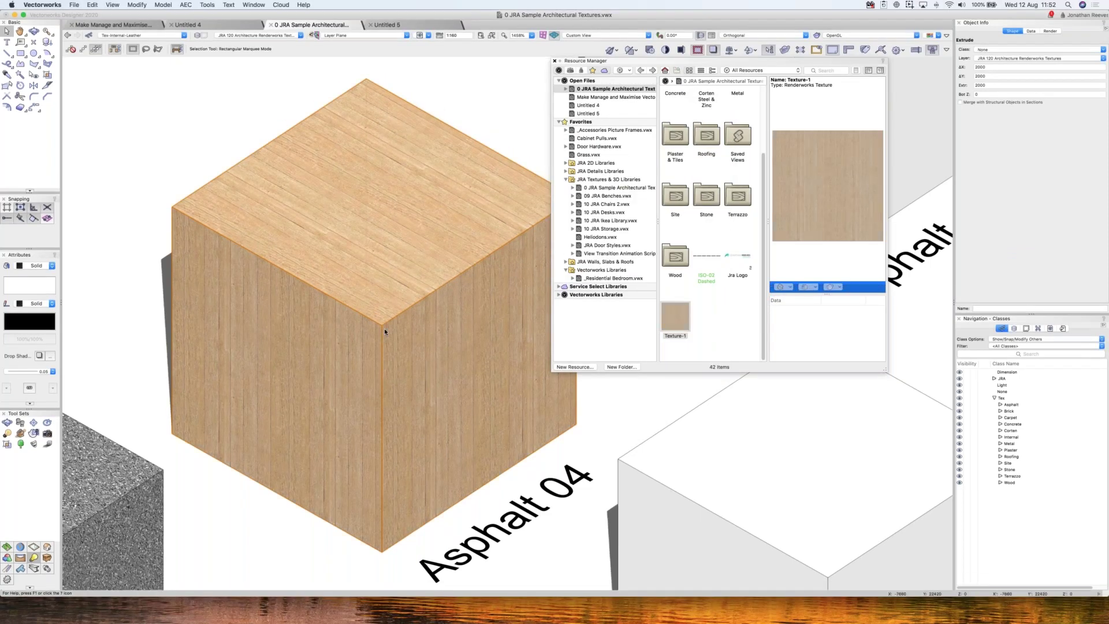
key(super+shift+f)
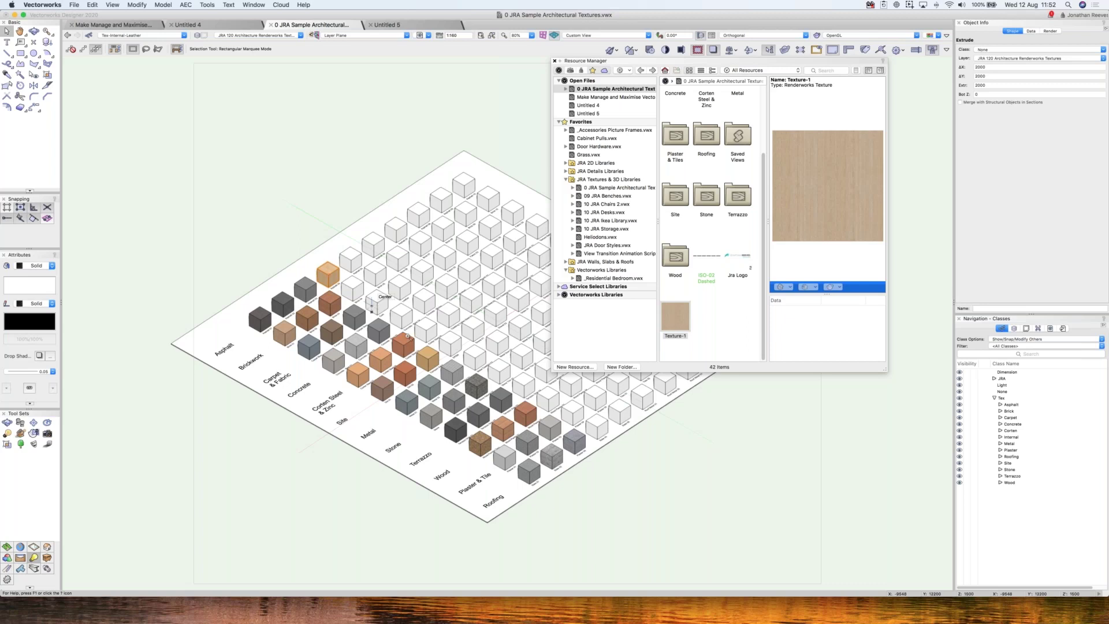
- Zoom in on the wood cube and create a new class named Tex-Timber for it
key(c)
drag(260, 218, 420, 338)
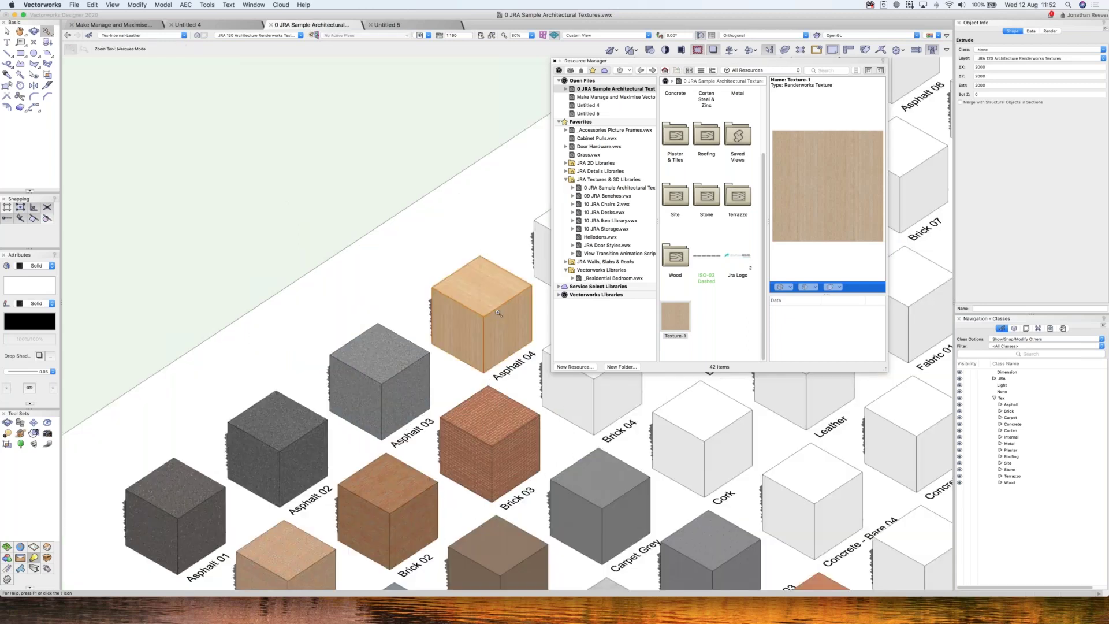
click(1000, 49)
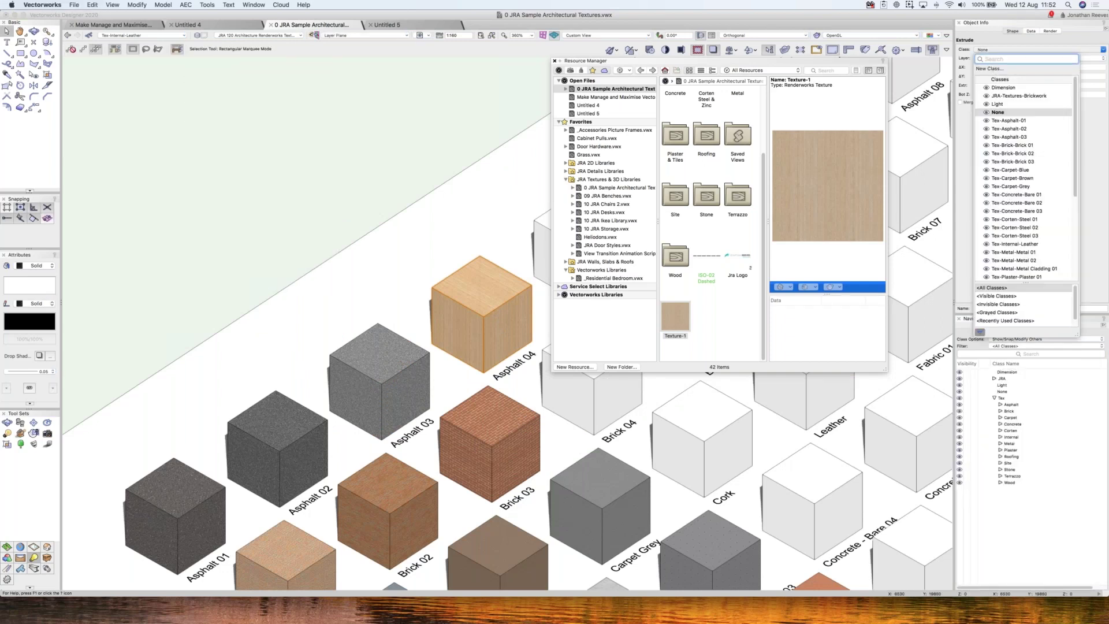
click(990, 69)
text(TEx-)
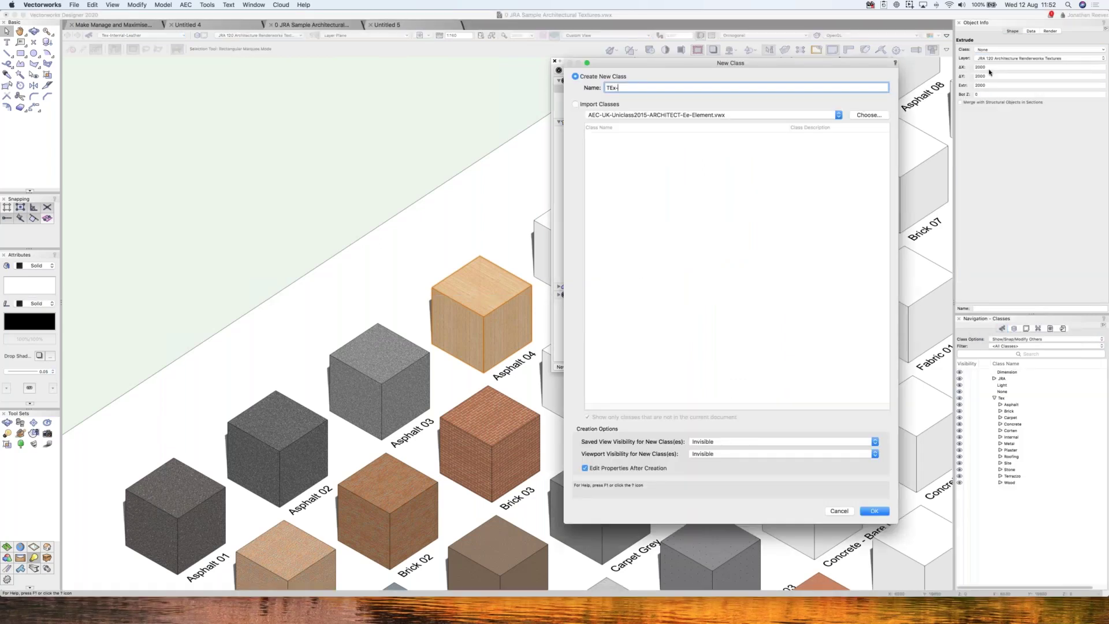
key(BackSpace)
key(BackSpace)
text(ex-Timber)
key(Return)
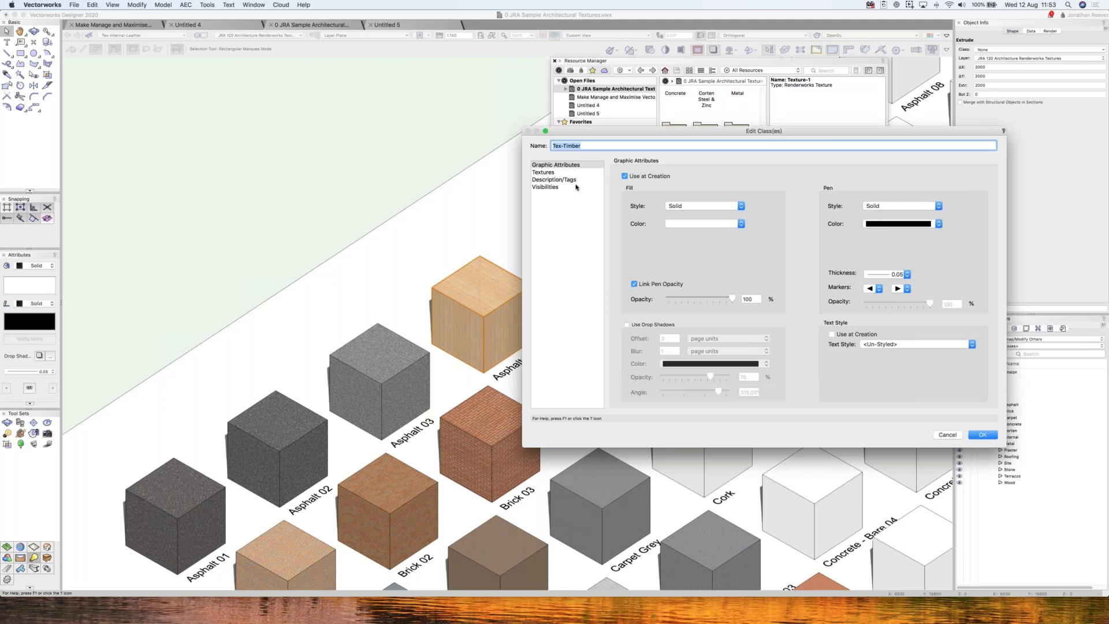
- Set Texture-1 as the Tex-Timber class texture, save the class, and view the whole grid
click(572, 172)
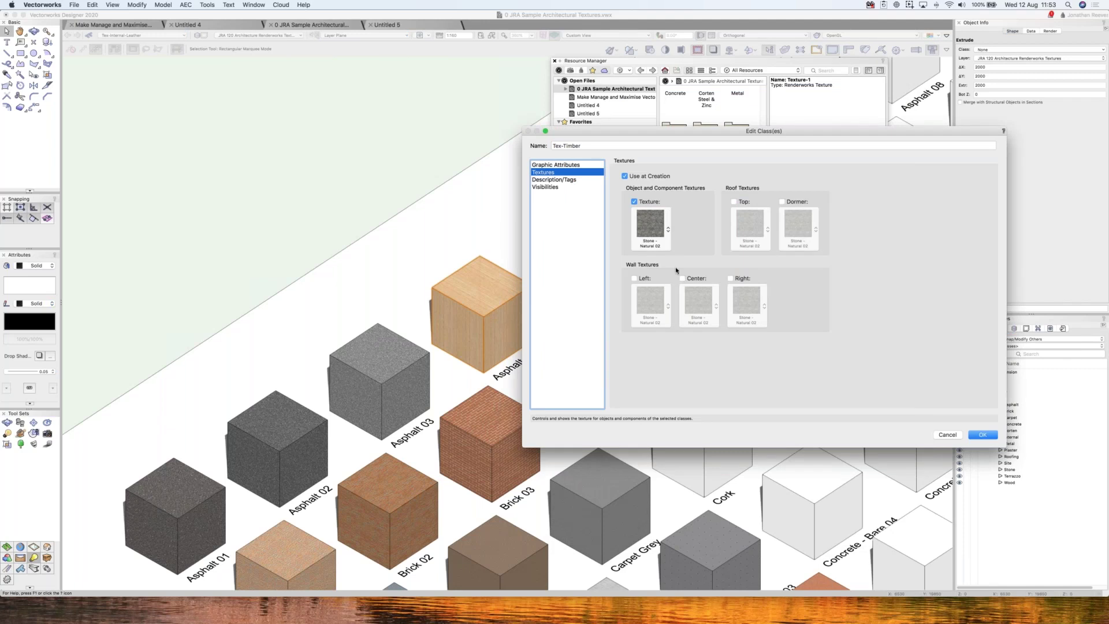
click(668, 230)
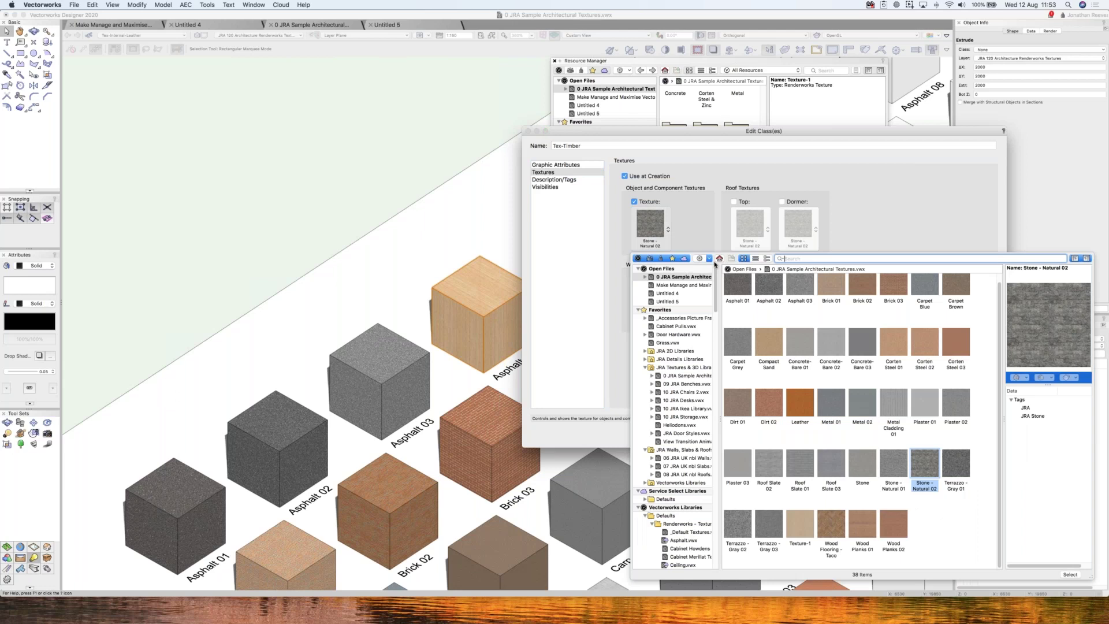
click(799, 522)
key(Return)
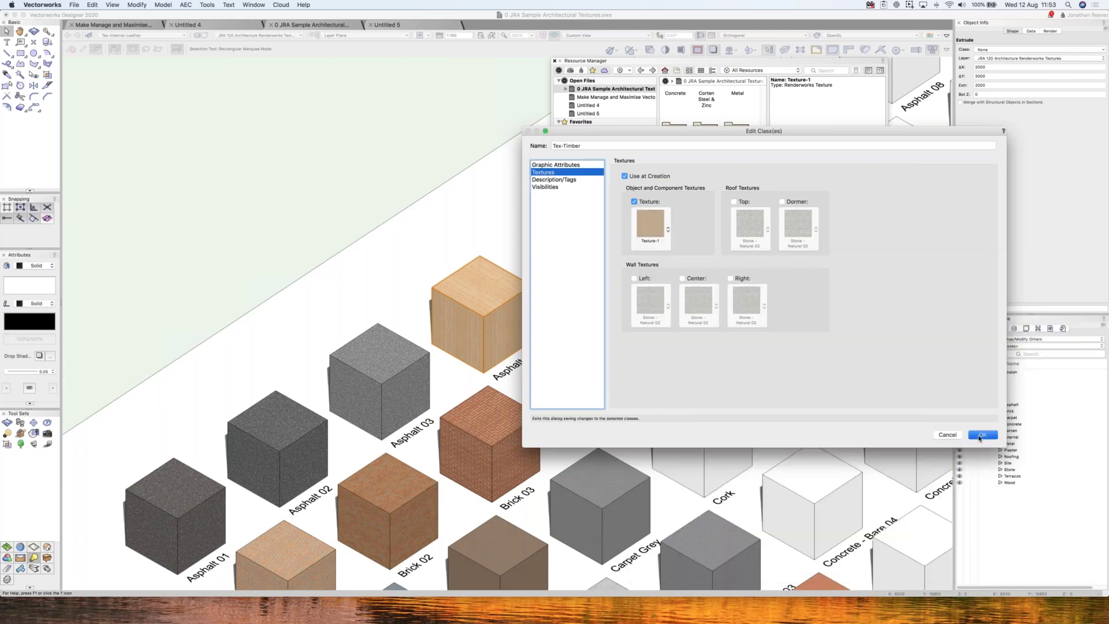
click(981, 436)
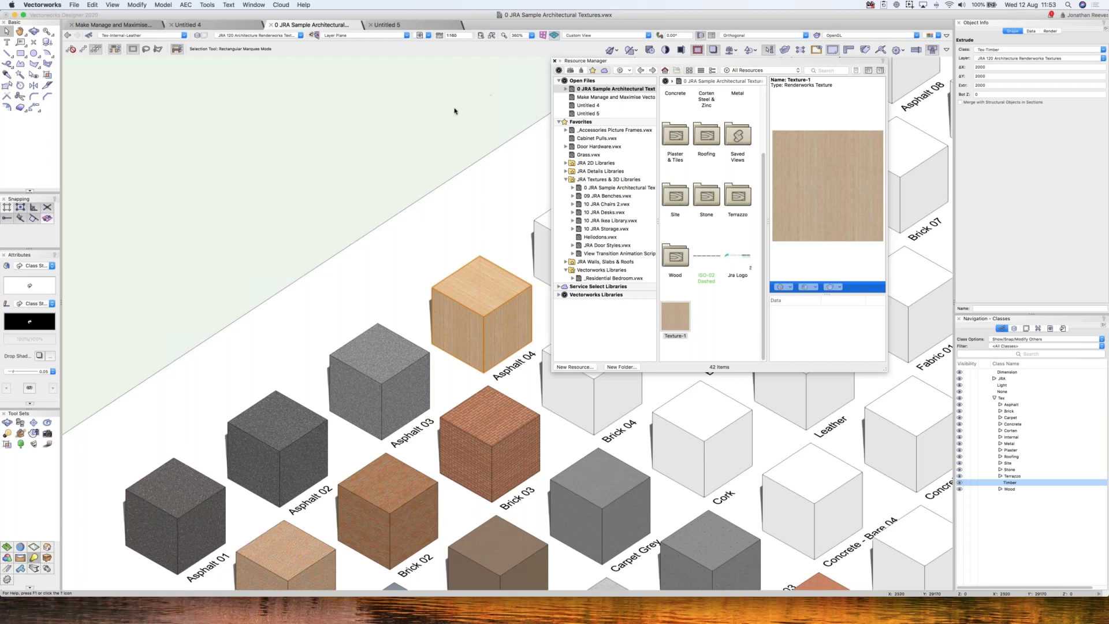
click(357, 133)
key(super+6)
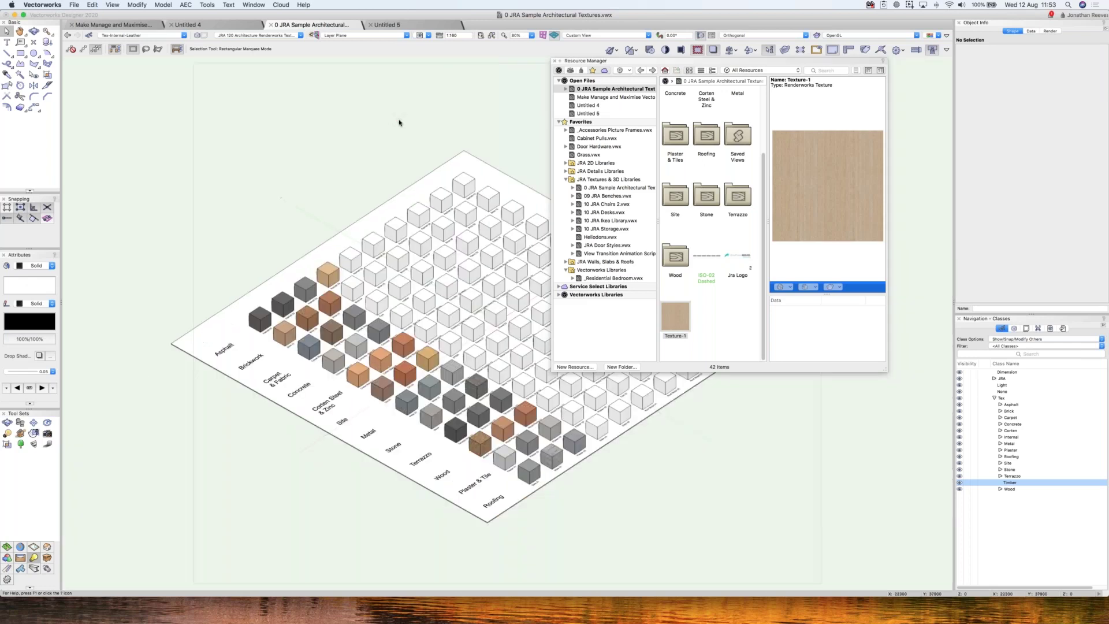
- Start a new document from the default template
key(super+n)
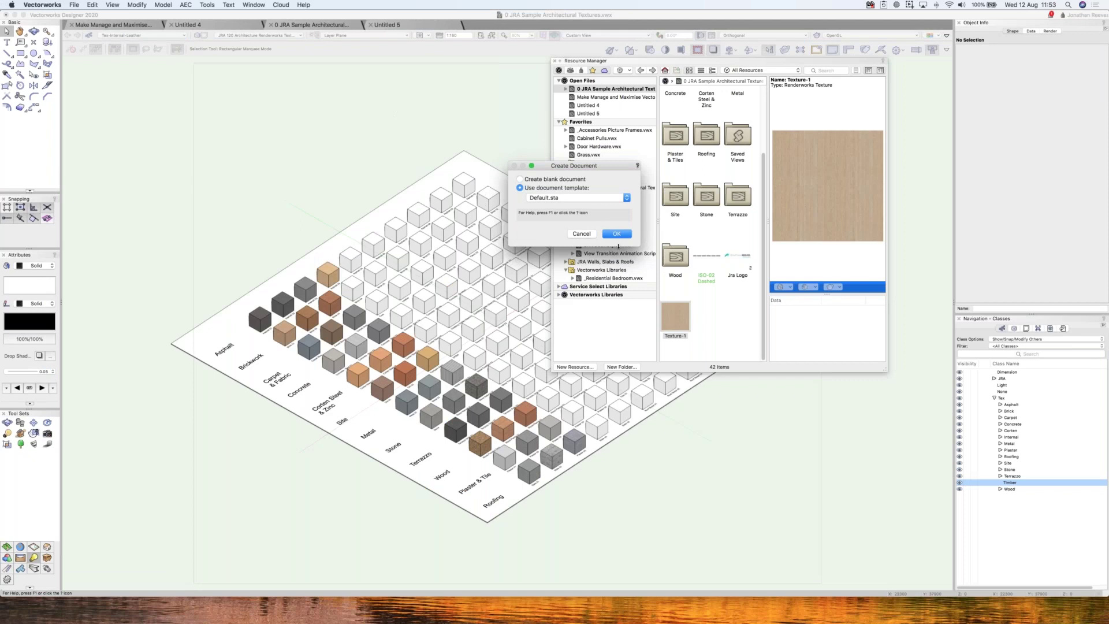
click(615, 236)
click(290, 25)
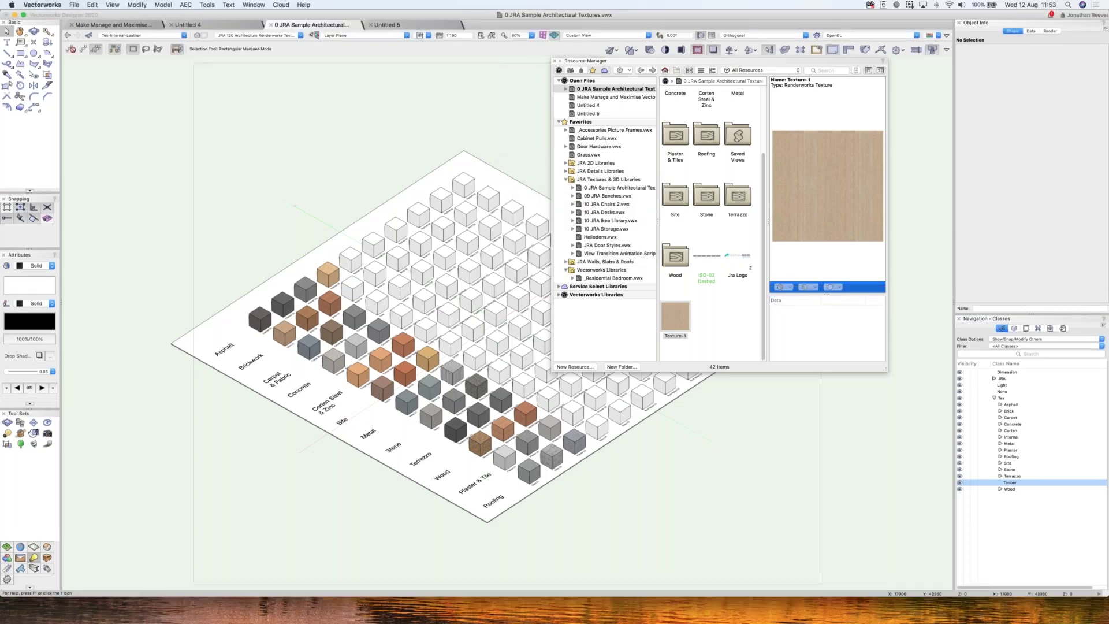
click(75, 5)
click(87, 241)
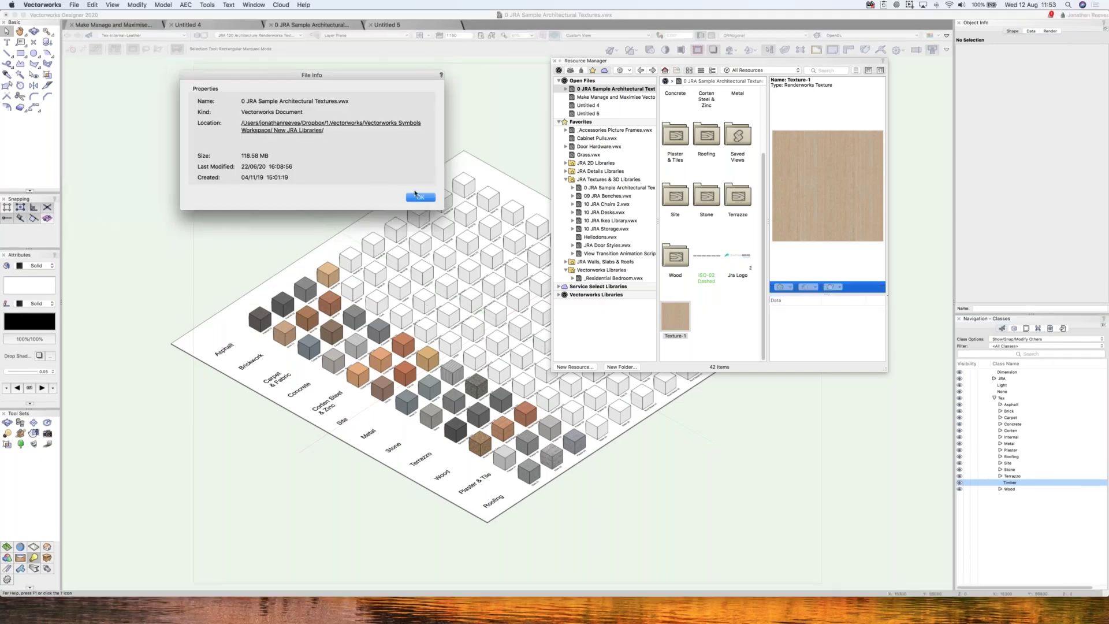
- Close the sample textures document, discarding its unsaved changes
click(422, 197)
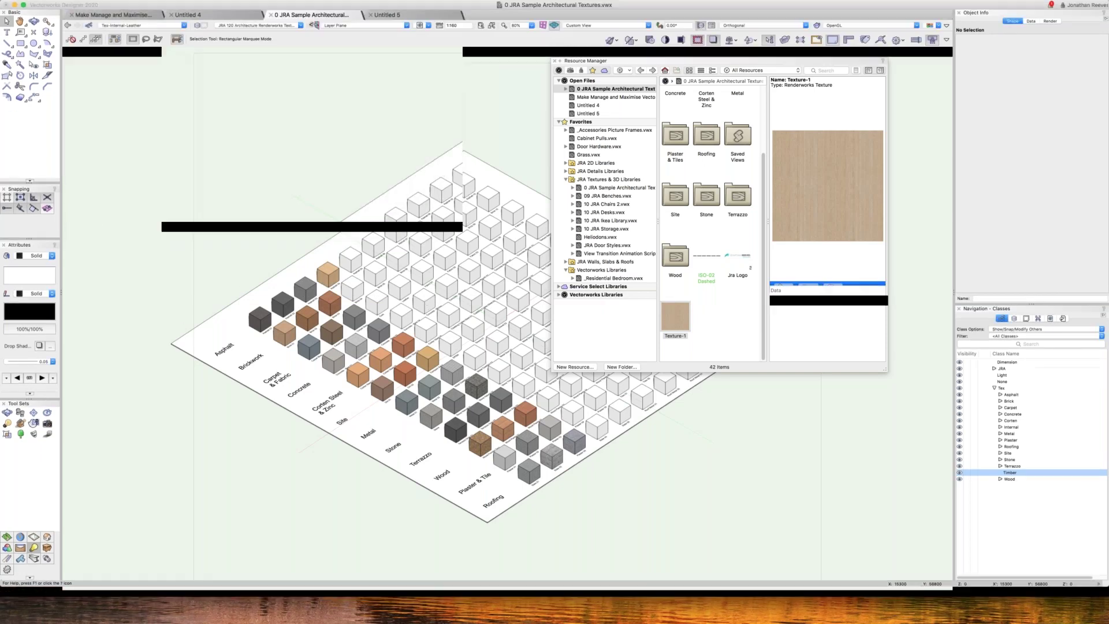
key(super+w)
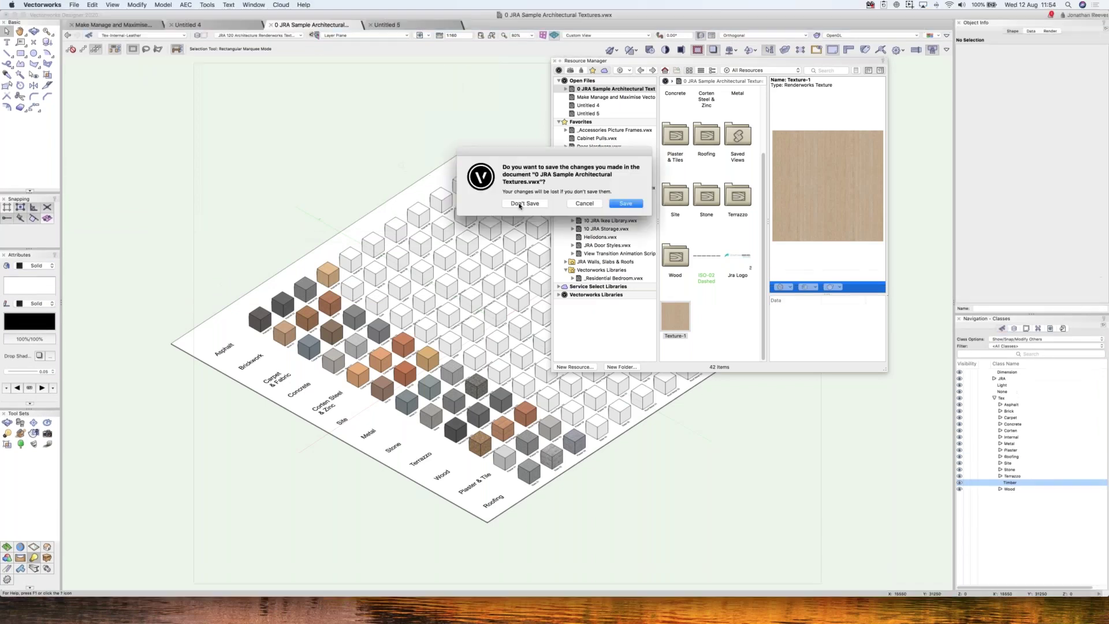
click(519, 204)
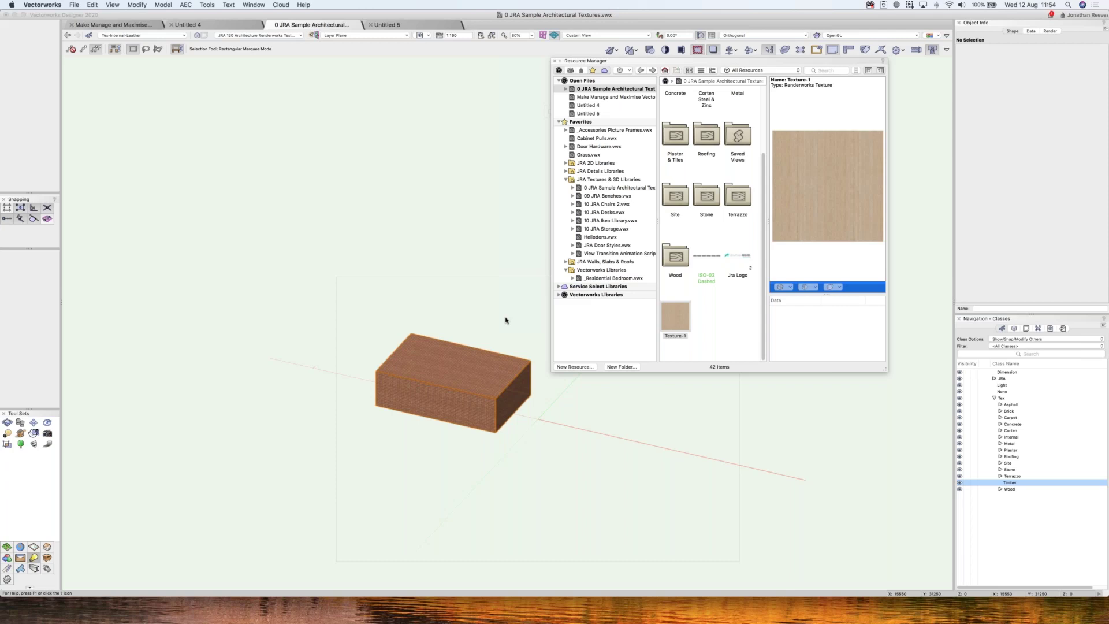
- Close the sample textures document and create Untitled 6 from the Default template
key(super+w)
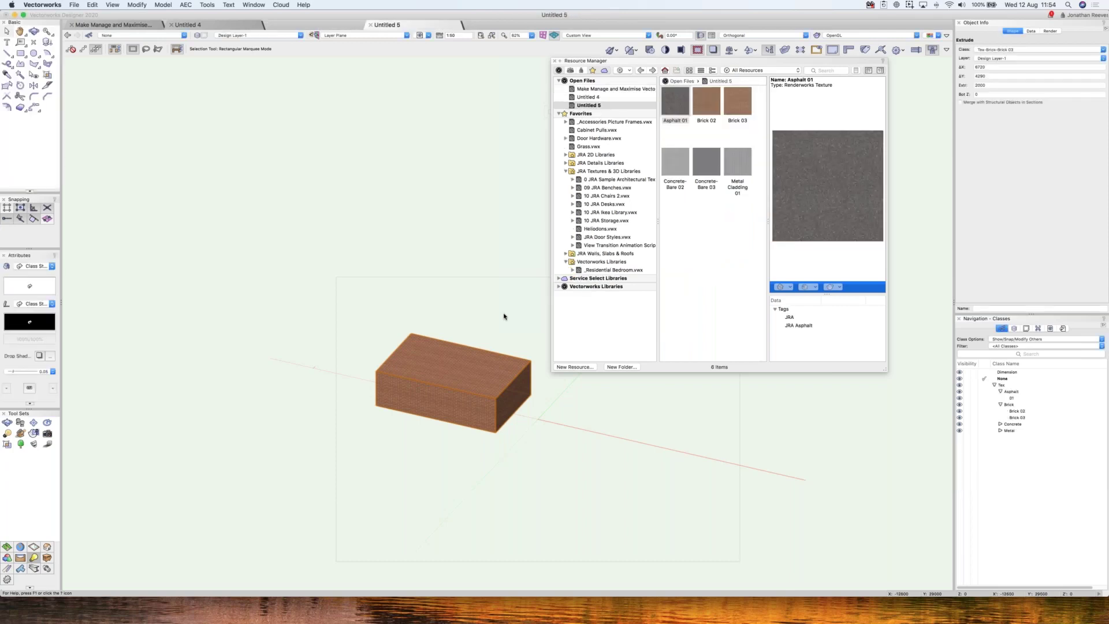
click(425, 243)
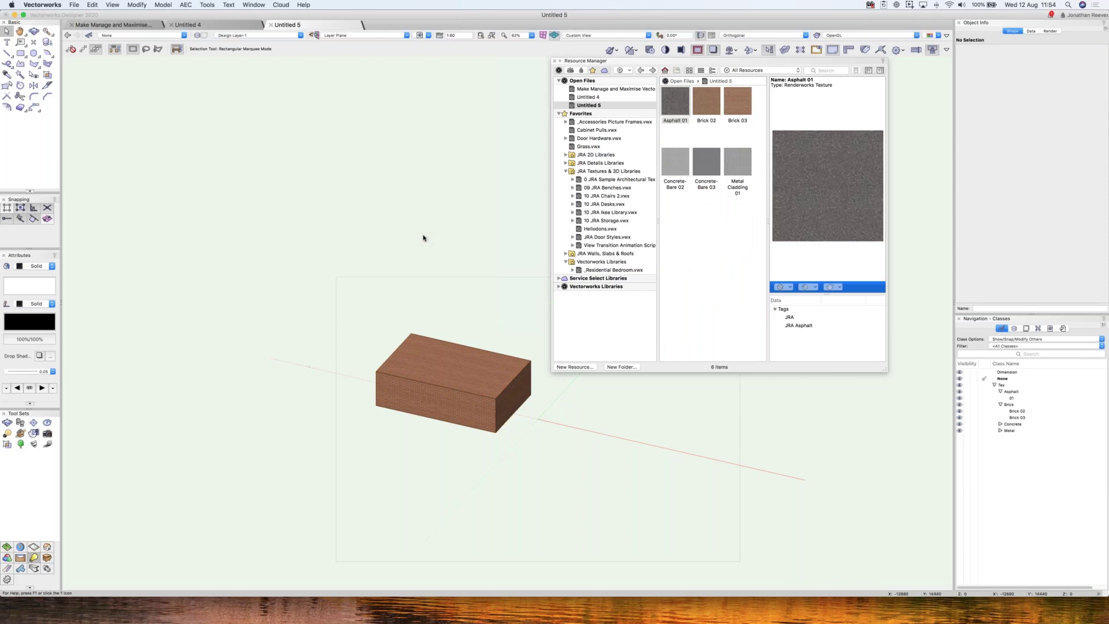
key(super+n)
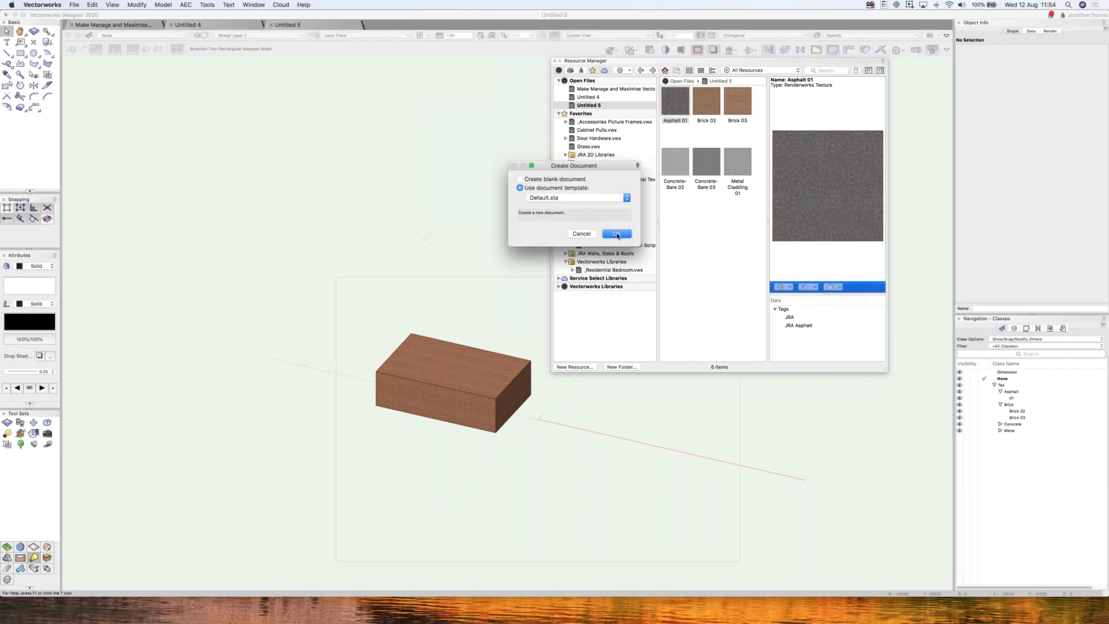
click(617, 234)
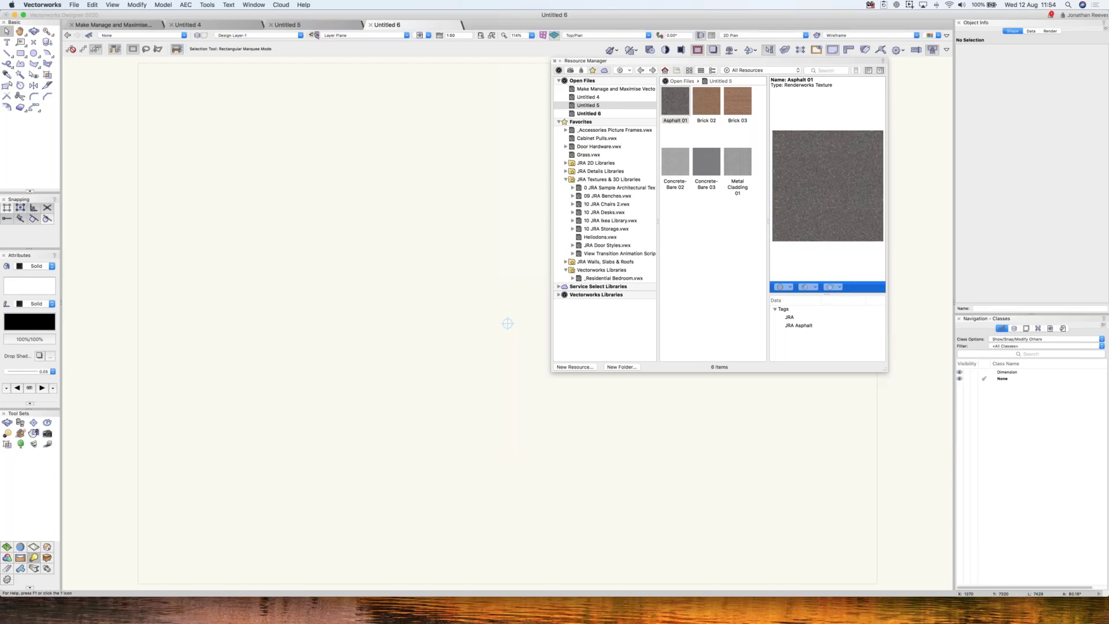
- Toggle the Resource Manager palette off, back on, and off again
key(super+r)
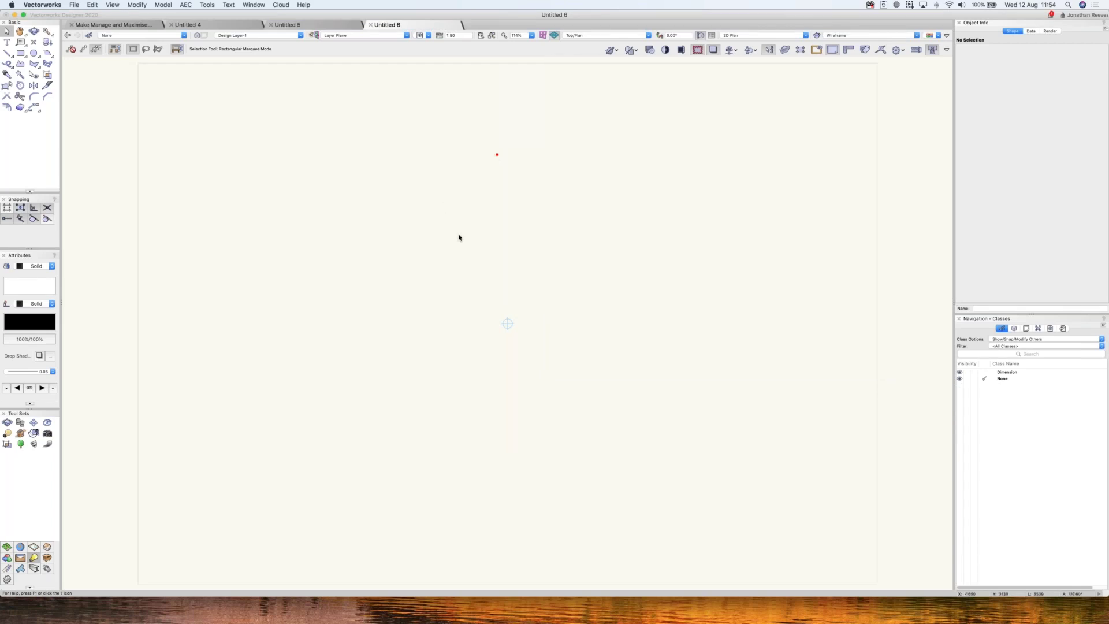
click(253, 5)
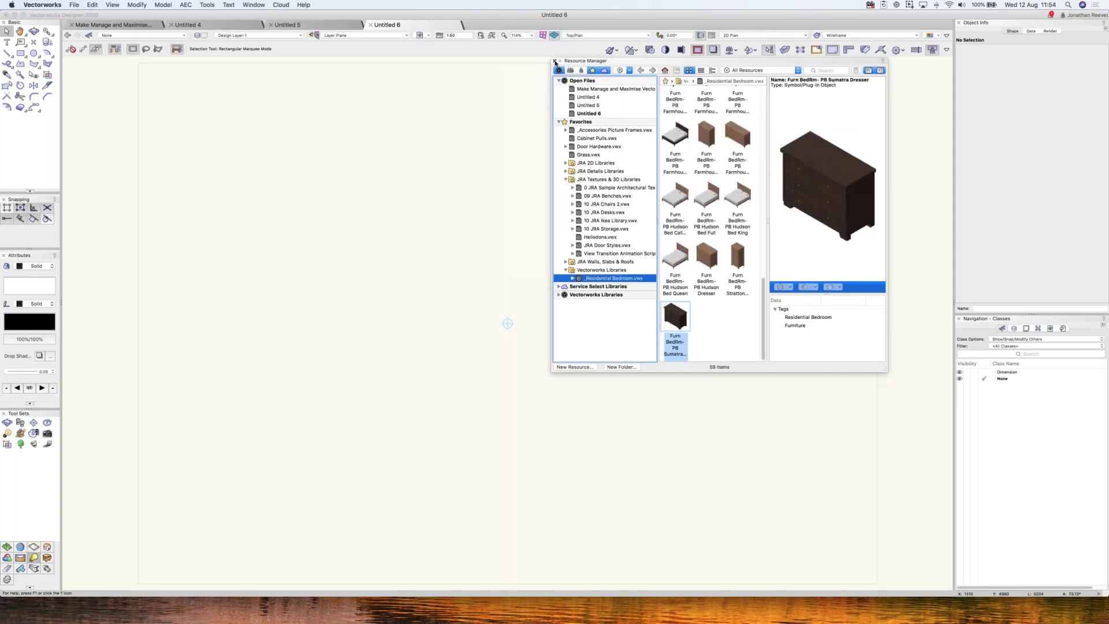
key(super+r)
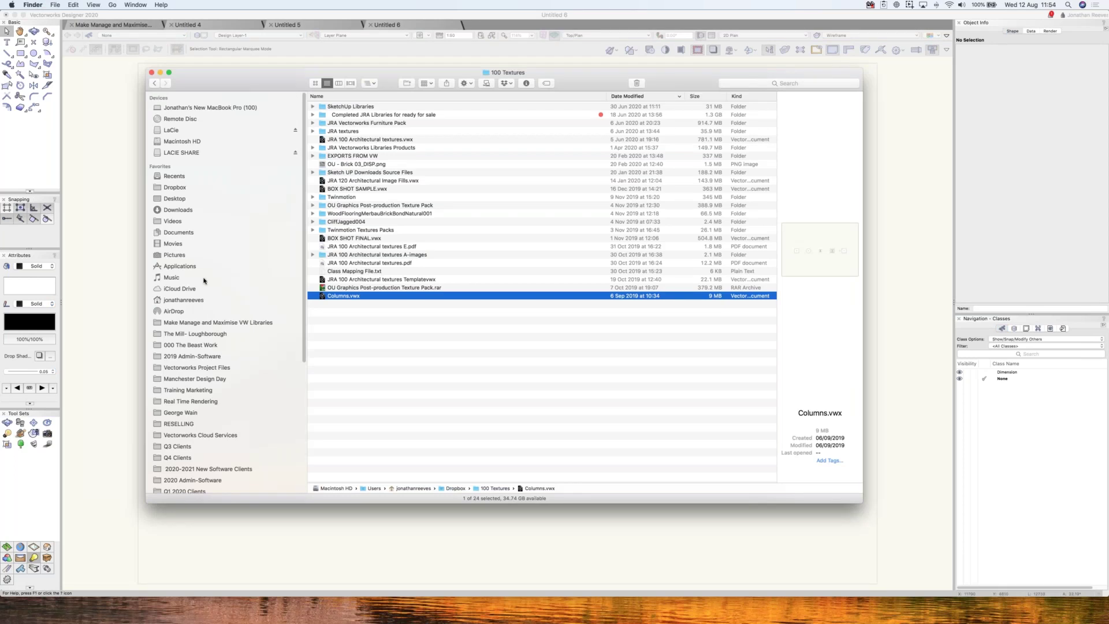
- Find benches.skp in the VW Libraries Files folder, preview it, and drag it into Untitled 6
click(208, 323)
double_click(438, 113)
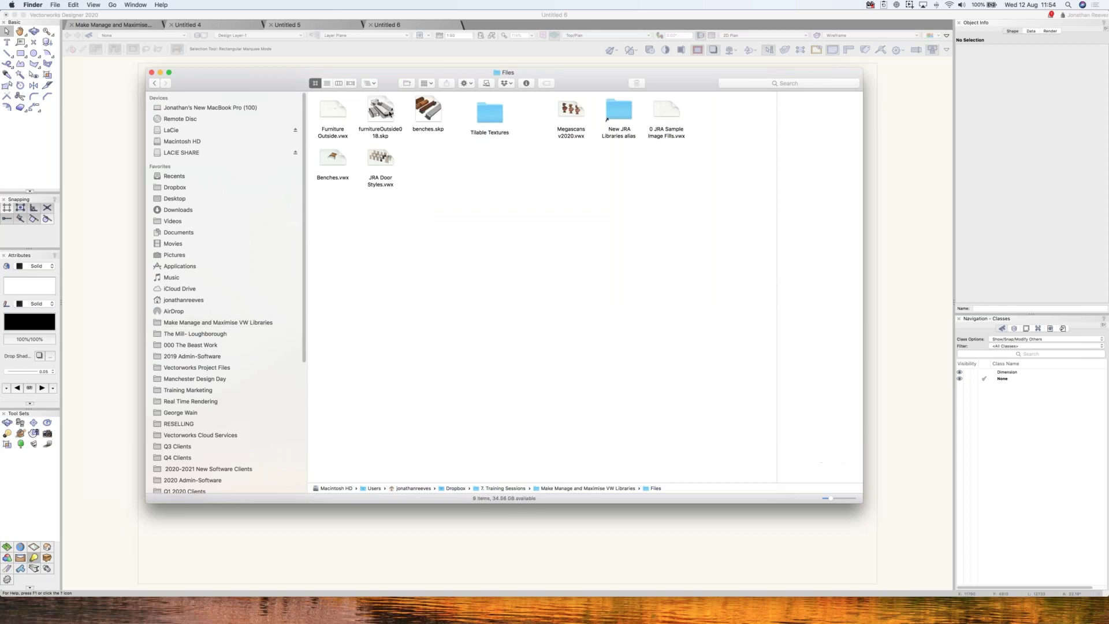
click(375, 118)
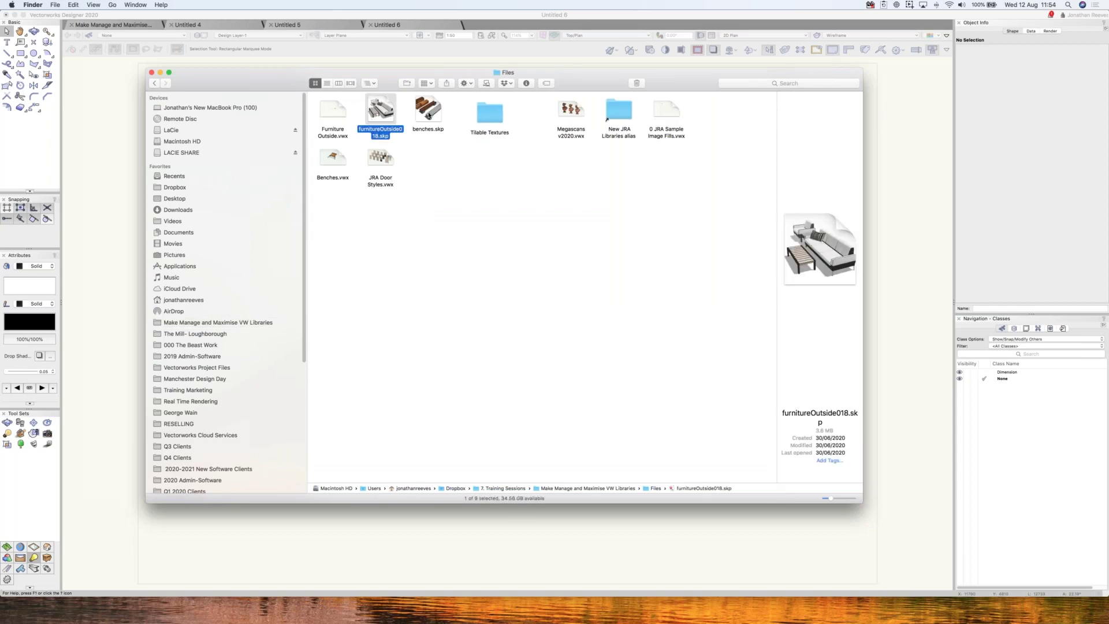
click(428, 115)
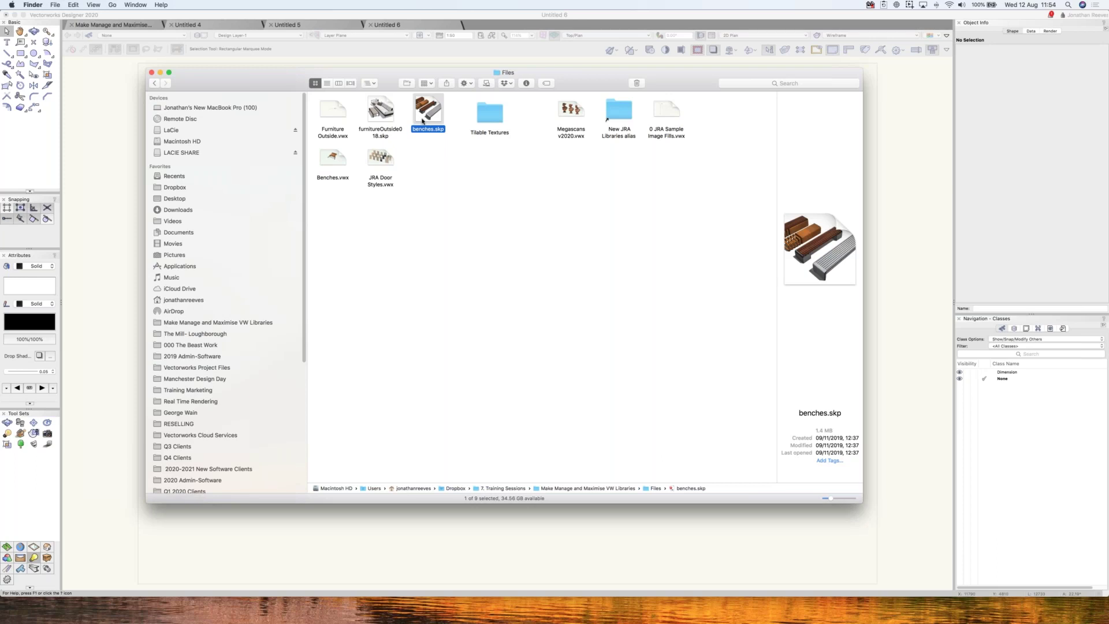
key(space)
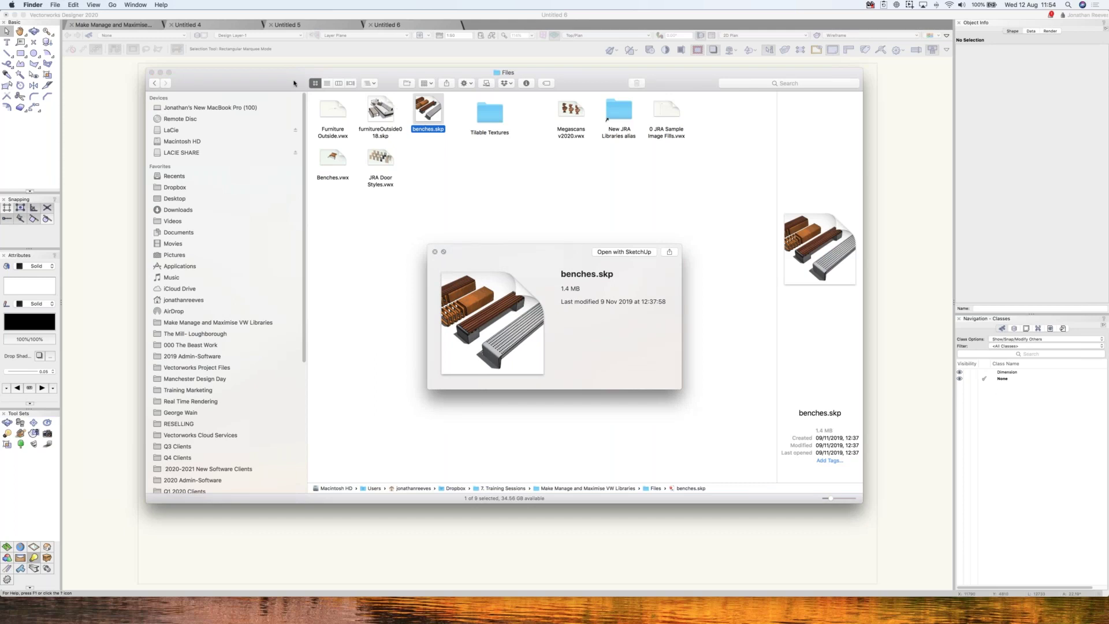
drag(560, 90, 825, 75)
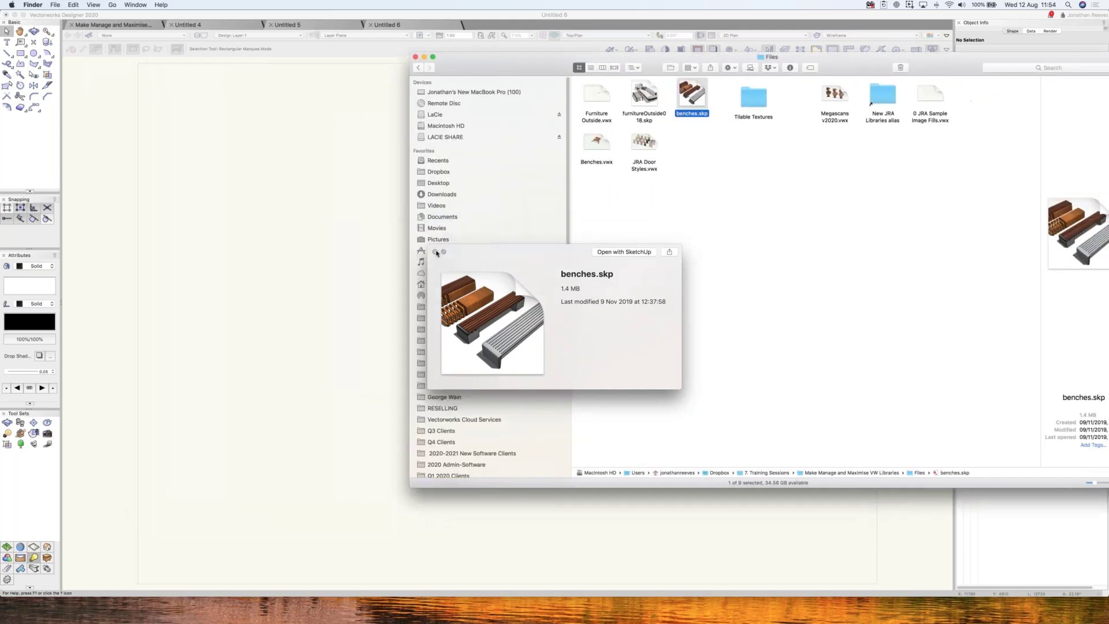
click(436, 253)
drag(693, 97, 505, 325)
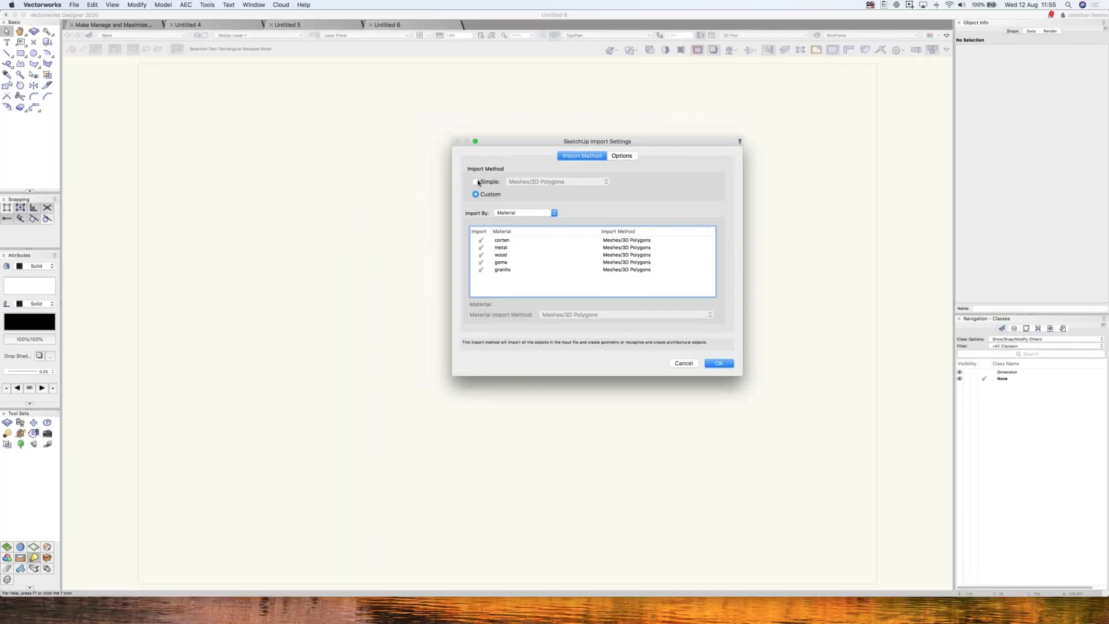
- Import benches.skp by material using Custom settings, creating Renderworks textures for all materials
click(476, 182)
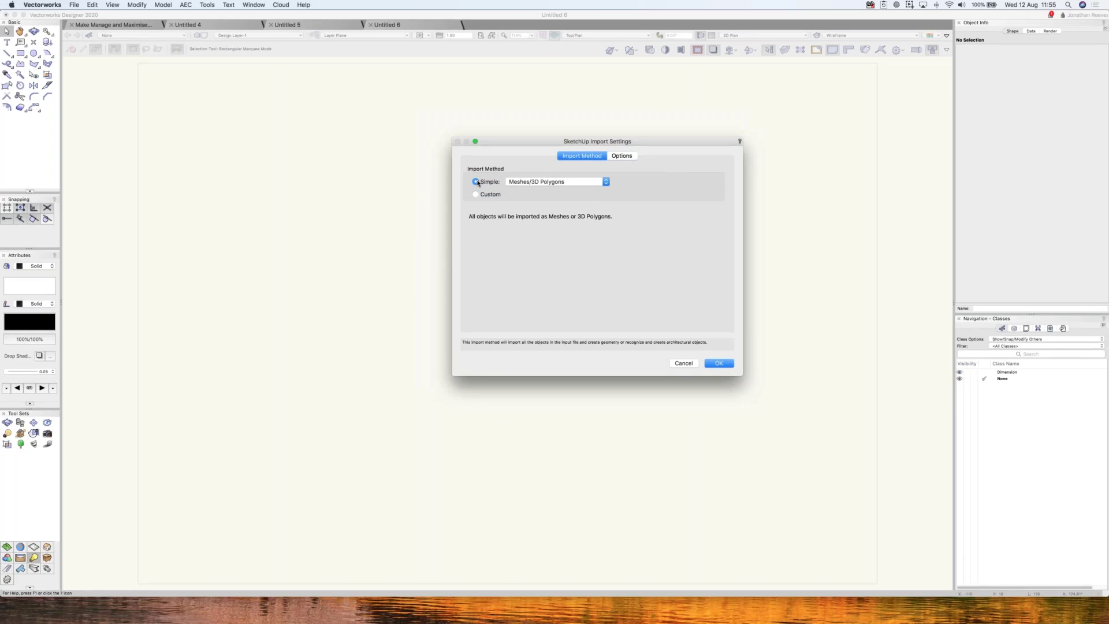
click(534, 184)
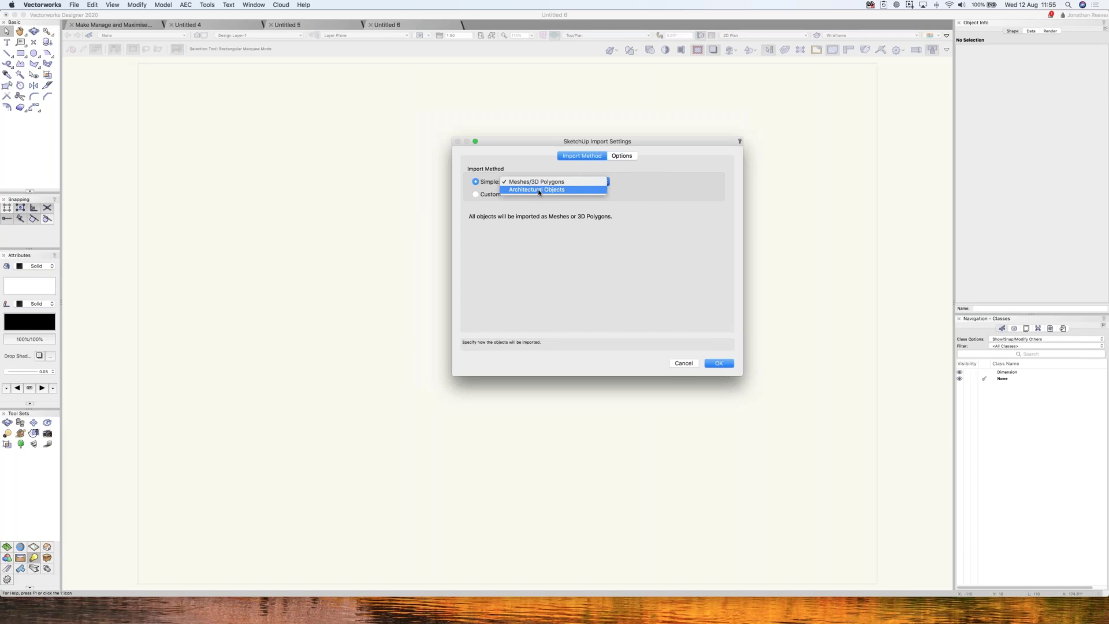
click(478, 195)
click(477, 196)
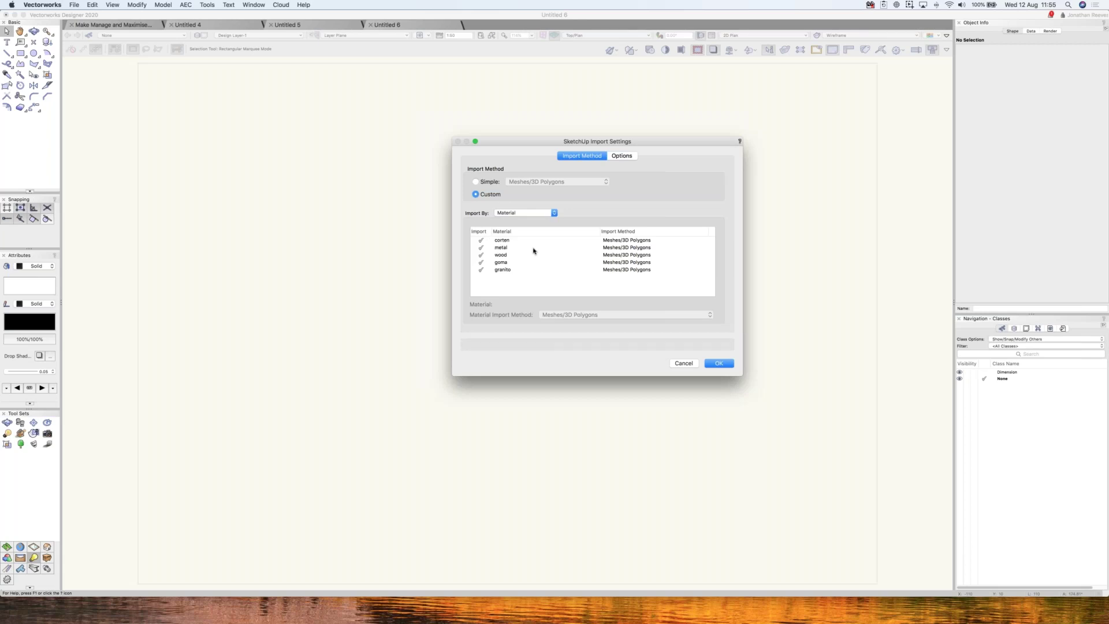
click(623, 156)
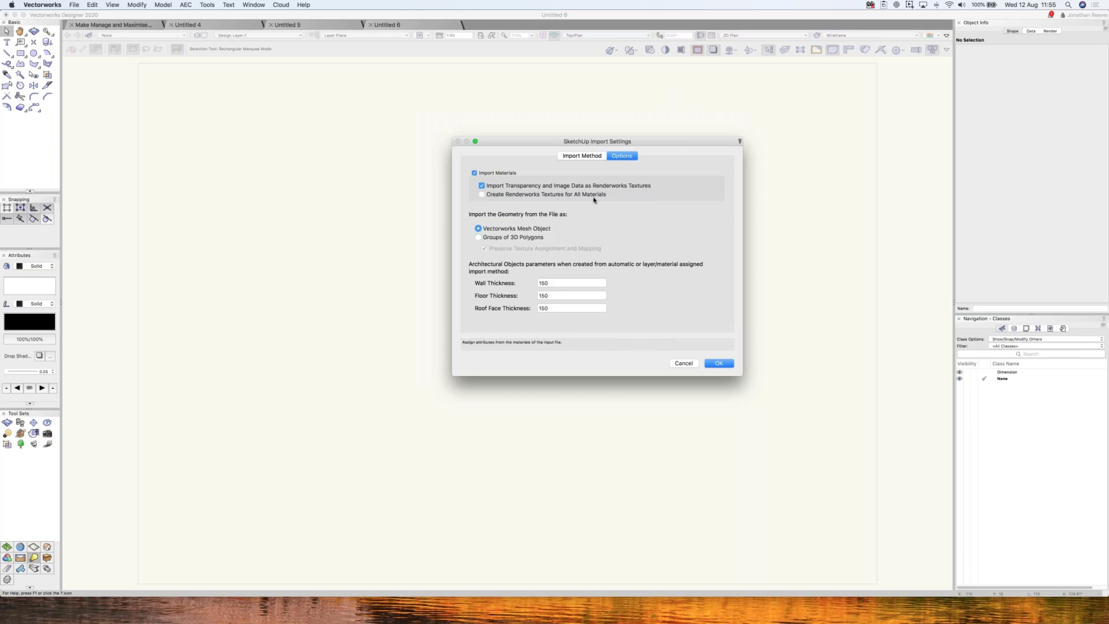
click(492, 196)
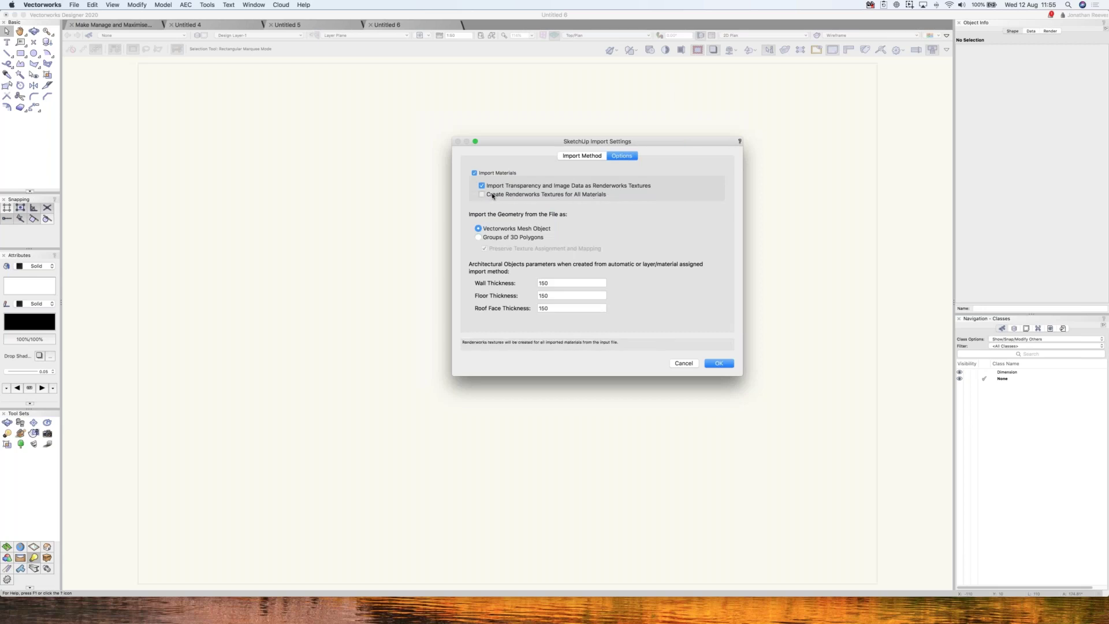
click(719, 364)
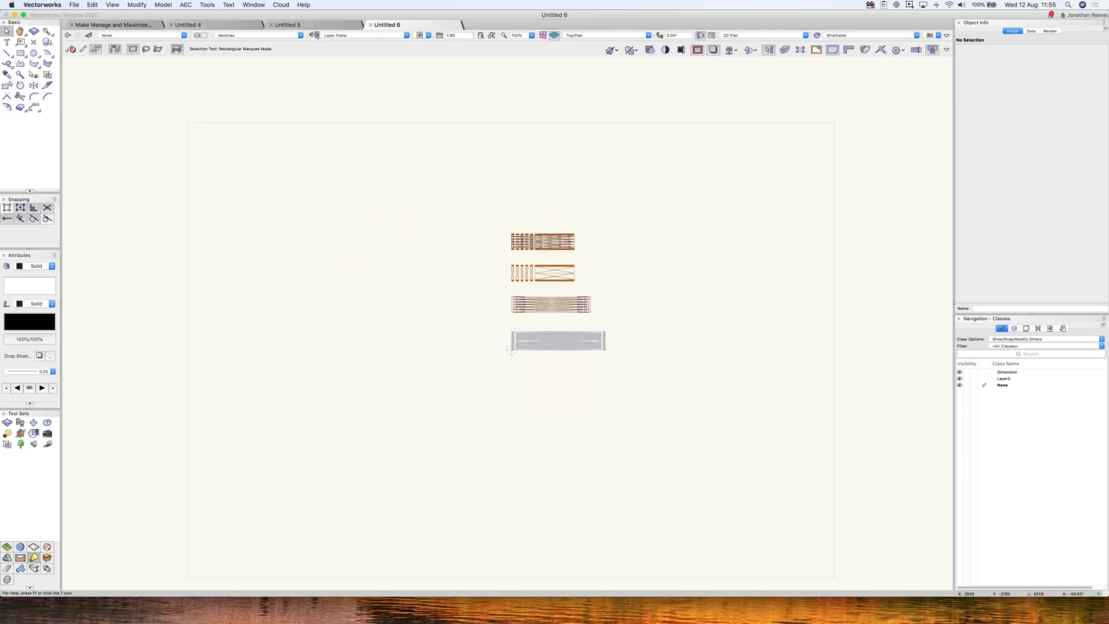
- Return to Top/Plan view and fit the imported benches in the window
shift+middle_drag(560, 343, 503, 379)
key(super+6)
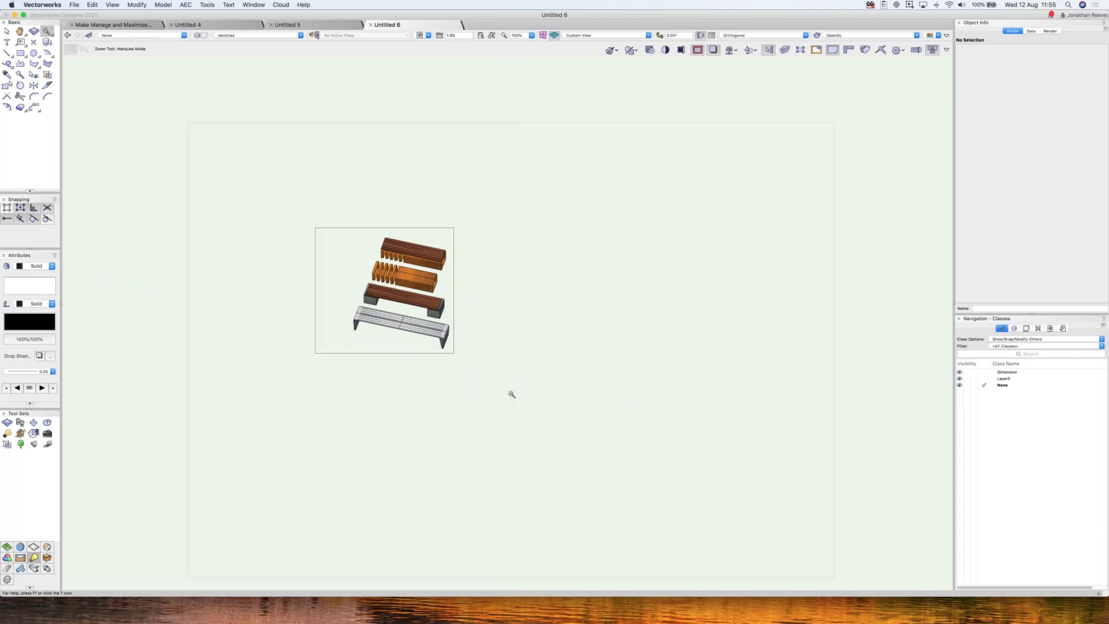
key(x)
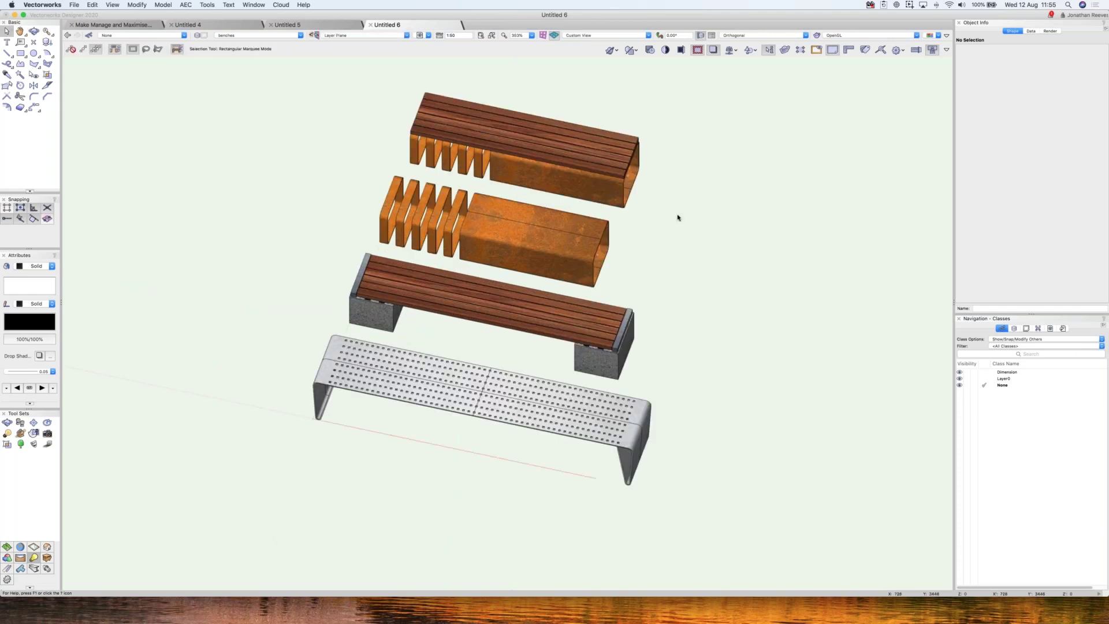
key(F5)
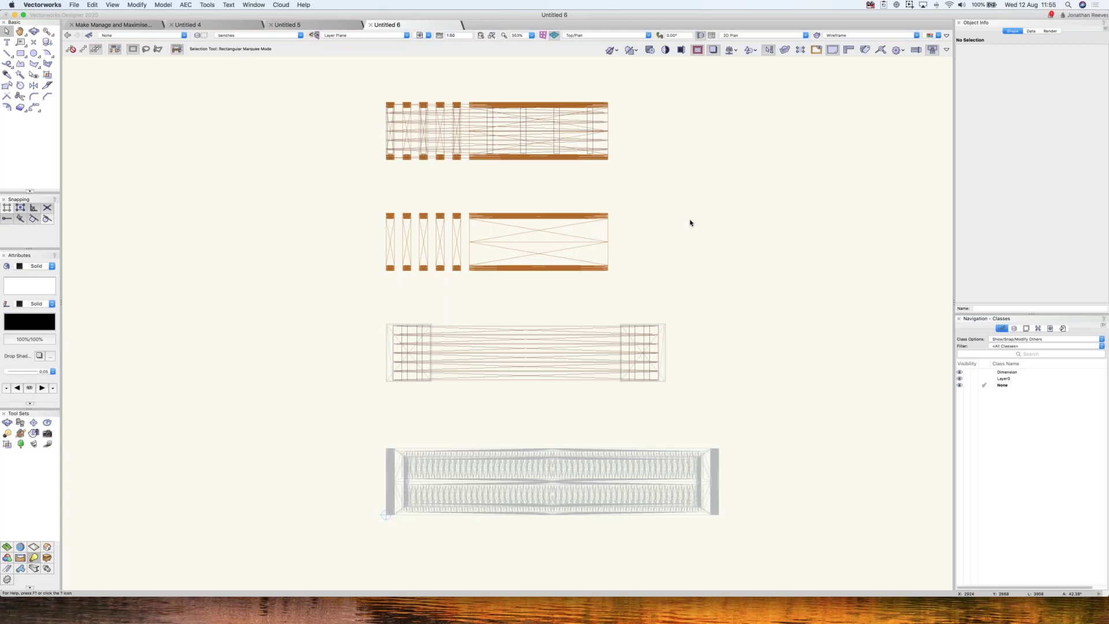
key(super+4)
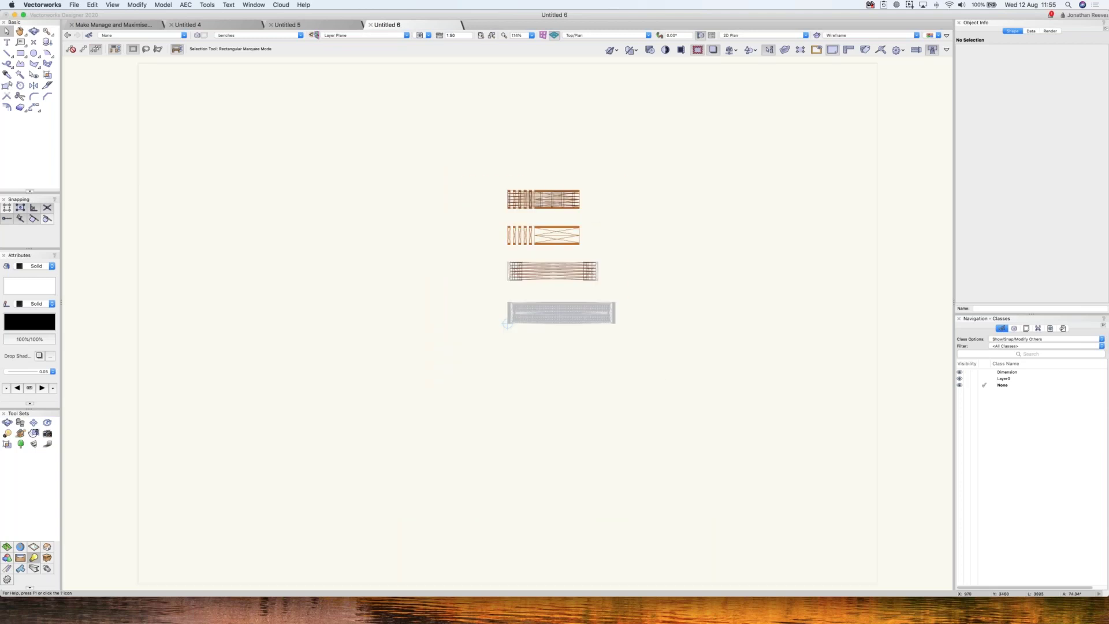
scroll(543, 199, up, 6)
click(549, 169)
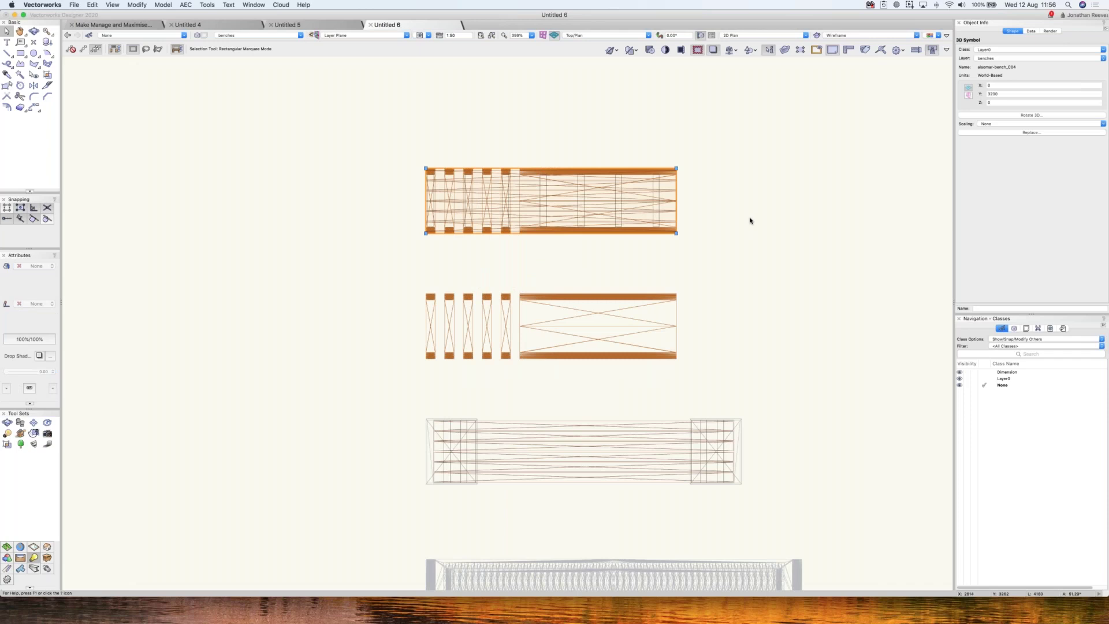
key(super+4)
click(599, 203)
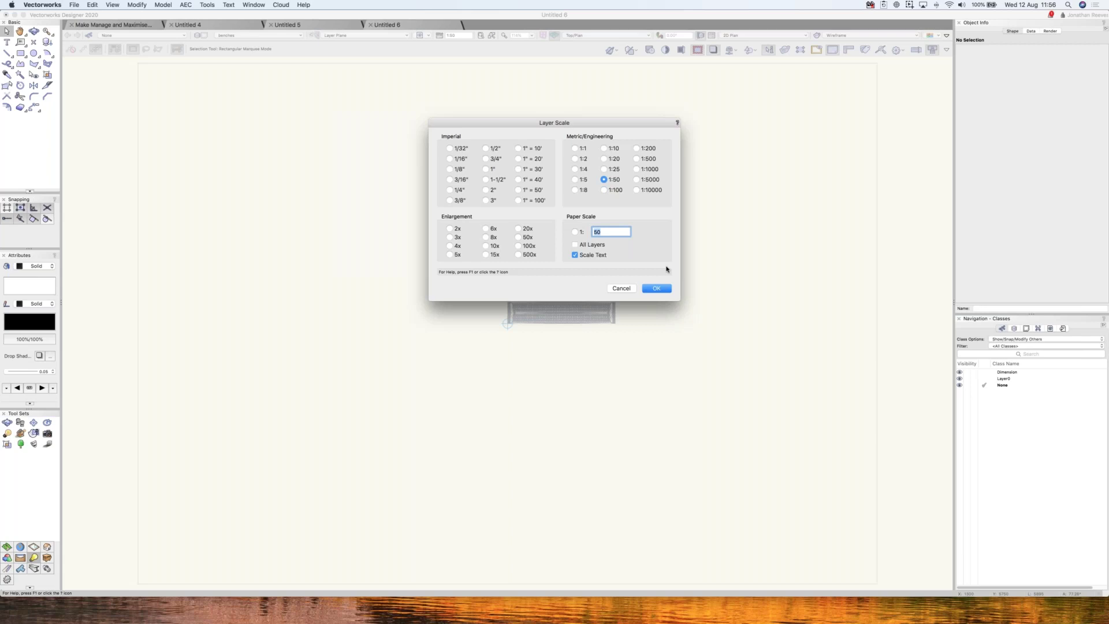
- Change the benches layer scale and select the top bench symbol aisomar-bench_C04
click(603, 148)
click(657, 288)
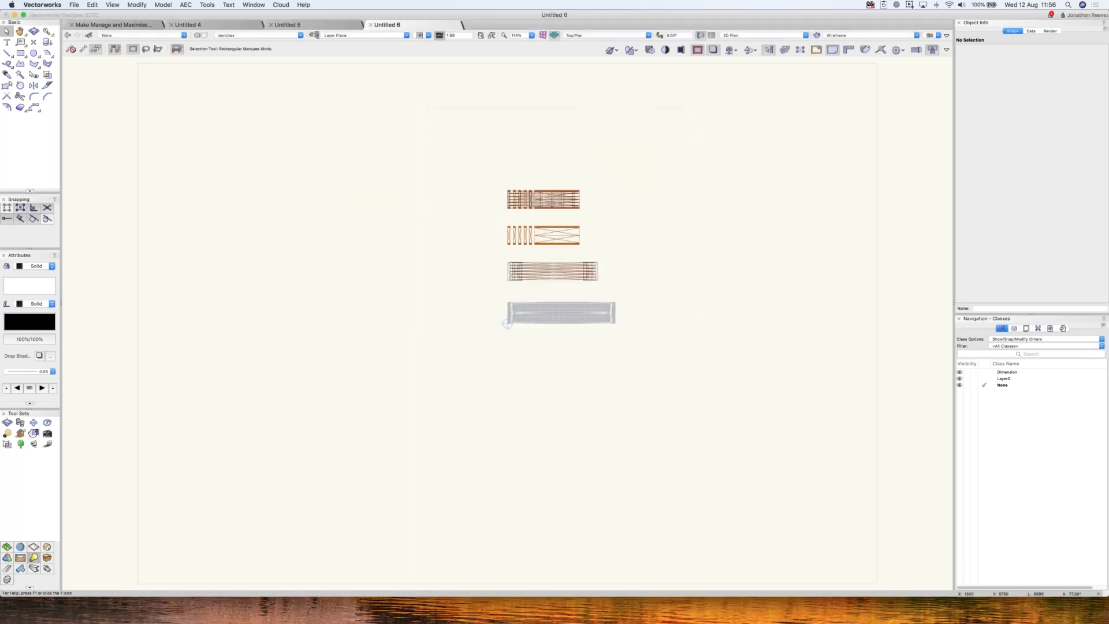
key(super+6)
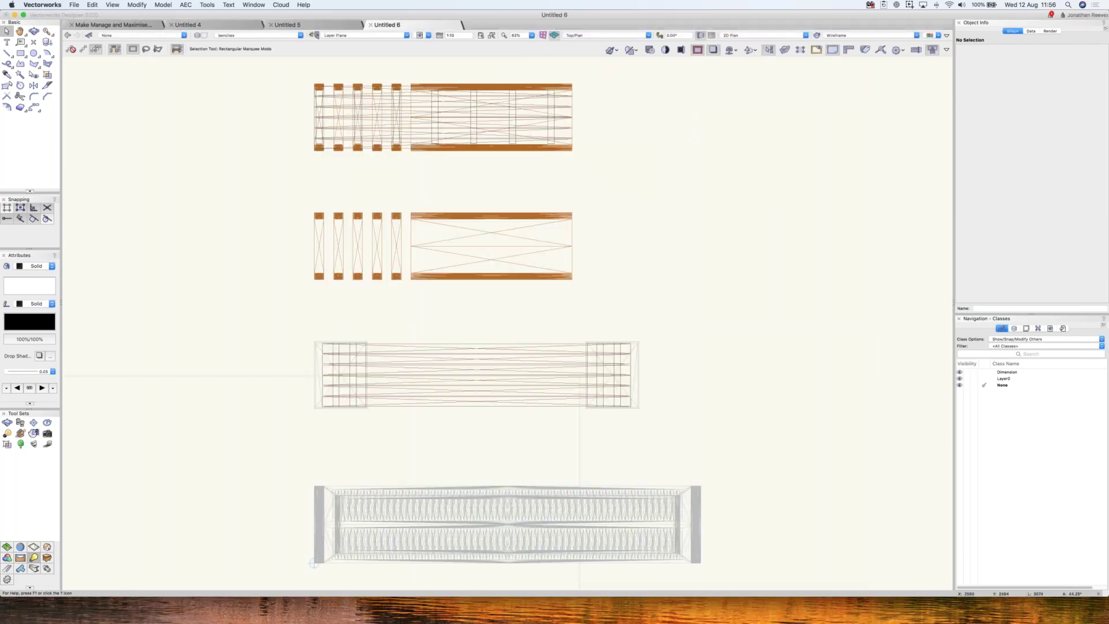
scroll(426, 211, up, 3)
scroll(439, 208, up, 2)
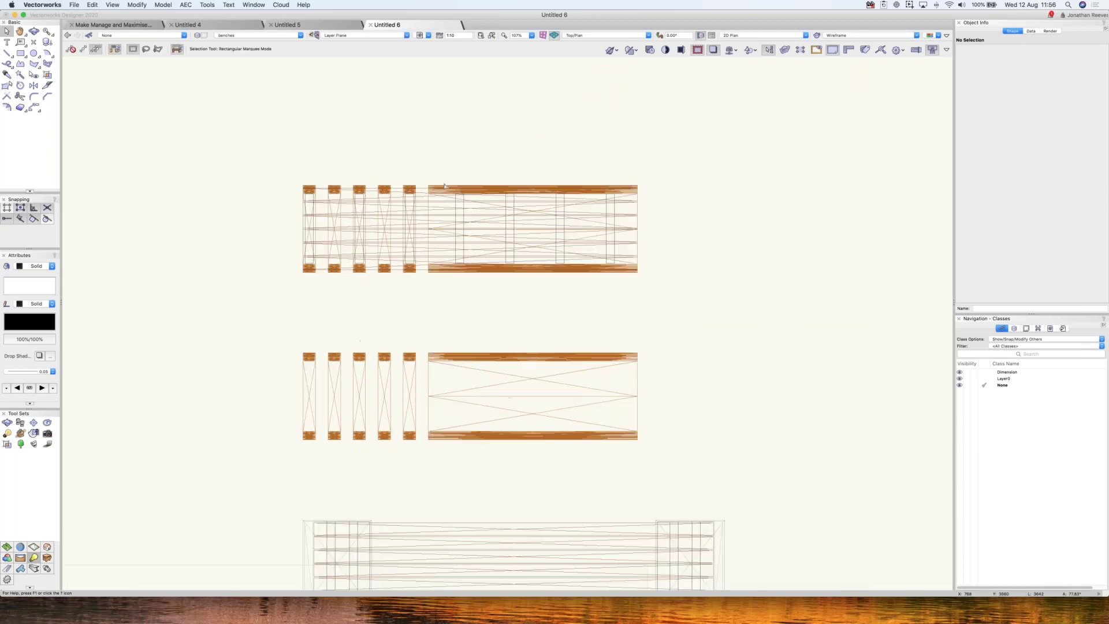
click(464, 186)
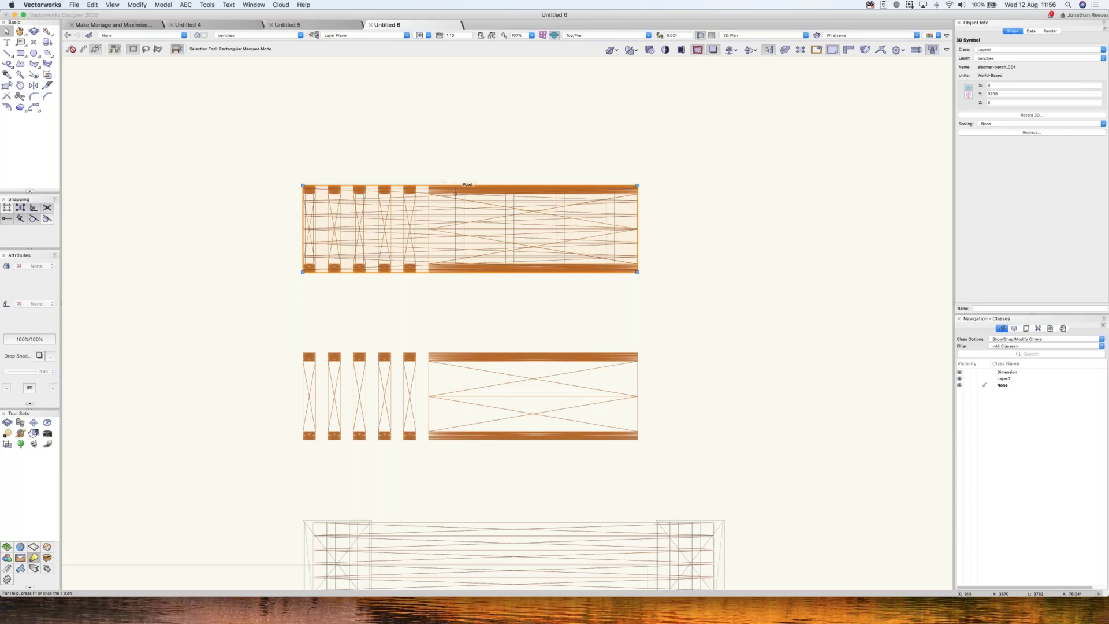
- In the bench symbol's 2D components, generate hidden-line 2D graphics from its 3D component
double_click(464, 186)
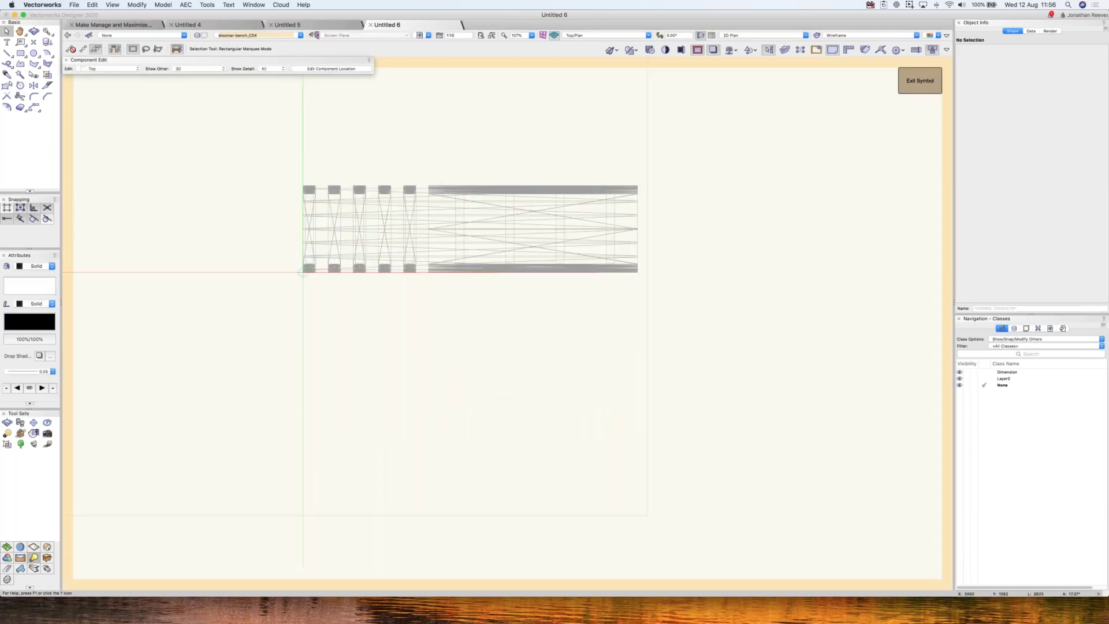
click(920, 80)
right_click(528, 188)
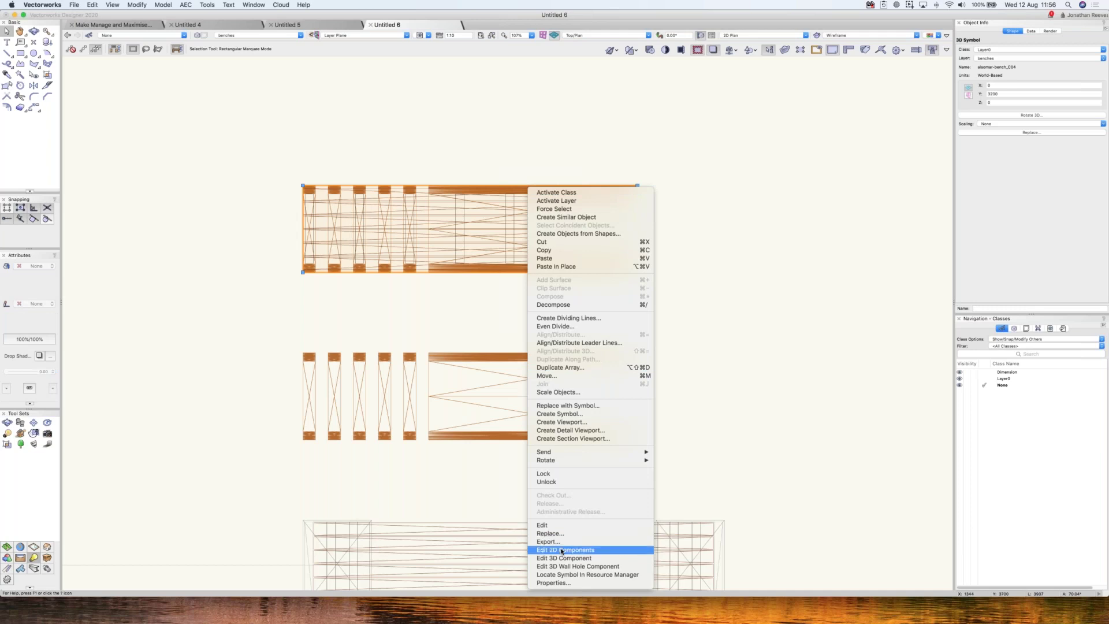
click(562, 551)
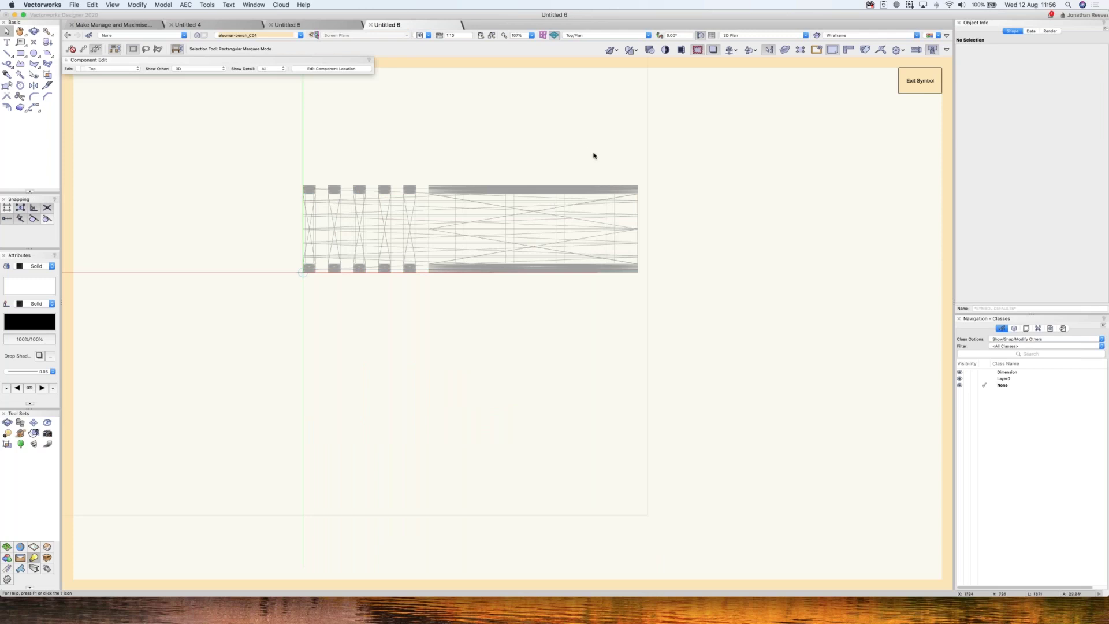
right_click(663, 162)
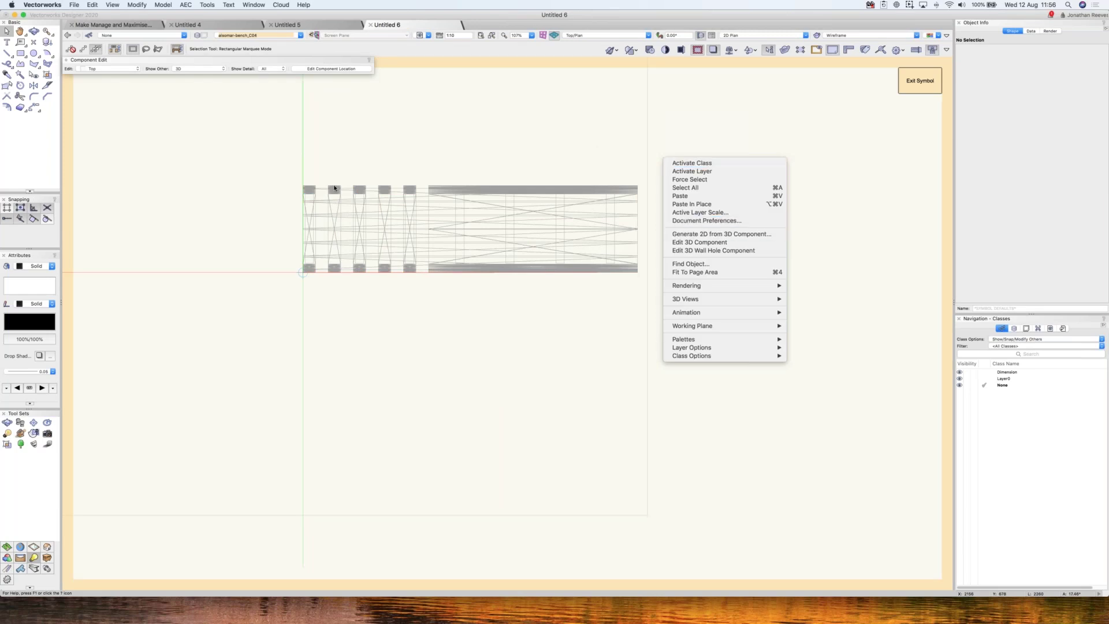
click(758, 234)
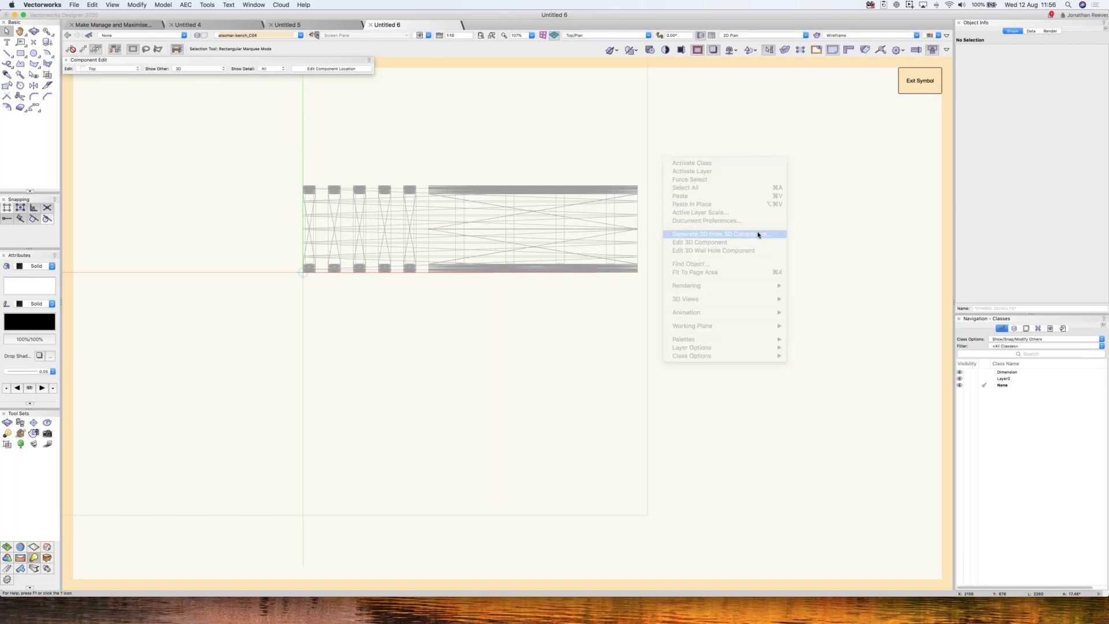
click(482, 181)
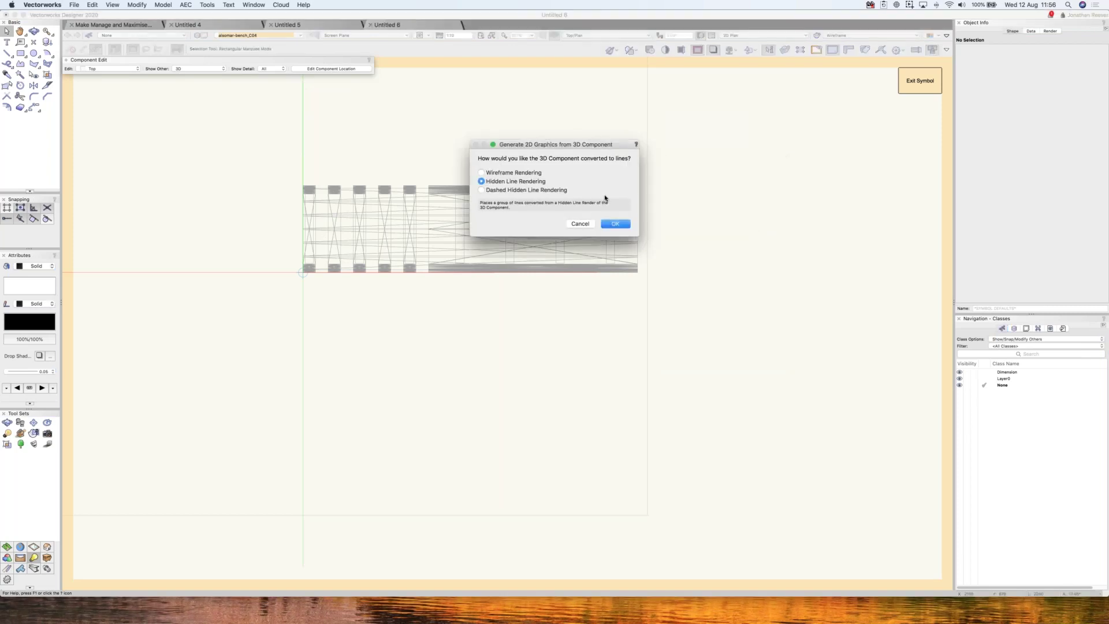
click(615, 224)
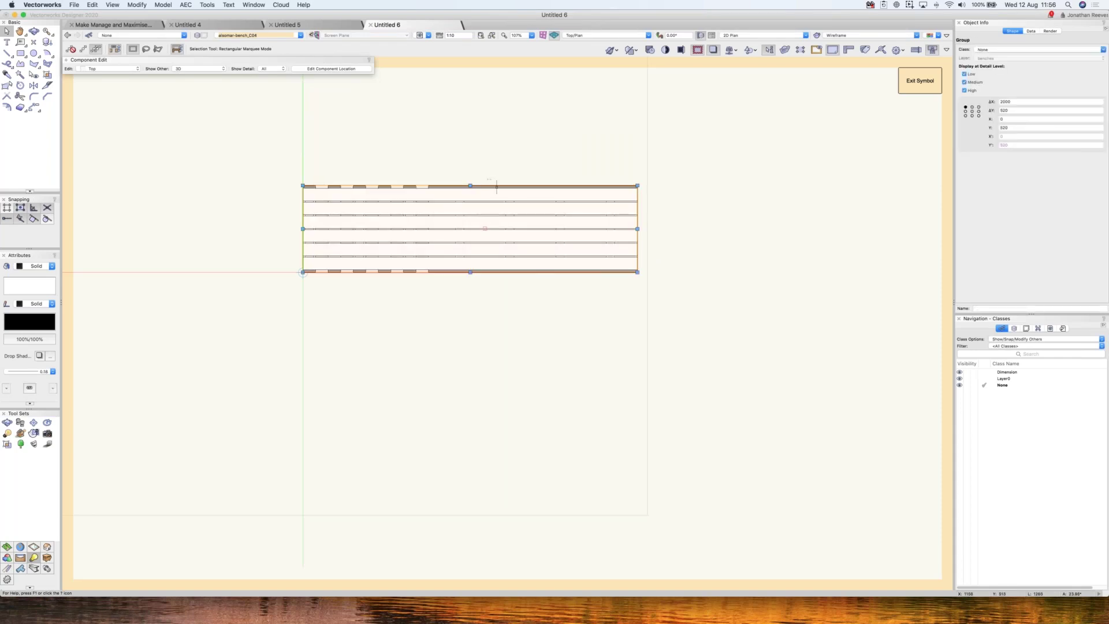
- Create a new class JRA-SYMBOL-GRAPHIC for the bench's 2D group
drag(513, 200, 591, 122)
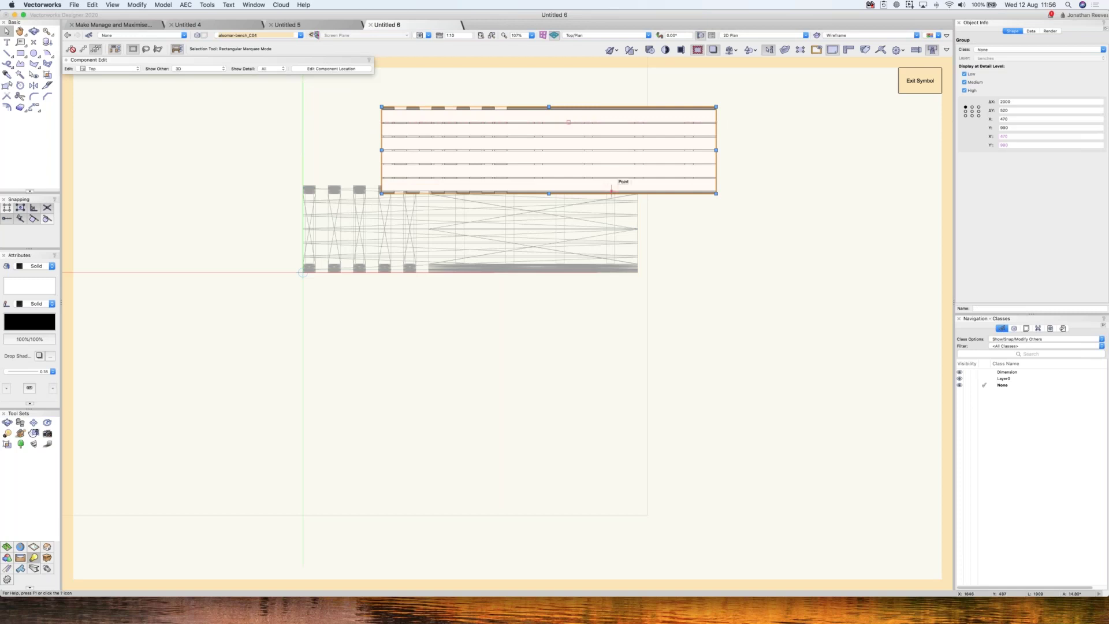
key(super+z)
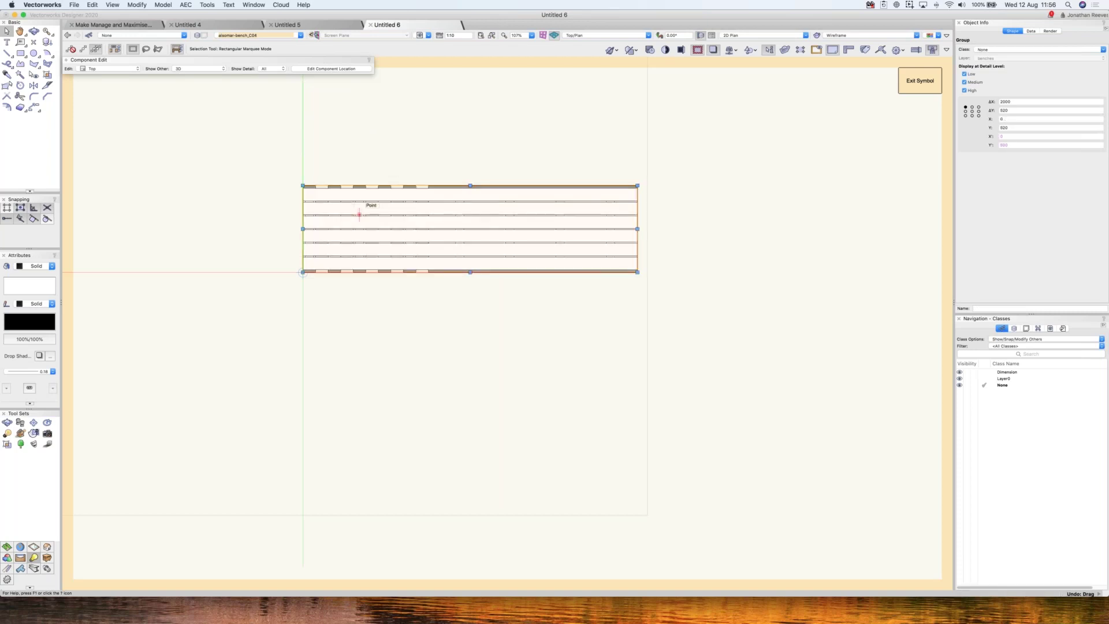
click(988, 51)
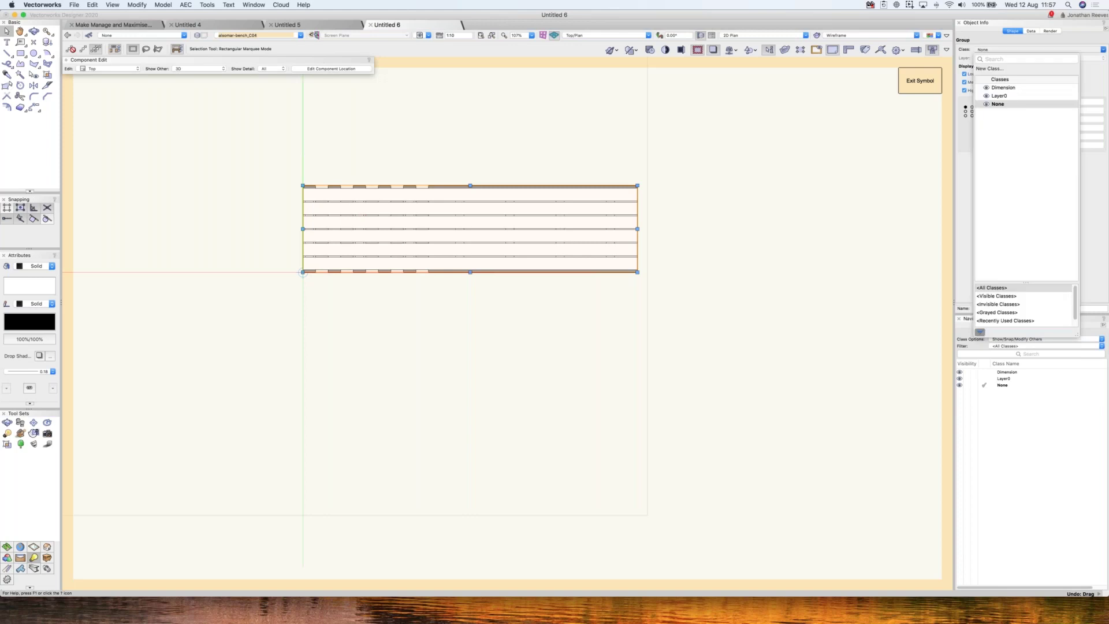
click(993, 68)
text(JRA)
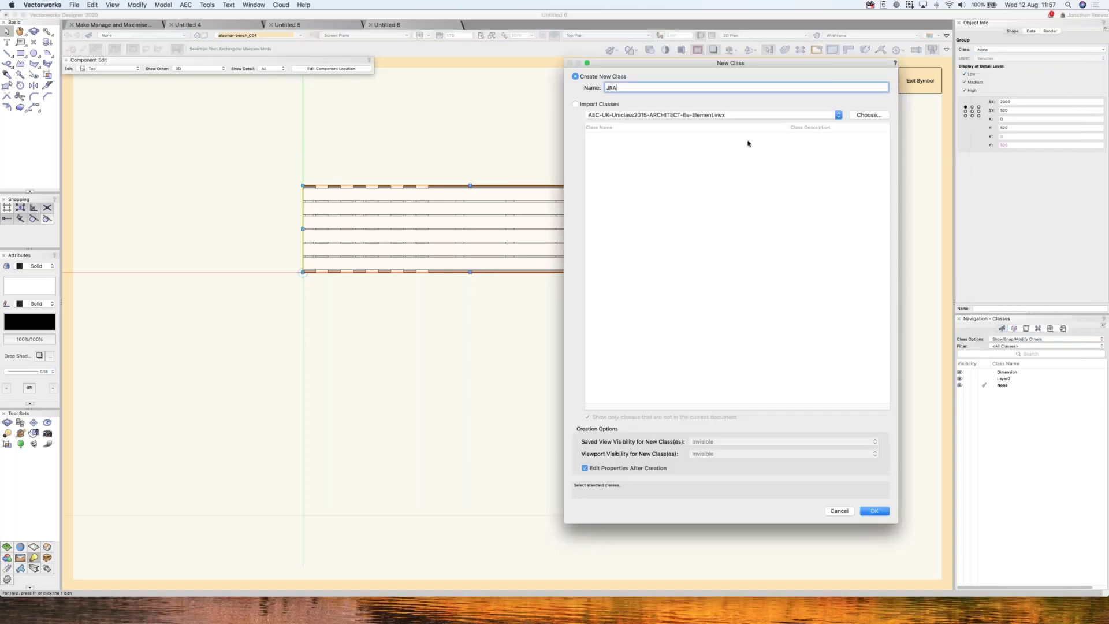
text(-SYMBOL-GRAPHIC)
click(874, 511)
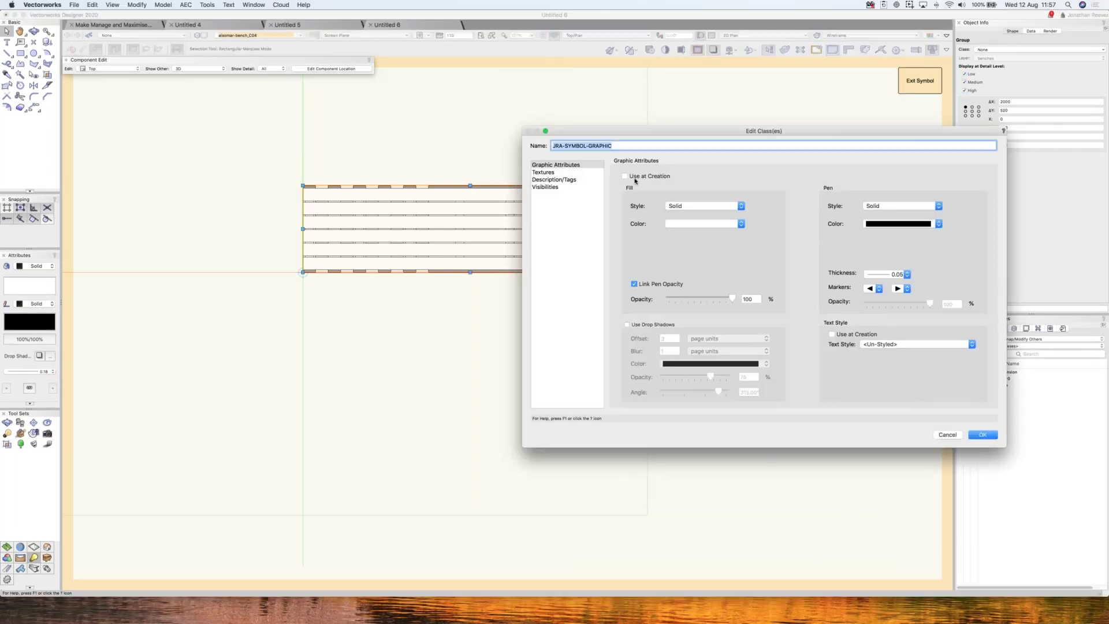
- Give JRA-SYMBOL-GRAPHIC a light grey solid fill and exit the bench symbol
click(676, 225)
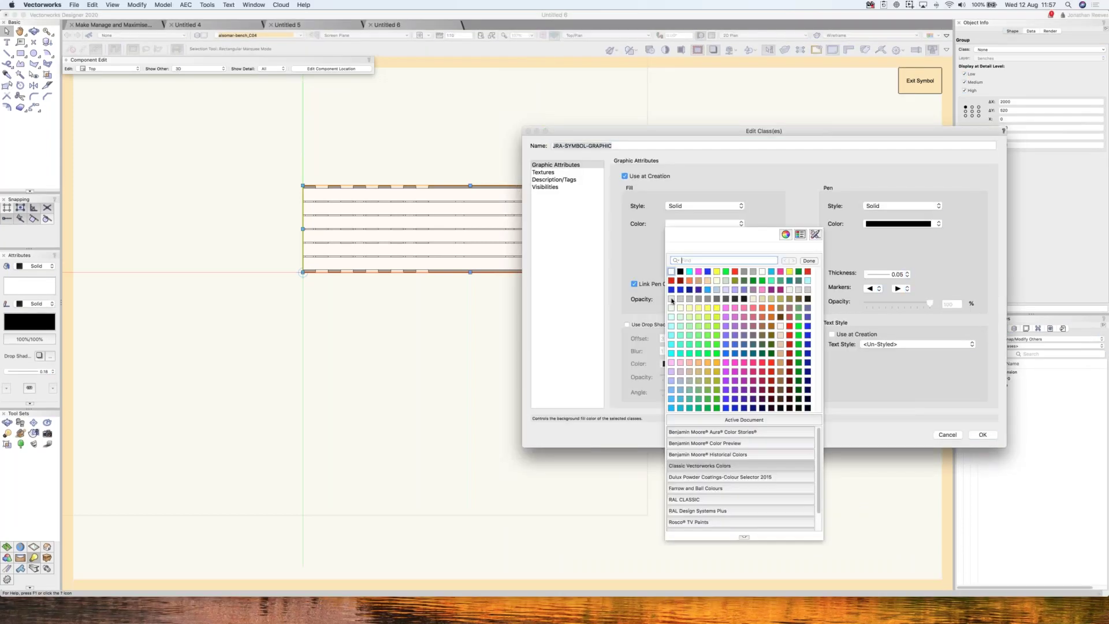
click(927, 411)
click(983, 435)
click(937, 81)
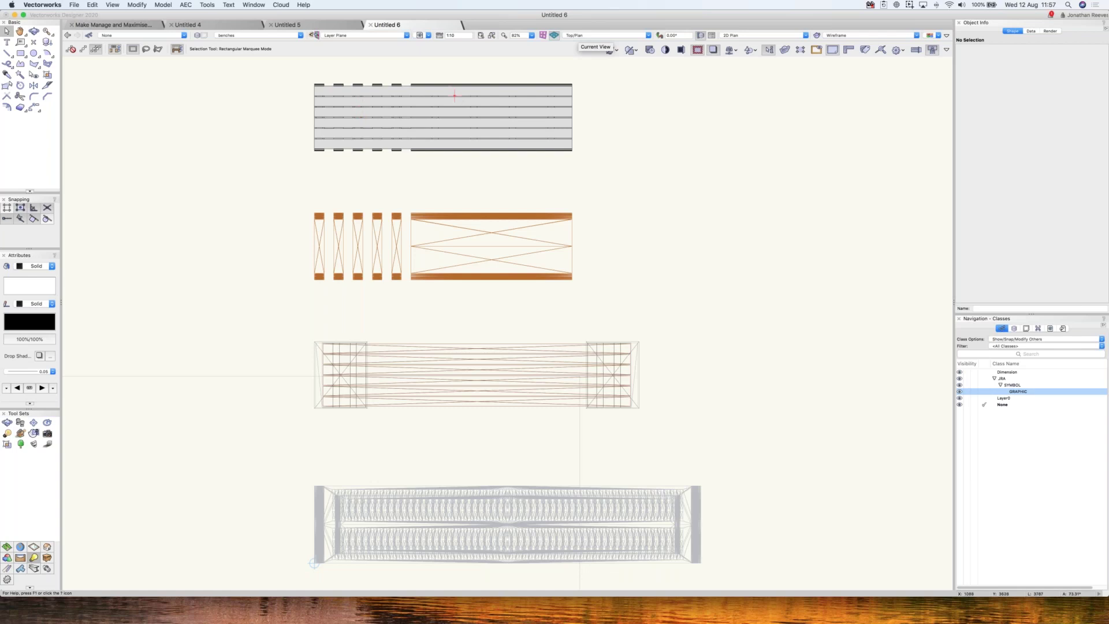
- Select the top bench, orbit with Flyover to view the benches in 3D, then return to Top/Plan
click(541, 139)
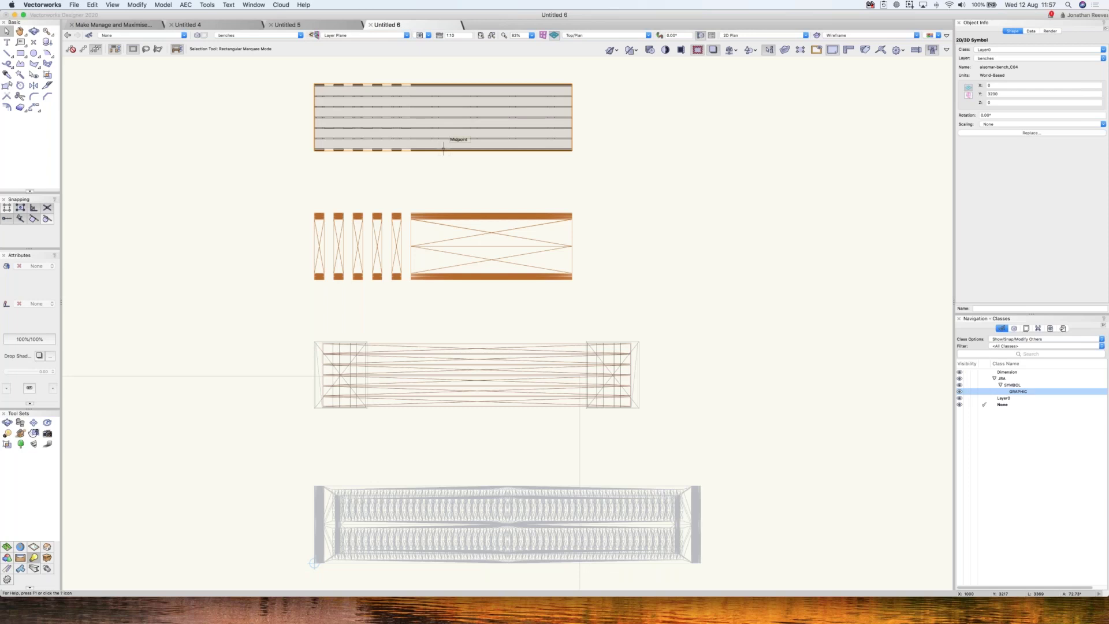
super+middle_drag(522, 174, 595, 233)
key(super+5)
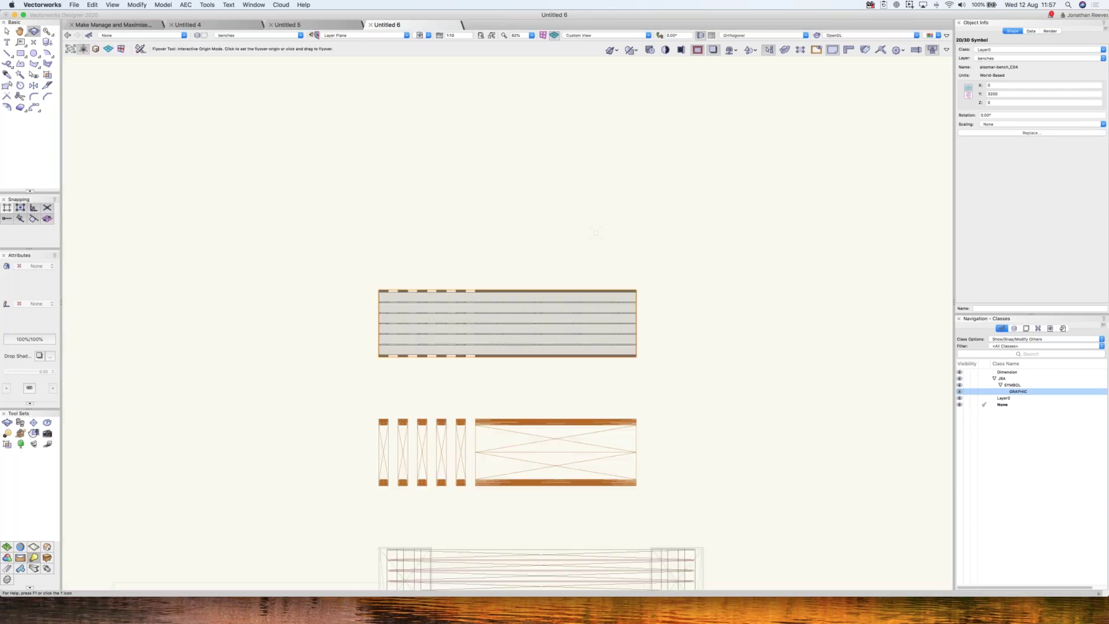
key(x)
key(super+5)
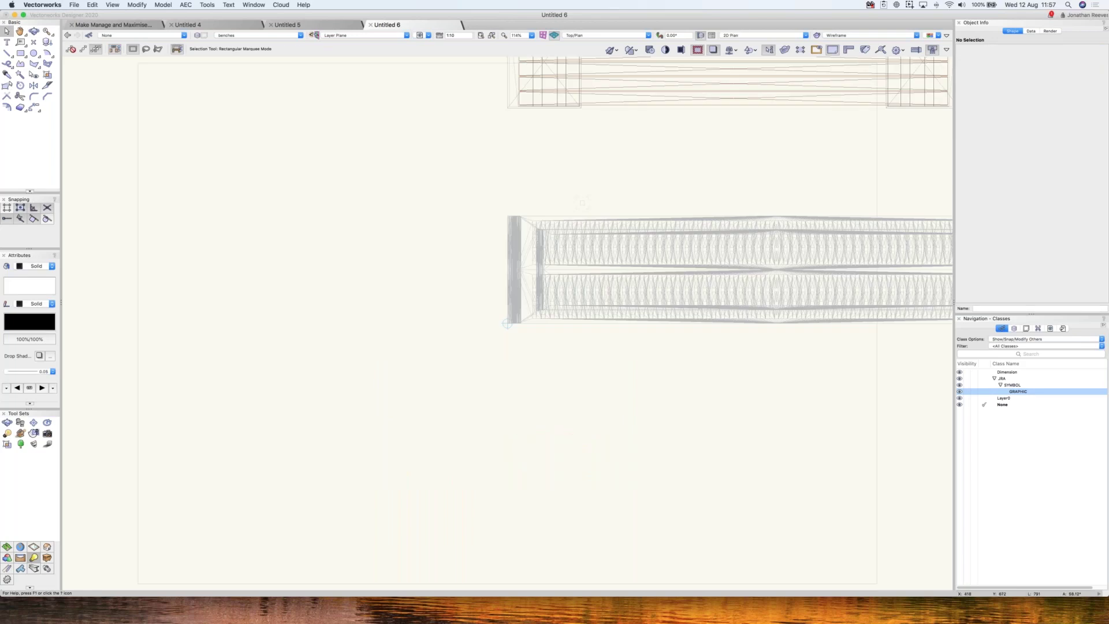
- Zoom to fit the selected top bench and float the Visualization tool set as a palette
key(super+6)
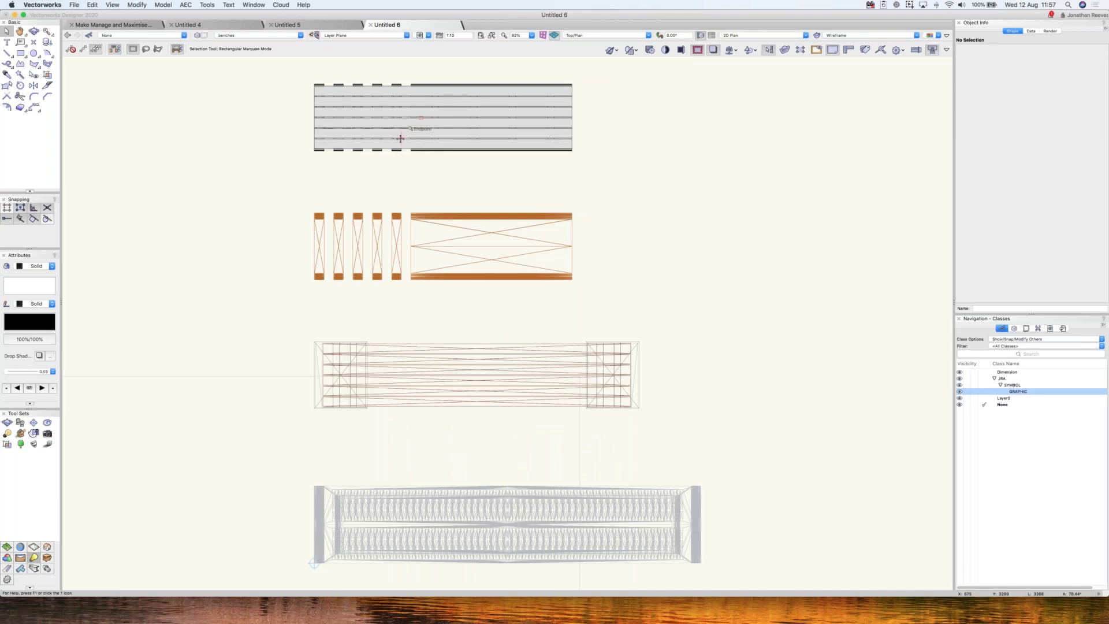
scroll(405, 134, up, 1)
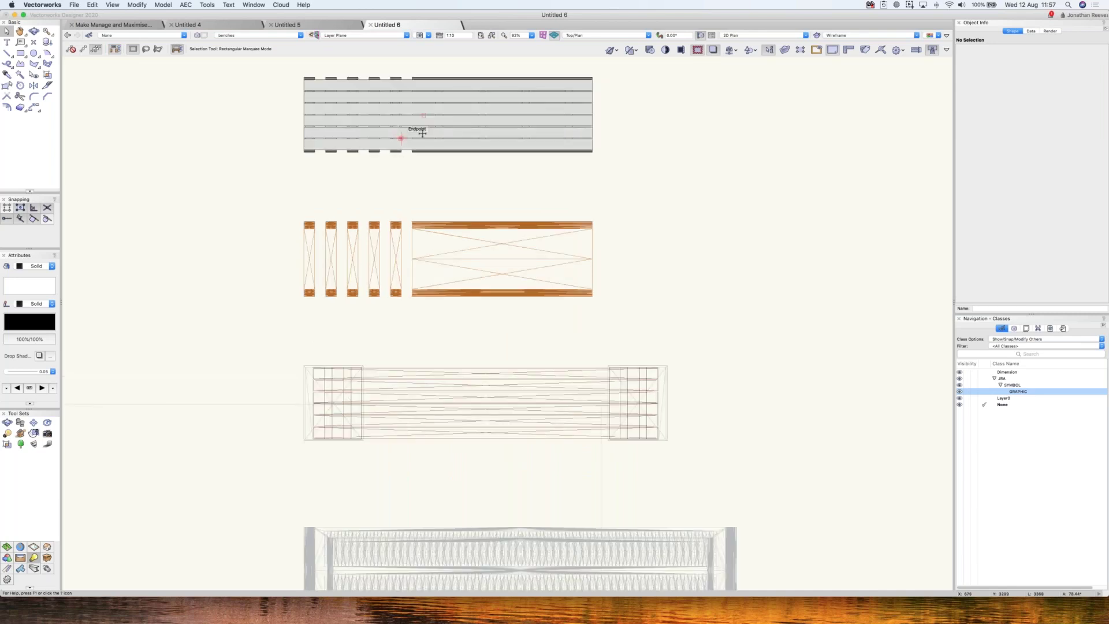
scroll(423, 134, down, 1)
drag(476, 243, 531, 355)
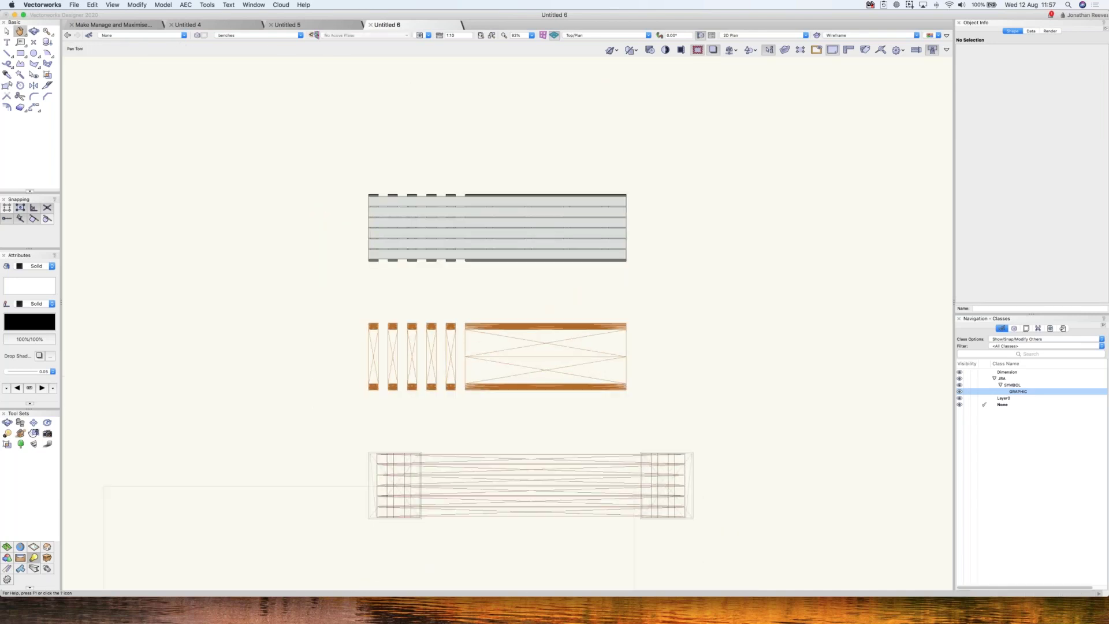
key(x)
click(487, 227)
key(super+6)
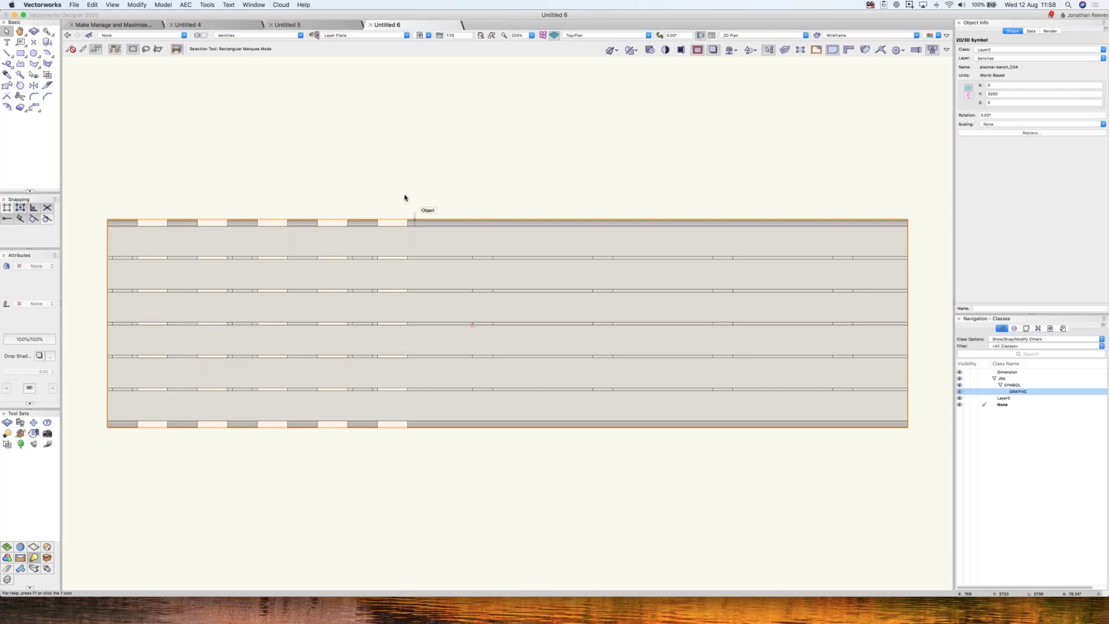
click(406, 188)
mouse_move(33, 558)
mouse_down()
mouse_move(104, 339)
mouse_move(101, 185)
mouse_up()
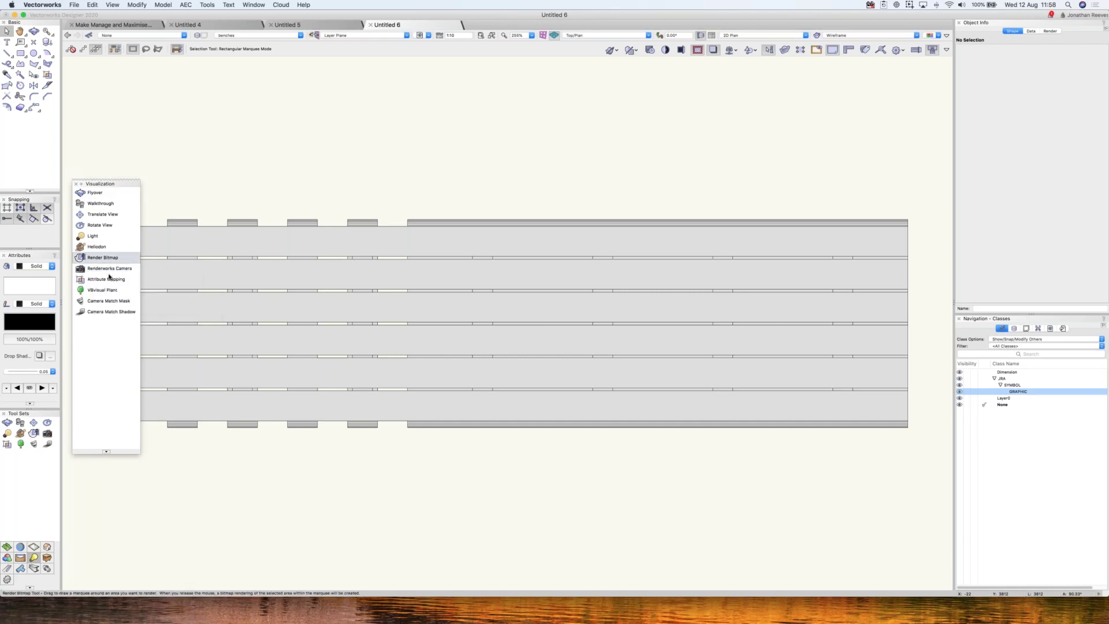
- Render a 400 DPI OpenGL bitmap by marqueeing around the top bench
click(116, 256)
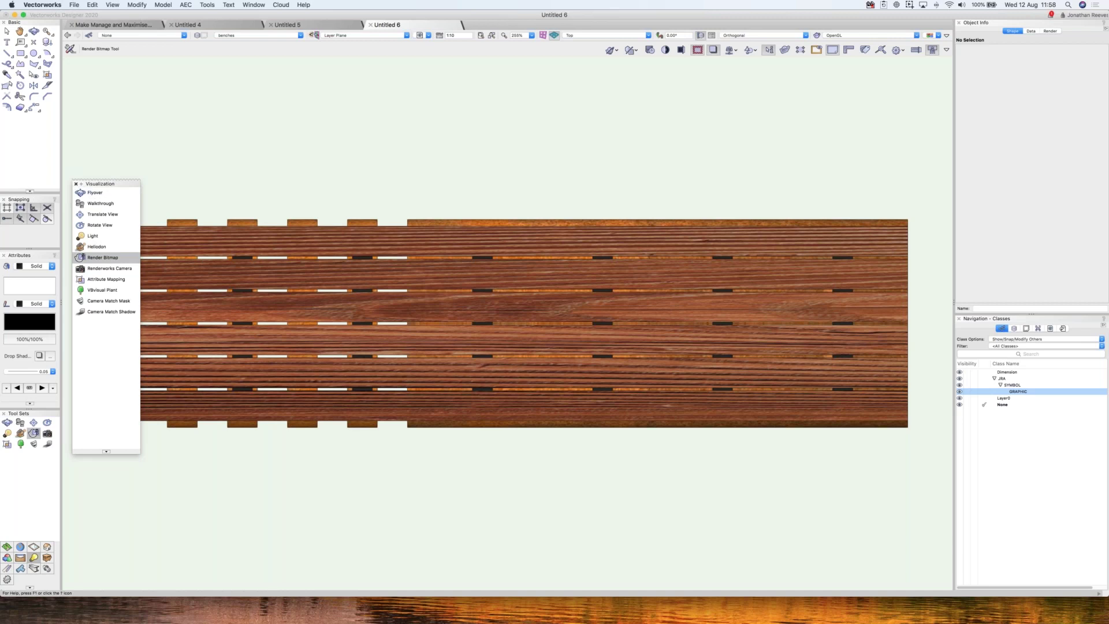
click(76, 184)
click(70, 48)
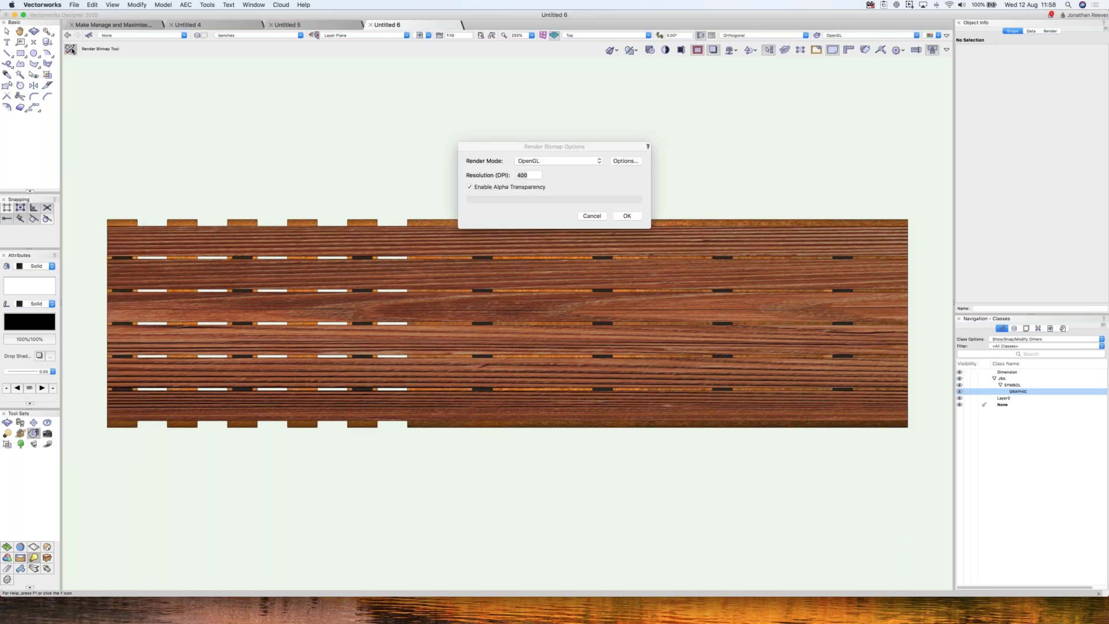
click(538, 162)
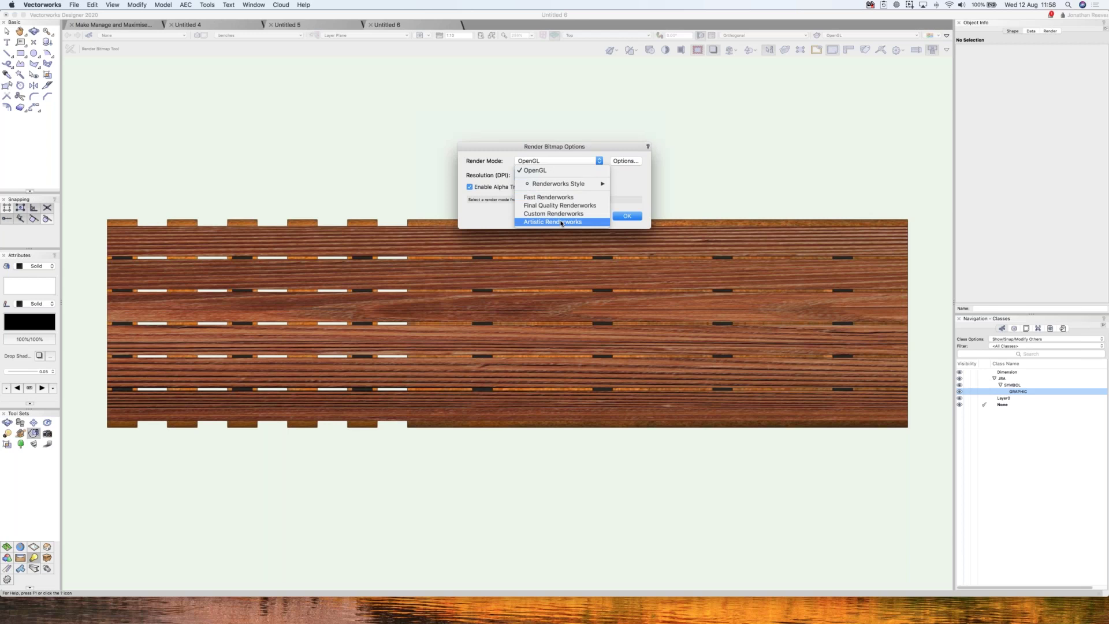
key(Escape)
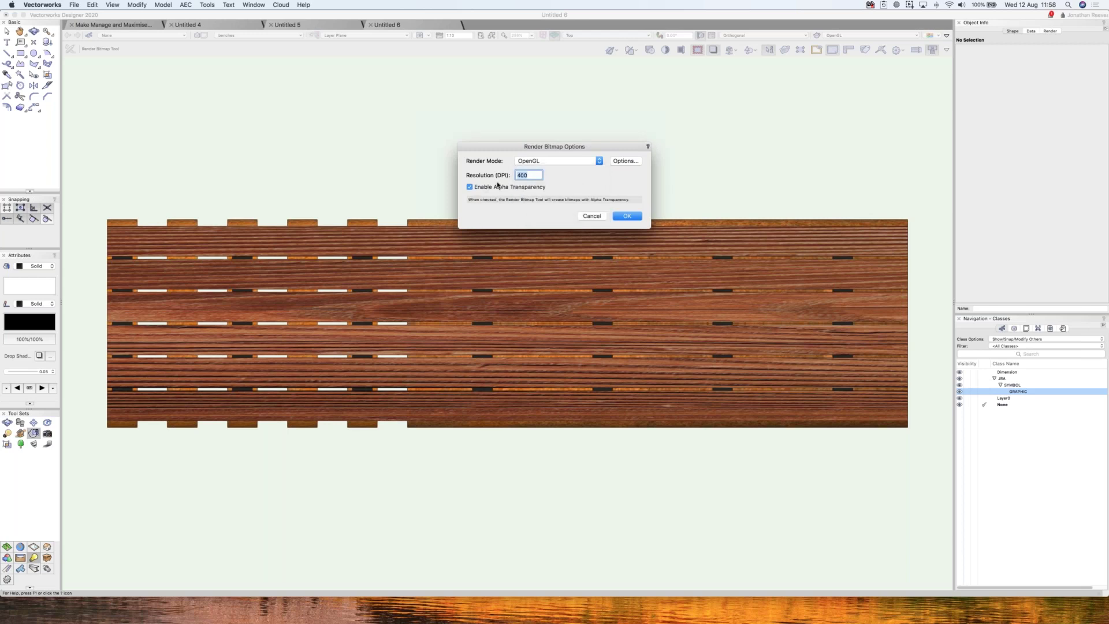
click(628, 217)
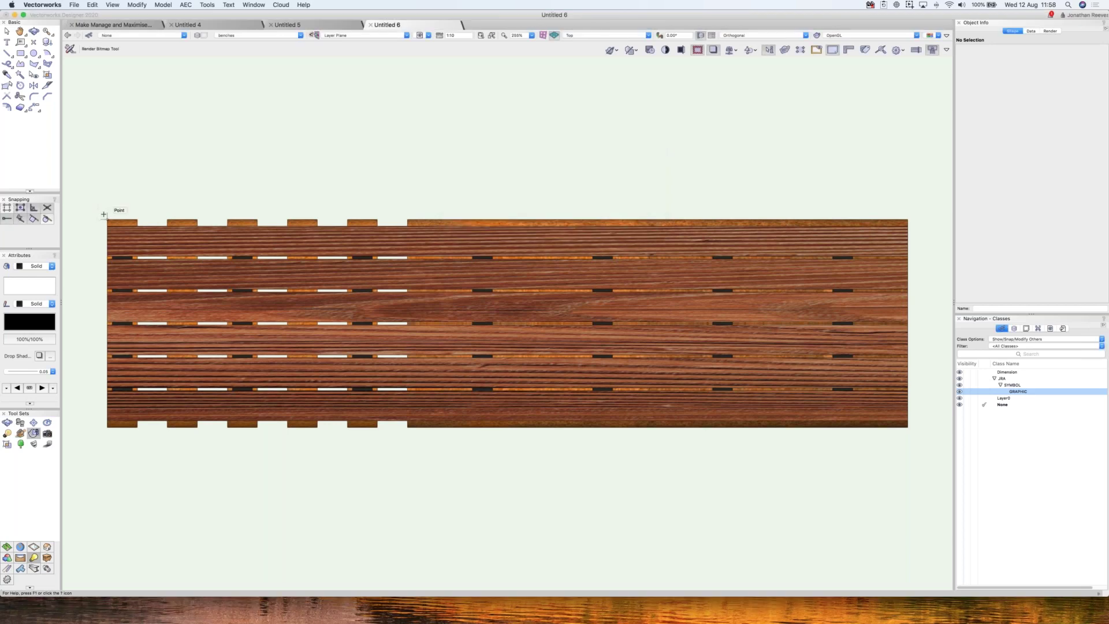
click(104, 216)
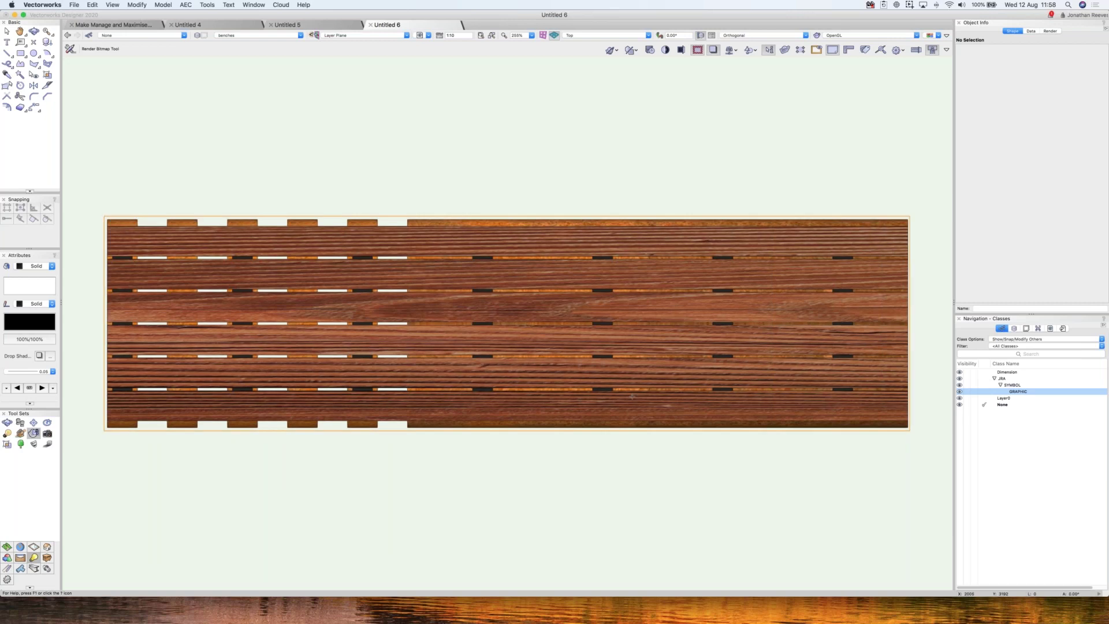
scroll(688, 401, down, 3)
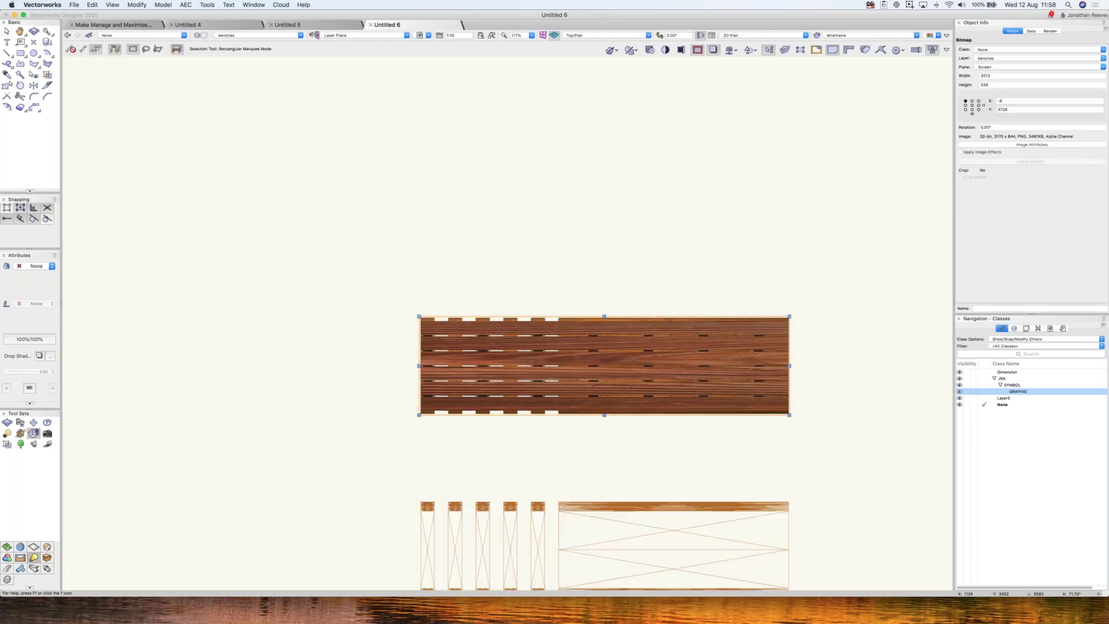
- Cut the wood bitmap and paste it inside the bench symbol
drag(613, 327, 647, 166)
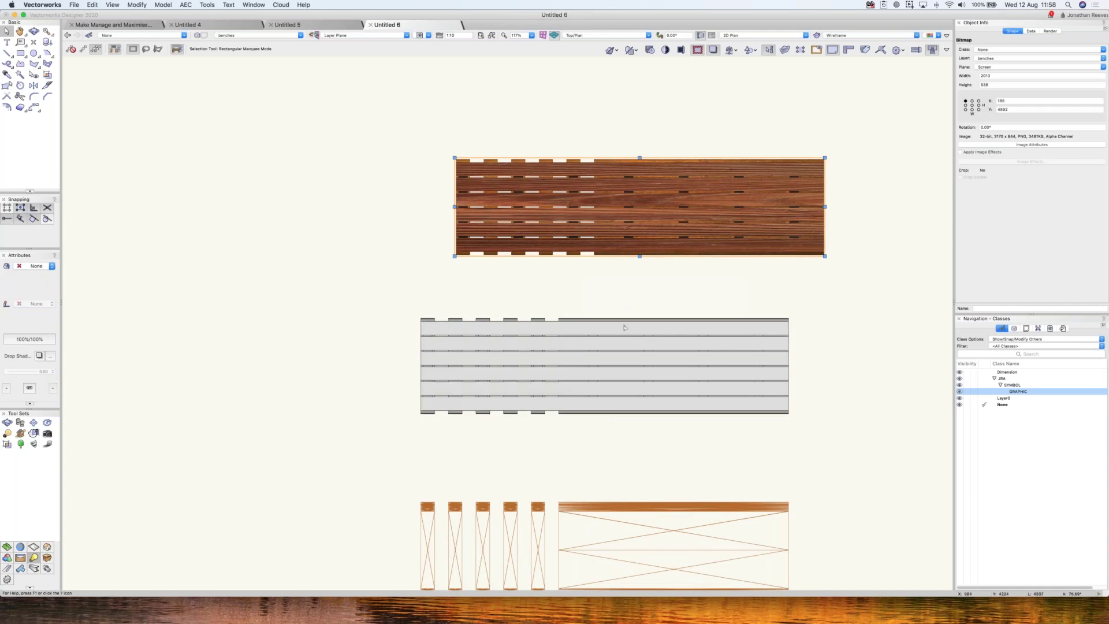
key(super+z)
key(super+x)
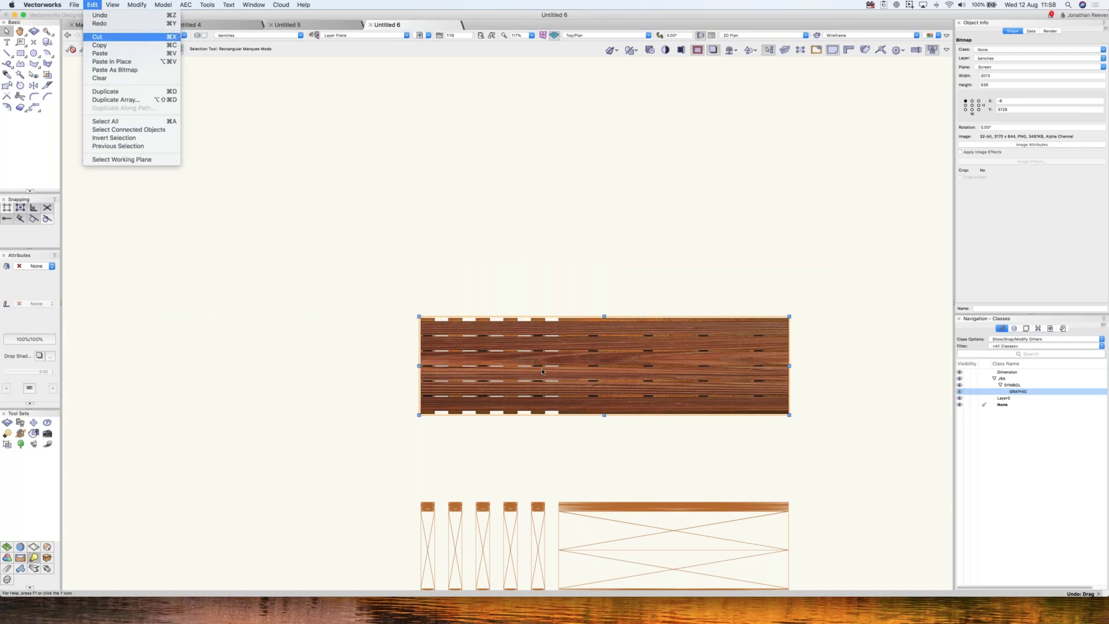
key(super+x)
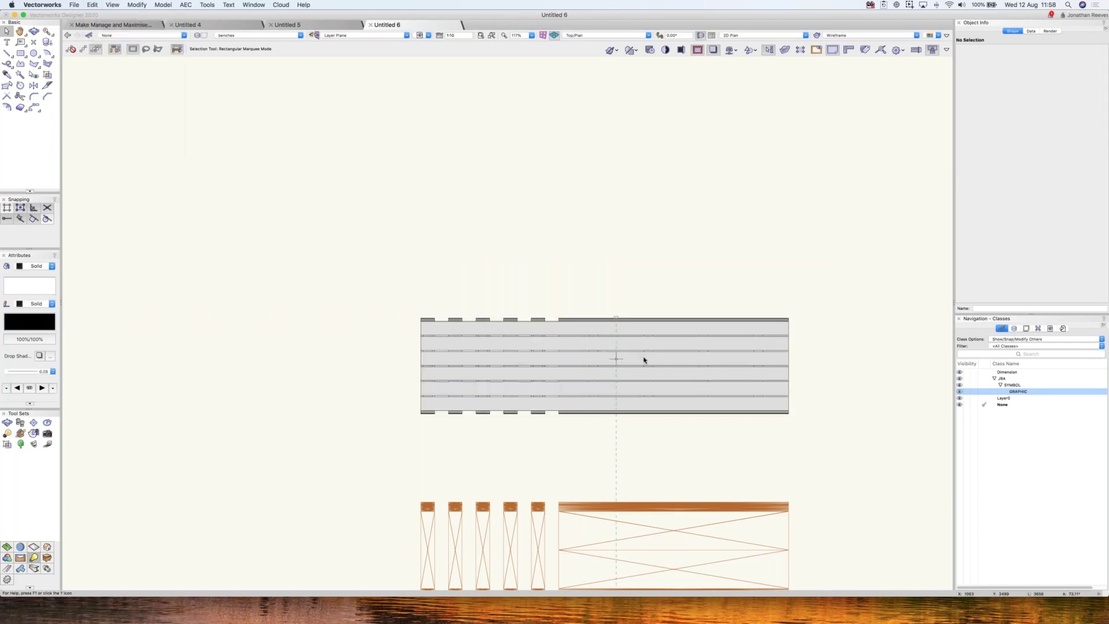
double_click(644, 359)
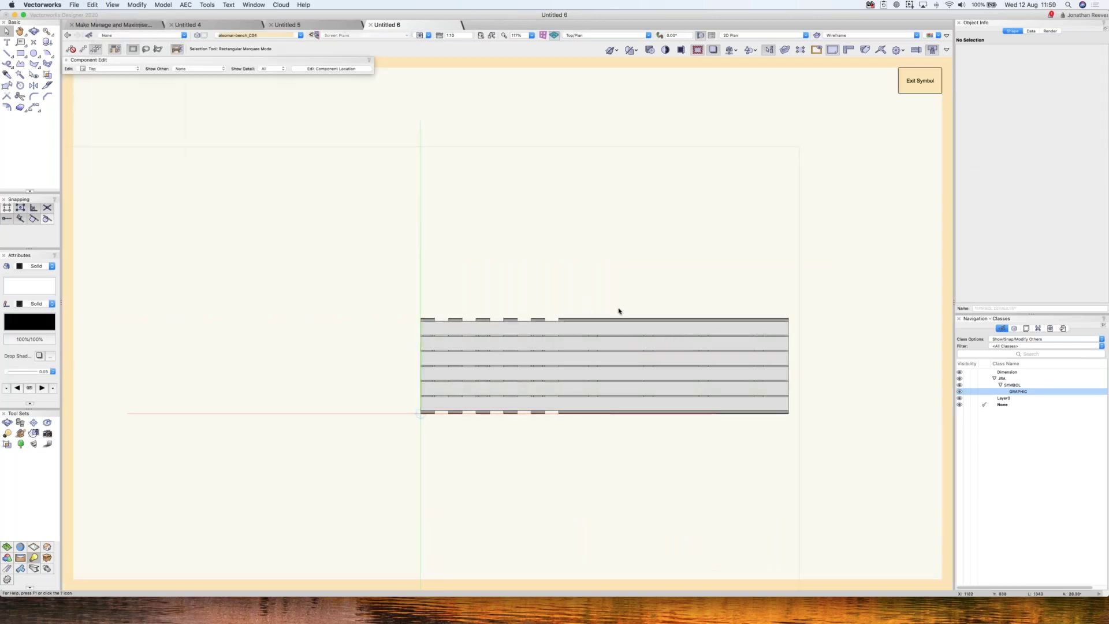
key(super+v)
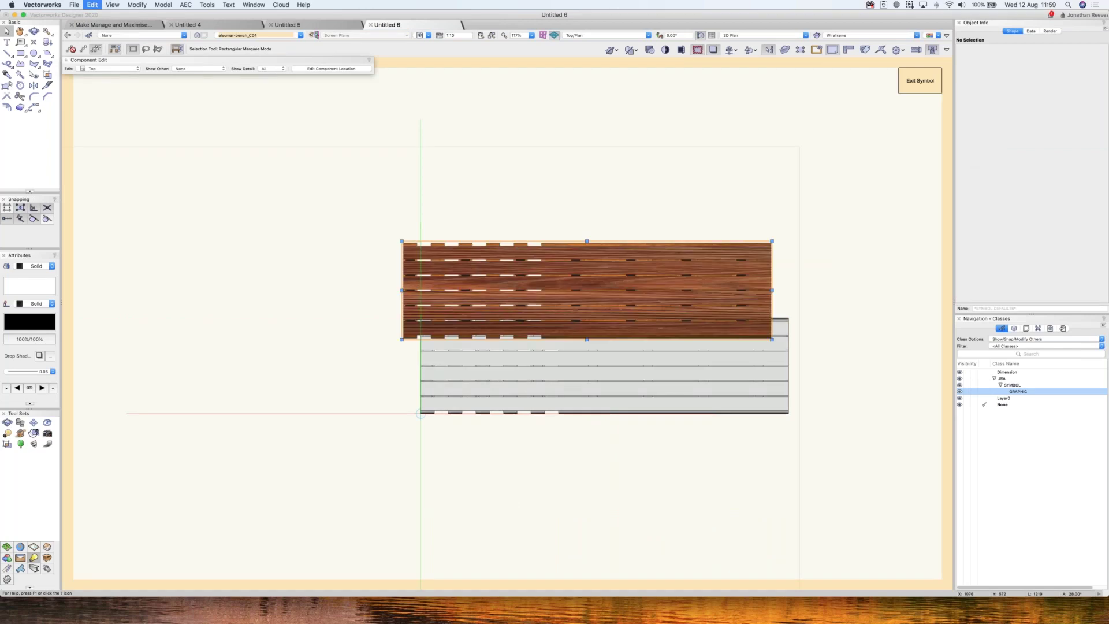
- Align the pasted wood bitmap with the bench symbol's plan outline
scroll(799, 256, up, 5)
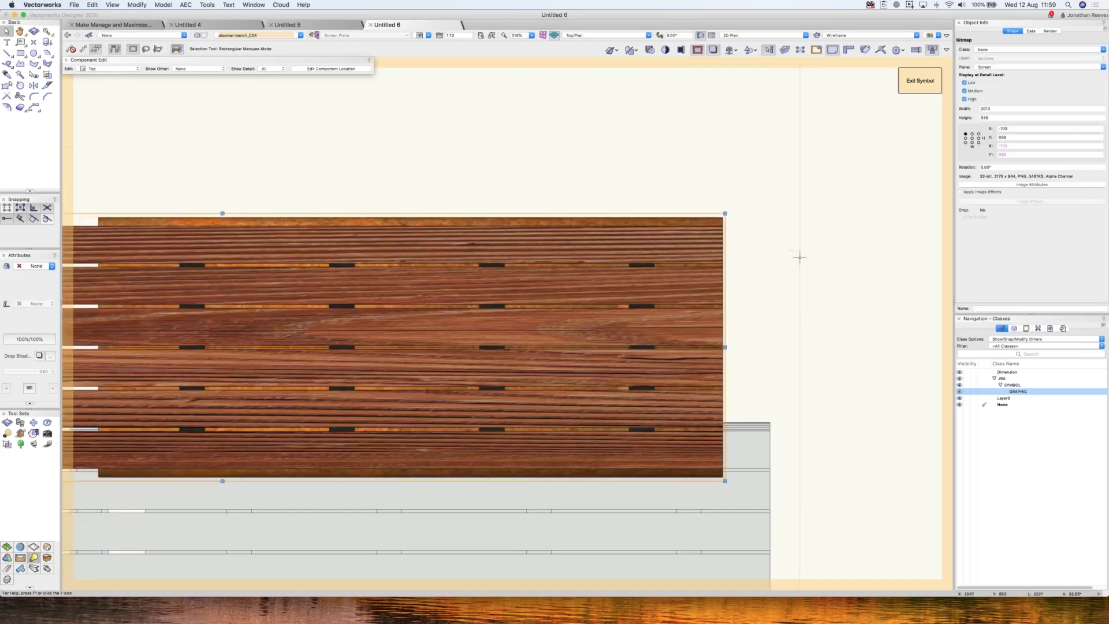
click(725, 213)
scroll(725, 213, up, 5)
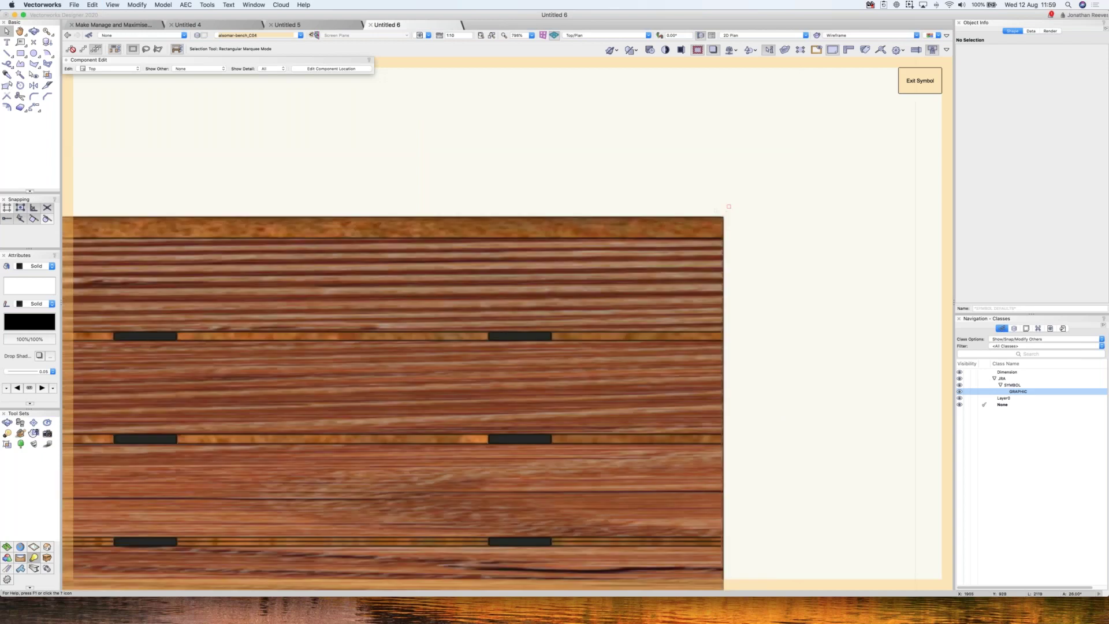
drag(729, 207, 735, 420)
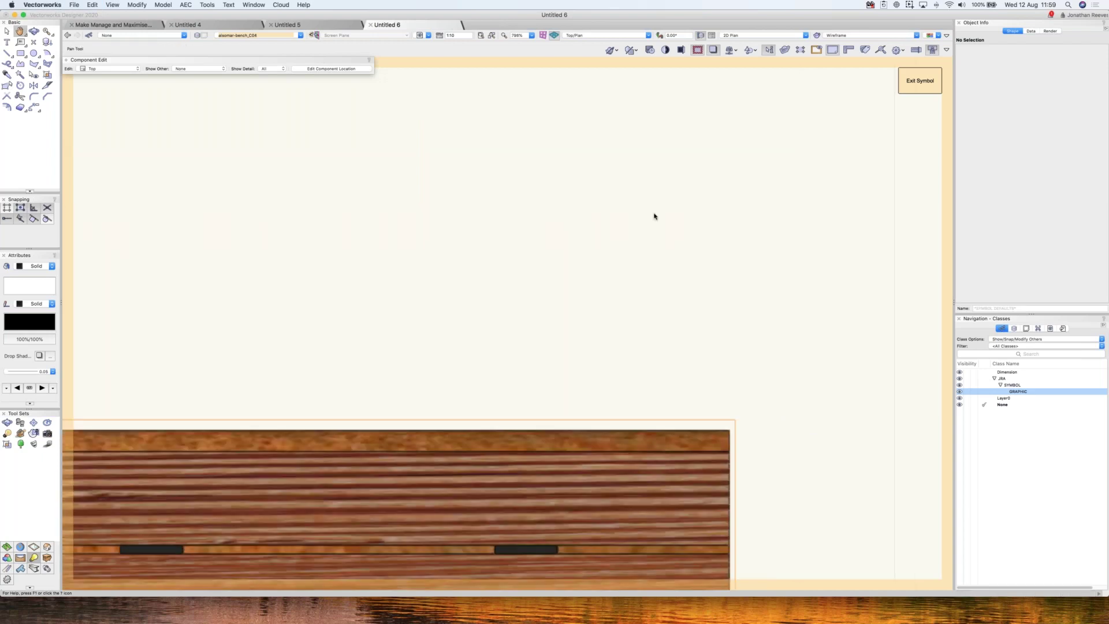
scroll(654, 216, down, 3)
key(x)
click(651, 215)
mouse_move(707, 377)
mouse_down()
mouse_move(705, 326)
mouse_move(706, 370)
mouse_up()
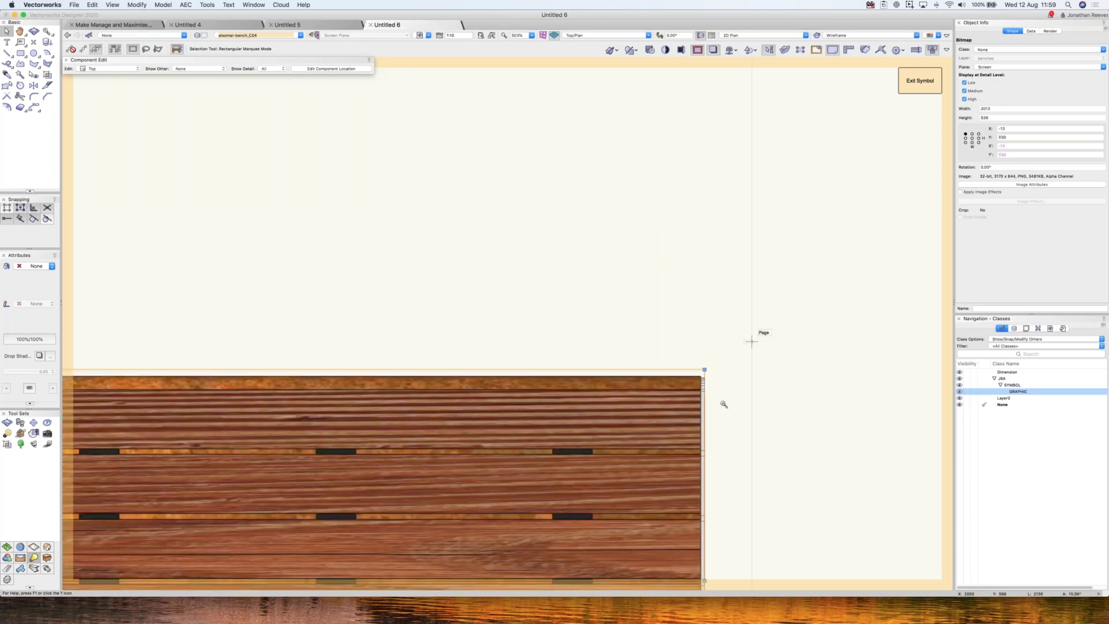
scroll(724, 405, up, 8)
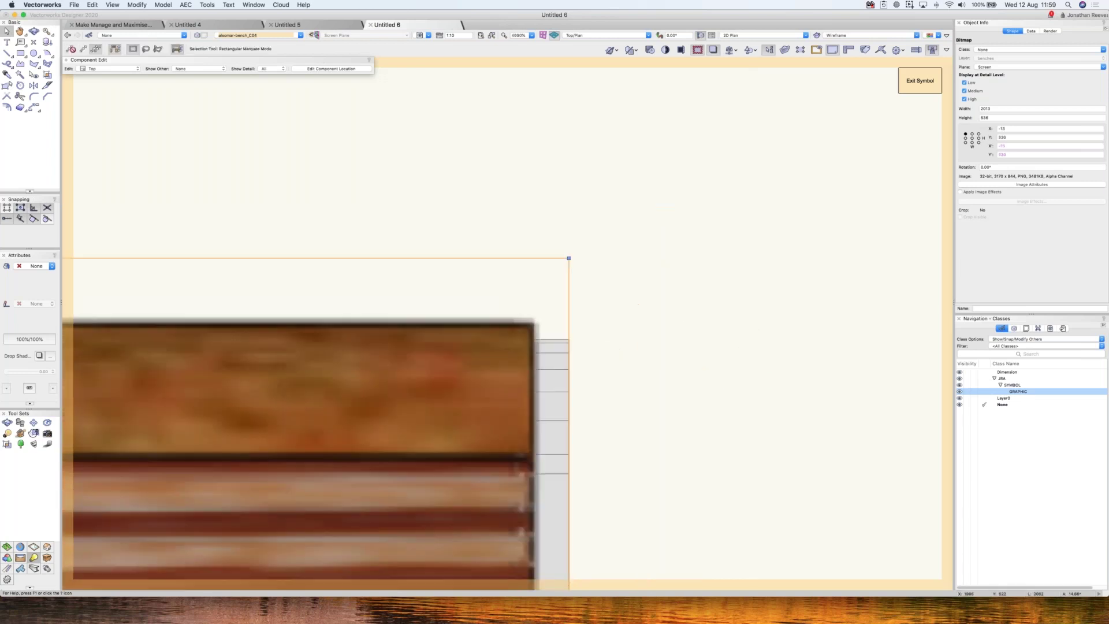
scroll(607, 275, down, 10)
- Duplicate the GRAPHIC class and rename the copy JRA-SYMBOL-RENDER COLOUR
right_click(1016, 392)
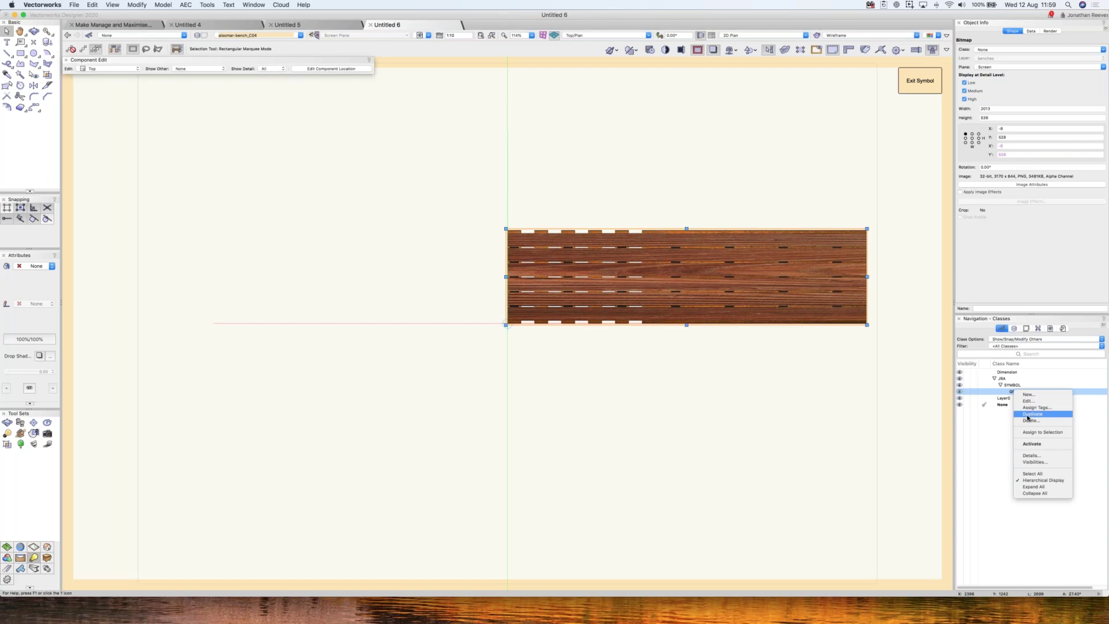
click(1030, 414)
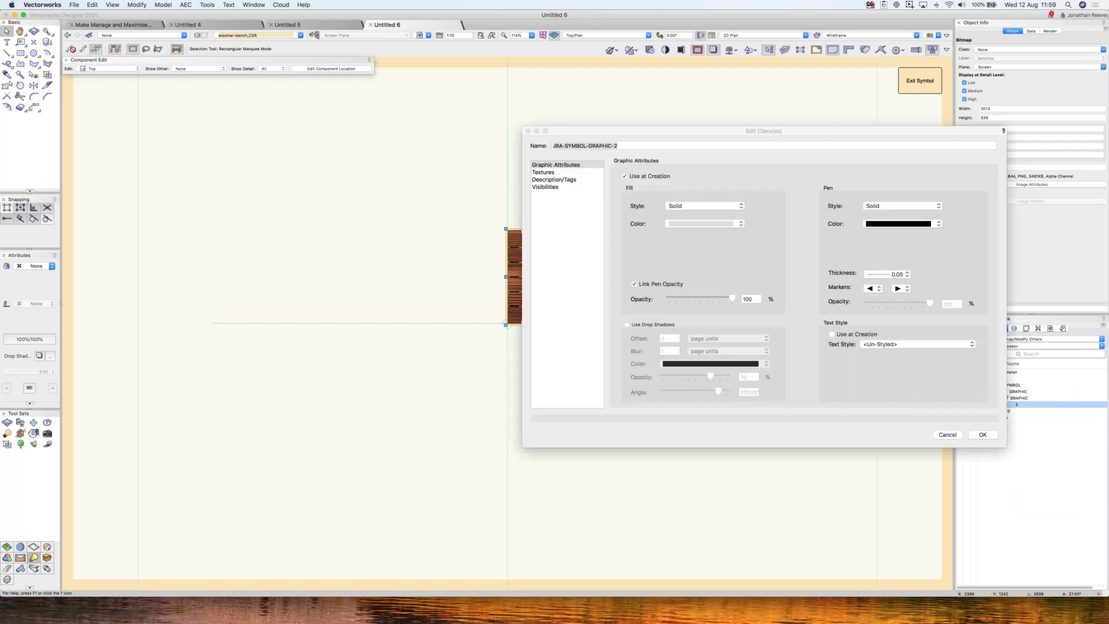
key(BackSpace)
key(BackSpace)
key(BackSpace)
key(BackSpace)
key(BackSpace)
key(BackSpace)
key(BackSpace)
key(BackSpace)
key(BackSpace)
text(RENDER COLOUR)
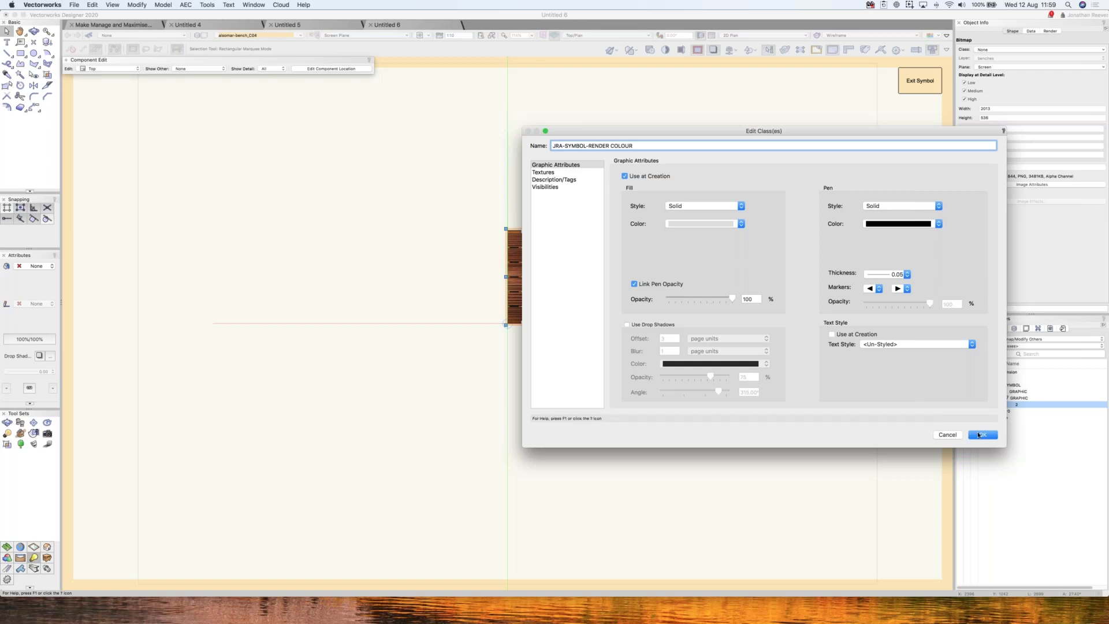
click(982, 435)
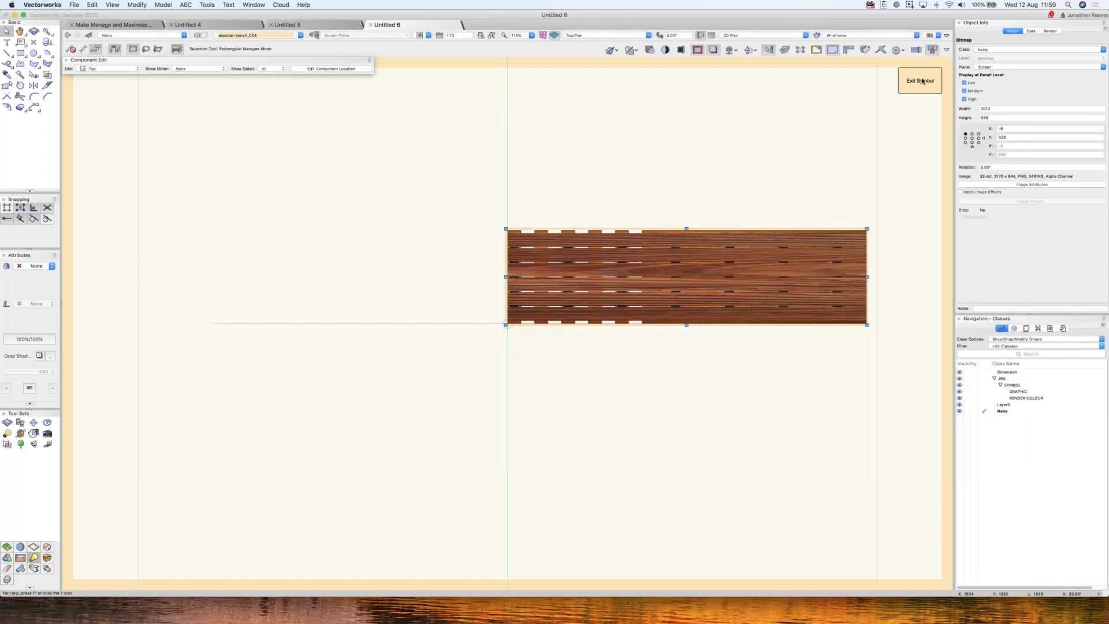
- Reopen the bench symbol and assign its wood bitmap to the RENDER COLOUR class
click(915, 102)
key(super+bracketright)
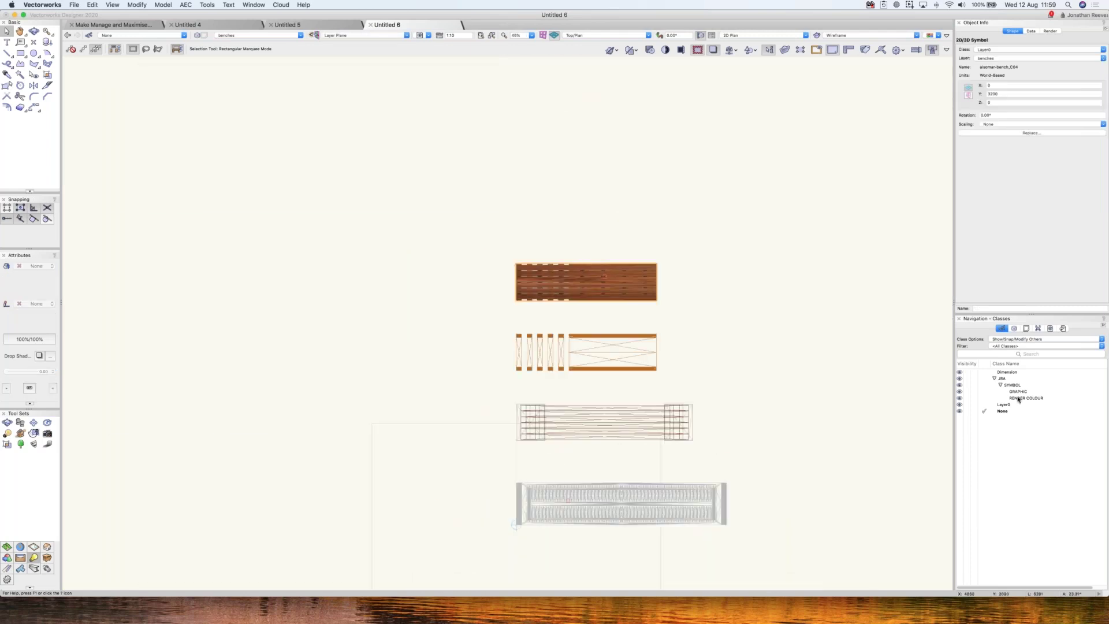
click(967, 399)
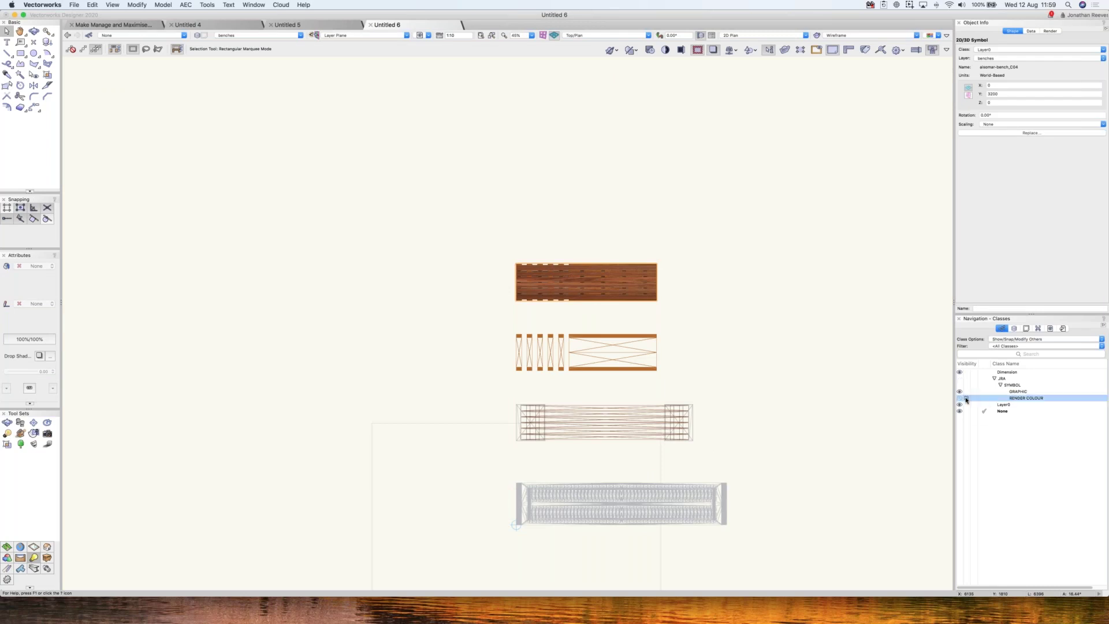
click(961, 398)
click(619, 226)
double_click(622, 281)
click(622, 282)
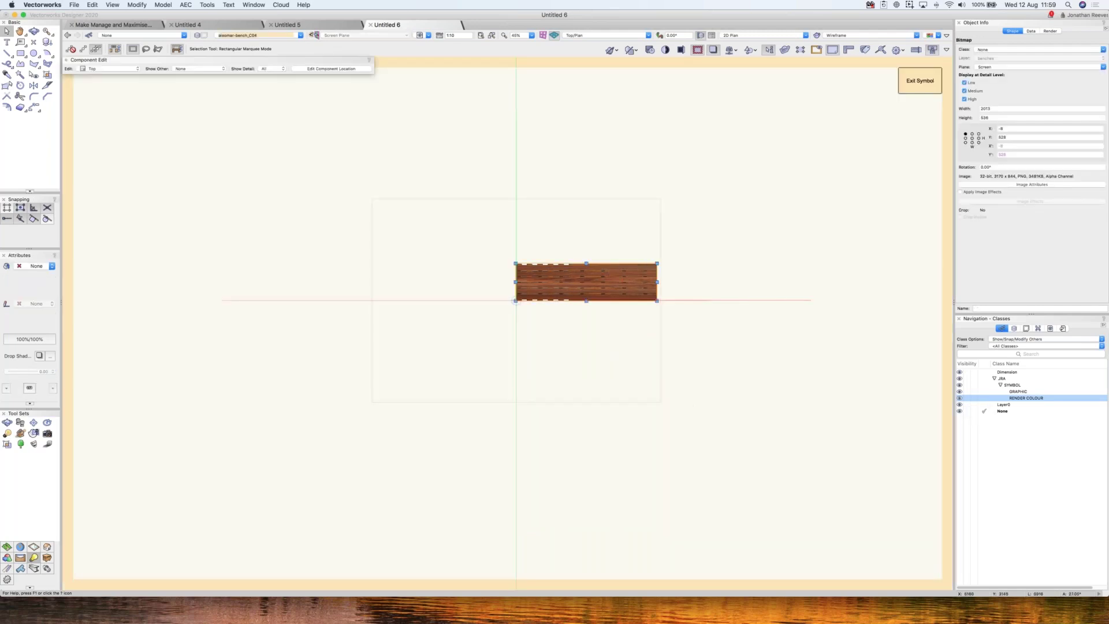
click(996, 51)
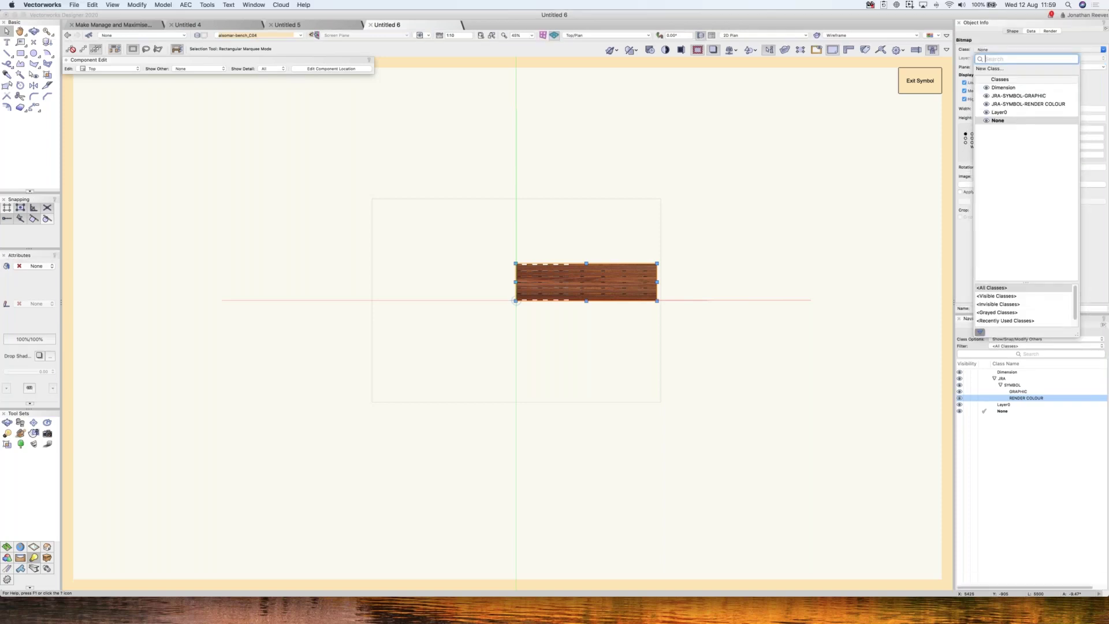
right_click(1024, 399)
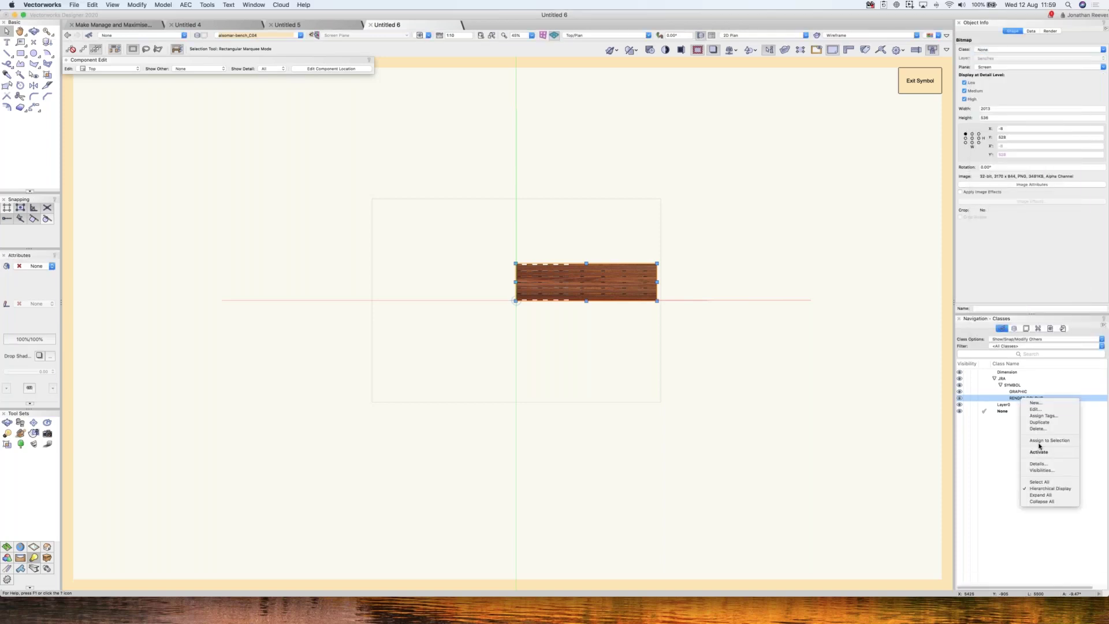
click(934, 383)
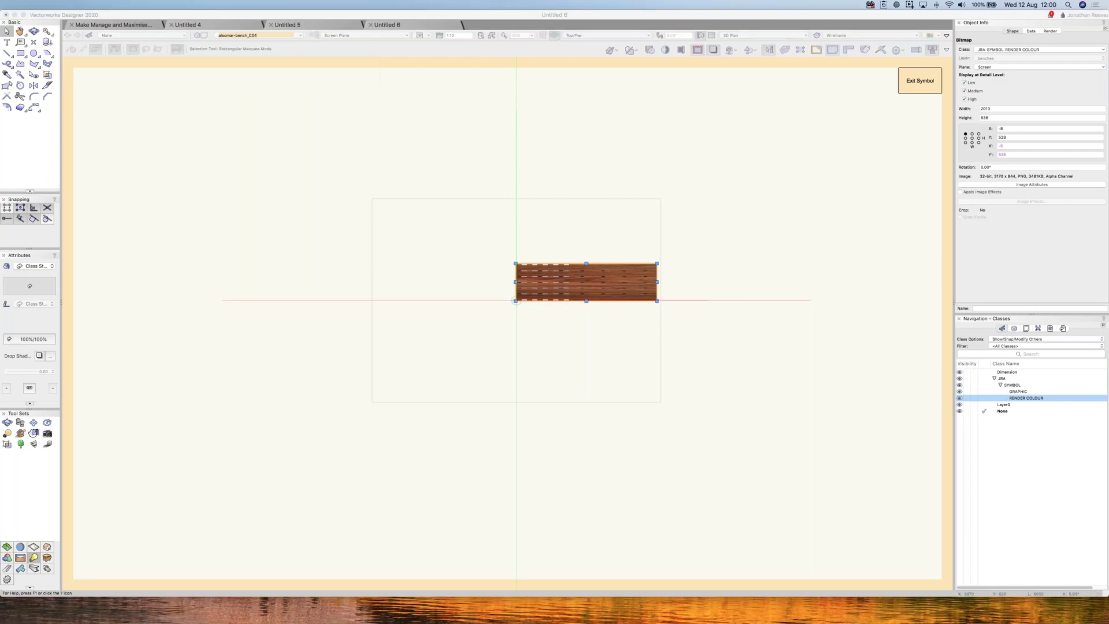
- Turn on Image Effects for the bench bitmap and drop saturation to minimum for greyscale
click(690, 234)
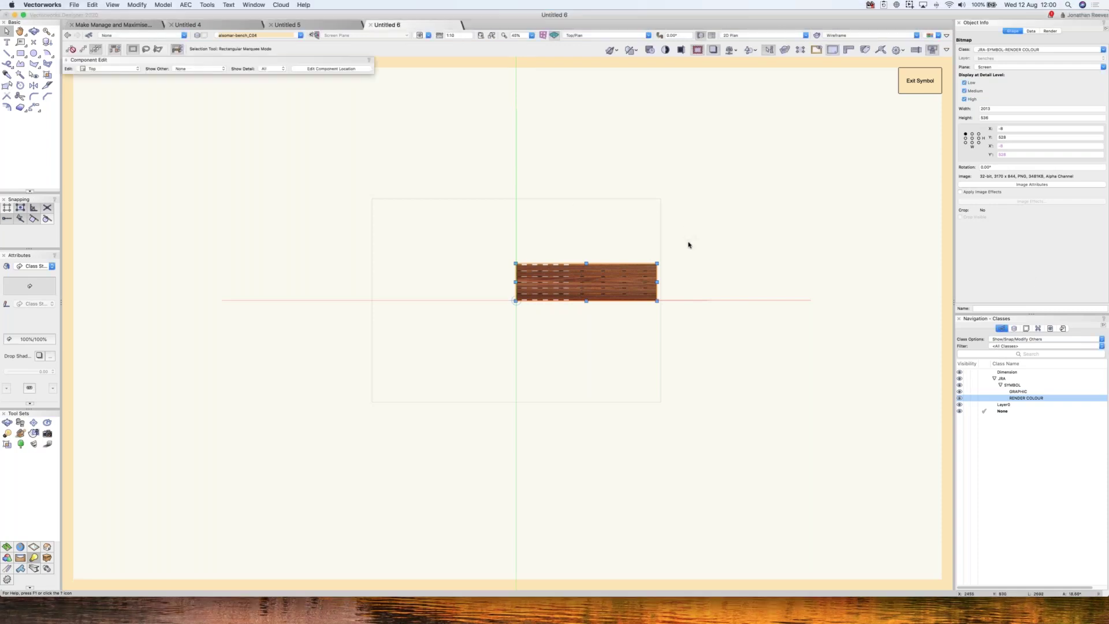
scroll(689, 245, up, 3)
drag(598, 226, 446, 253)
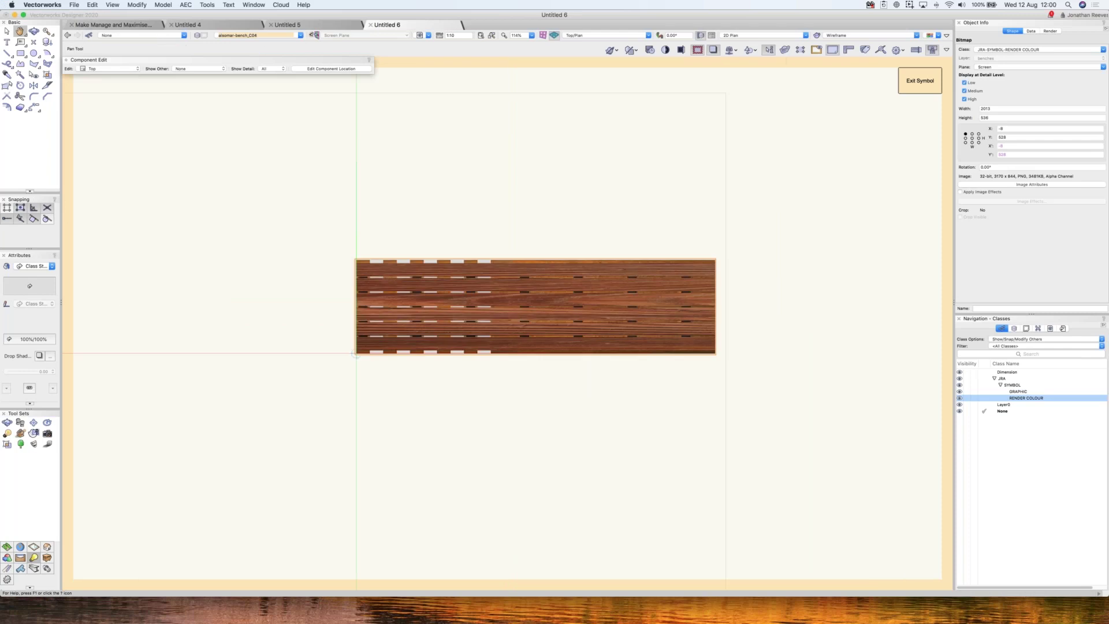
key(x)
scroll(556, 293, up, 1)
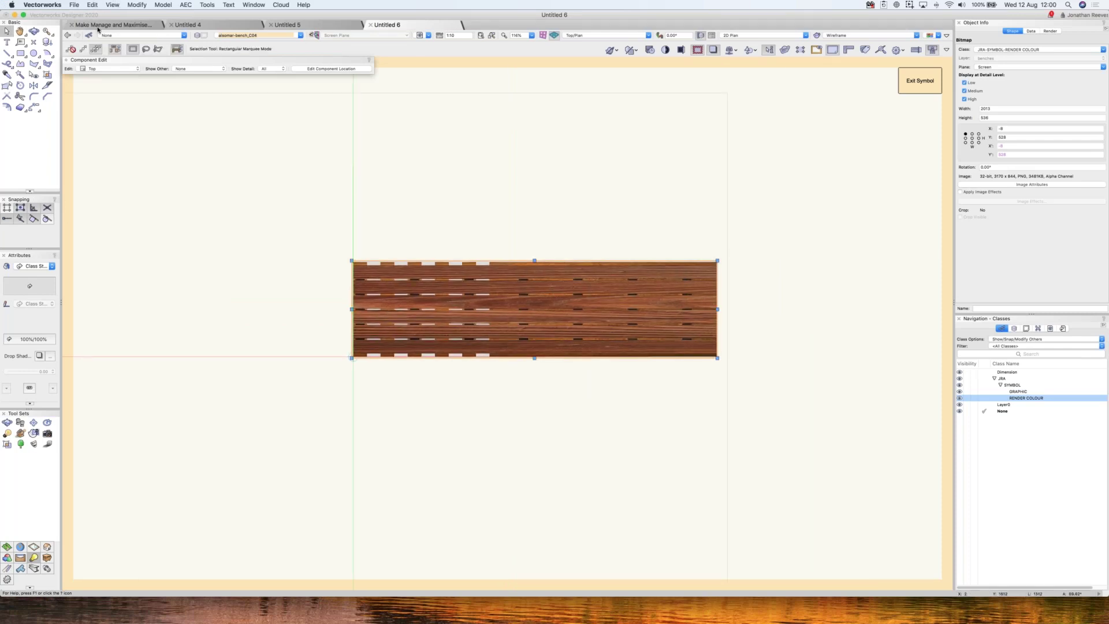
click(93, 5)
click(98, 26)
click(92, 4)
click(99, 48)
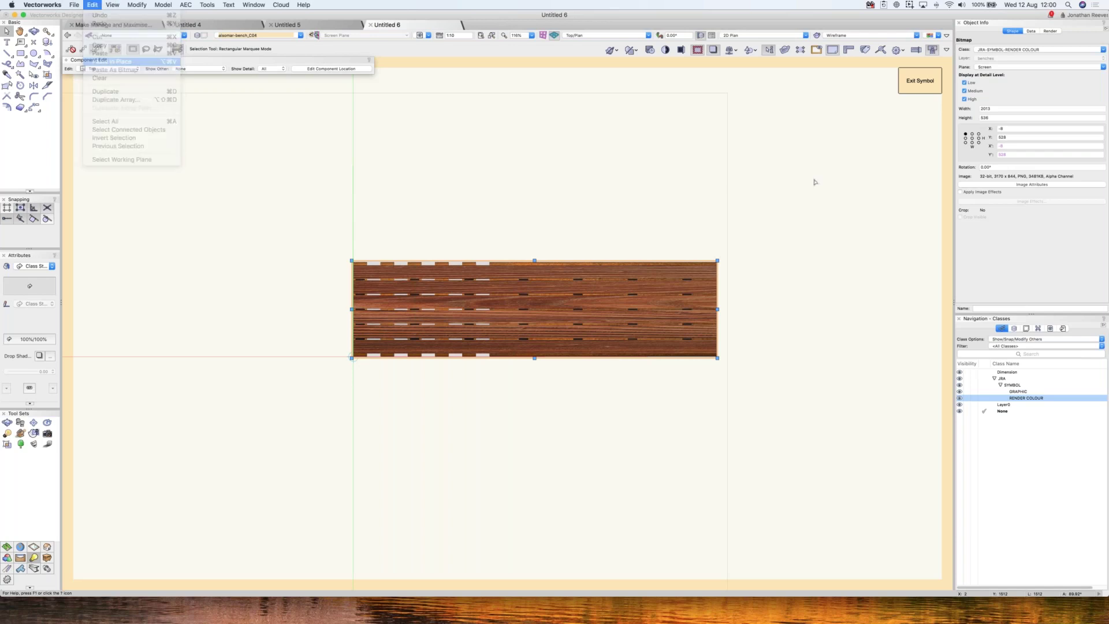
click(961, 193)
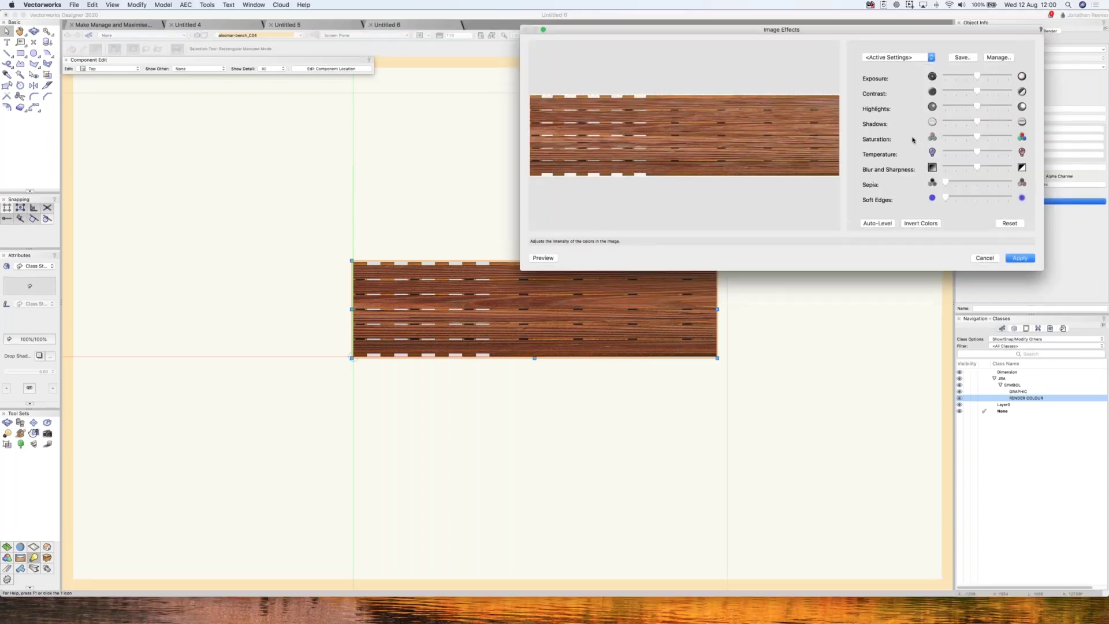
drag(977, 137, 946, 137)
click(1019, 258)
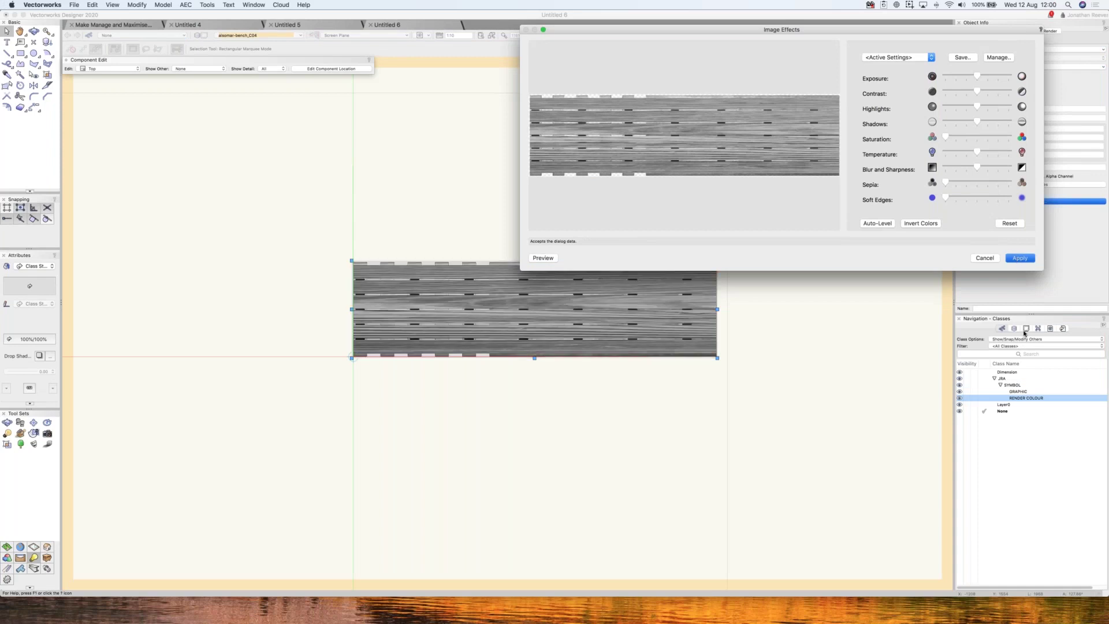
- Duplicate the RENDER COLOUR class and begin renaming it to RENDER GREY
right_click(1019, 398)
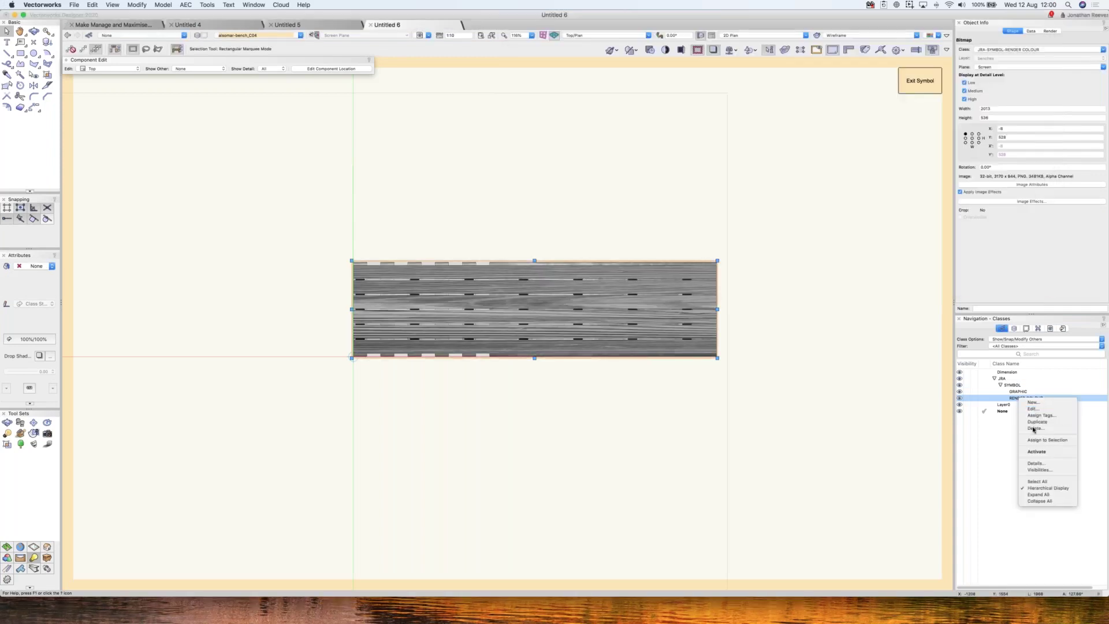
click(1029, 409)
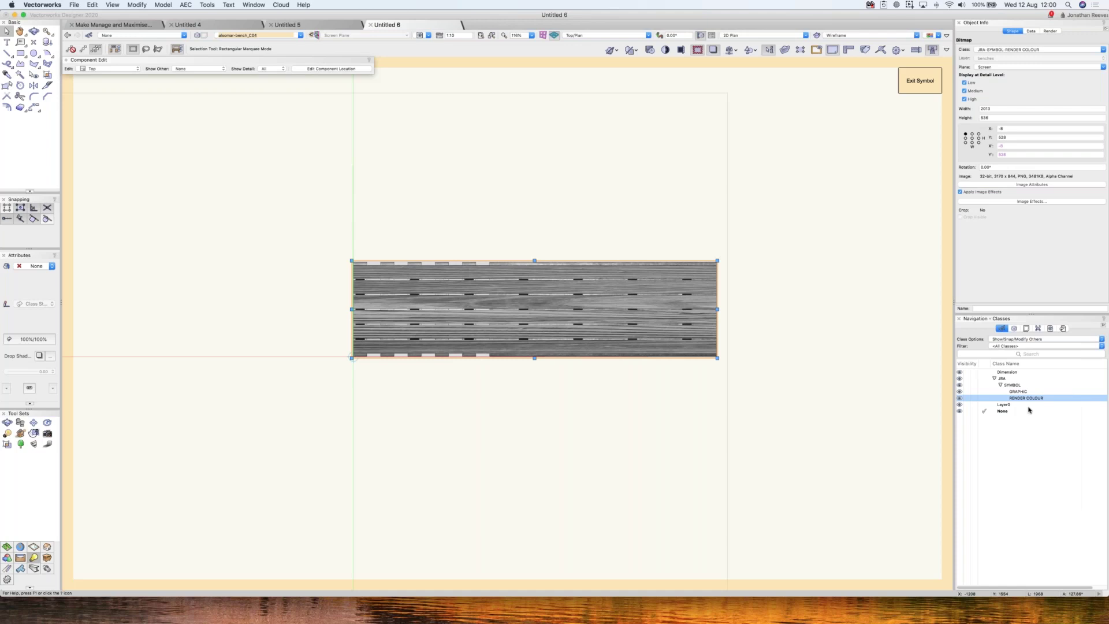
right_click(1029, 409)
click(1040, 422)
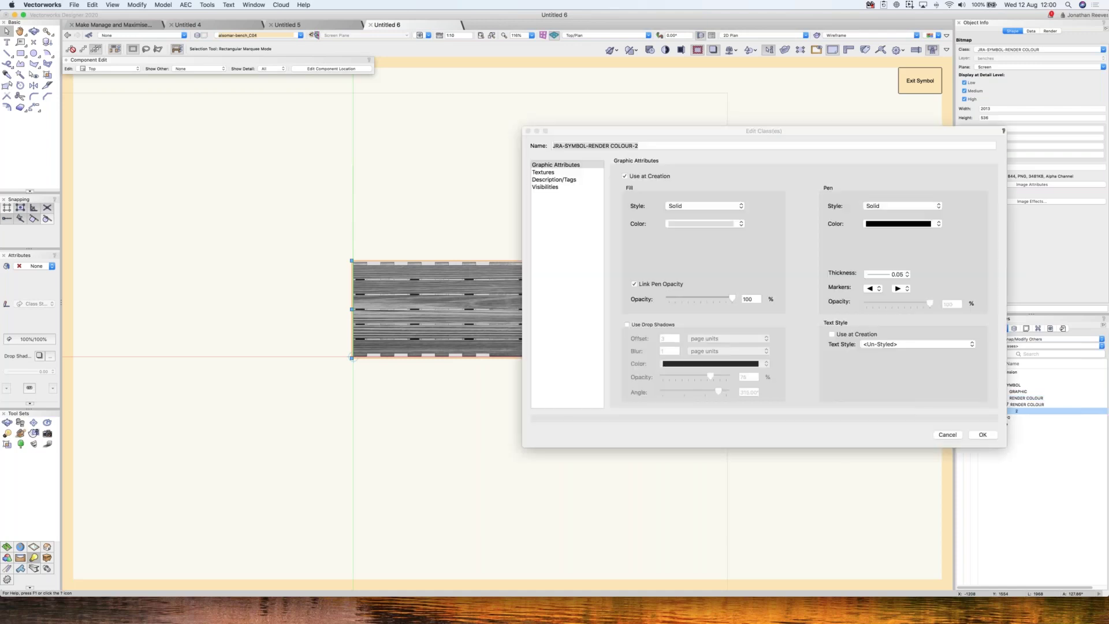
drag(611, 147, 662, 149)
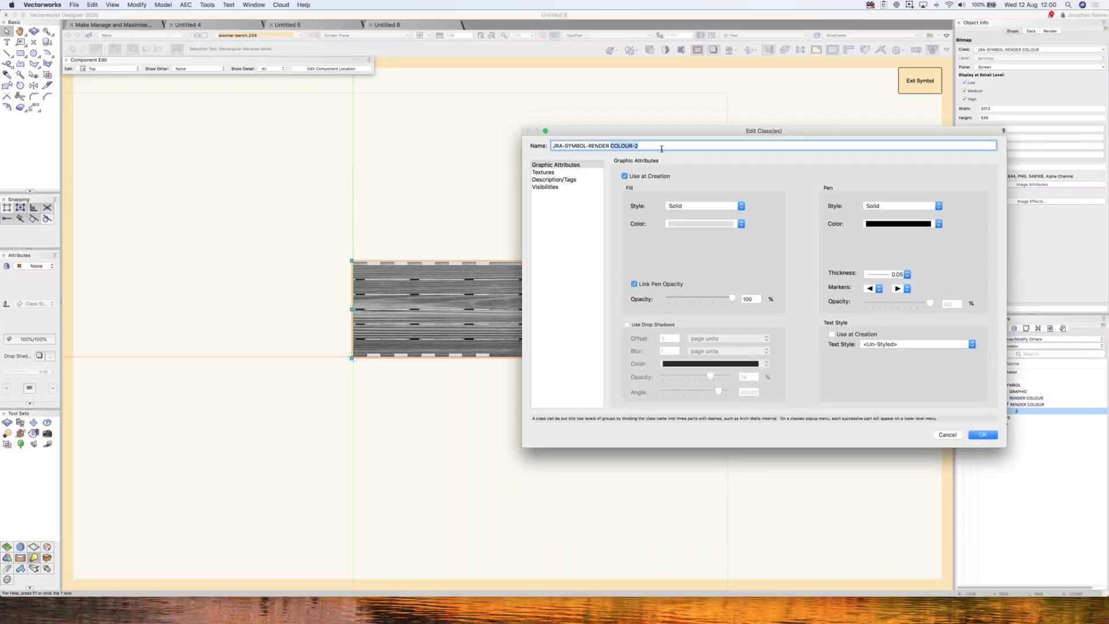
text(GRE)
- Confirm the RENDER GREY class, put the greyscale bitmap on it, and exit the symbol
click(982, 434)
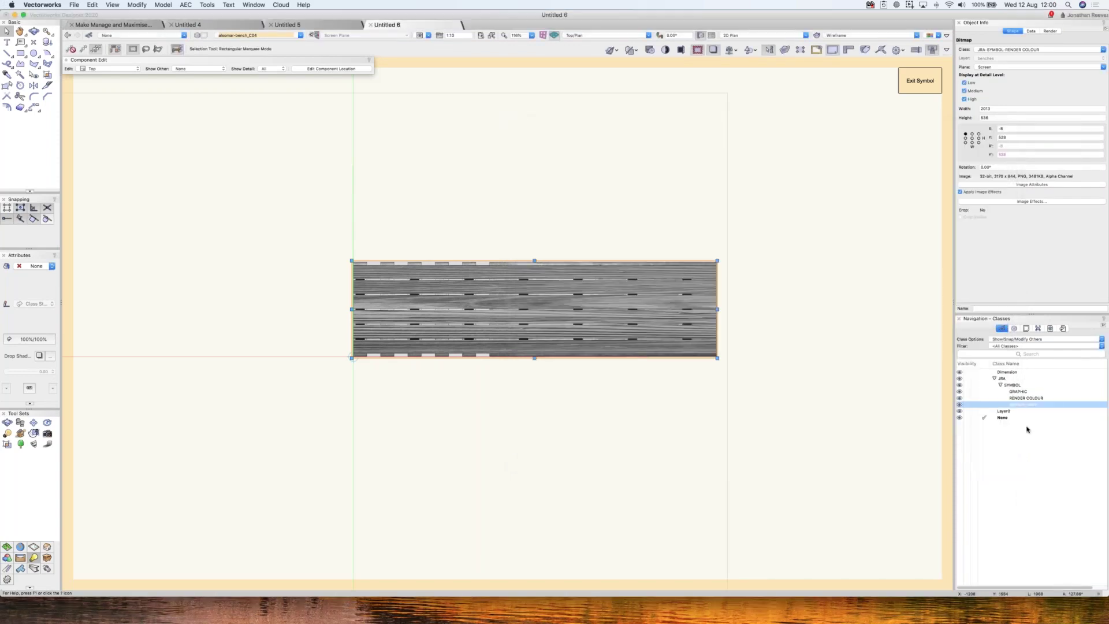
right_click(1021, 405)
click(1032, 447)
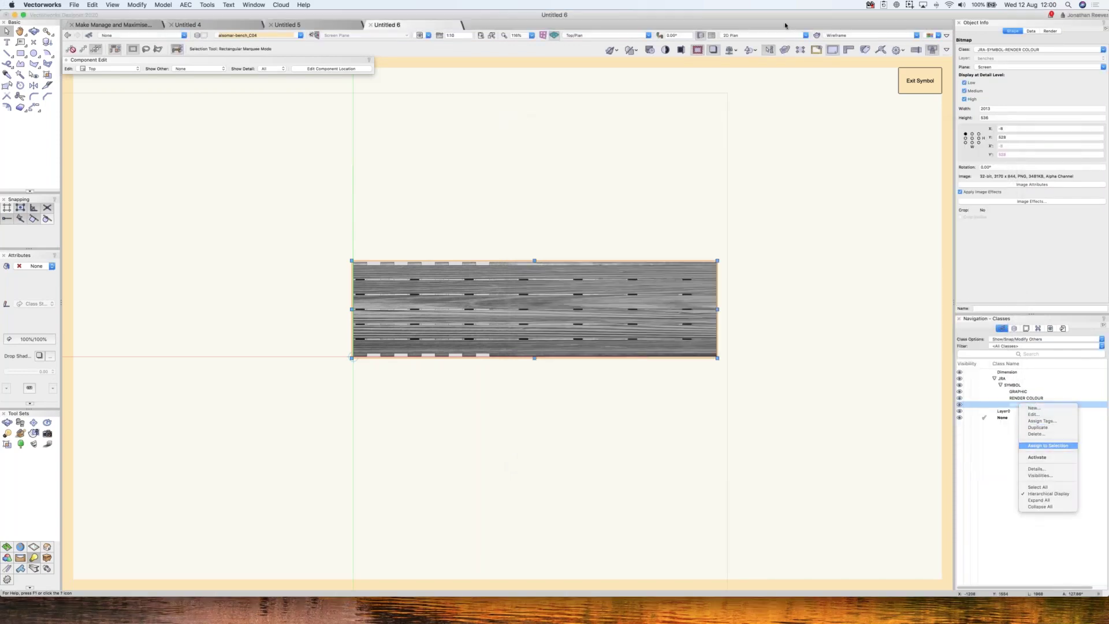
click(921, 83)
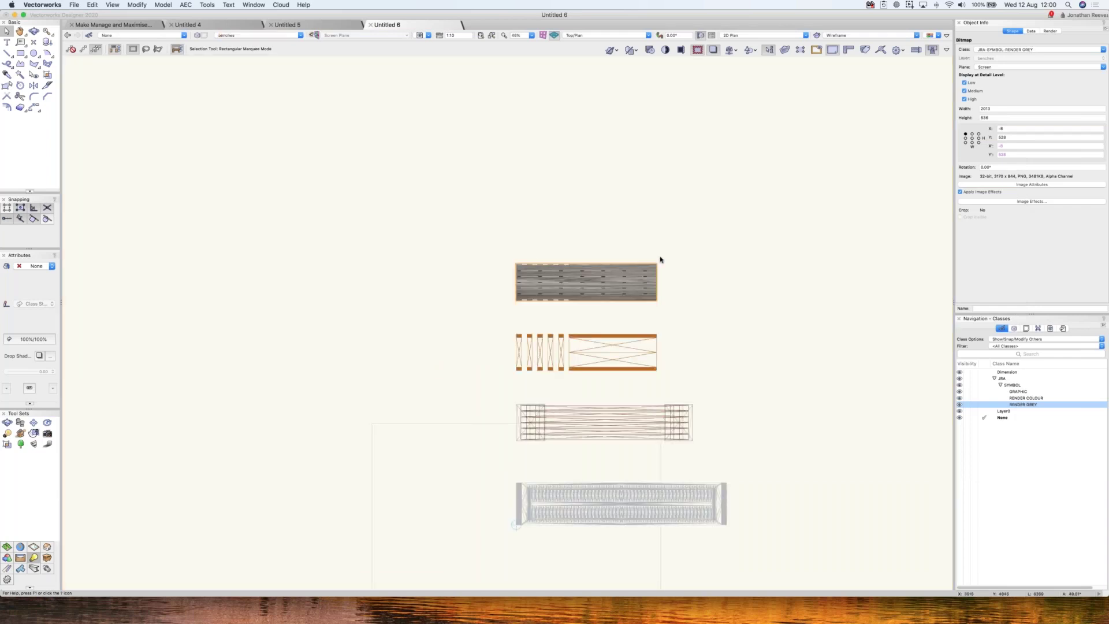
- Zoom to the top bench and hide the RENDER GREY and RENDER COLOUR classes
key(super+4)
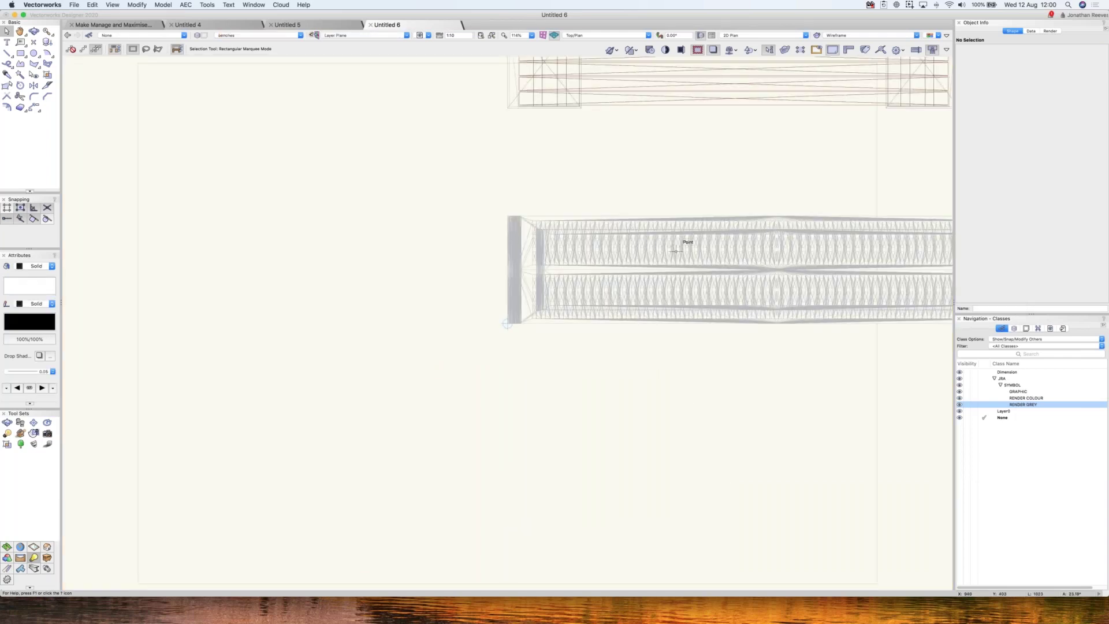
key(super+6)
scroll(485, 119, up, 3)
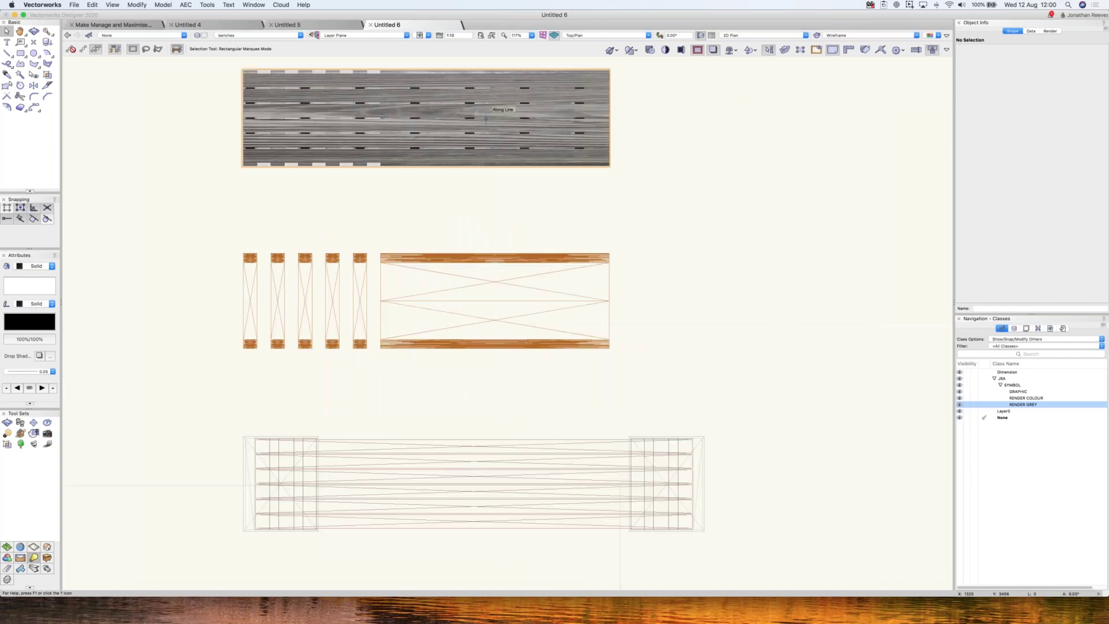
click(486, 119)
key(super+6)
click(967, 405)
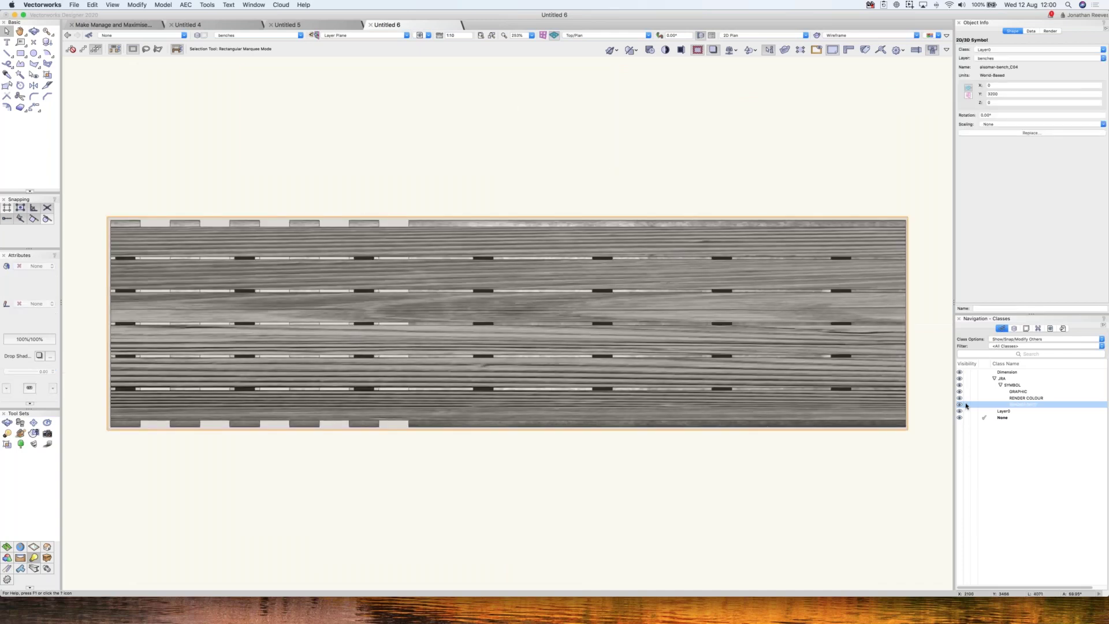
click(967, 405)
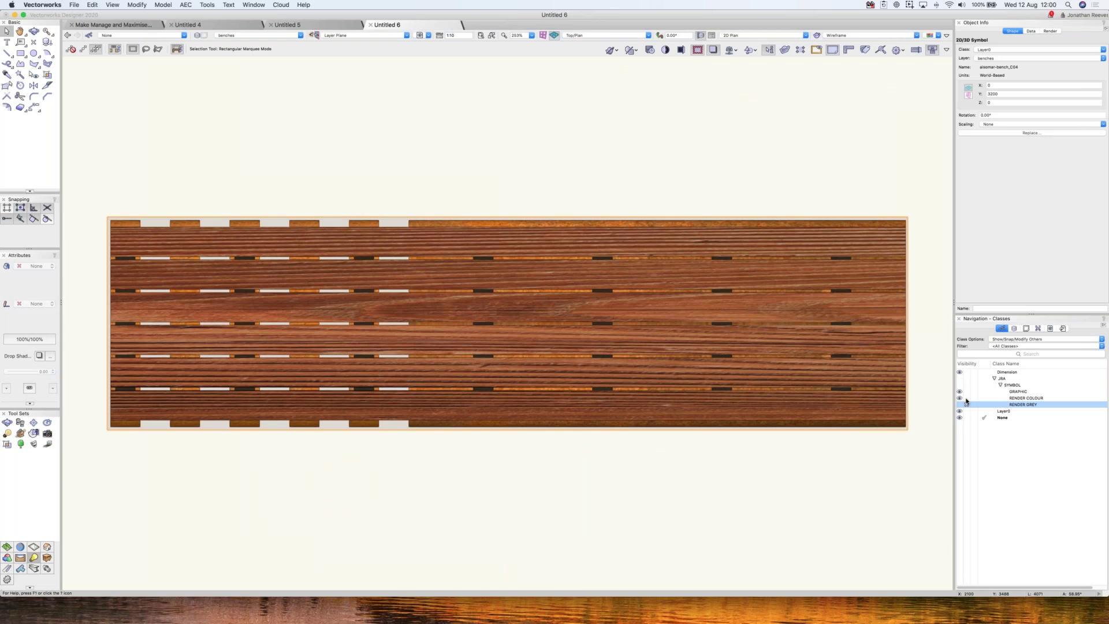
click(966, 399)
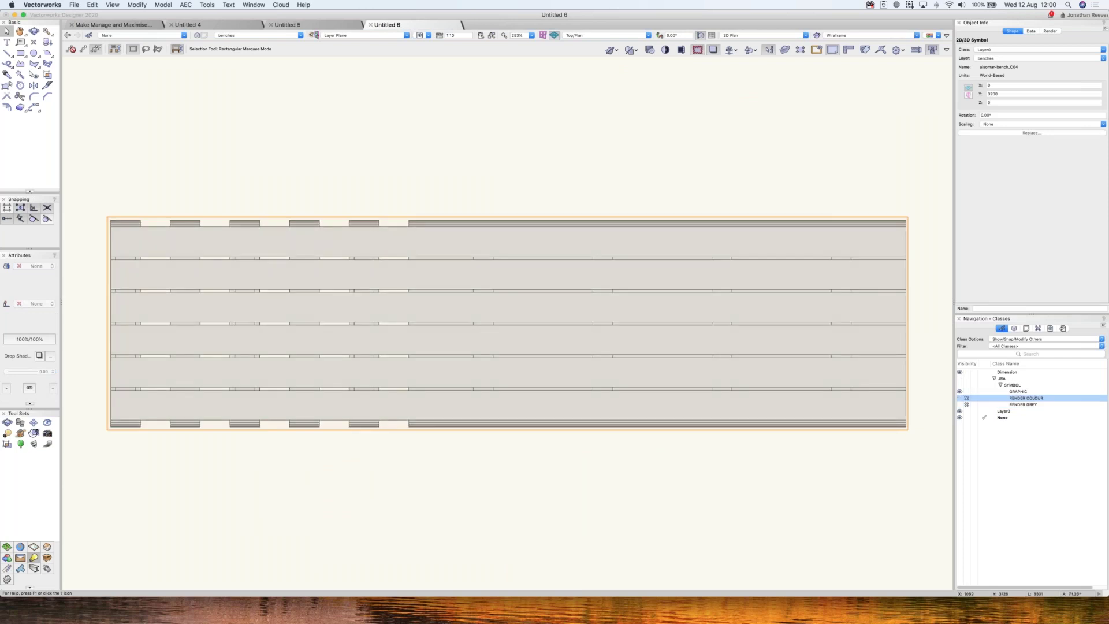
- Fly over the bench in 3D, return to Top/Plan, and open the Resource Manager
key(shift+c)
drag(521, 343, 604, 198)
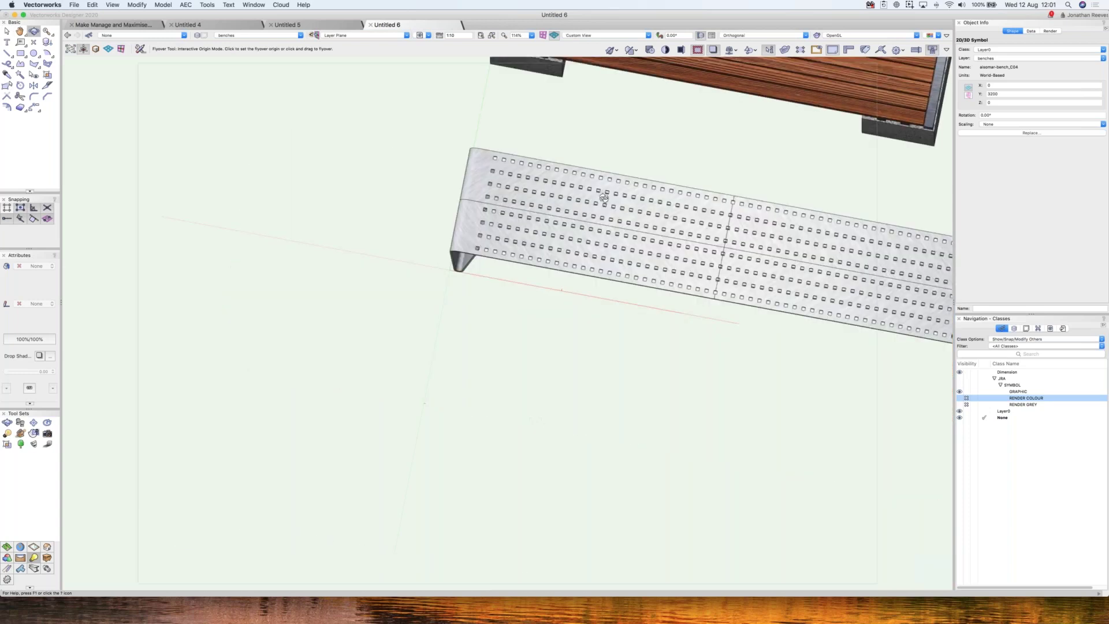
key(super+5)
key(x)
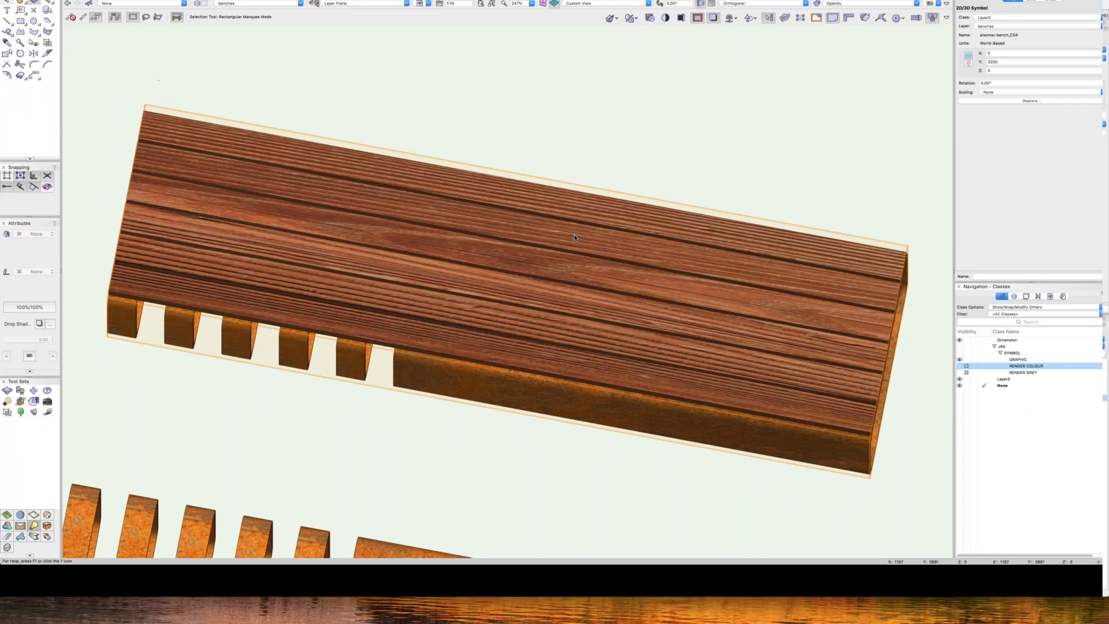
key(super+r)
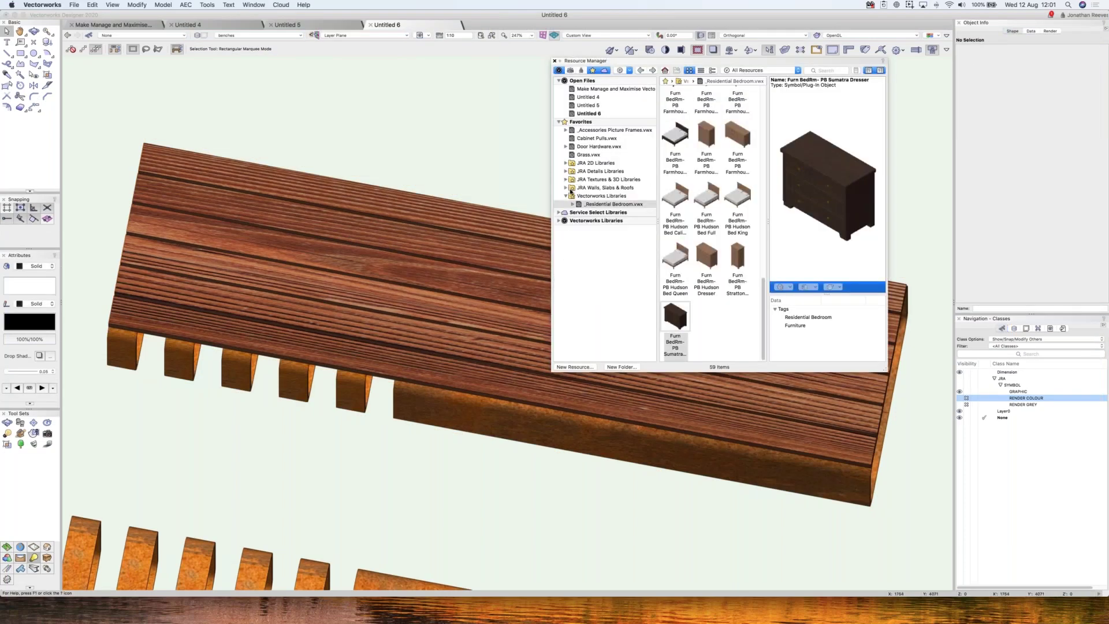
- Browse the 09 JRA Benches and 10 JRA Chairs 2 libraries, then open 10 JRA Storage.vwx
click(565, 182)
click(603, 197)
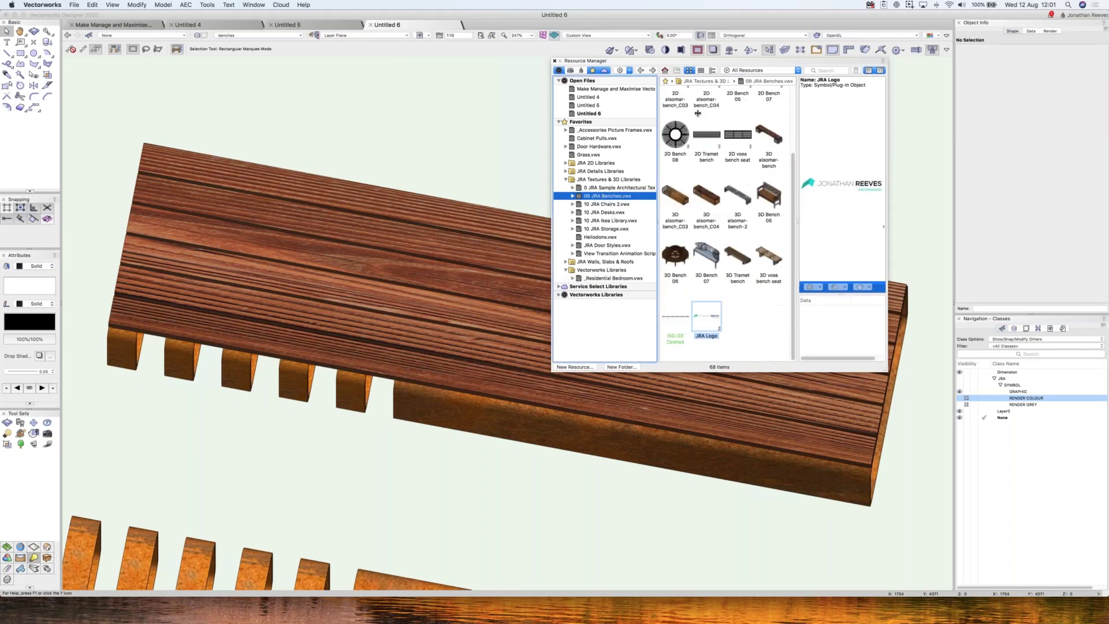
scroll(716, 185, up, 3)
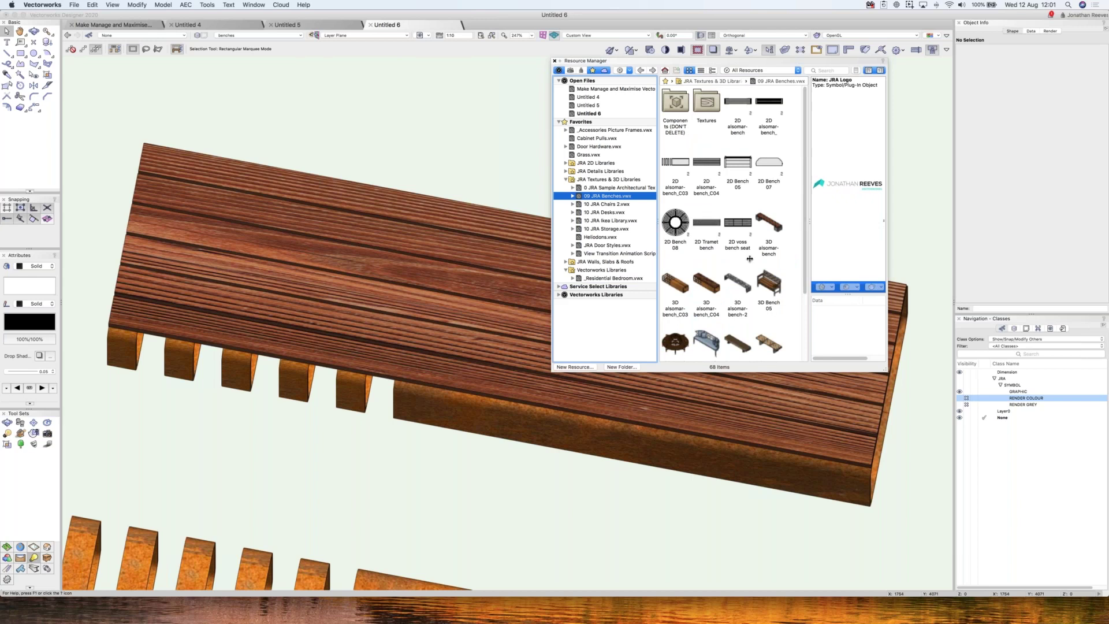
scroll(750, 258, down, 3)
click(606, 205)
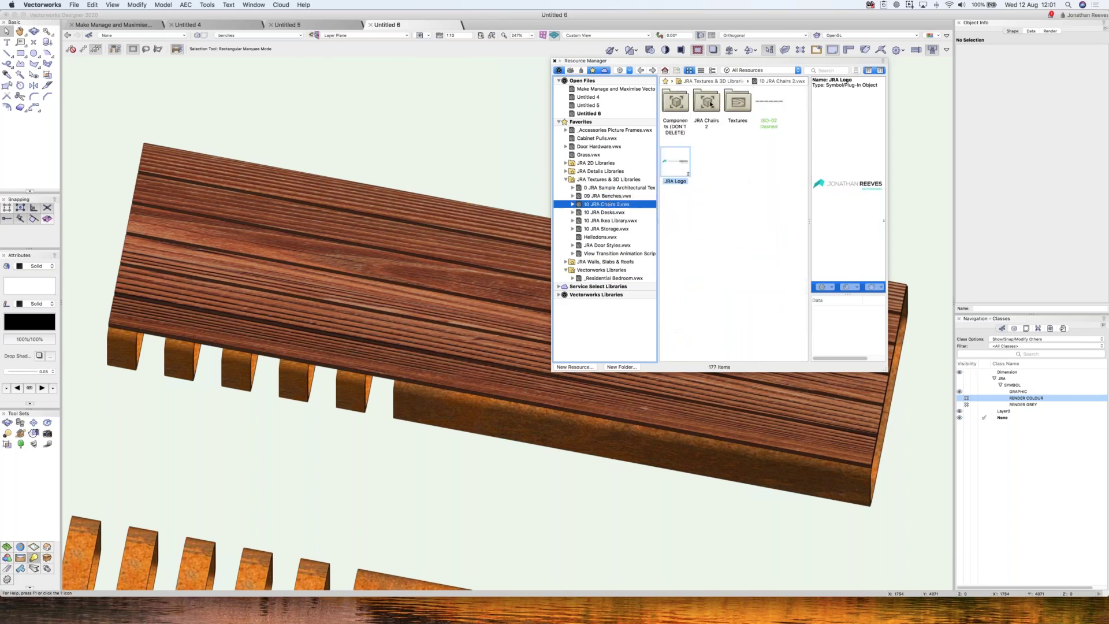
double_click(707, 105)
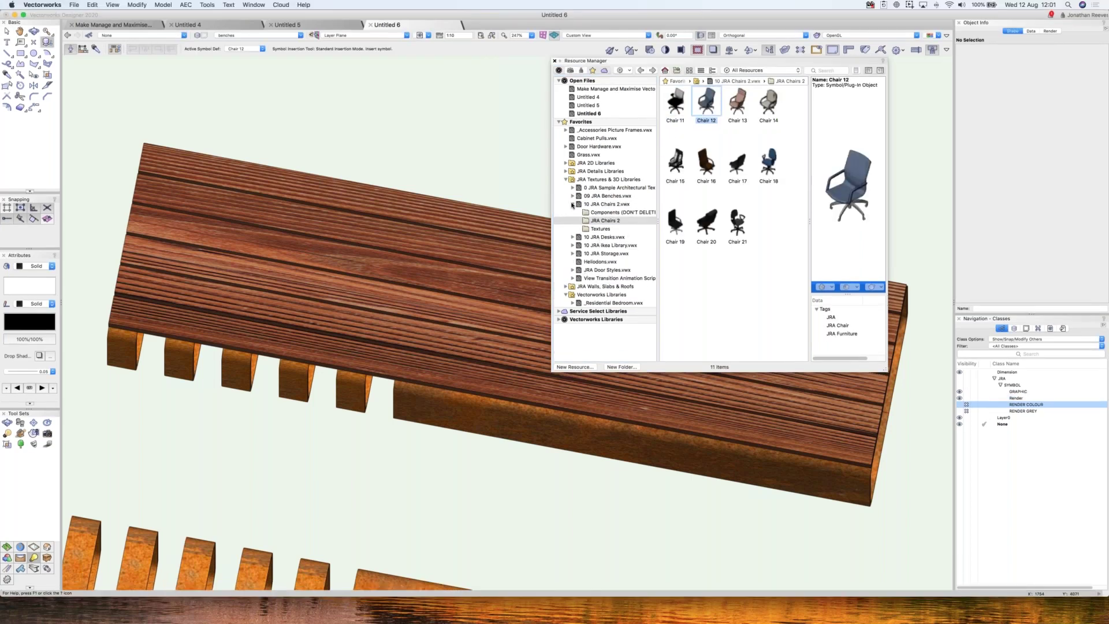
click(572, 205)
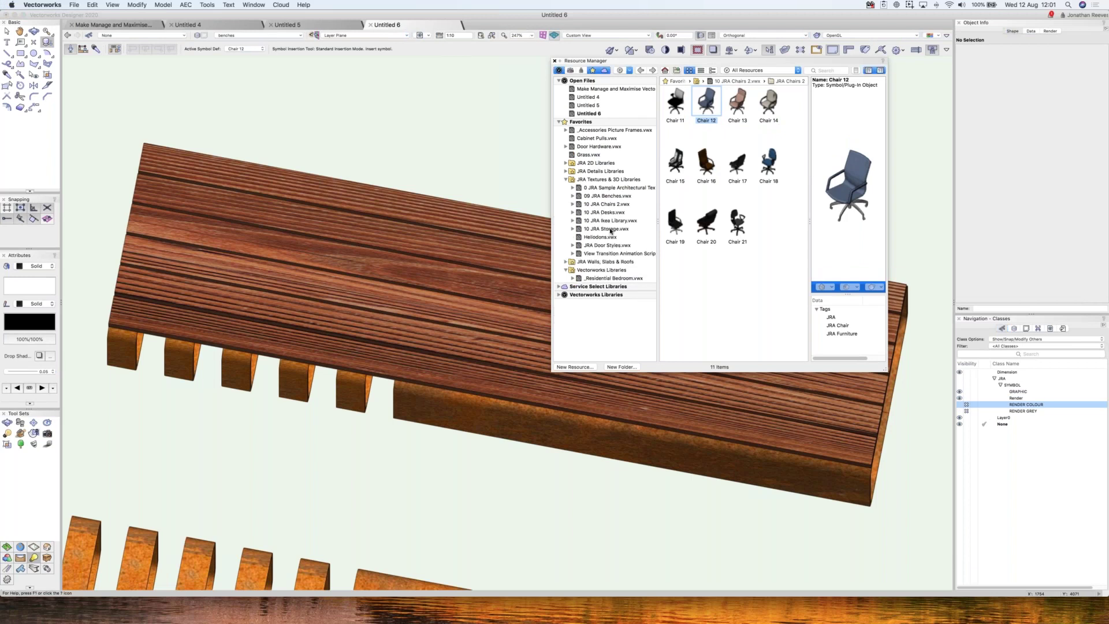
click(612, 230)
right_click(613, 236)
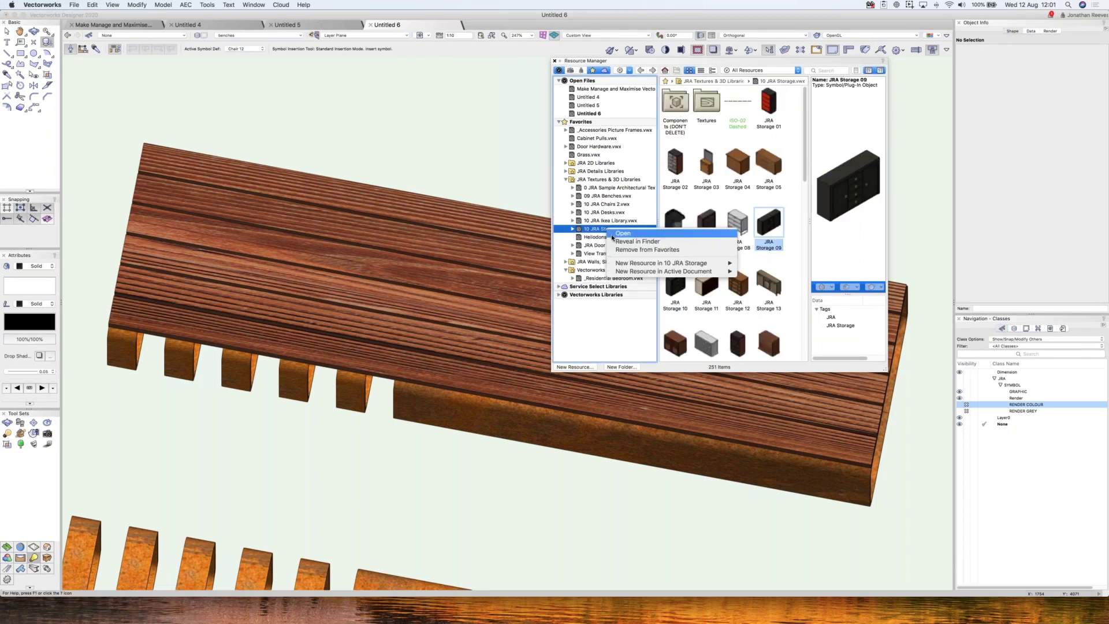
click(612, 235)
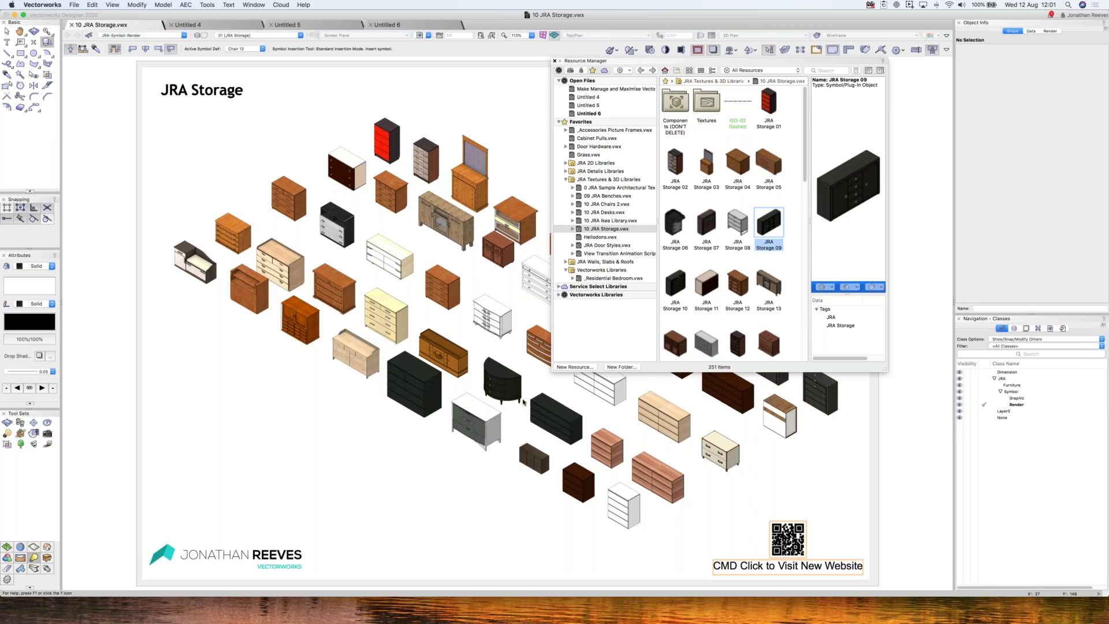
- Close the Resource Manager and show the Storage & Drawers design layer in Top/Plan
click(555, 61)
click(1015, 329)
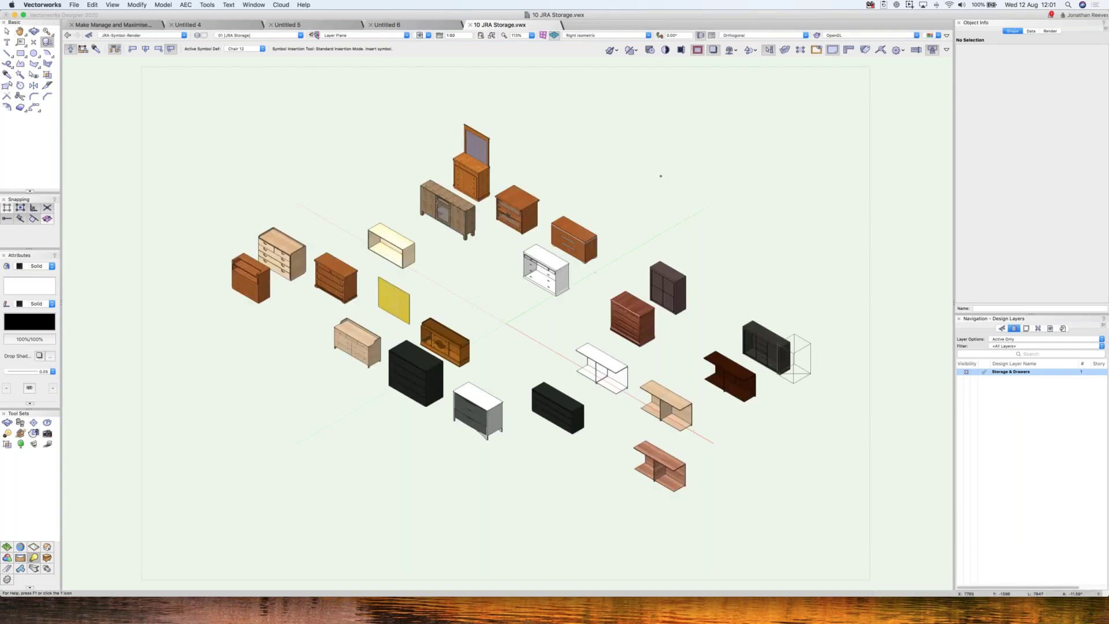
key(F5)
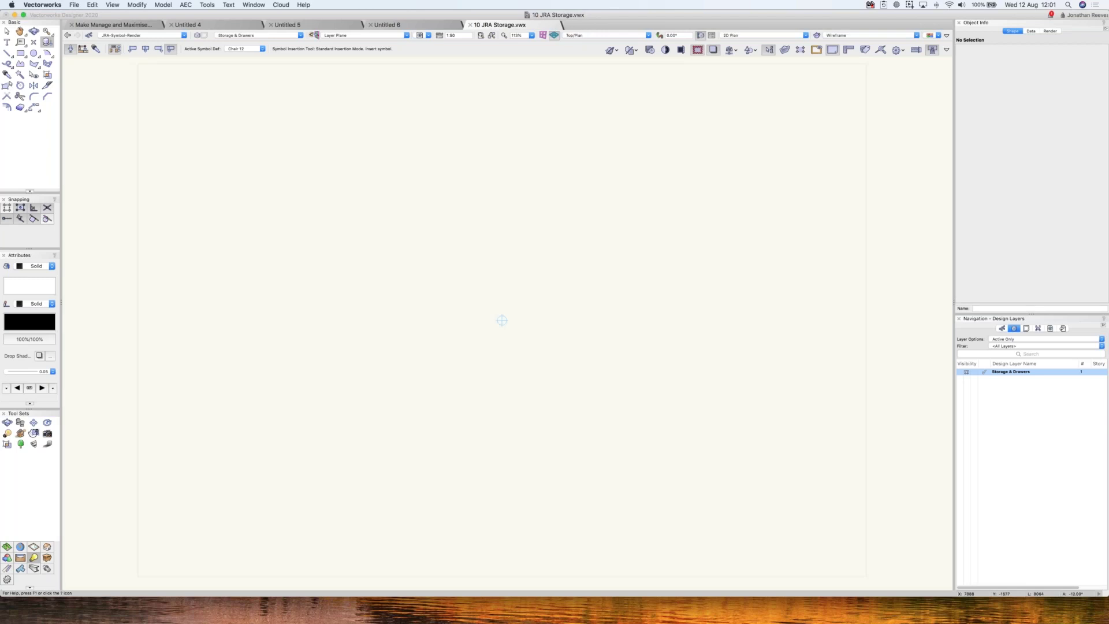
key(x)
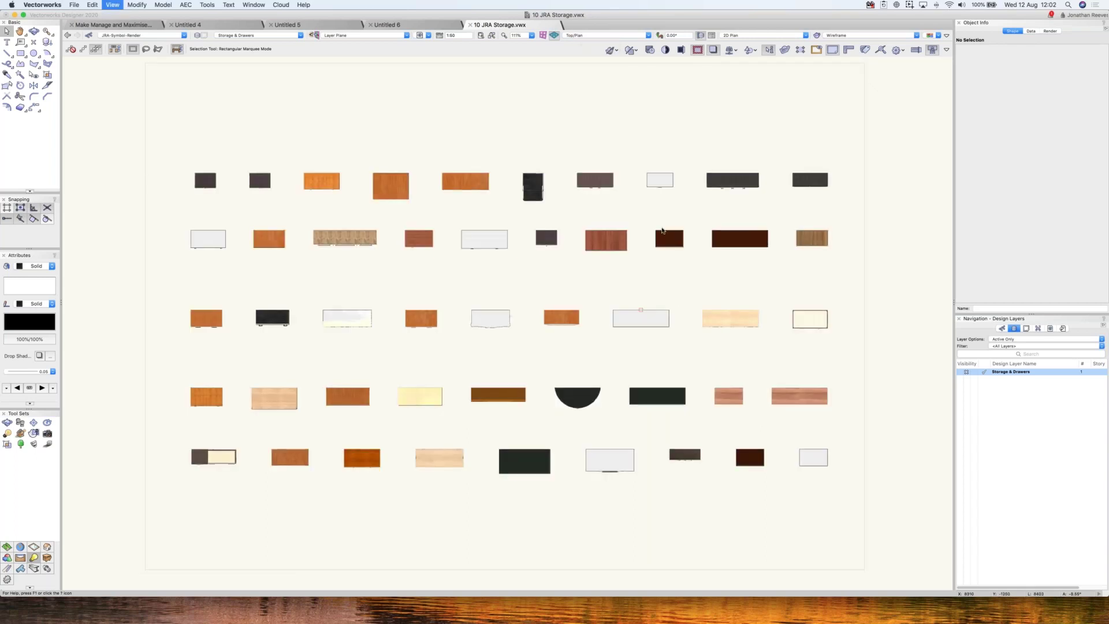
- Toggle the Render class off and on to compare the storage symbols with and without textures
click(607, 35)
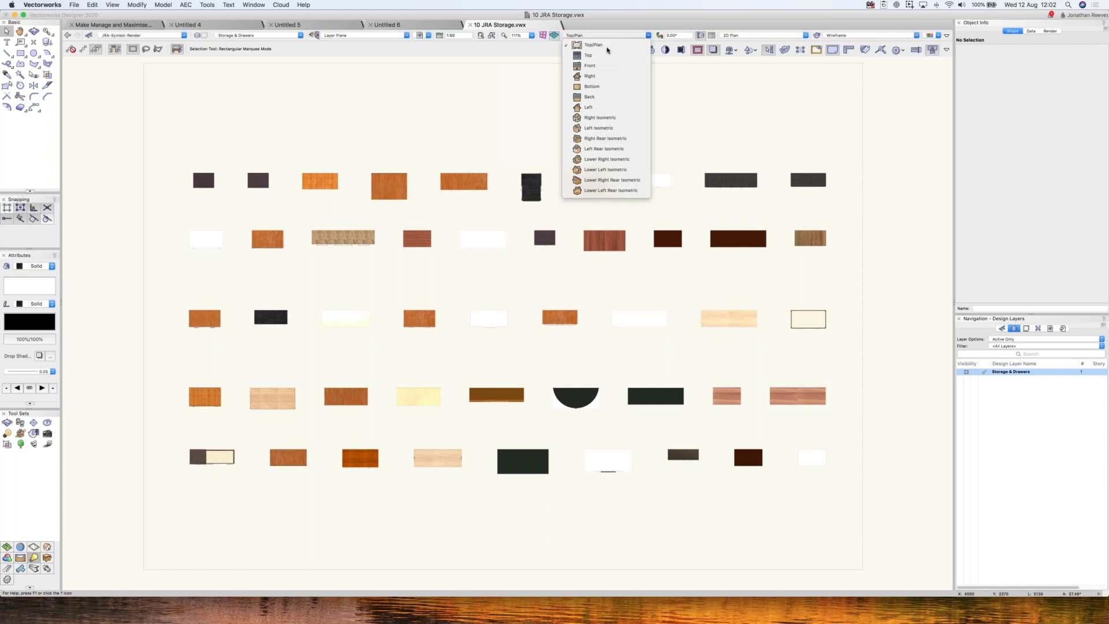
click(748, 191)
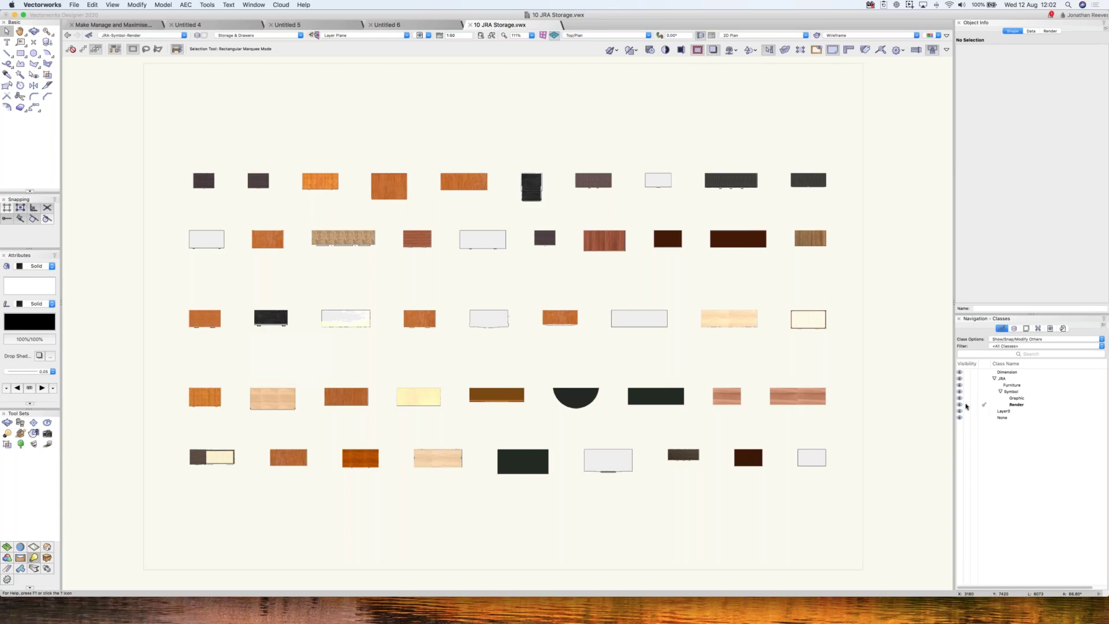
click(983, 399)
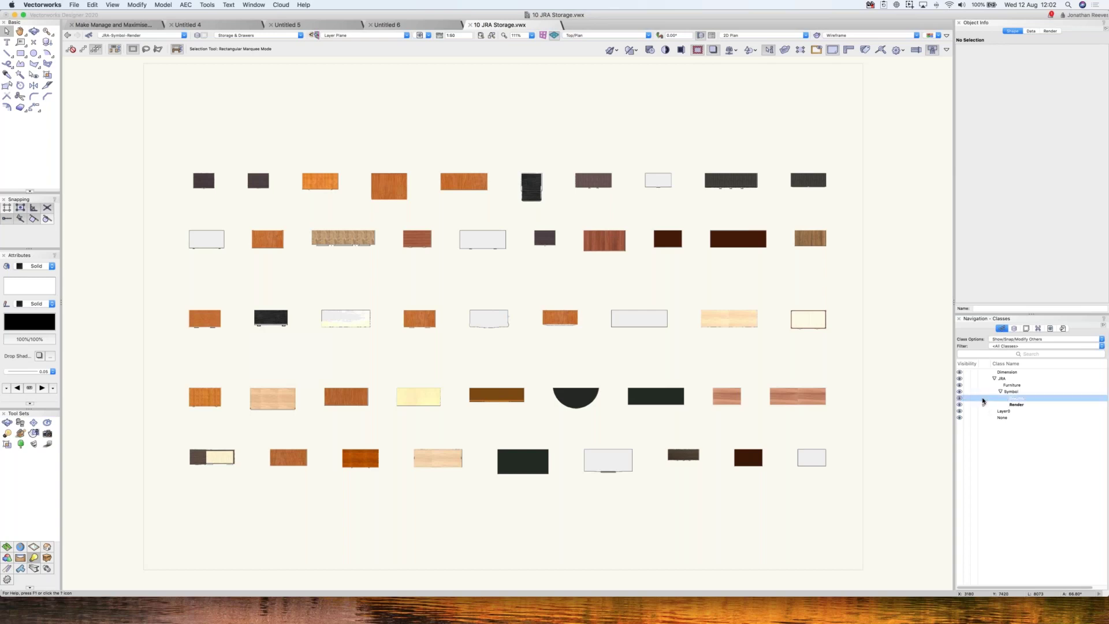
click(967, 405)
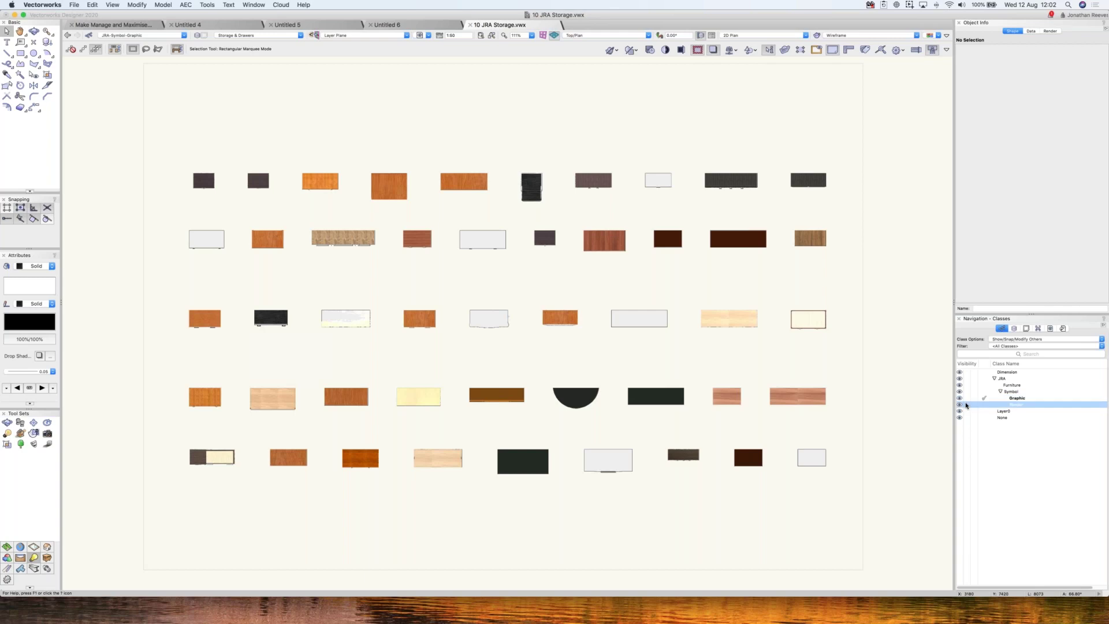
click(966, 405)
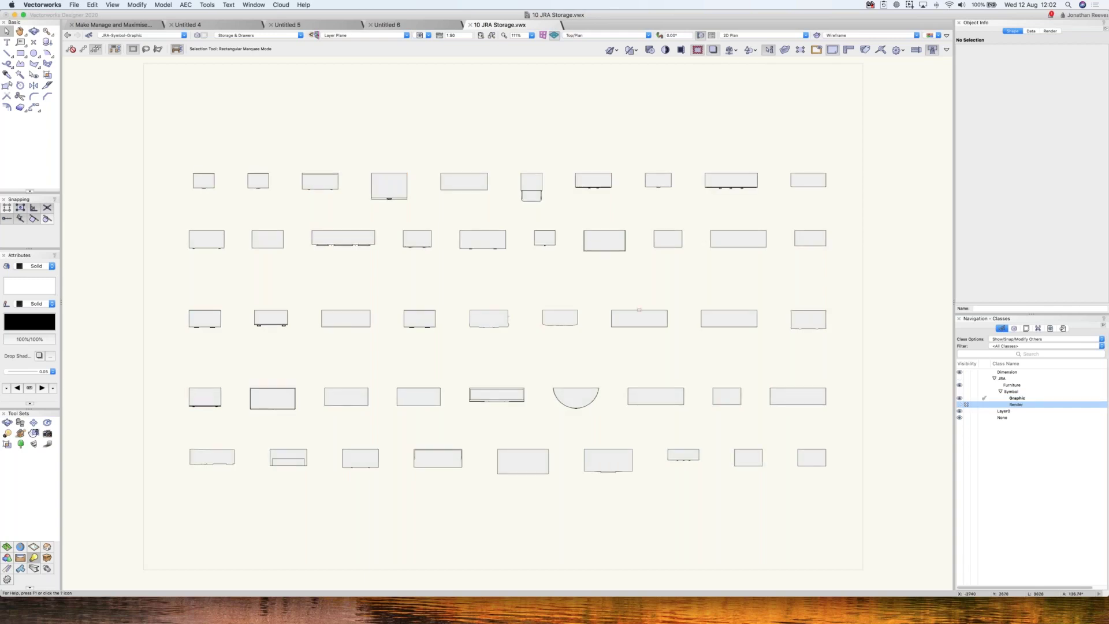
click(961, 405)
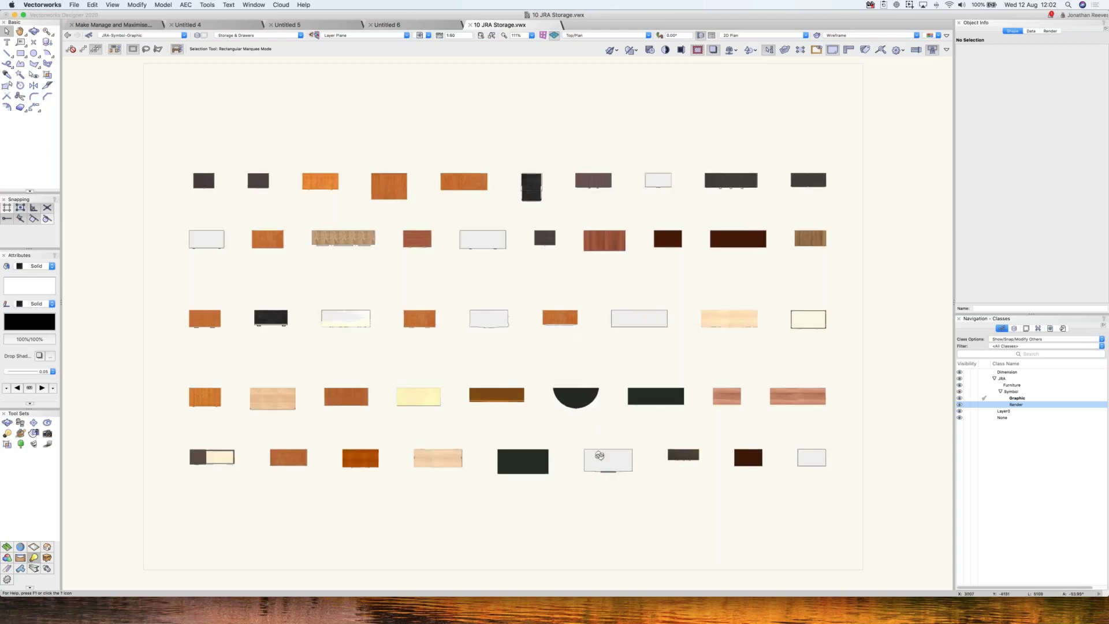
- Orbit the storage units in 3D, return to Top/Plan with Render hidden, and open the Resource Manager
super+middle_drag(599, 456, 522, 323)
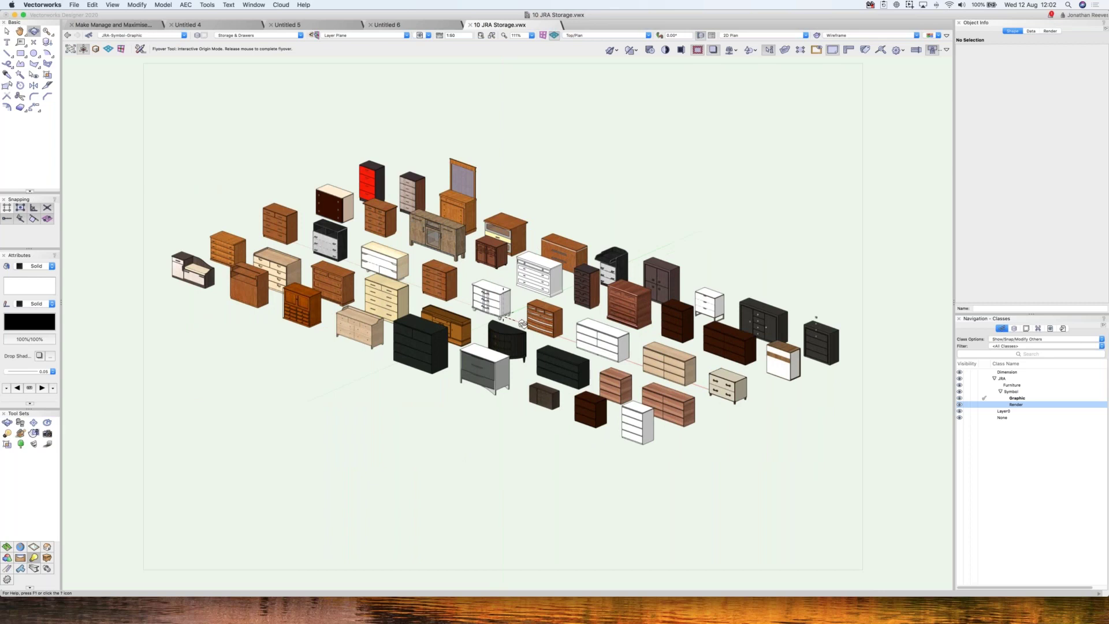
super+middle_drag(522, 323, 527, 325)
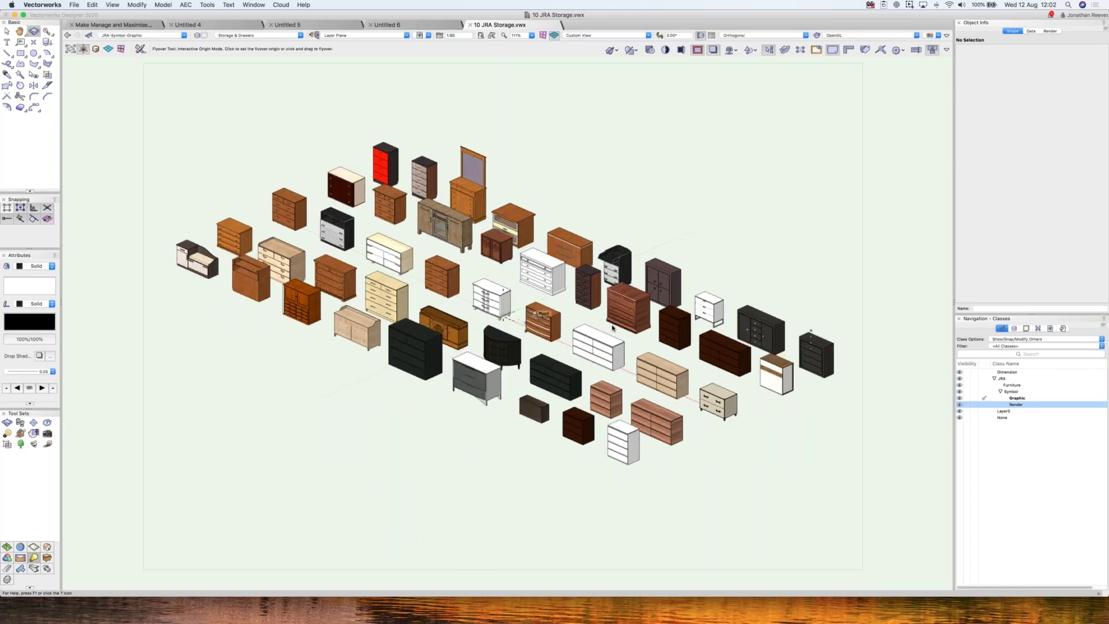
key(super+shift+r)
click(966, 405)
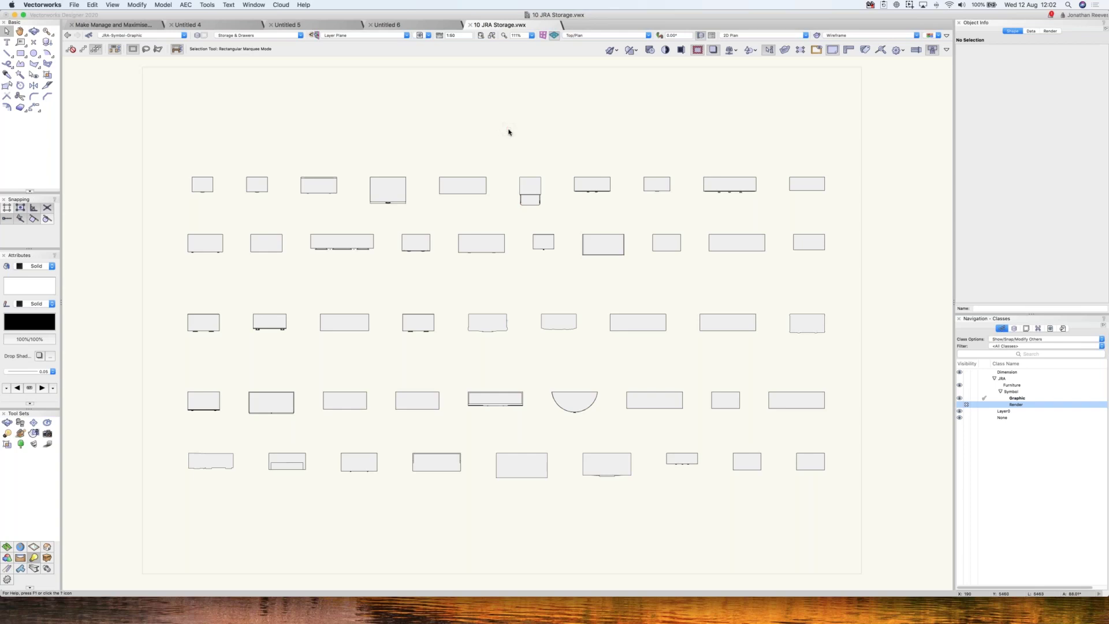
key(super+r)
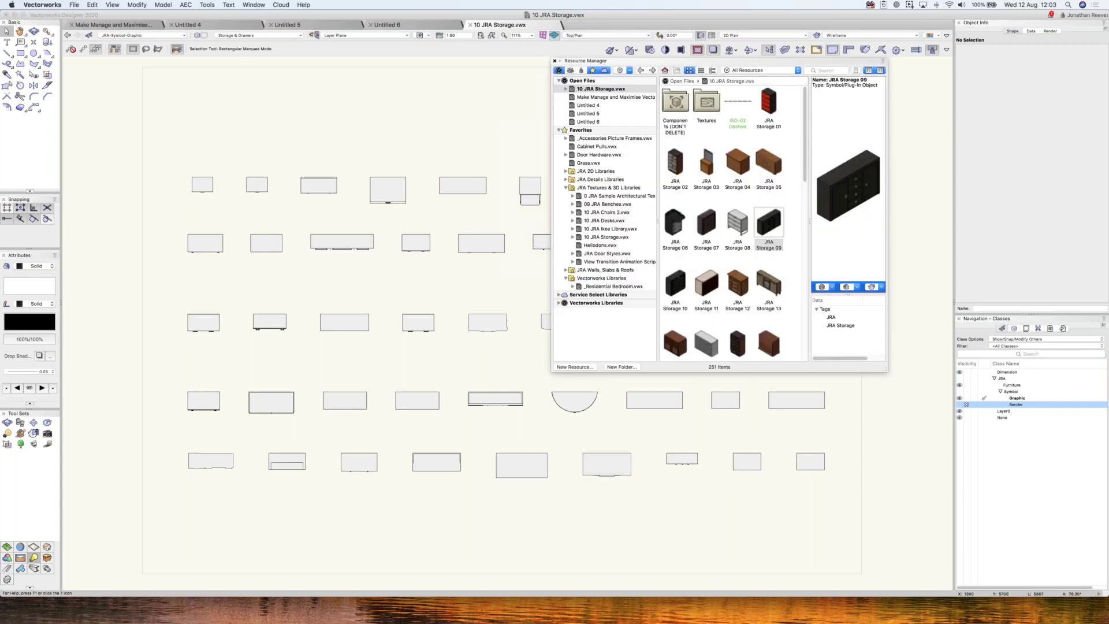
- Browse the JRA libraries, move the Resource Manager aside, and close 10 JRA Storage.vwx without saving
click(565, 188)
click(565, 188)
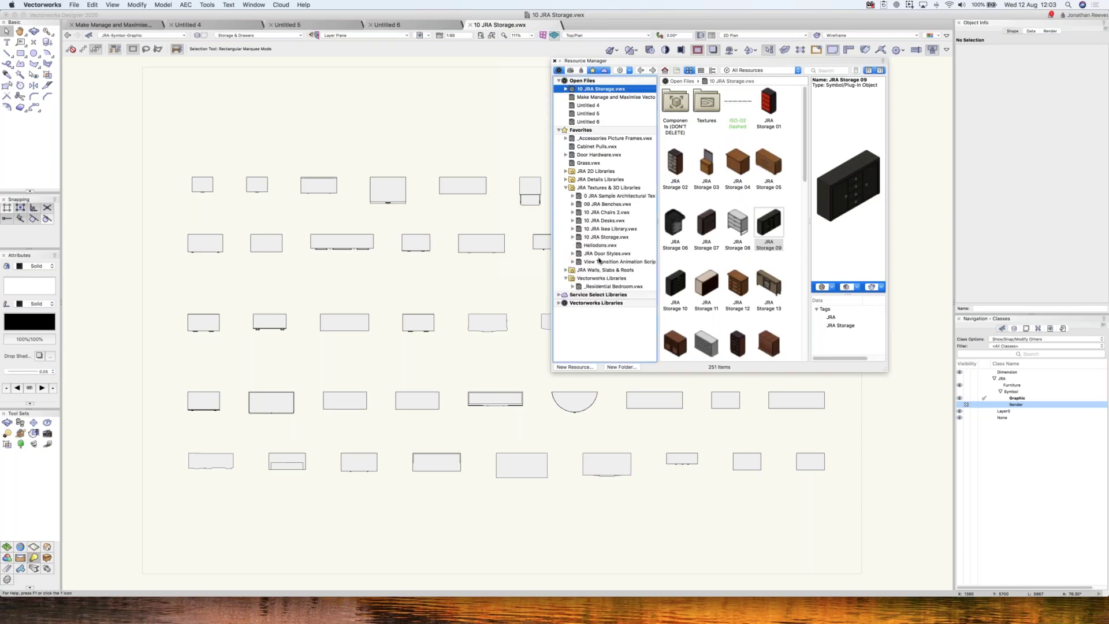
click(601, 254)
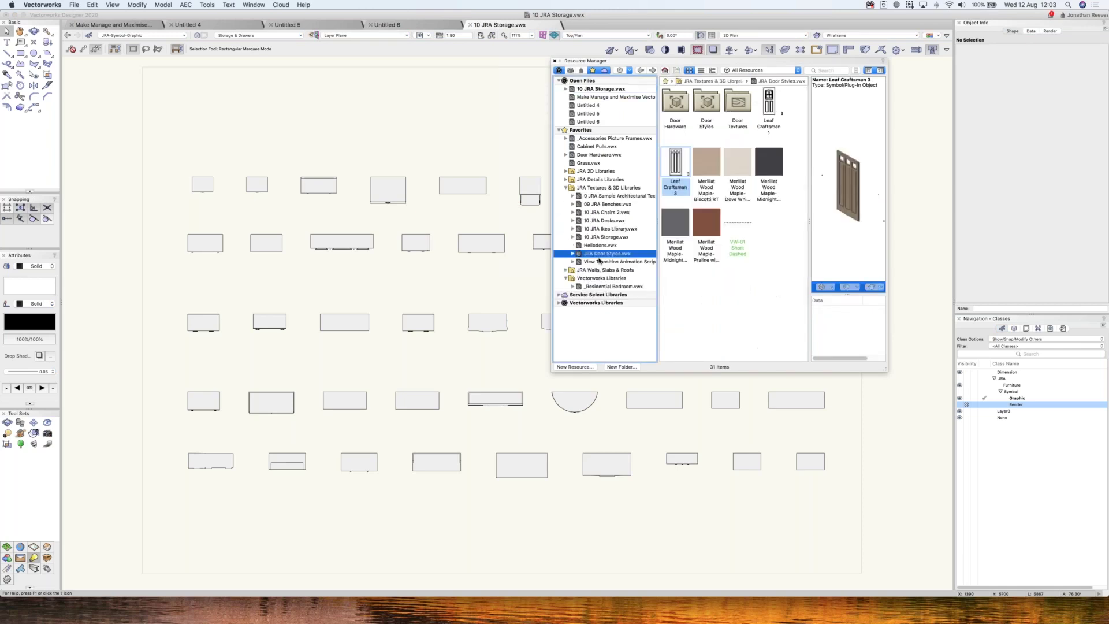
click(566, 188)
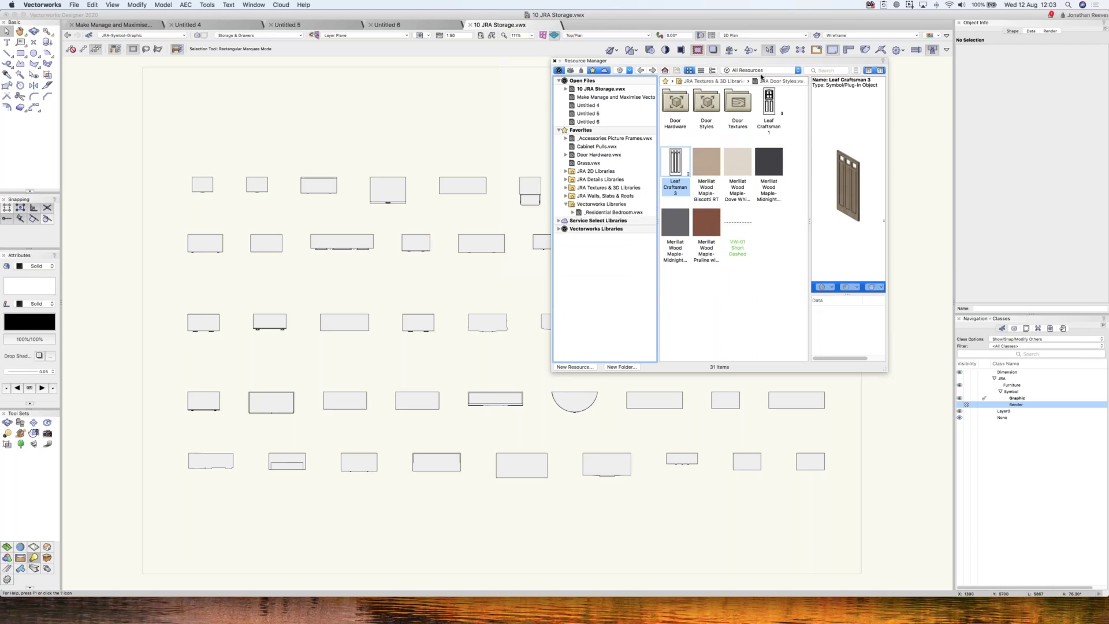
click(763, 70)
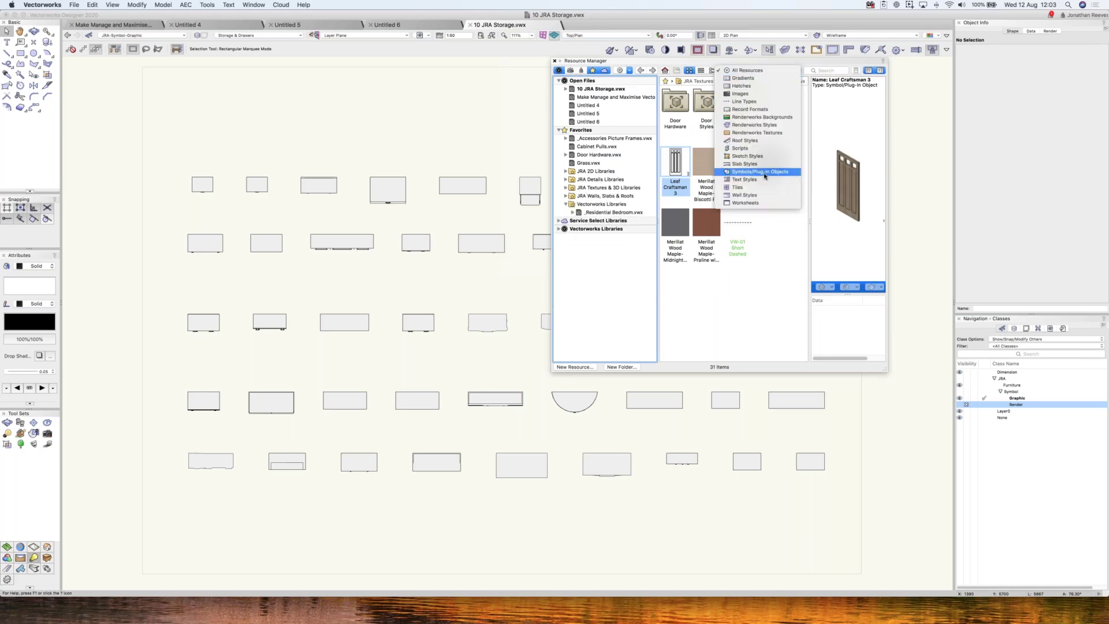
click(667, 101)
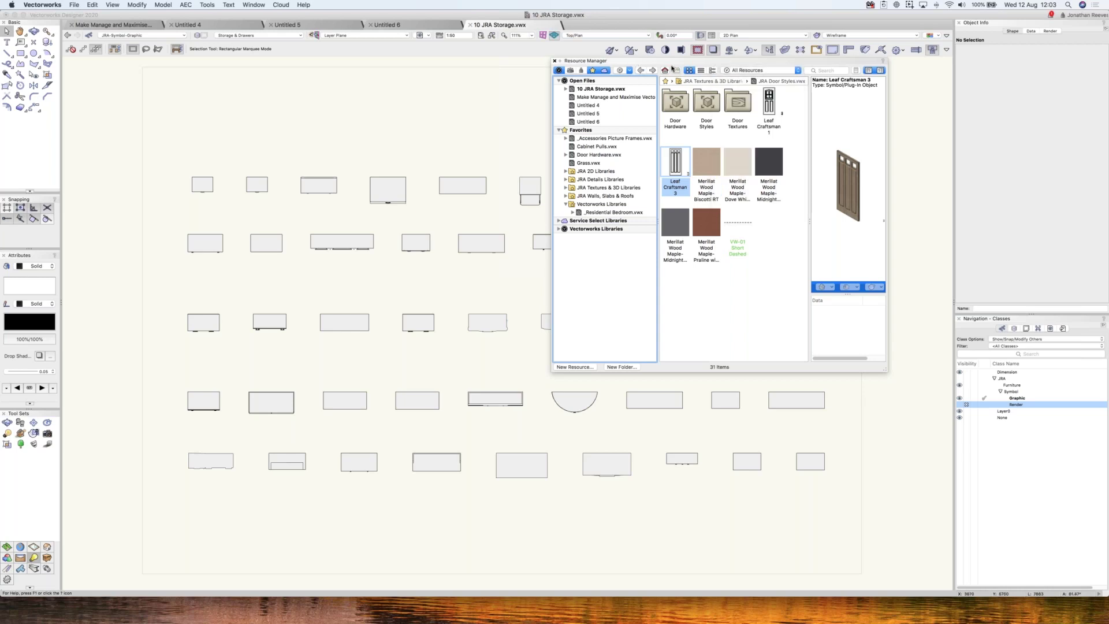
drag(672, 68, 707, 74)
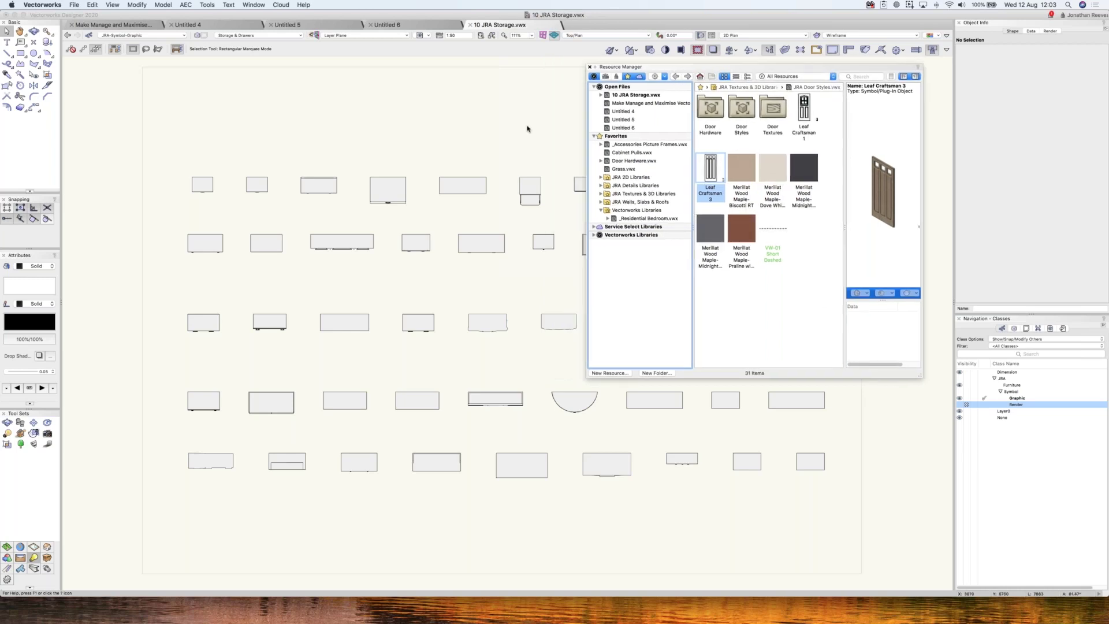
click(471, 26)
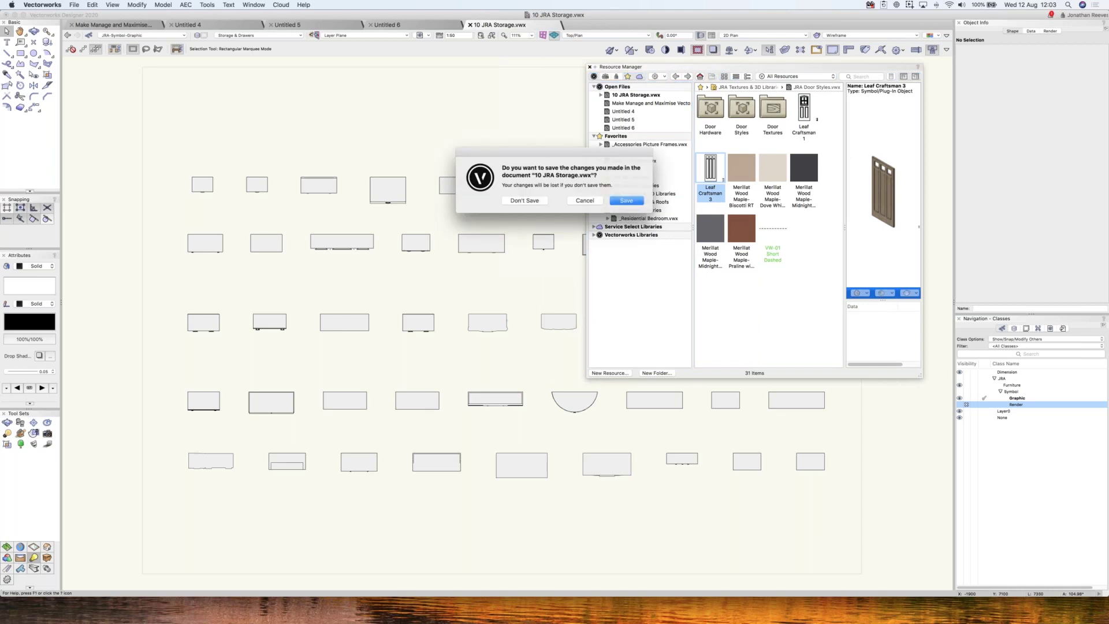
click(527, 201)
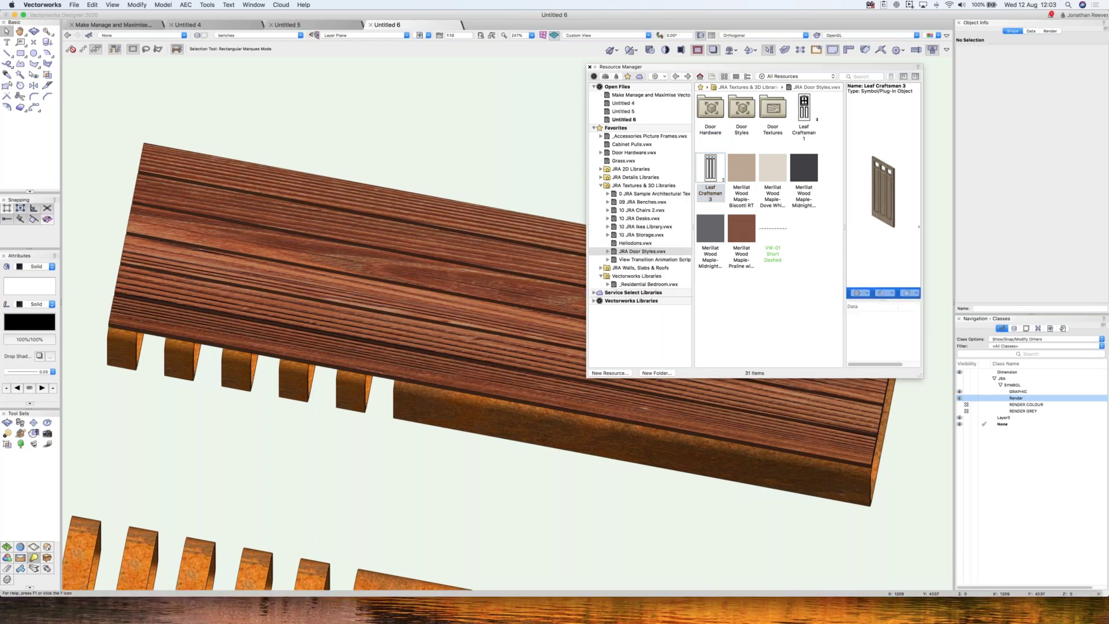
- Show Untitled 6 in Top/Plan 2D wireframe, zoomed so all four bench drawings fit
key(super+r)
key(F5)
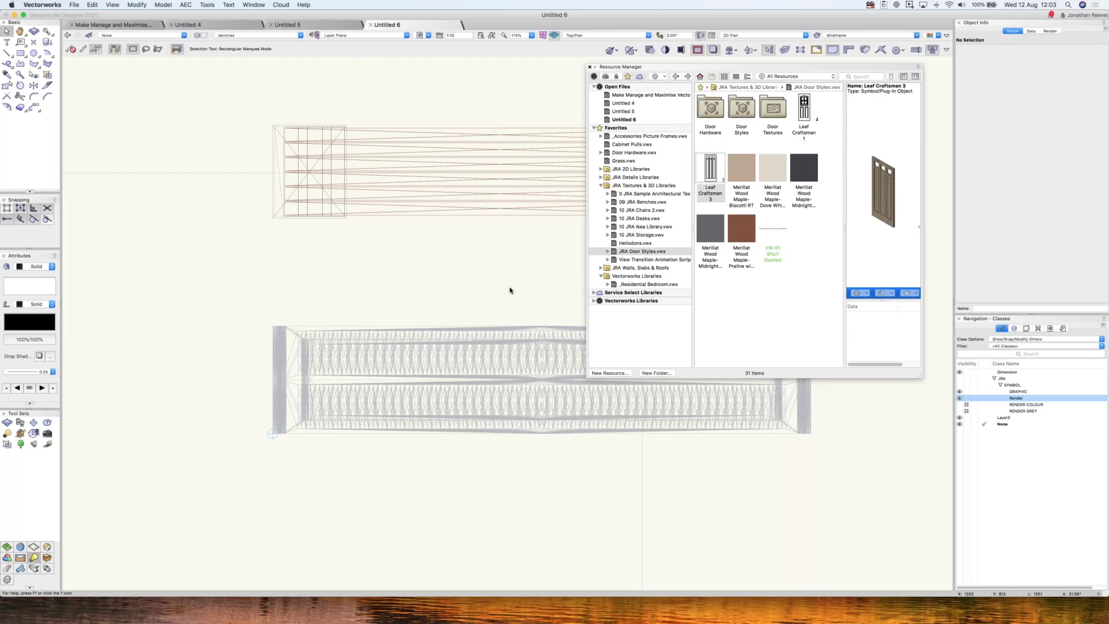
key(super+6)
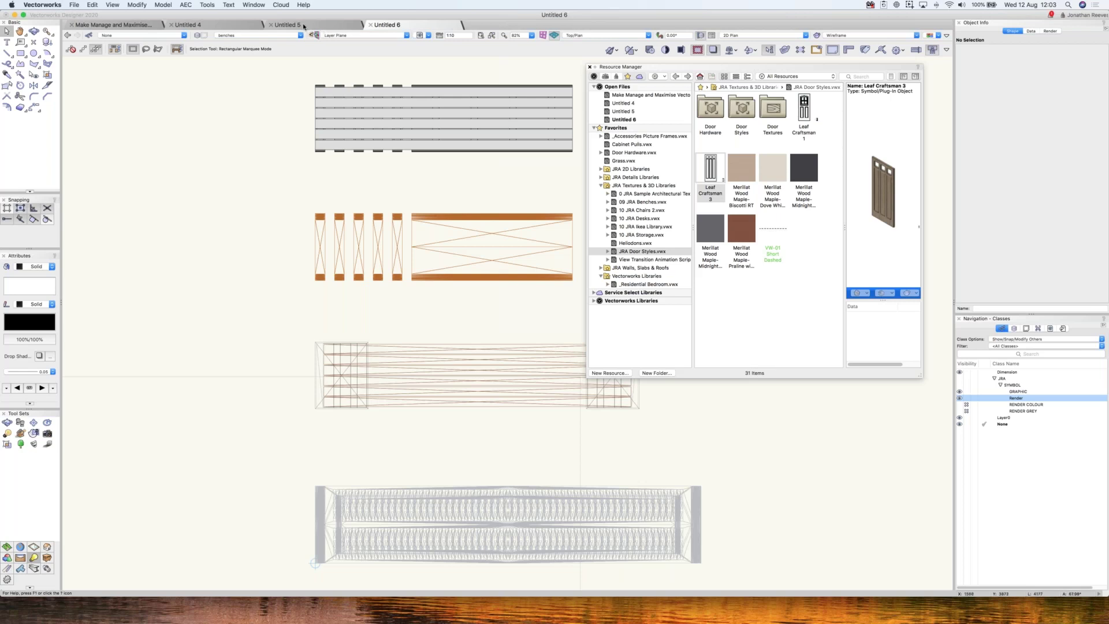
- Delete the box from Untitled 5 and zoom to fit the page
click(295, 25)
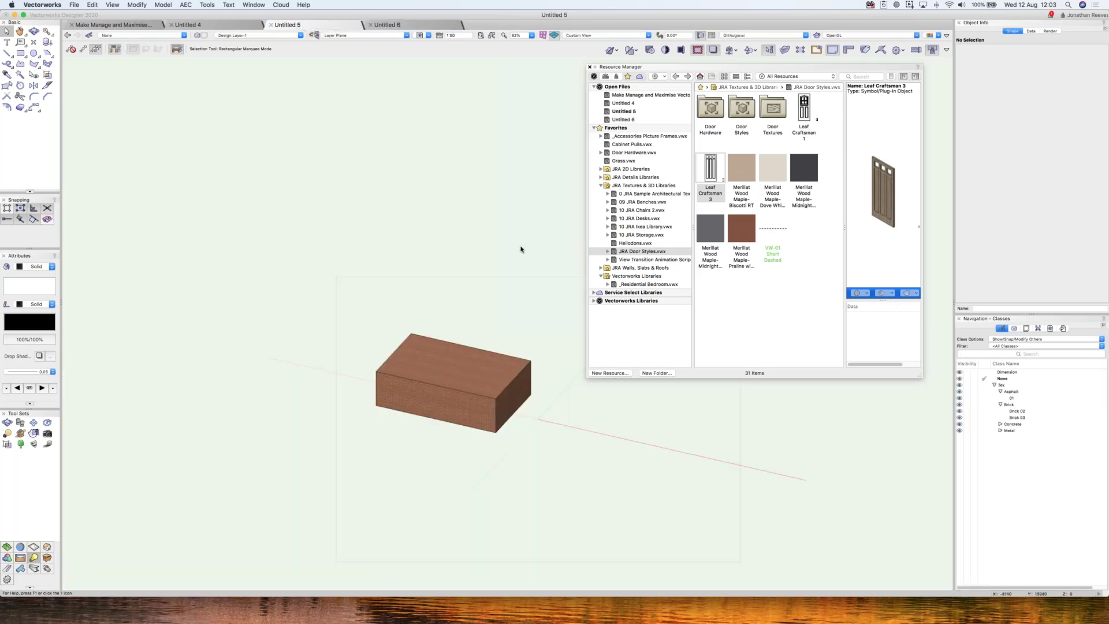
click(507, 282)
key(Delete)
key(super+4)
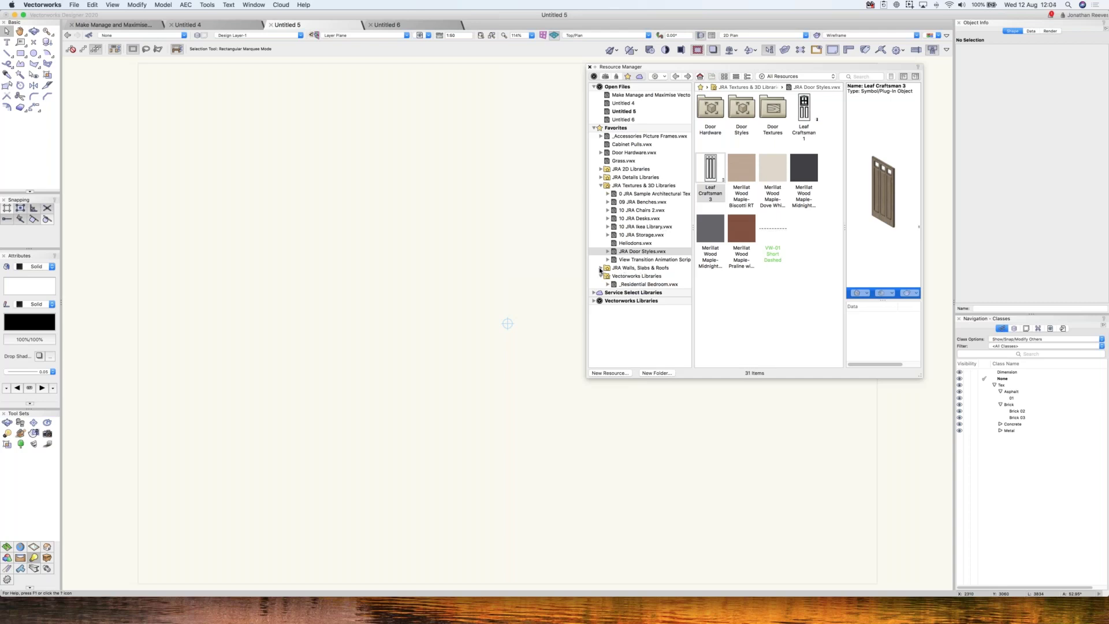
- Open 06 JRA UK nbl Walls.vwx from the JRA Walls, Slabs & Roofs library as a document
click(601, 268)
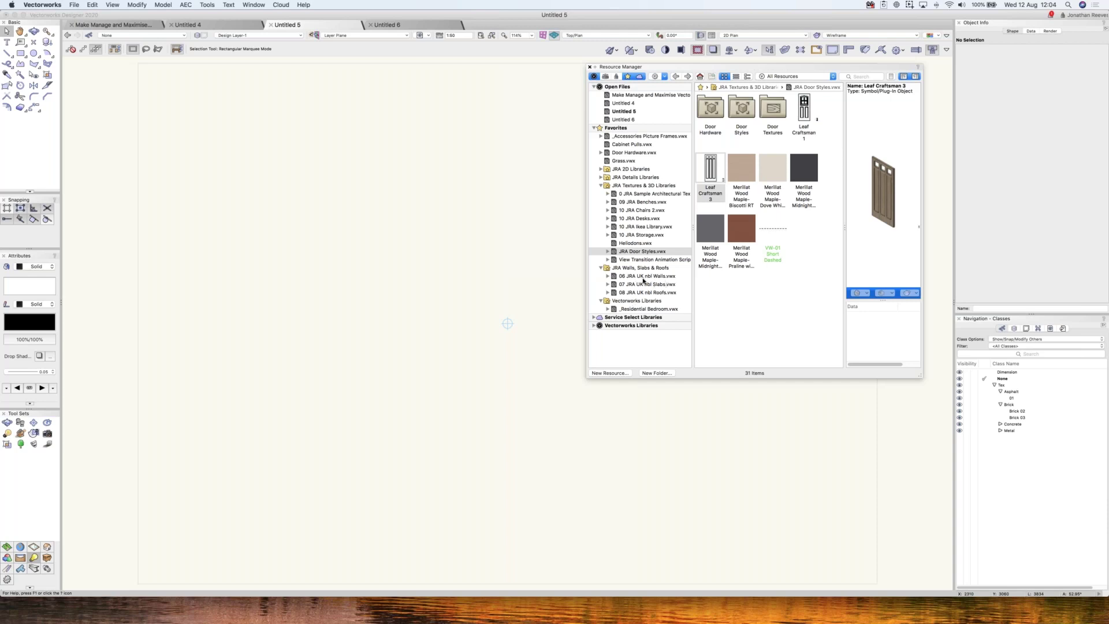
click(644, 277)
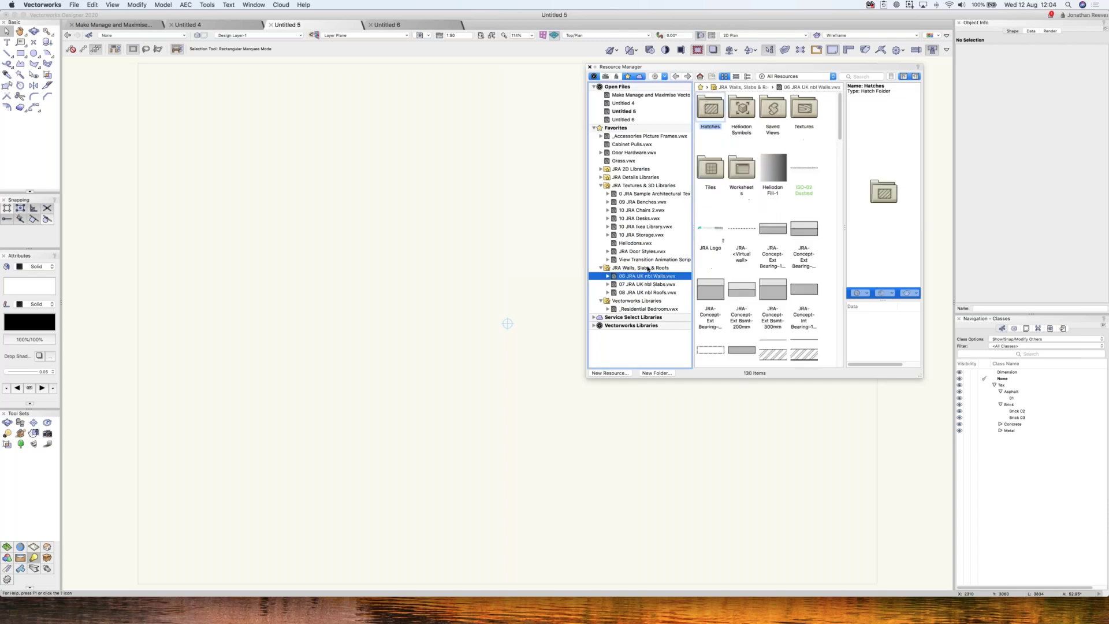
drag(624, 65, 580, 58)
drag(928, 369, 944, 371)
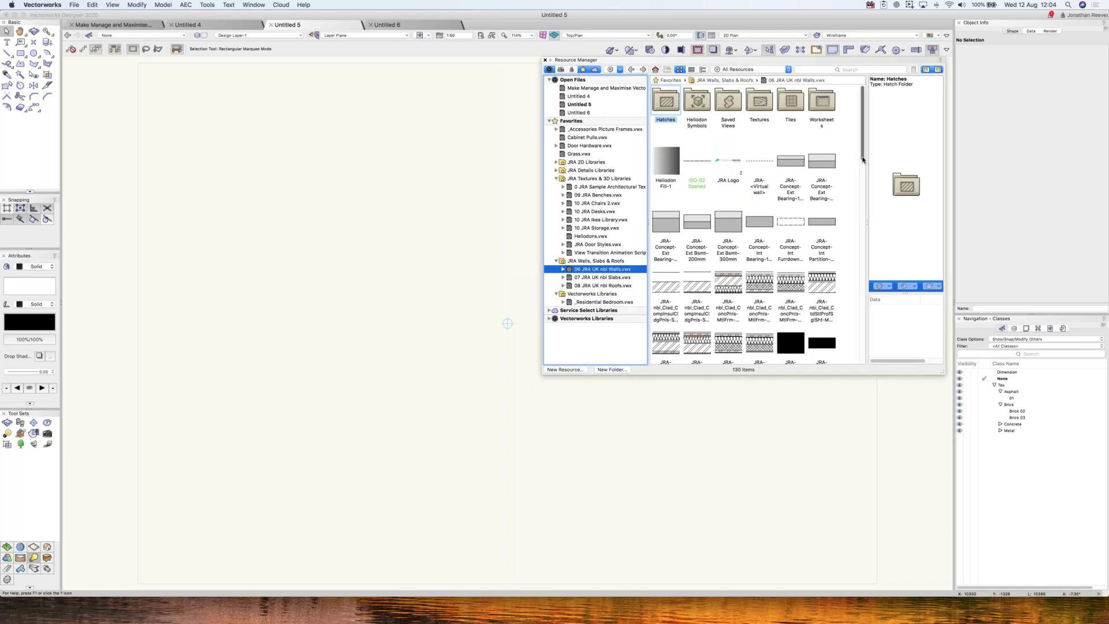
scroll(864, 160, down, 5)
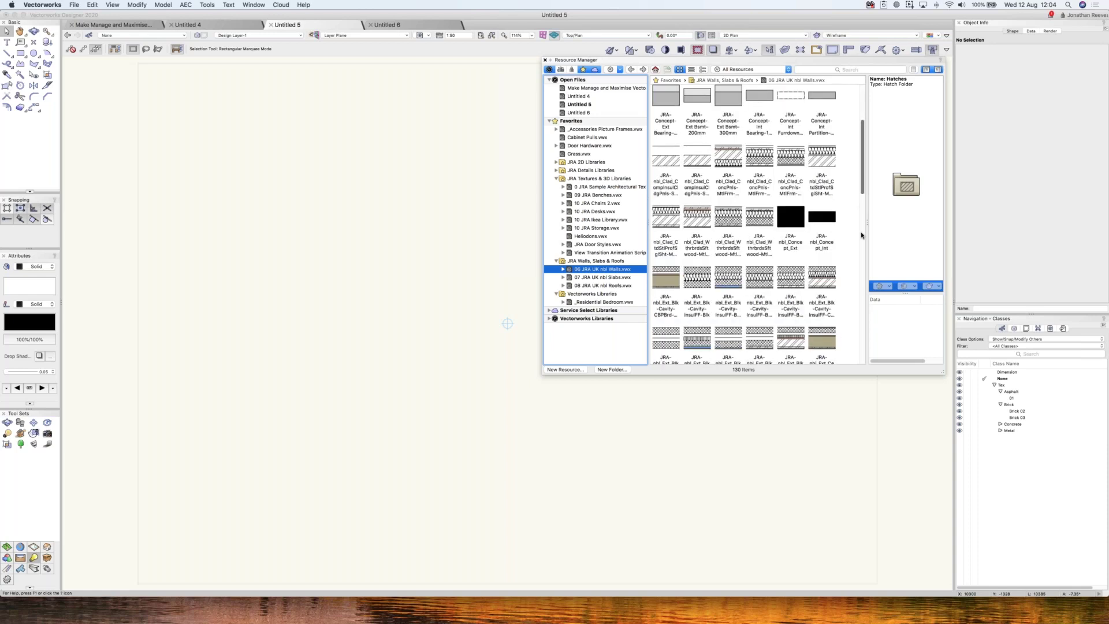
scroll(874, 322, down, 5)
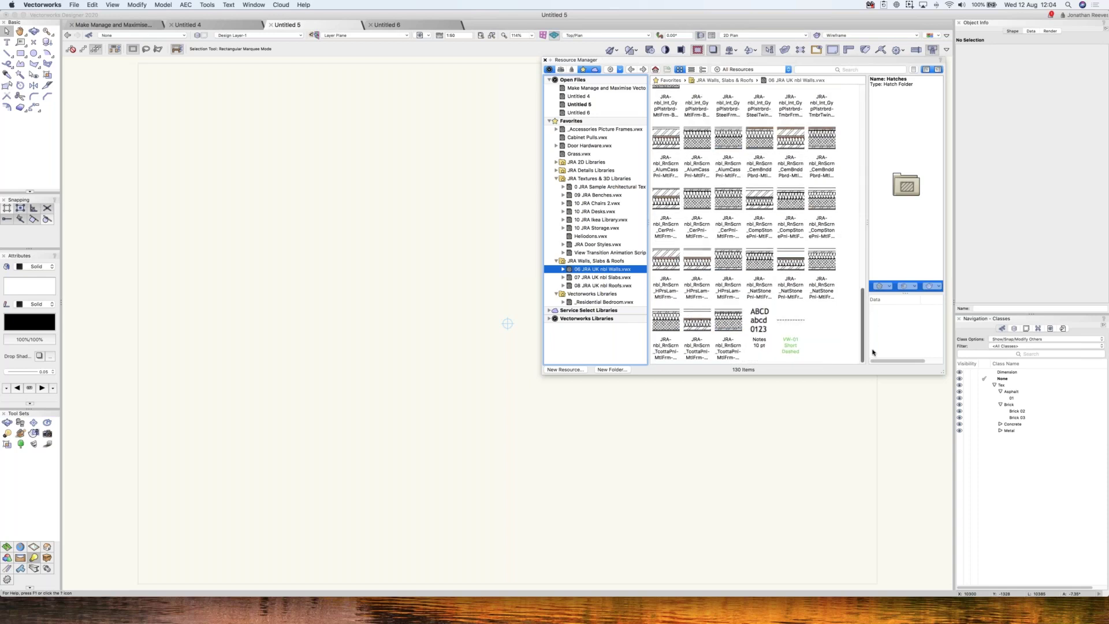
scroll(872, 347, up, 10)
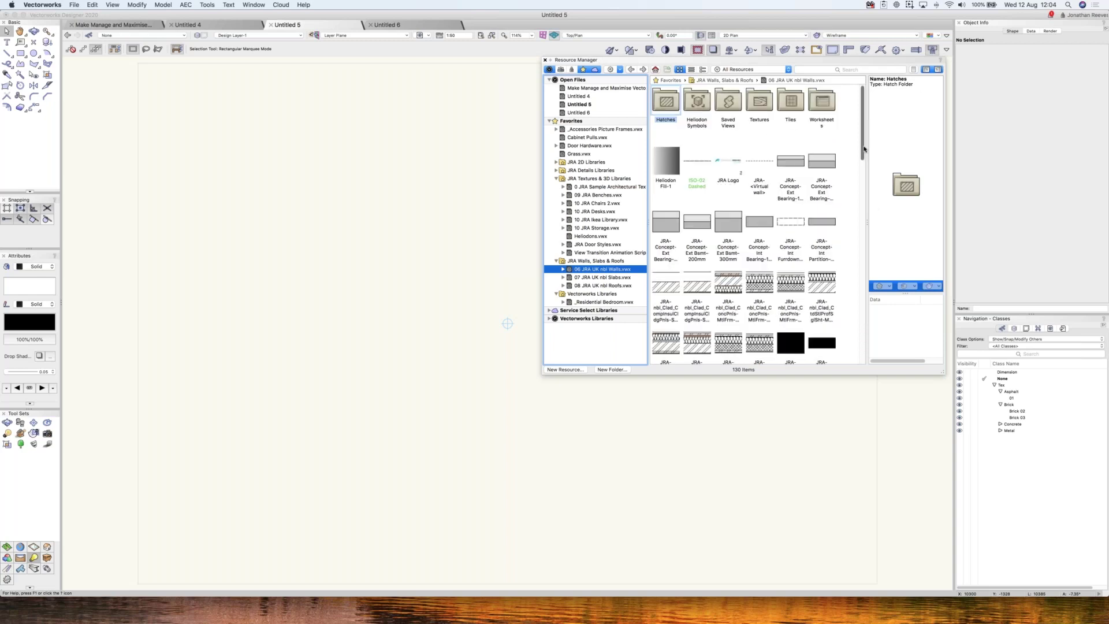
scroll(854, 162, down, 1)
scroll(849, 168, up, 1)
right_click(591, 274)
click(600, 274)
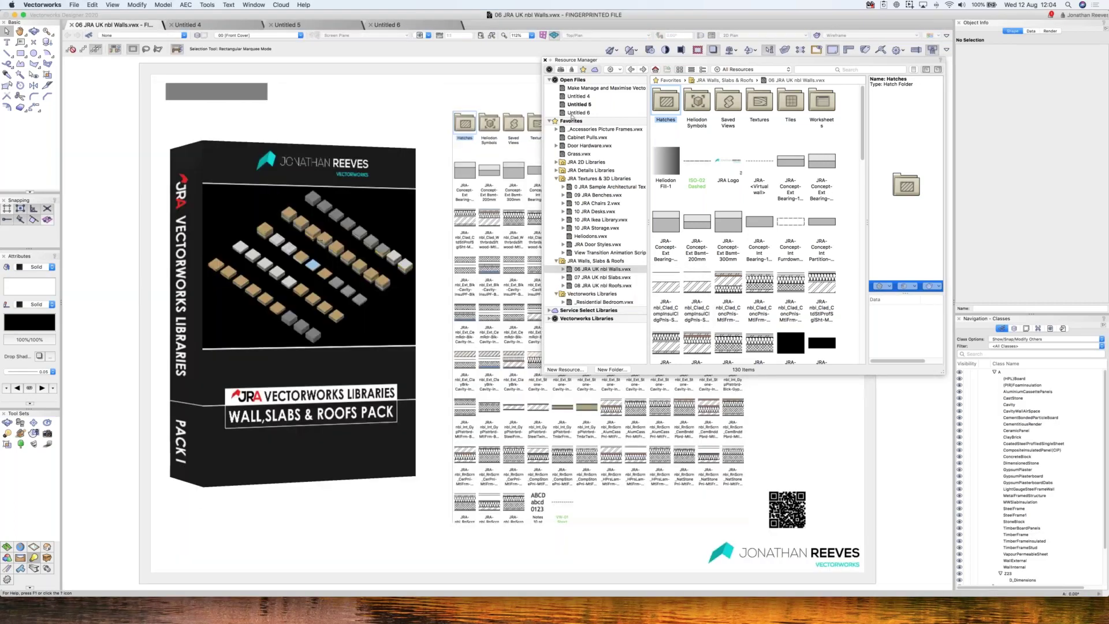
- Close the Resource Manager, browse the A classes, then activate the Wall Types design layer
key(super+r)
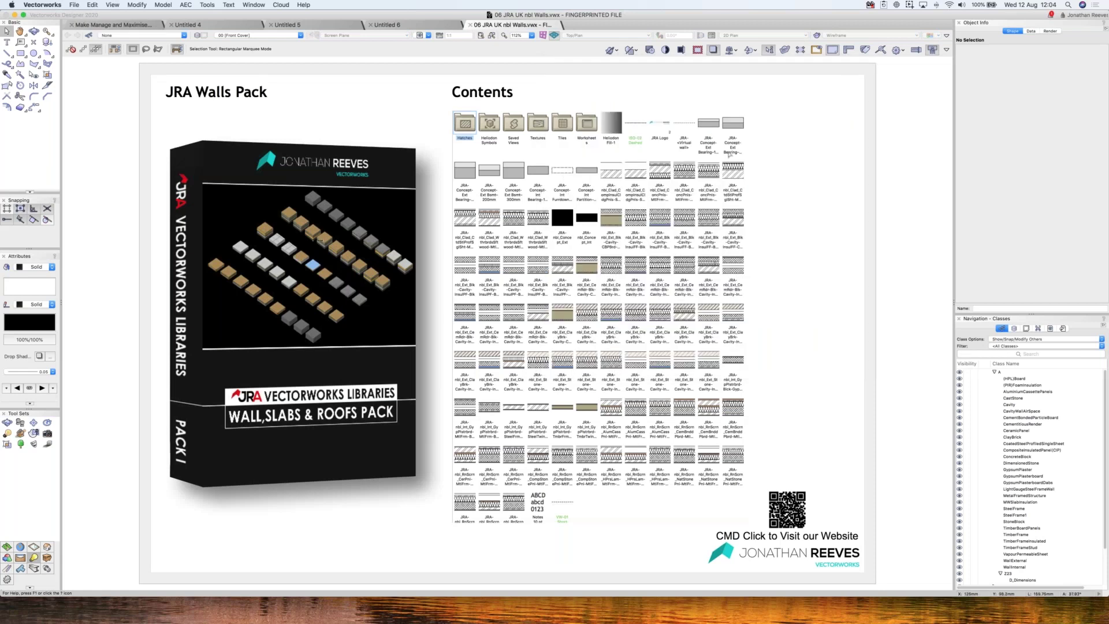
click(994, 372)
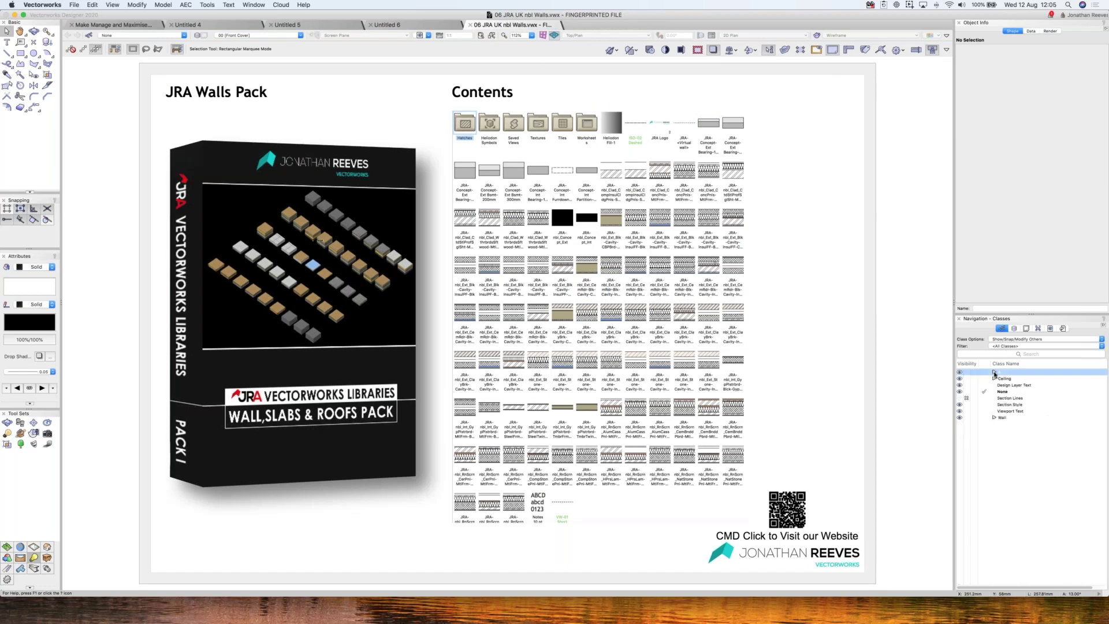
click(994, 372)
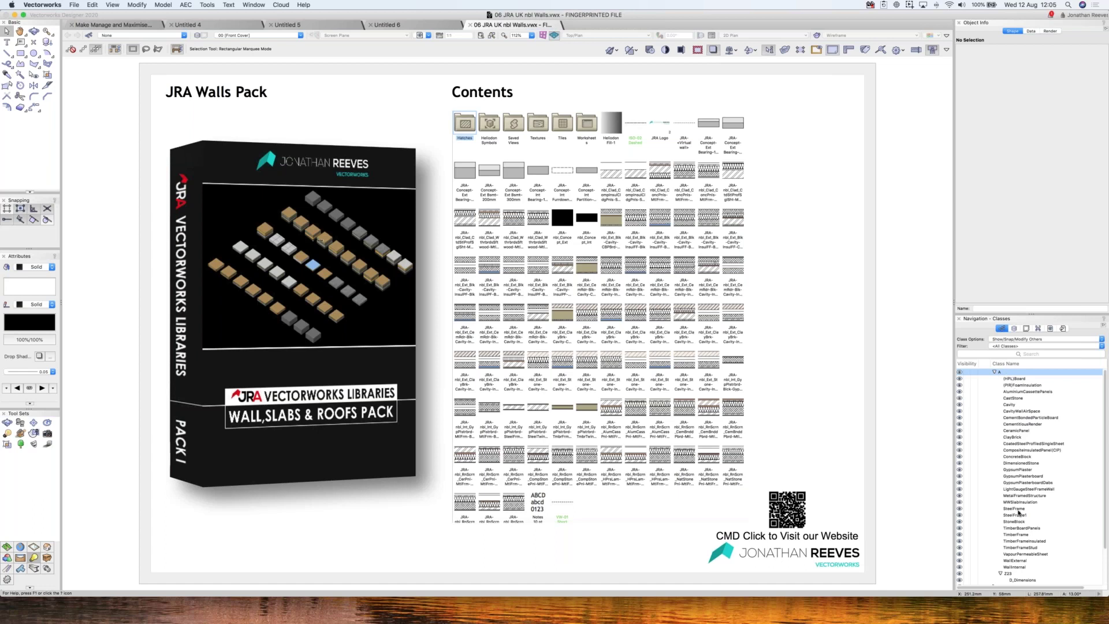
click(994, 372)
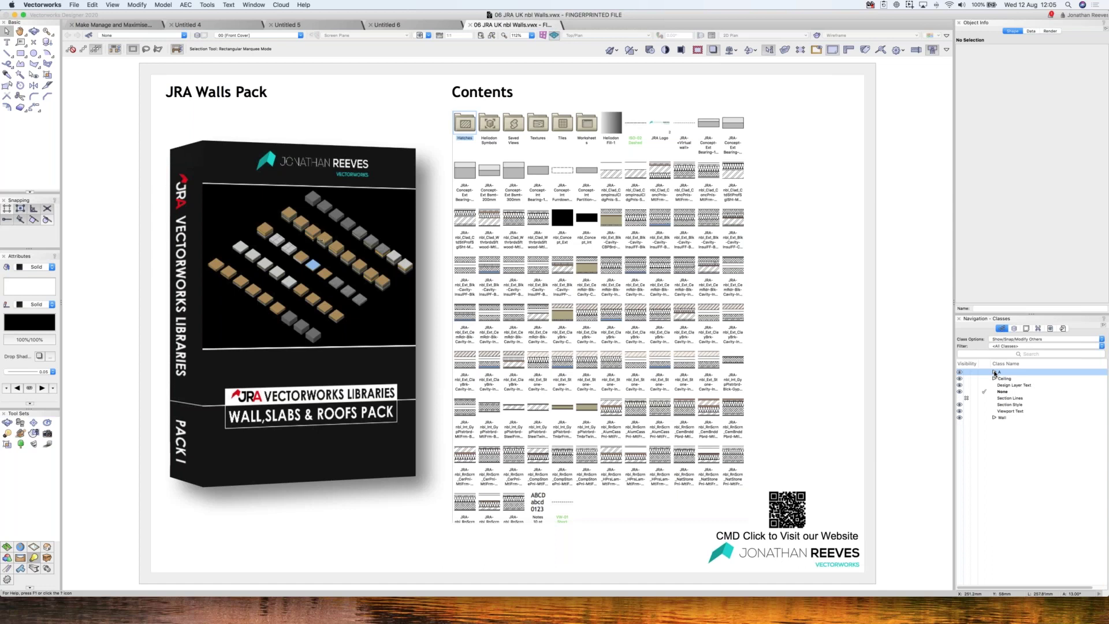
click(995, 372)
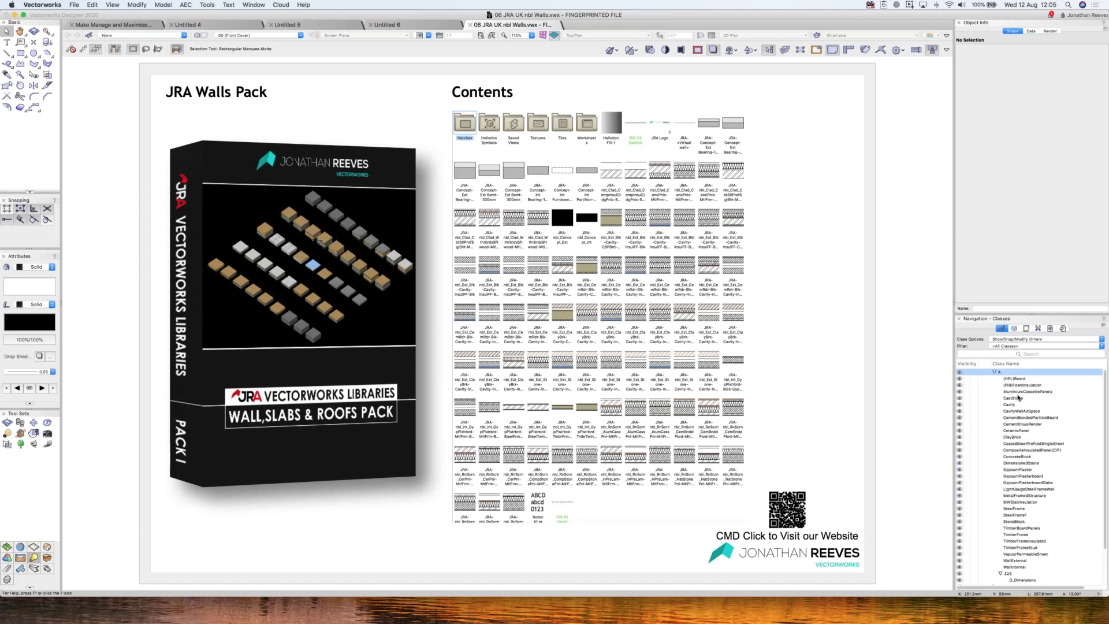
click(1018, 398)
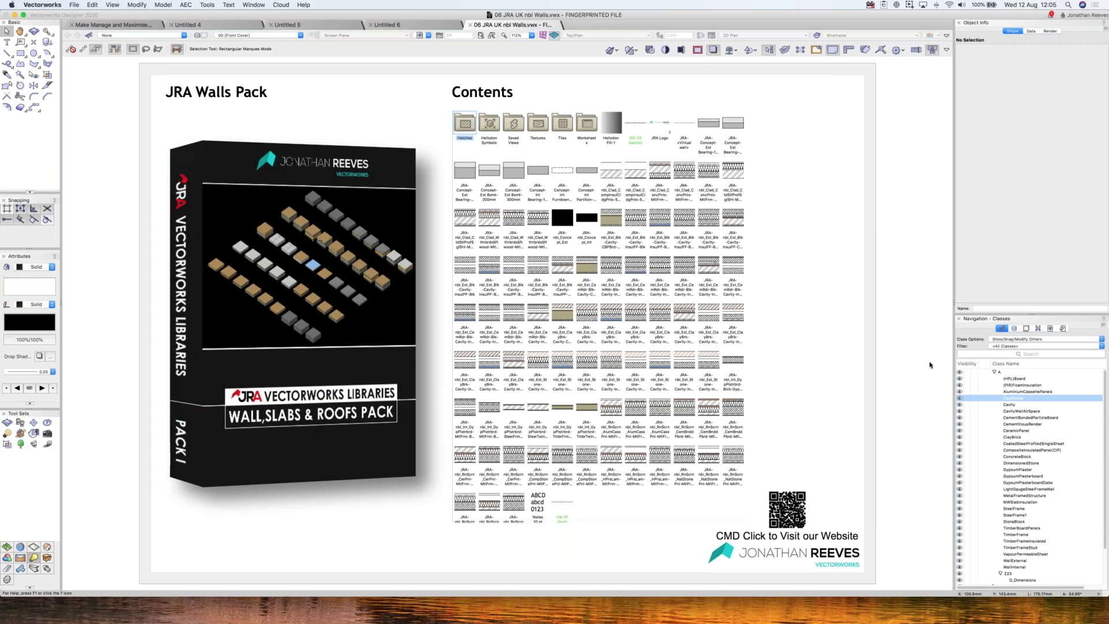
click(1015, 329)
double_click(994, 373)
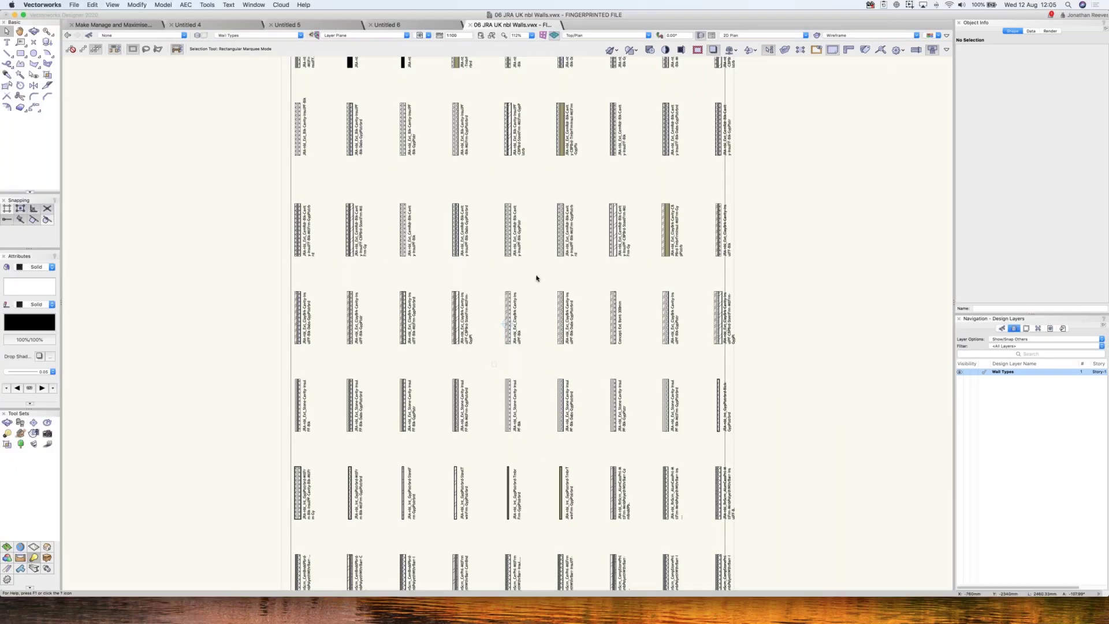
- Zoom into the top rows of wall samples and orbit to an oblique 3D view
key(super+6)
key(c)
drag(382, 74, 618, 243)
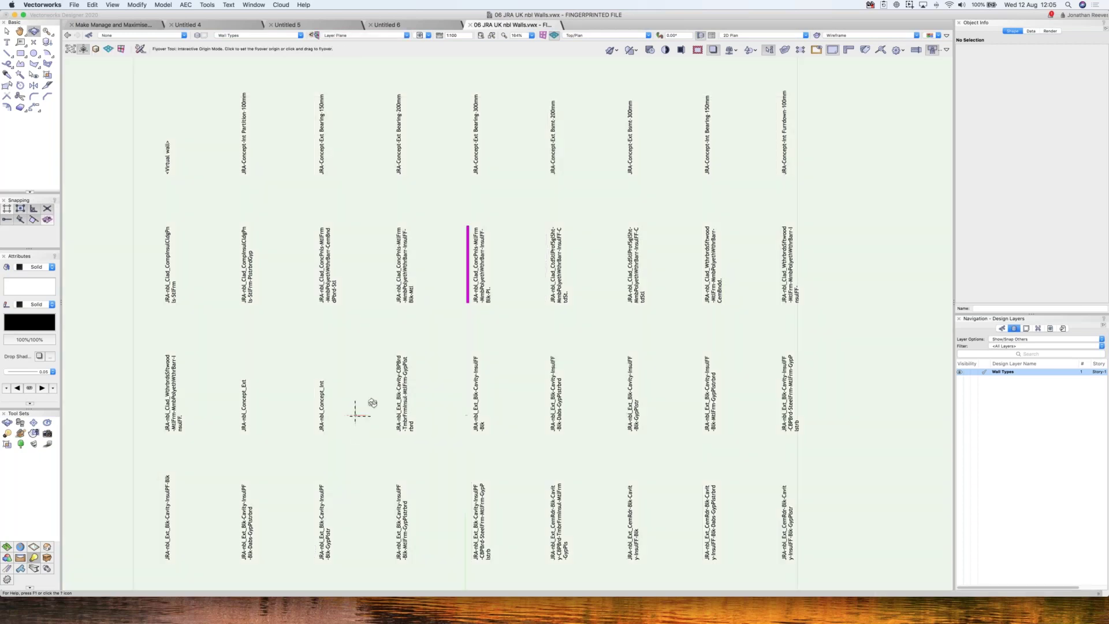
drag(421, 322, 543, 296)
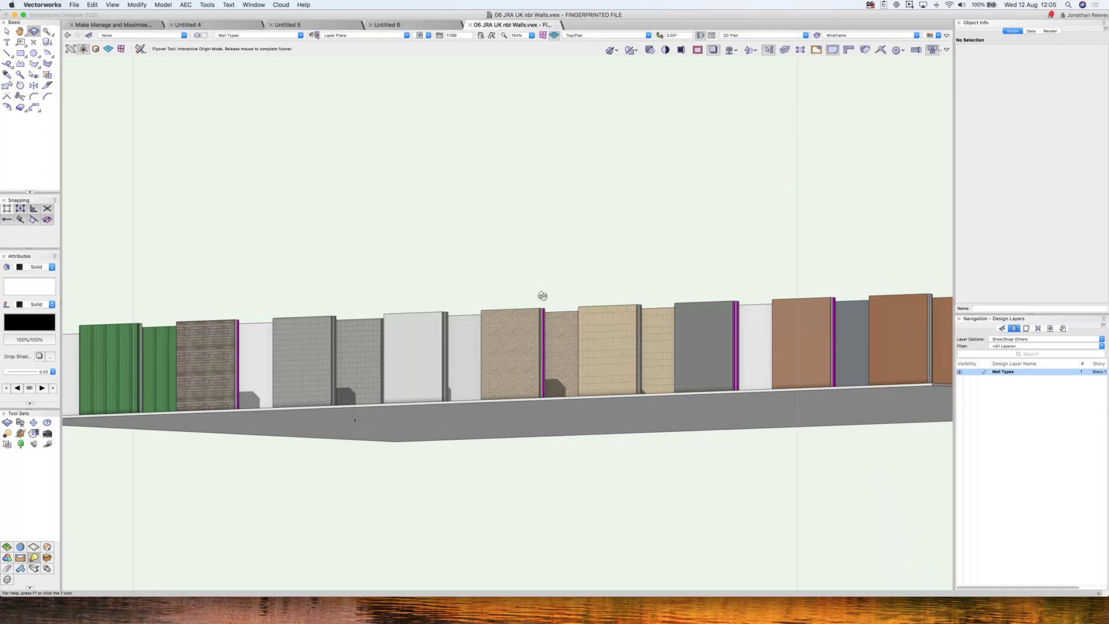
drag(543, 296, 463, 276)
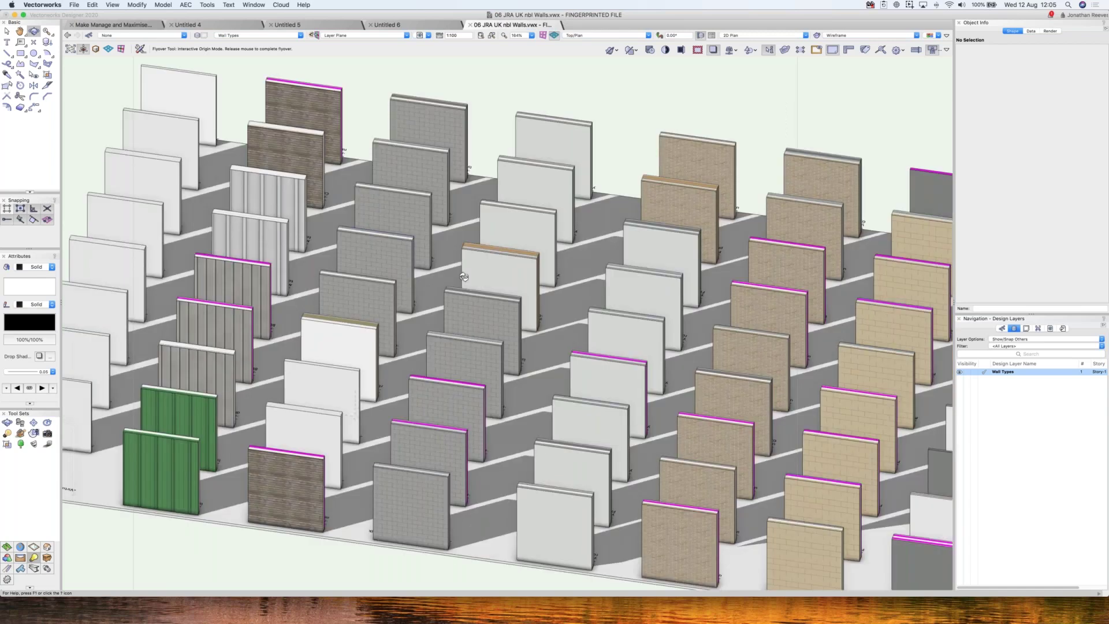
drag(464, 277, 764, 424)
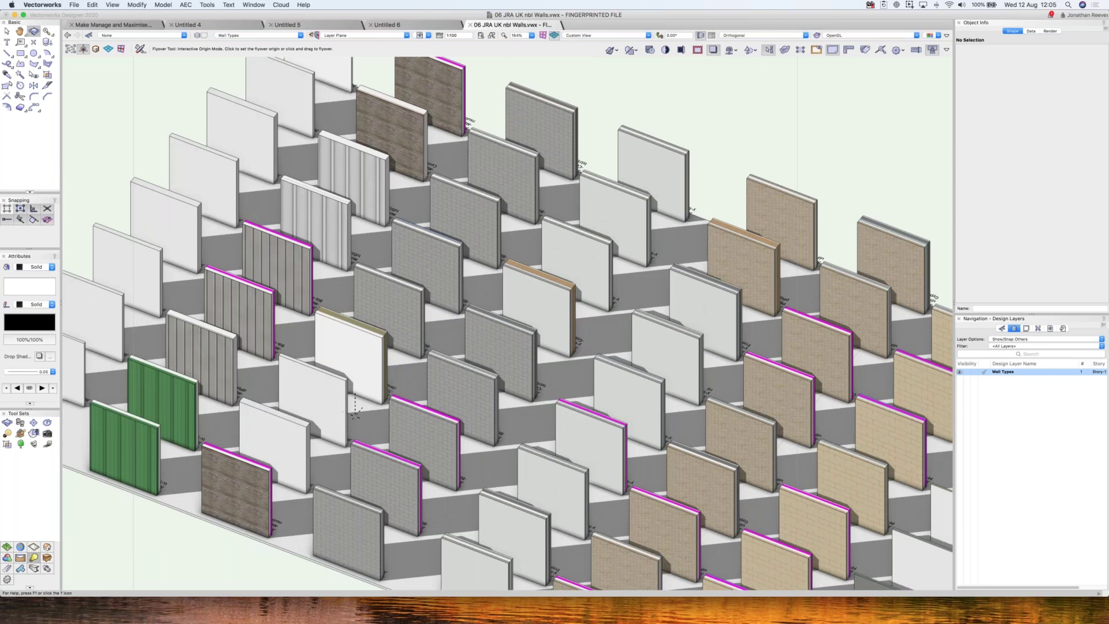
key(x)
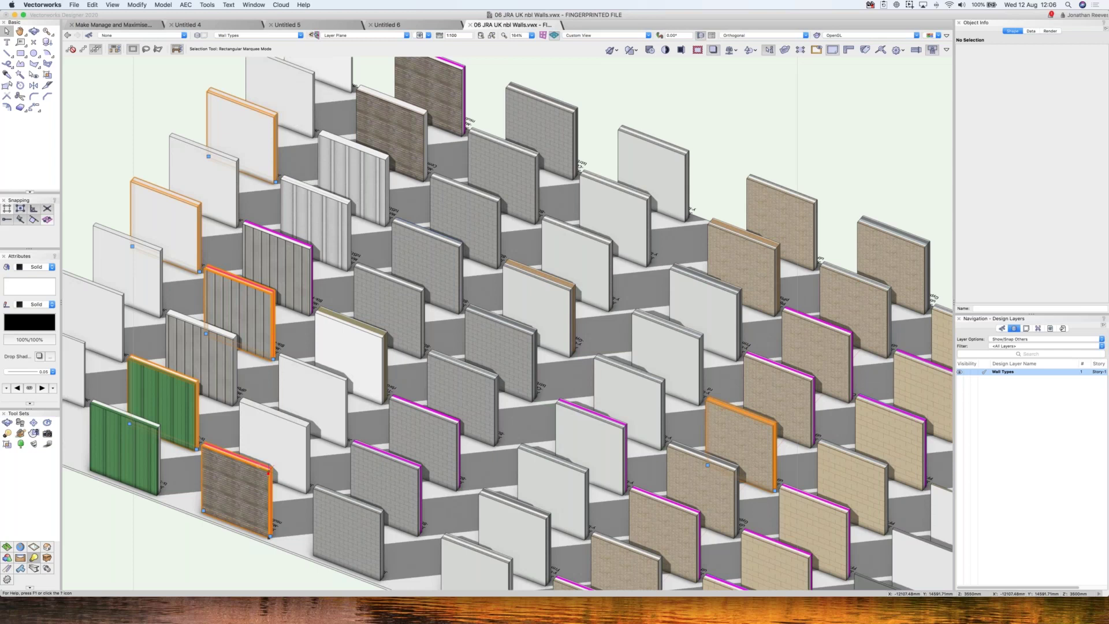
- Copy the sample walls into Untitled 5 and fit them all in view
key(super+c)
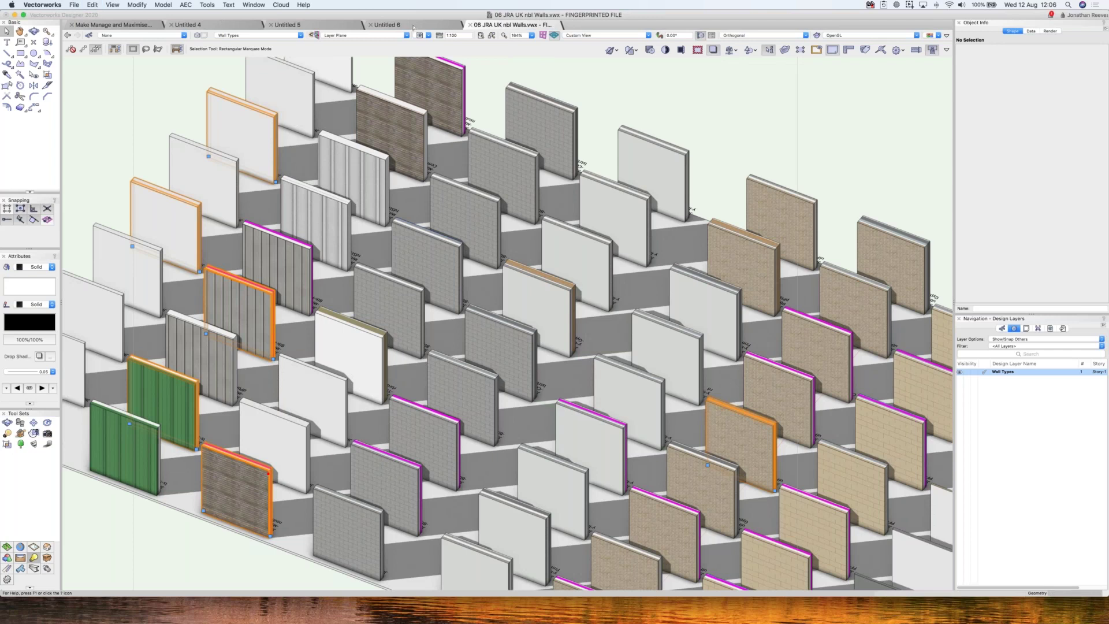
key(super+v)
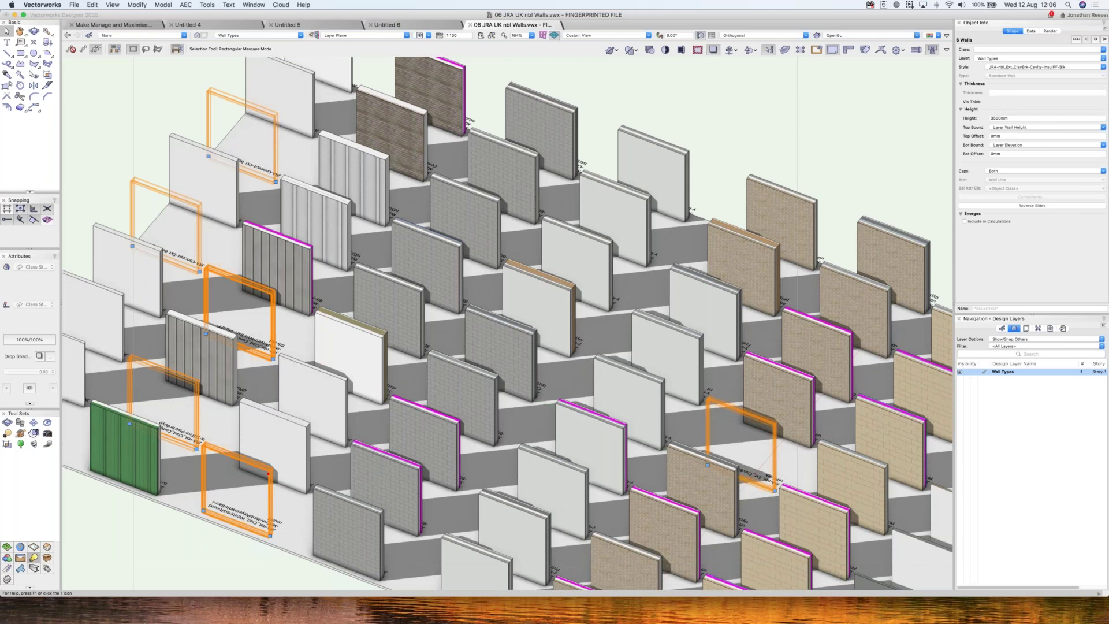
click(386, 25)
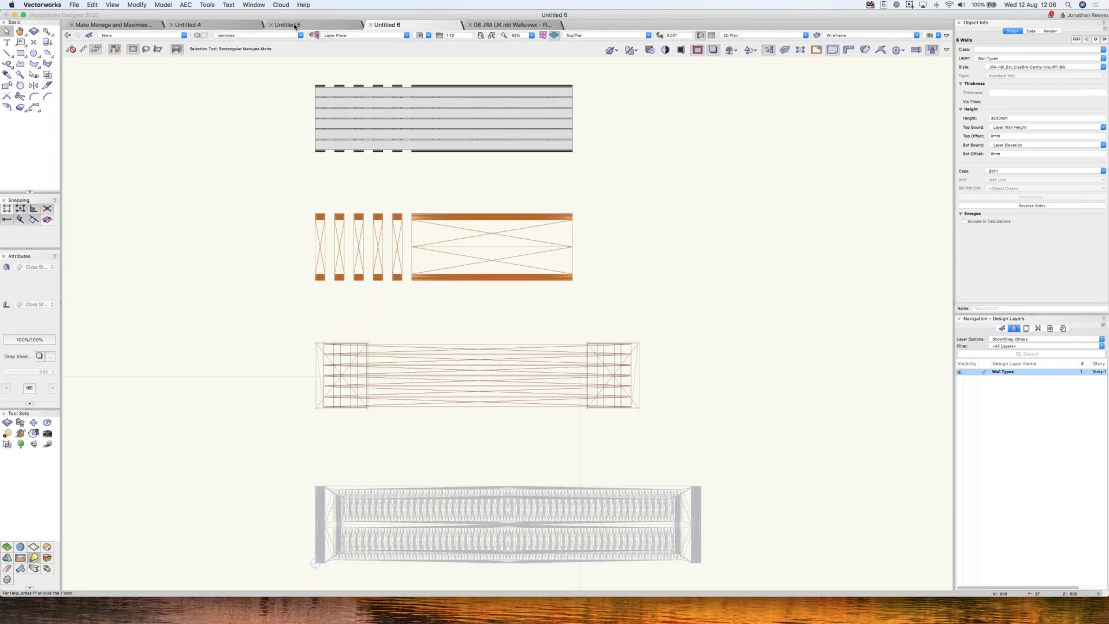
click(297, 26)
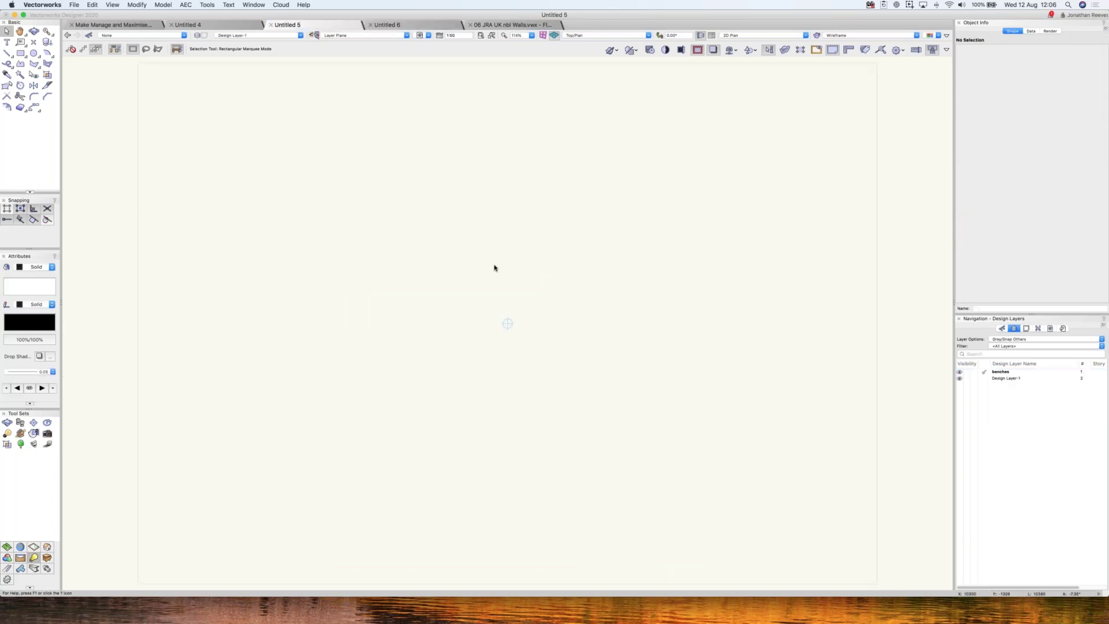
click(997, 384)
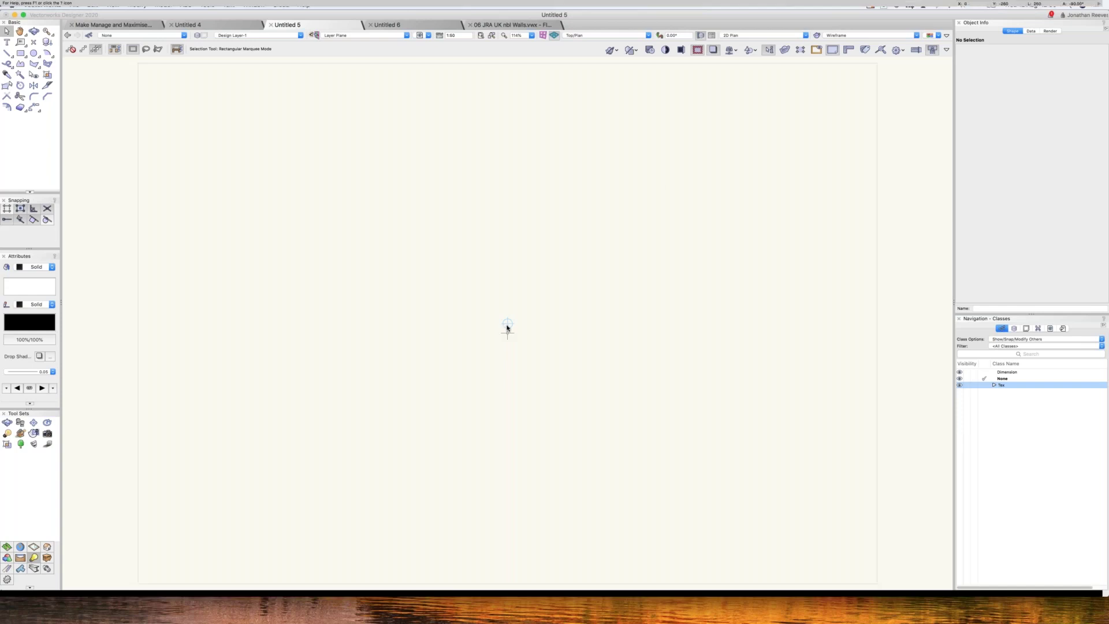
key(super+v)
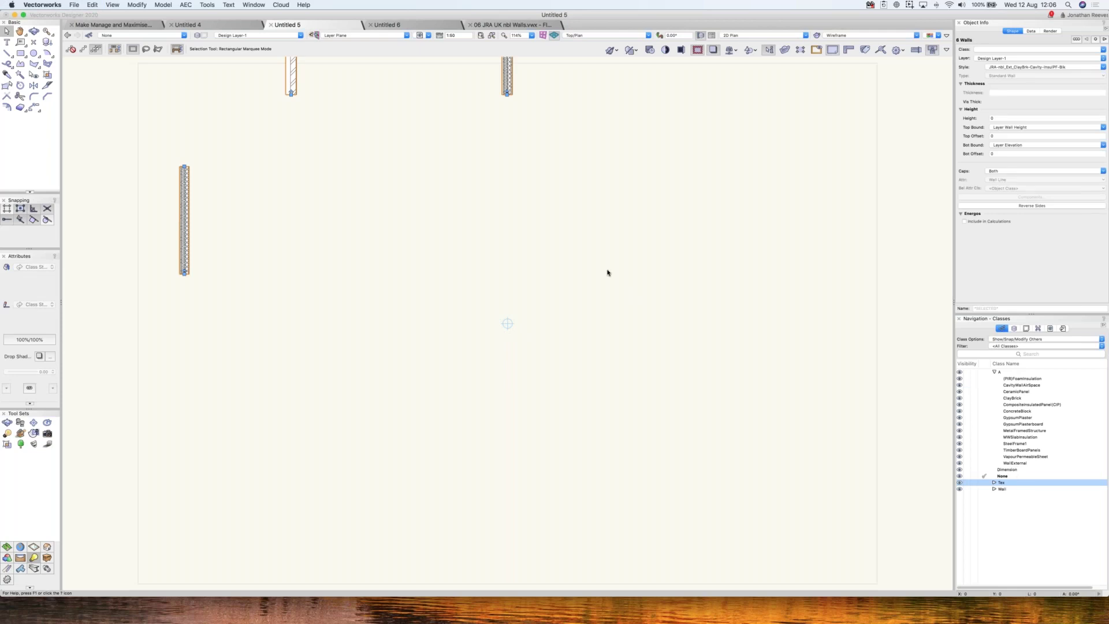
key(super+4)
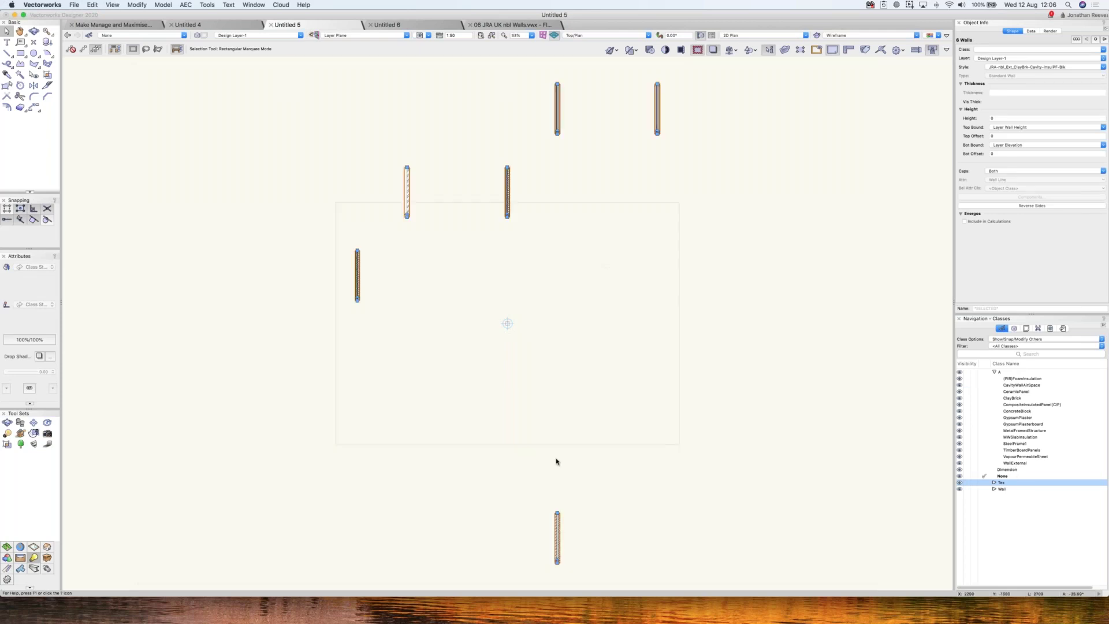
- Align the walls along their tops with equal spacing, then move the row down
key(super+equal)
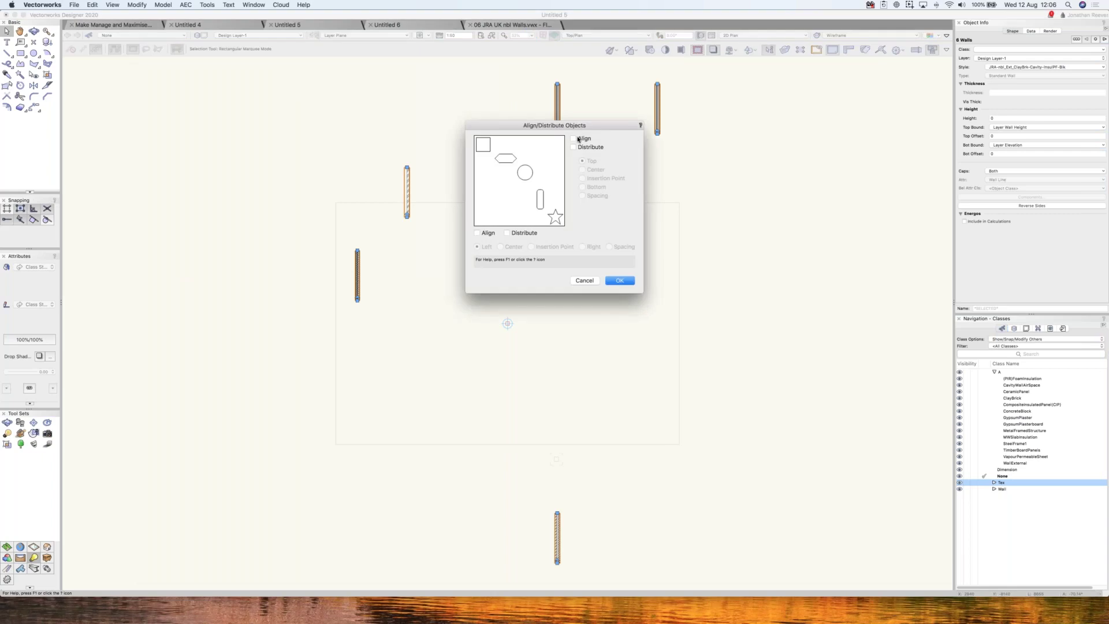
click(573, 138)
click(507, 232)
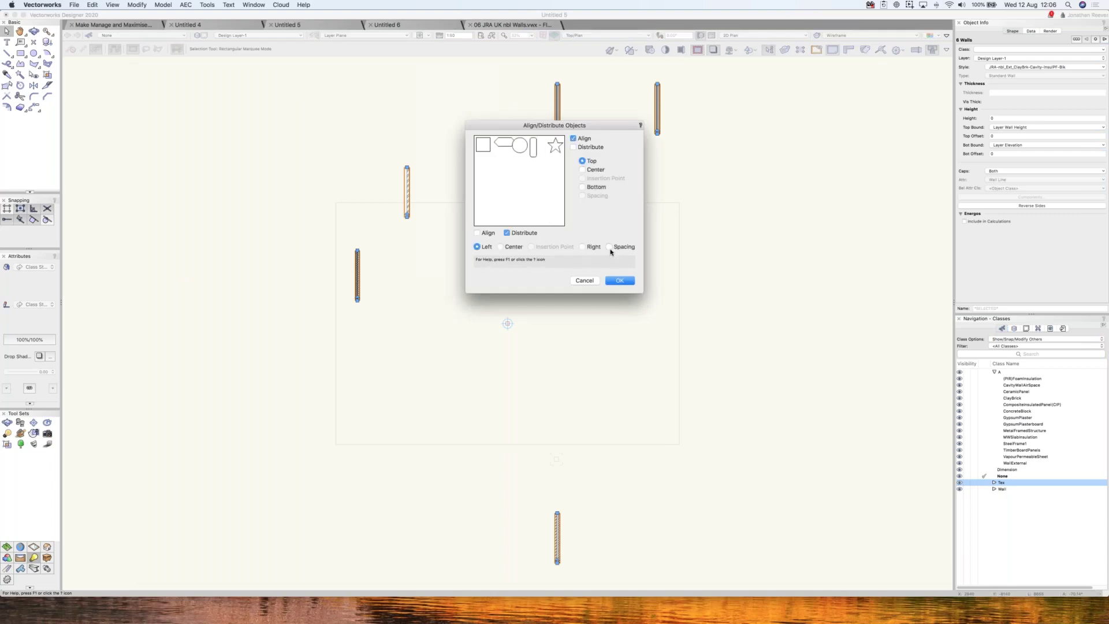
click(609, 247)
click(619, 280)
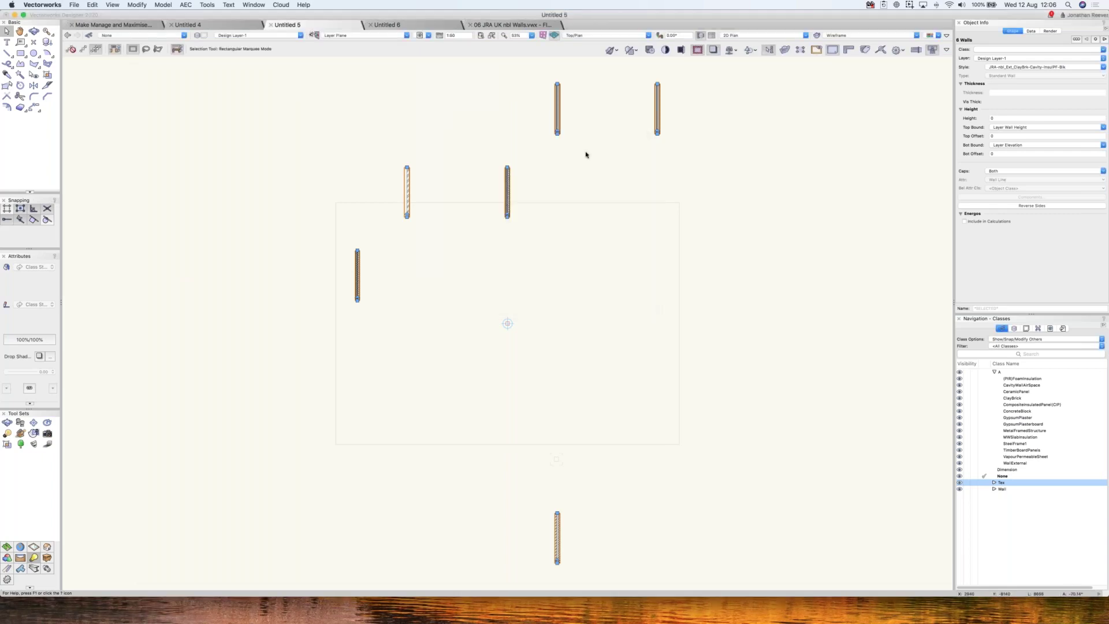
drag(536, 159, 431, 249)
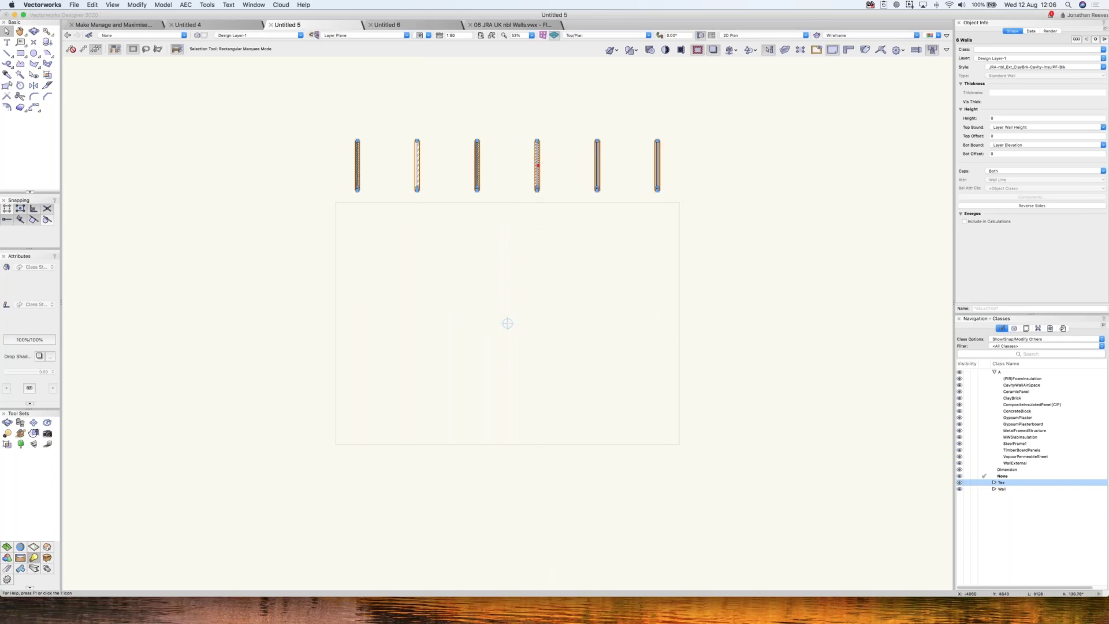
click(565, 201)
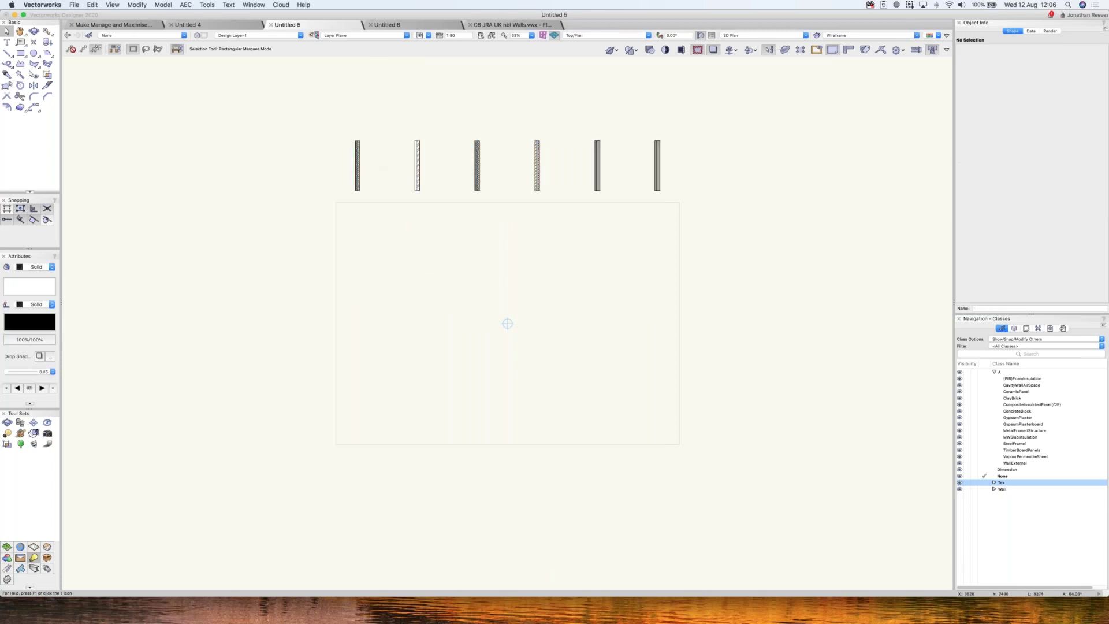
- Filter the Resource Manager to Wall Styles and preview the clay brick cavity wall style
key(super+r)
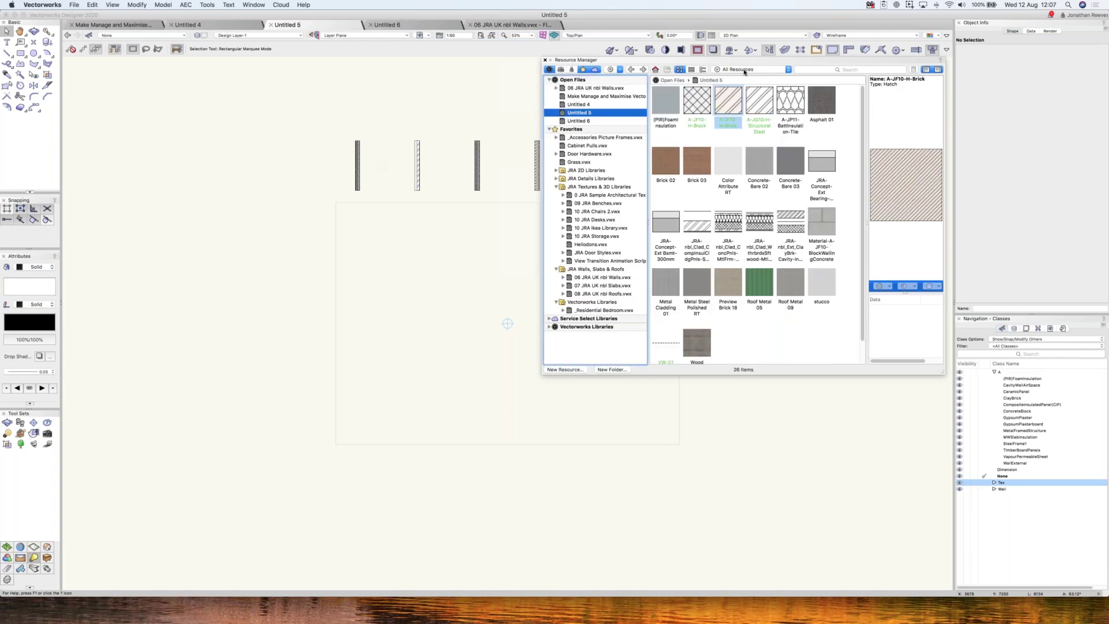
click(752, 69)
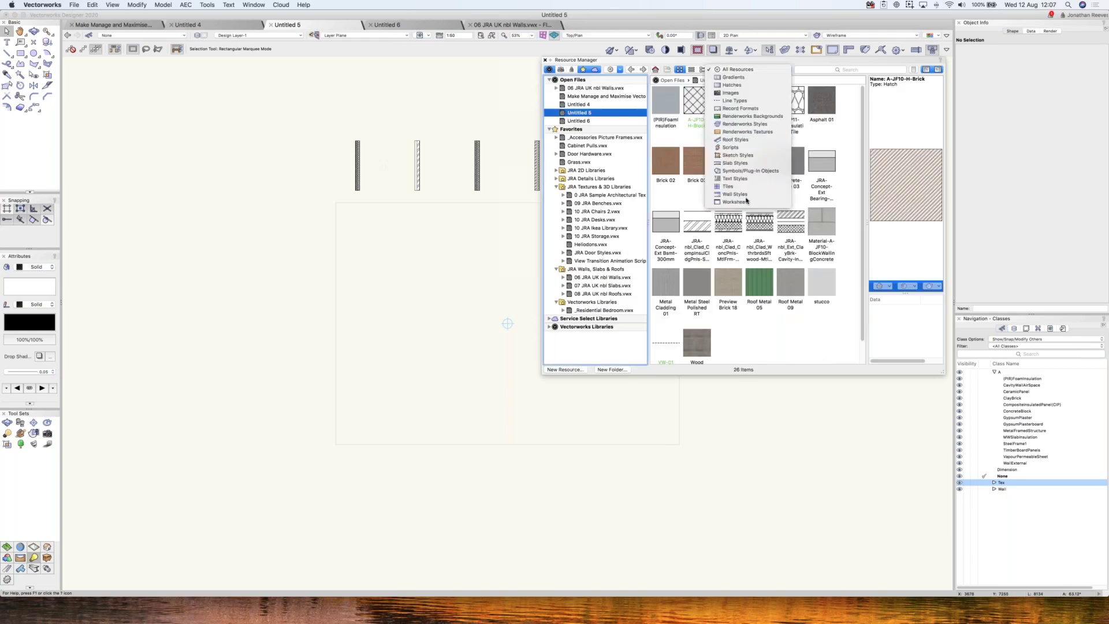
click(751, 196)
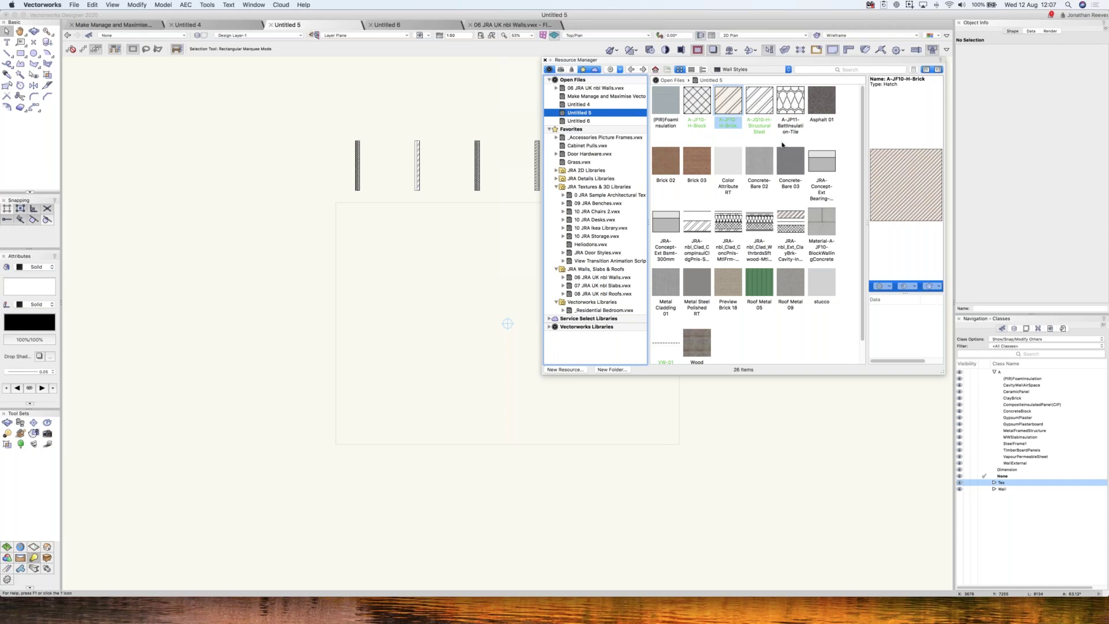
click(790, 223)
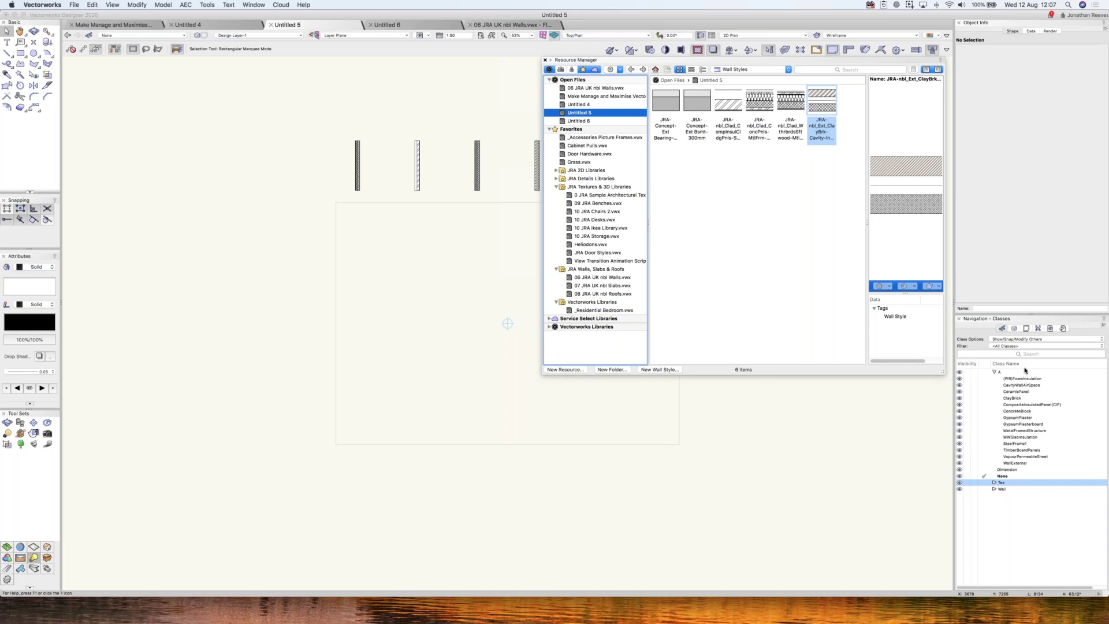
- Orbit and zoom into a 3D view of the height-less walls, then close the Resource Manager
click(446, 349)
middle_drag(446, 347, 569, 411)
drag(569, 410, 209, 186)
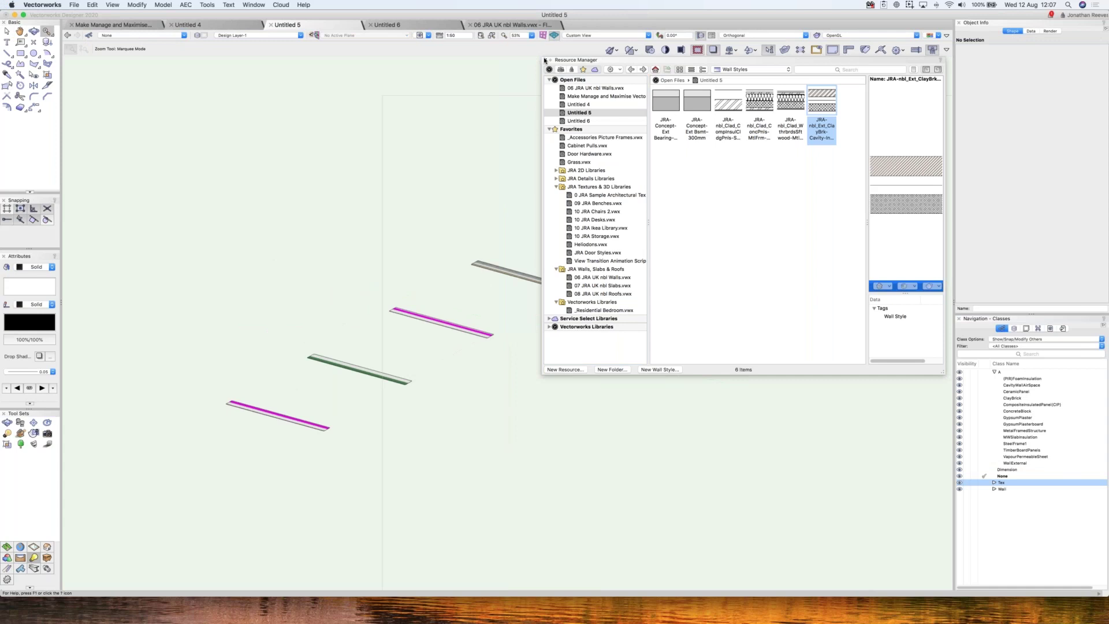
key(x)
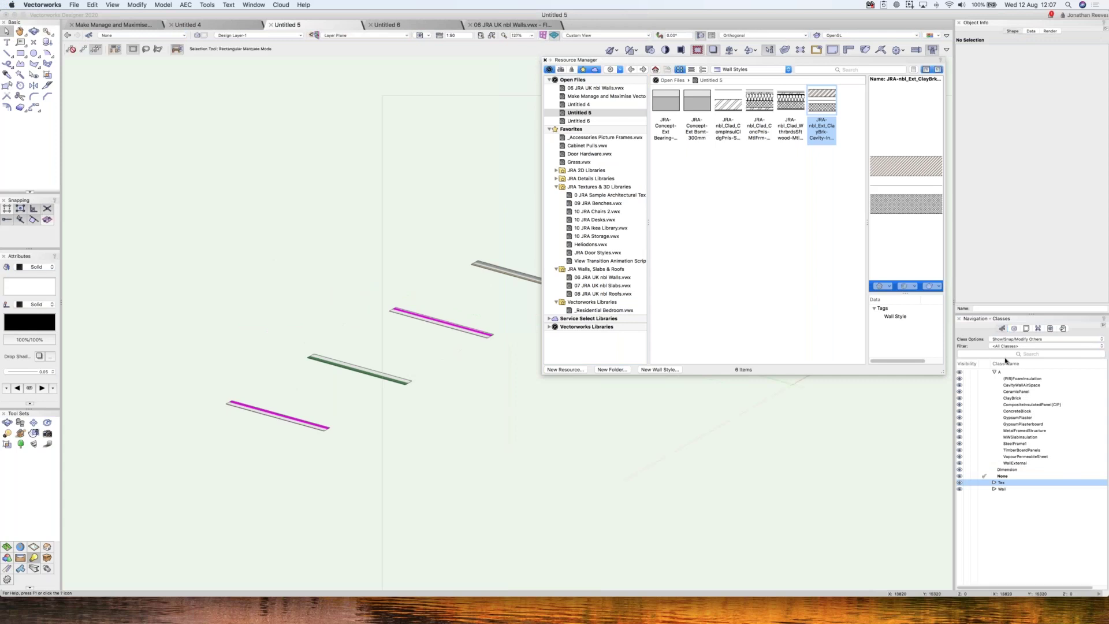
key(super+r)
click(1014, 328)
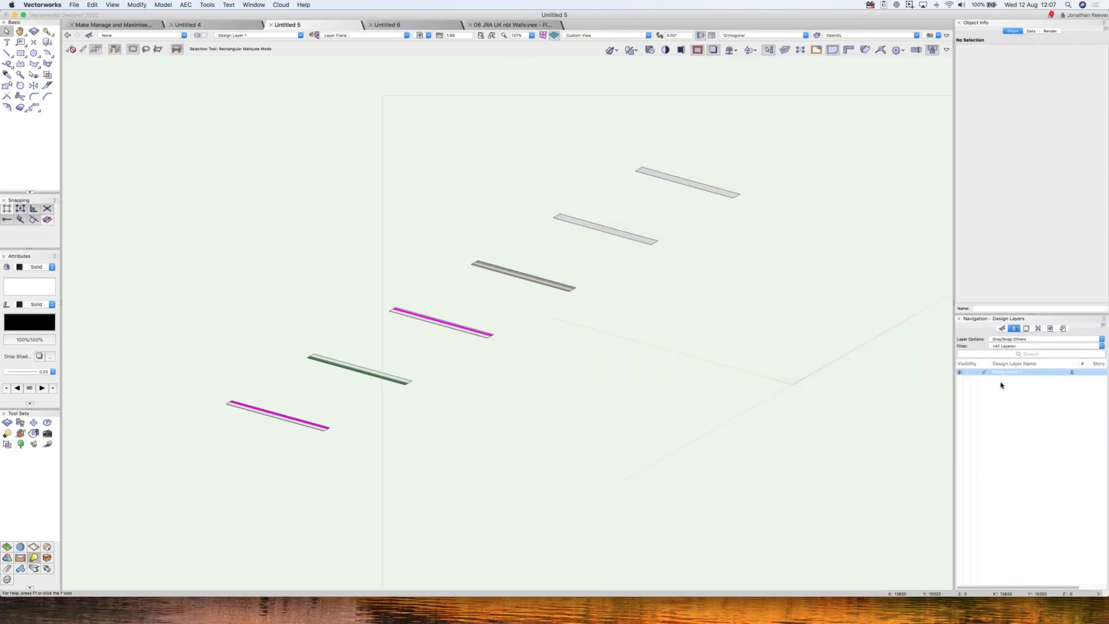
- Set Design Layer-1's Layer Wall Height to 2700
right_click(1004, 373)
key(Escape)
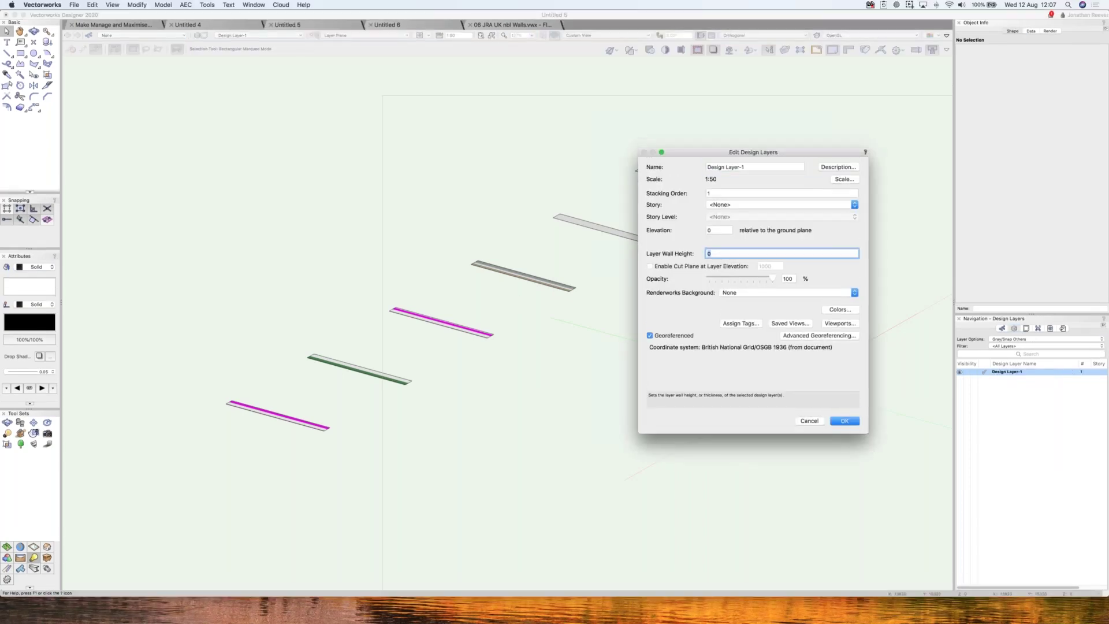
text(2700)
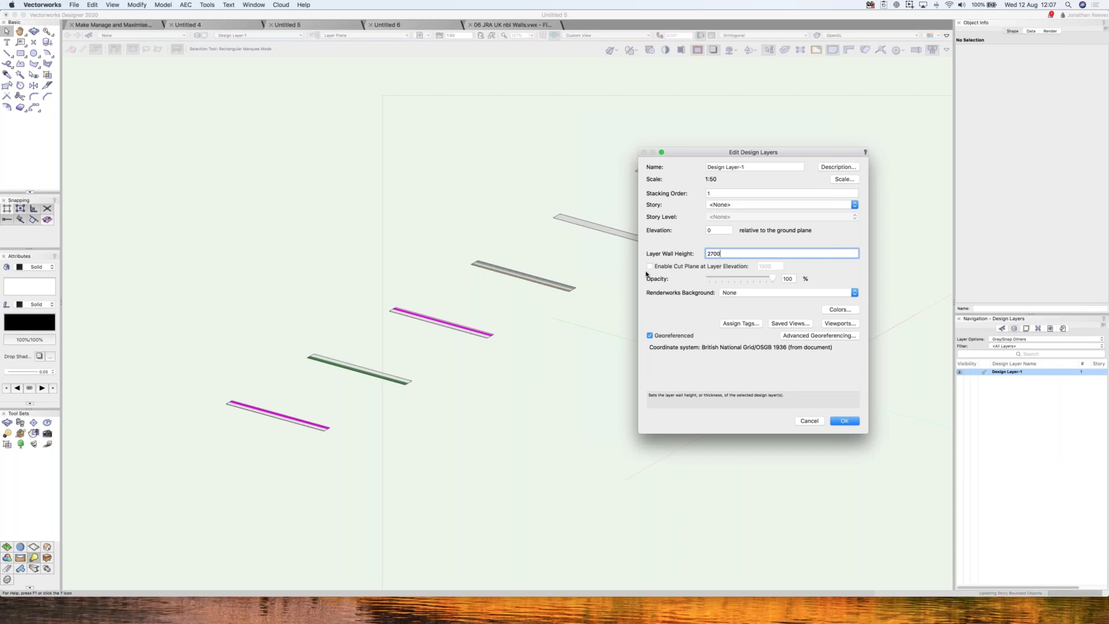
key(Return)
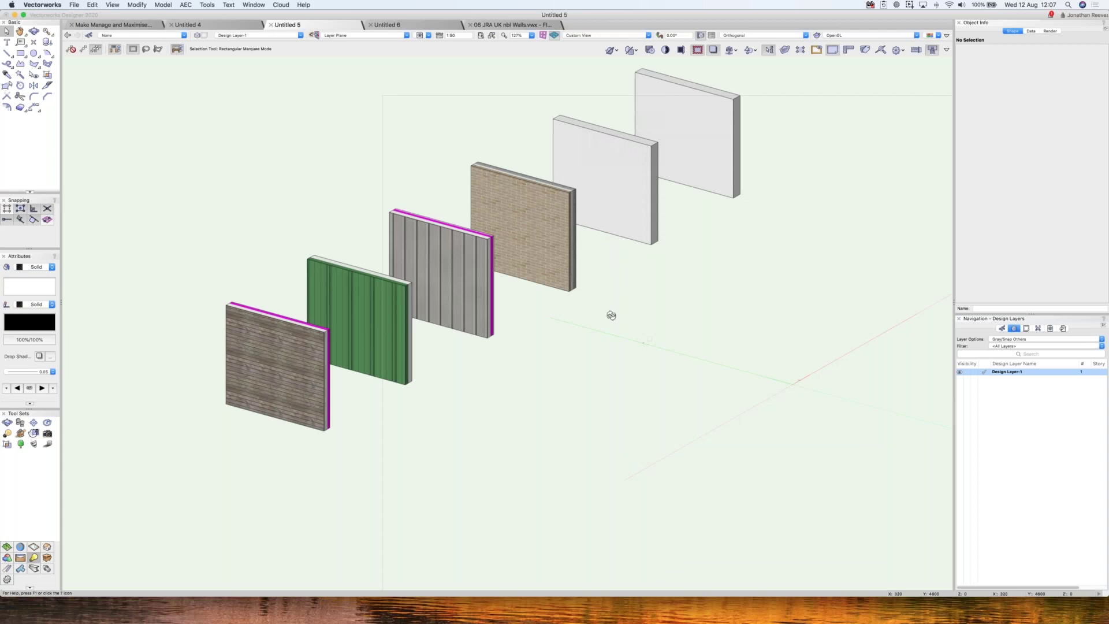
- Orbit the 2700 mm walls in 3D, then return to the Top/Plan view
key(shift+c)
drag(619, 330, 620, 330)
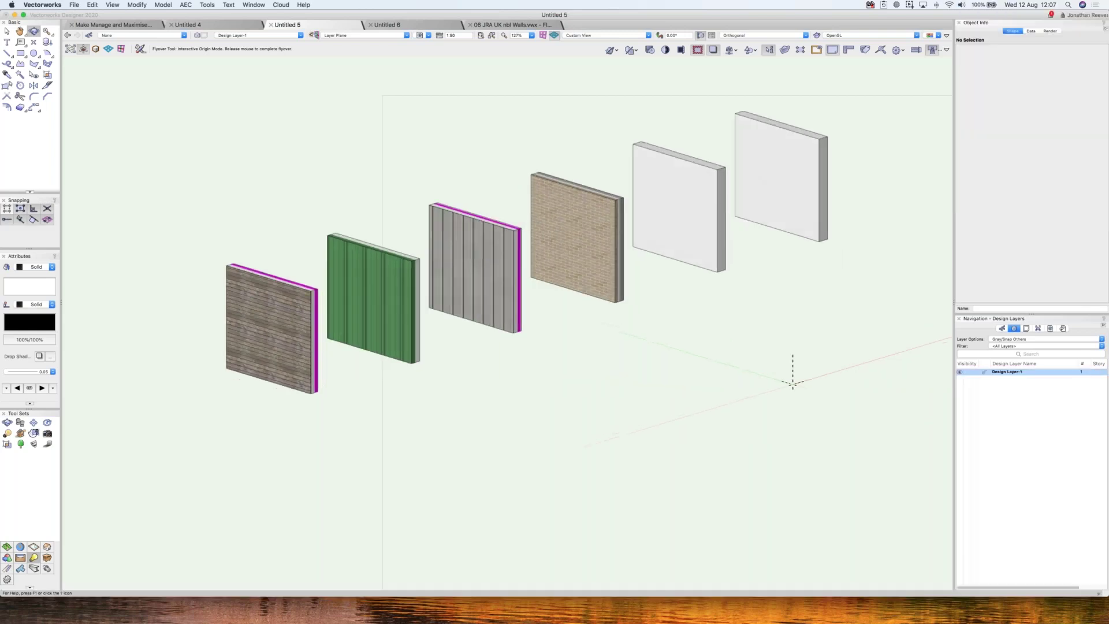
super+middle_drag(620, 331, 621, 332)
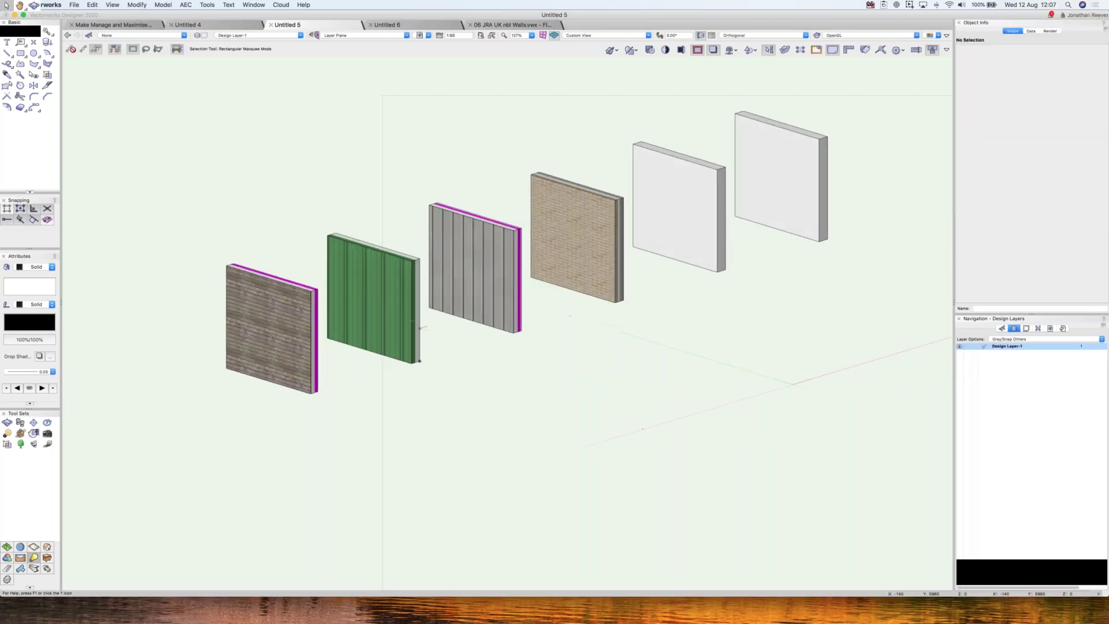
key(i)
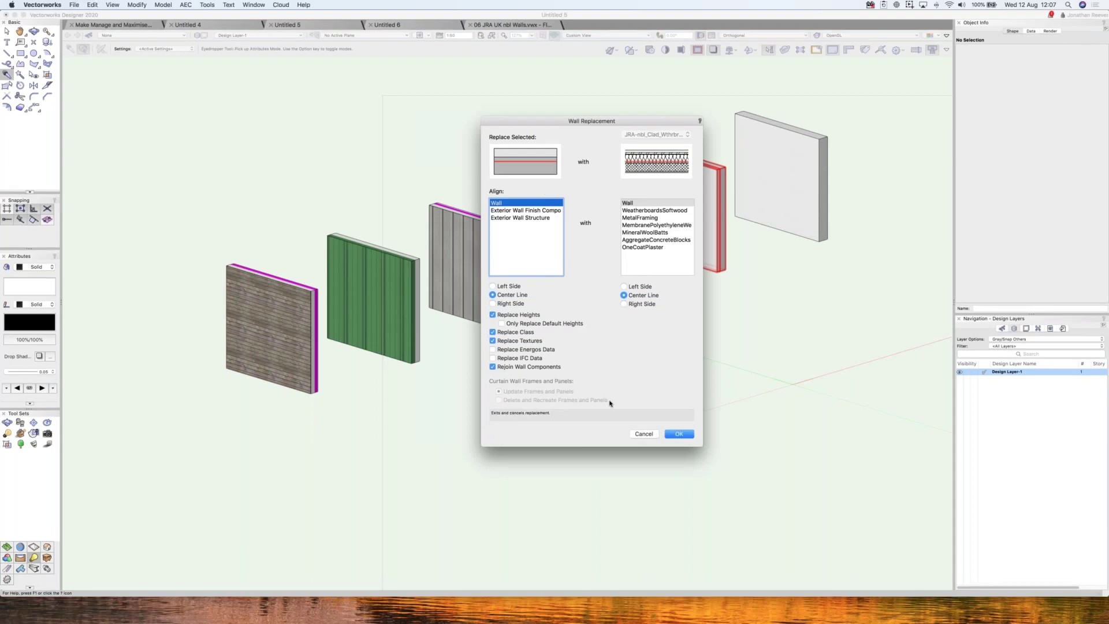
key(super+5)
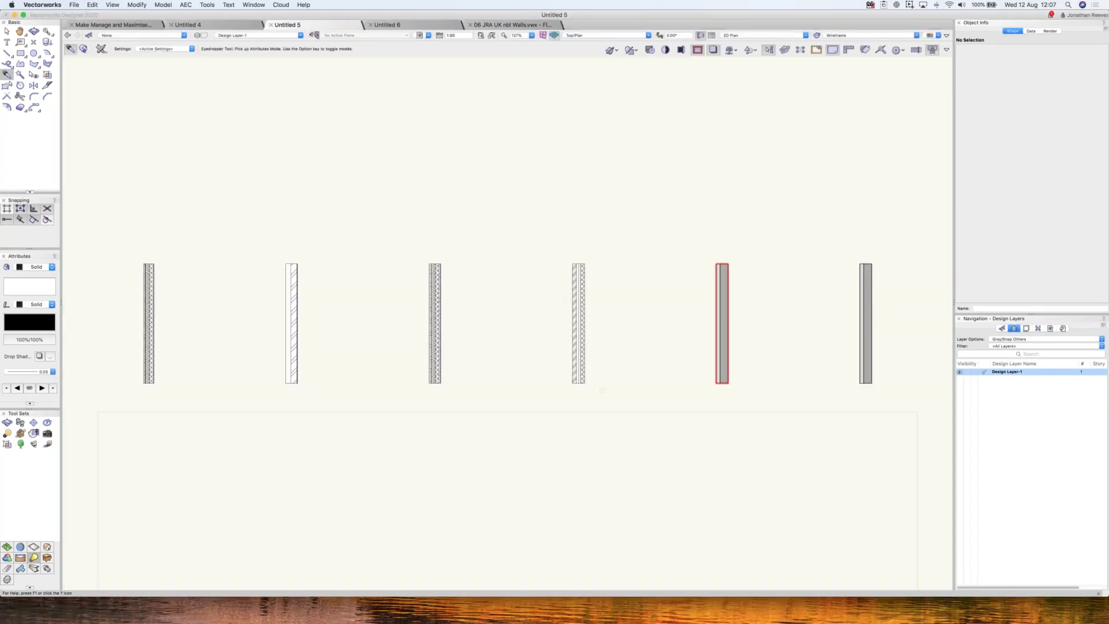
click(76, 5)
mouse_move(88, 36)
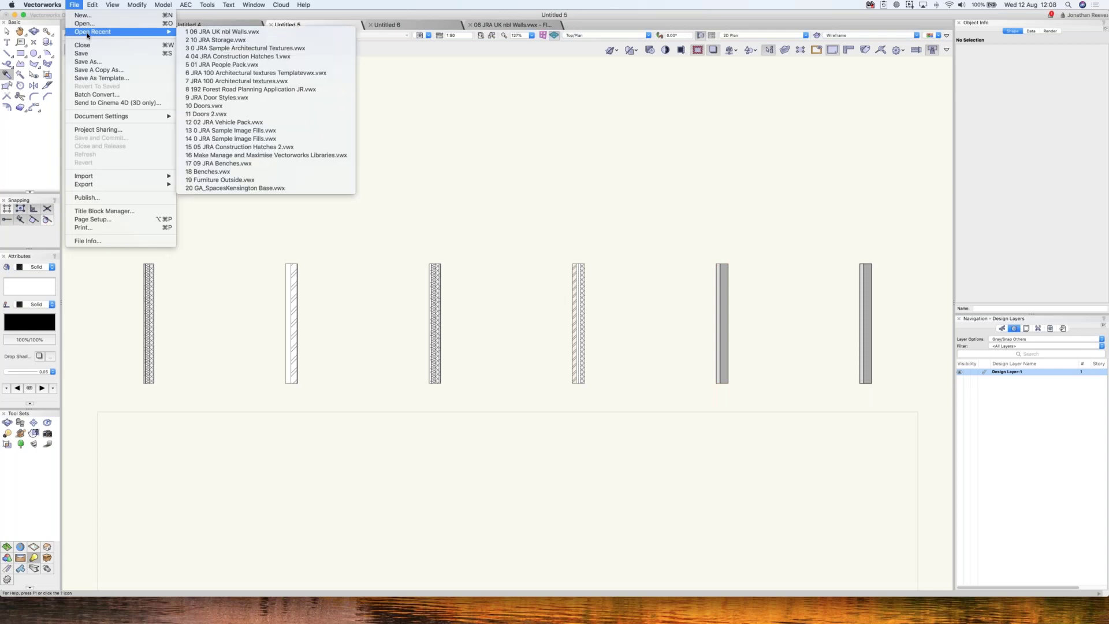
click(301, 89)
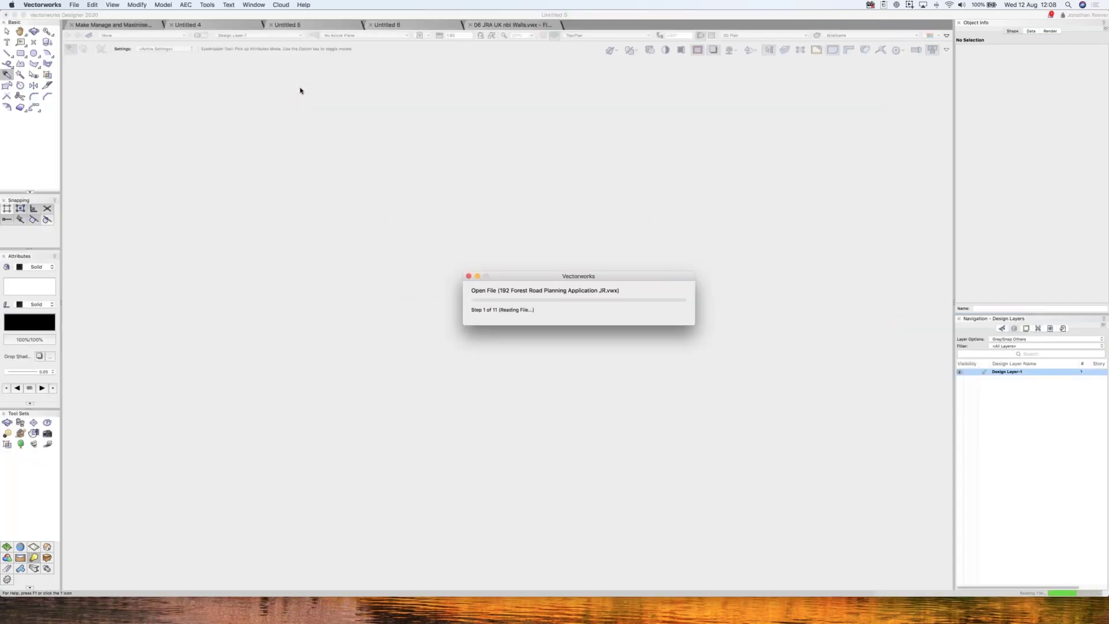
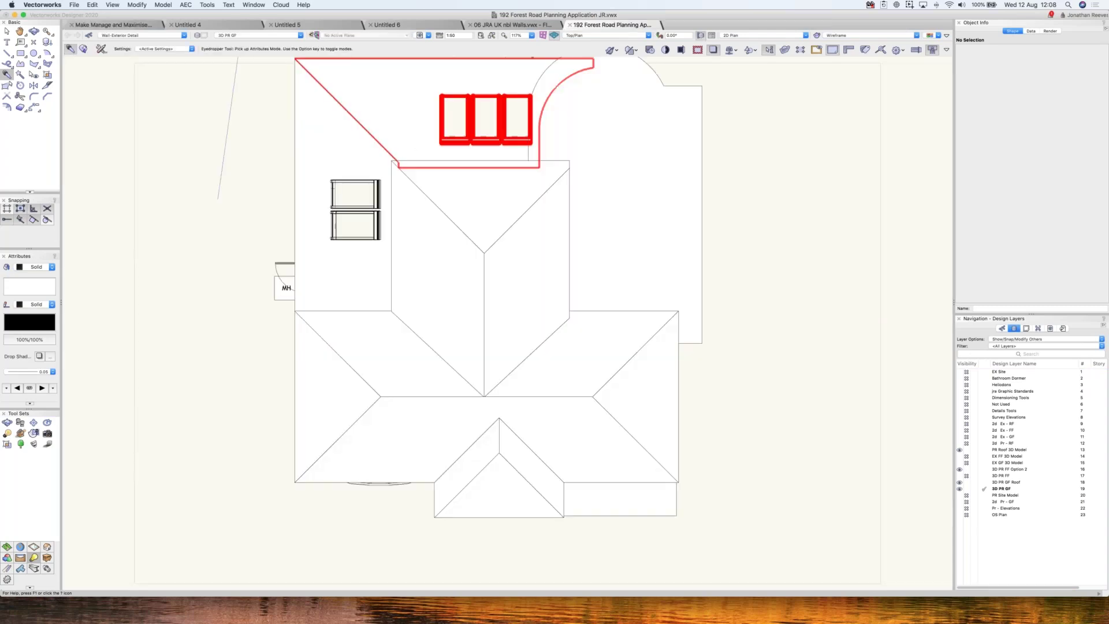
- Restore the saved Existing 3D Model view to show the rendered brick-and-tile house in 3D
click(428, 36)
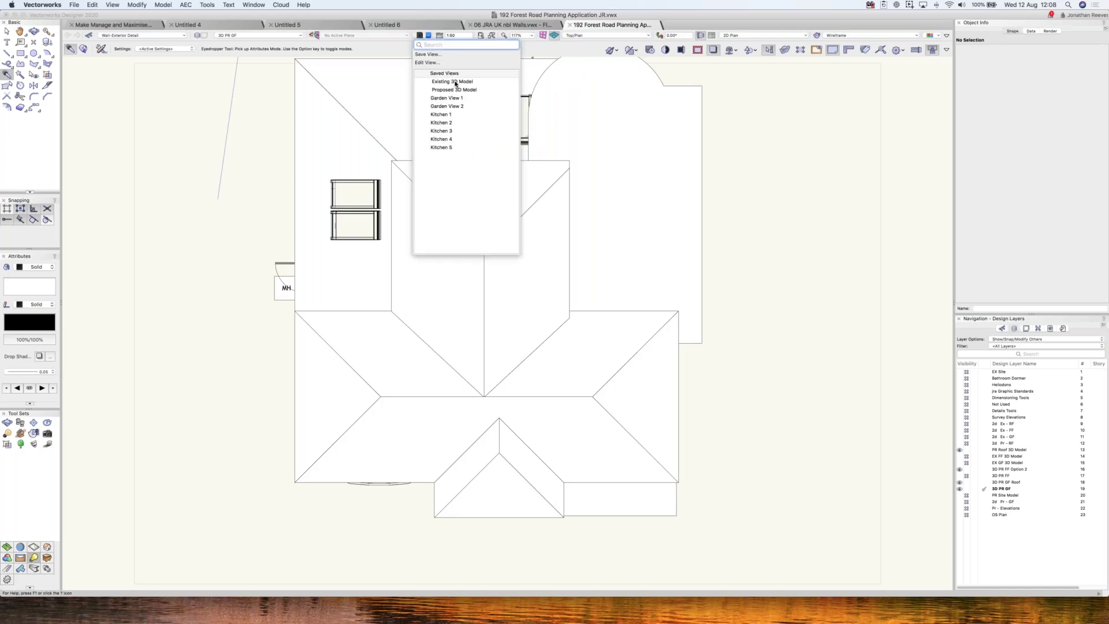
click(455, 81)
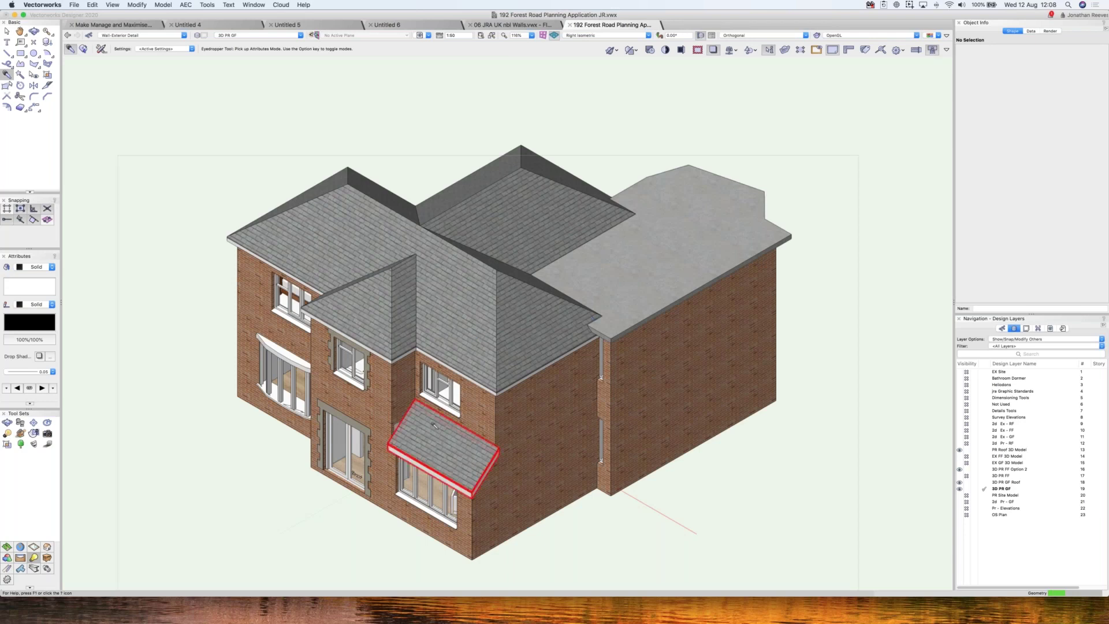
- Fly around the house, then restore the Existing 3D Model saved view again
key(shift+c)
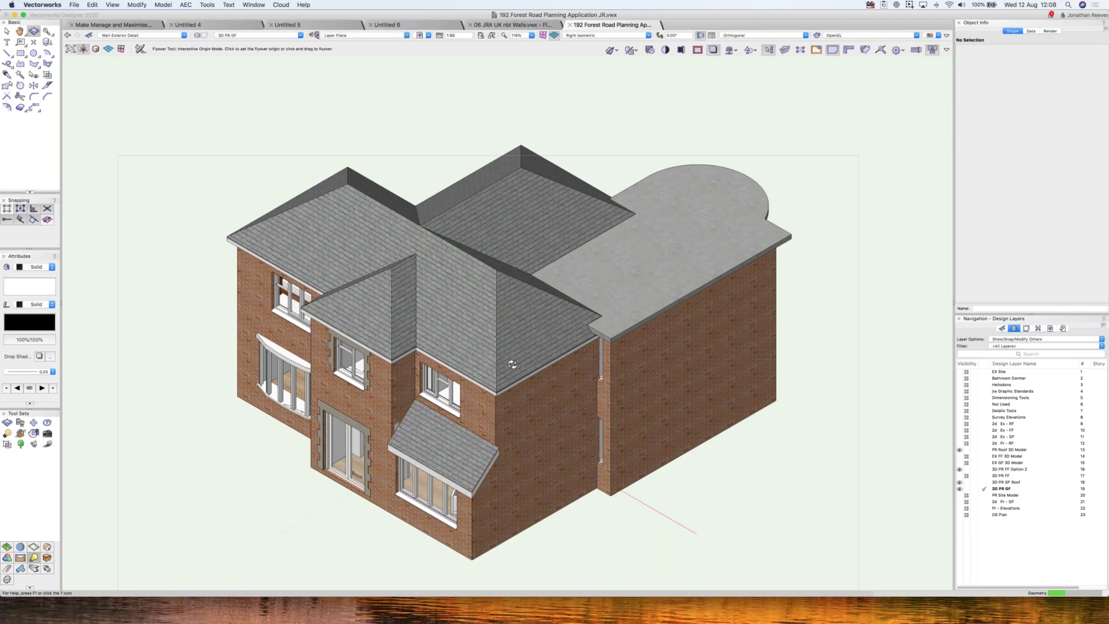
drag(512, 364, 423, 33)
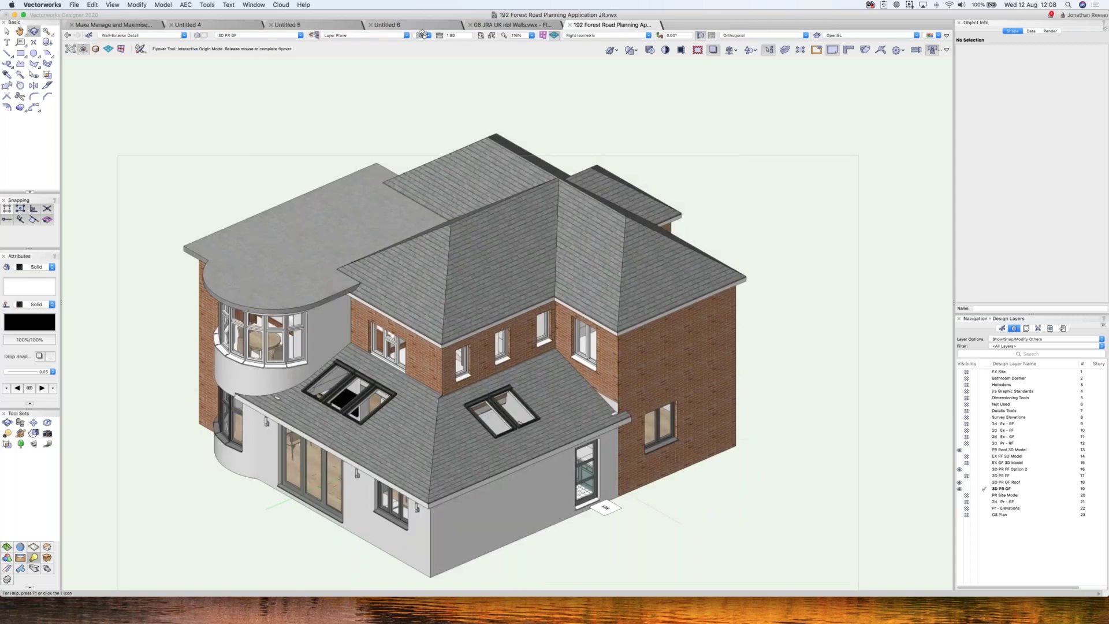
drag(422, 33, 422, 33)
click(420, 36)
click(446, 85)
click(446, 85)
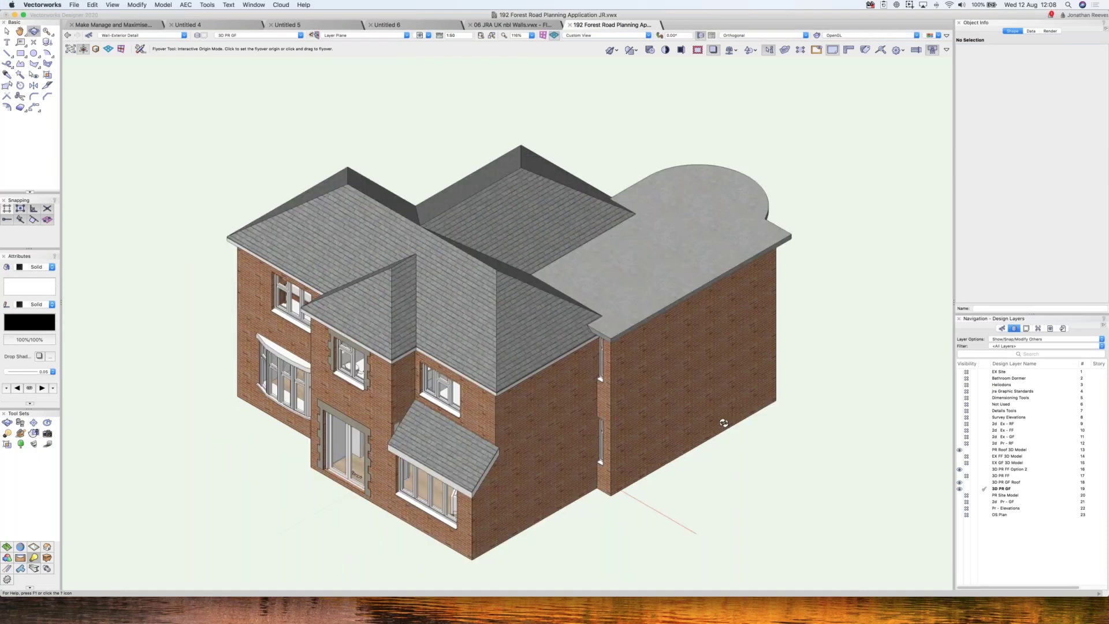
- Orbit to the rear extension and hide the 3D PR GF Roof layer
click(383, 398)
drag(384, 398, 964, 487)
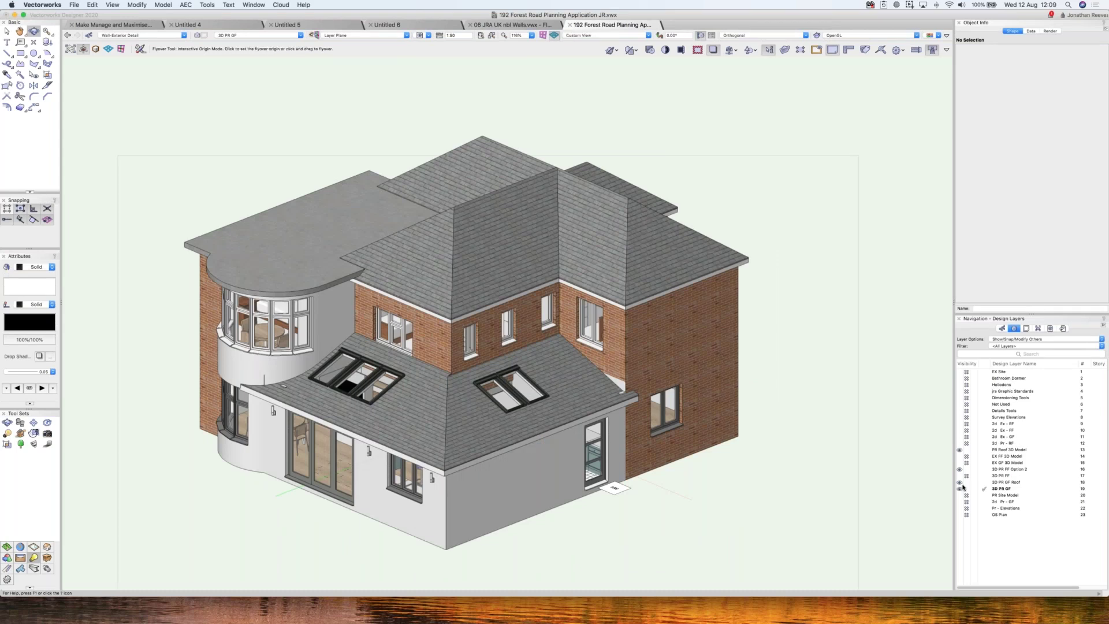
click(981, 482)
click(966, 481)
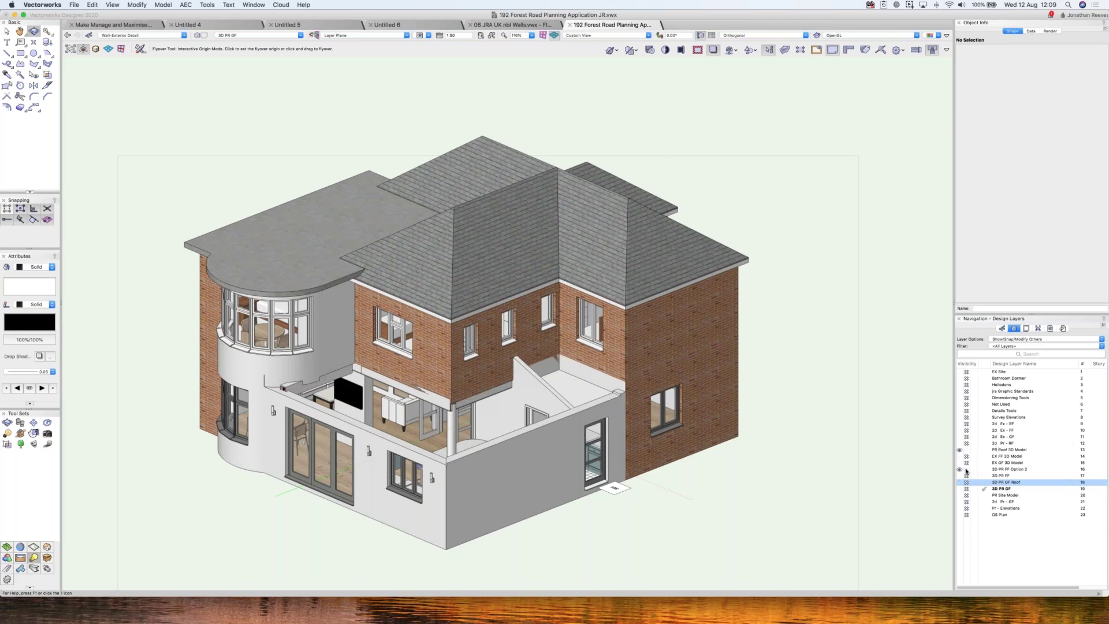
- Toggle the PR Roof, EX FF and EX GF 3D Model layers, making EX GF current
drag(1003, 450, 999, 459)
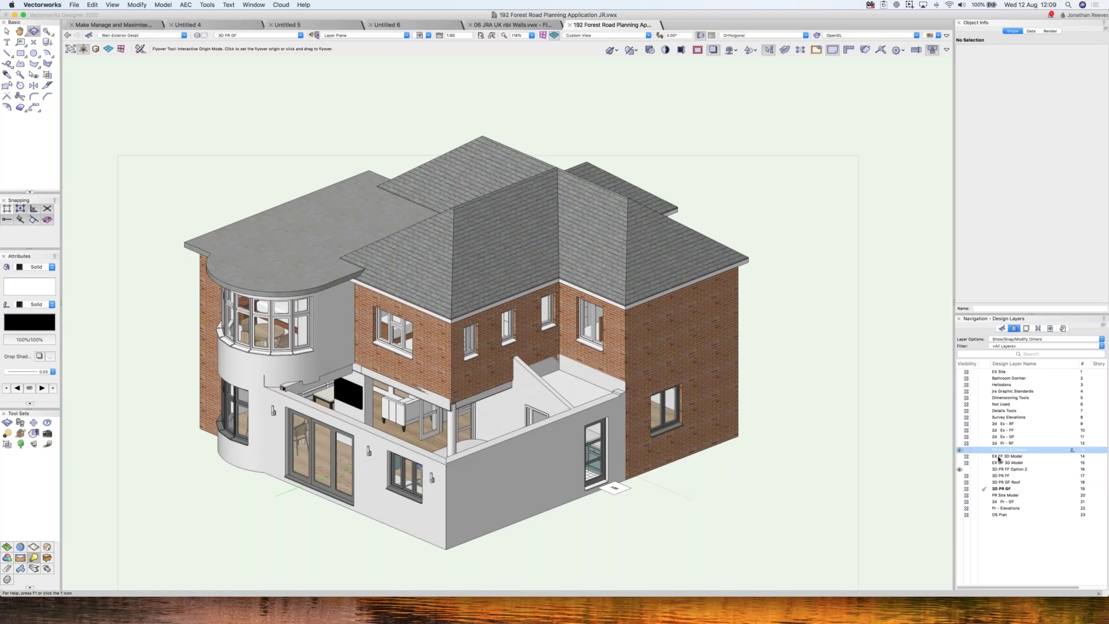
click(967, 450)
click(964, 456)
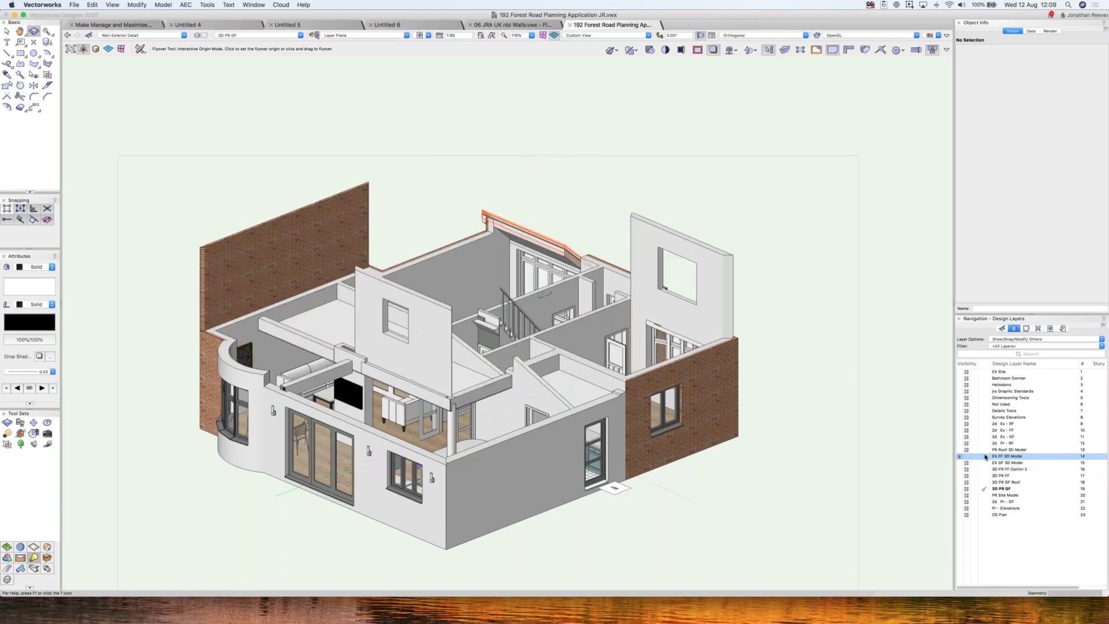
click(961, 462)
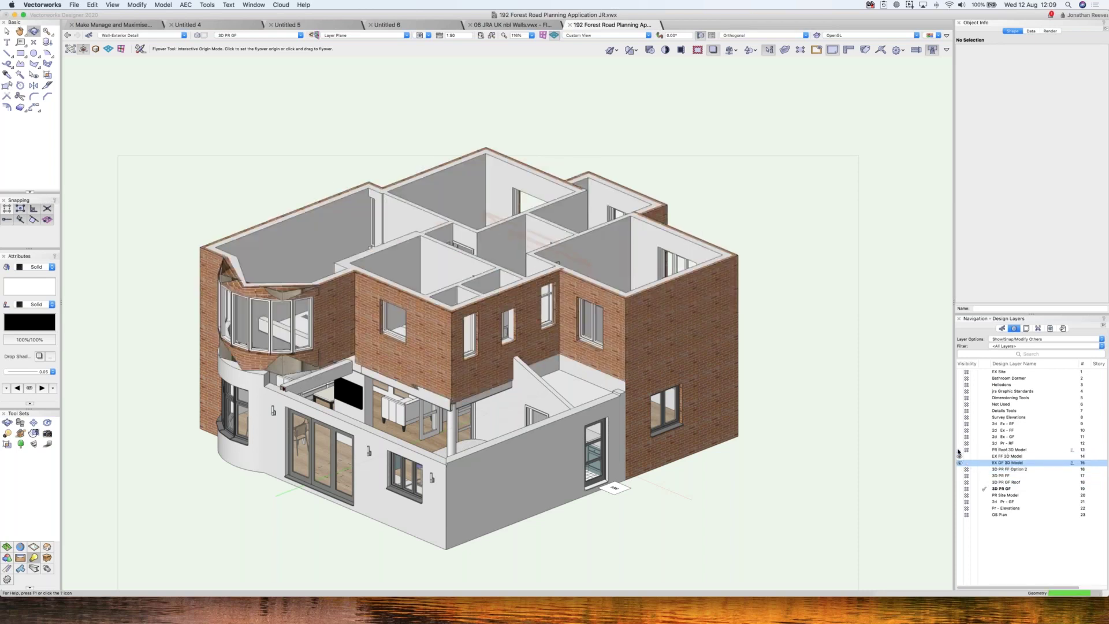
click(960, 449)
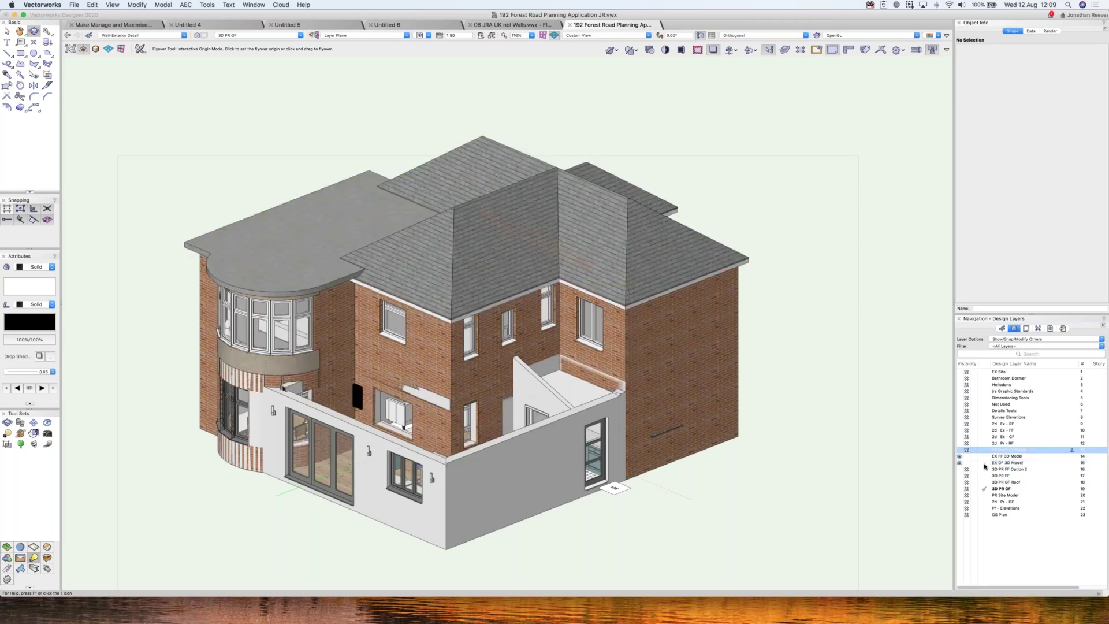
click(986, 463)
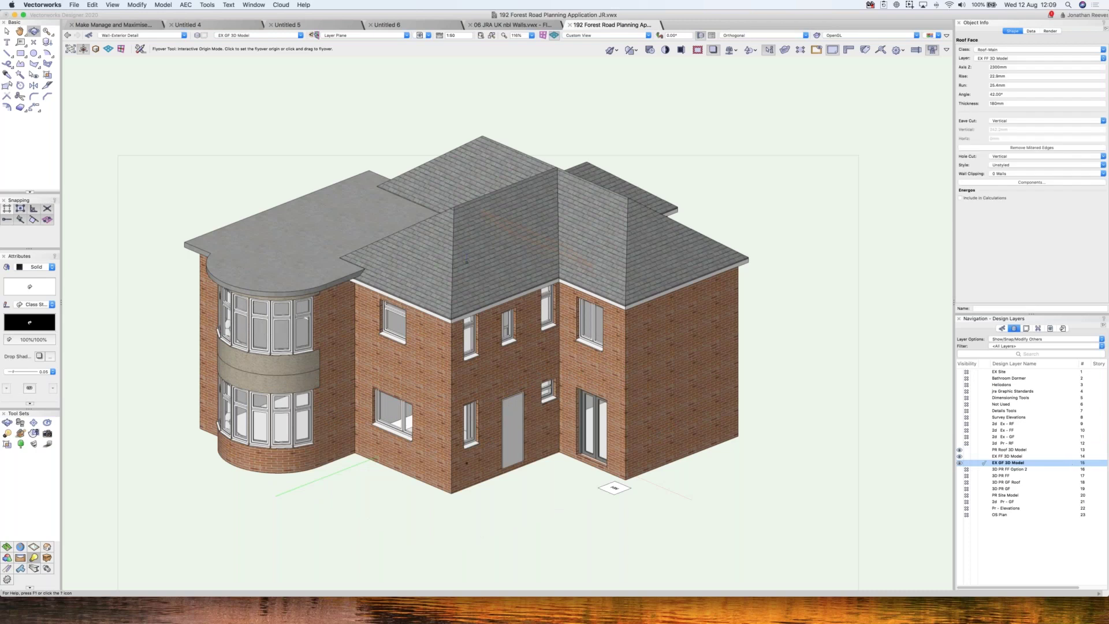
- Restore a saved perspective view of the proposed rear extension
click(428, 35)
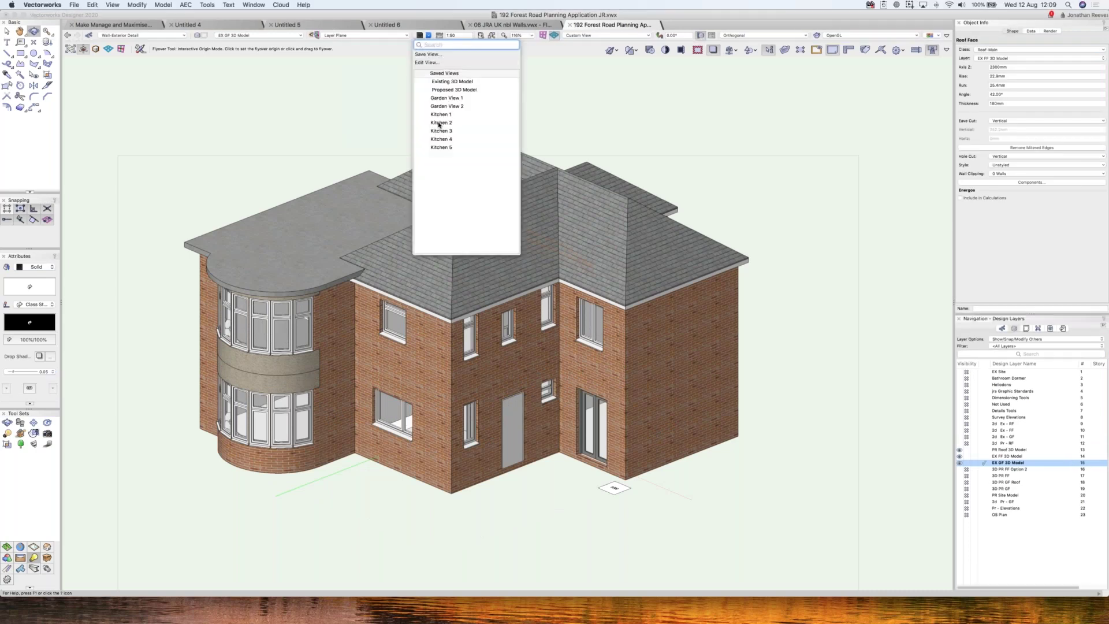
click(439, 123)
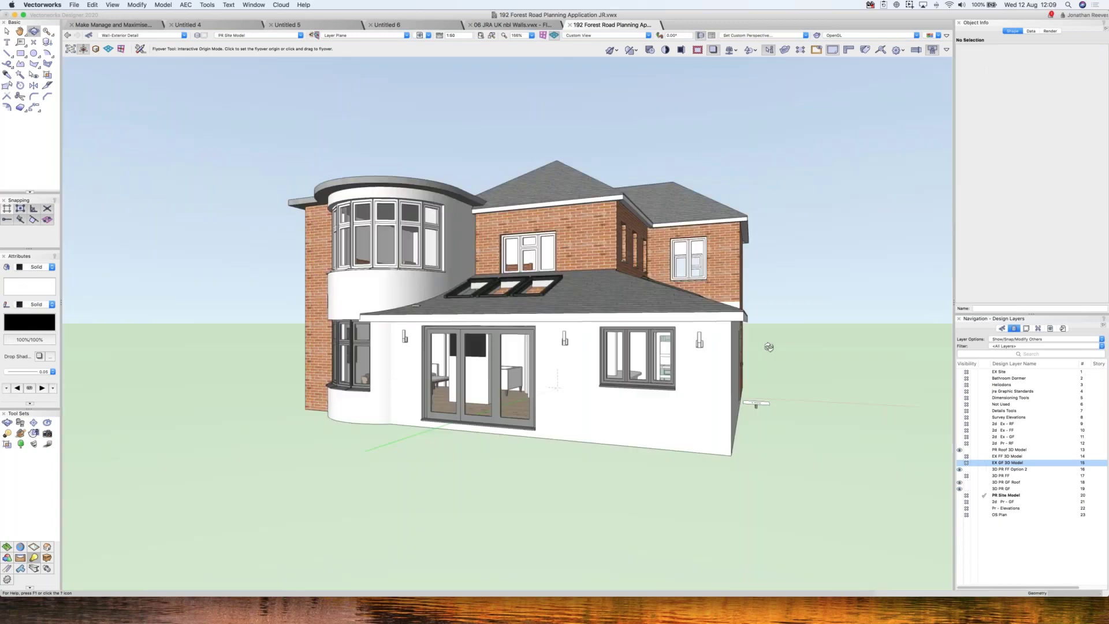
click(769, 348)
- Open the Resource Manager's wall styles and make 3D PR GF the active layer
drag(769, 347, 758, 350)
key(super+r)
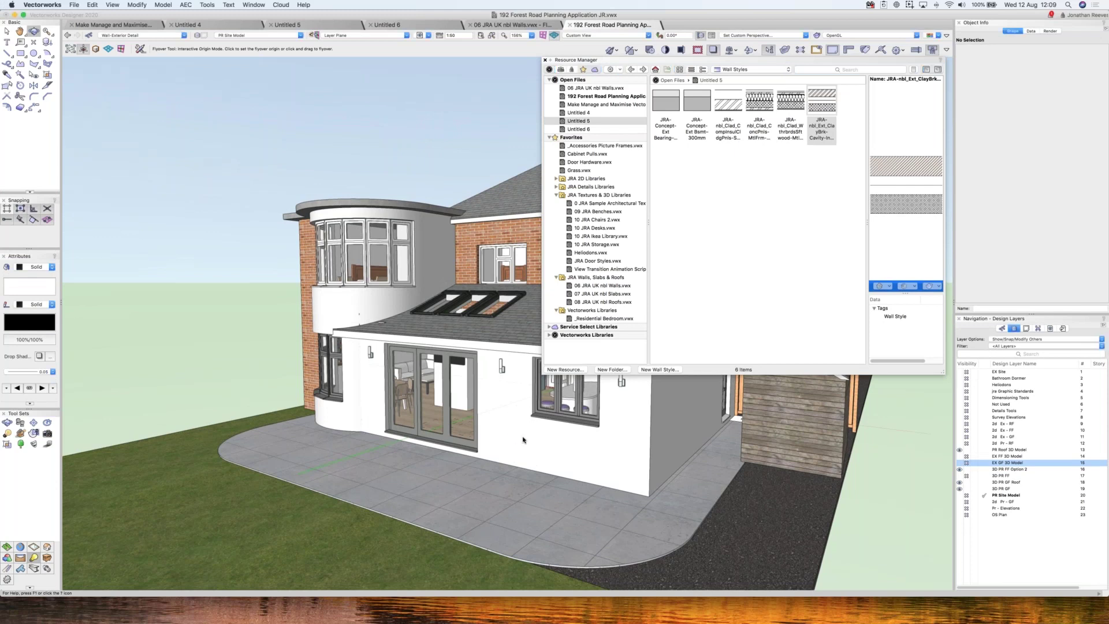
key(x)
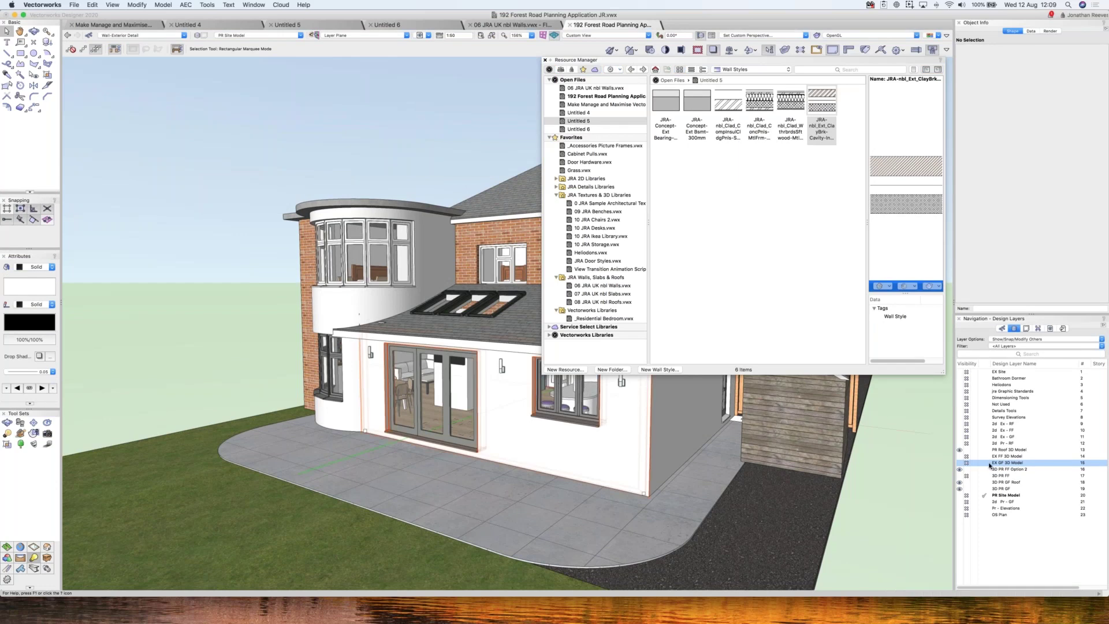
click(985, 488)
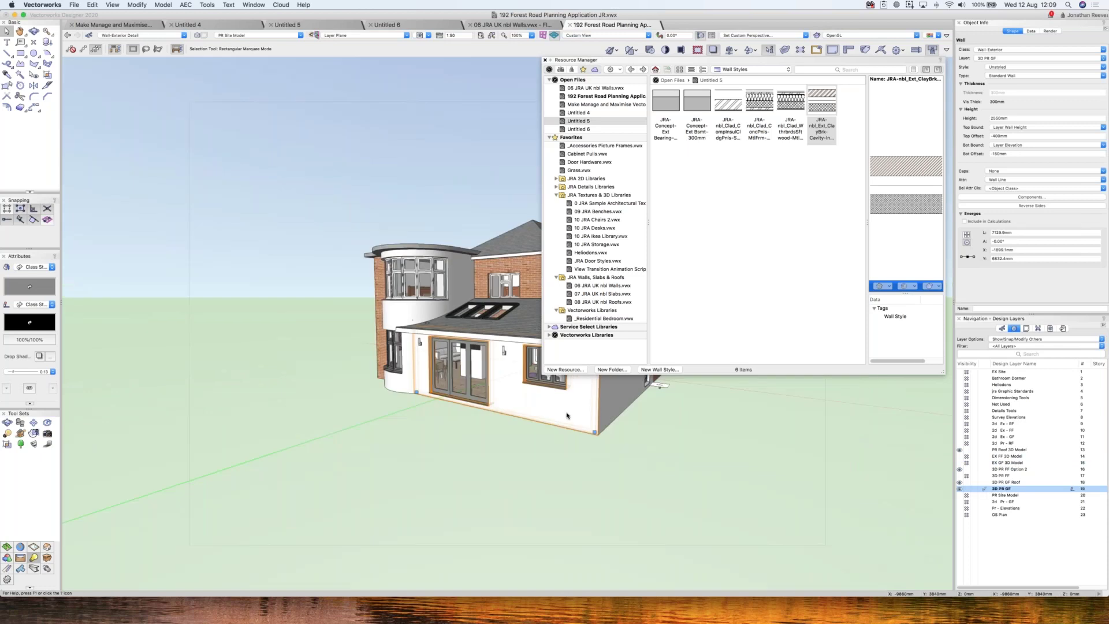
- Clear the selection and bring up the Select Similar tool's similarity criteria
click(655, 471)
click(20, 75)
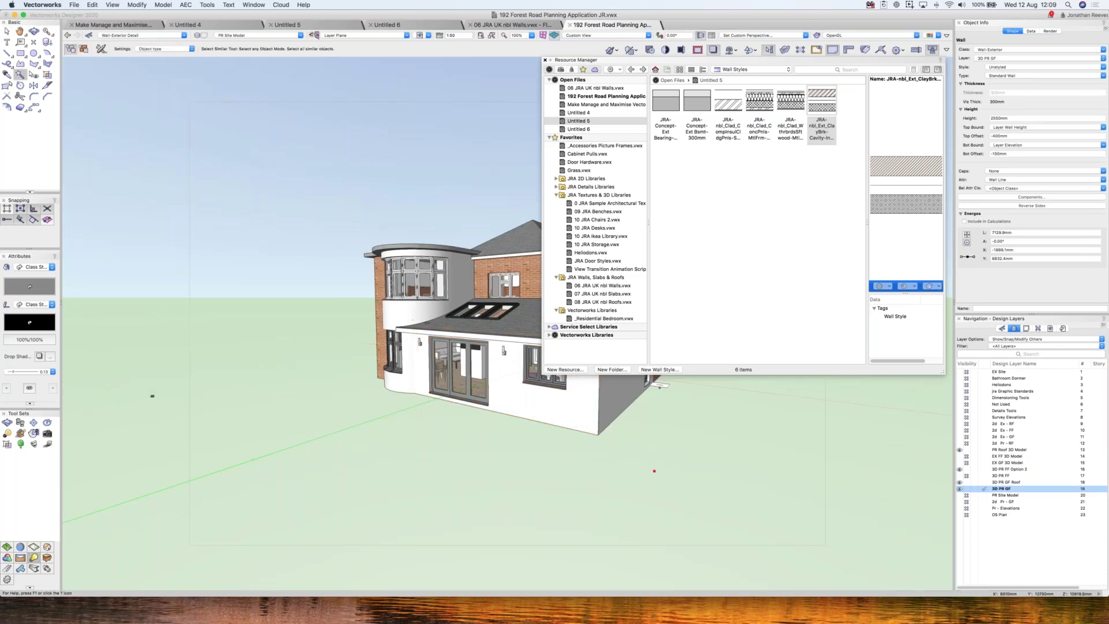
click(164, 48)
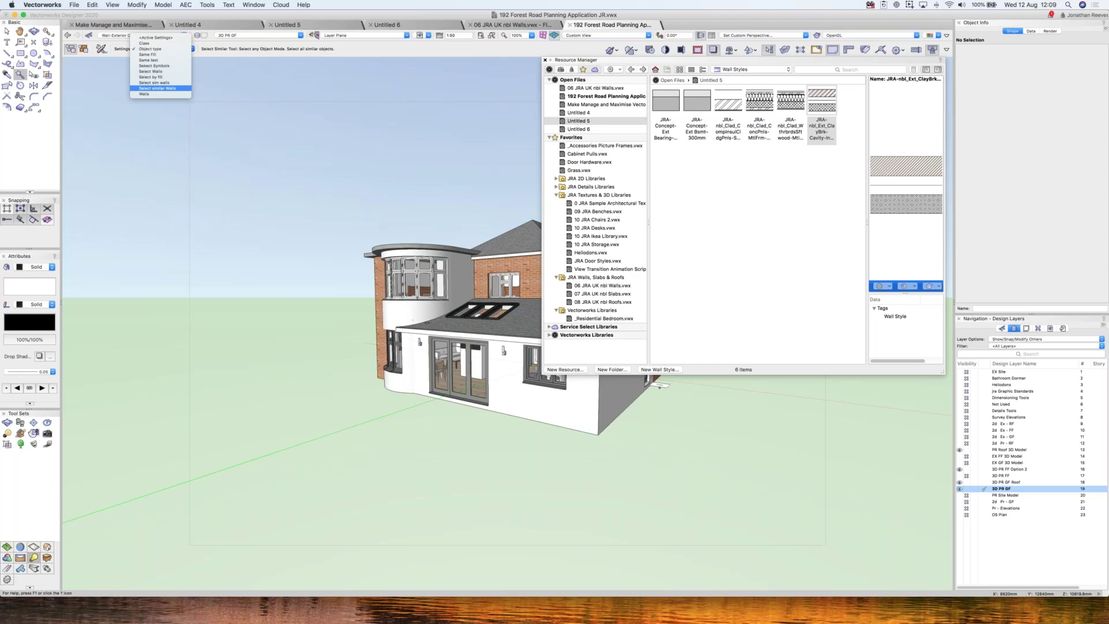
- Select the nine similar ground-floor walls and apply the JRA-nbl_Clad_Wthrbrd weatherboard wall style
click(157, 88)
click(588, 420)
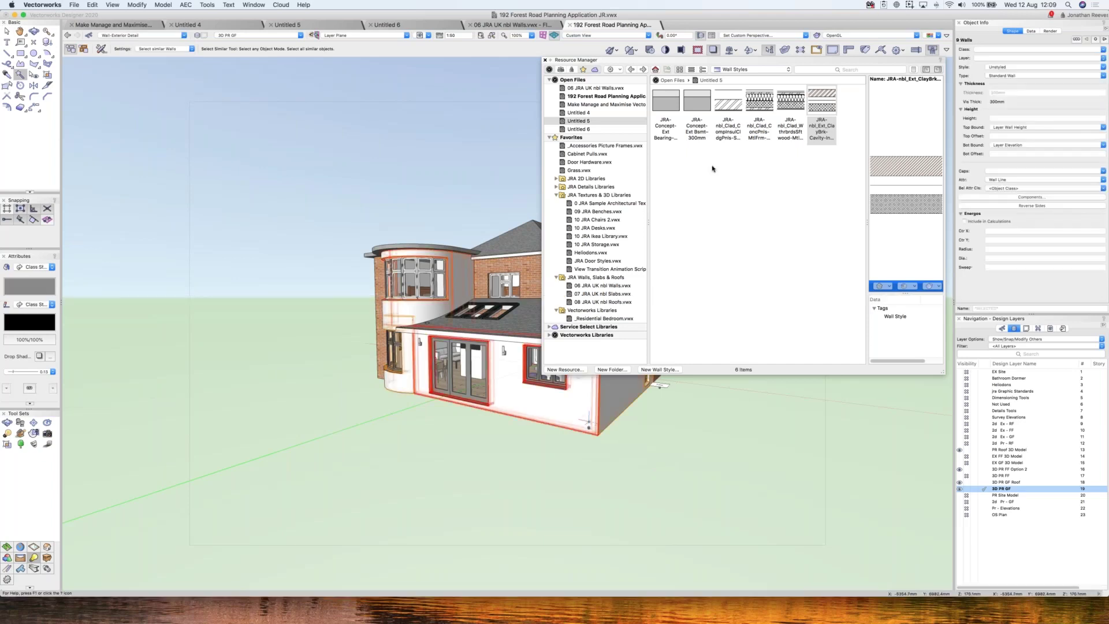
click(784, 106)
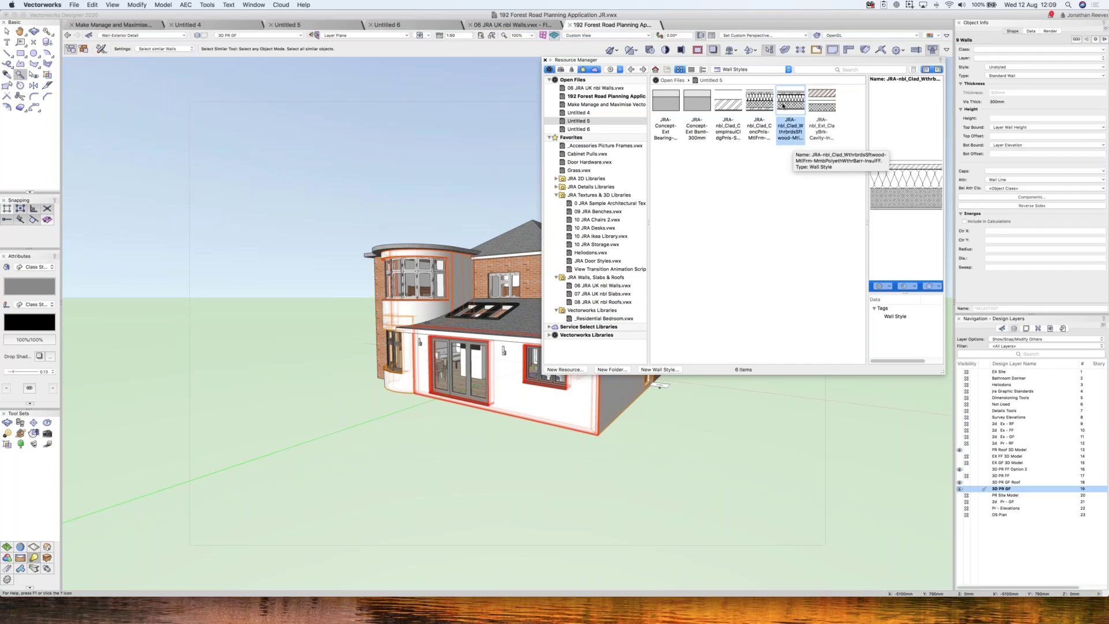
right_click(792, 117)
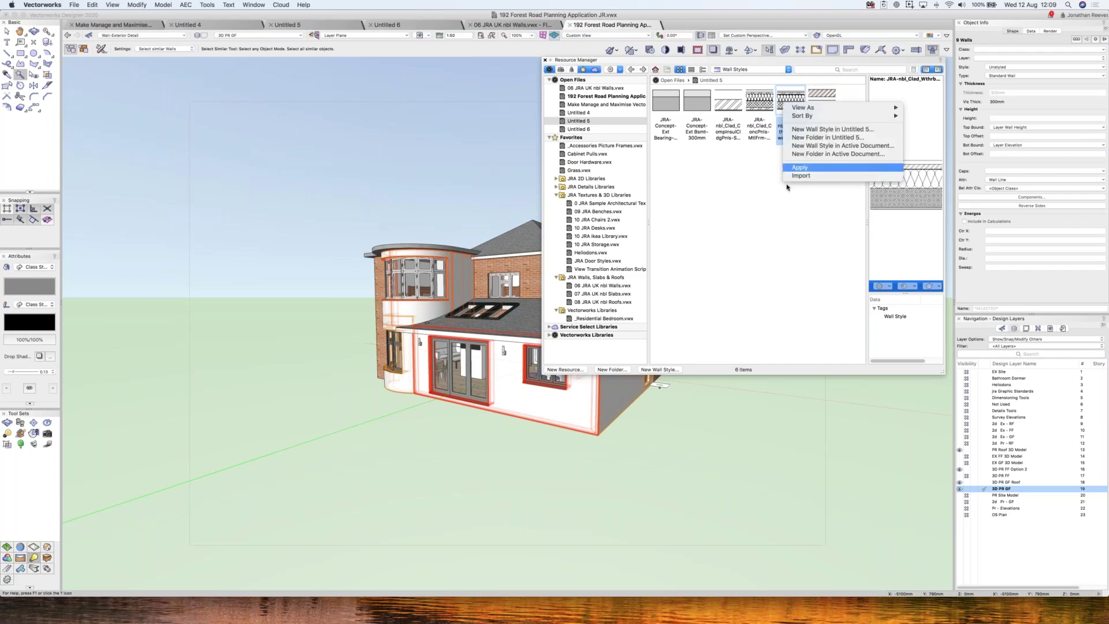
click(787, 184)
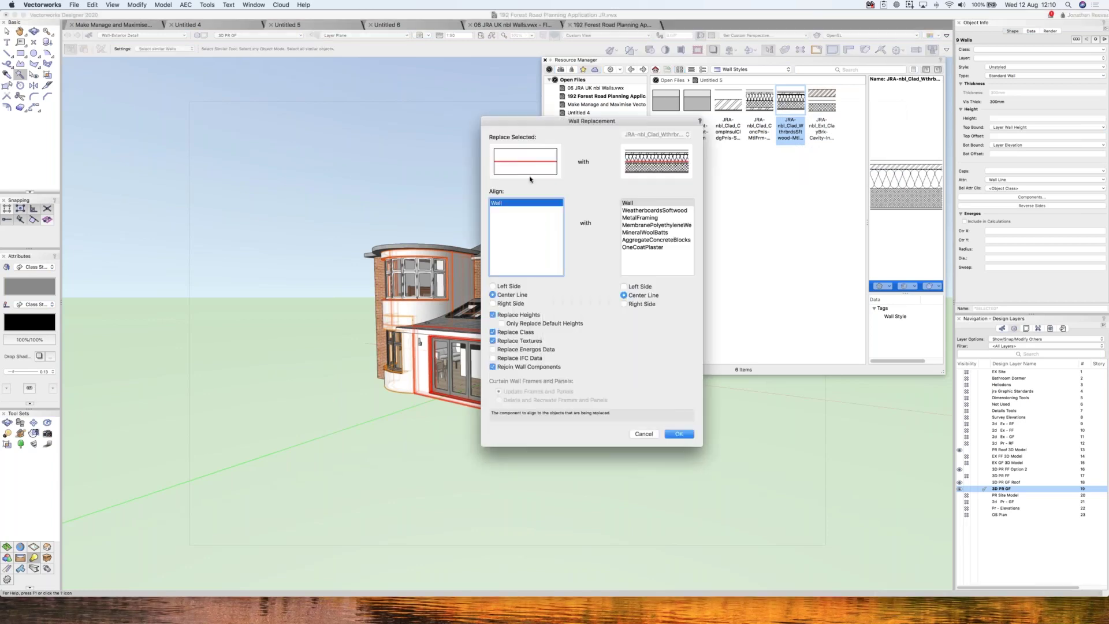
click(681, 434)
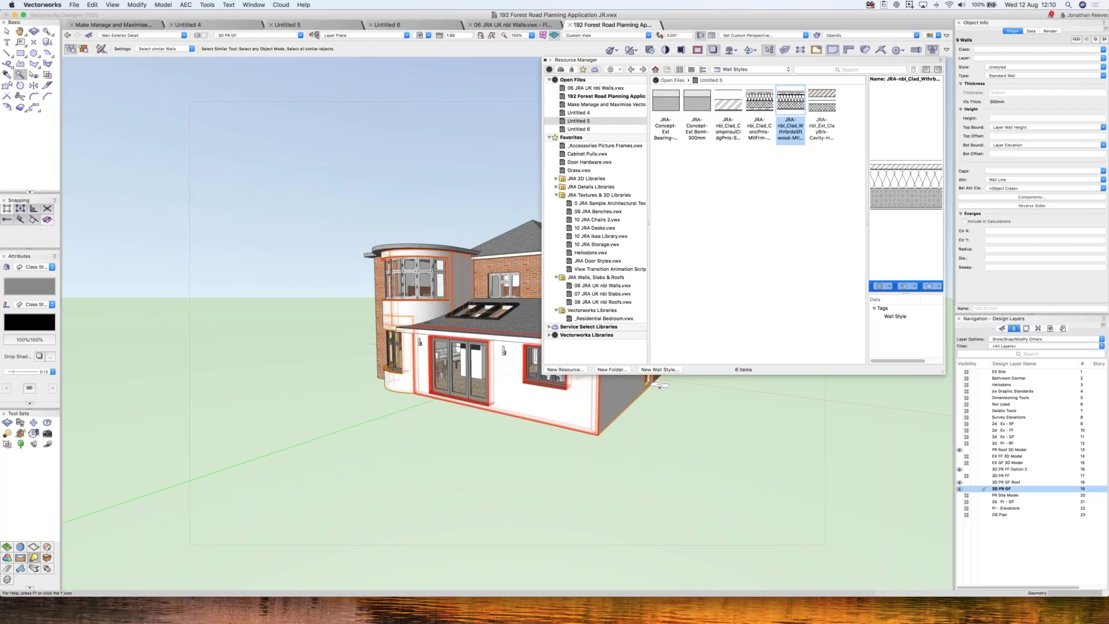
- Zoom in and undo the timber cladding wall replacement
drag(659, 384, 660, 384)
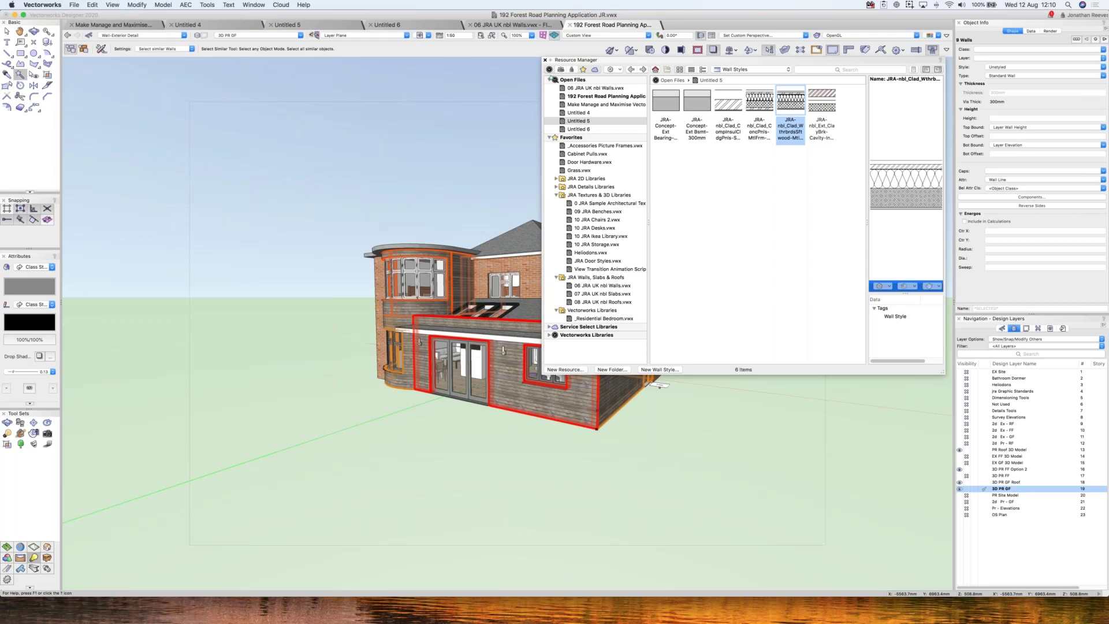
scroll(554, 372, up, 5)
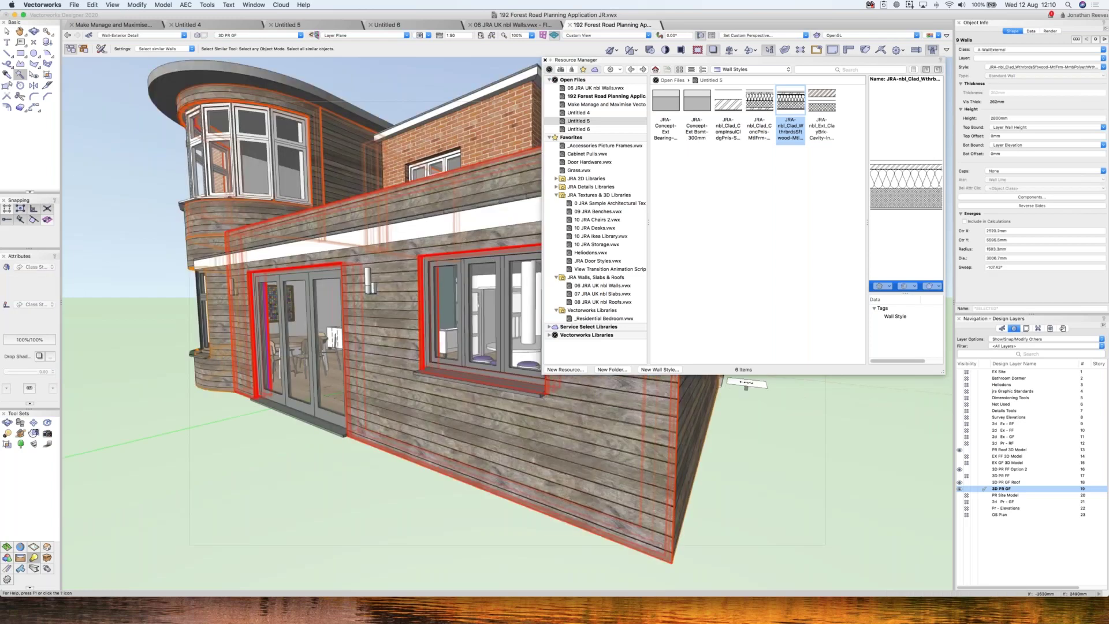
key(super+c)
key(super+alt+v)
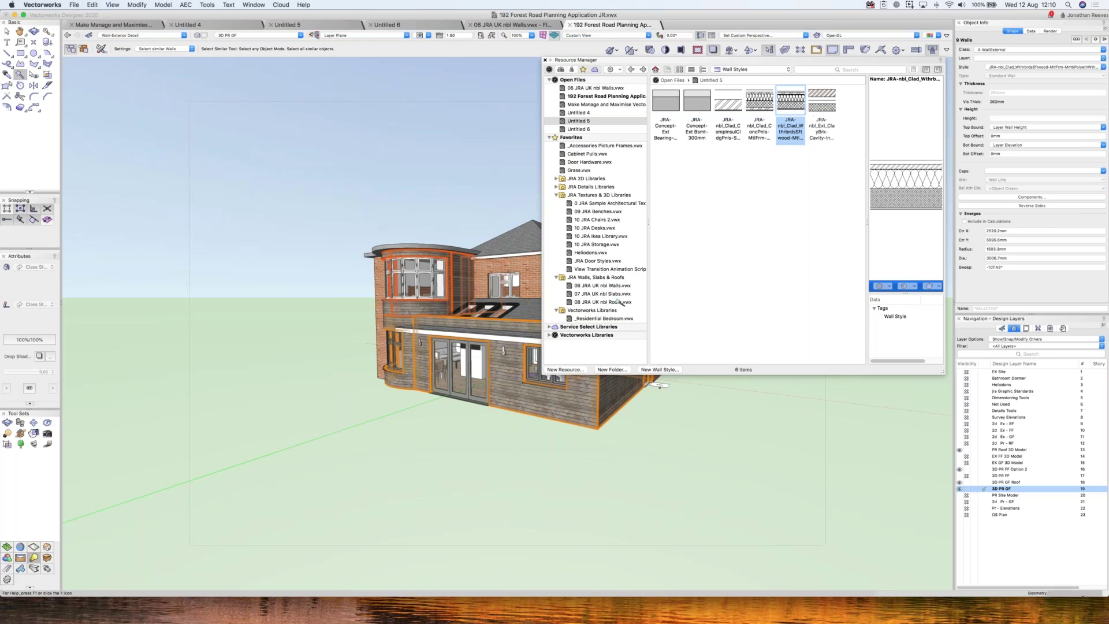
key(super+z)
- Show only the active ground-floor layer in Top/Plan, deselect walls, and close the Resource Manager
key(super+6)
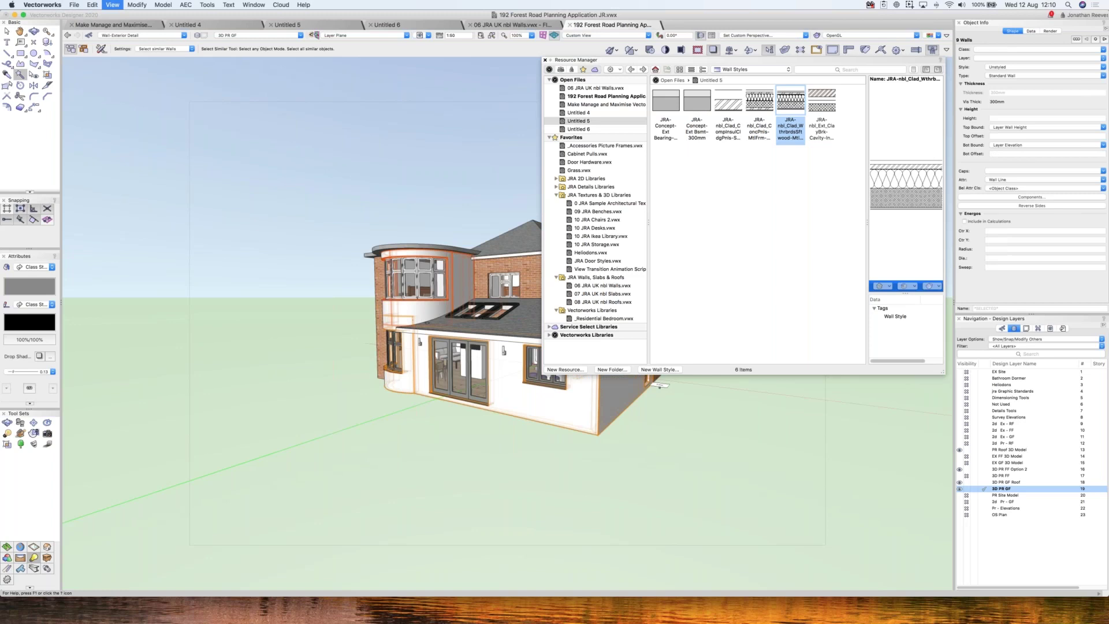
key(super+6)
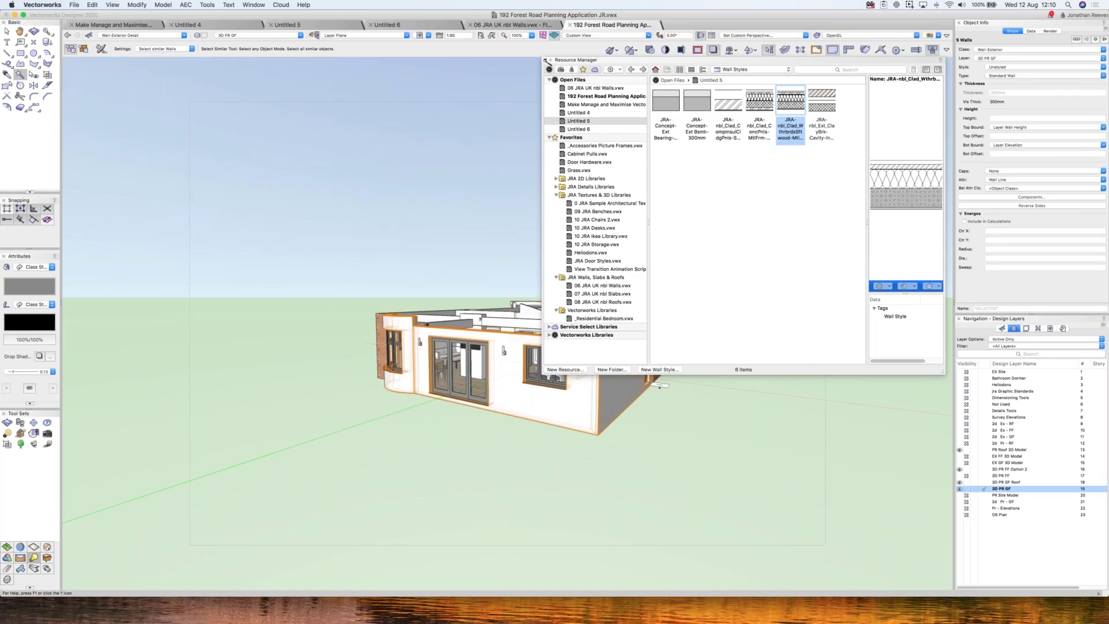
key(super+5)
key(Escape)
click(545, 59)
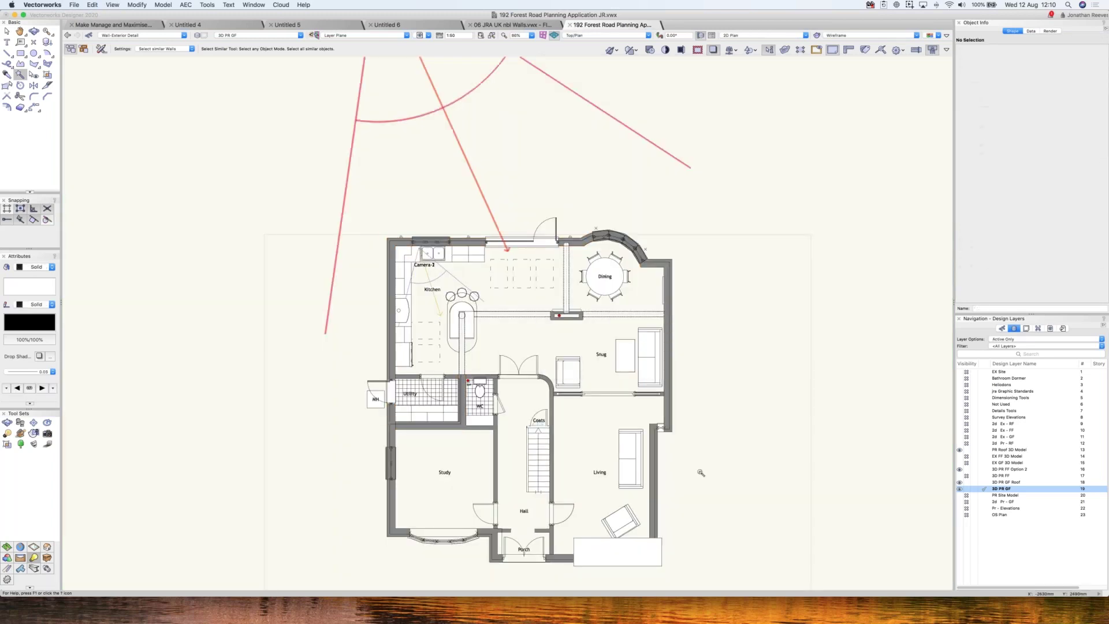
- Zoom in on the kitchen, snug and WC area and tilt it into an oblique 3D view
key(c)
click(564, 471)
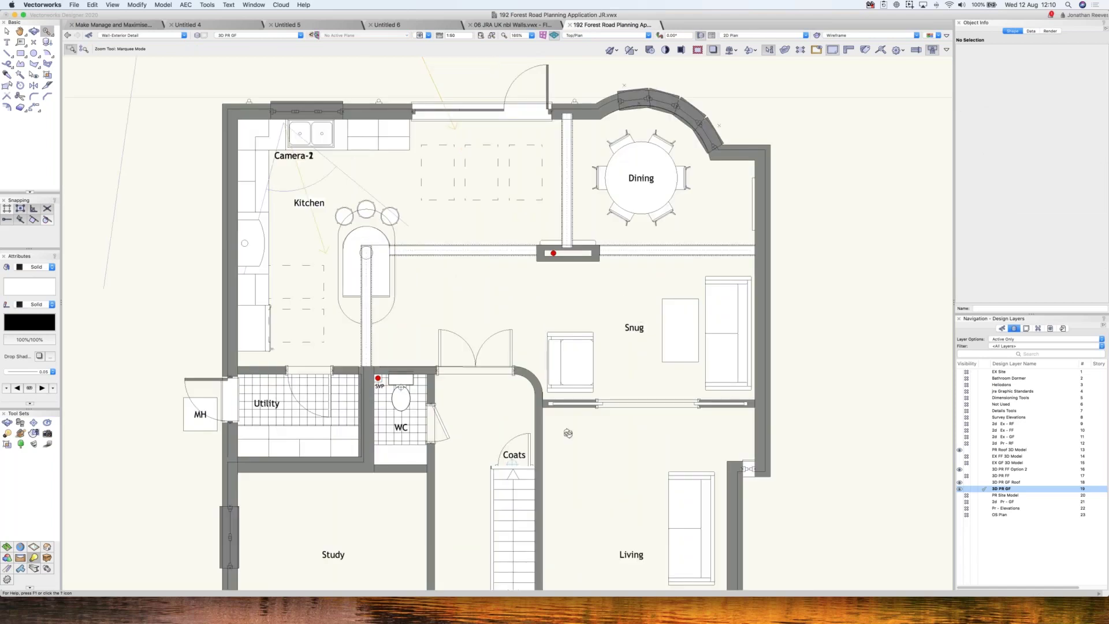
key(shift+c)
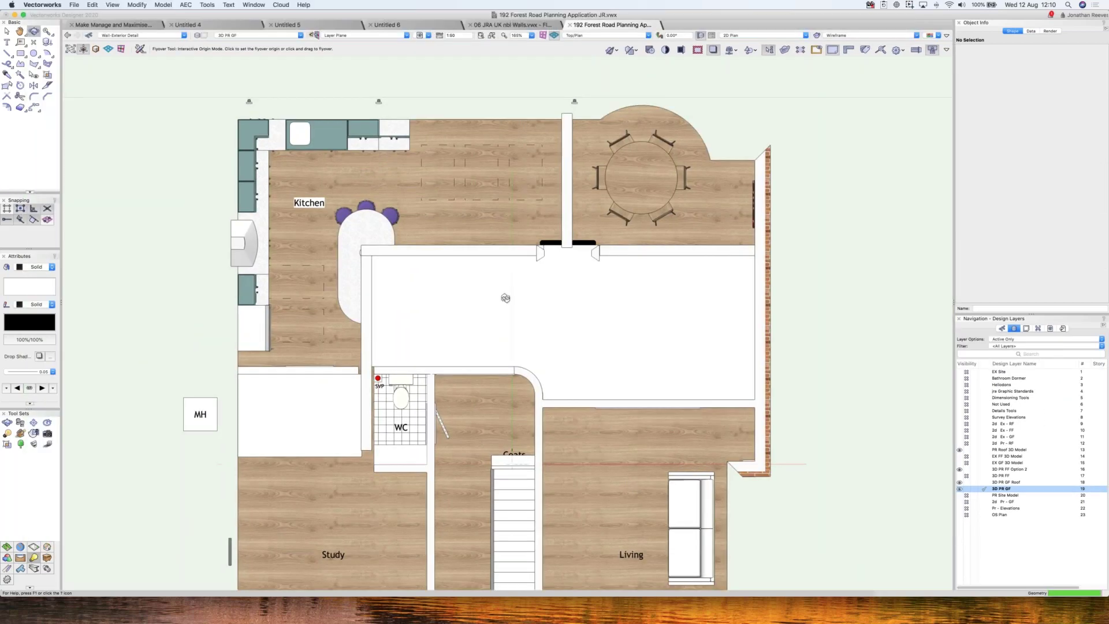
drag(505, 299, 503, 299)
key(shift+v)
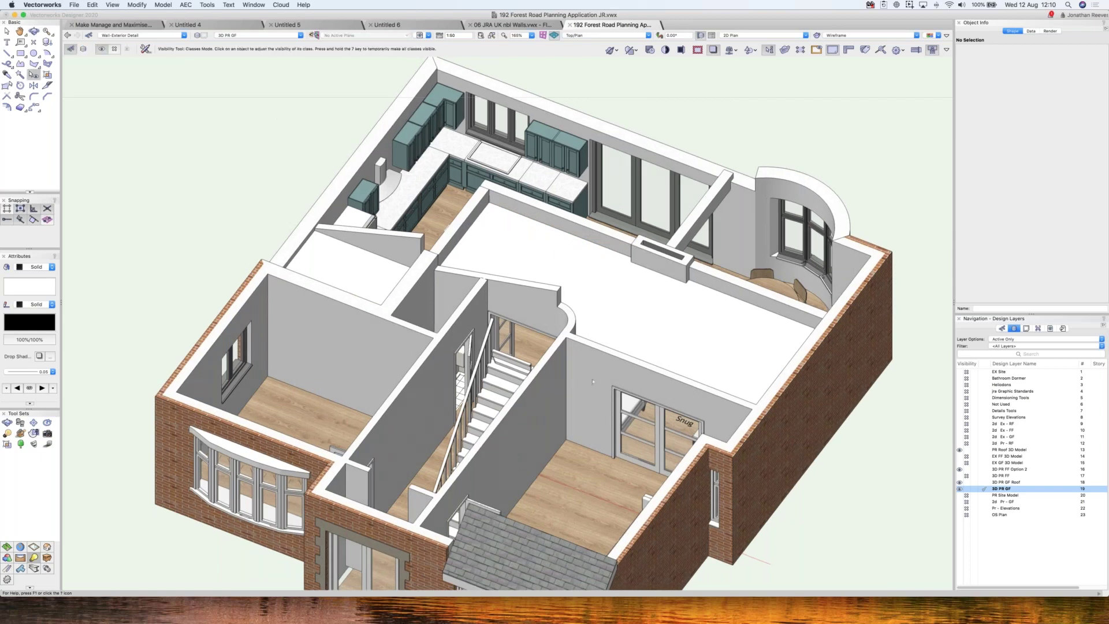
- Hide the Ceiling-Overhead class and orbit the model to face the kitchen
click(590, 422)
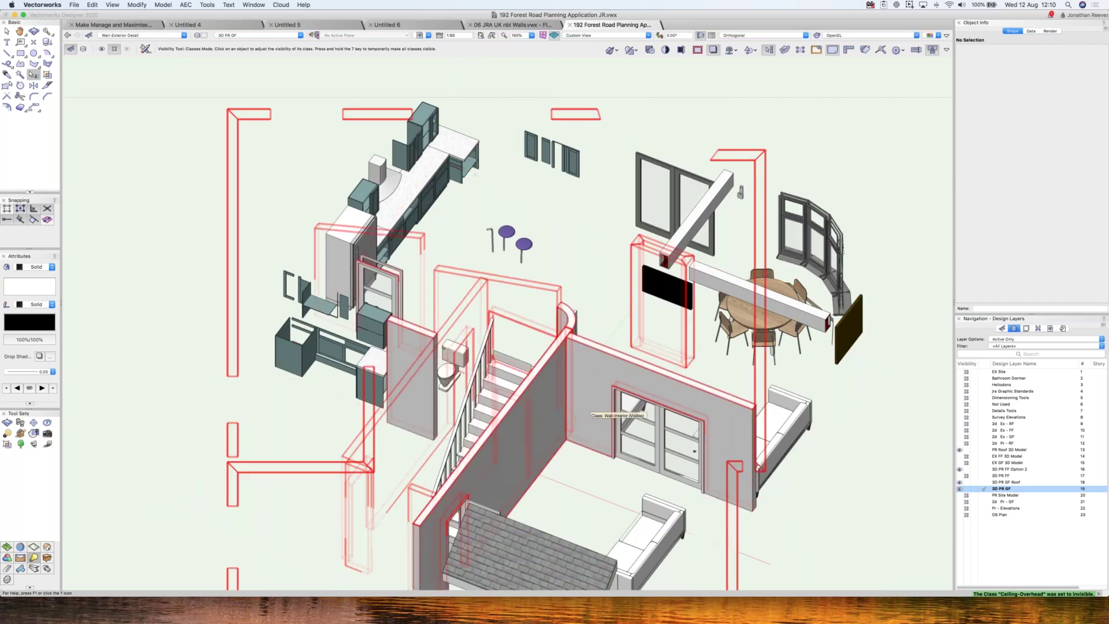
key(shift+c)
drag(595, 183, 784, 345)
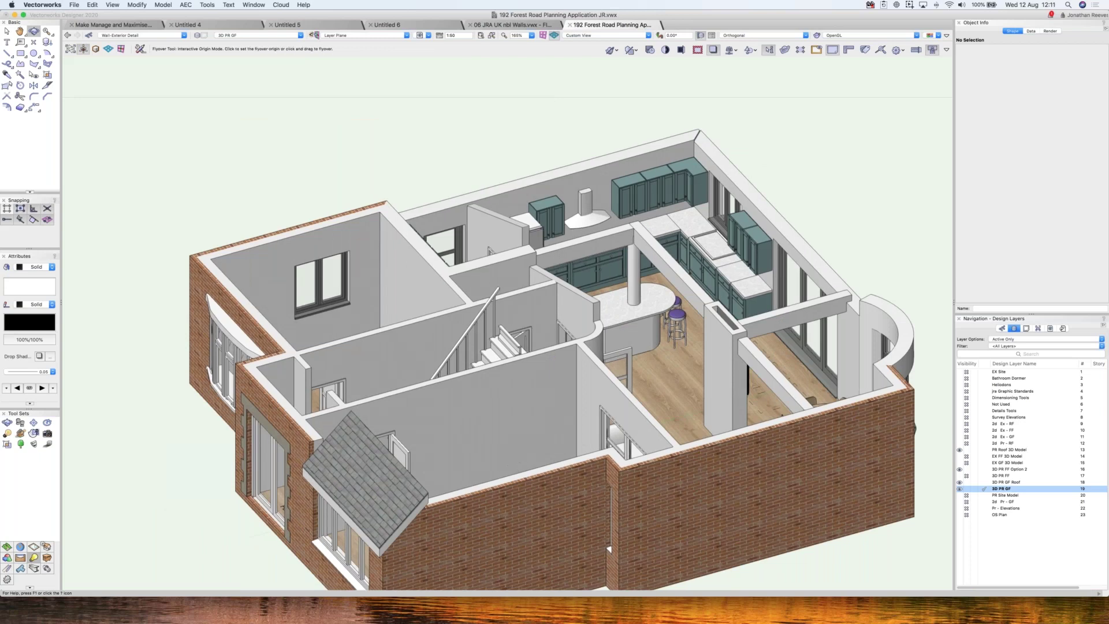
scroll(831, 168, up, 3)
scroll(832, 164, up, 1)
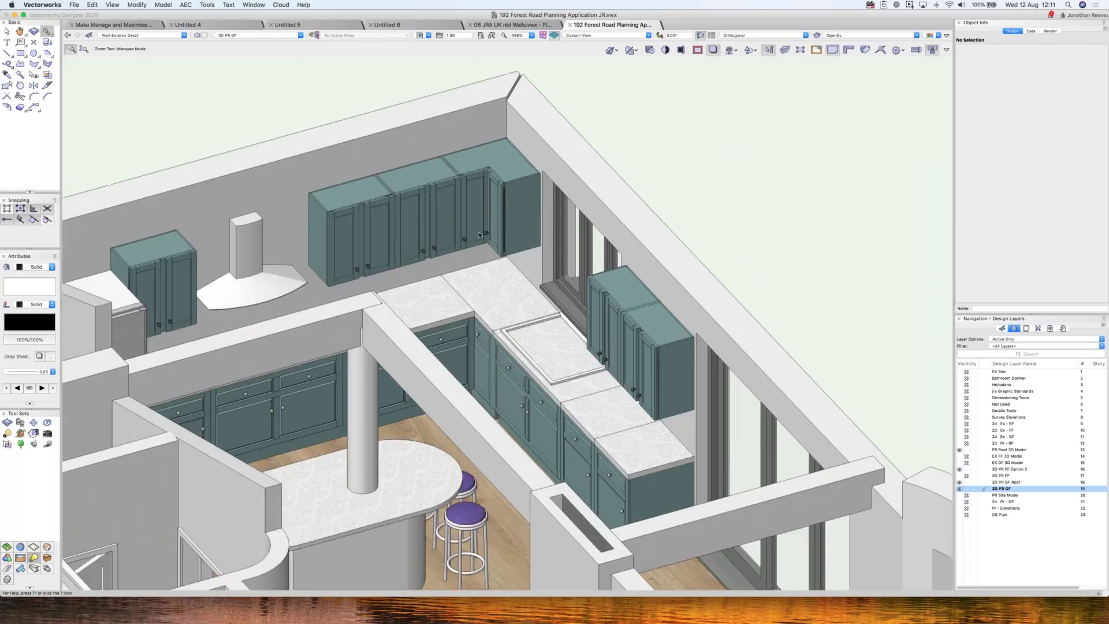
- Orbit in closer to the teal kitchen cabinets and marble worktops
click(7, 547)
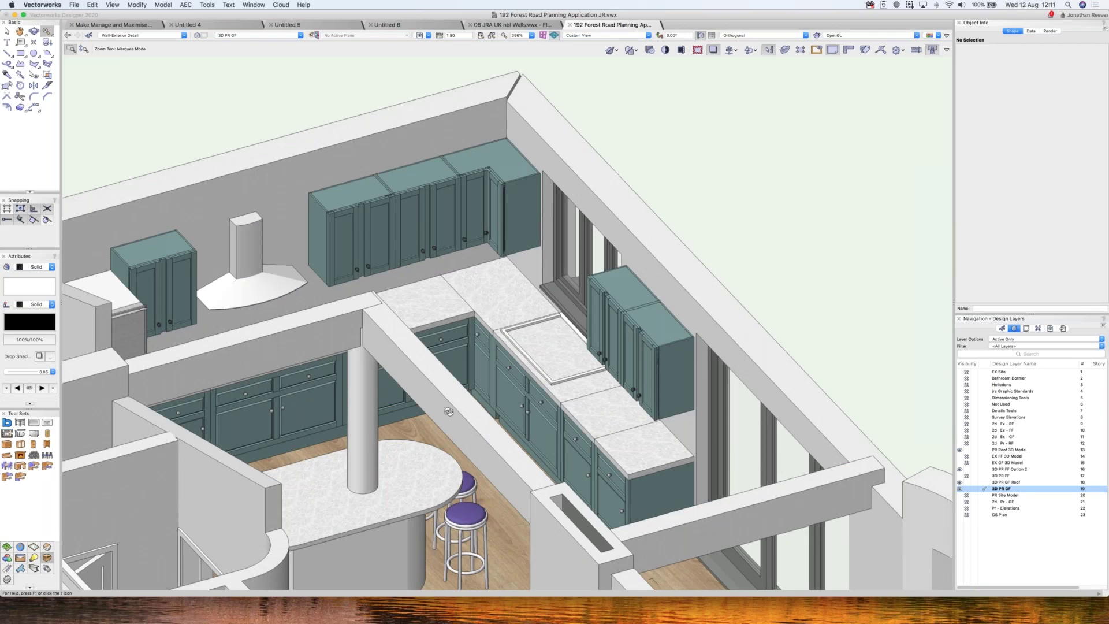
key(shift+c)
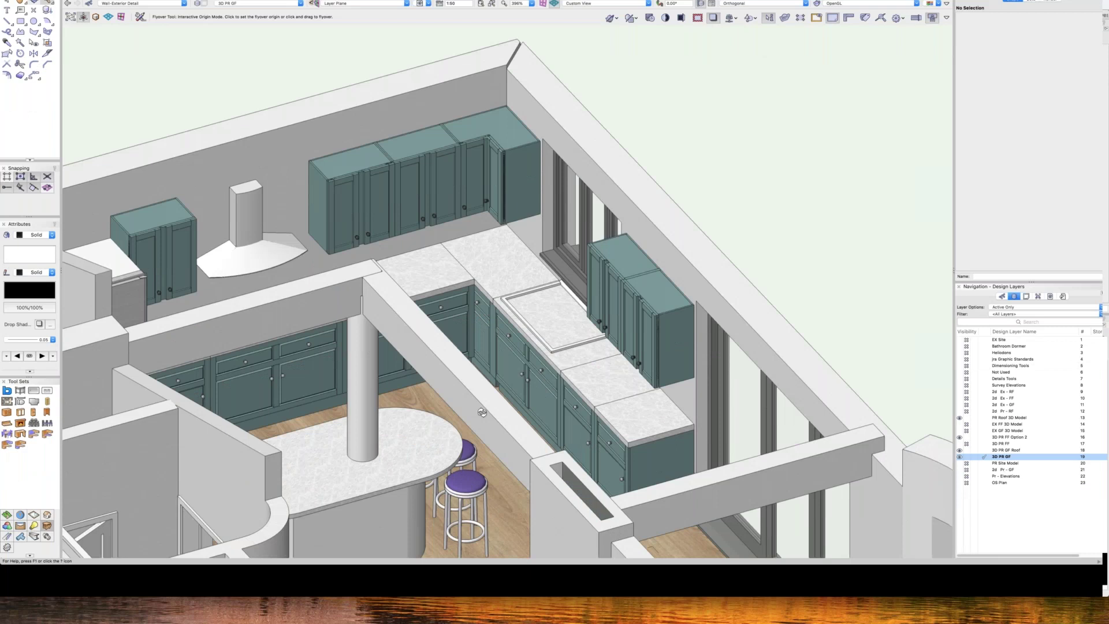
drag(585, 64, 449, 116)
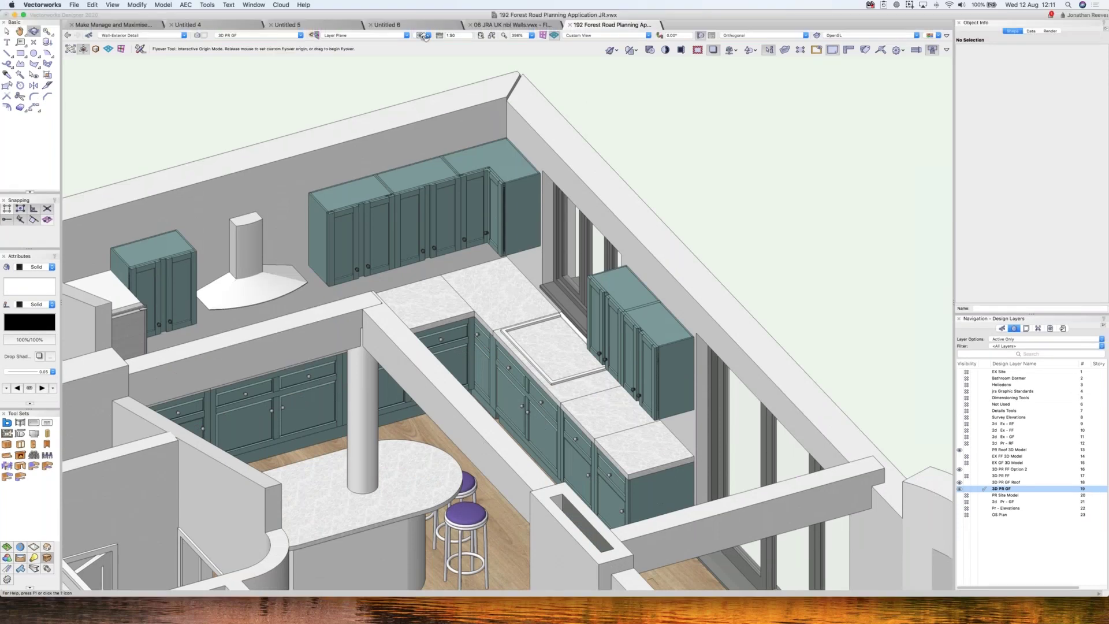
click(428, 36)
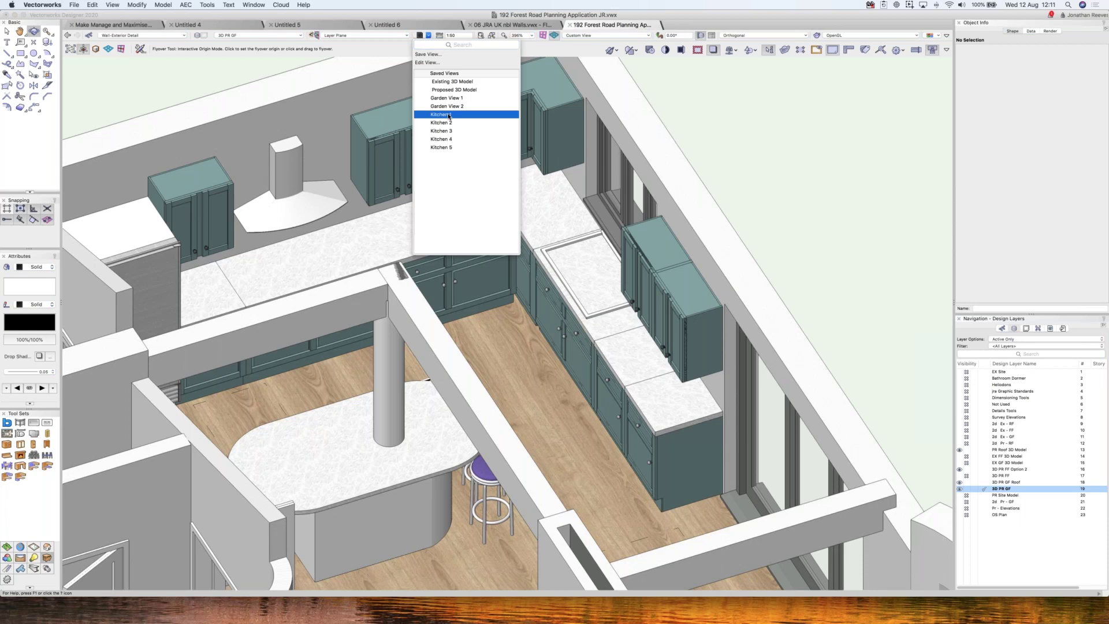
- Restore the saved Kitchen view and walk toward the kitchen windows
click(449, 115)
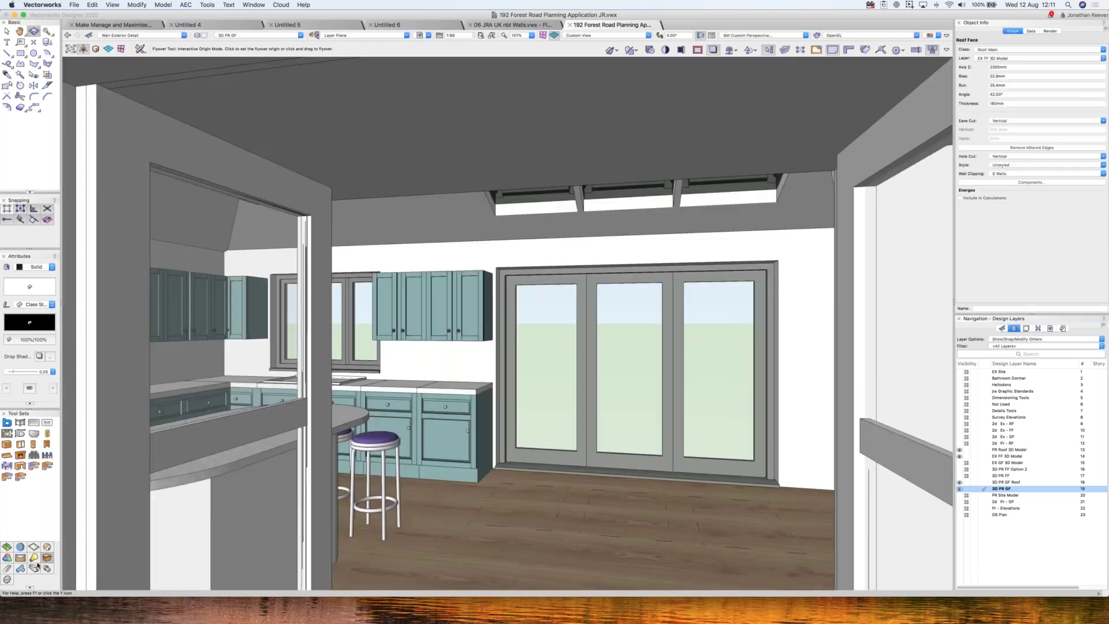
click(34, 559)
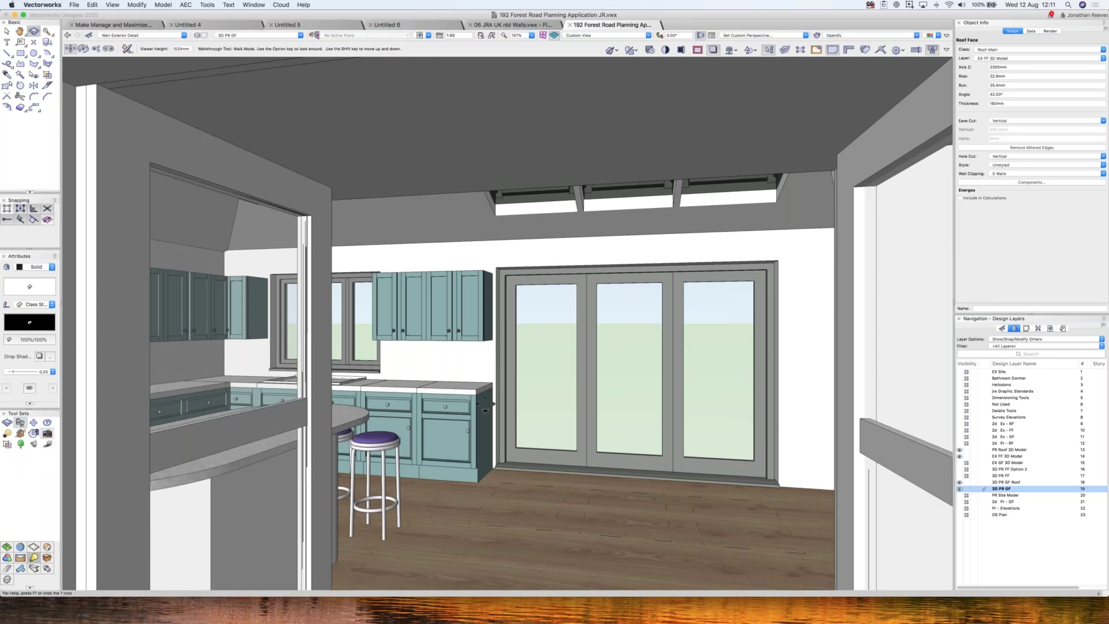
drag(486, 411, 480, 410)
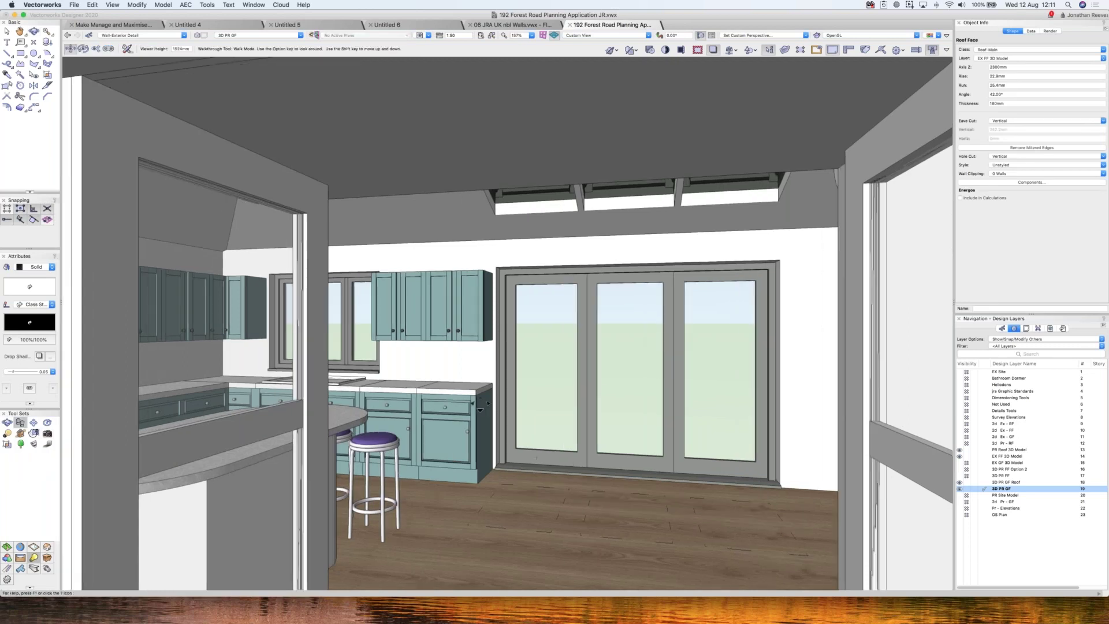
drag(481, 410, 489, 416)
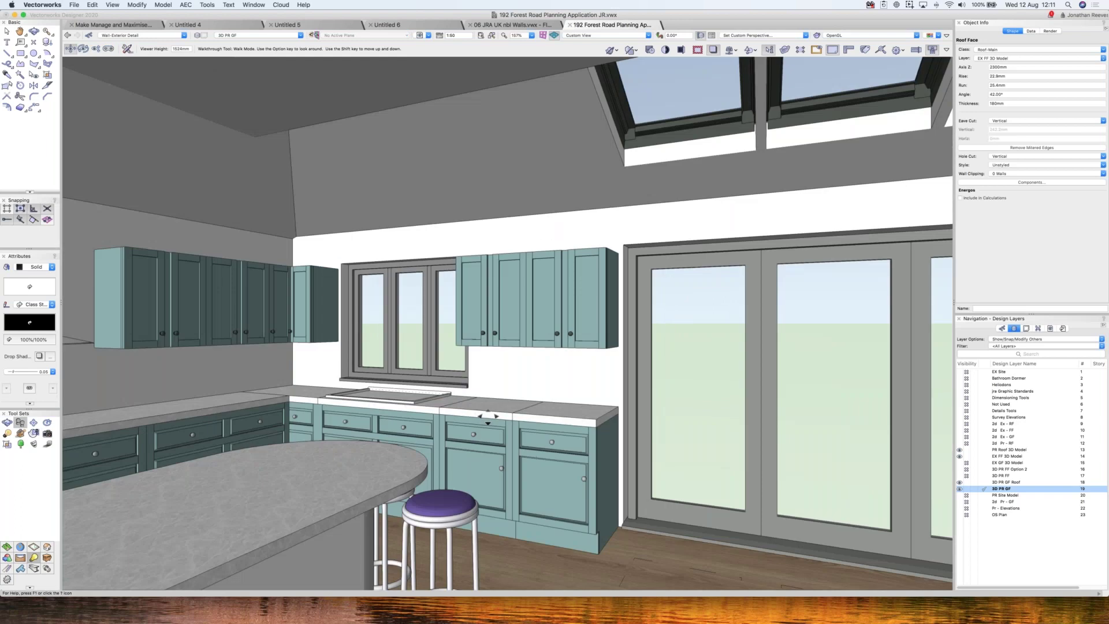
- Walk along the cabinets to the worktop, then turn and move past the dining area
drag(488, 416, 548, 430)
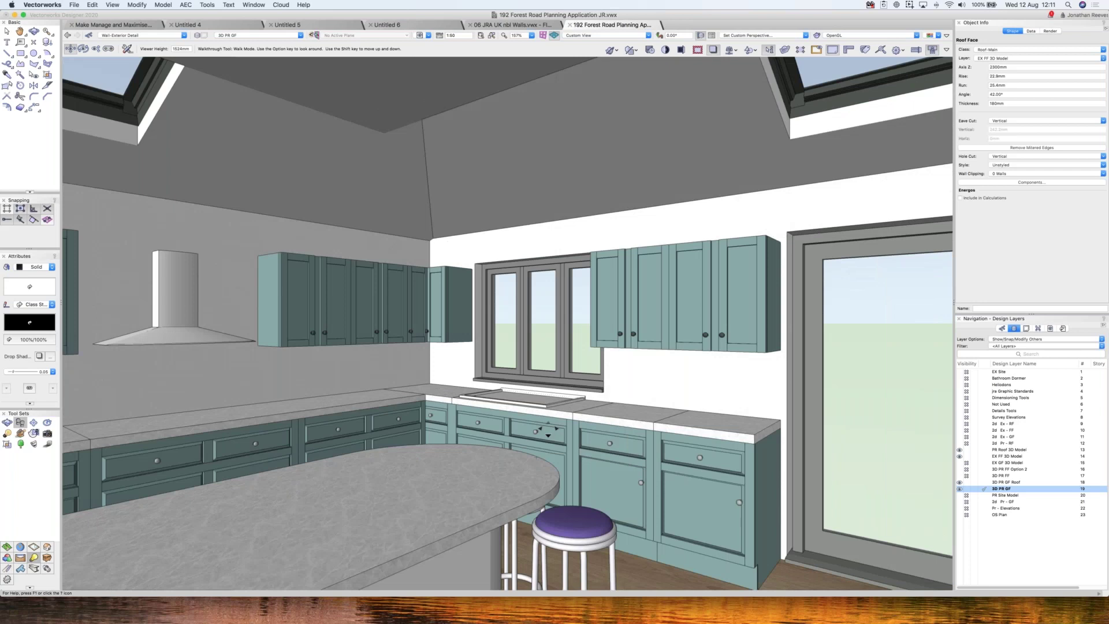
drag(548, 431, 437, 467)
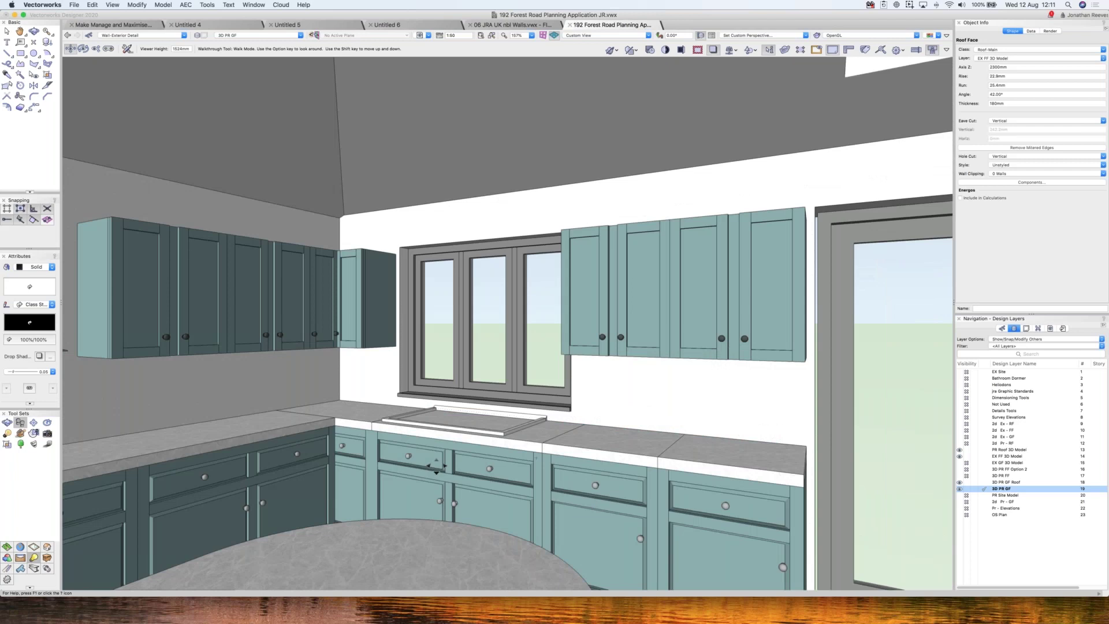
drag(436, 467, 476, 412)
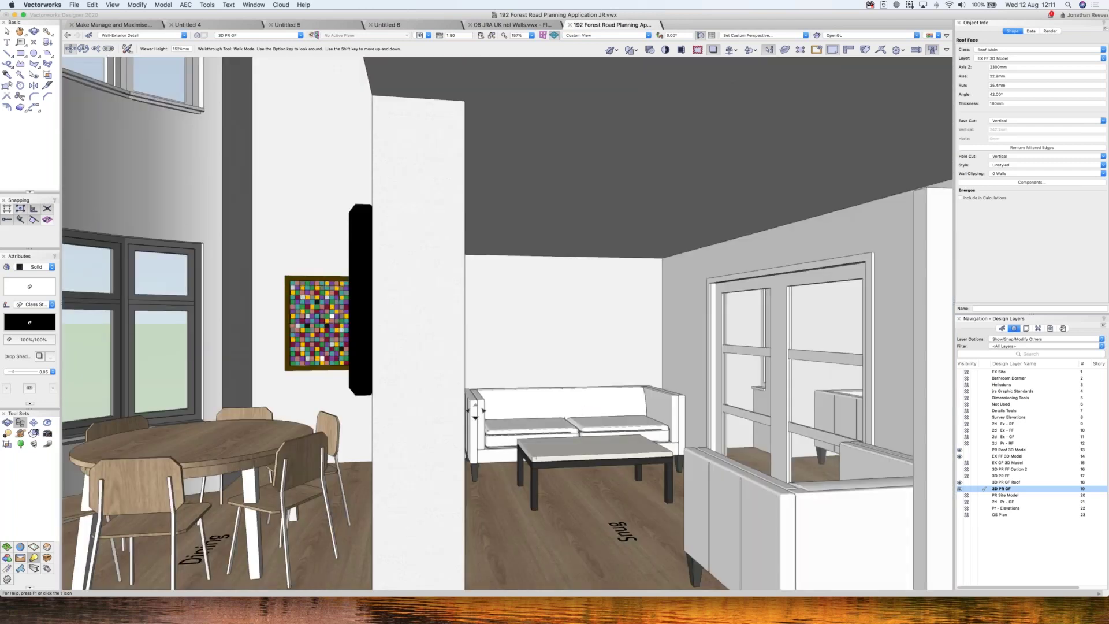
drag(536, 458, 537, 27)
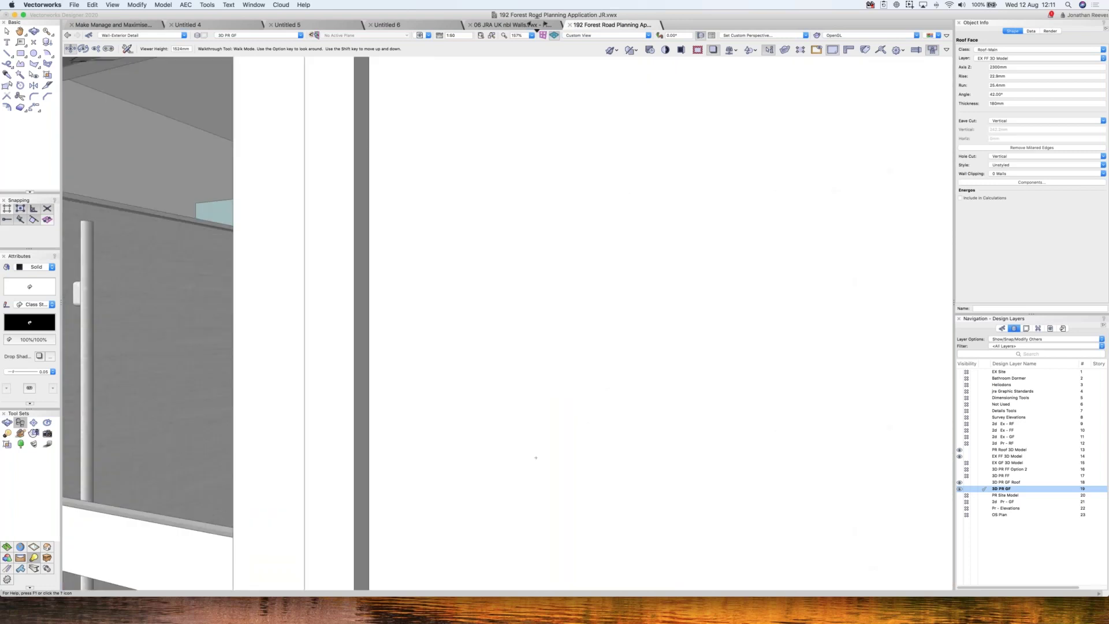
key(super+6)
key(super+5)
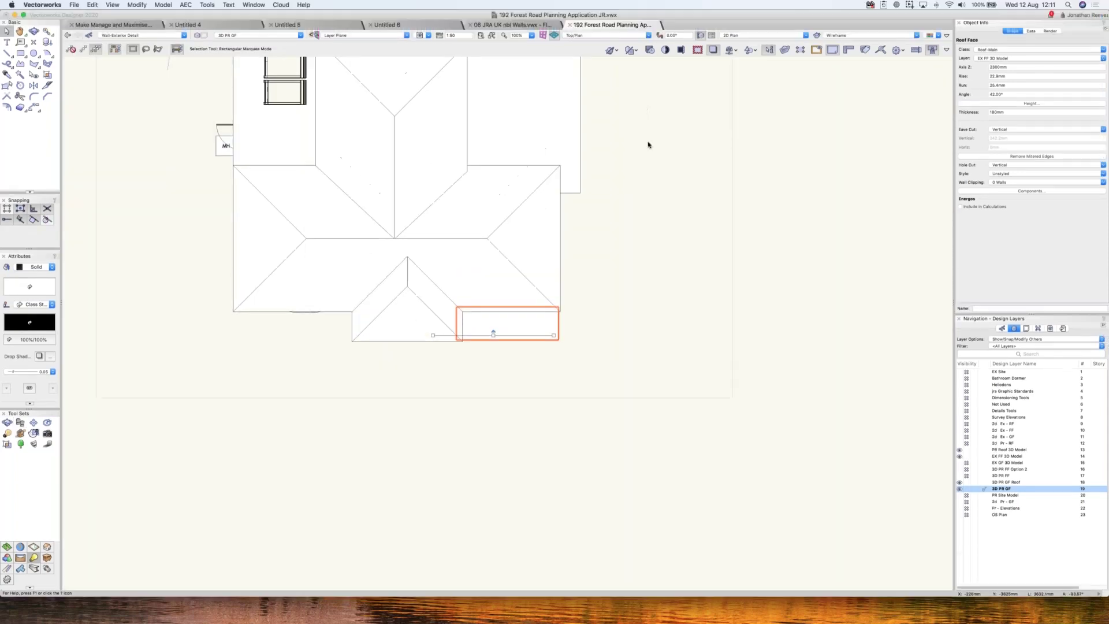
click(645, 139)
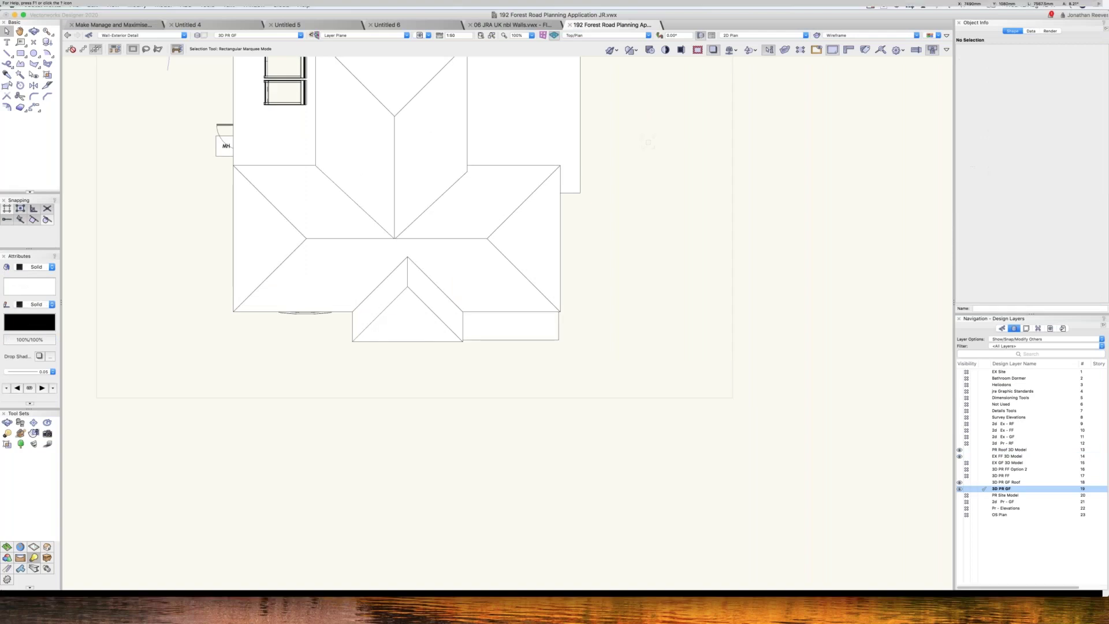
key(super+w)
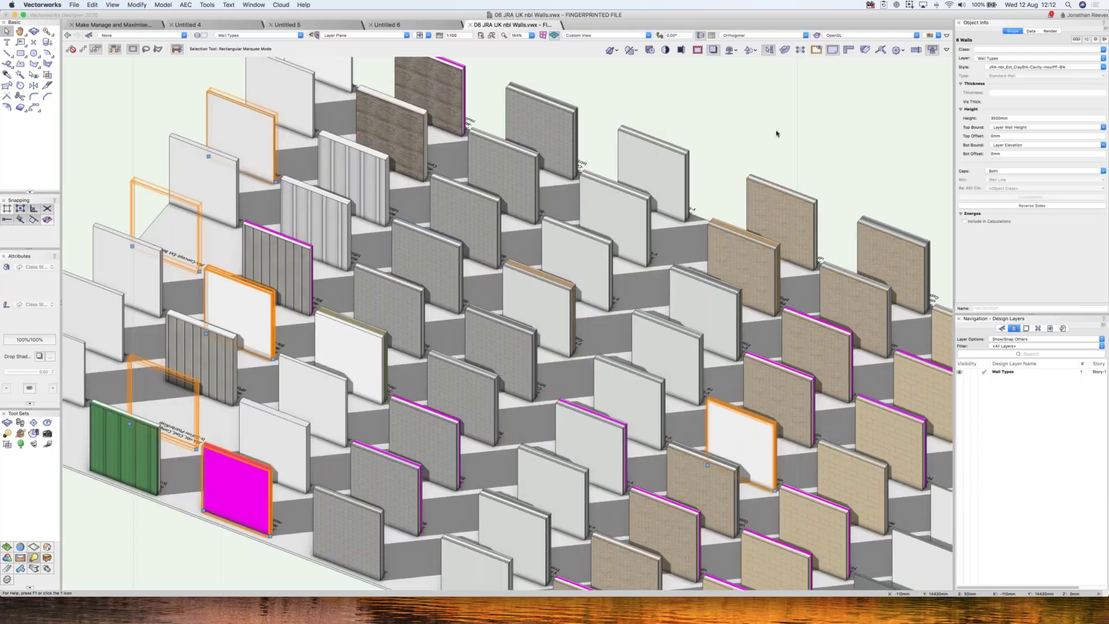
- Close the wall-style Resource Manager and activate the 02 Sections sheet layer from Sheet Layers
key(super+r)
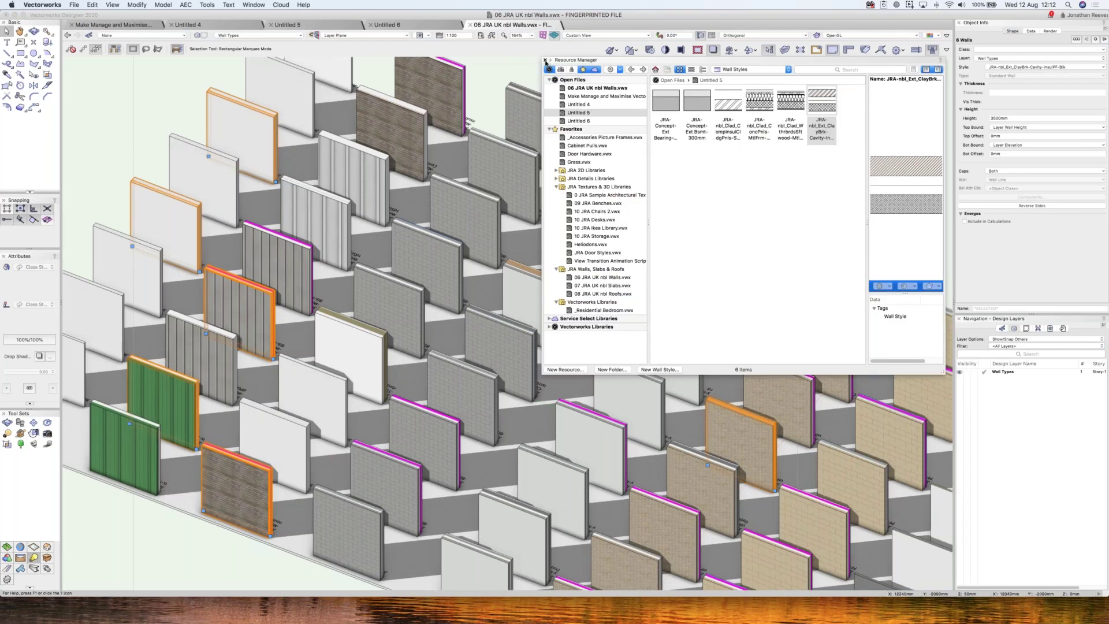
click(544, 59)
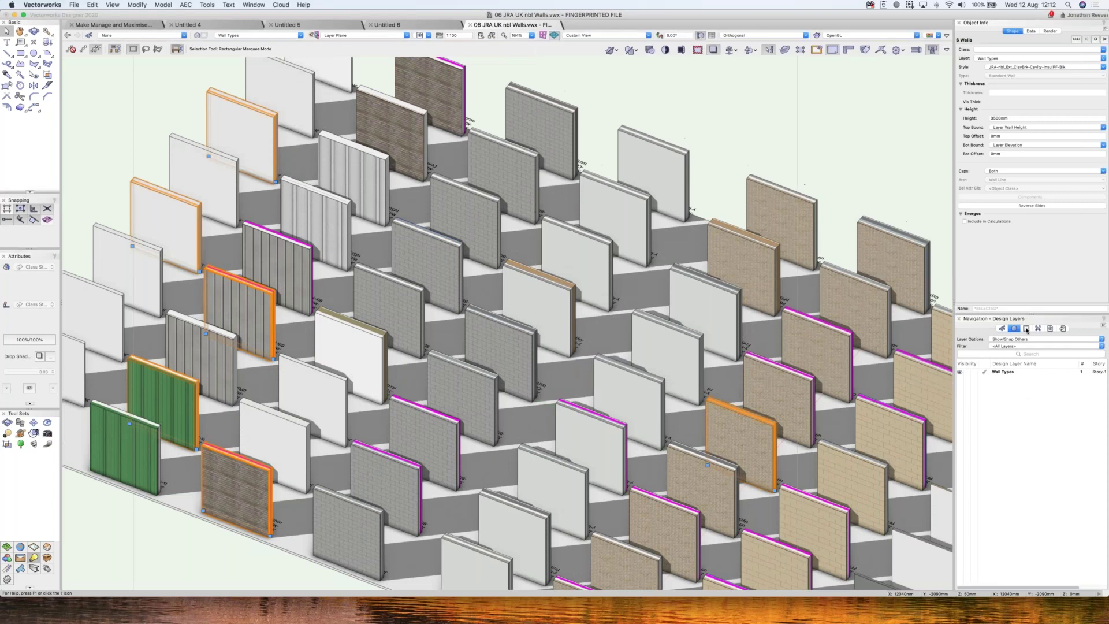
click(1027, 329)
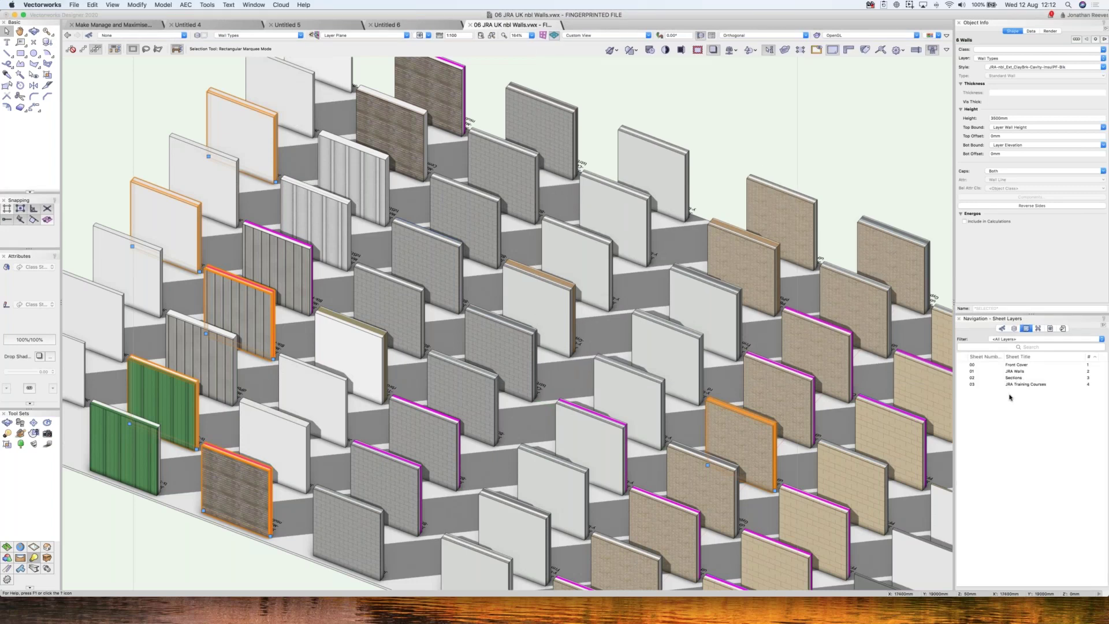
key(super+shift+o)
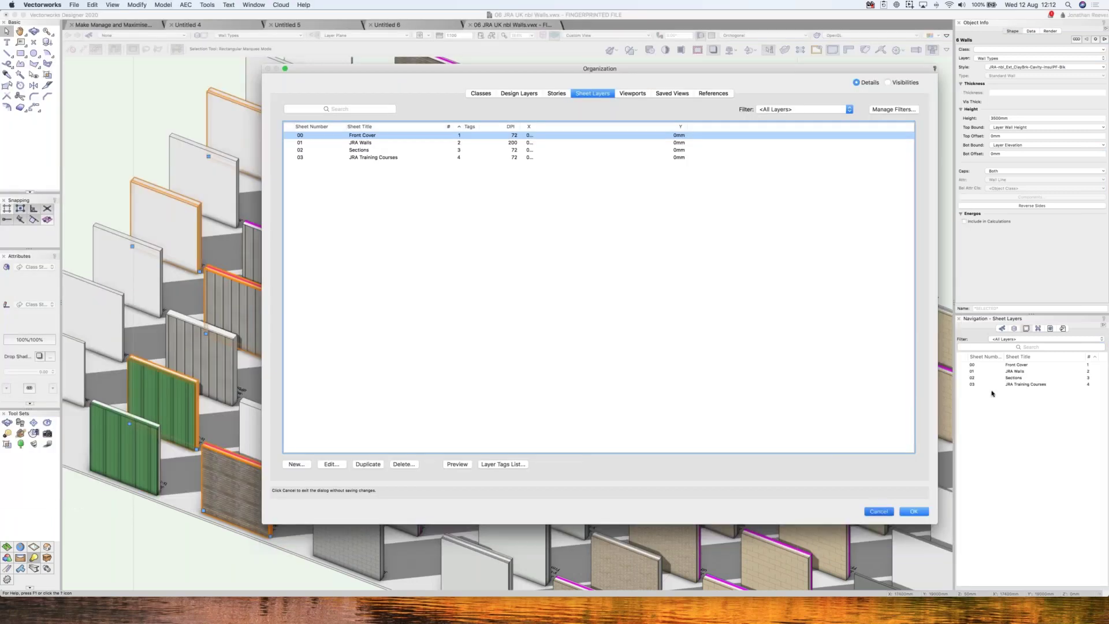
key(Return)
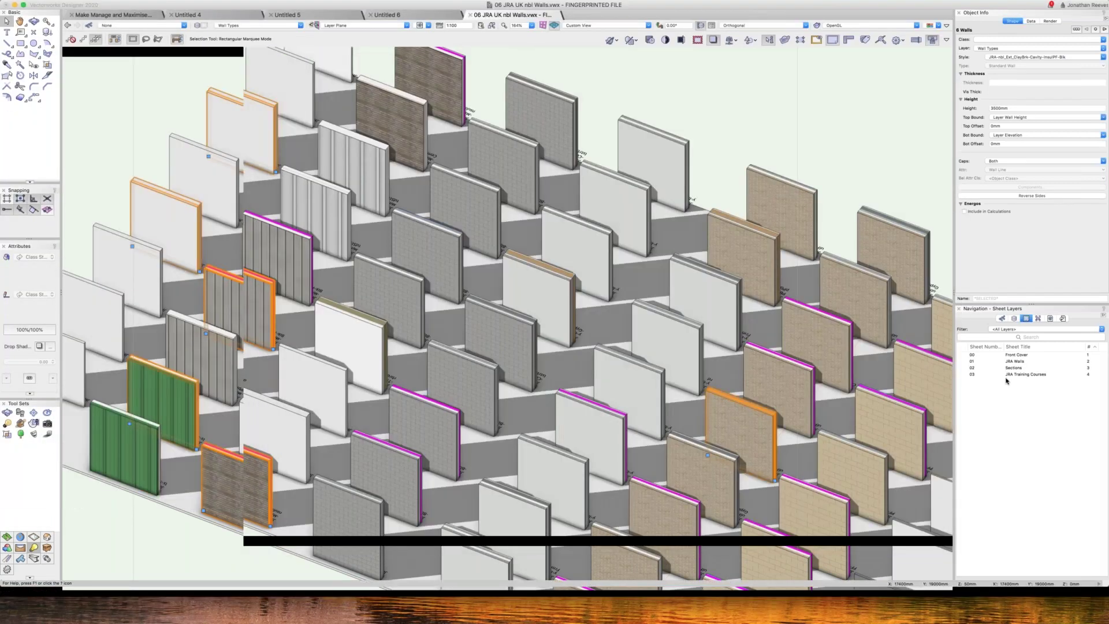
click(1009, 370)
double_click(1010, 379)
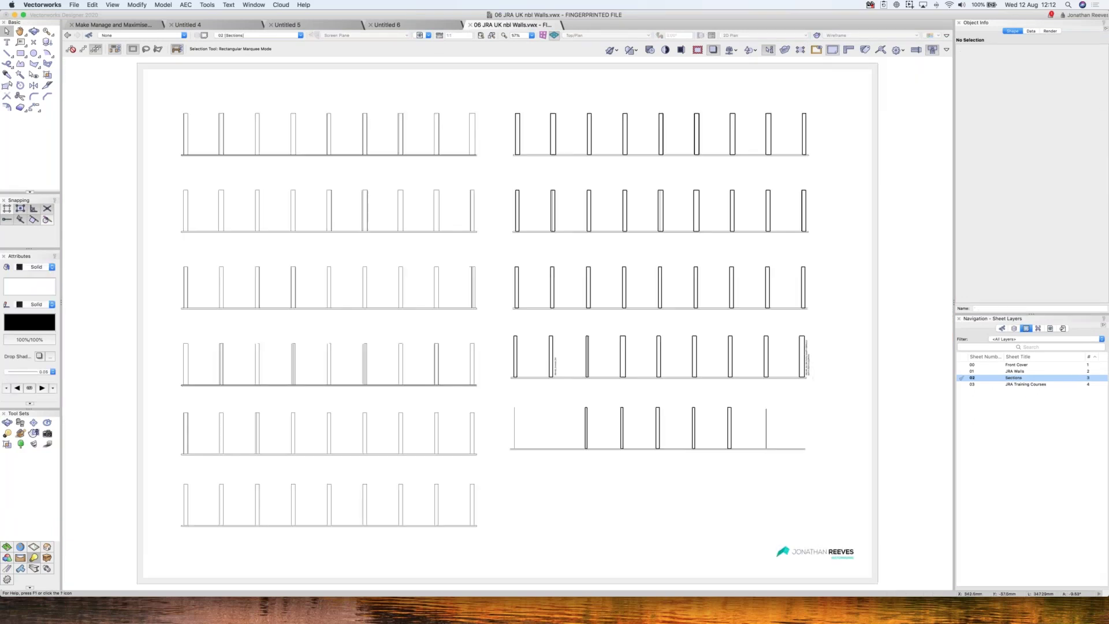
- Zoom in on the upper sheet, the top-left wall sections and left-column sections 4 to 2
key(c)
drag(161, 62, 836, 368)
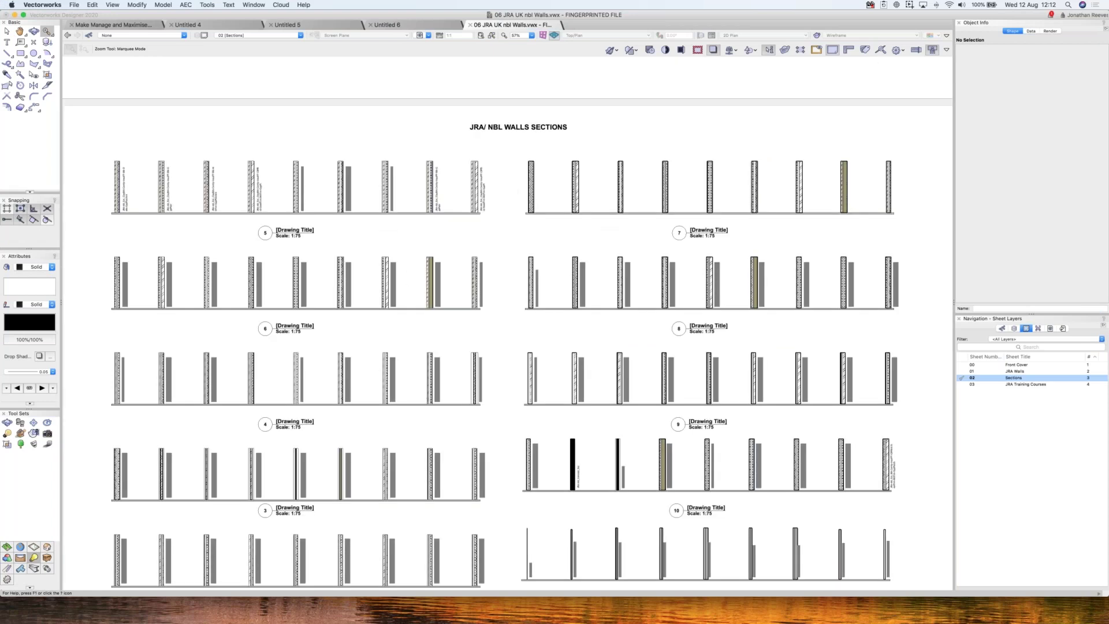
key(x)
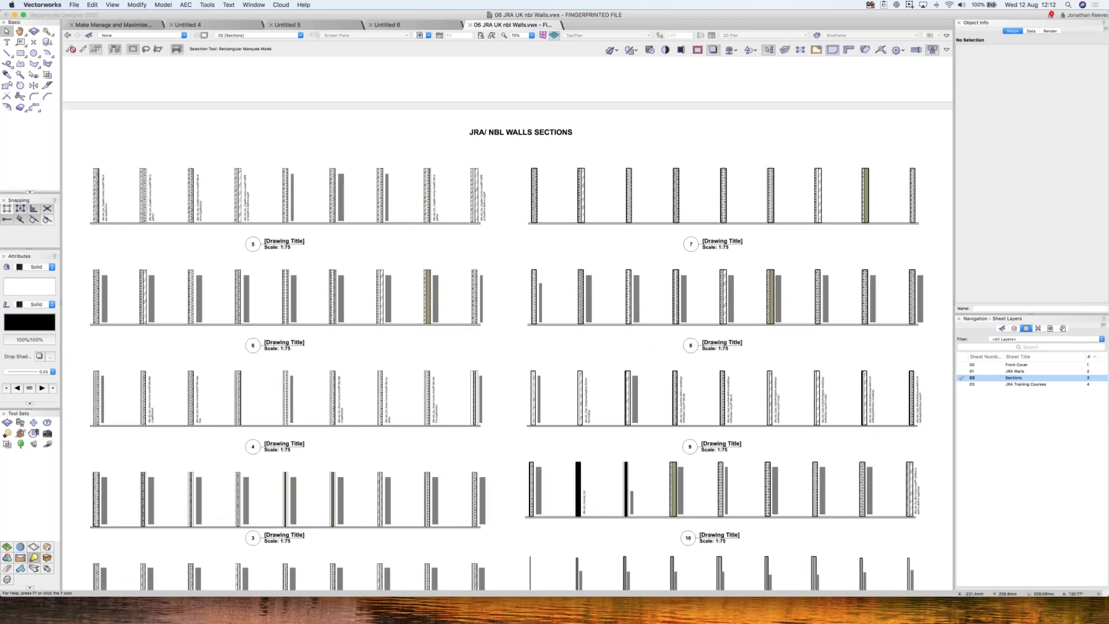
key(c)
drag(260, 126, 498, 266)
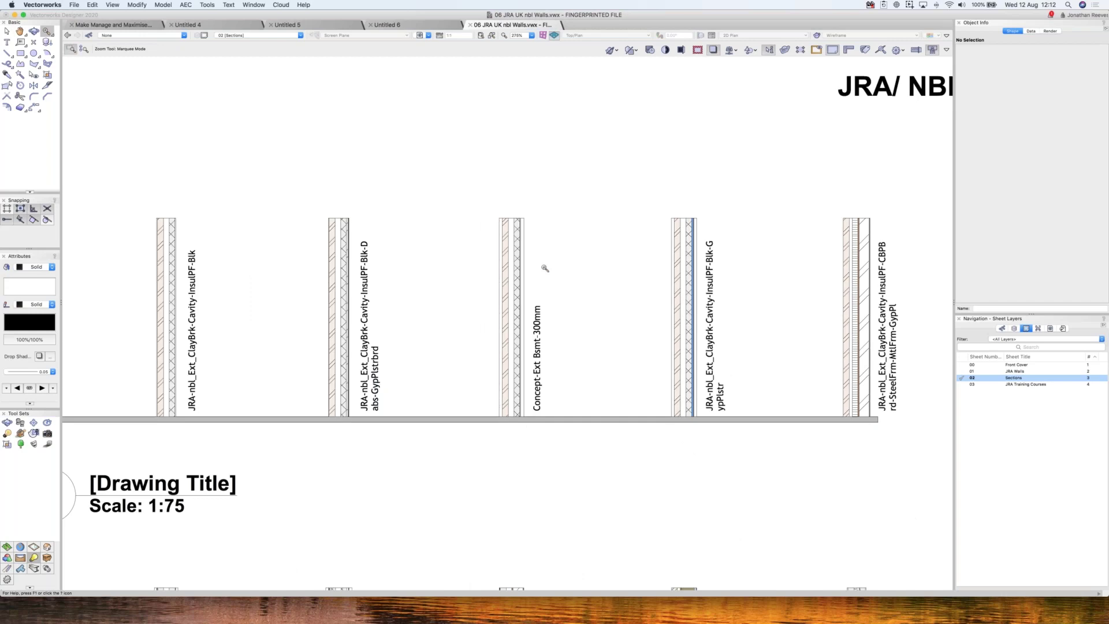
key(super+6)
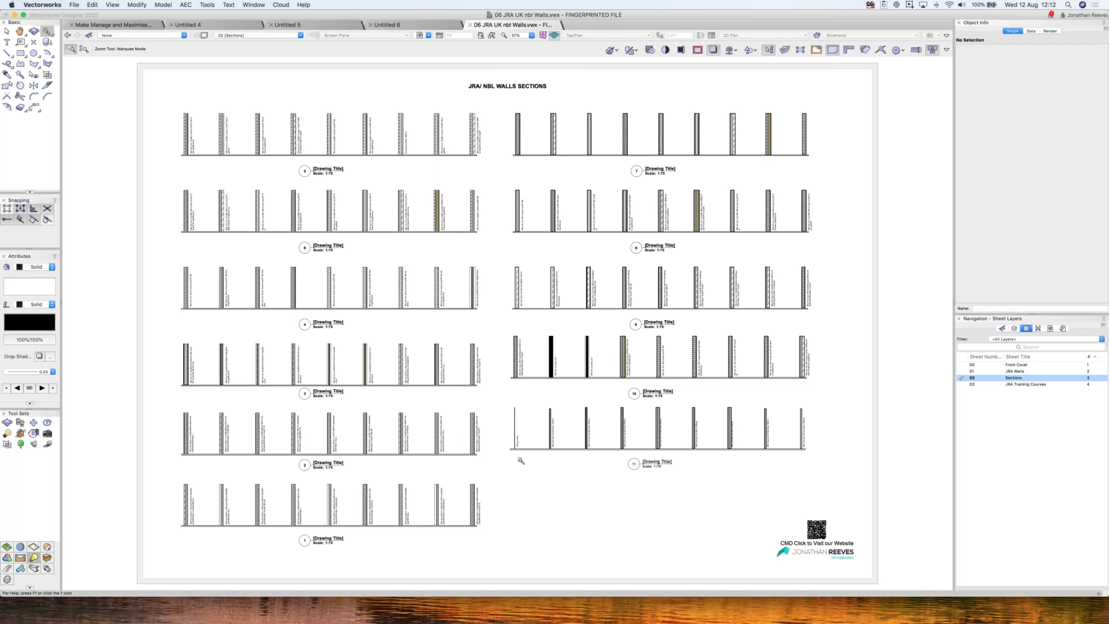
drag(520, 460, 178, 301)
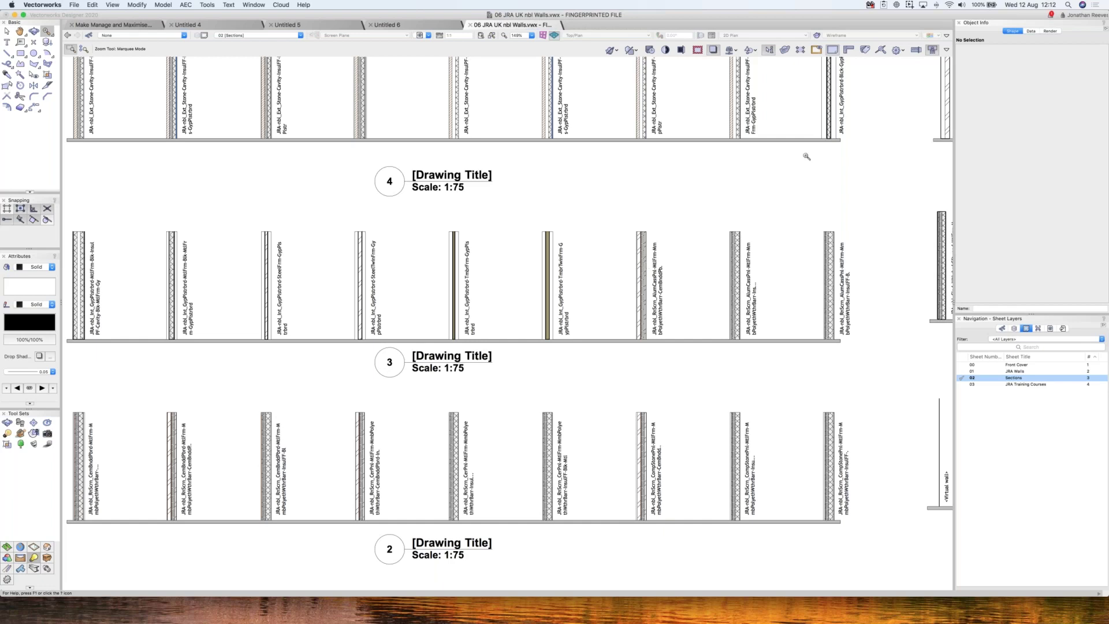
- Zoom out to the whole sheet and activate the Wall Types design layer
key(super+6)
key(x)
click(1014, 328)
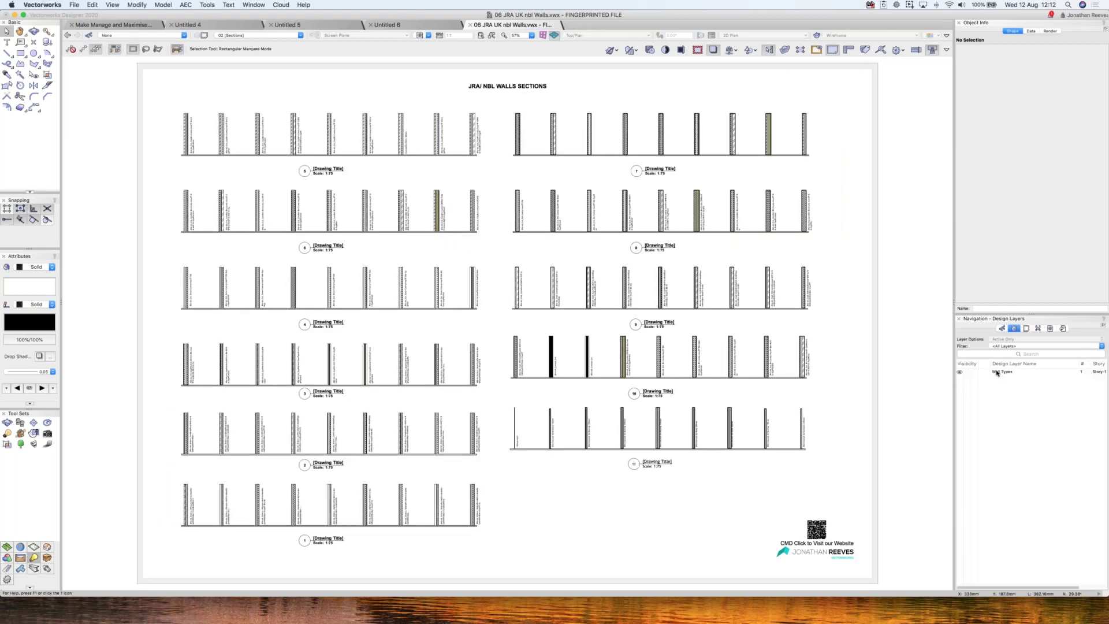
click(996, 373)
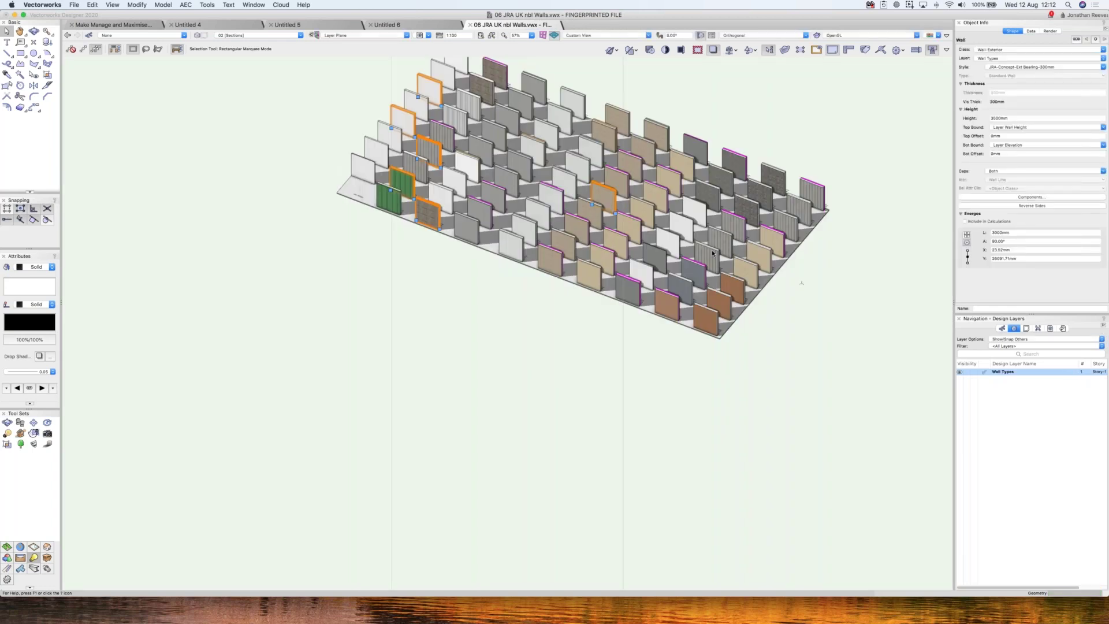
- Show the Wall Types layer in Top/Plan view and toggle Auto Display Detail Levels on the upper rows
key(super+5)
click(718, 374)
key(c)
drag(413, 167, 714, 374)
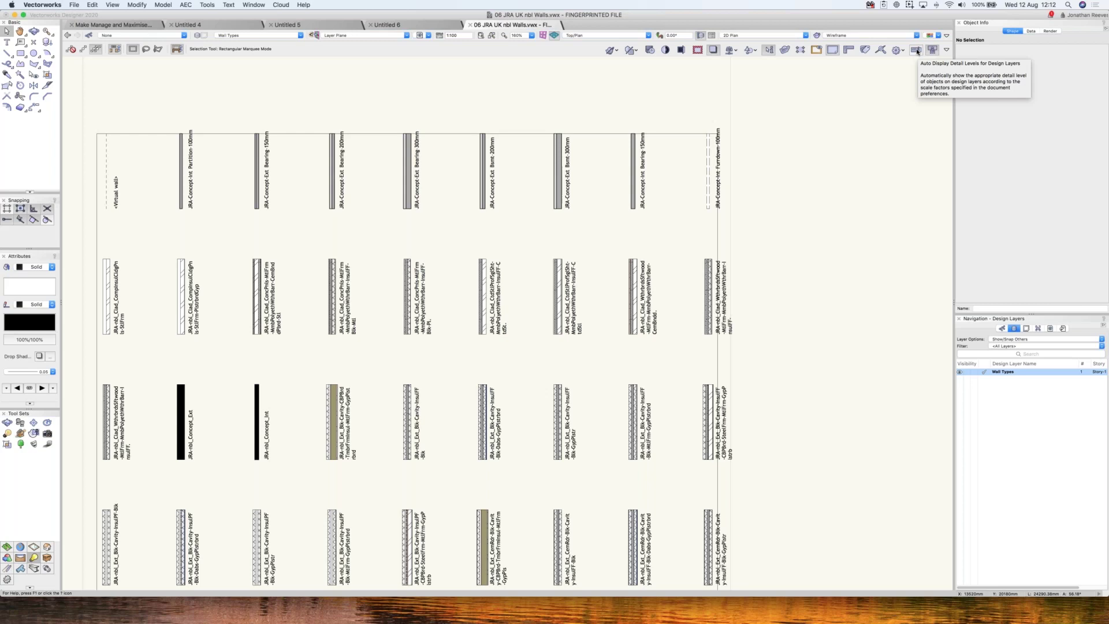
click(917, 51)
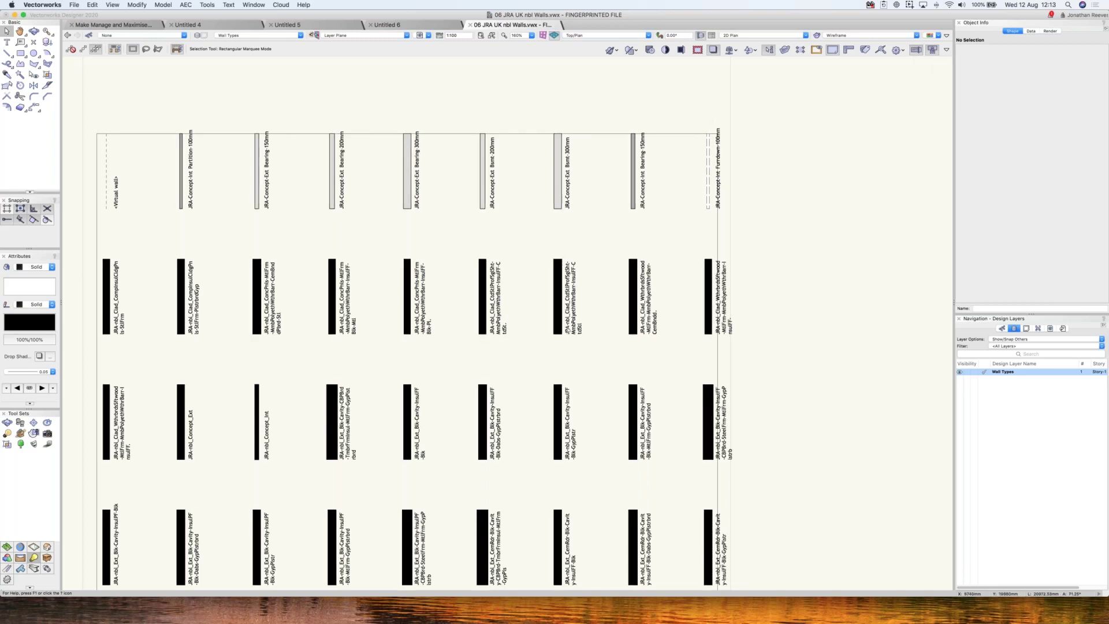
scroll(576, 328, up, 3)
click(917, 50)
click(917, 51)
scroll(528, 310, up, 3)
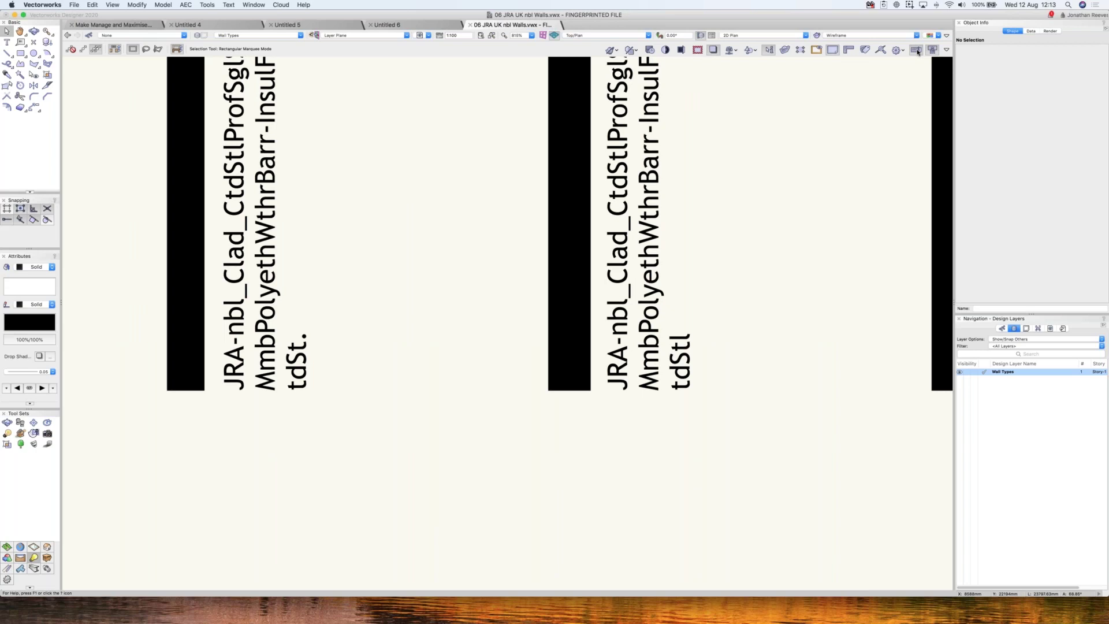
click(917, 51)
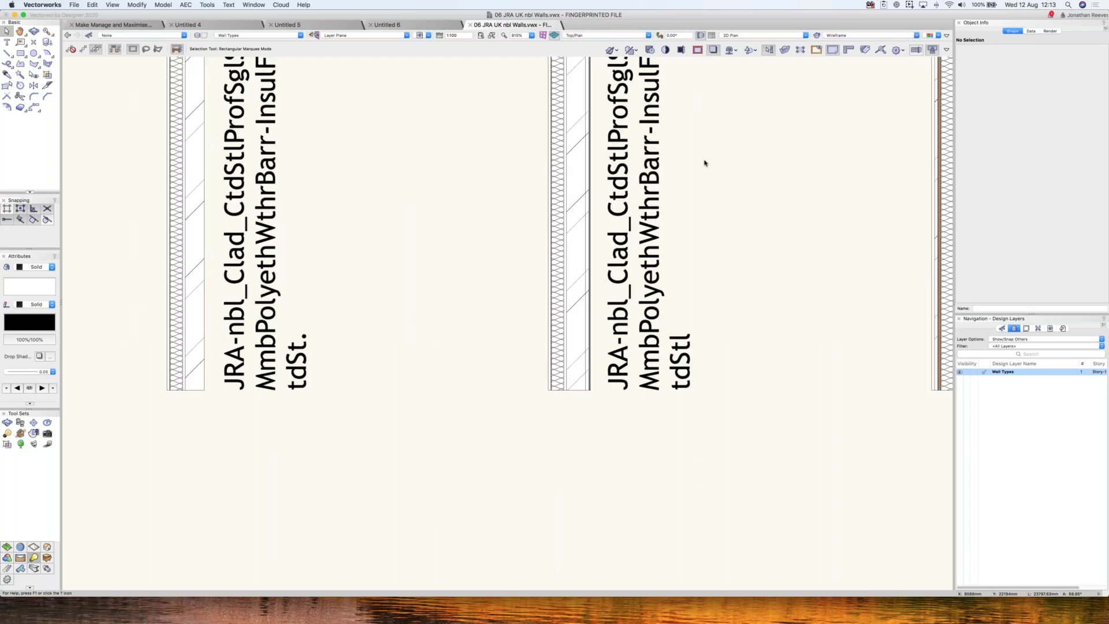
scroll(752, 350, down, 1)
- Compare second-row walls as solid fills versus detailed hatching, then bring up the Resource Manager
key(super+6)
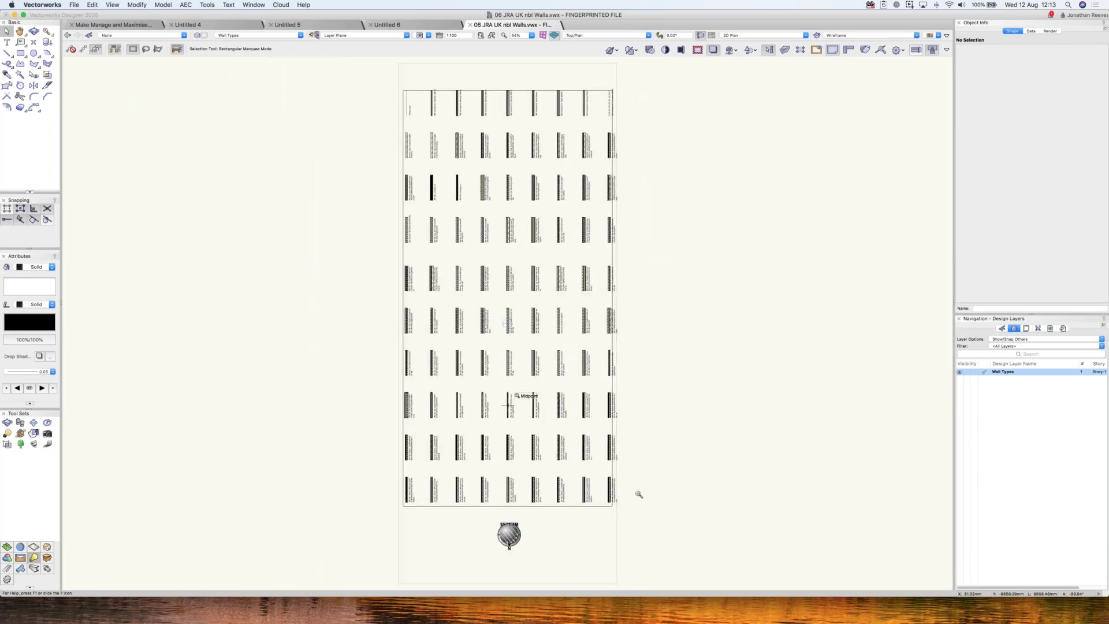
key(z)
drag(639, 494, 388, 308)
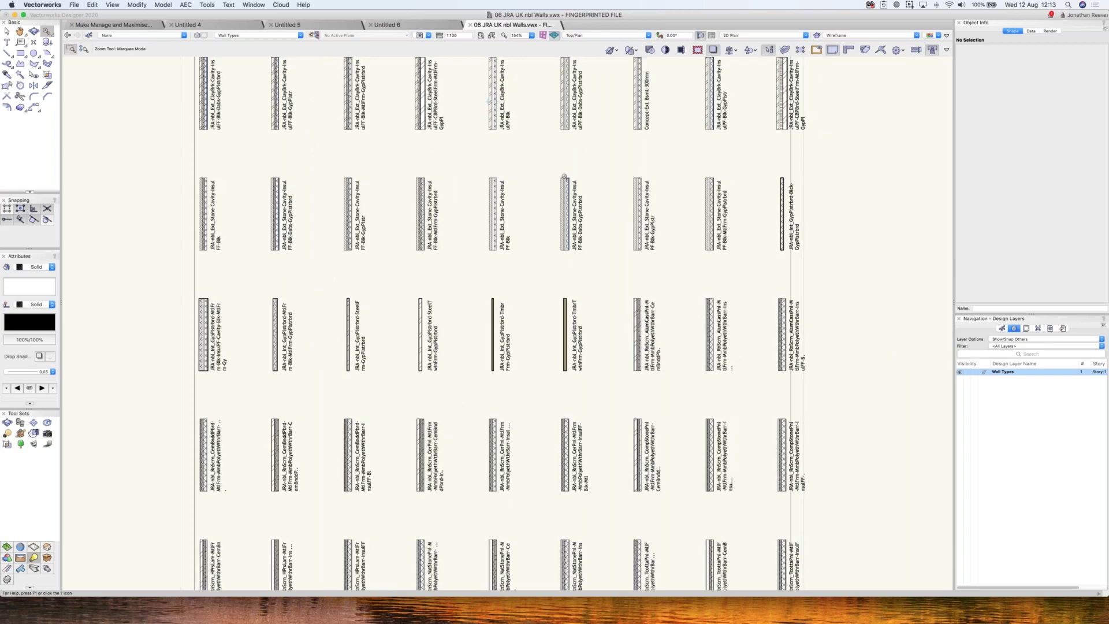
drag(665, 282, 529, 156)
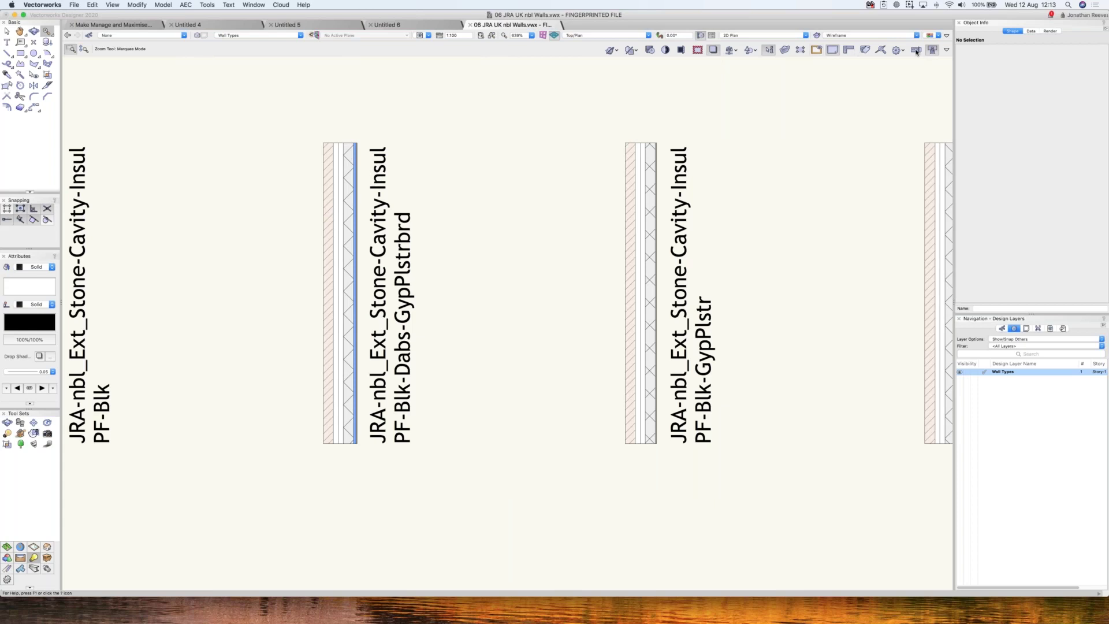
click(917, 50)
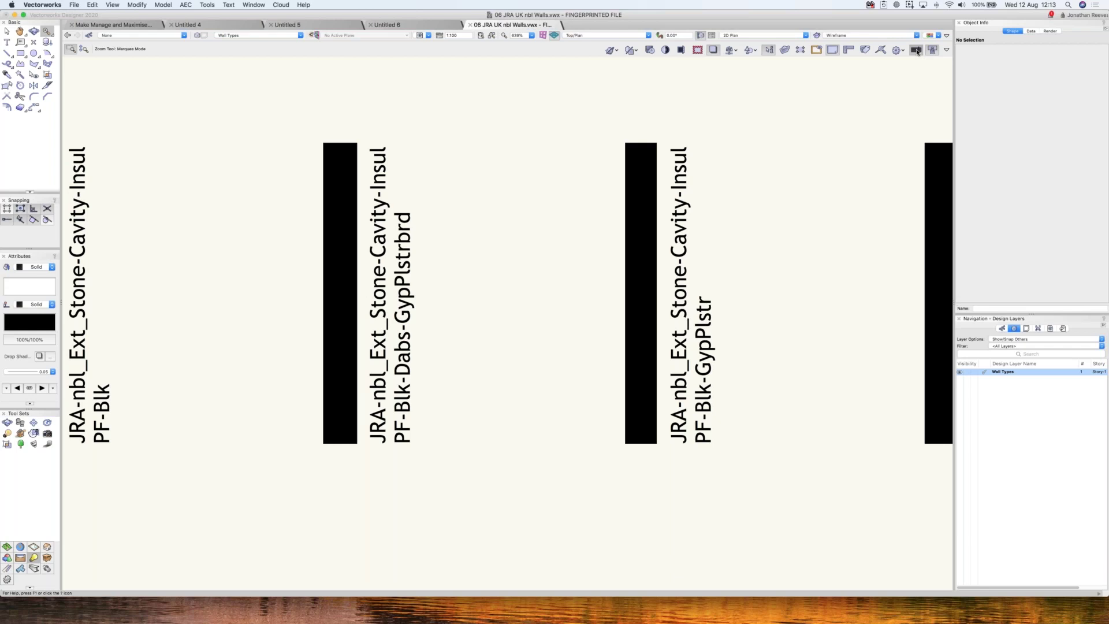
click(918, 51)
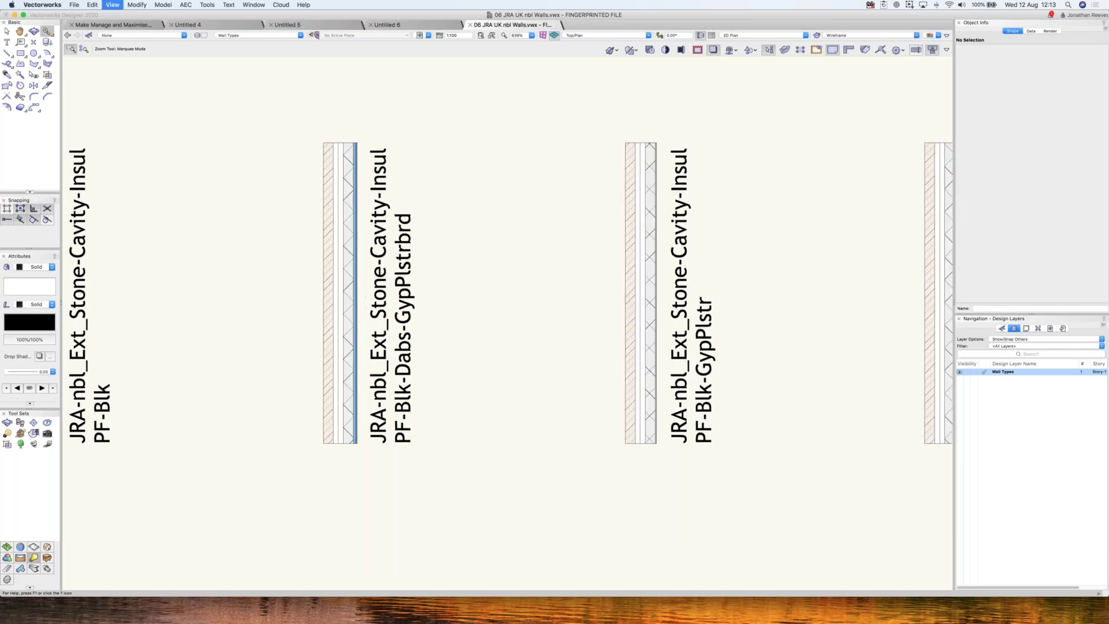
key(super+6)
key(x)
key(super+r)
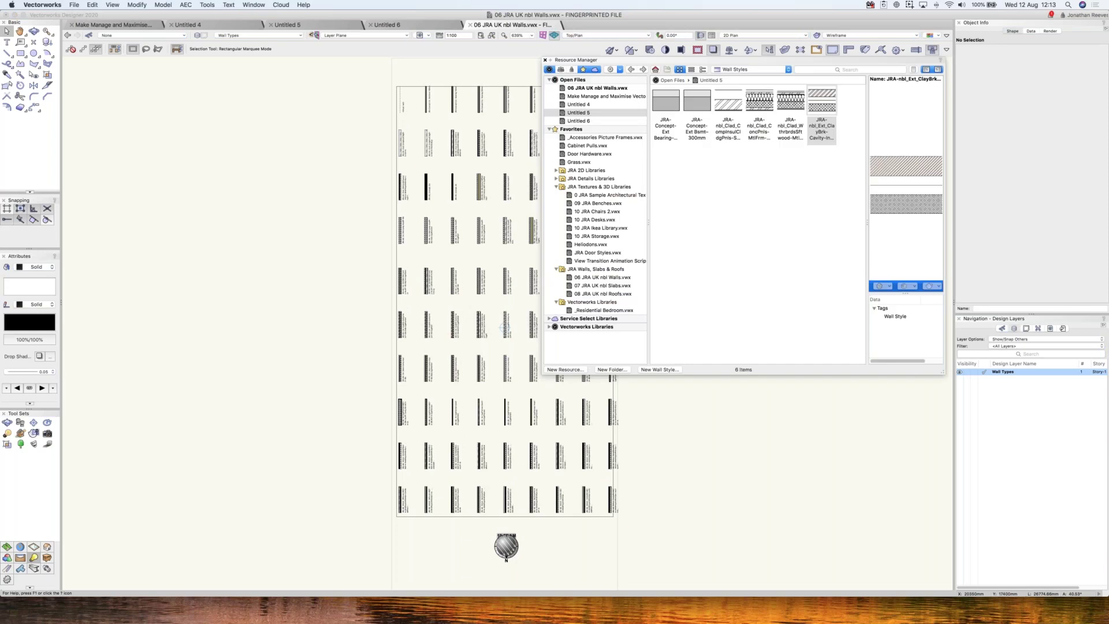
- Show All Resources in the 07 JRA UK nbl Slabs.vwx library and scroll through them
click(612, 287)
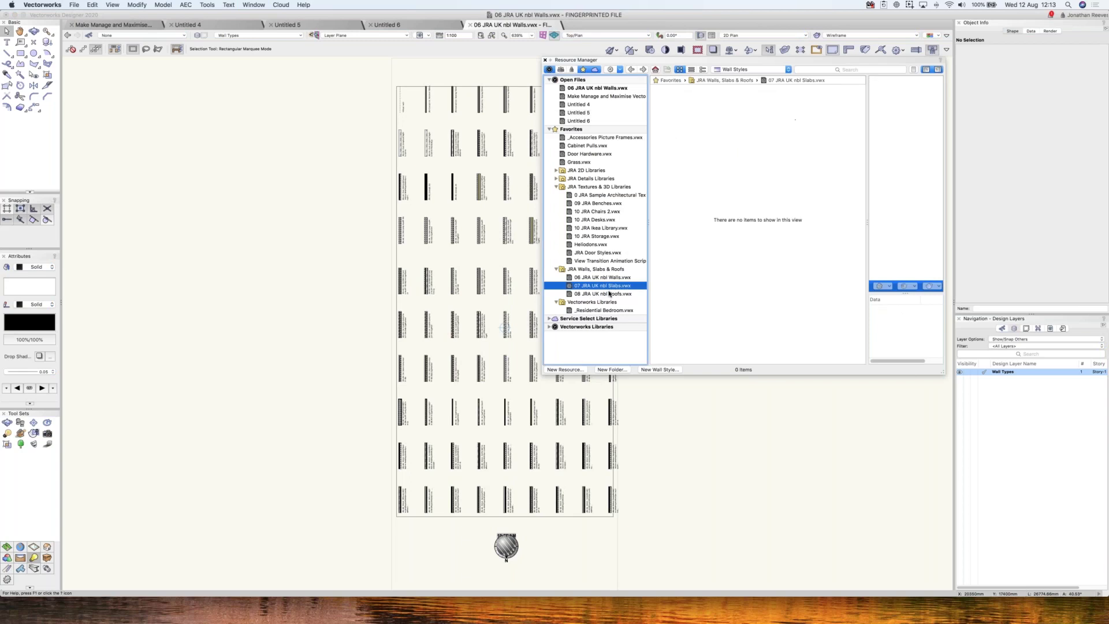
click(751, 69)
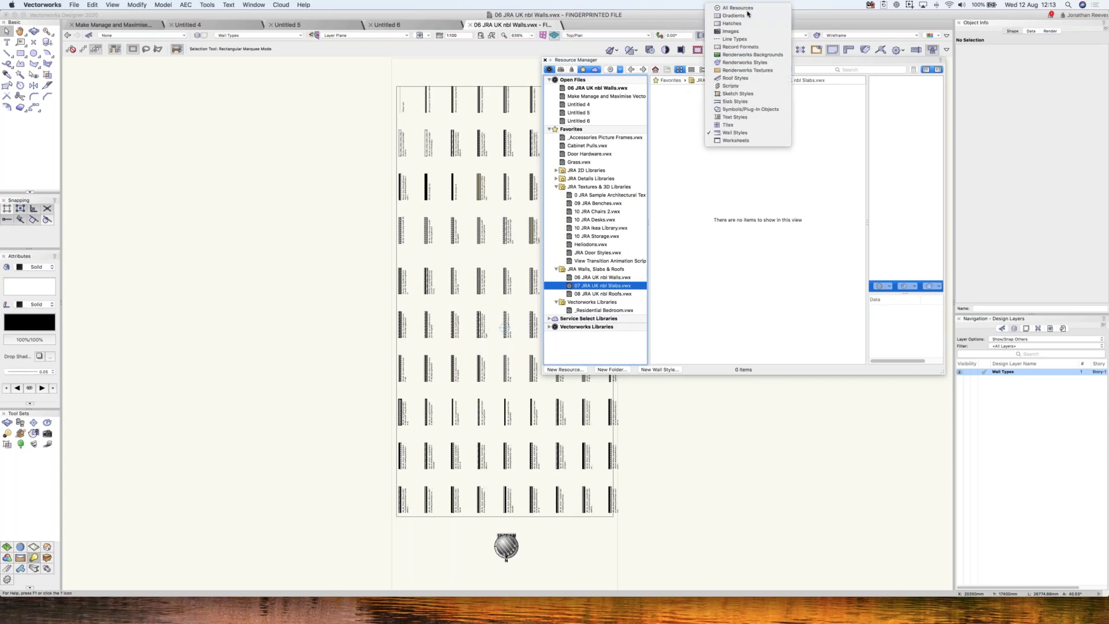
click(736, 10)
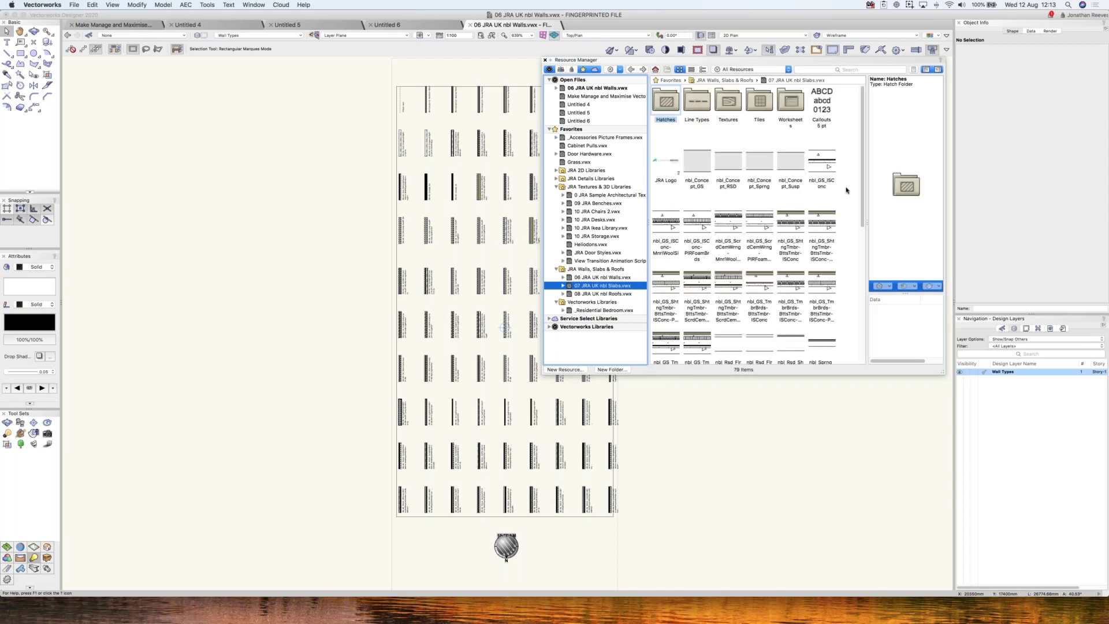
scroll(847, 191, down, 1)
scroll(847, 191, down, 10)
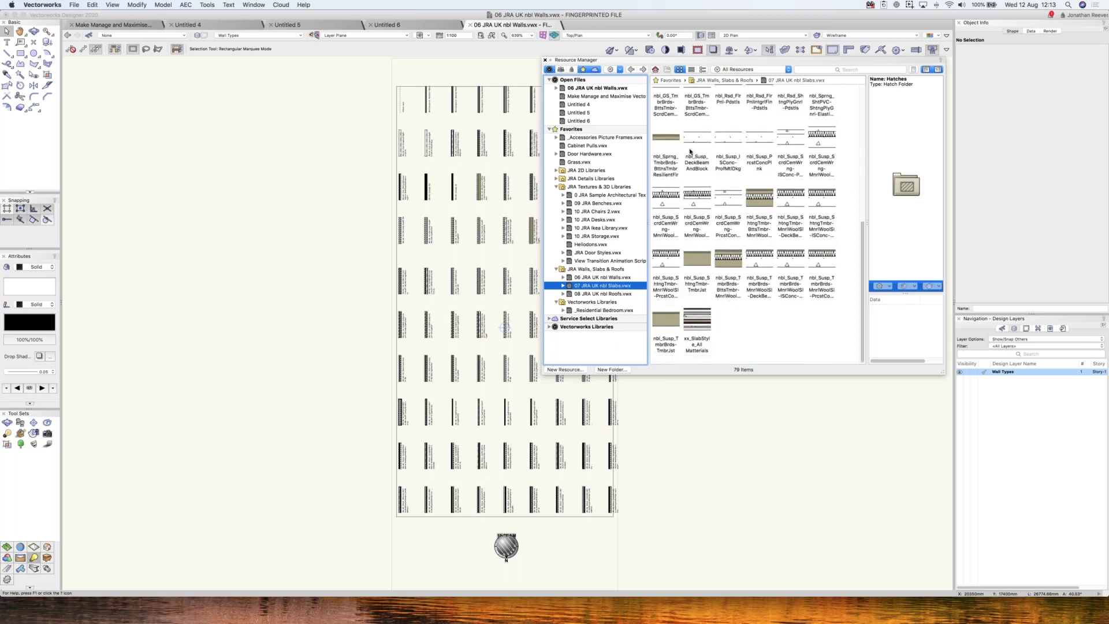
- Browse the 110 roof resources of 08 JRA UK nbl Roofs.vwx and collapse the JRA Textures & 3D Libraries folder
click(608, 293)
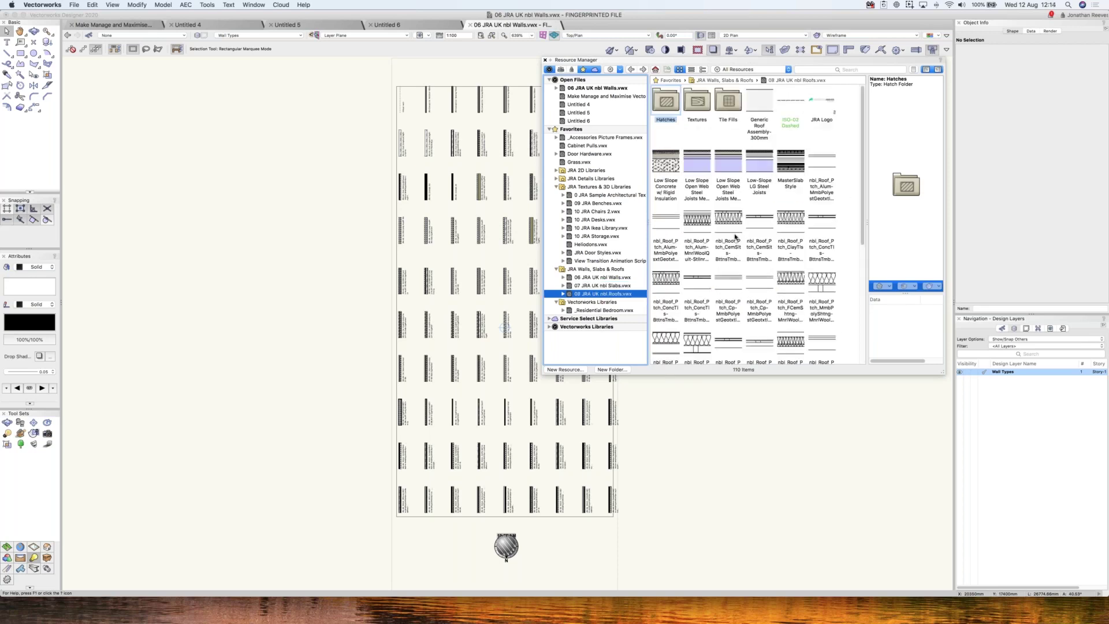
scroll(695, 226, down, 9)
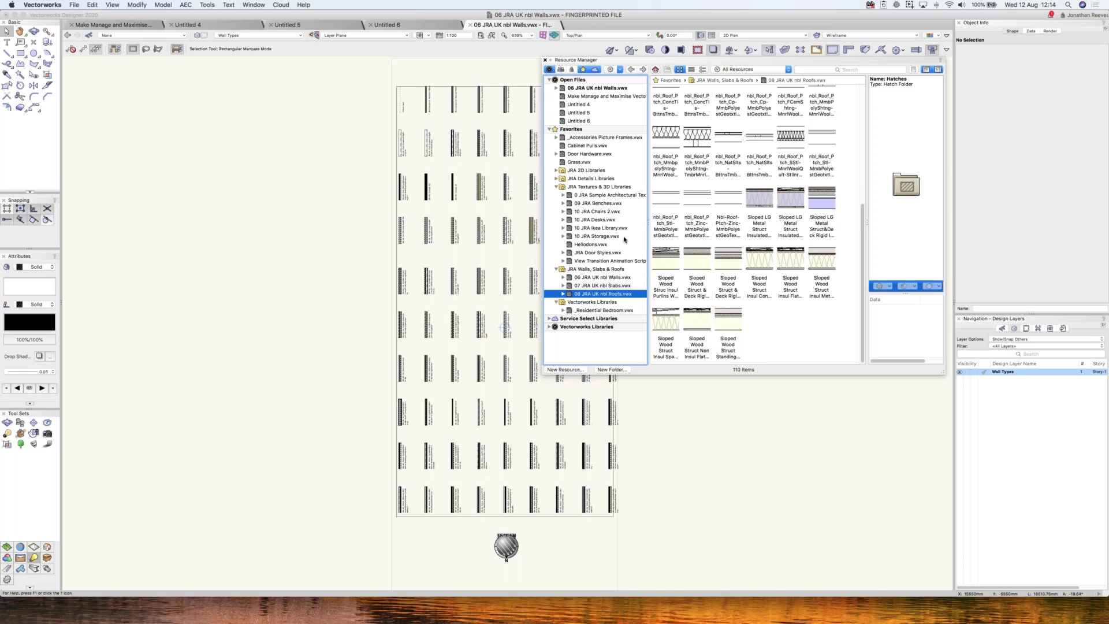
click(557, 187)
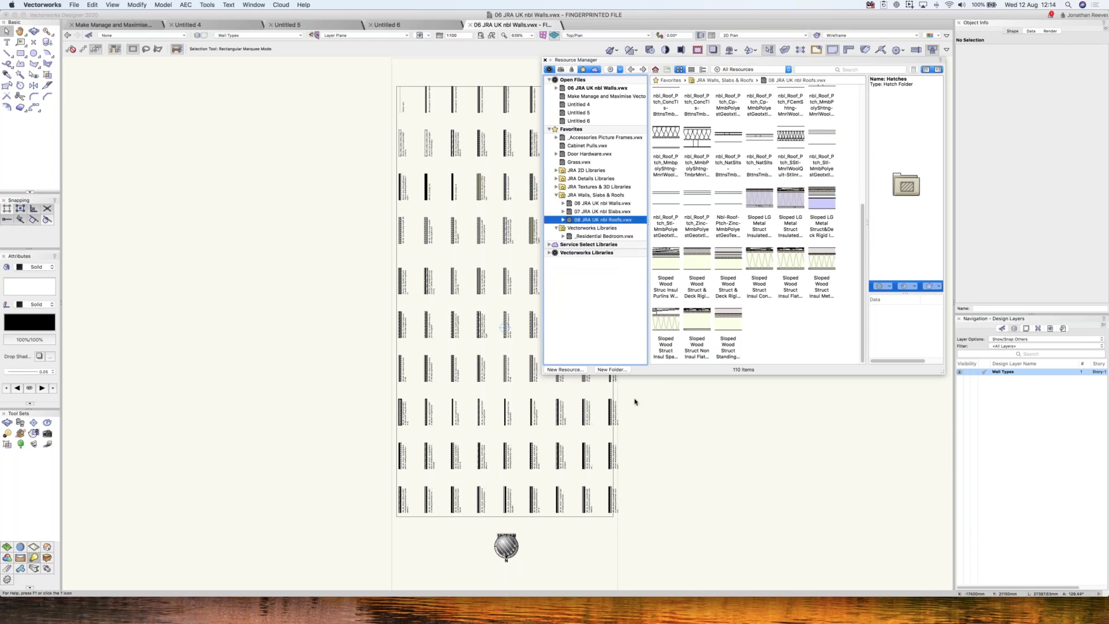
drag(635, 401, 363, 402)
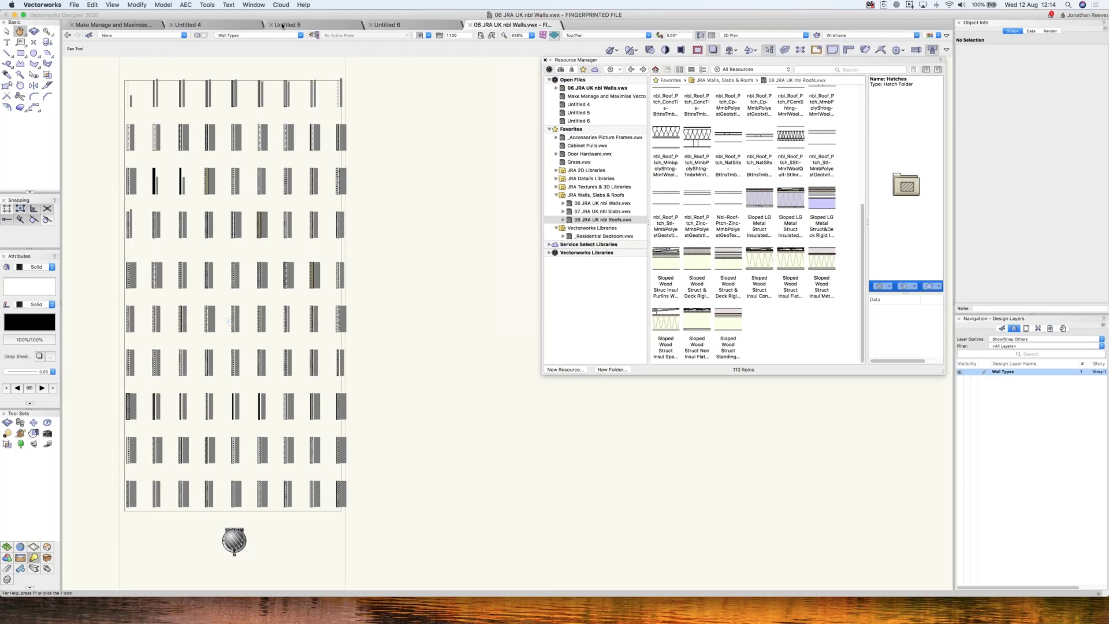
key(x)
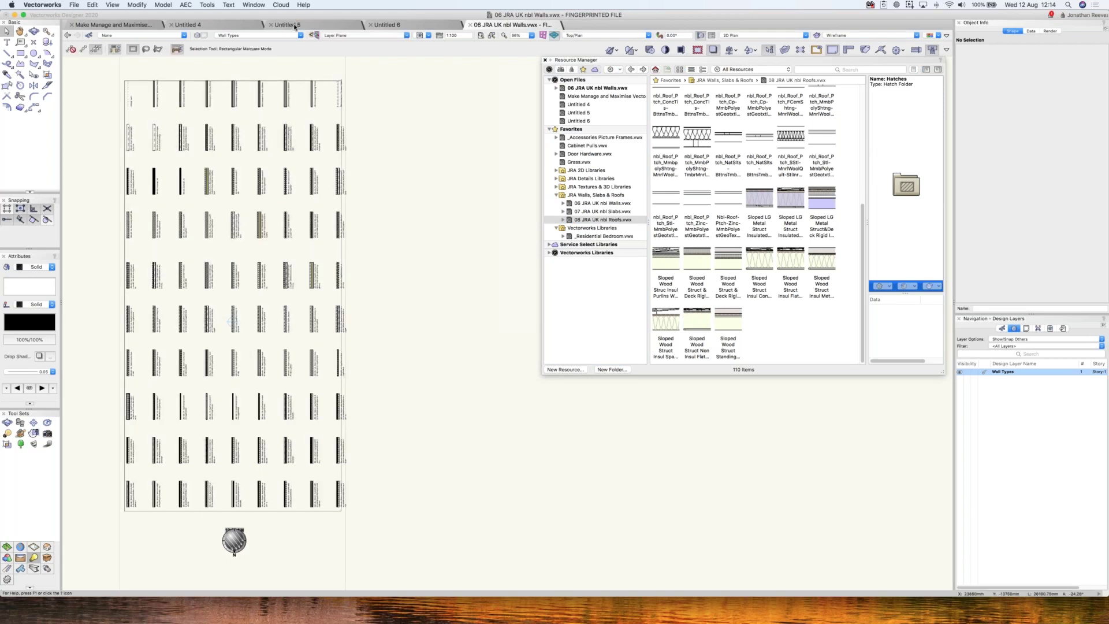
- In Untitled 5, browse the Floor Detail Drawings v2020 library with a wider resource browser
click(292, 25)
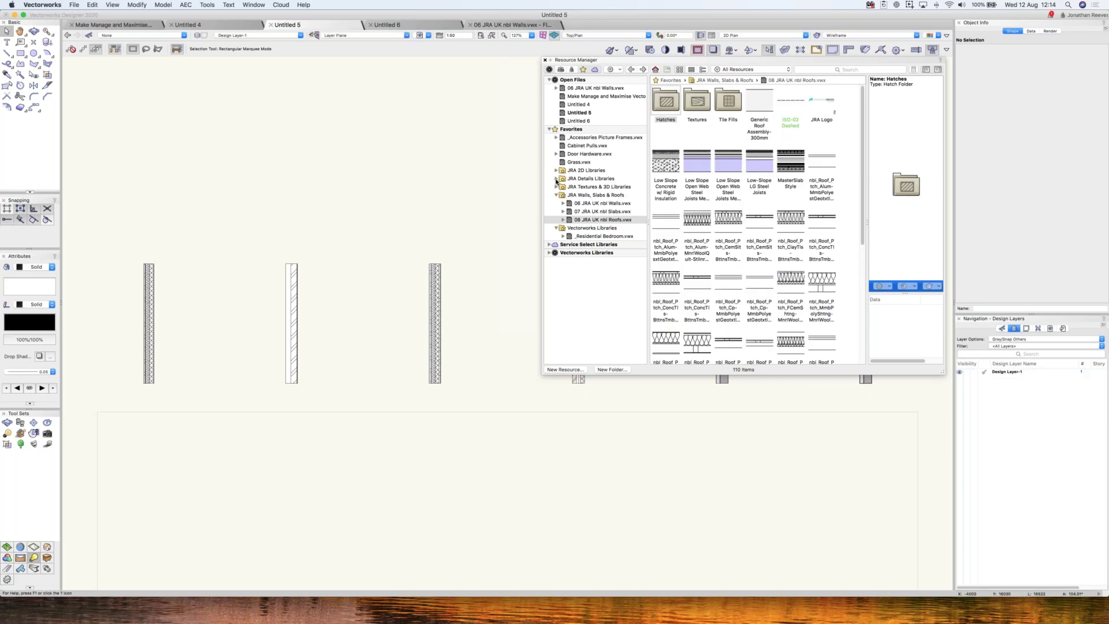
click(557, 179)
click(605, 187)
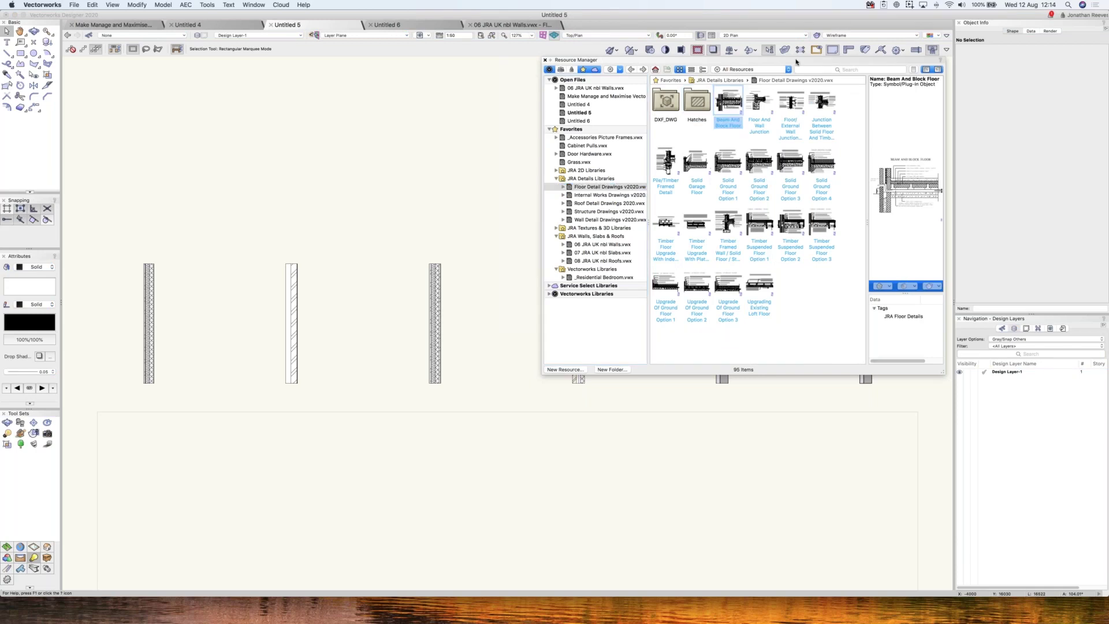
drag(635, 59, 535, 60)
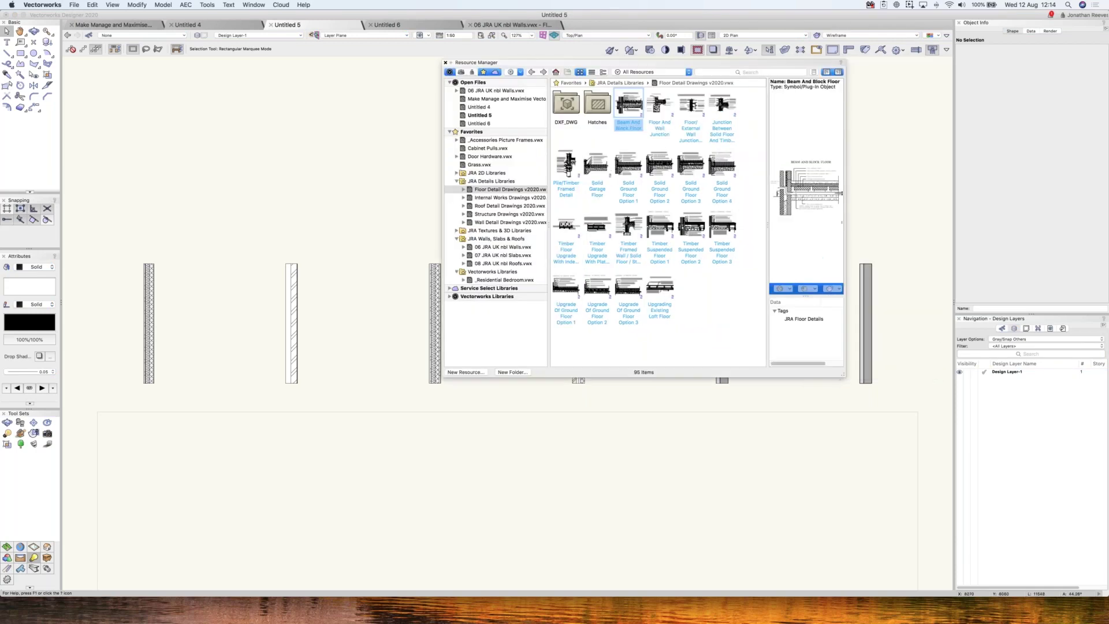
drag(830, 194, 867, 195)
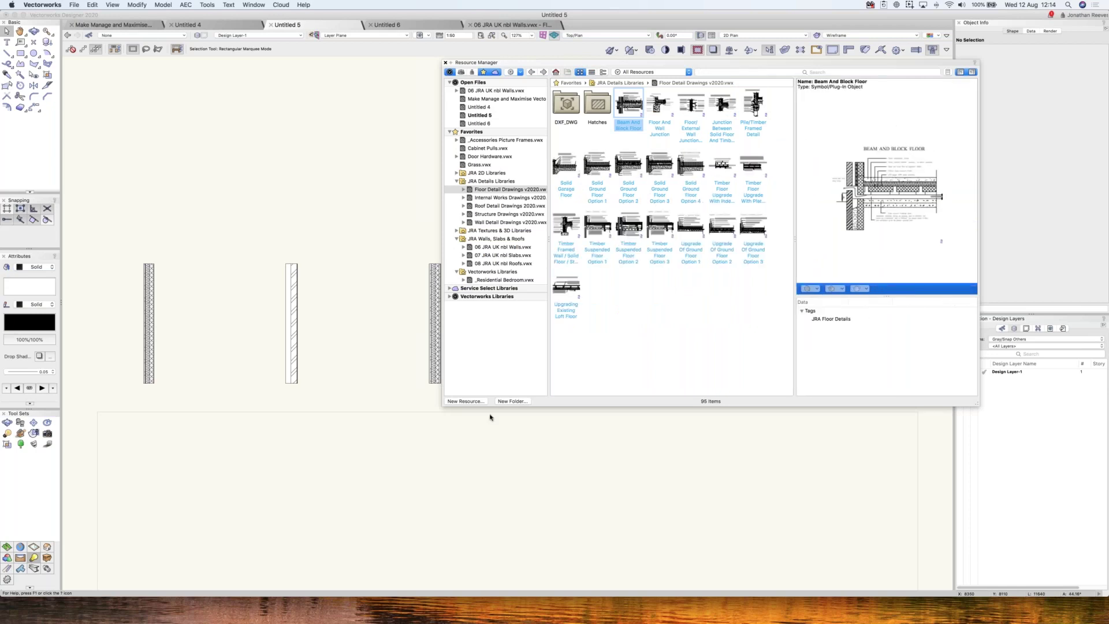
scroll(384, 312, down, 3)
middle_drag(384, 312, 404, 225)
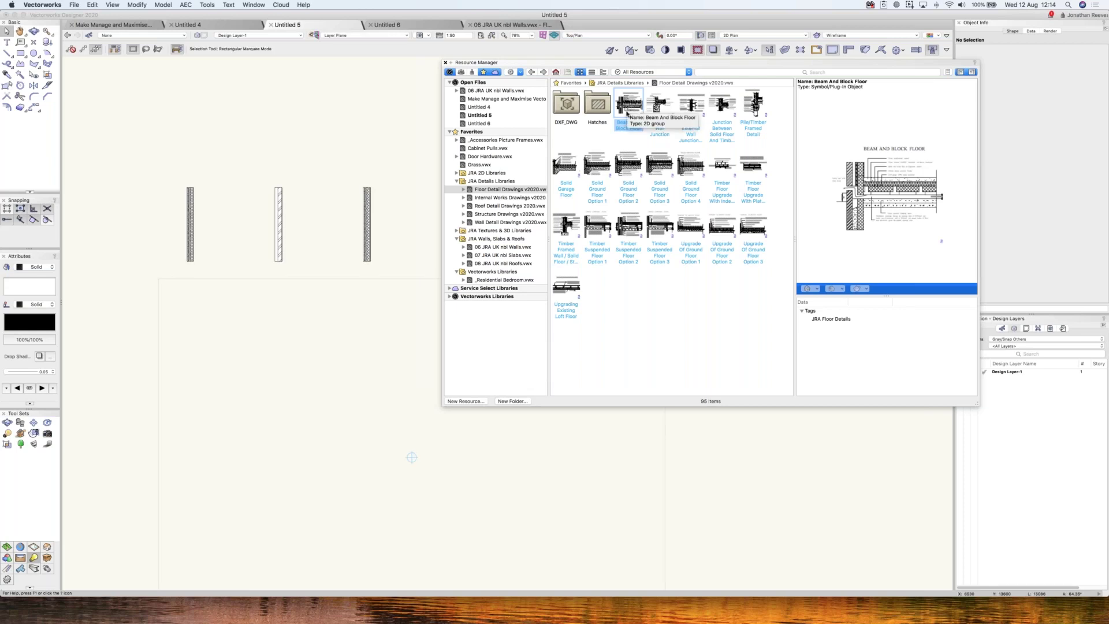
- Place Beam And Block Floor, Solid Ground Floor Option 3 and Timber Suspended Floor Option 3 side by side
drag(629, 107, 411, 457)
key(super+6)
scroll(101, 383, down, 5)
key(x)
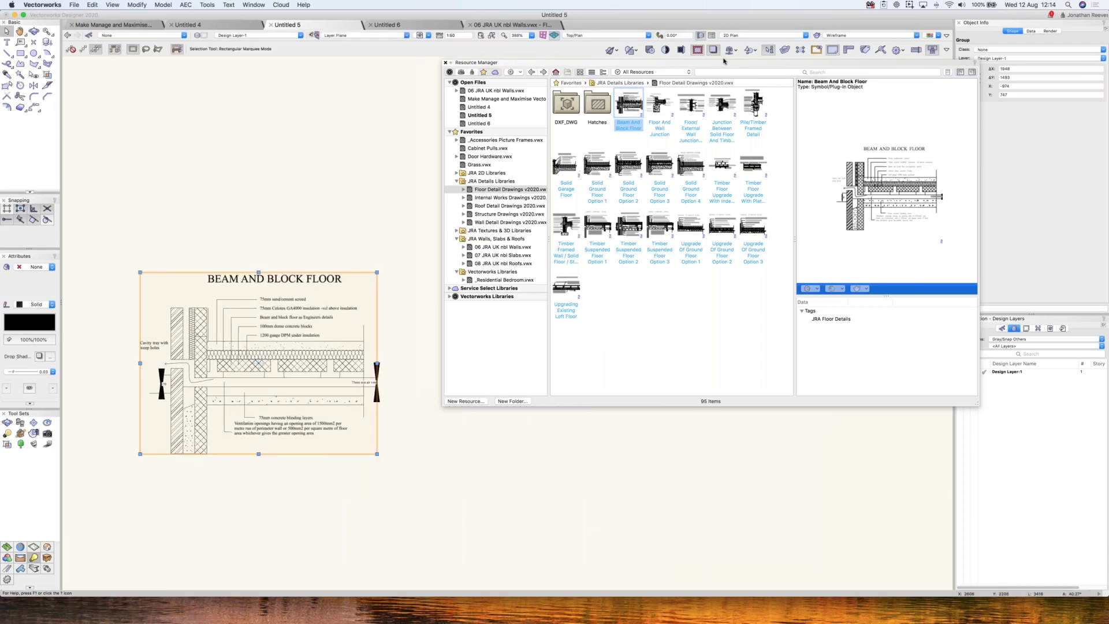
drag(509, 62, 618, 59)
click(769, 168)
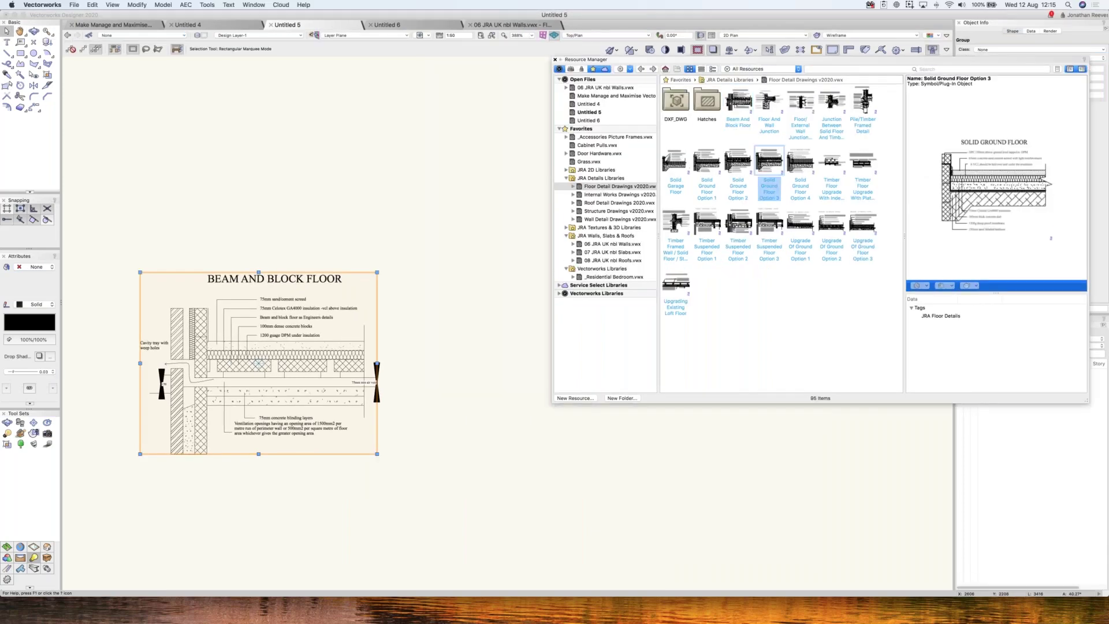
drag(496, 353, 497, 354)
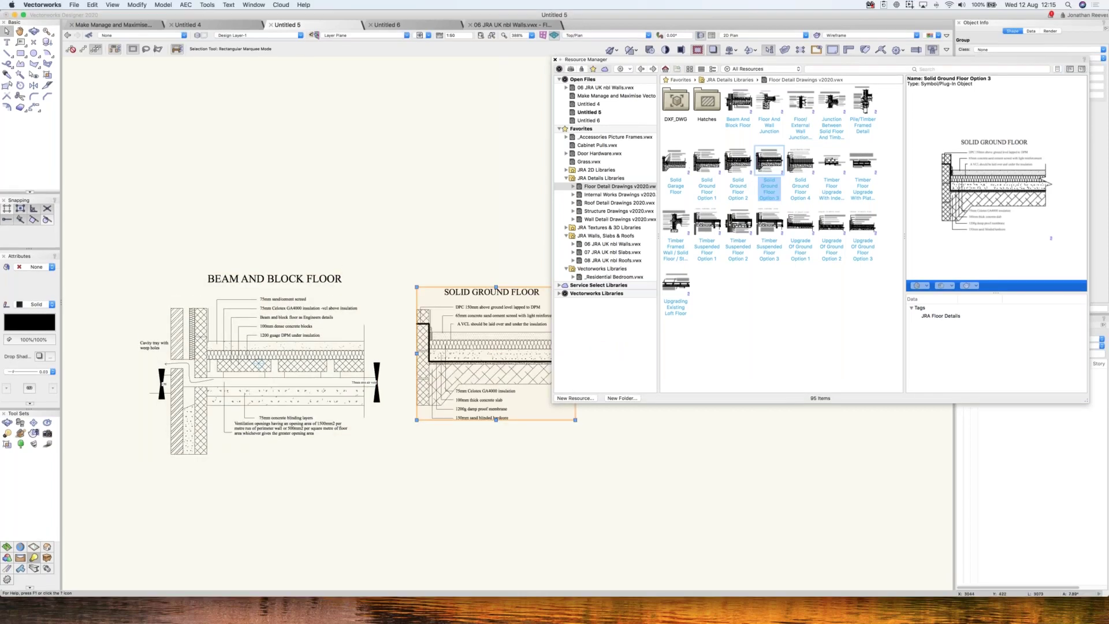
drag(769, 228, 679, 434)
- Inspect the Timber Suspended Floor group and preview Solid Ground Floor Option 2 in the library
key(super+r)
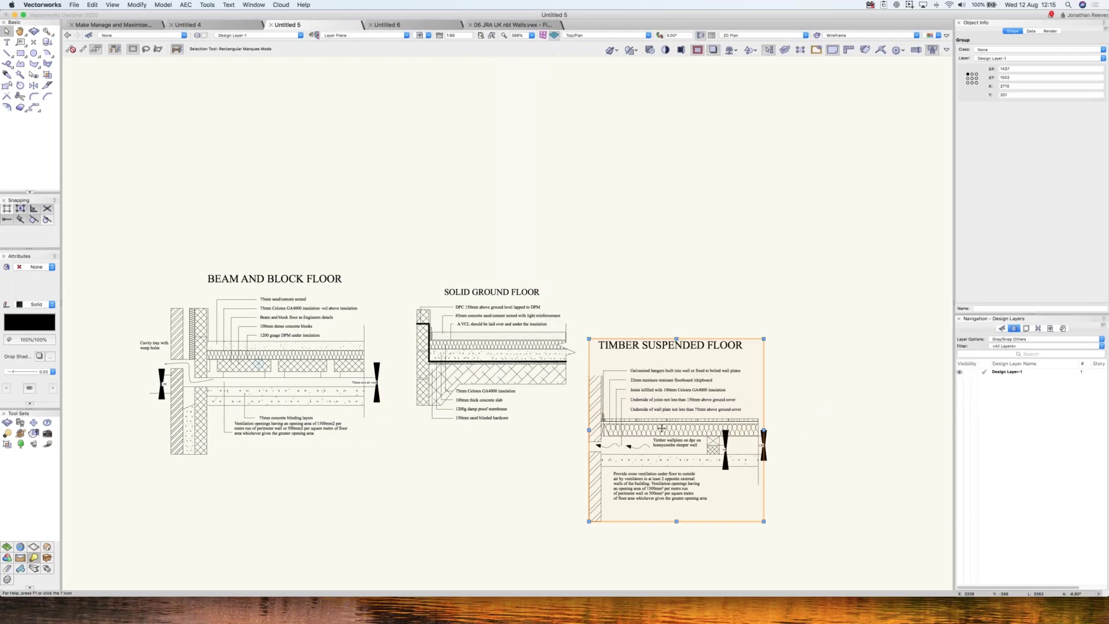
key(super+[)
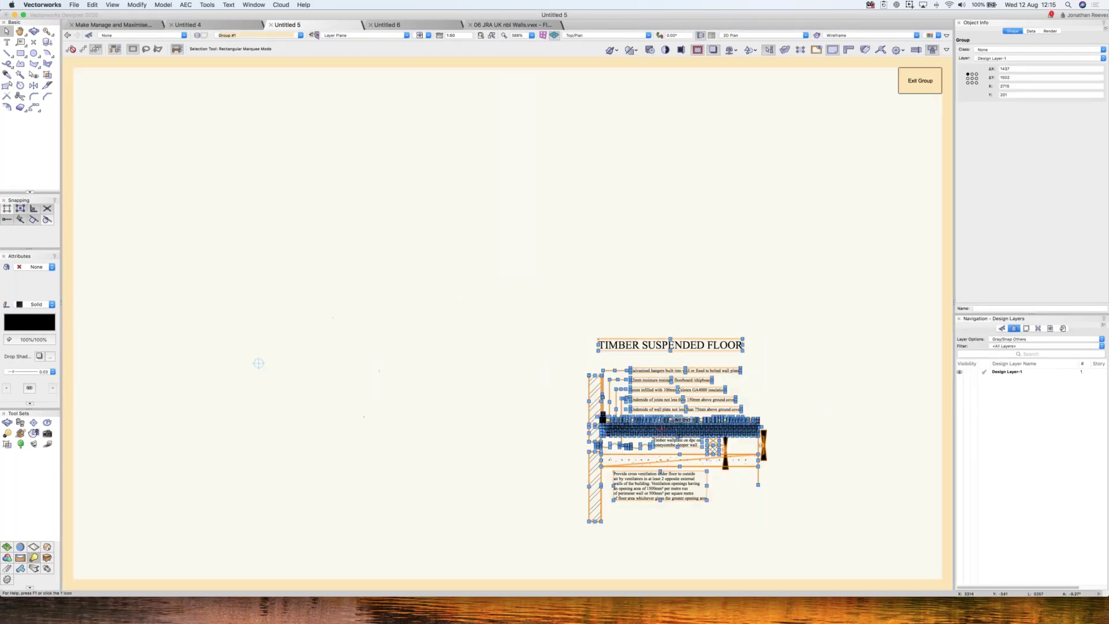
key(super+])
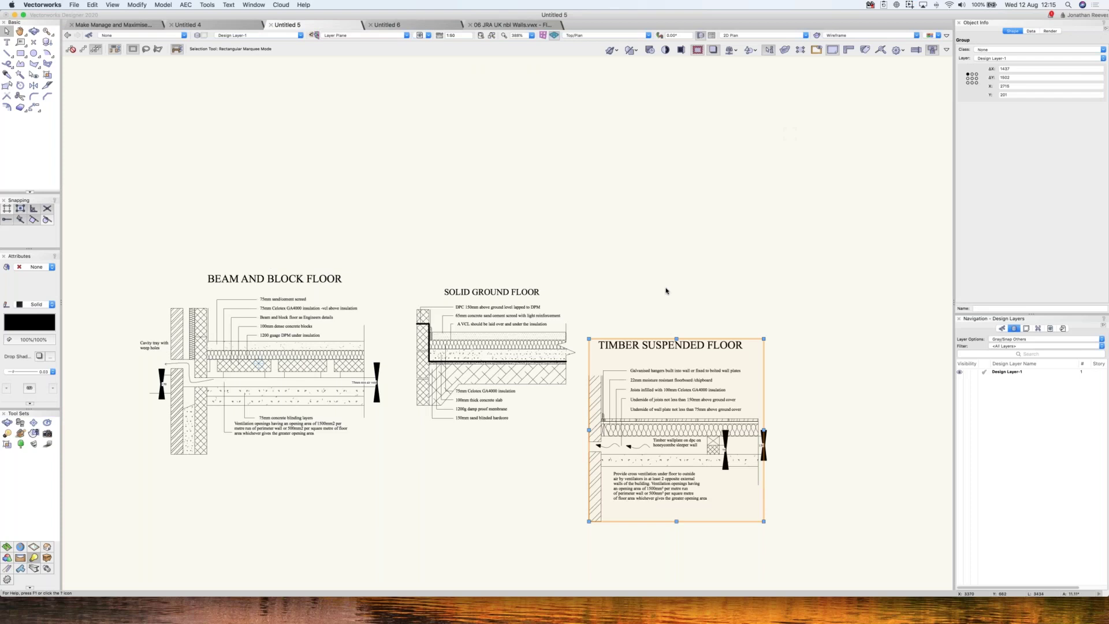
key(super+r)
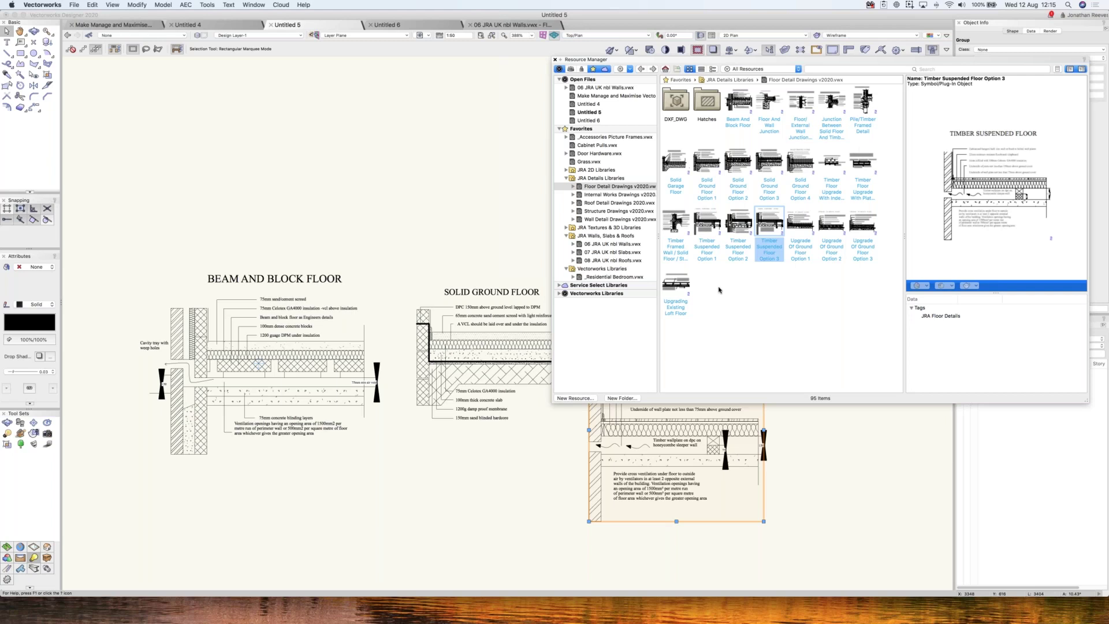
click(739, 165)
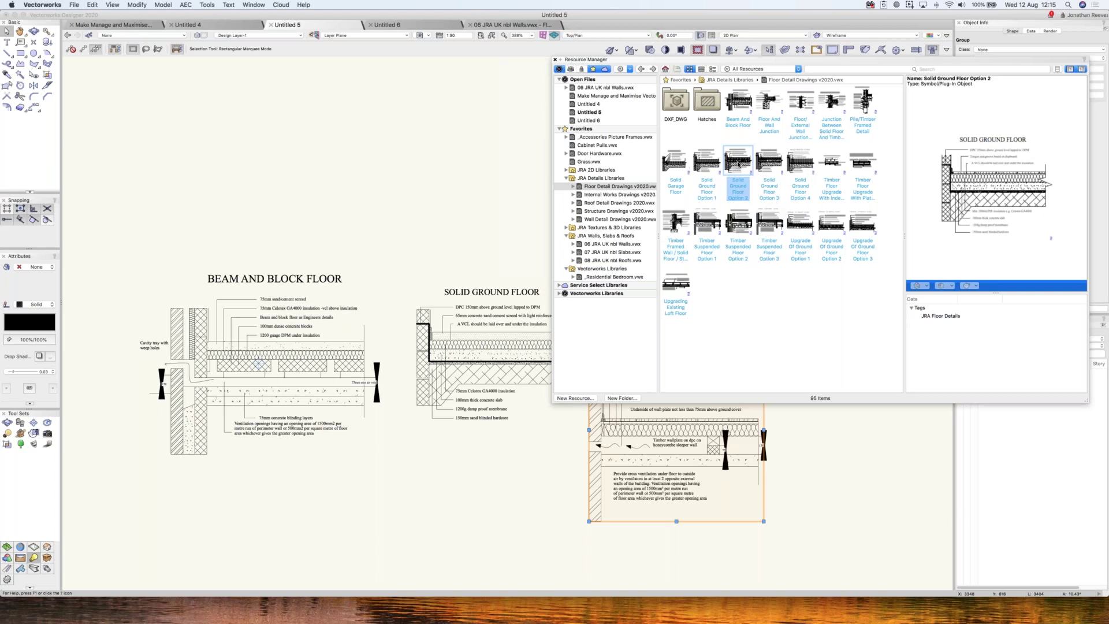
click(741, 229)
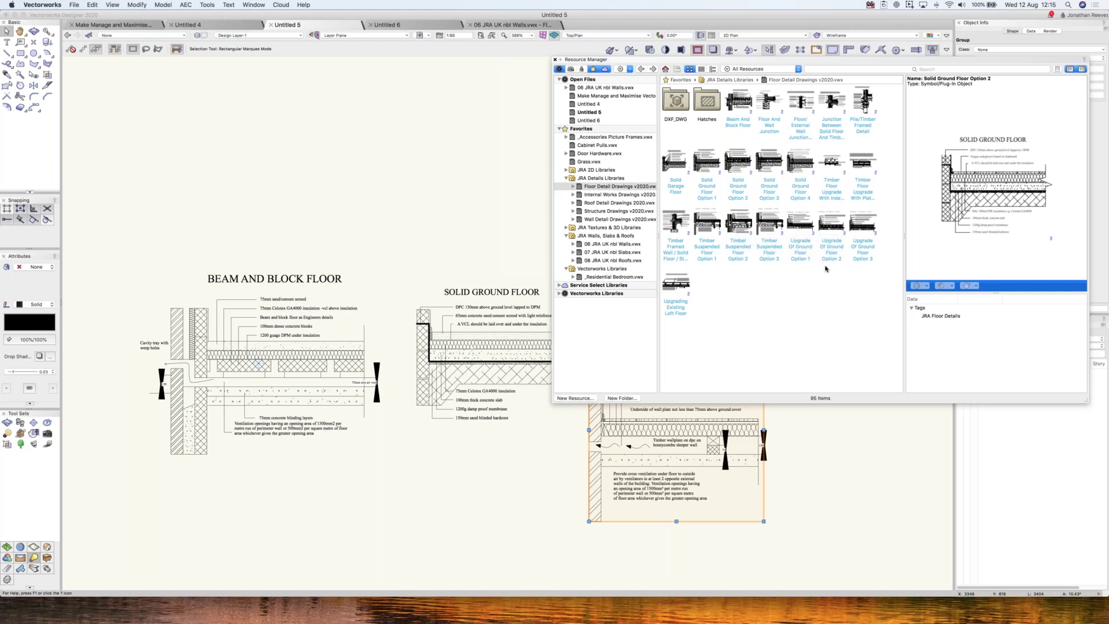
- Preview the drip collar in Wall Detail Drawings v2020, then search the libraries for 'JRA'
click(622, 219)
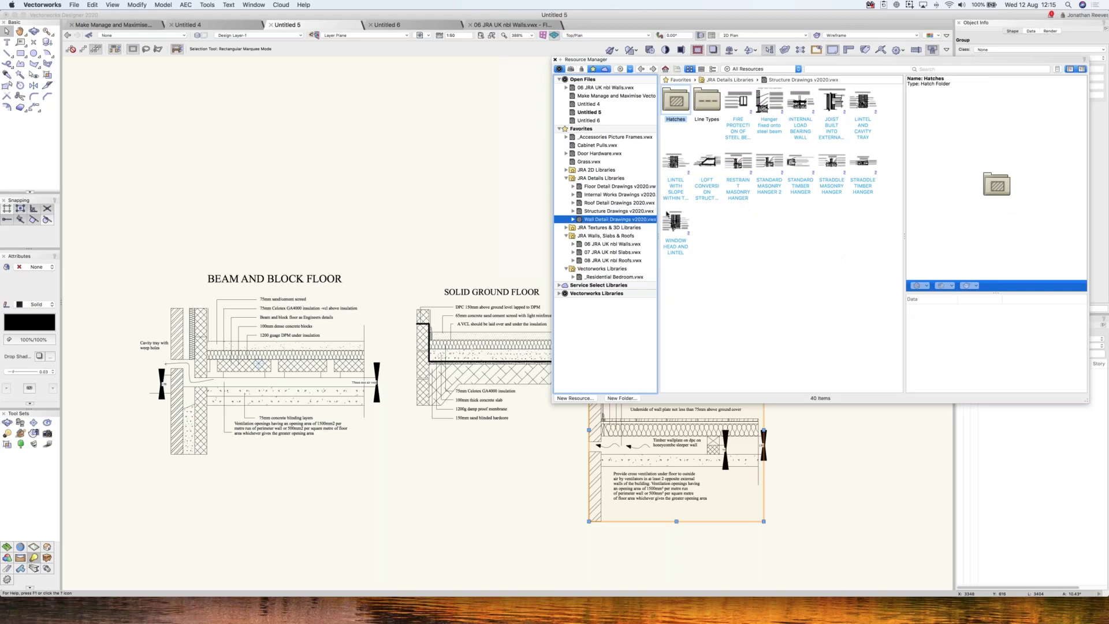
click(738, 284)
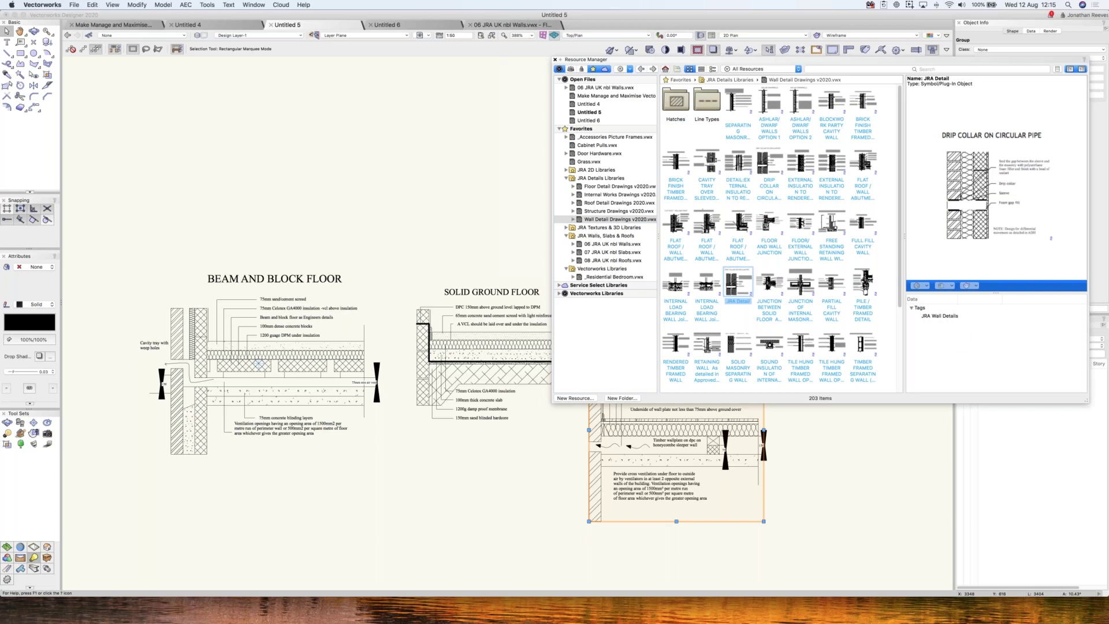
click(600, 112)
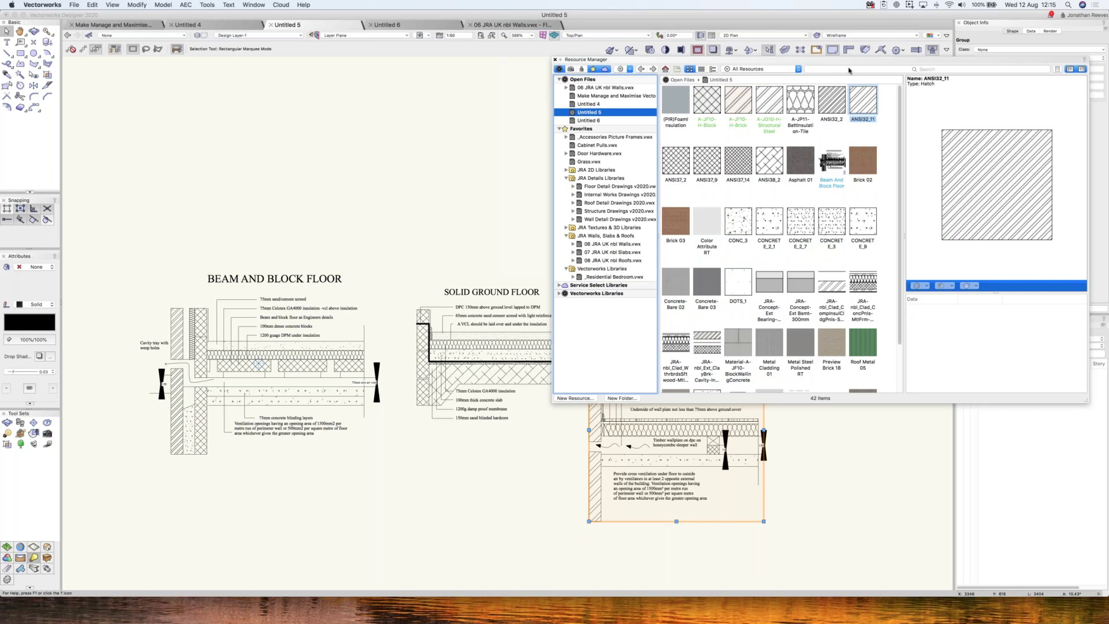
click(848, 69)
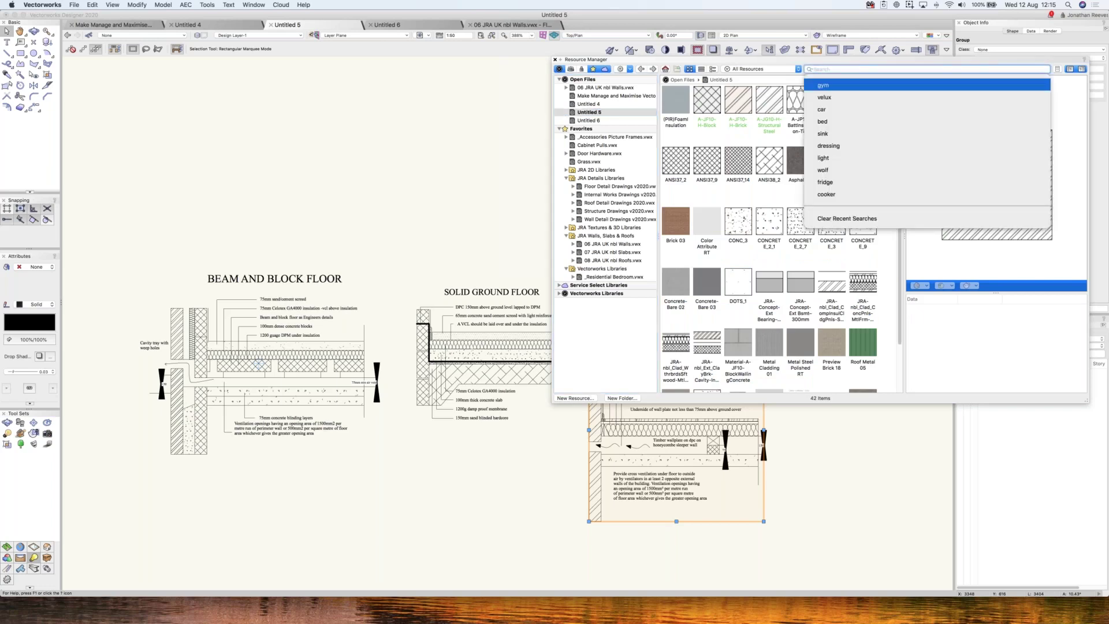
text(JRA WALLS)
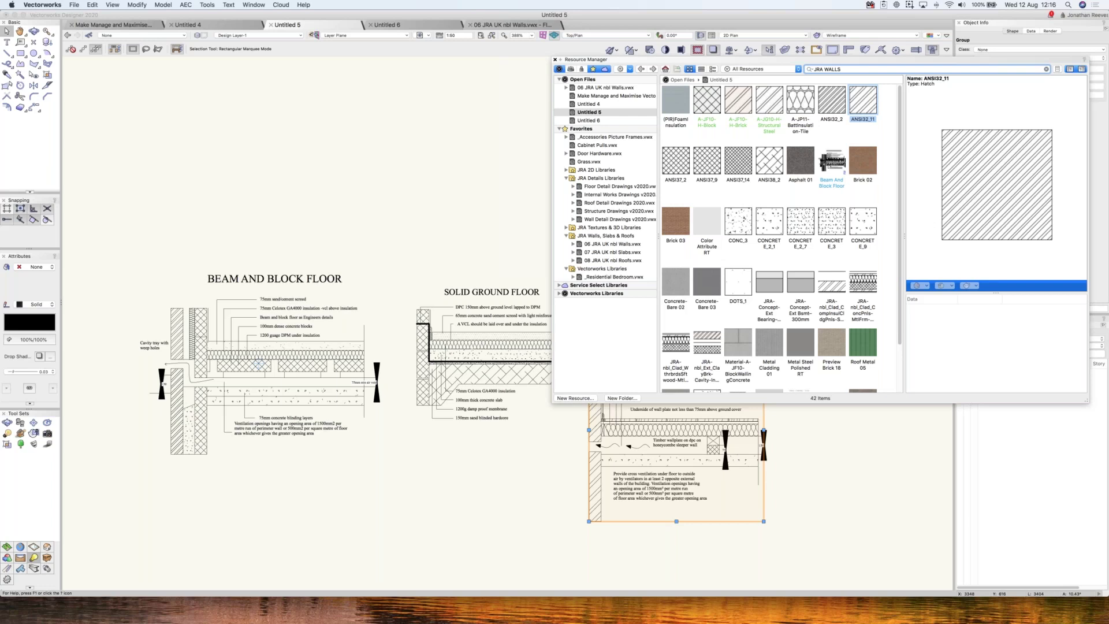
key(Return)
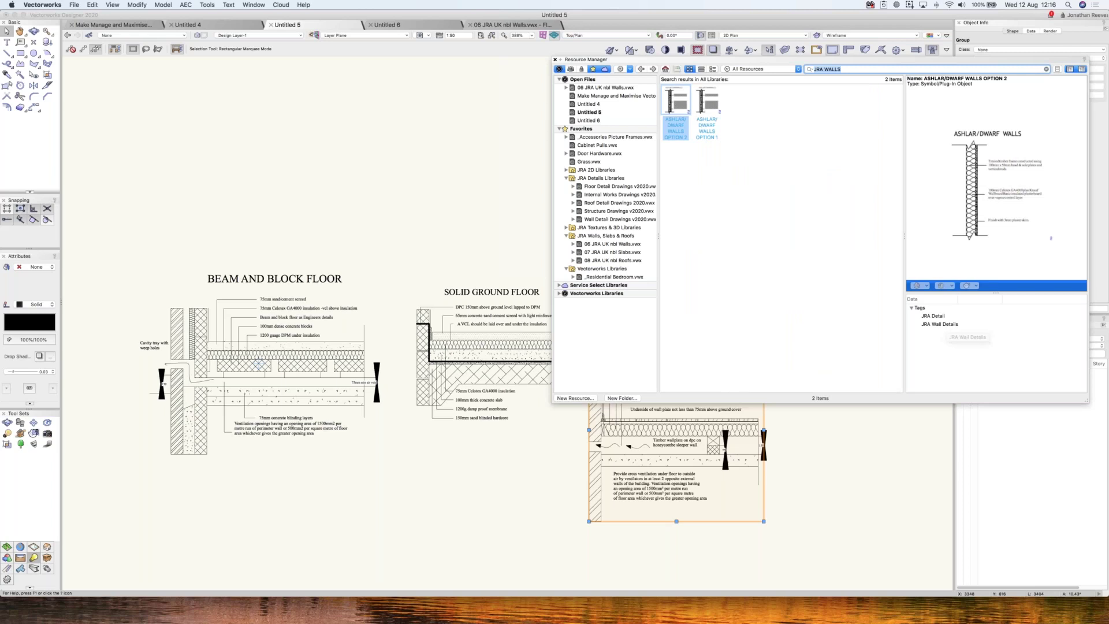
- Refine the search with 'DE', preview the wall detail results, then show Internal Works Drawings v2020
click(856, 70)
text(DETAIL)
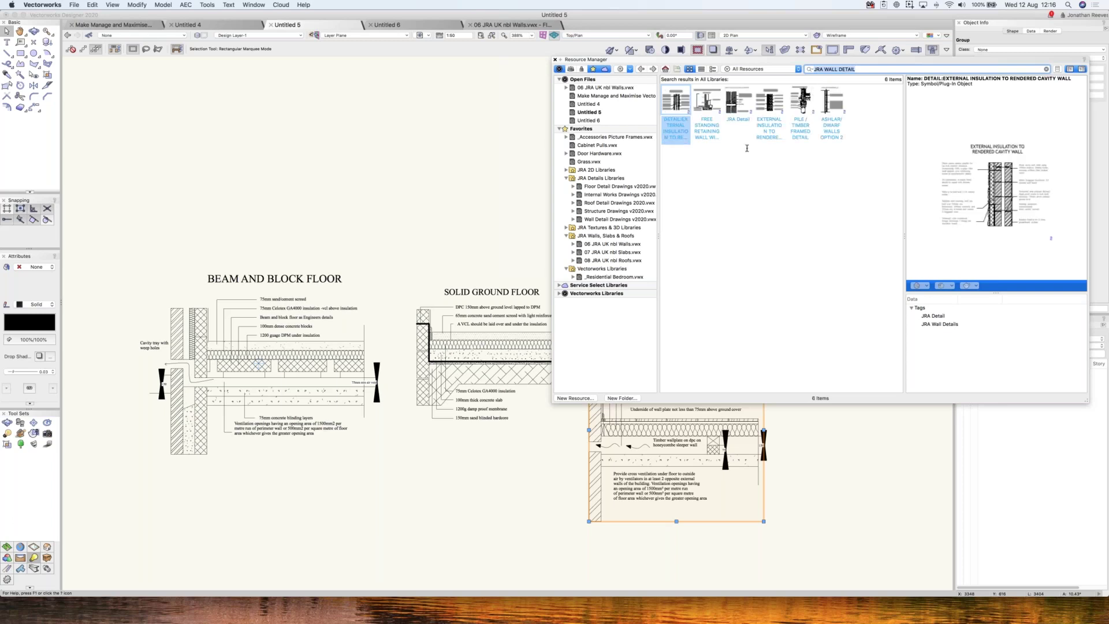
click(739, 116)
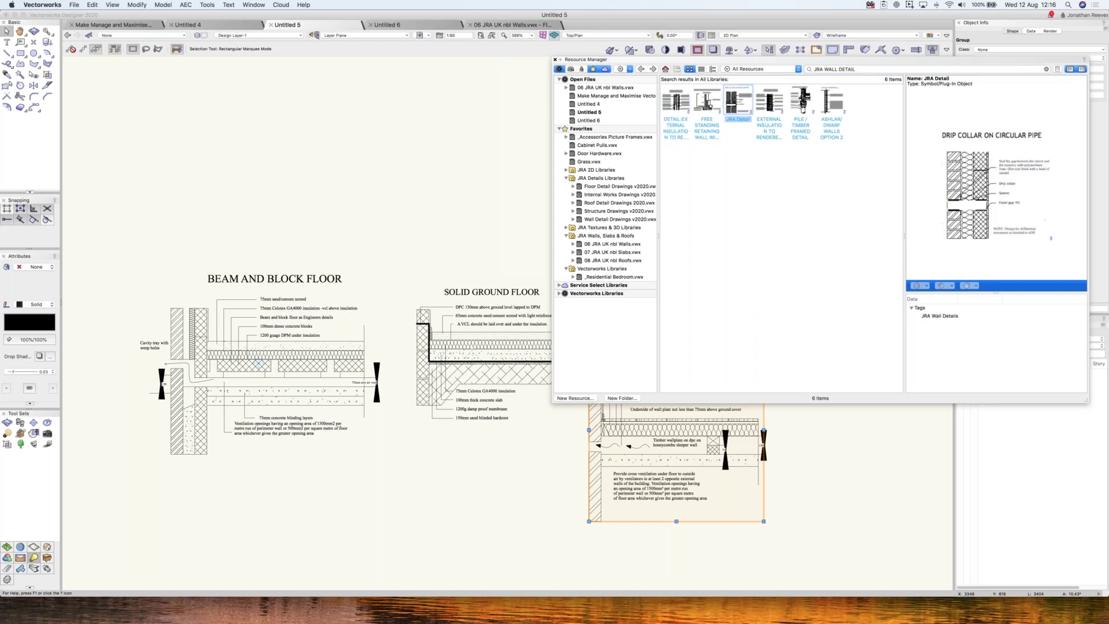
click(769, 107)
key(Right)
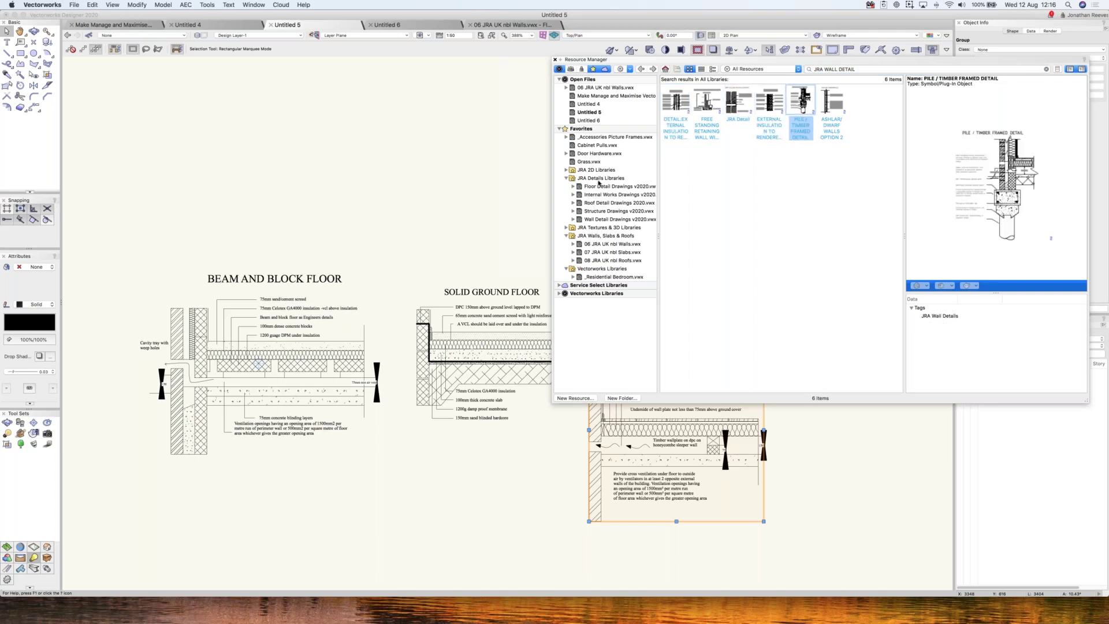
click(602, 195)
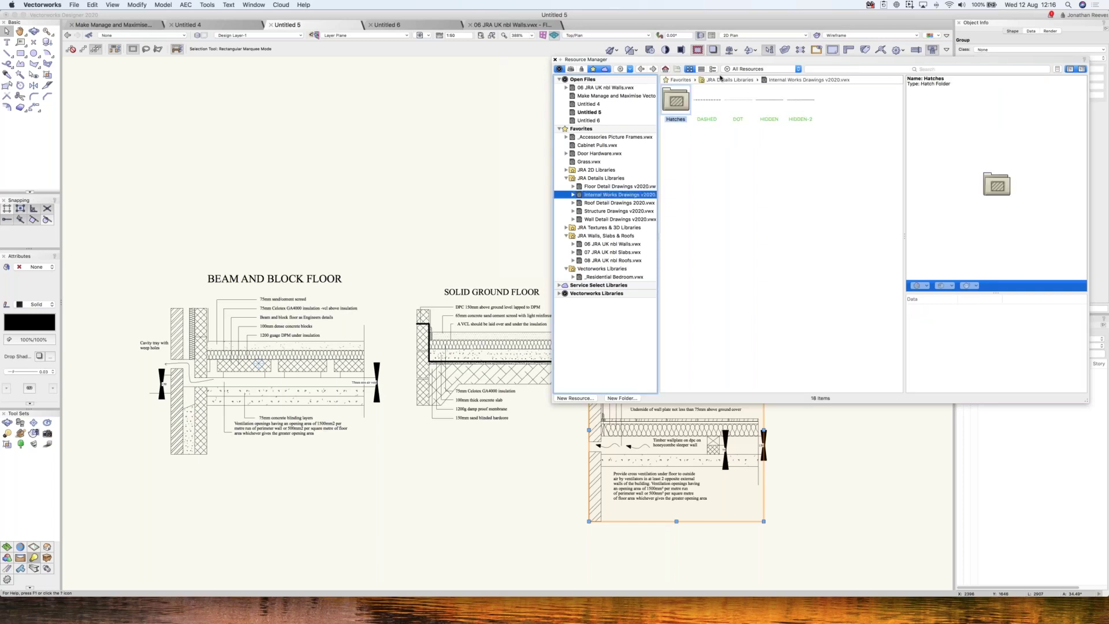
- Open Internal Works Drawings v2020.vwx as its own document and zoom onto the Internal Load Bearing Wall
right_click(604, 197)
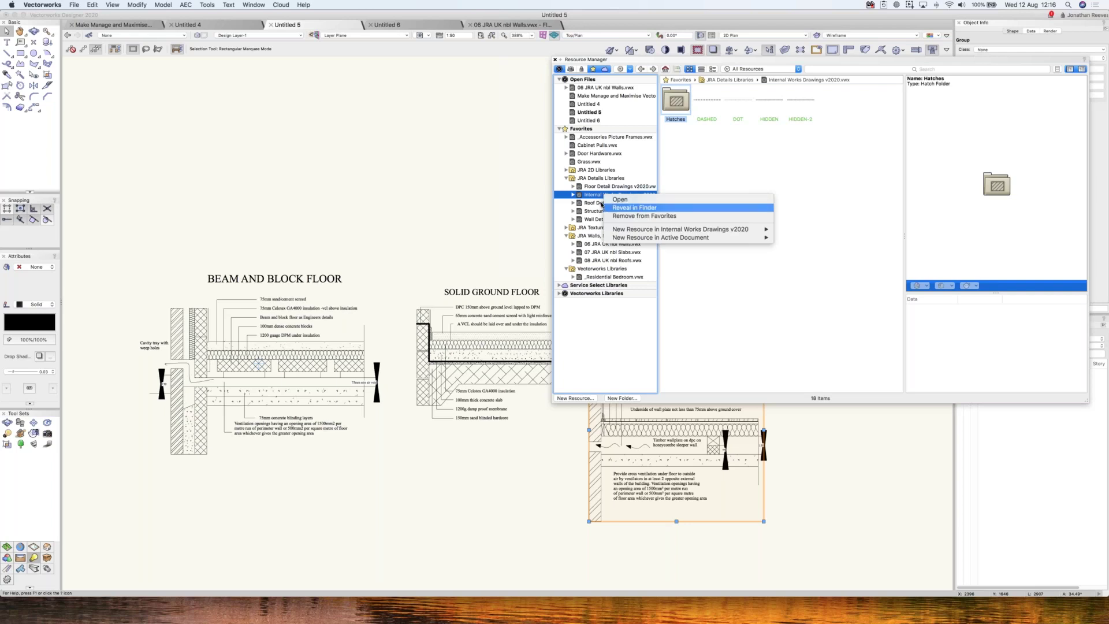
key(Escape)
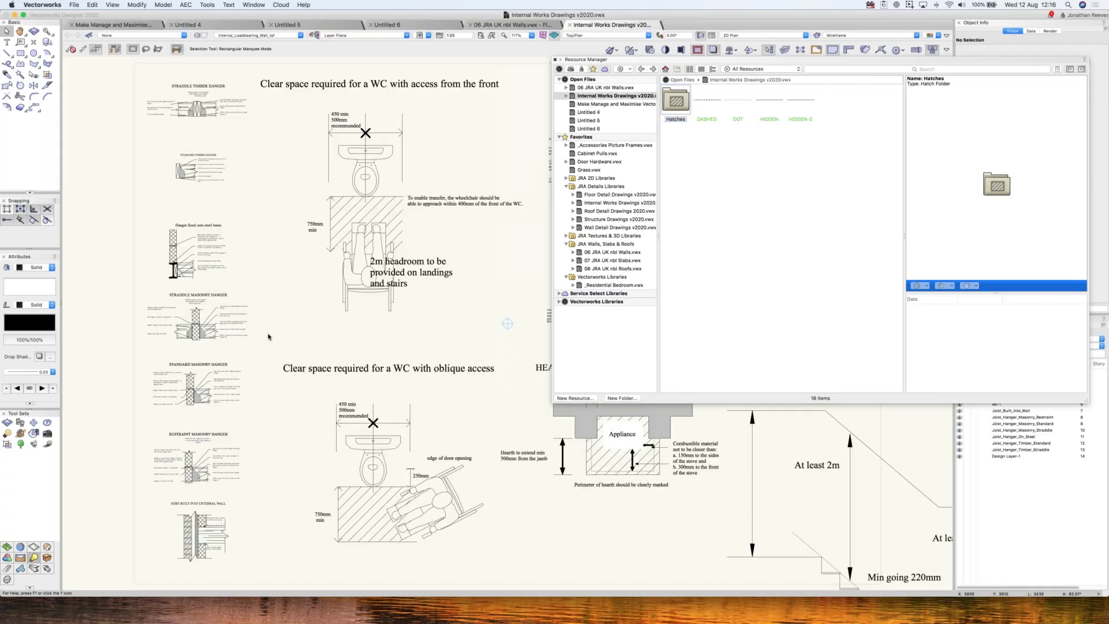
key(super+r)
key(c)
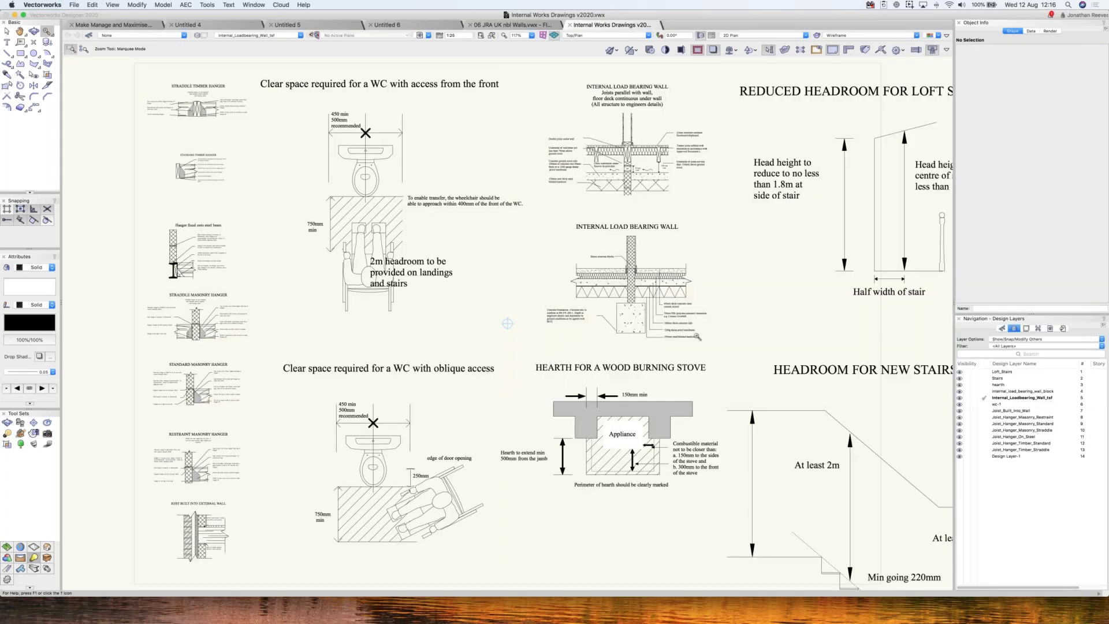
drag(744, 371, 501, 203)
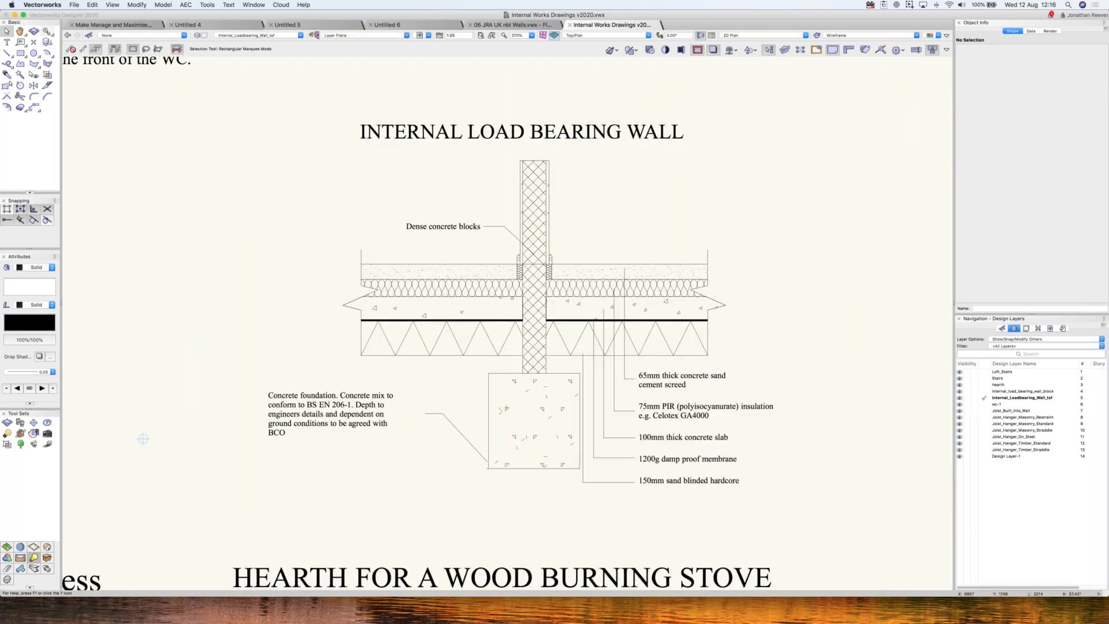
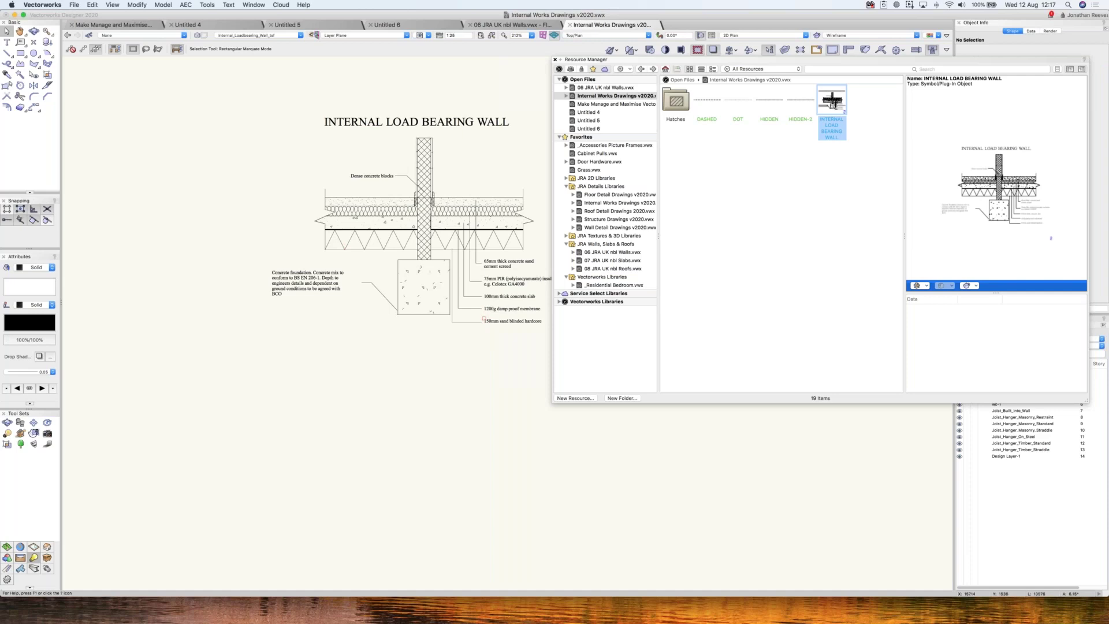
- Extend the internal wall's concrete foundation further down, then show the Wall Detail Drawings v2020 library
click(431, 315)
drag(440, 413, 439, 388)
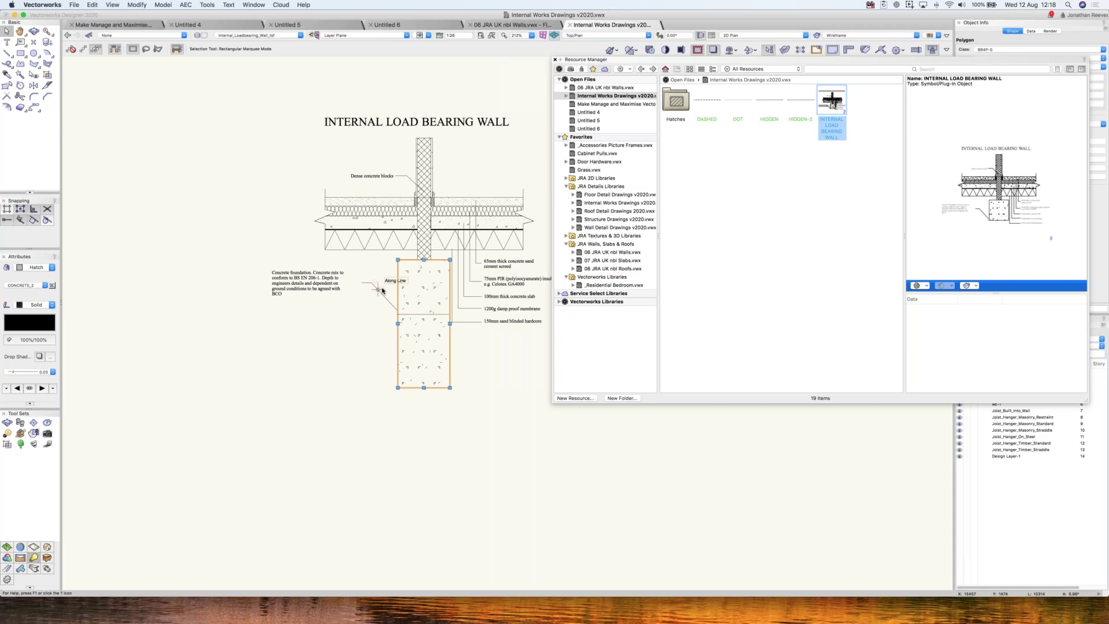
click(602, 229)
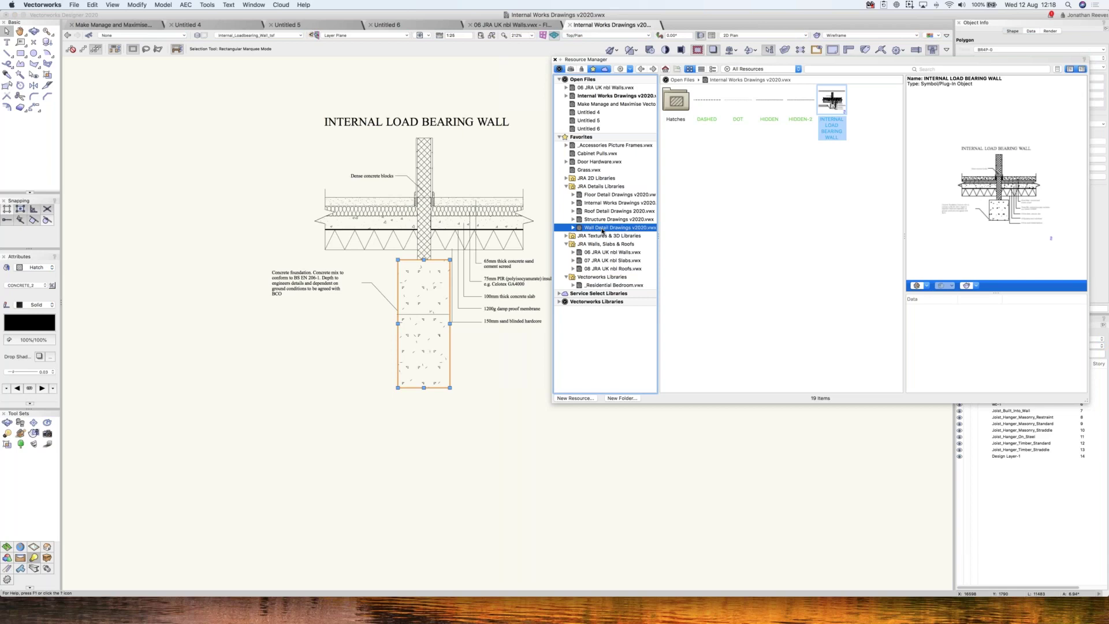
- Preview the upgrading cavity, party and solid wall details, then the Timber Framed Wall detail
scroll(899, 305, down, 5)
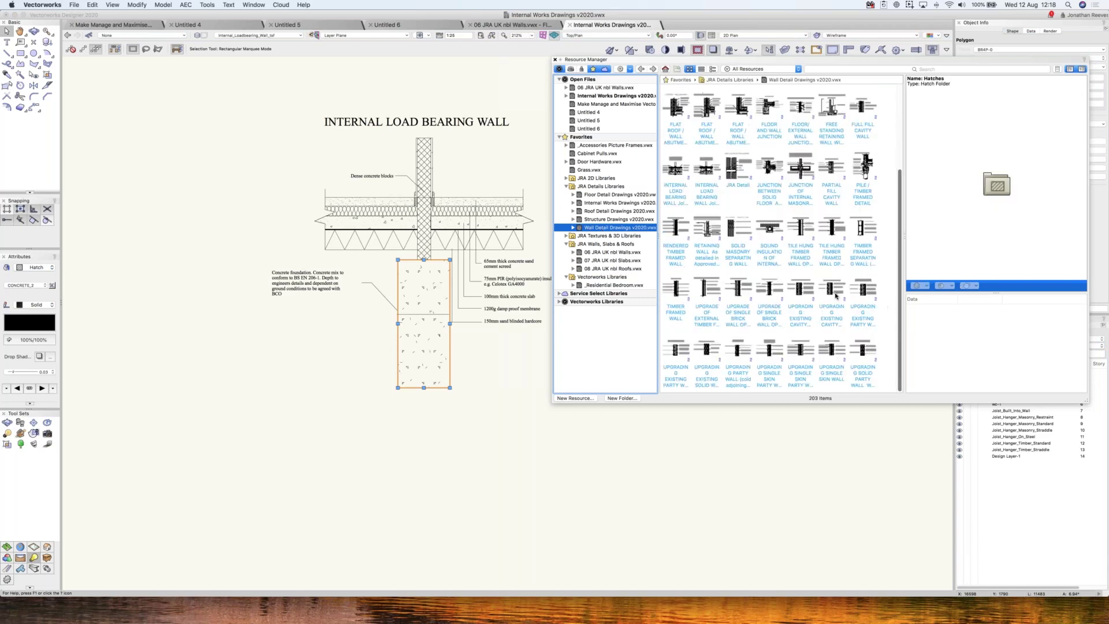
click(832, 297)
click(801, 354)
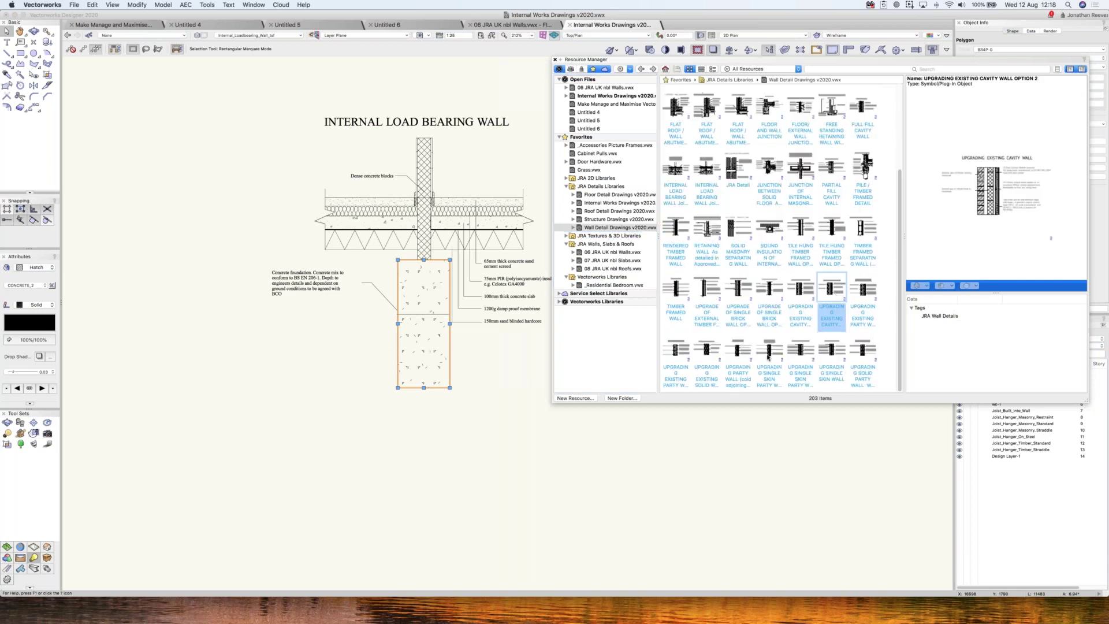
click(768, 357)
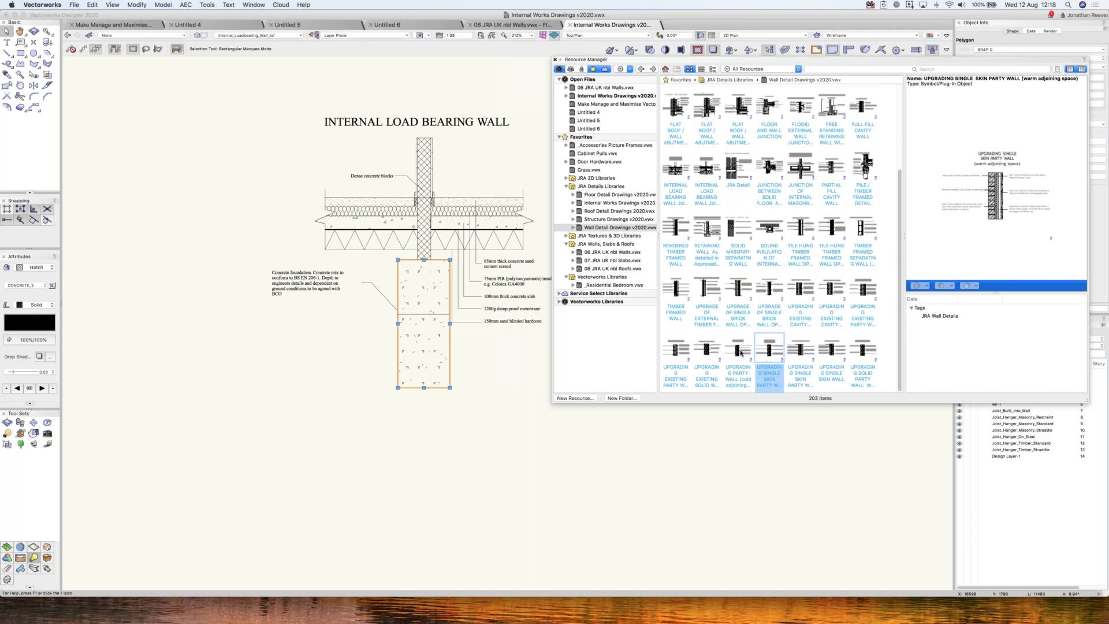
click(740, 353)
click(696, 354)
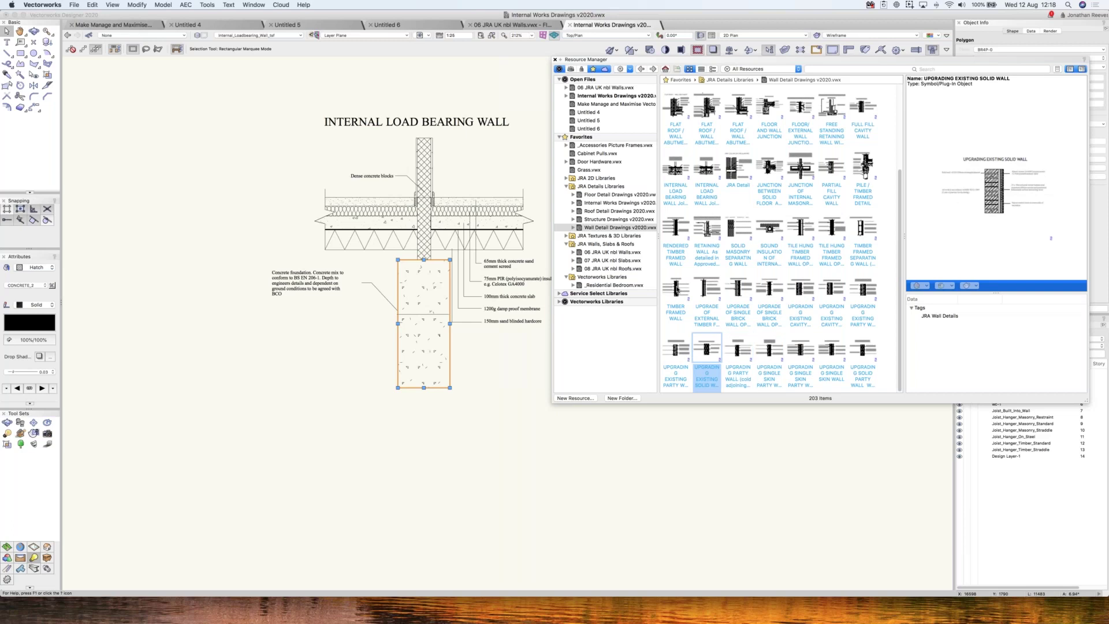
click(676, 351)
click(676, 289)
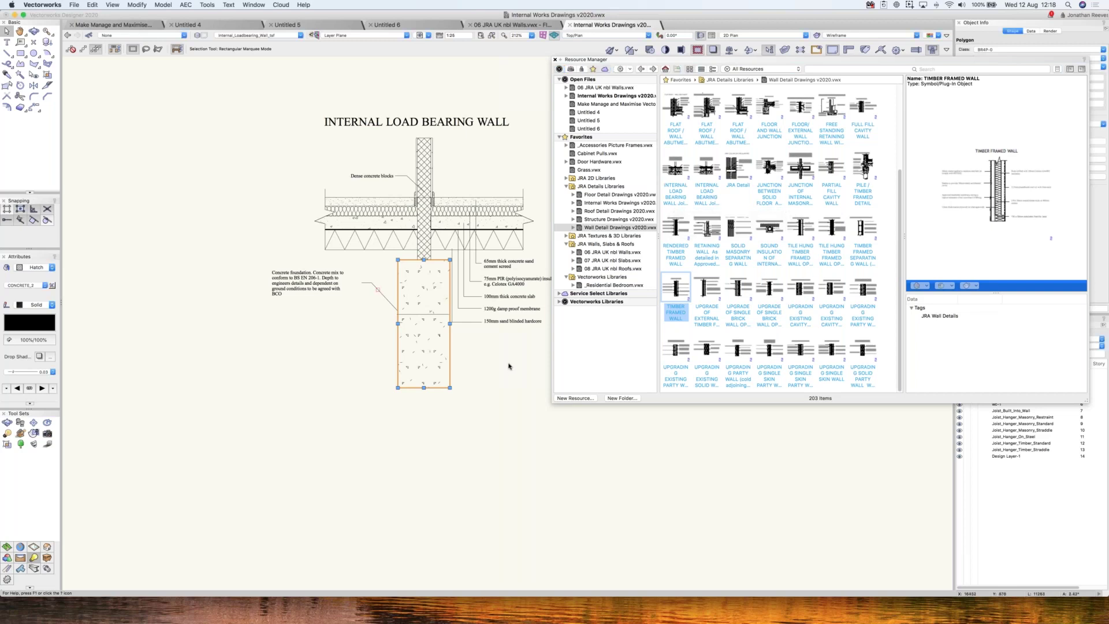
- Zoom onto the foundation and preview the retaining wall and solid floor/timber wall junction details
key(super+6)
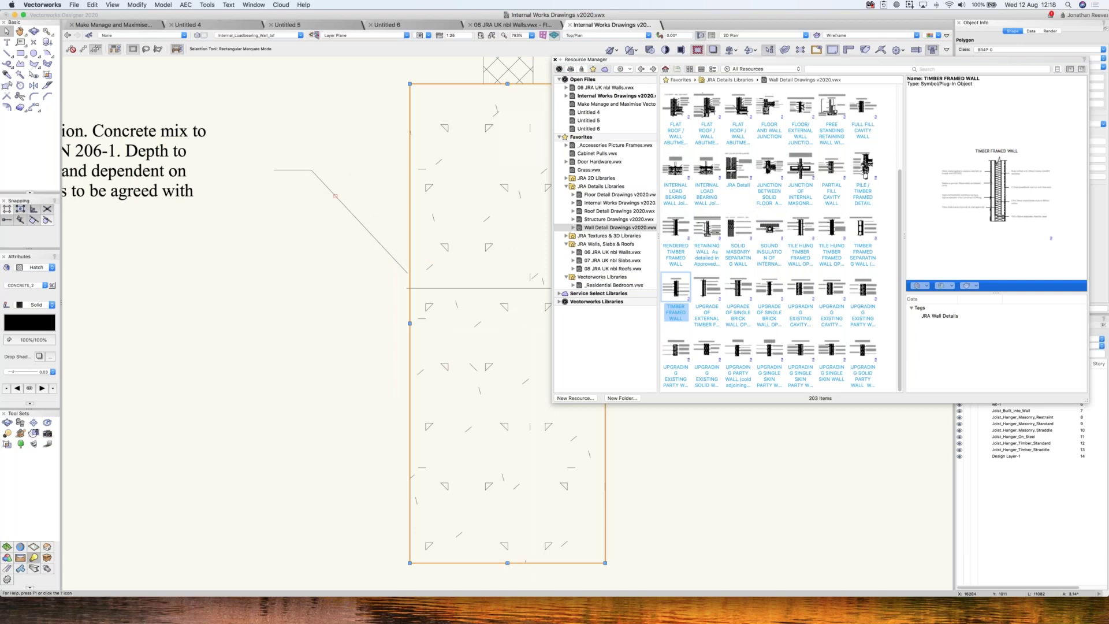
scroll(426, 443, down, 5)
drag(426, 442, 89, 419)
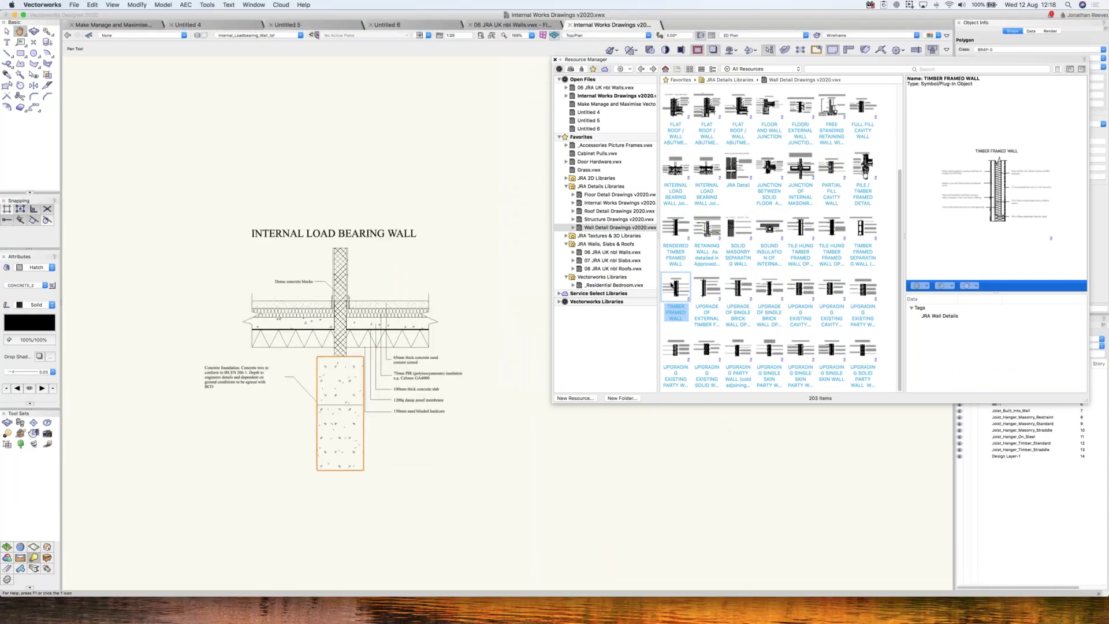
key(x)
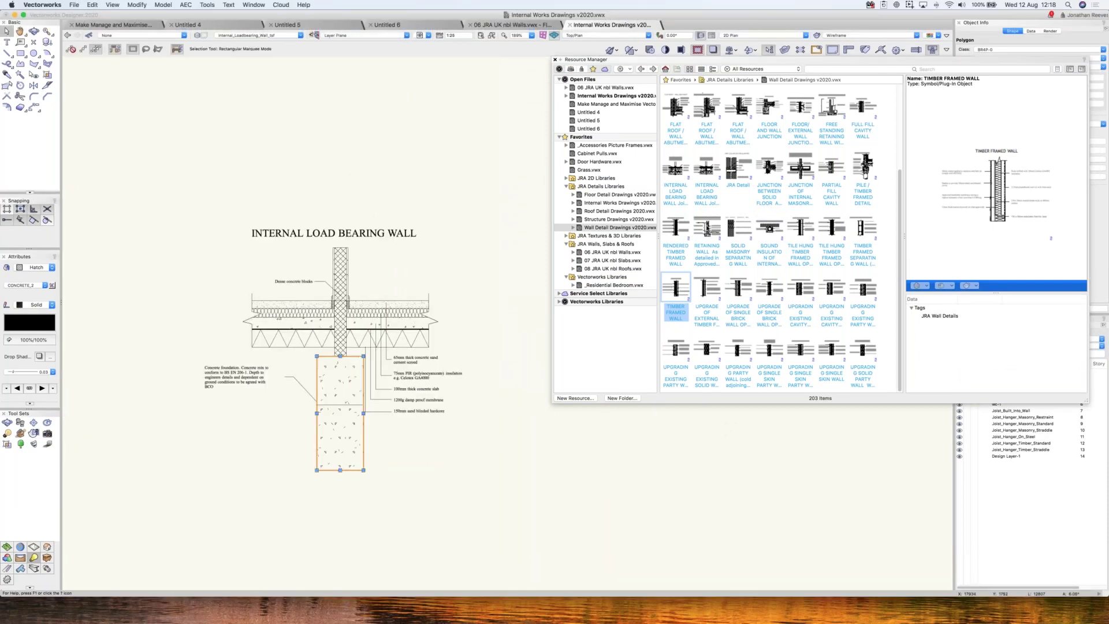
click(707, 230)
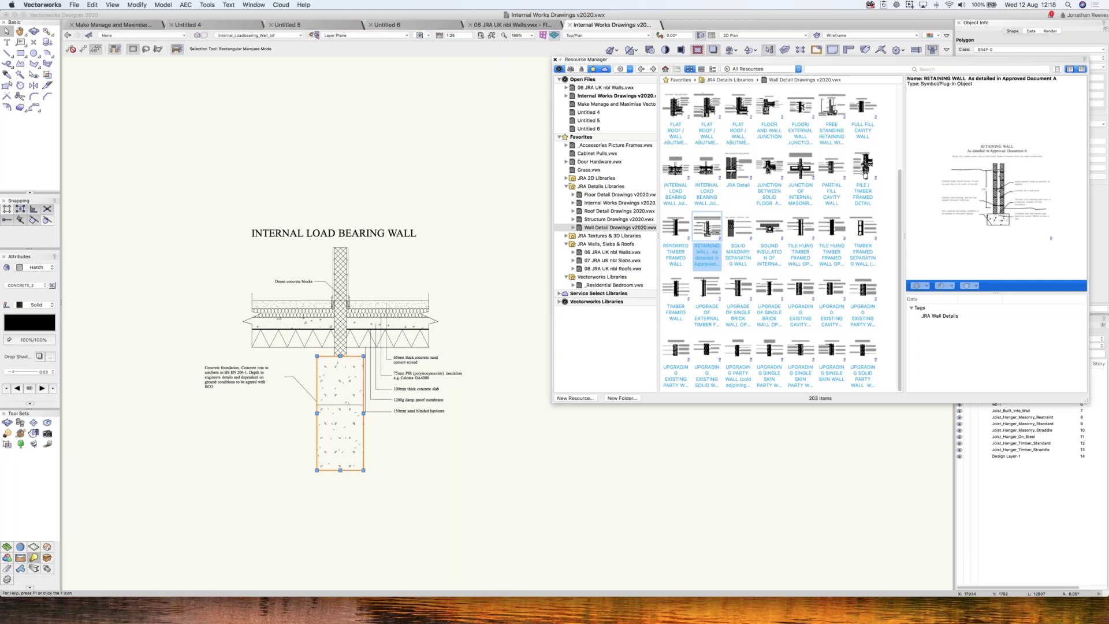
click(770, 168)
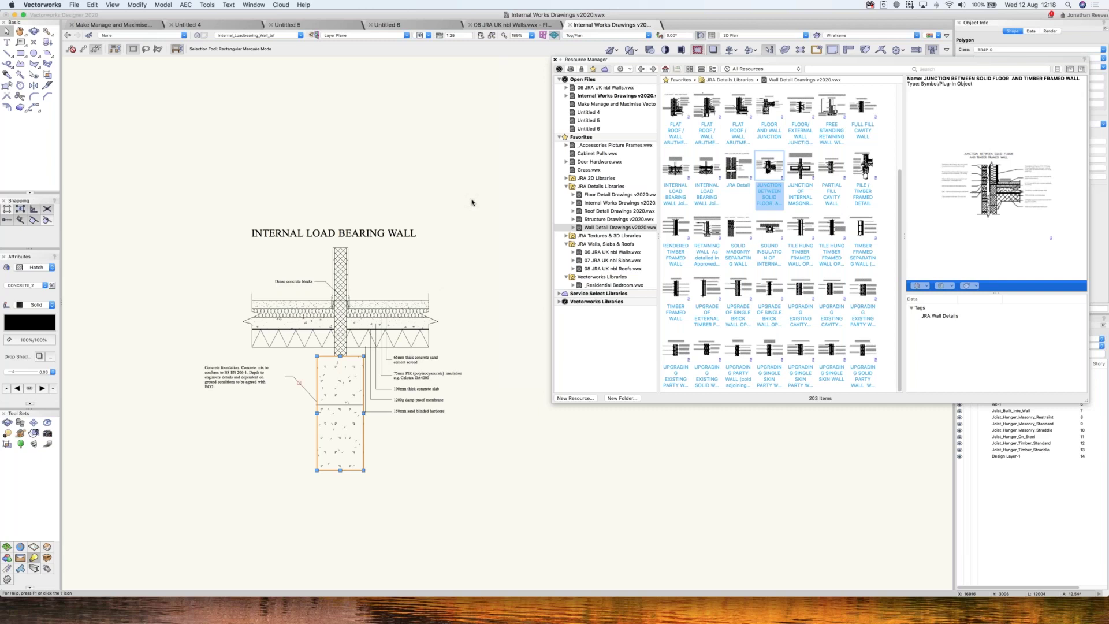
click(472, 202)
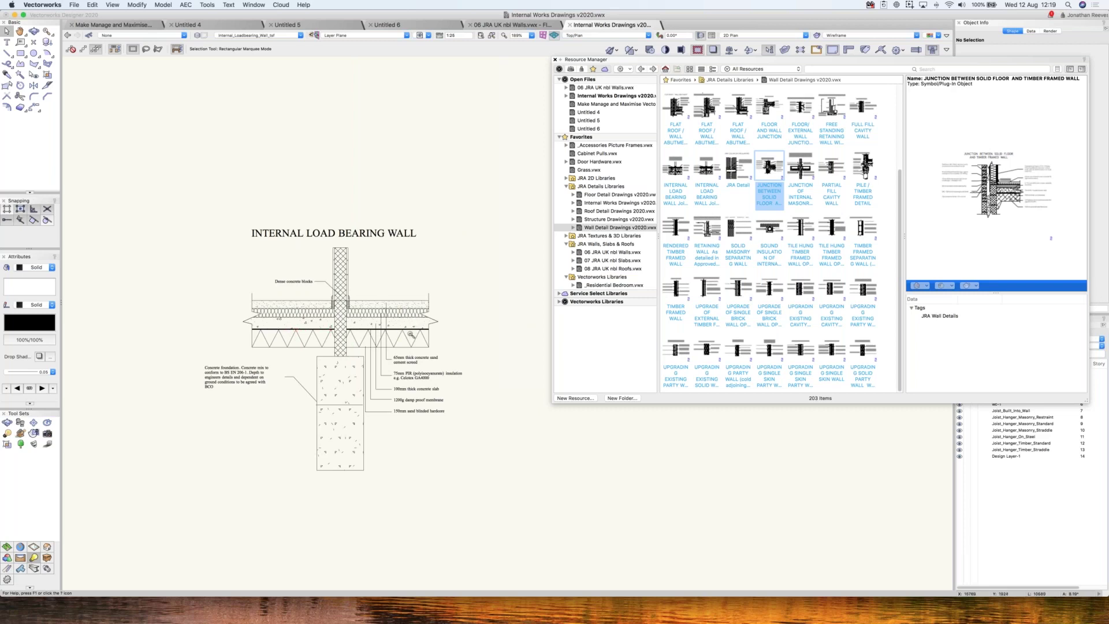
- Zoom in on the wall and screed junction and inspect the objects around the joint
key(c)
drag(275, 258, 429, 351)
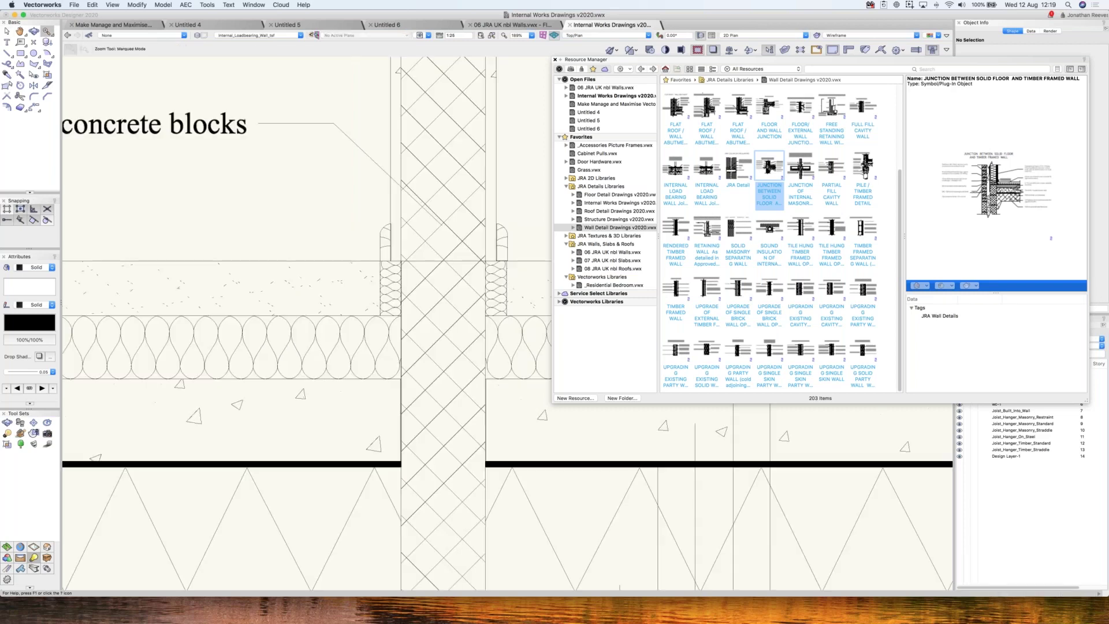
key(x)
scroll(431, 324, up, 1)
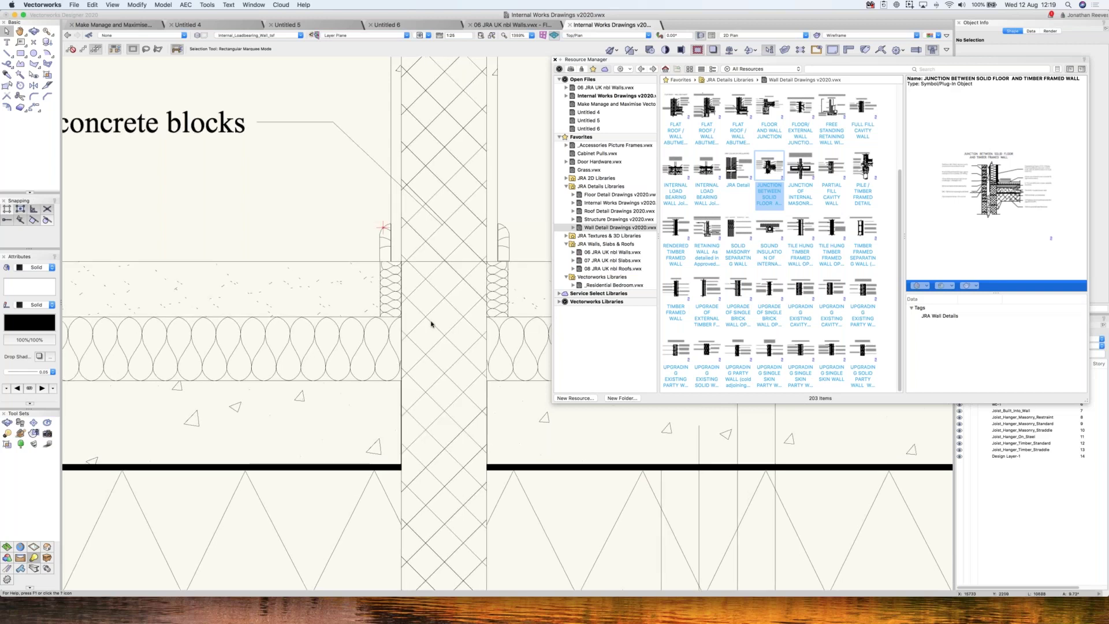
scroll(382, 226, up, 5)
drag(346, 193, 400, 310)
click(306, 256)
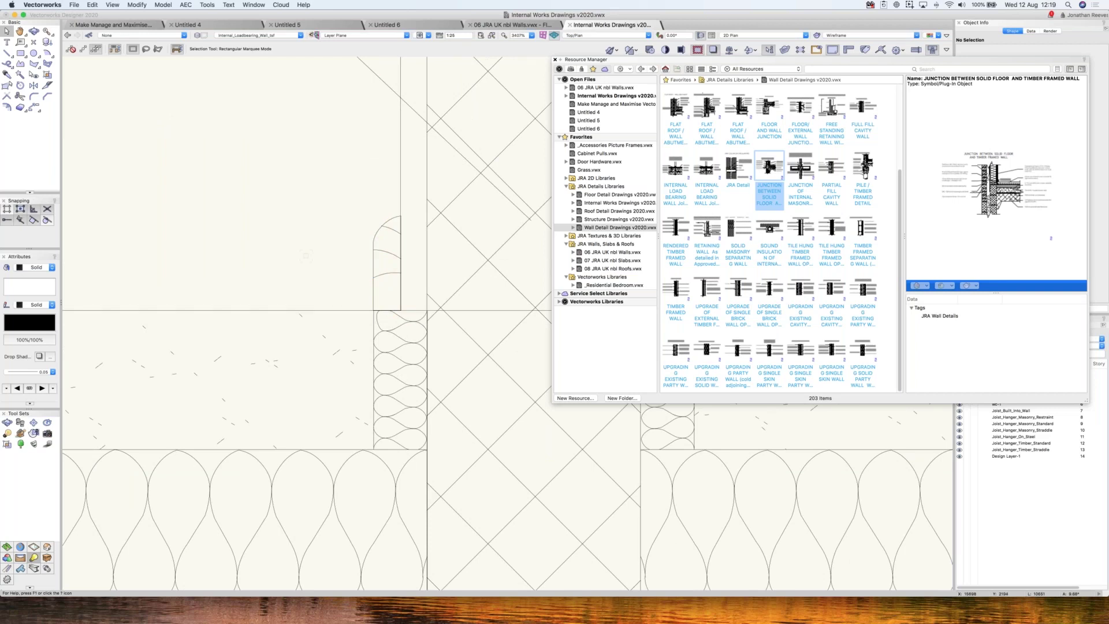
- Close the resource library and fit the whole Internal Works Drawings sheet into view
key(super+5)
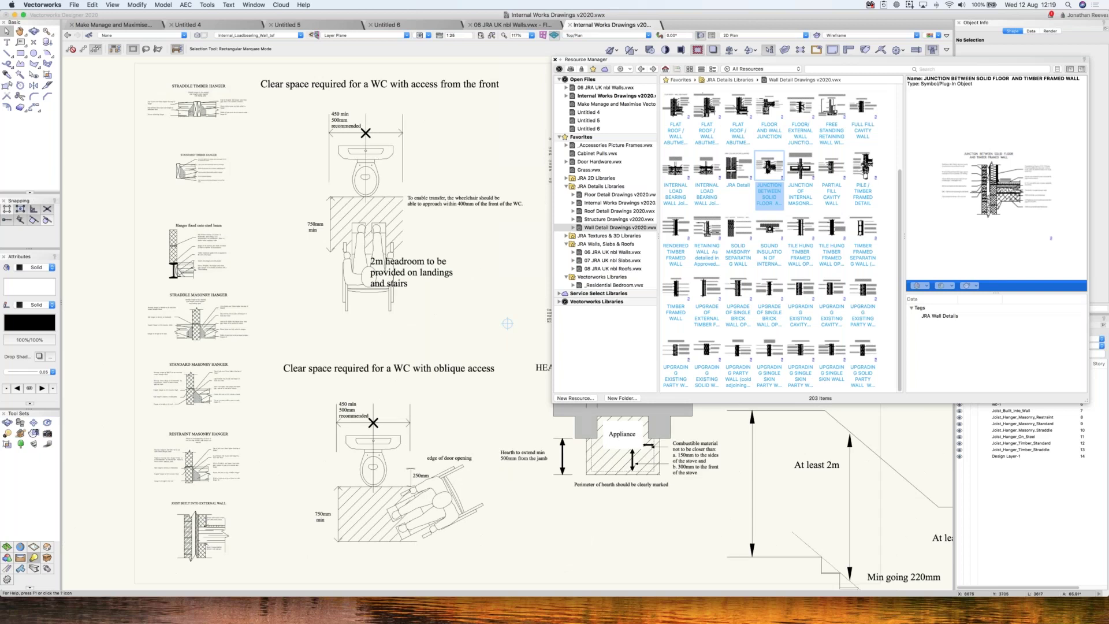
key(super+r)
key(super+4)
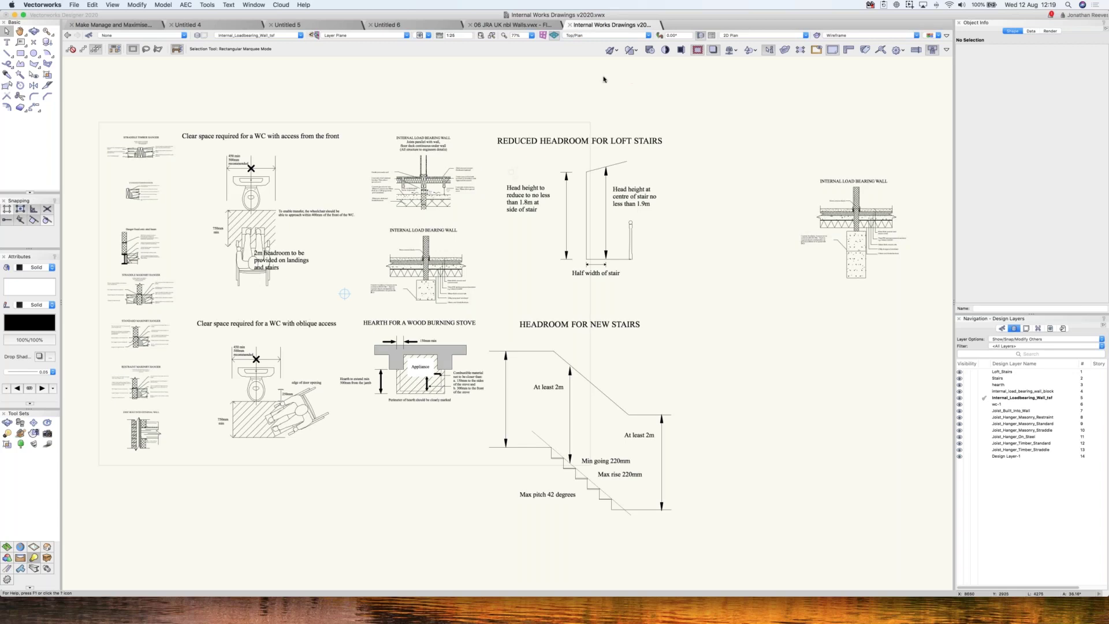
- Reopen the Resource Manager, rearrange the JRA library folders, and show Door Hardware's 248 resources
key(super+r)
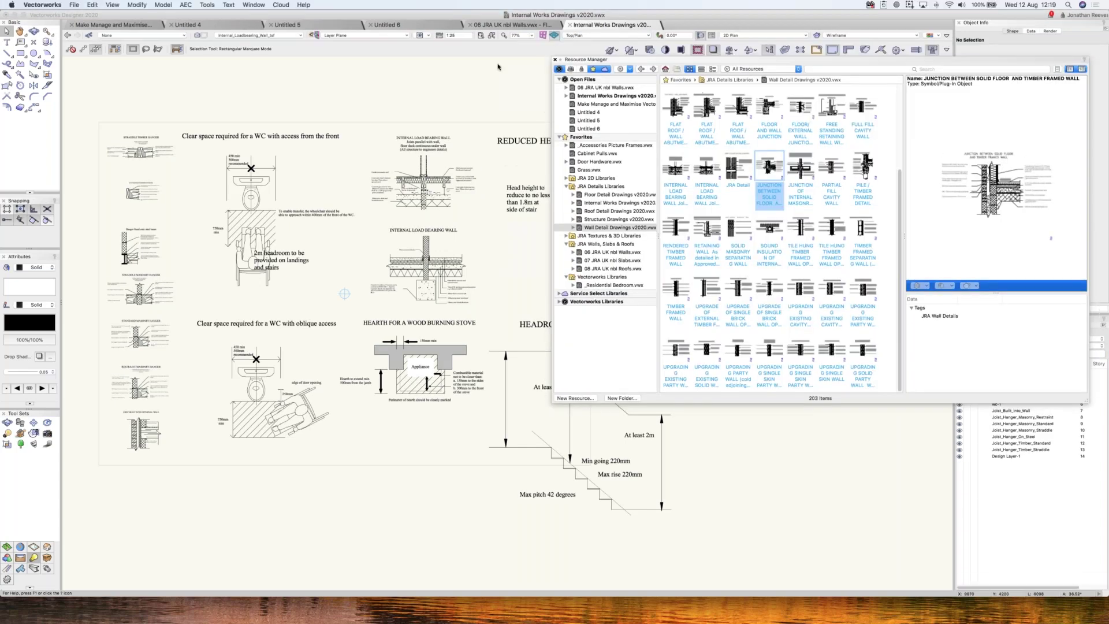
click(429, 192)
click(428, 209)
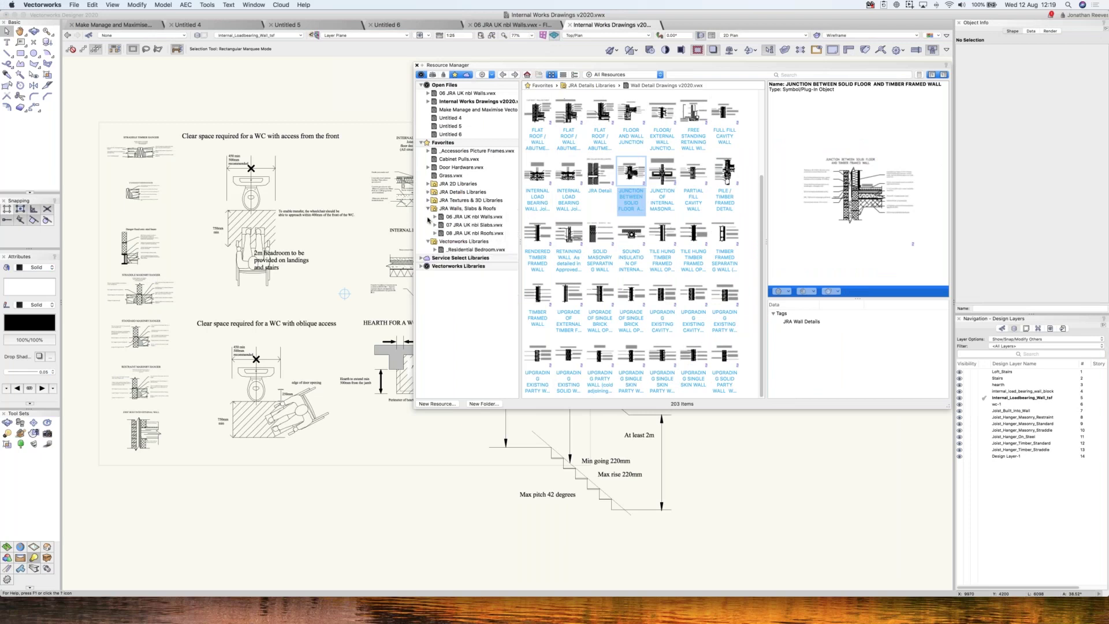
click(428, 217)
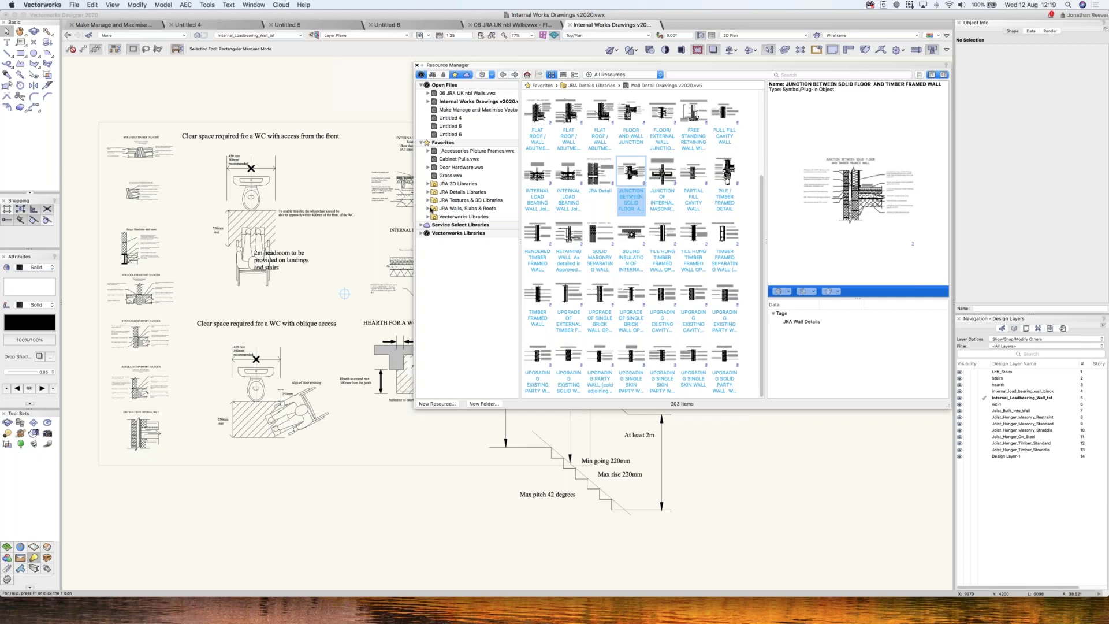
click(428, 208)
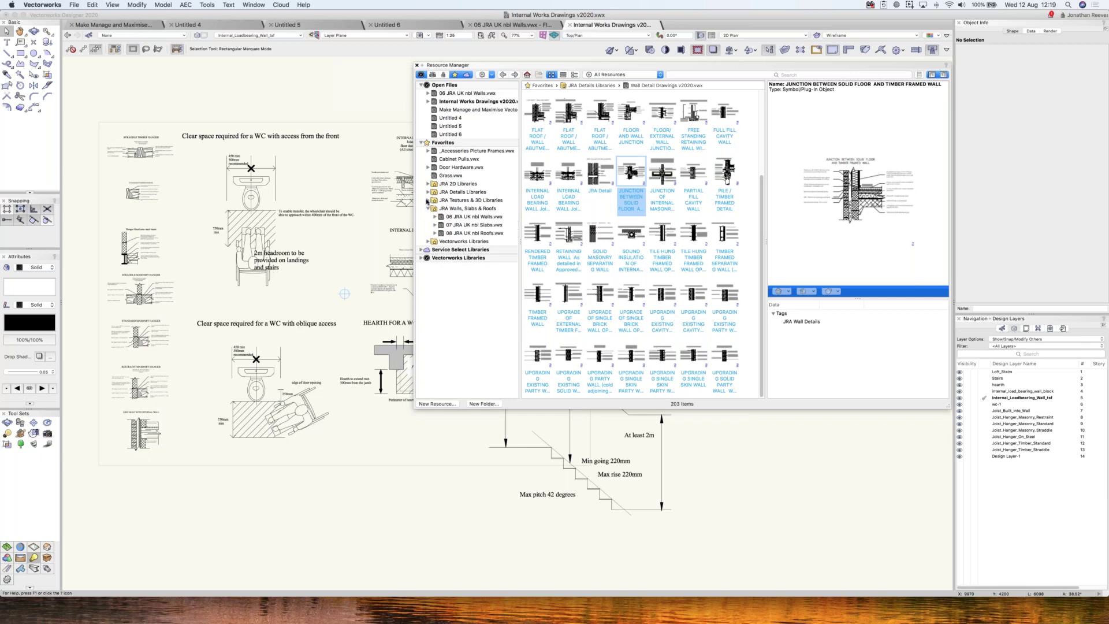
click(428, 201)
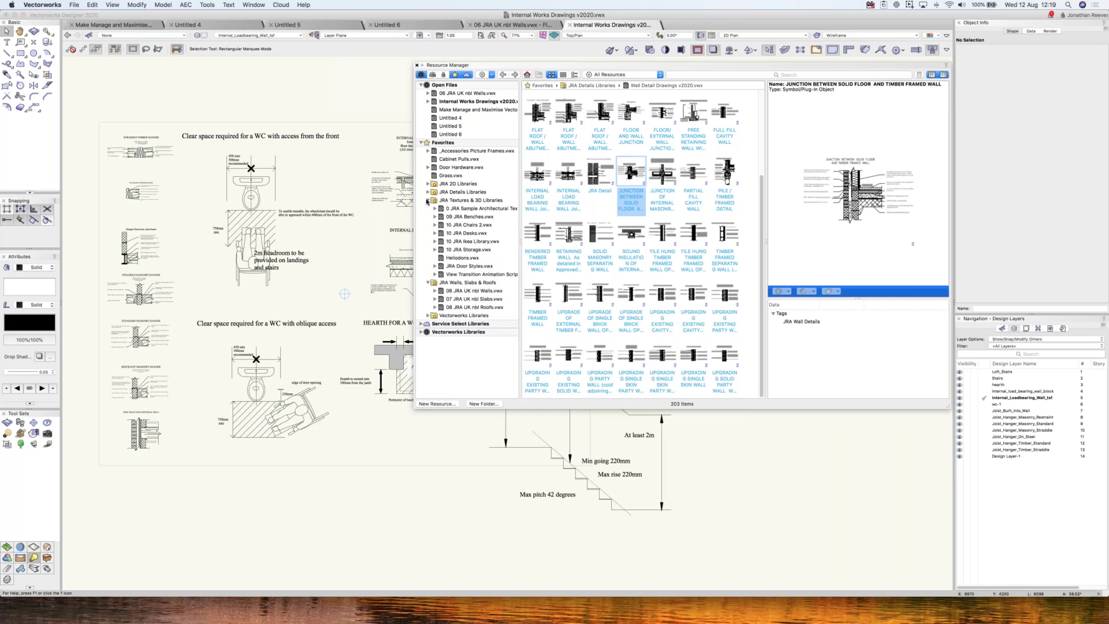
click(428, 192)
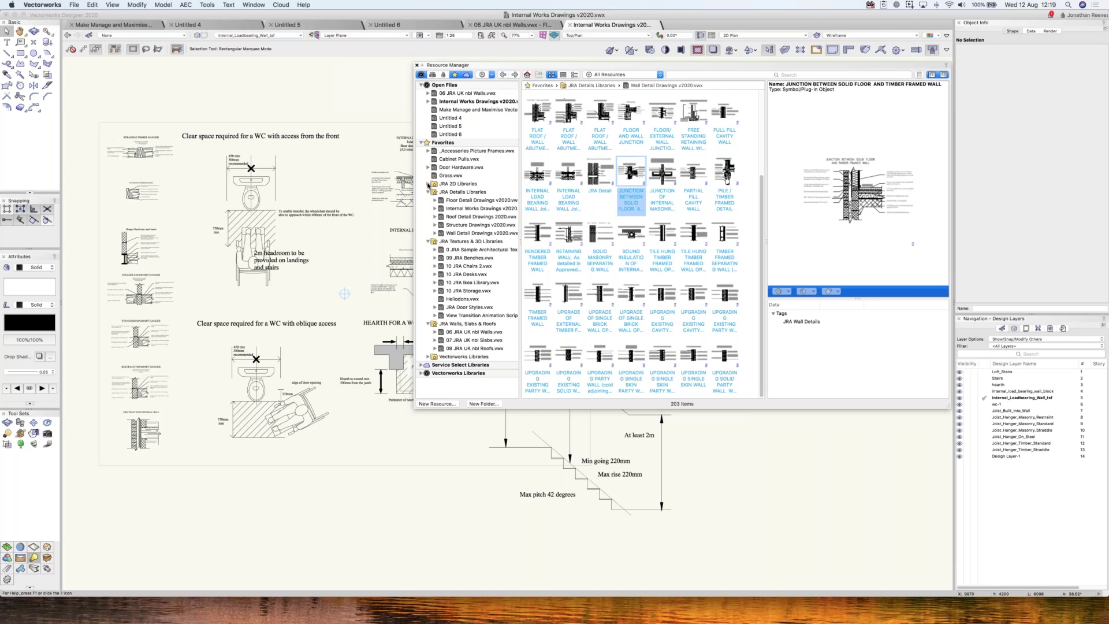
click(460, 167)
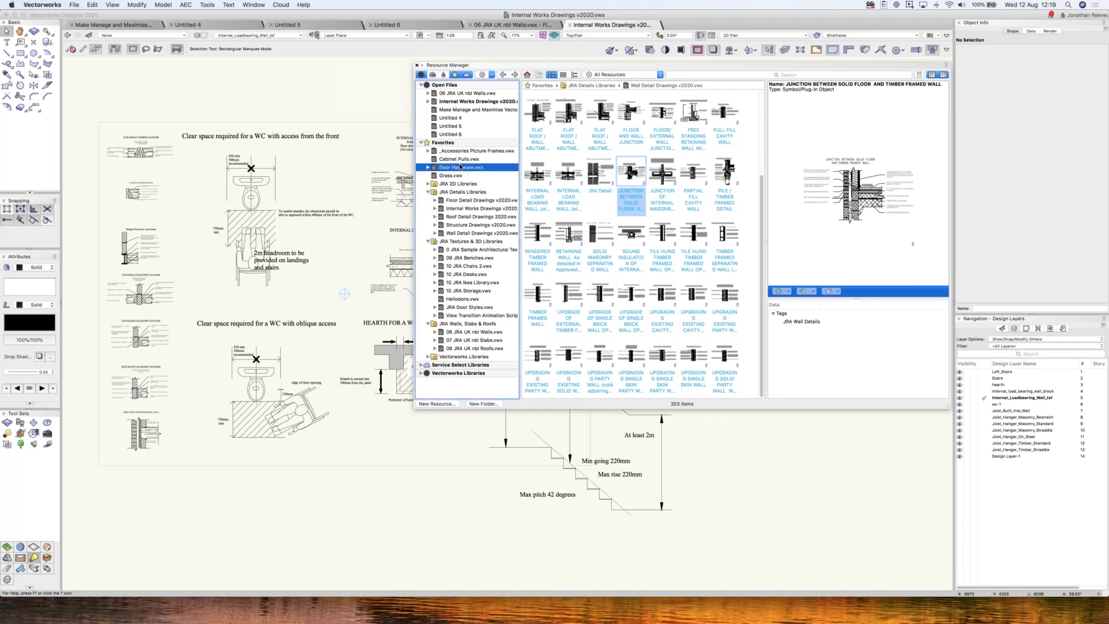
click(672, 74)
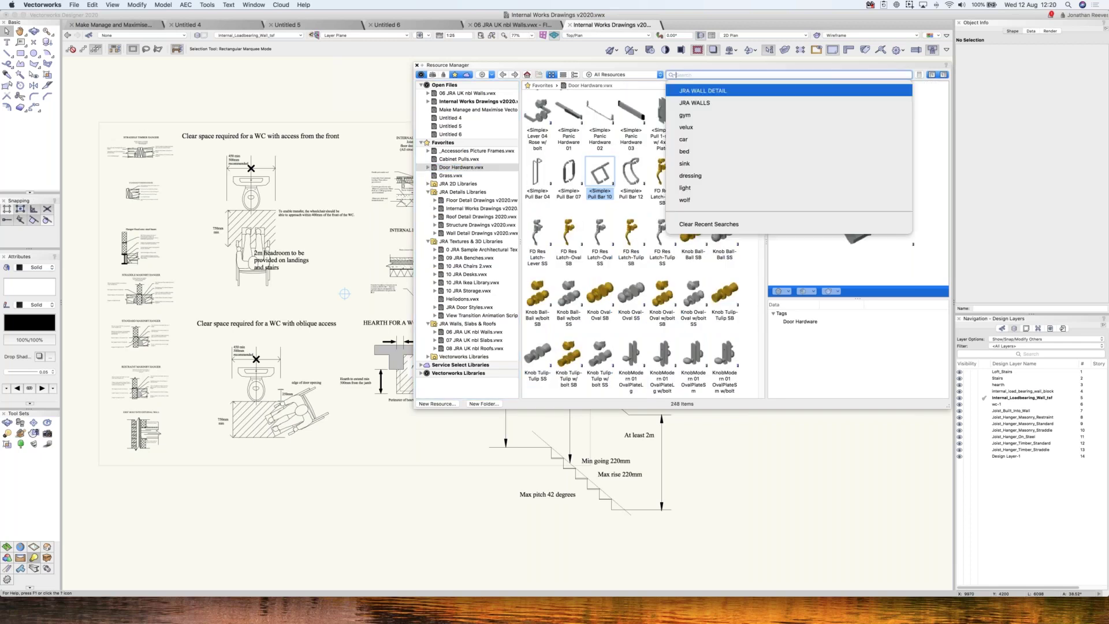
- Search the libraries for 'JRA DOOR' and show the JRA Door Styles library contents
text(JRA DOOR)
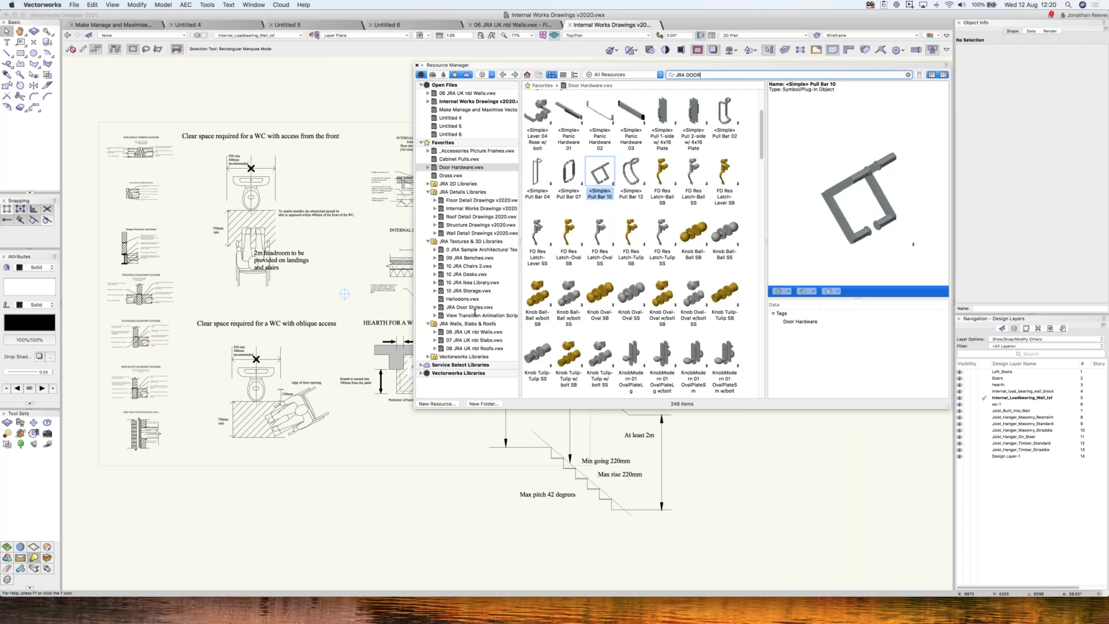
key(Return)
click(460, 308)
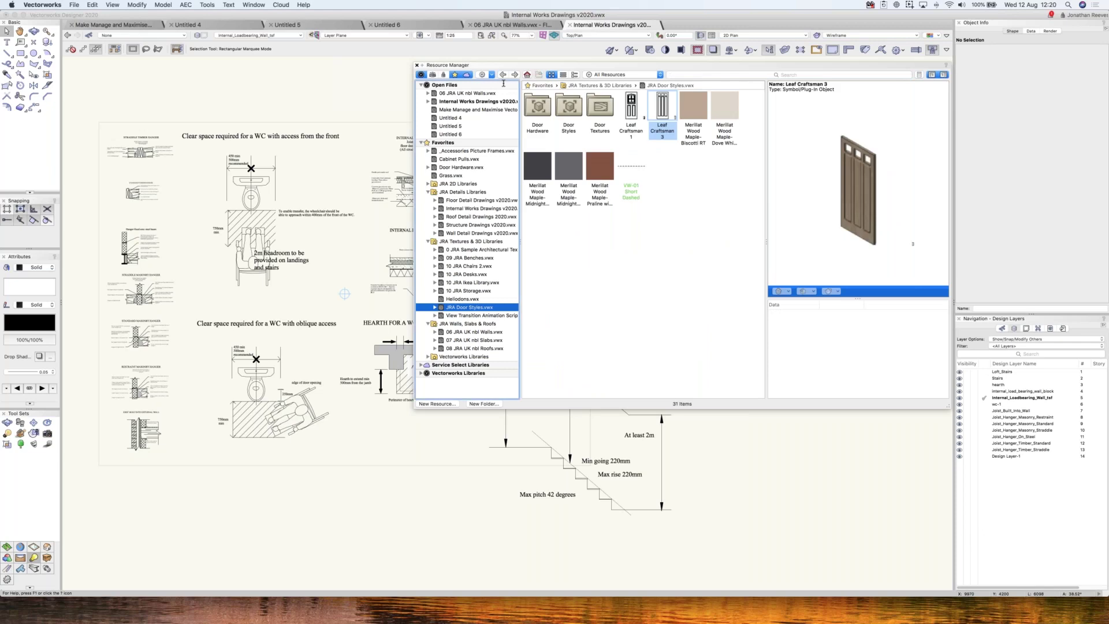
- Create a new blank drawing
click(276, 88)
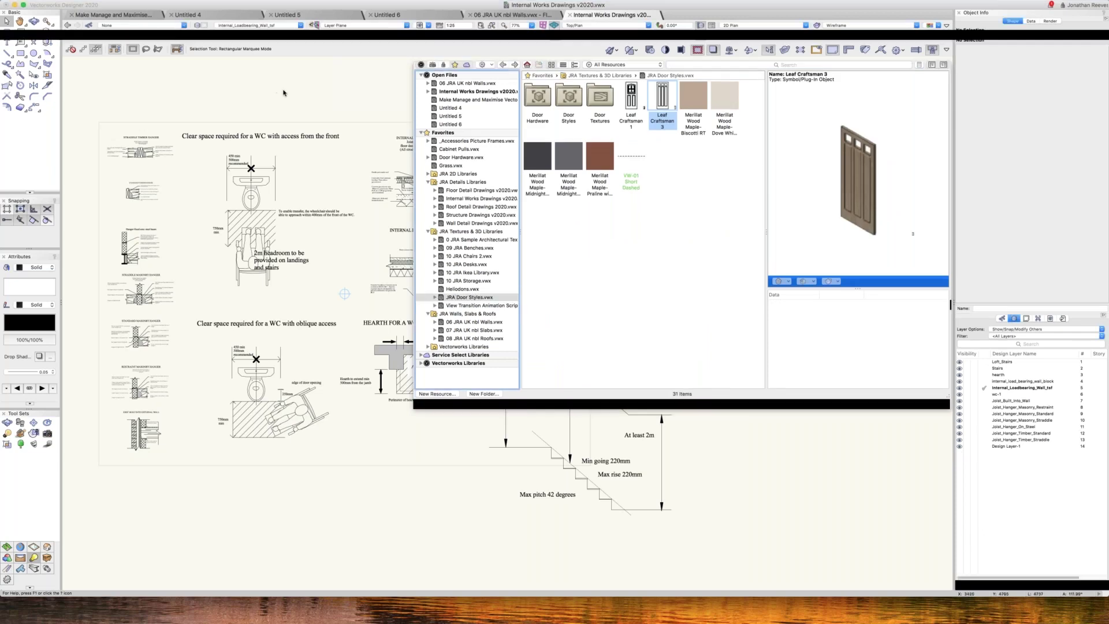
key(super+n)
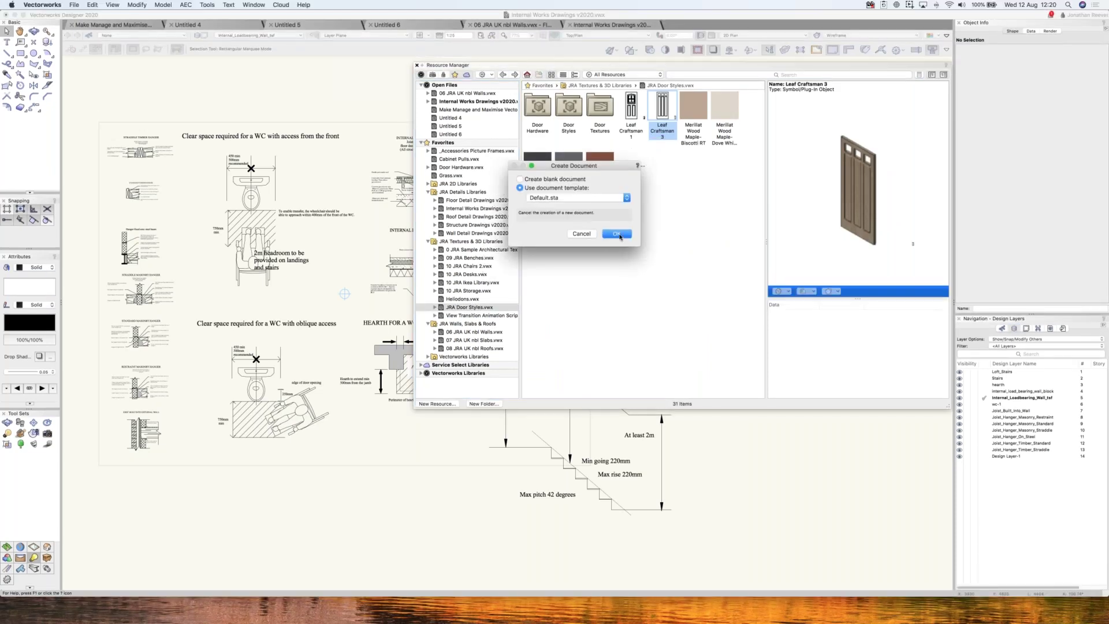
key(Return)
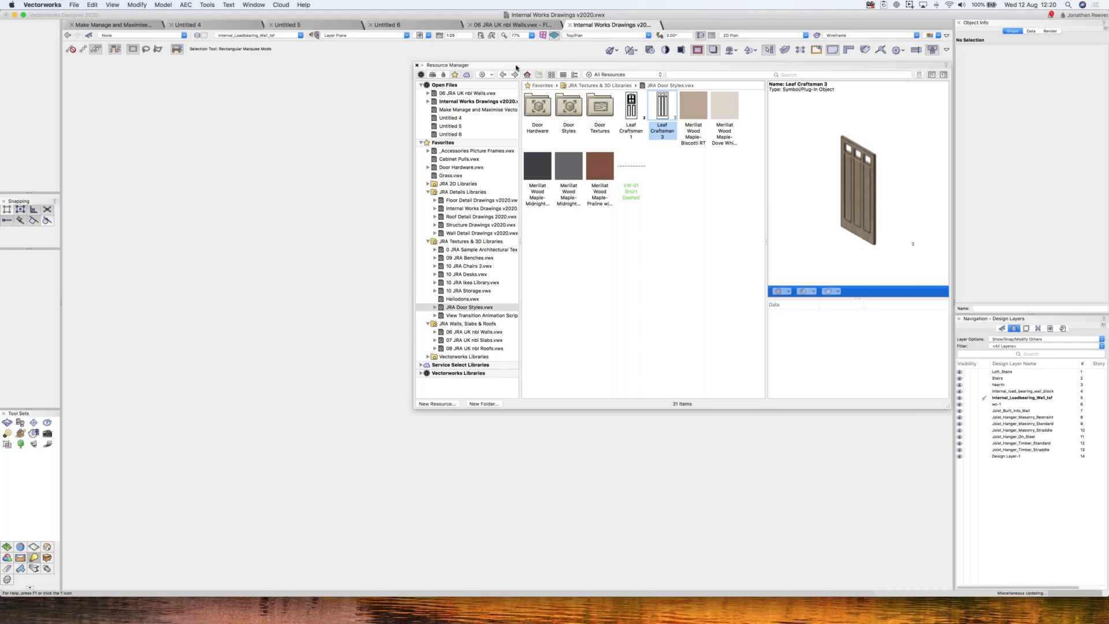
key(super+n)
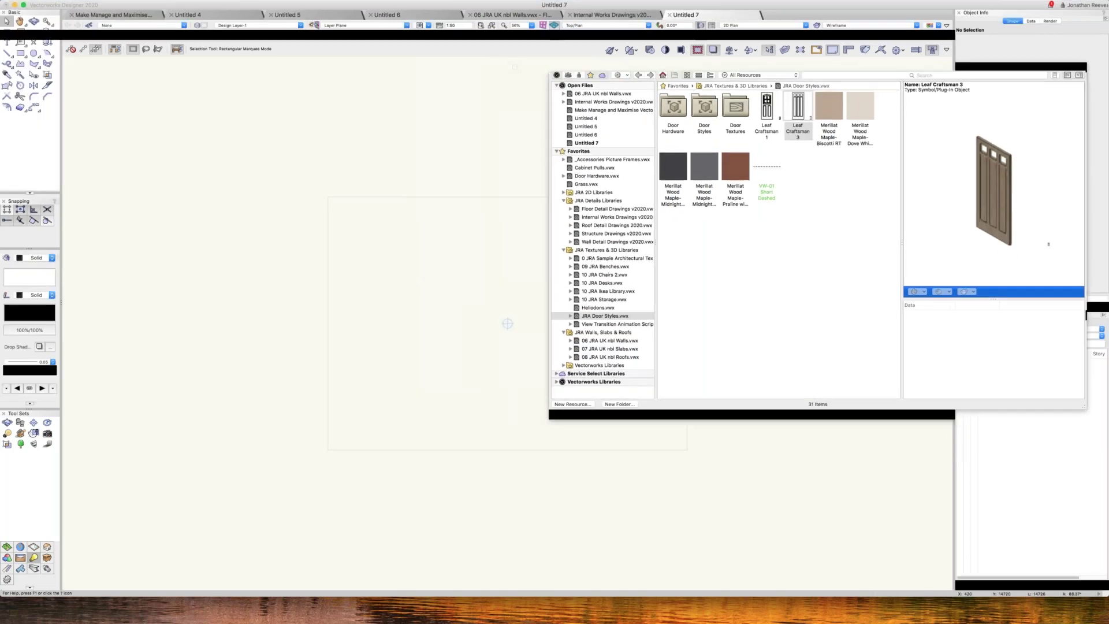
- Place Door Style A from the Door Styles folder, then open JRA Door Styles.vwx
double_click(713, 116)
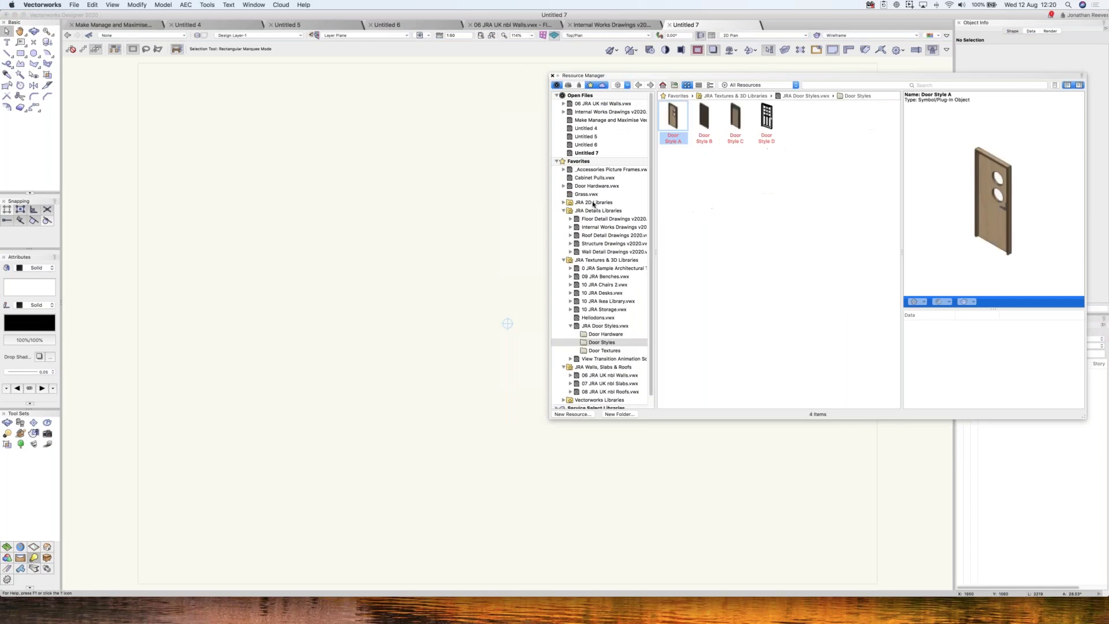
double_click(673, 118)
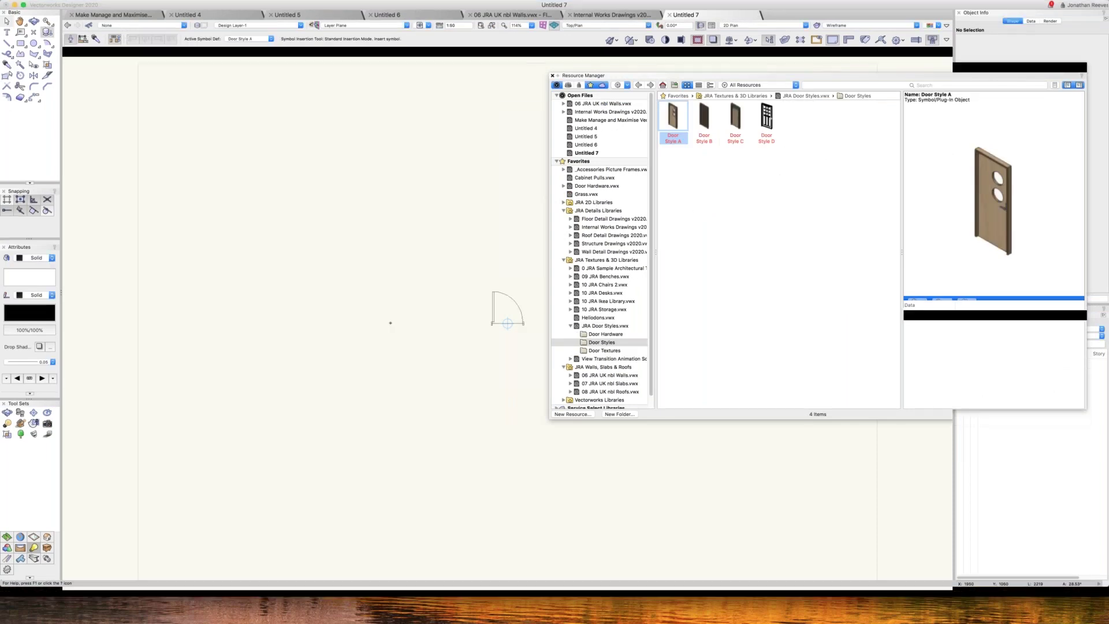
click(507, 324)
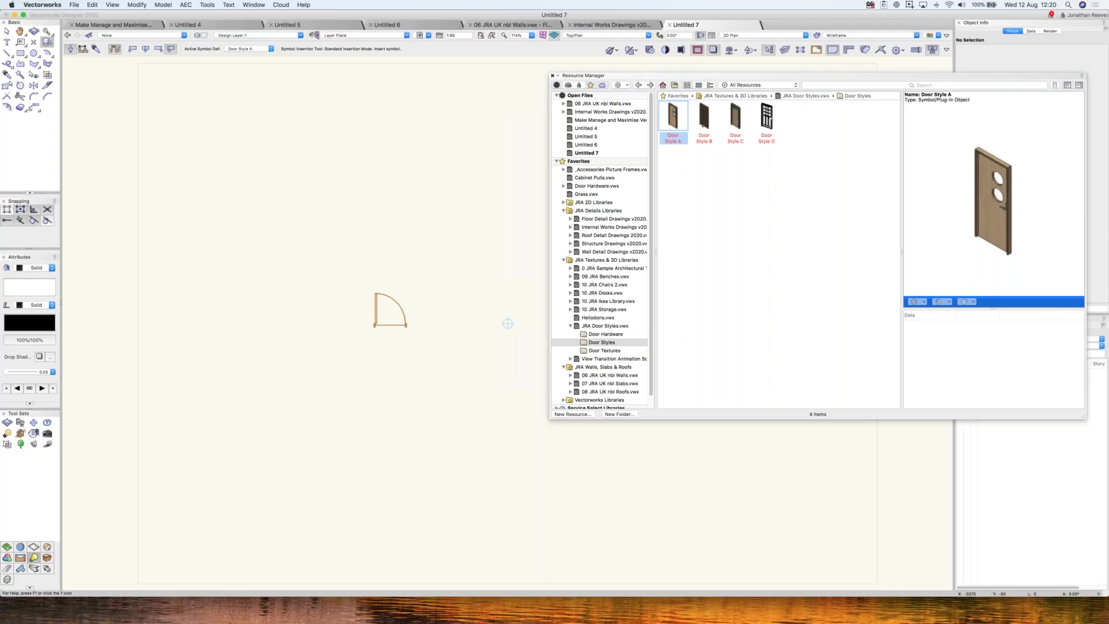
right_click(597, 327)
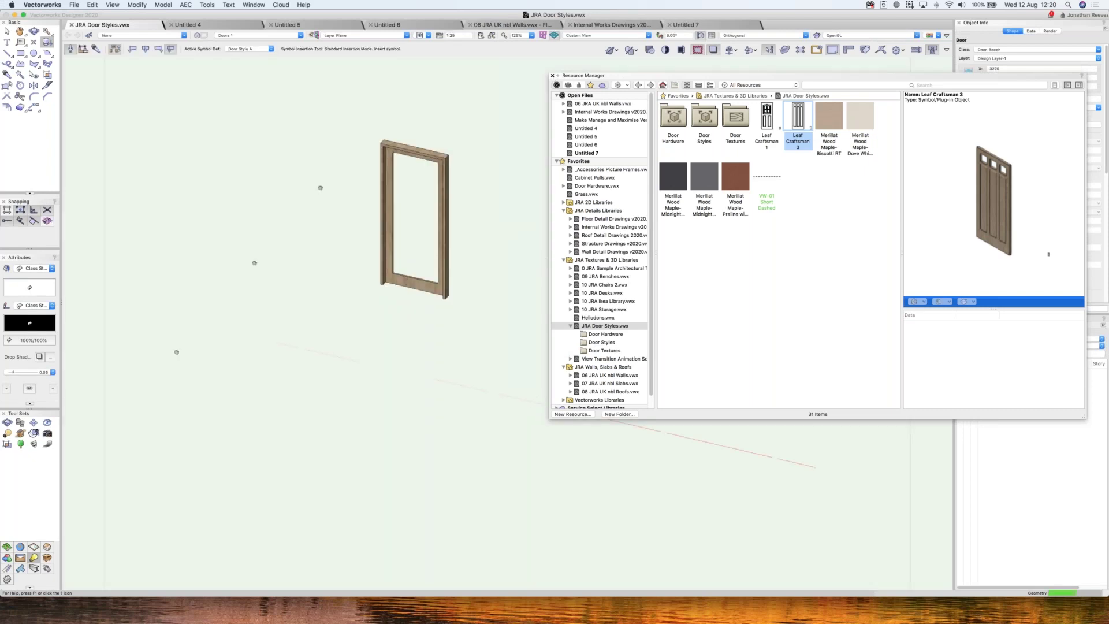
- Close the Resource Manager, pan across the 3D doors, and open the double door's Style options
click(552, 76)
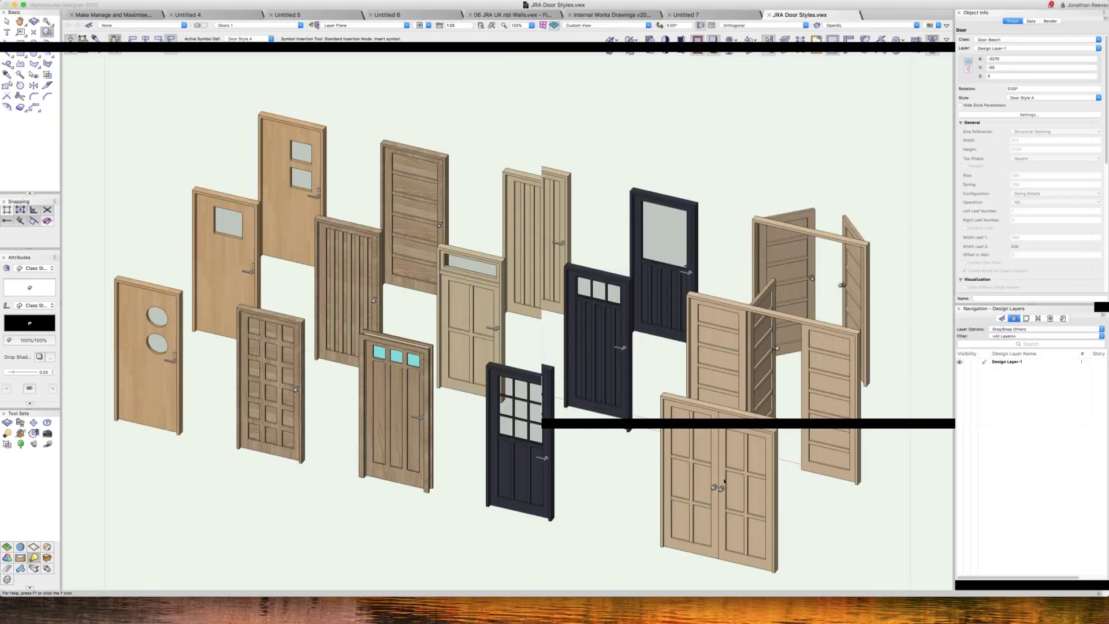
key(x)
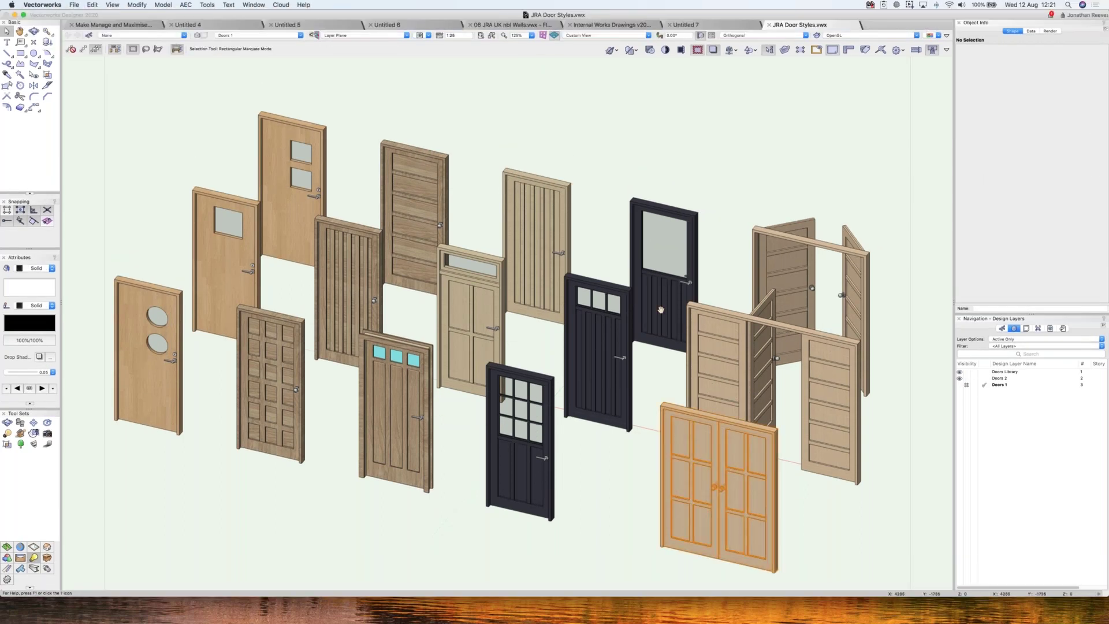
scroll(661, 309, down, 5)
scroll(661, 310, right, 3)
drag(547, 296, 530, 335)
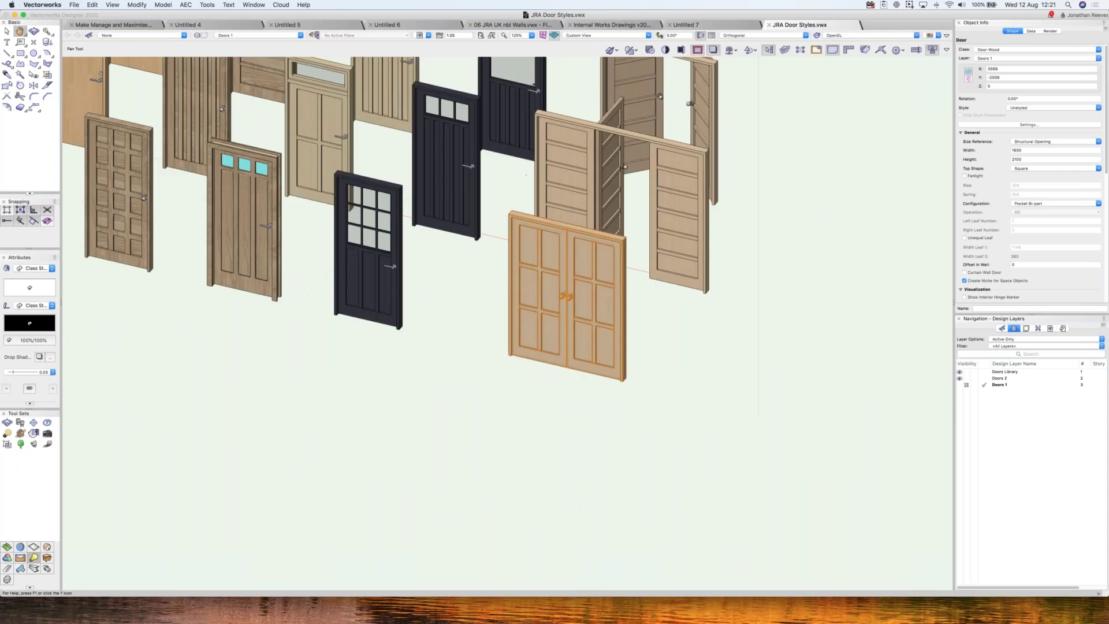
key(x)
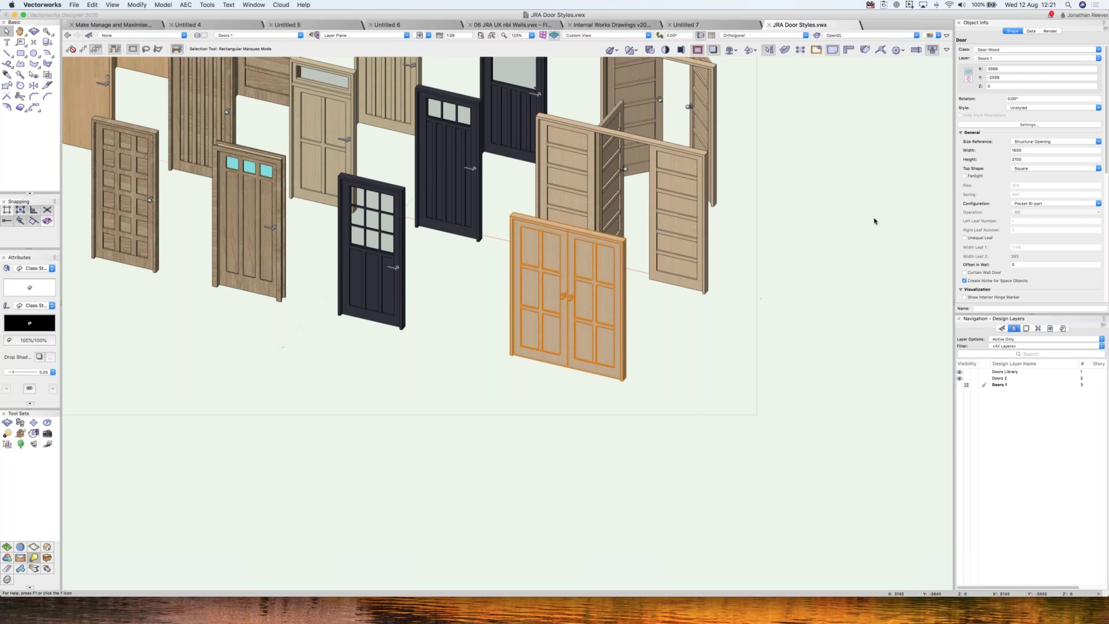
click(1040, 108)
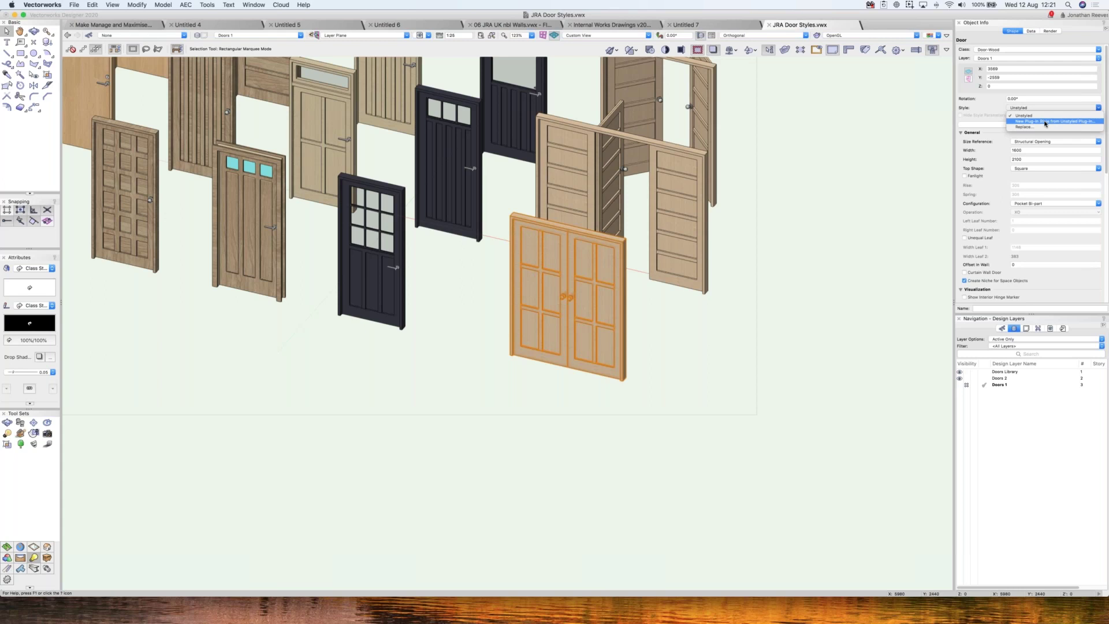
- Create a new plug-in style from the unstyled double door in the Door Styles folder
click(1045, 123)
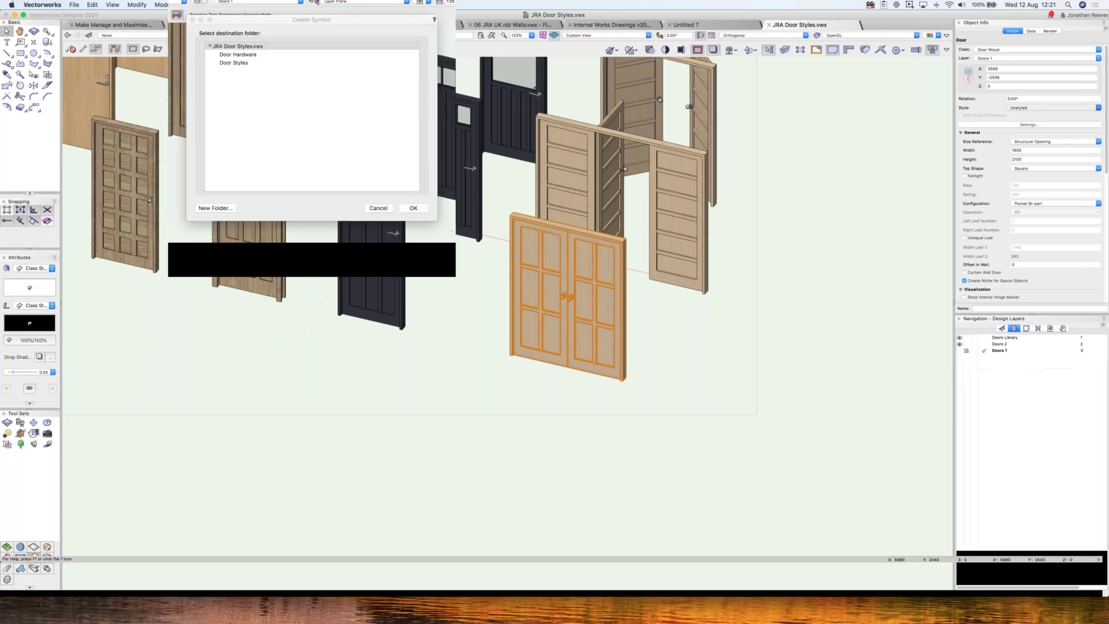
click(255, 96)
click(413, 244)
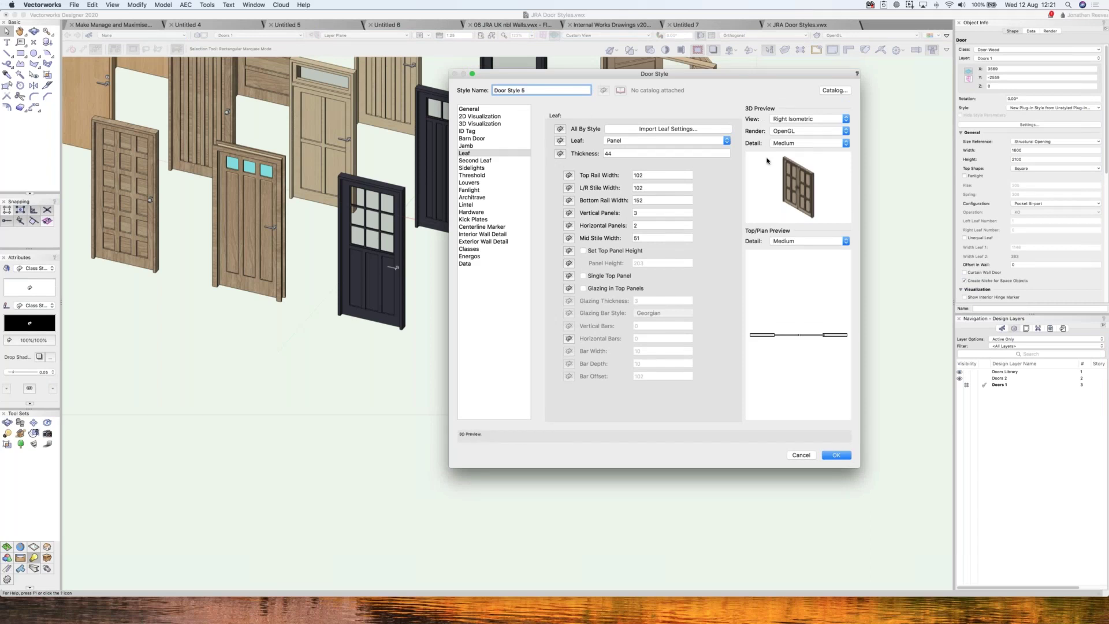
- Set width, height, configuration and vertical/horizontal panels to By Style, saving Door Style 5
click(469, 108)
click(560, 154)
click(560, 167)
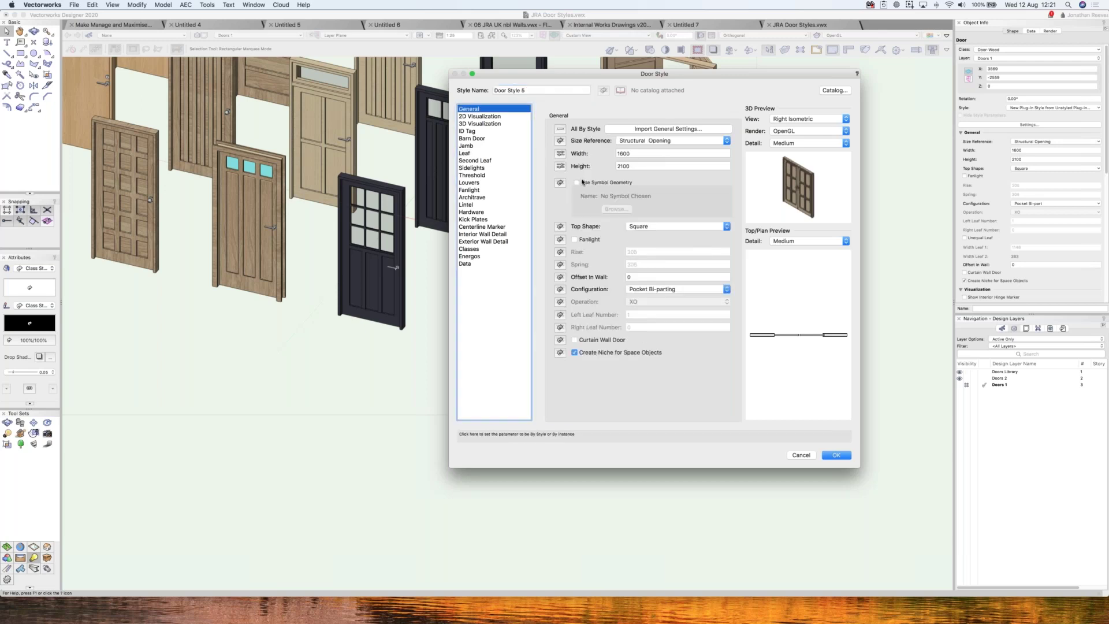
click(561, 290)
click(465, 154)
click(569, 225)
click(569, 212)
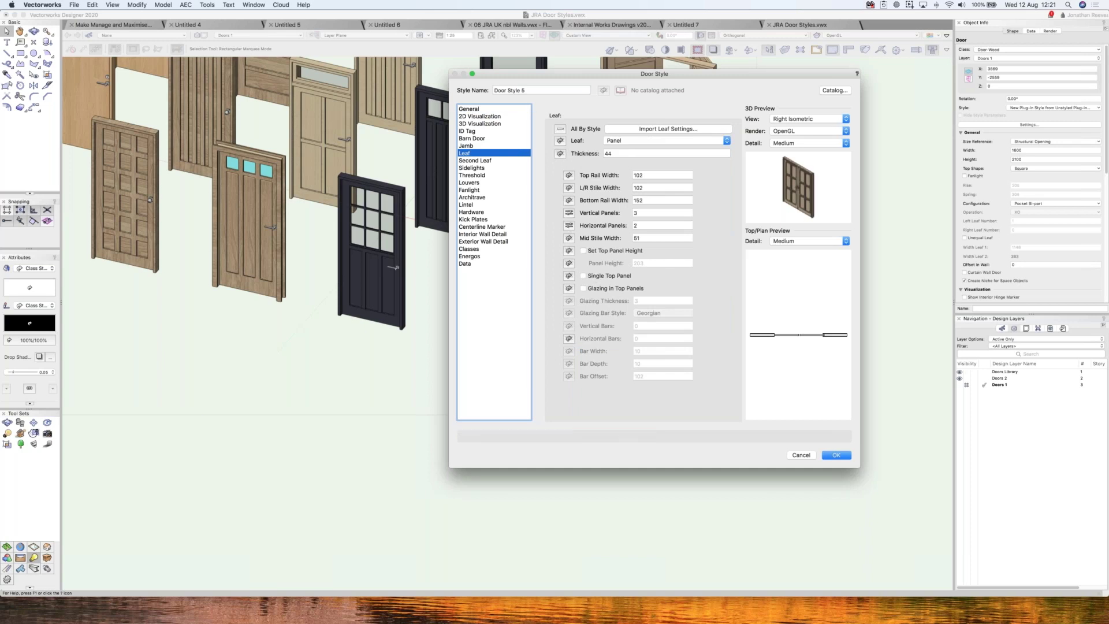
click(835, 455)
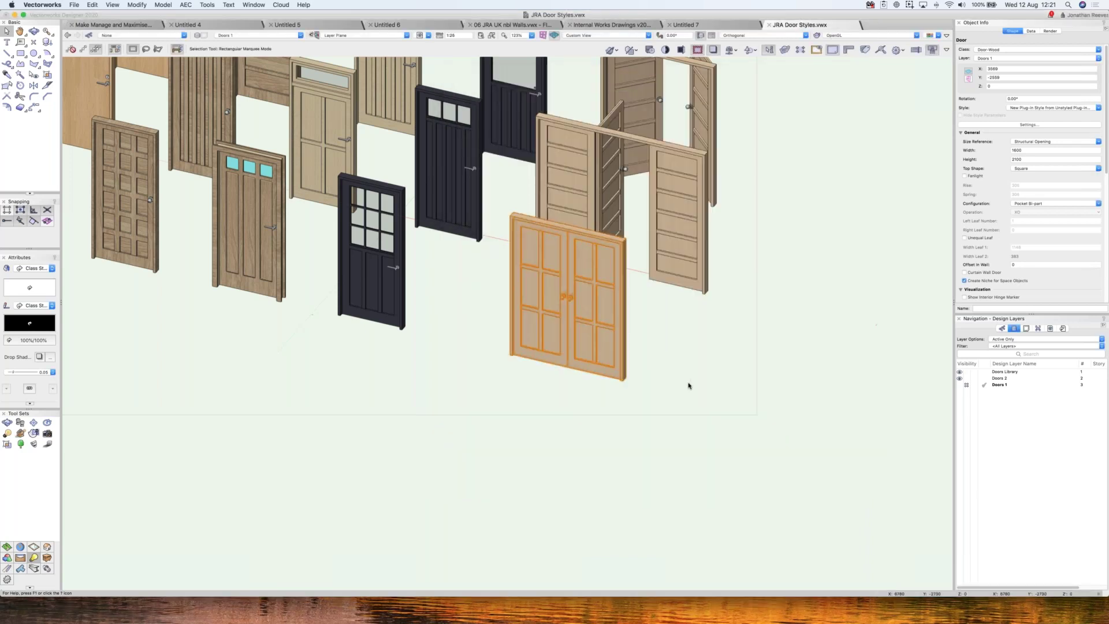
- Copy the Door Style 5 double door to the right and check its Style setting
click(626, 376)
drag(624, 379, 787, 416)
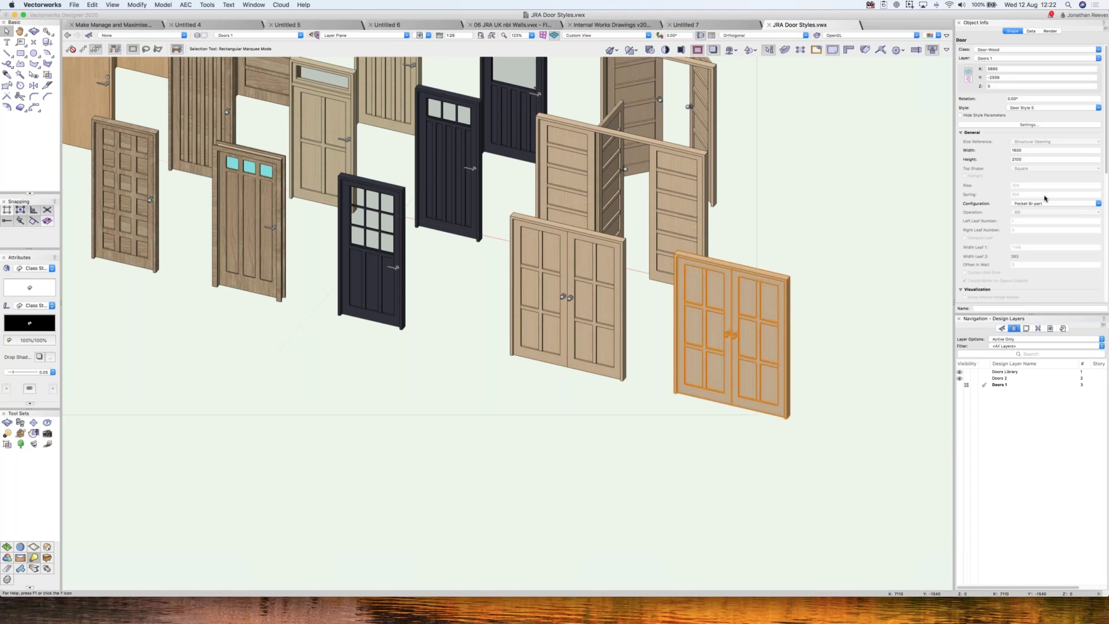
scroll(1041, 212, down, 2)
scroll(1041, 212, down, 4)
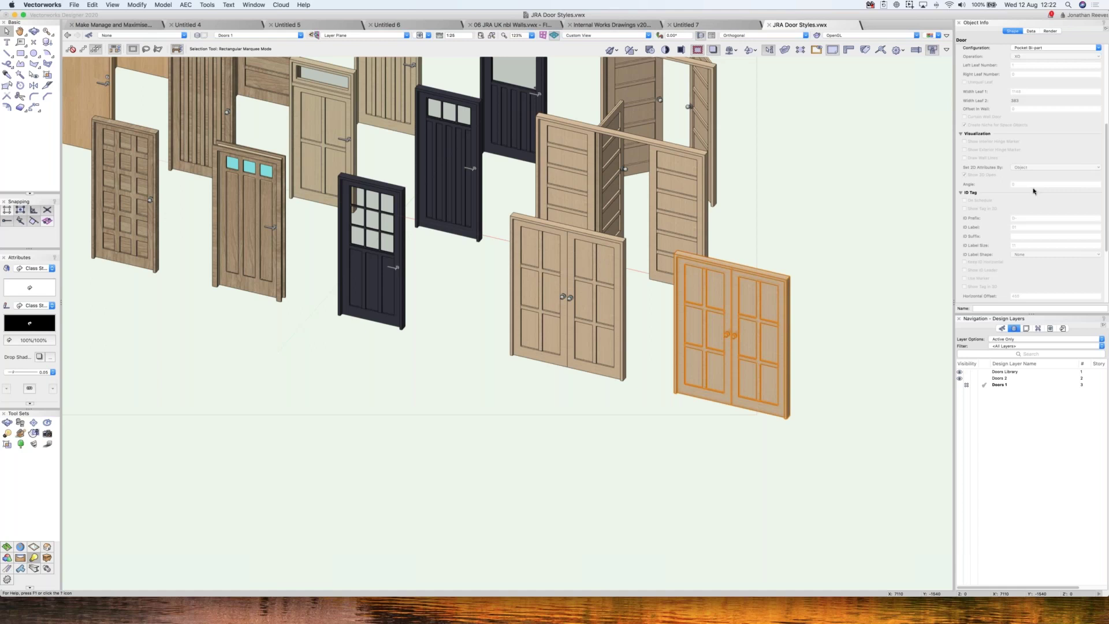
scroll(1034, 192, up, 6)
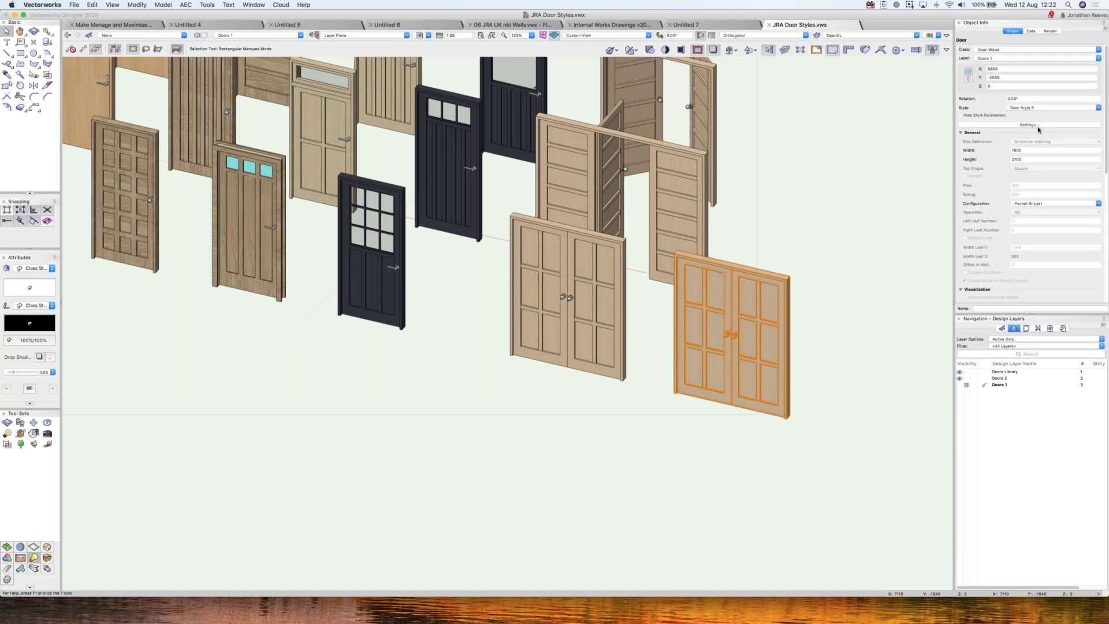
click(1038, 109)
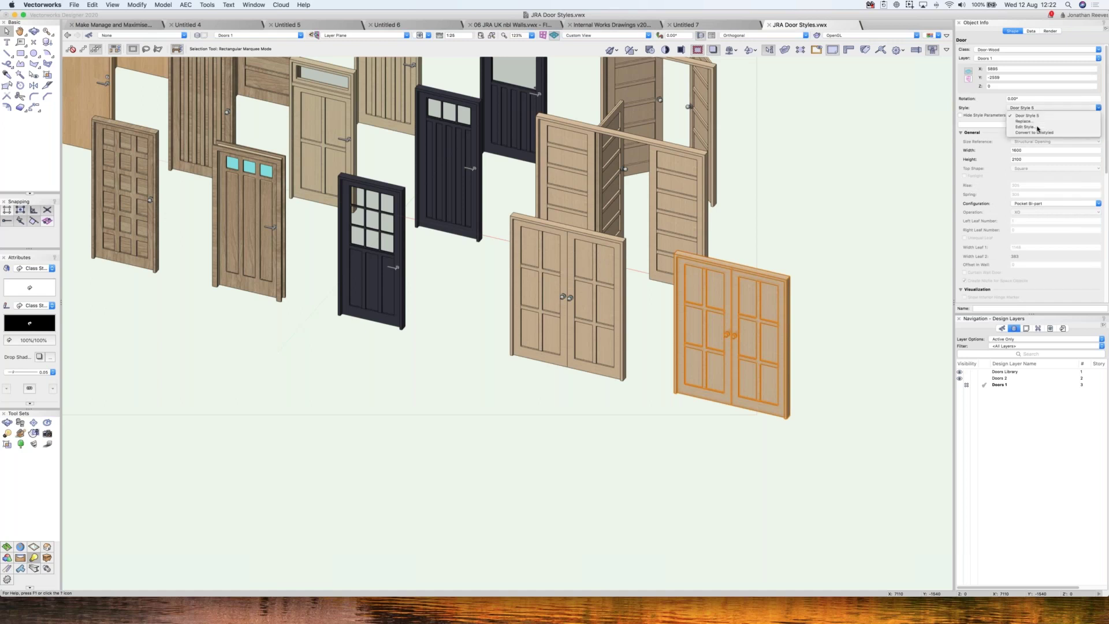
click(933, 215)
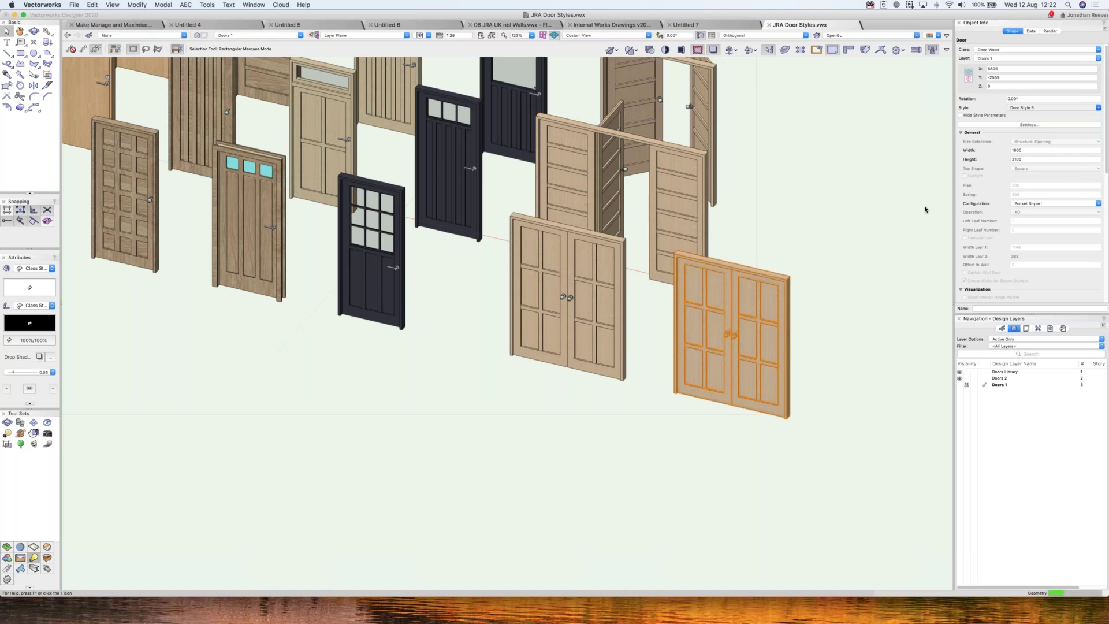
- Edit Door Style 5, setting the leaf's bottom rail width to 500
click(1055, 108)
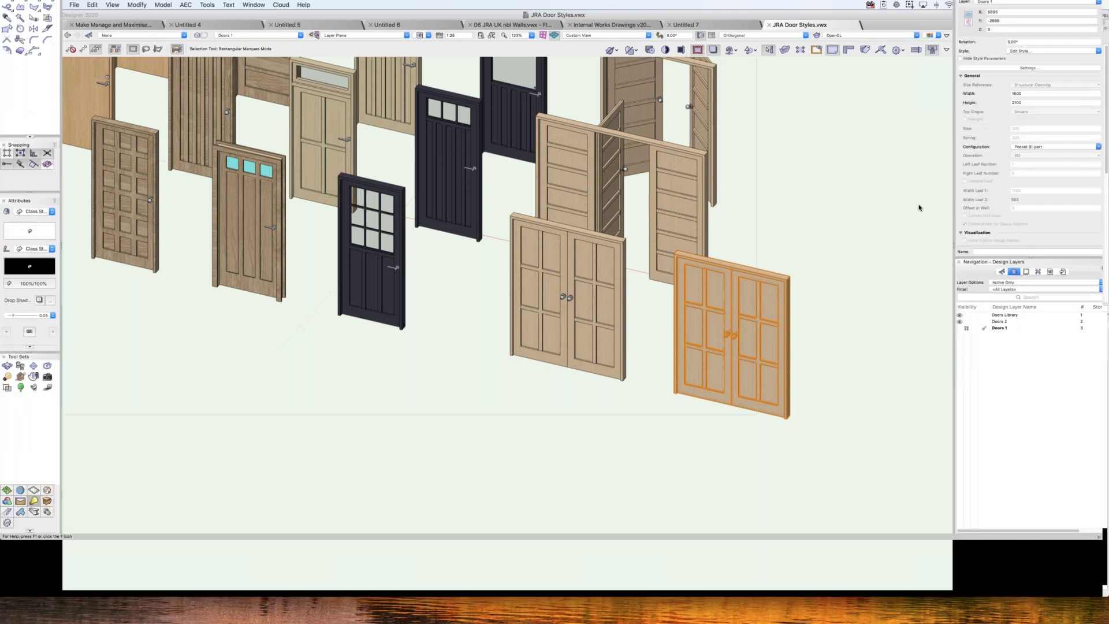
click(1035, 133)
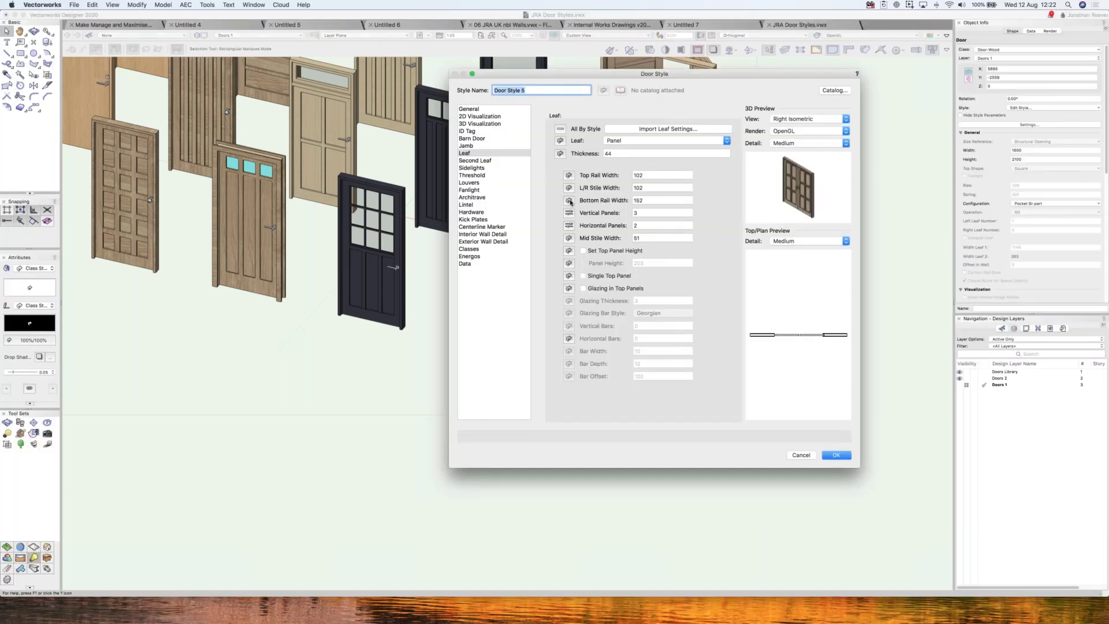
double_click(644, 201)
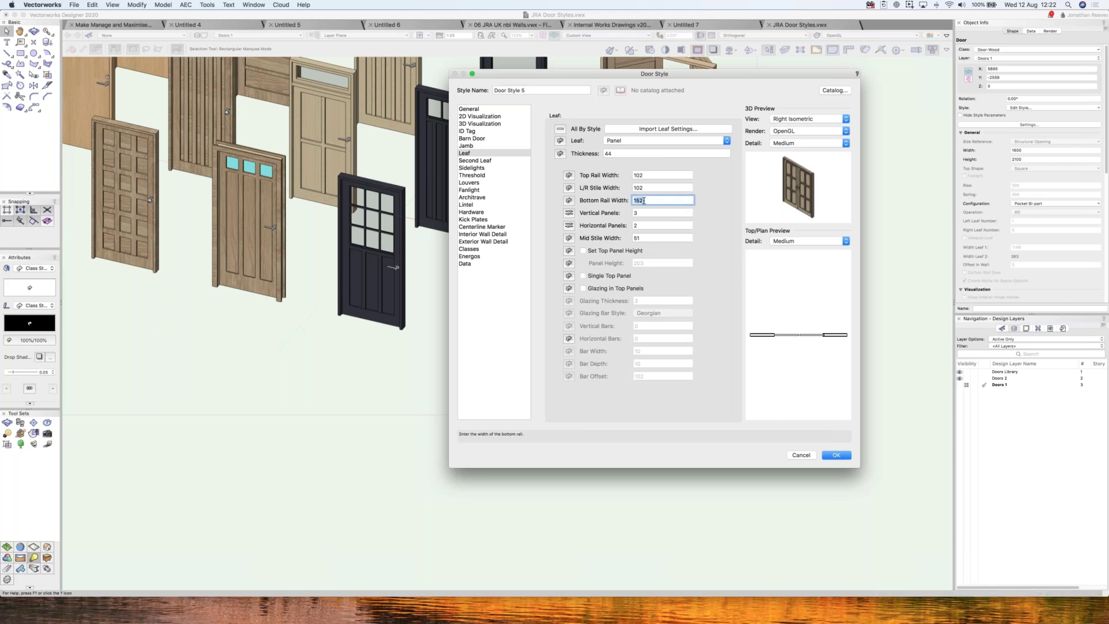
text(500)
click(654, 188)
click(835, 456)
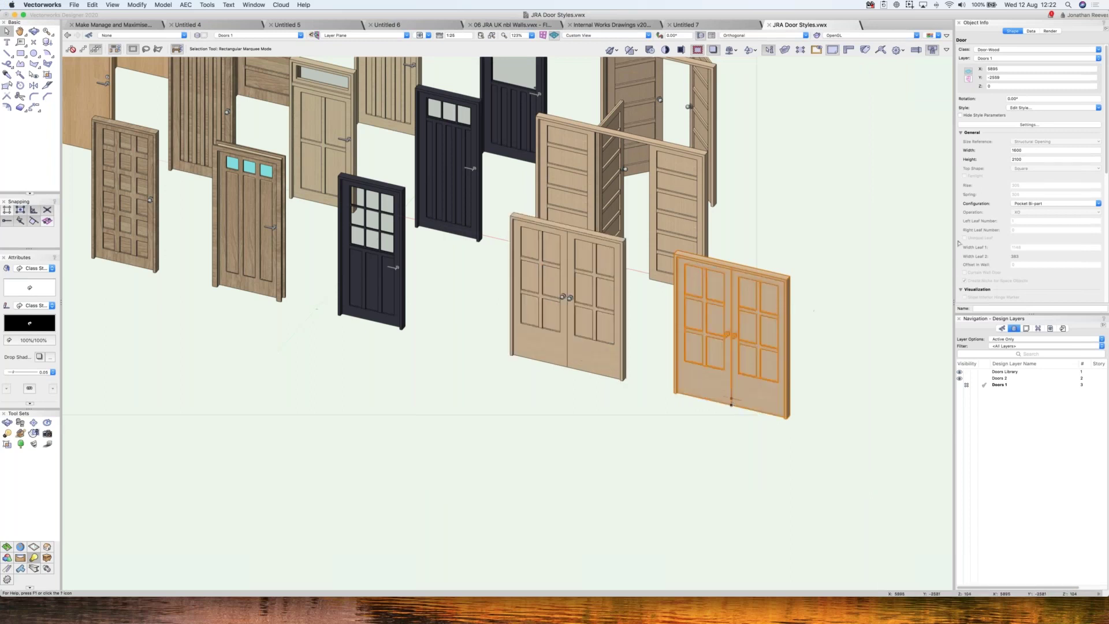
- Give the copied door a 1200 width and Swing Bi-part configuration, then fit all doors in view
click(1000, 149)
text(1)
key(Return)
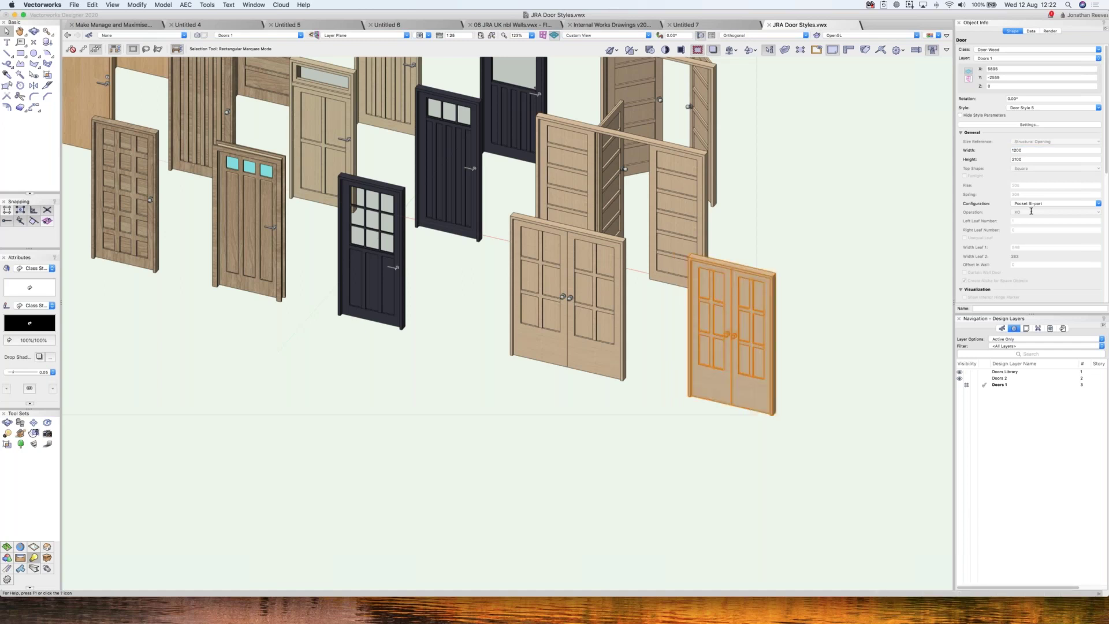
click(1029, 204)
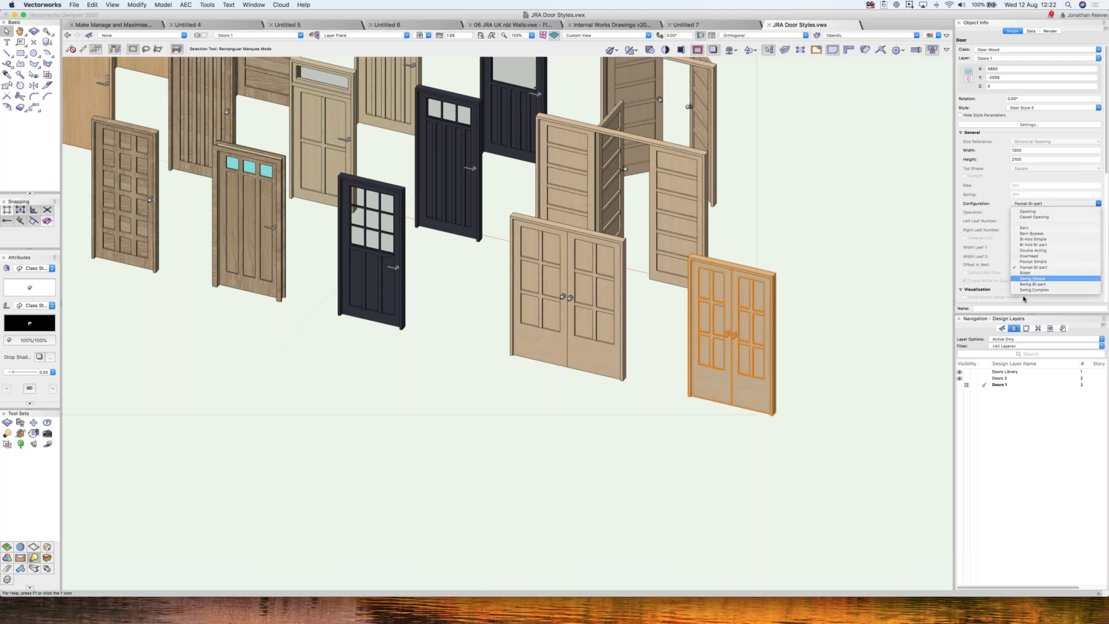
click(1000, 295)
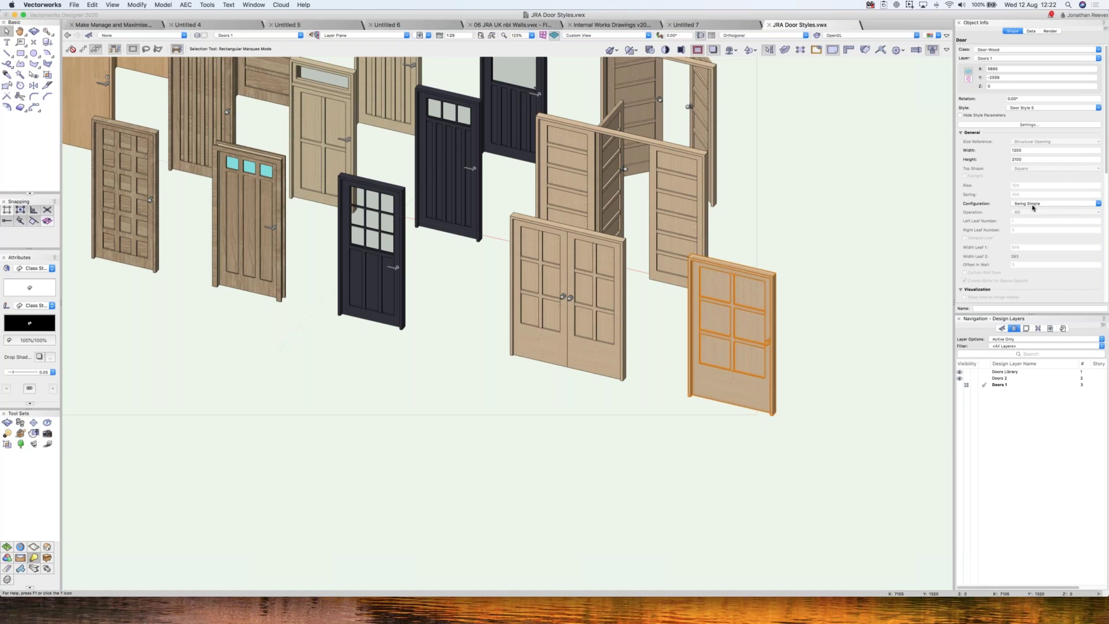
click(1034, 204)
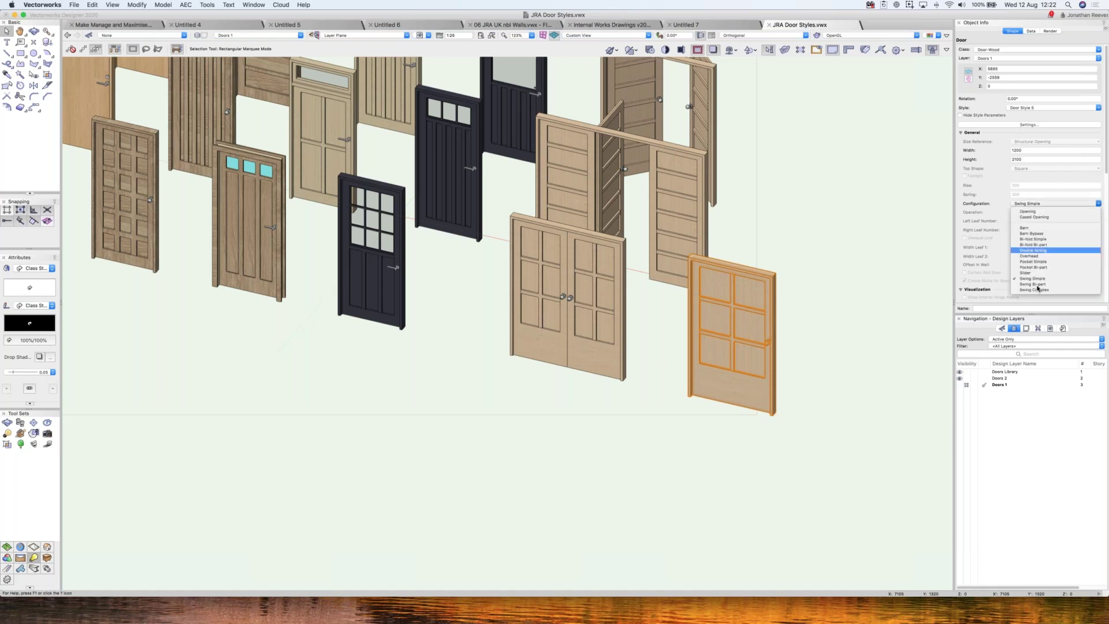
click(871, 277)
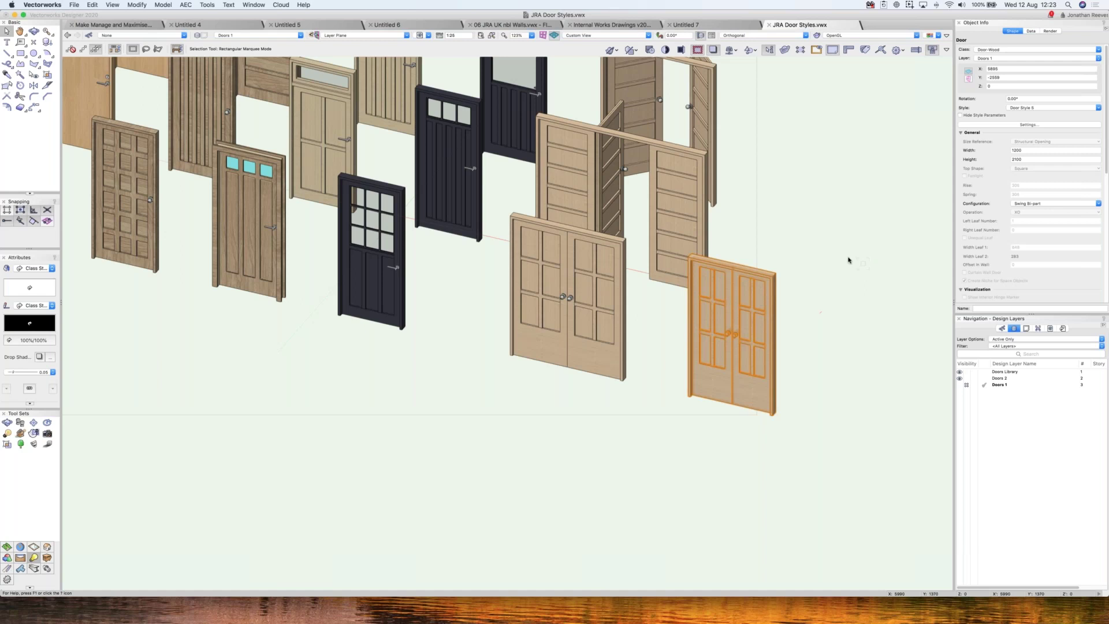
click(844, 367)
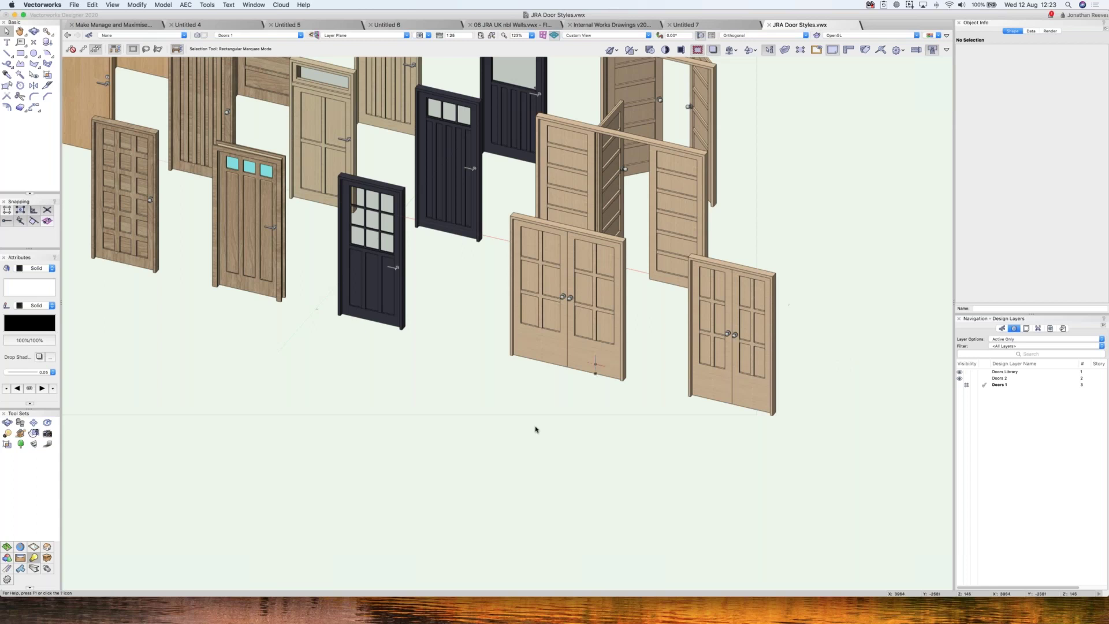
key(super+6)
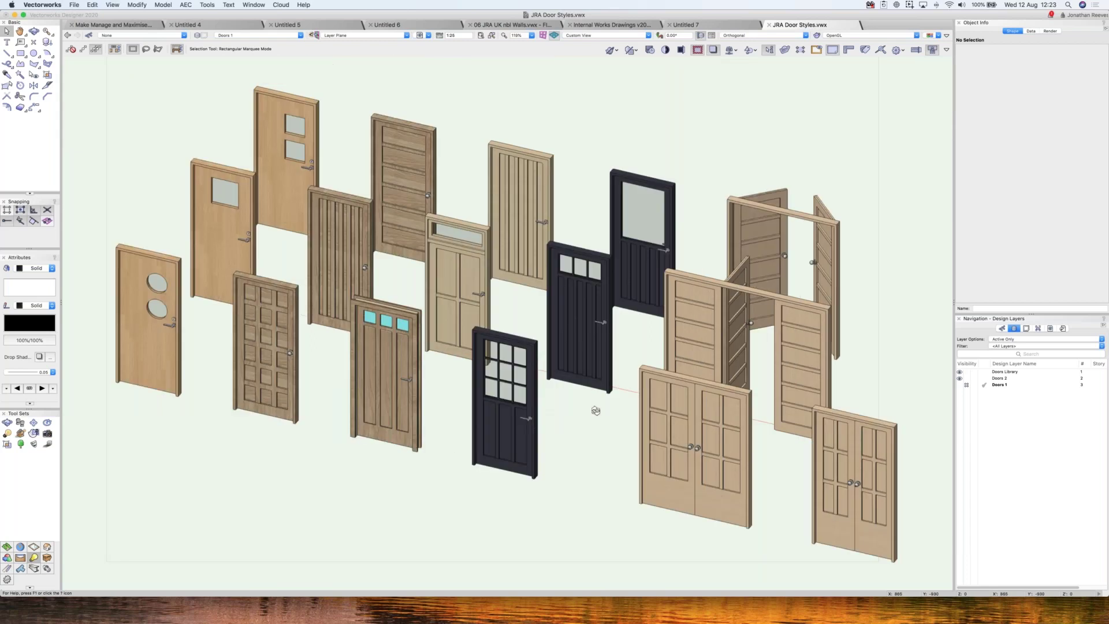
- Orbit the door models with the Flyover tool and zoom in for a closer 3D look
key(shift+c)
drag(532, 368, 427, 393)
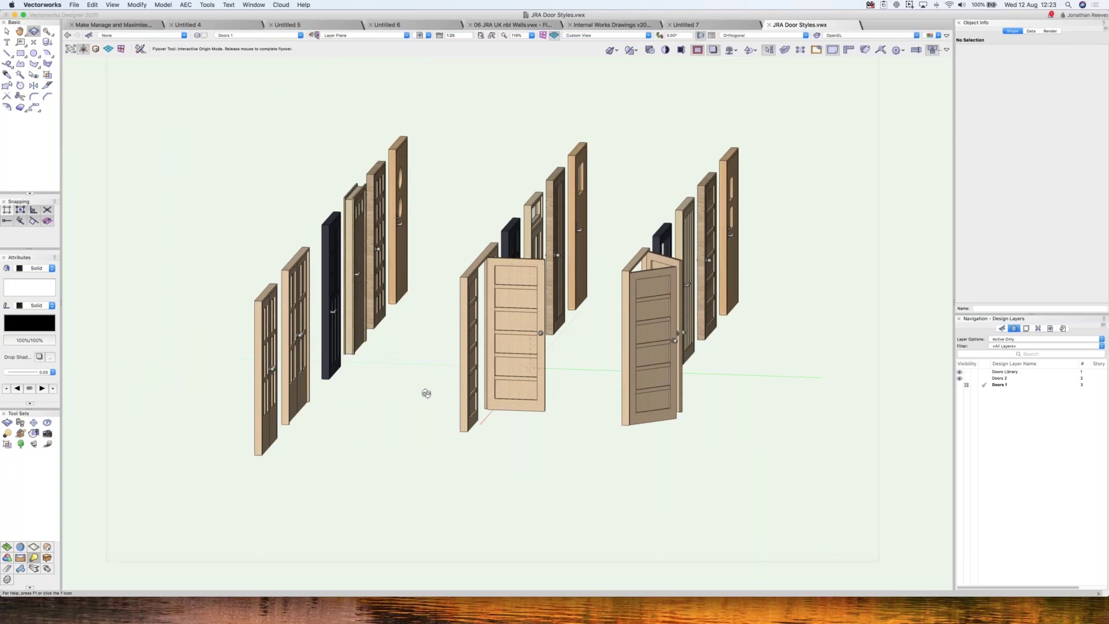
drag(426, 394, 575, 353)
key(space)
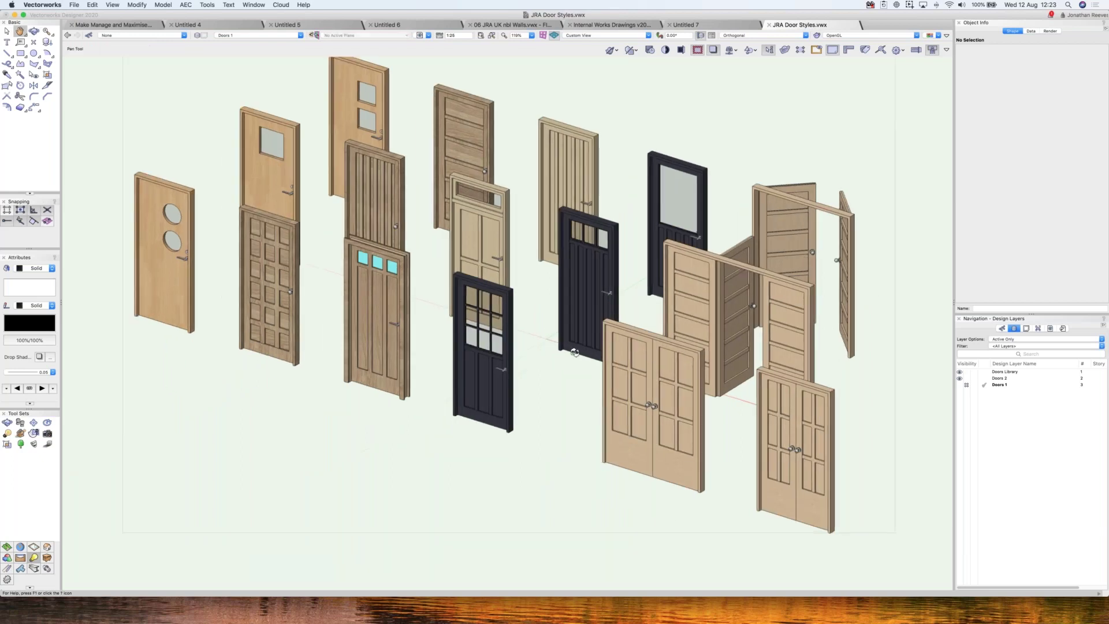
scroll(575, 352, up, 2)
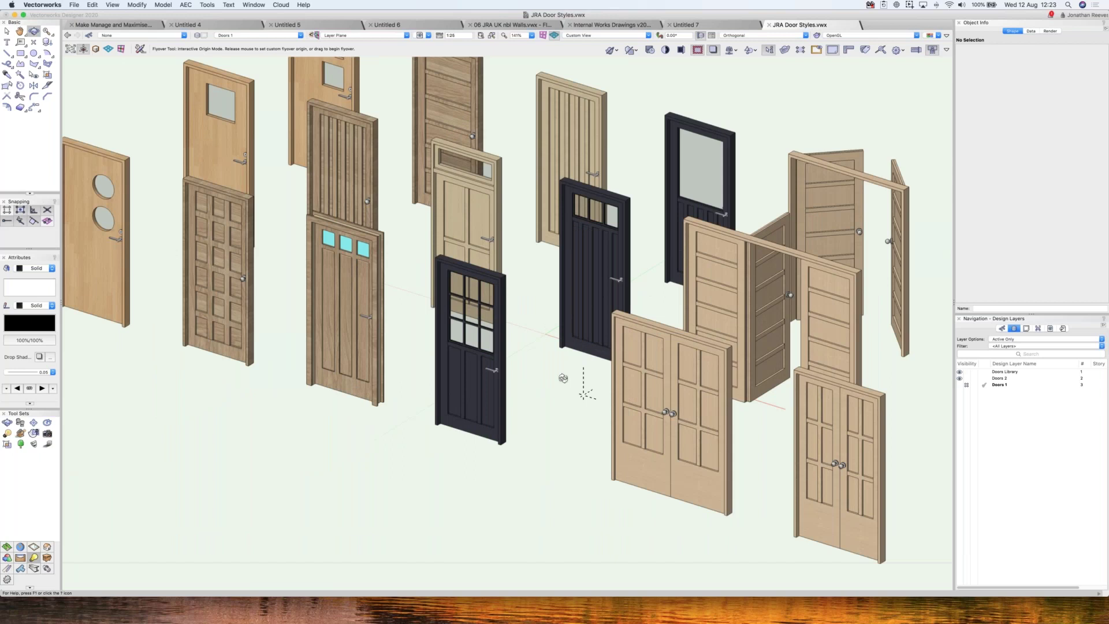
drag(564, 379, 479, 351)
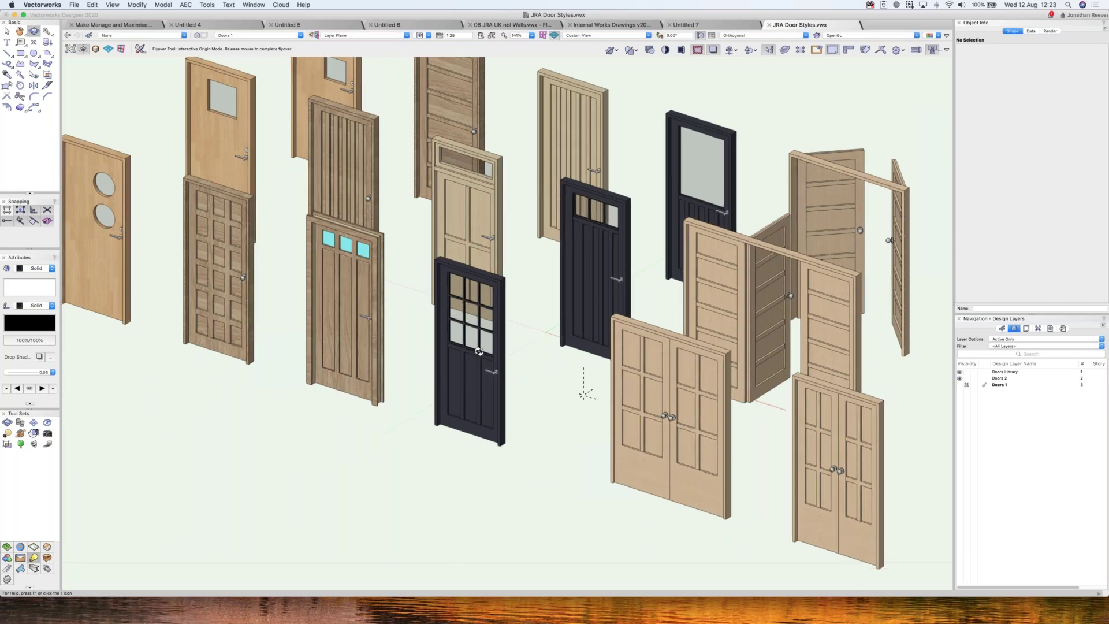
drag(479, 352, 546, 373)
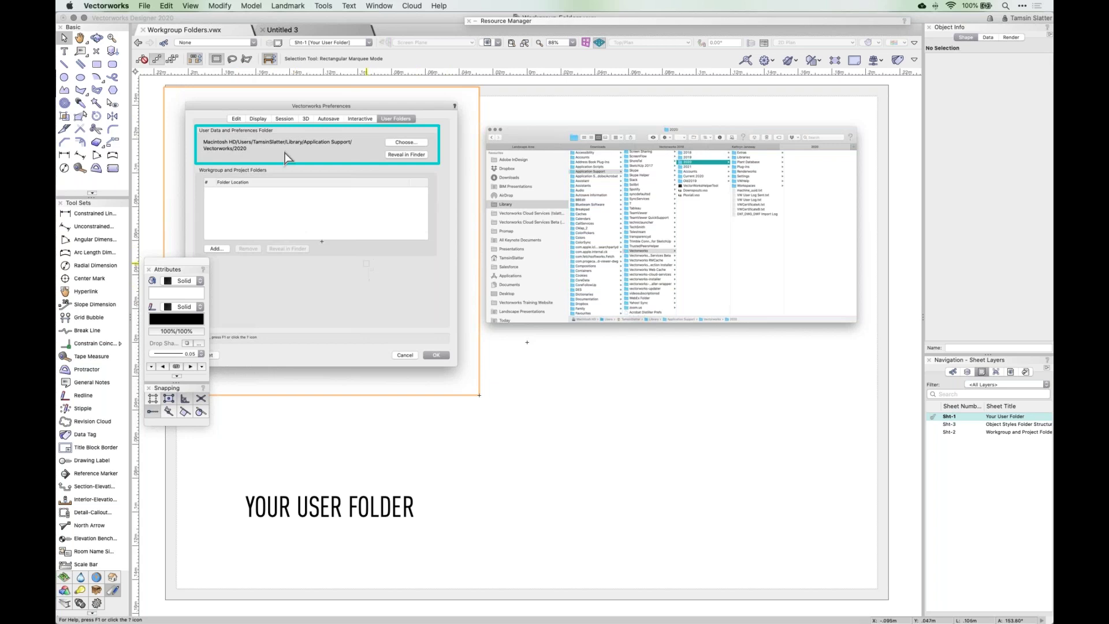
- Open Vectorworks Preferences at User Folders and reveal the user data folder in Finder
click(324, 6)
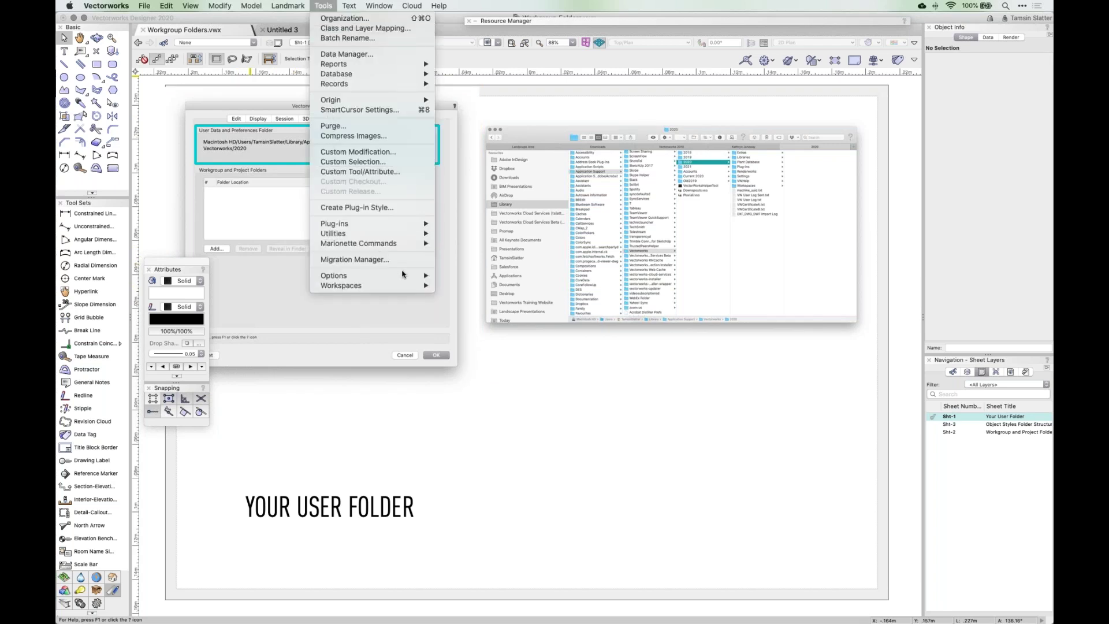
mouse_move(403, 274)
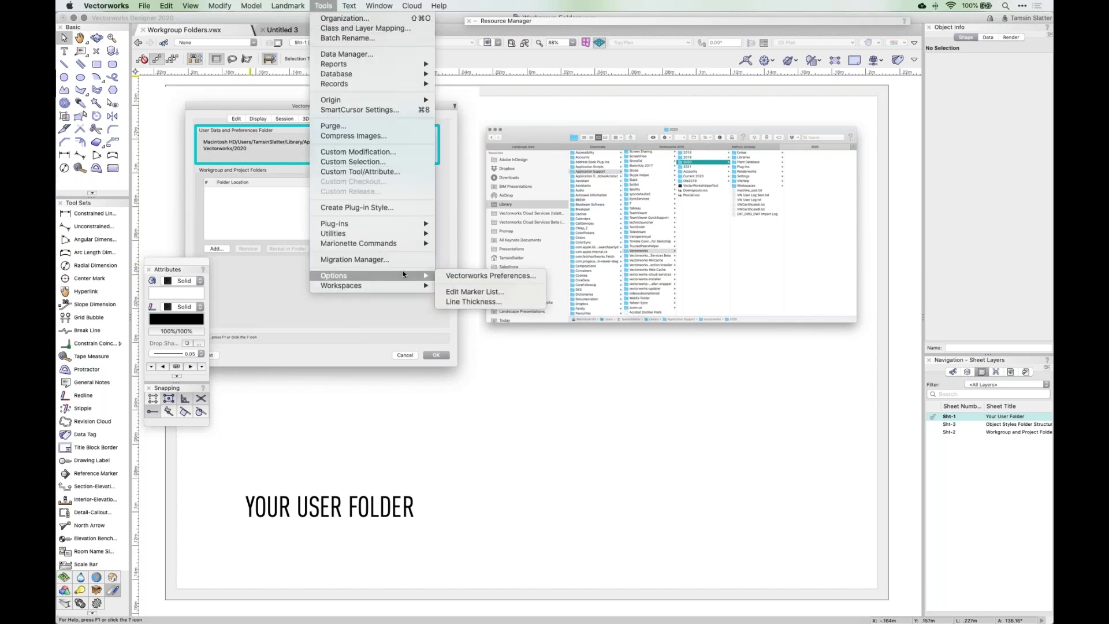
click(466, 276)
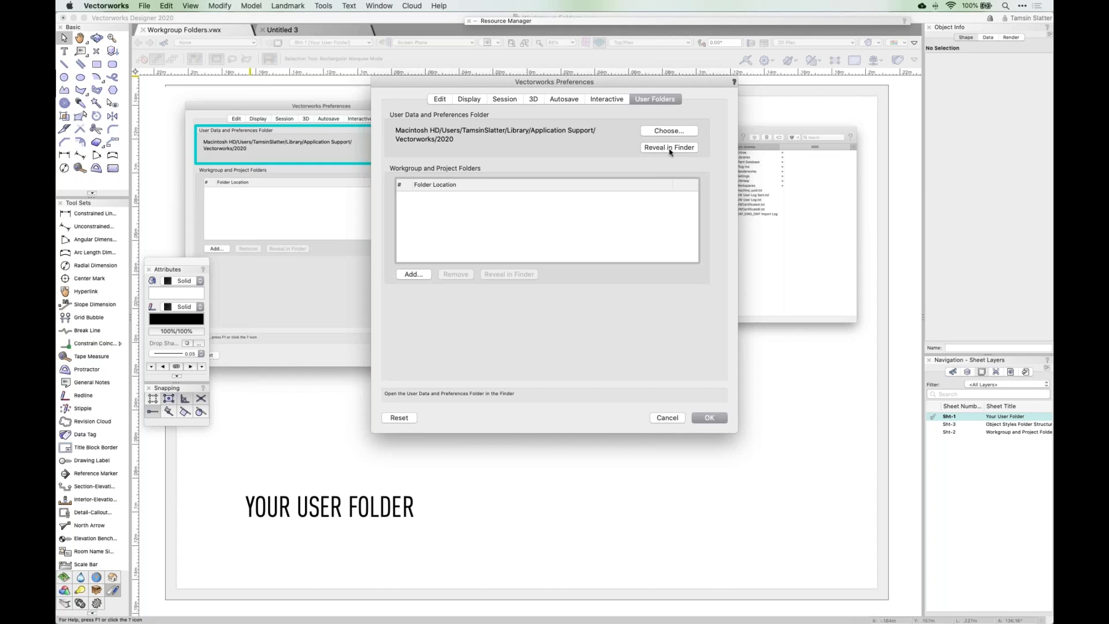
click(670, 148)
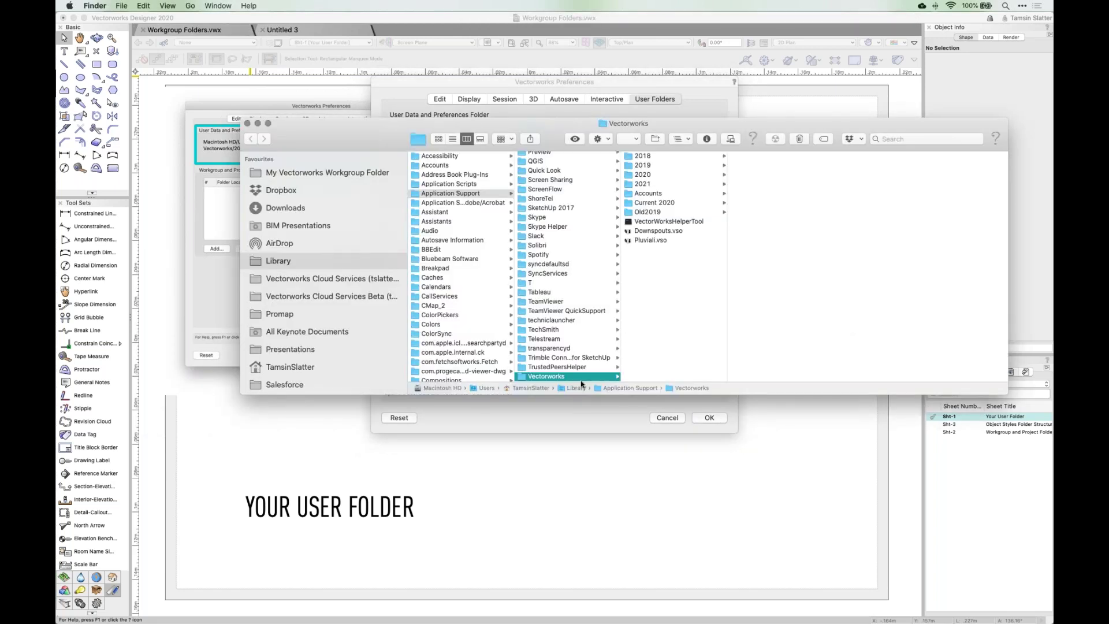
- Browse Finder into Vectorworks > 2020 > Libraries, then bring Vectorworks back to the front
click(638, 176)
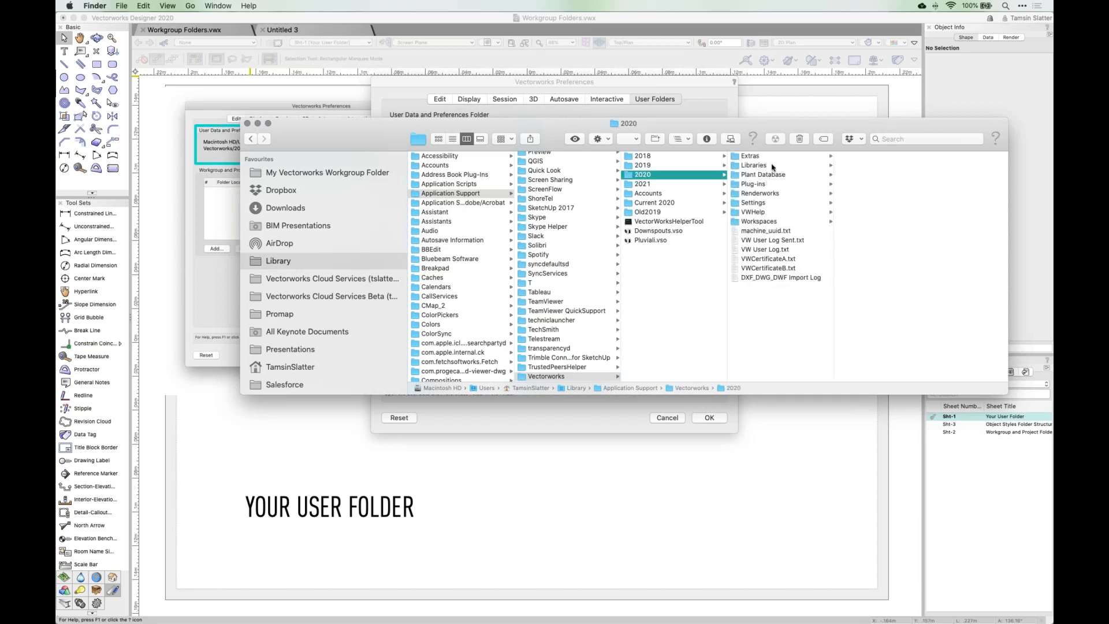
click(754, 166)
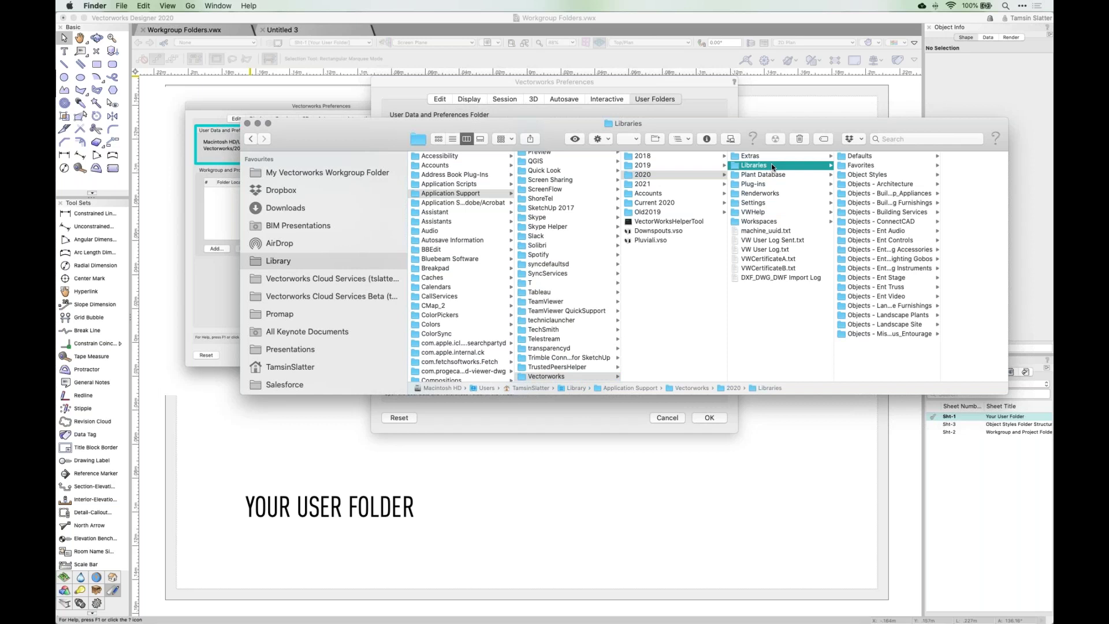
click(667, 418)
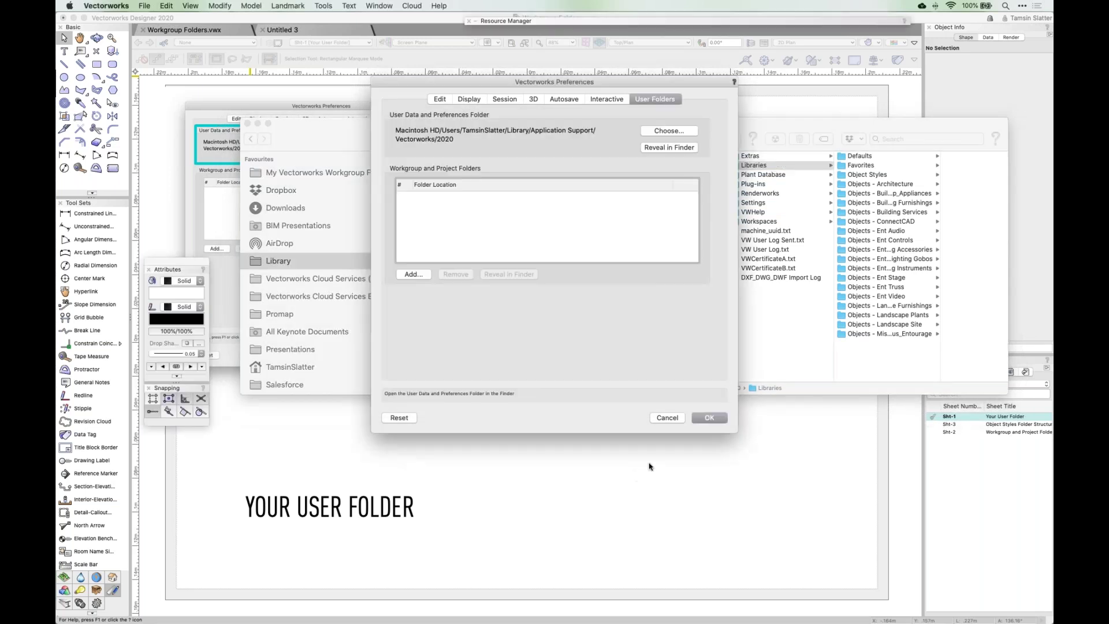
- Cancel Vectorworks Preferences and go to sheet Sht-3, Object Styles Folder Structure
click(668, 419)
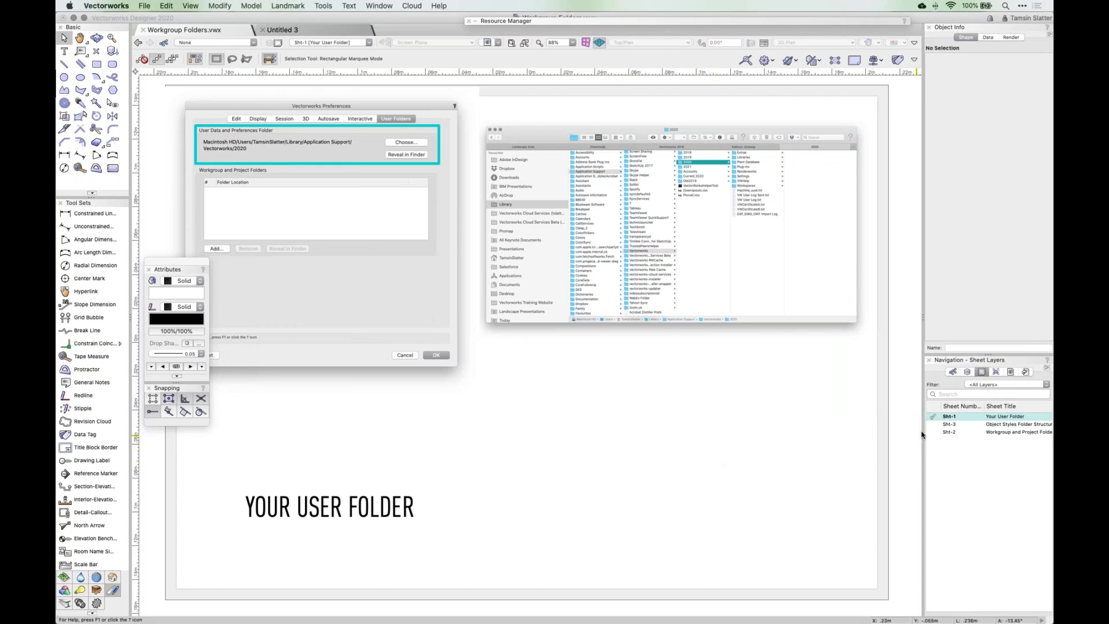
double_click(948, 425)
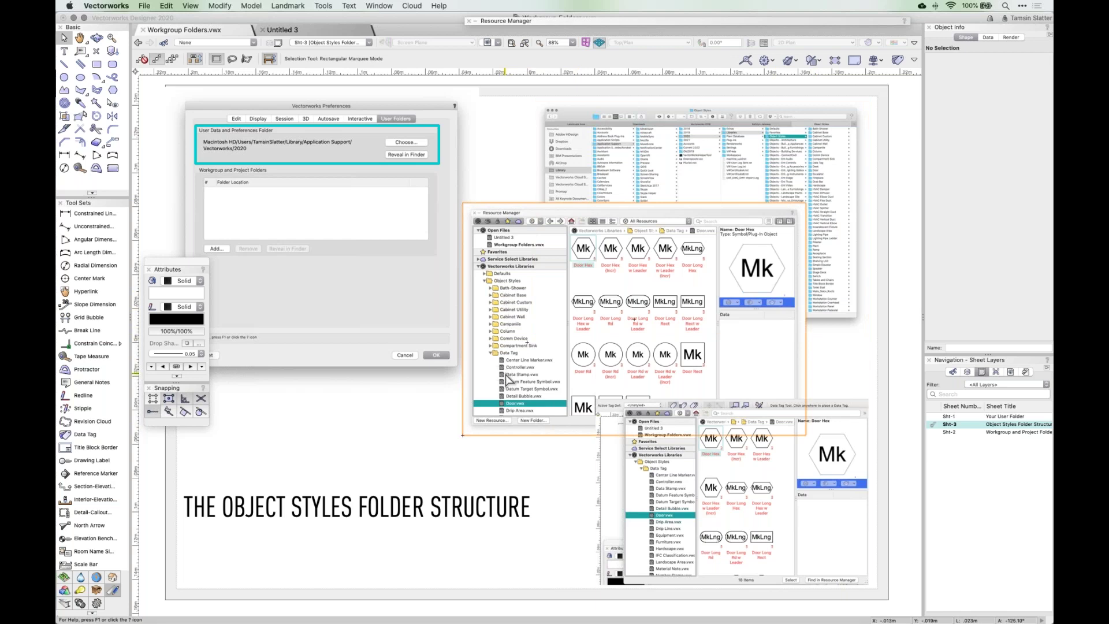
click(559, 22)
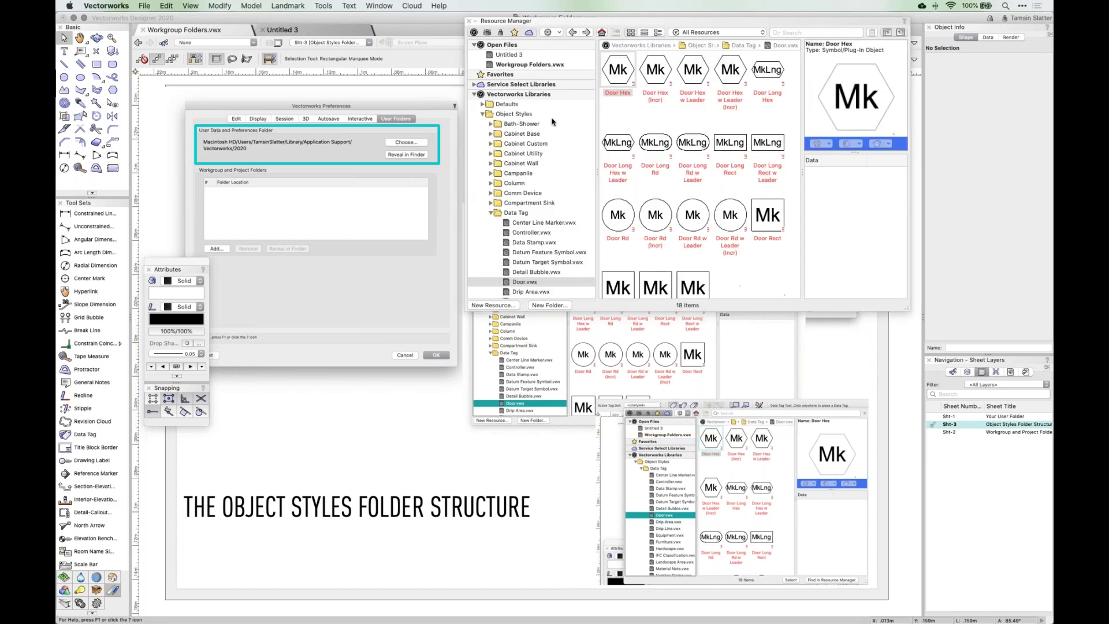
scroll(509, 243, down, 2)
scroll(509, 243, up, 2)
scroll(551, 163, down, 5)
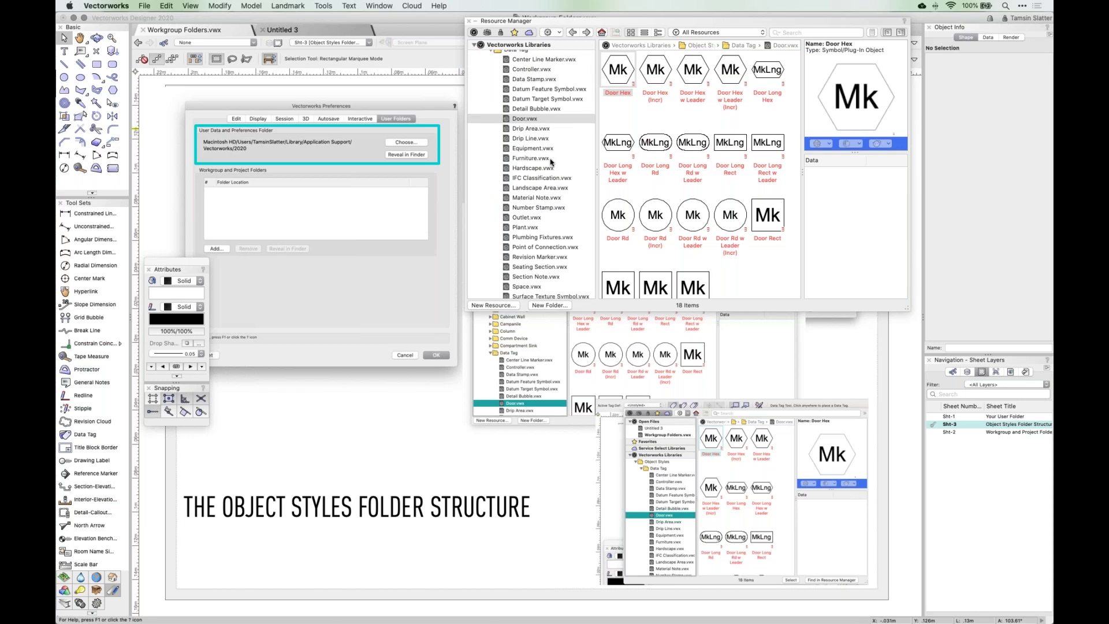
scroll(551, 163, down, 10)
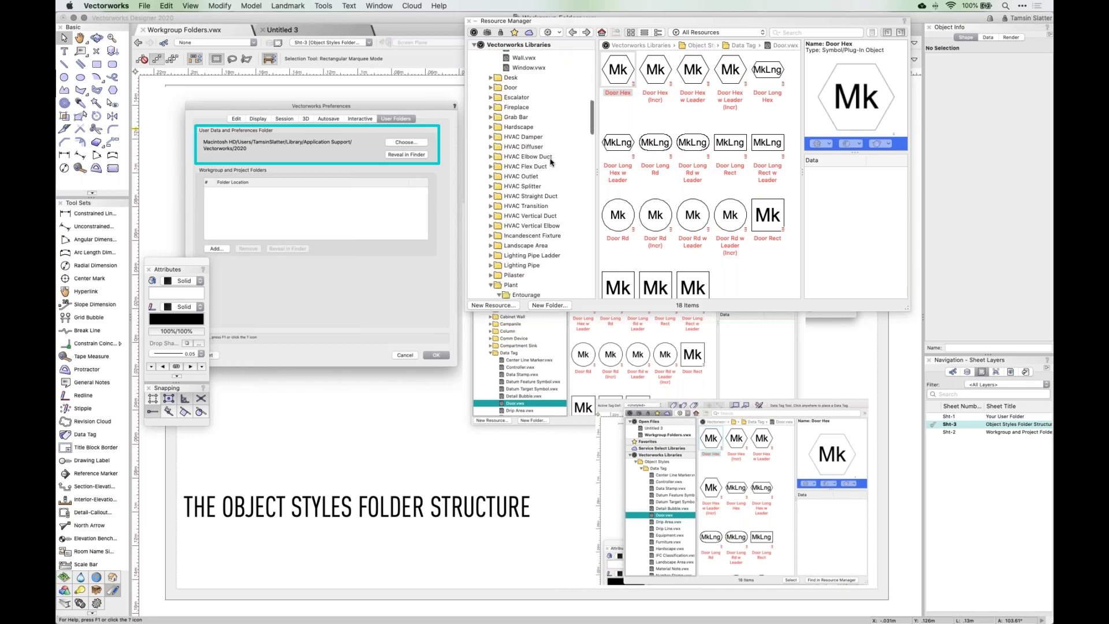
scroll(551, 162, down, 5)
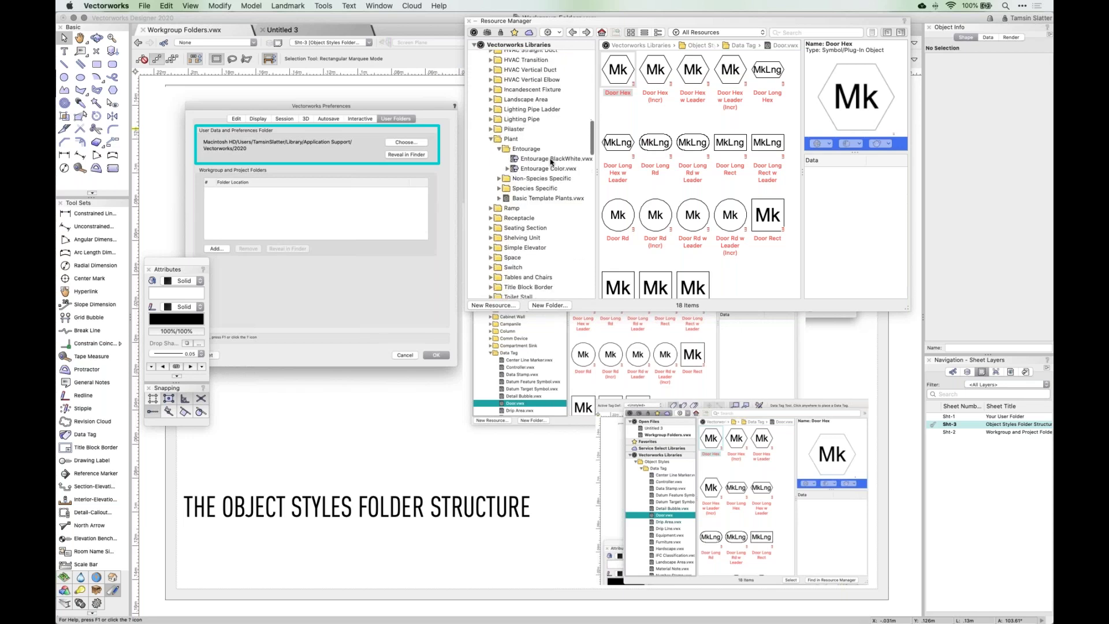
scroll(551, 162, up, 7)
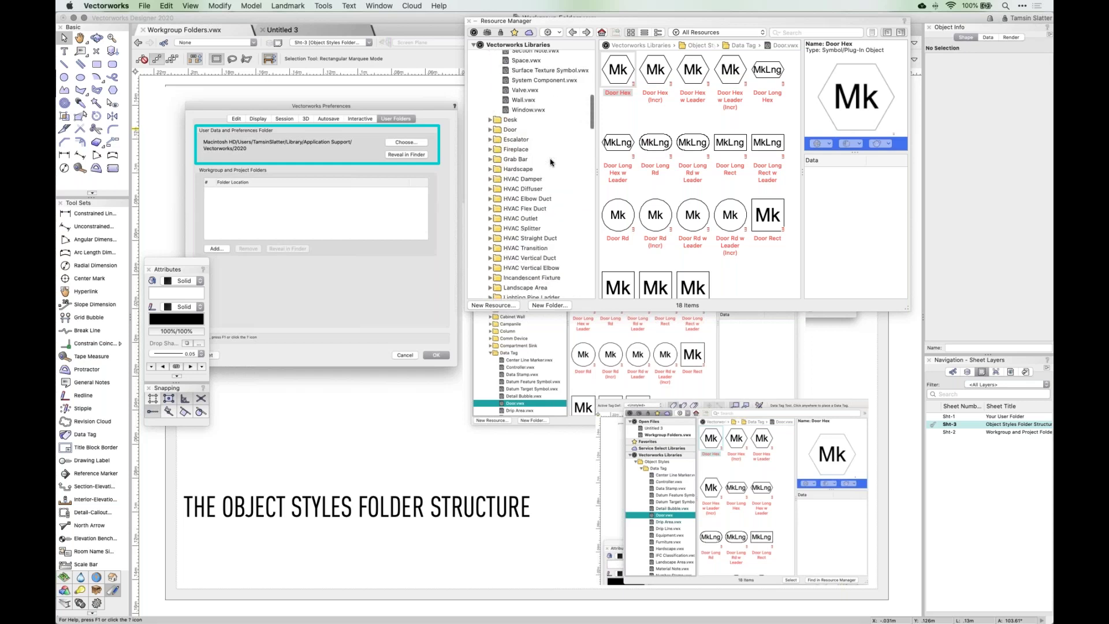
scroll(547, 159, up, 10)
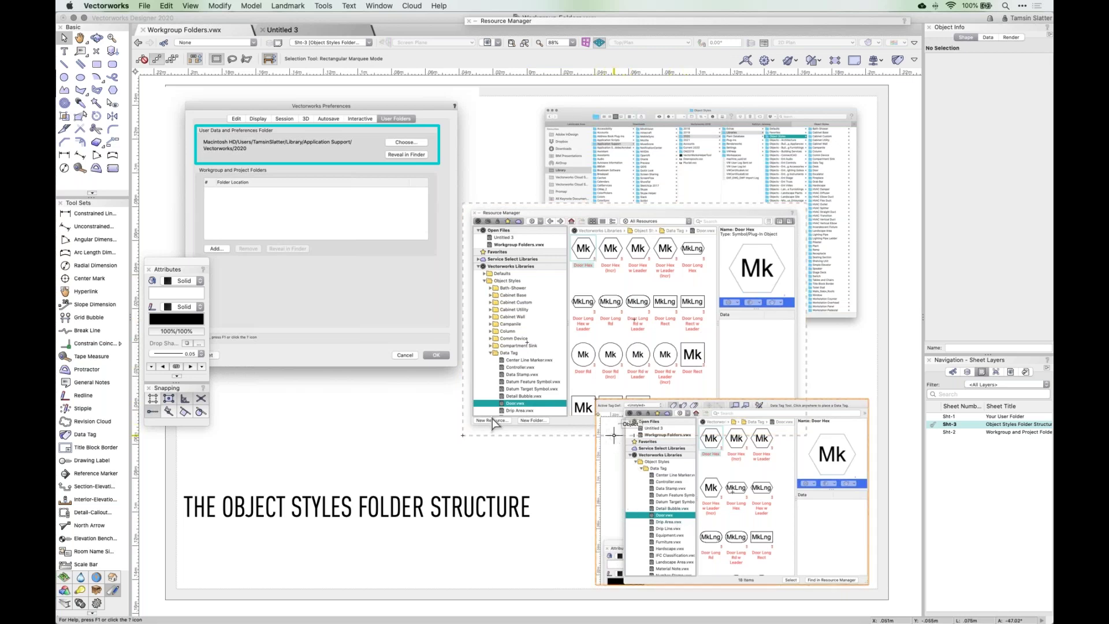
- Set the Data Tag tool's active tag to Door.vwx's Door Long Hex w Leader and dismiss the no-eligible-objects alert
click(86, 436)
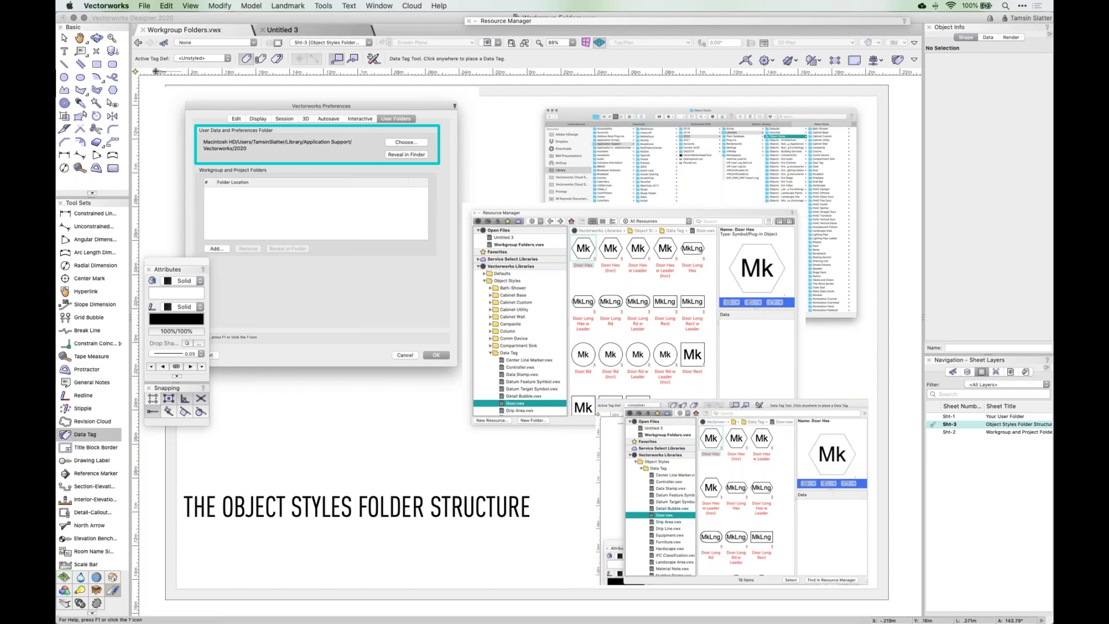
click(220, 60)
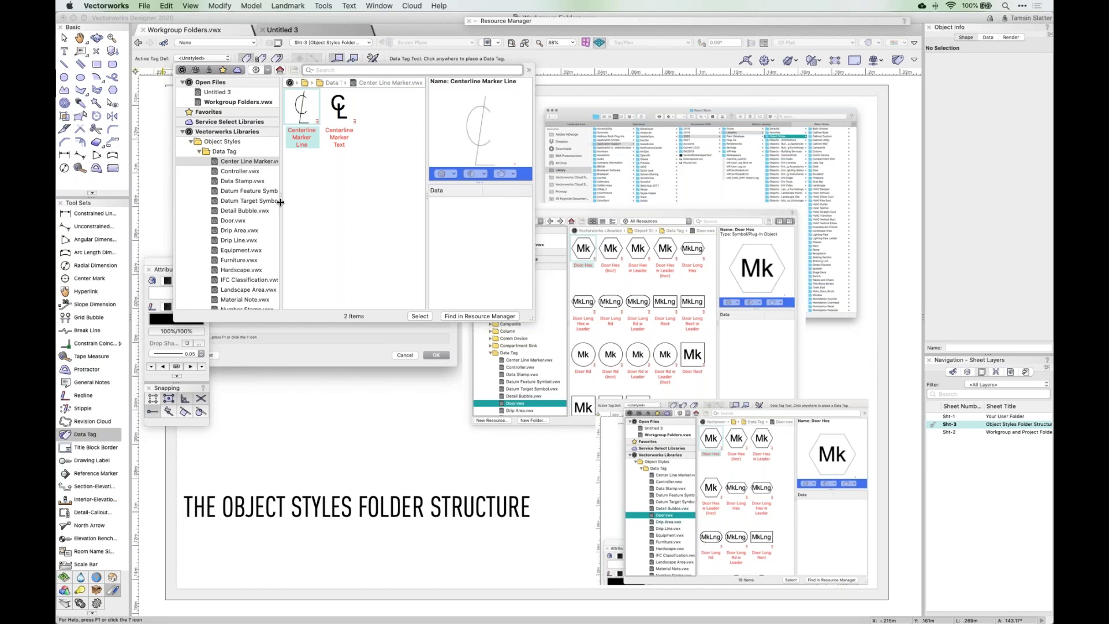
scroll(246, 228, down, 10)
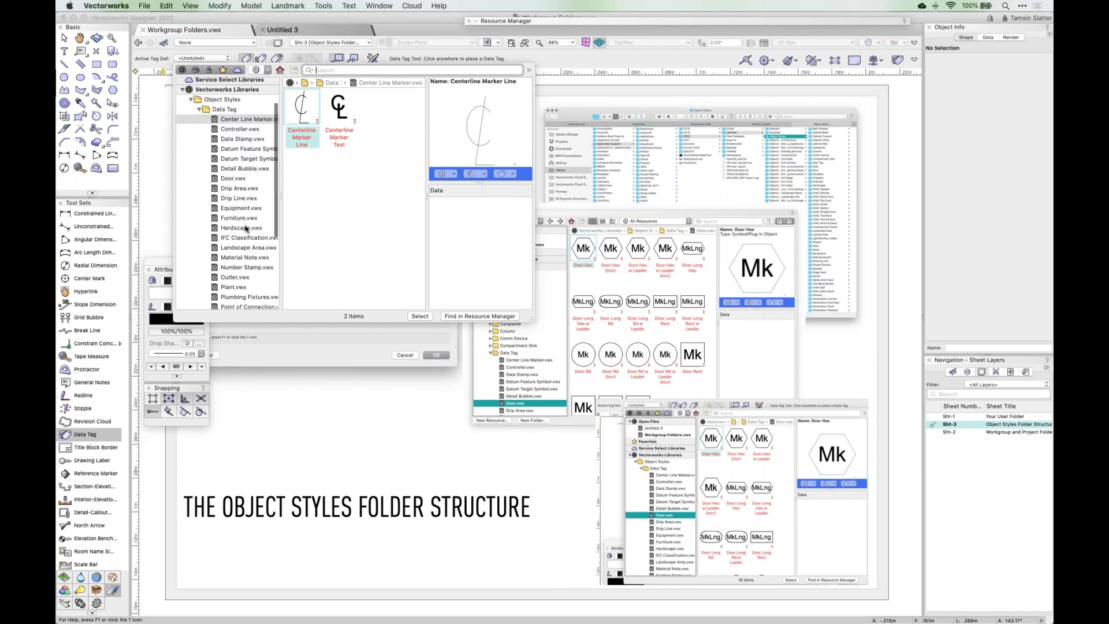
scroll(245, 229, up, 10)
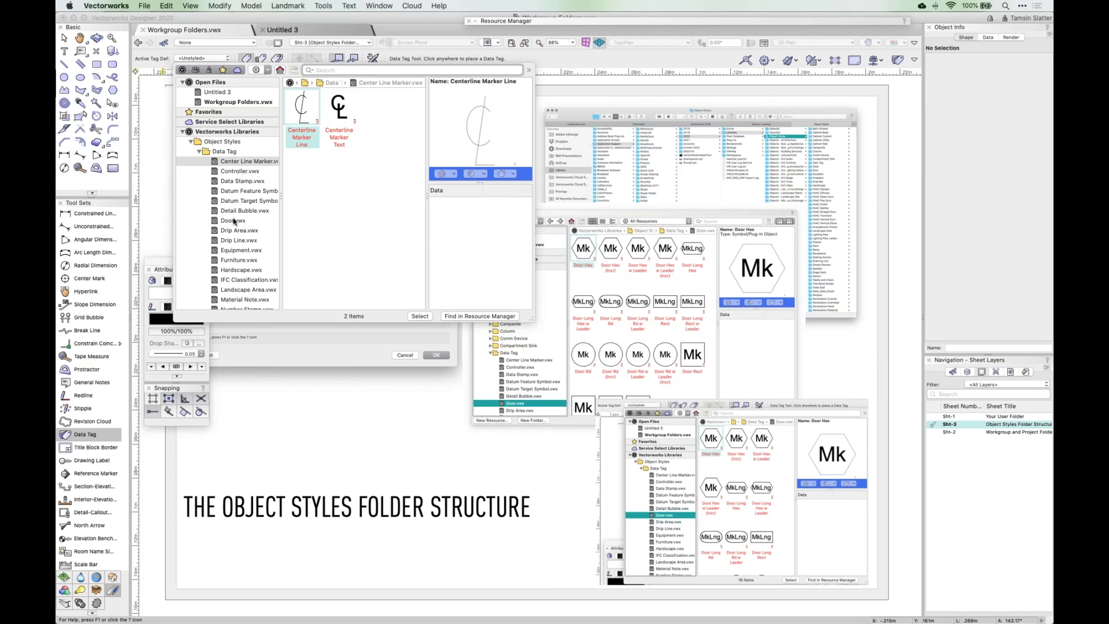
click(234, 221)
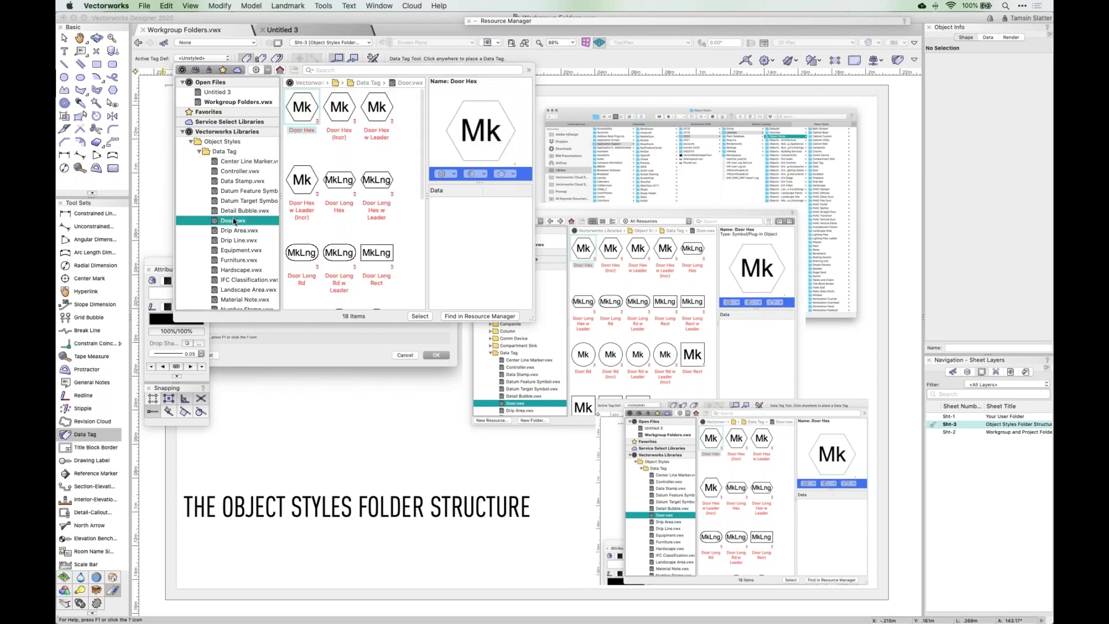
scroll(346, 206, down, 2)
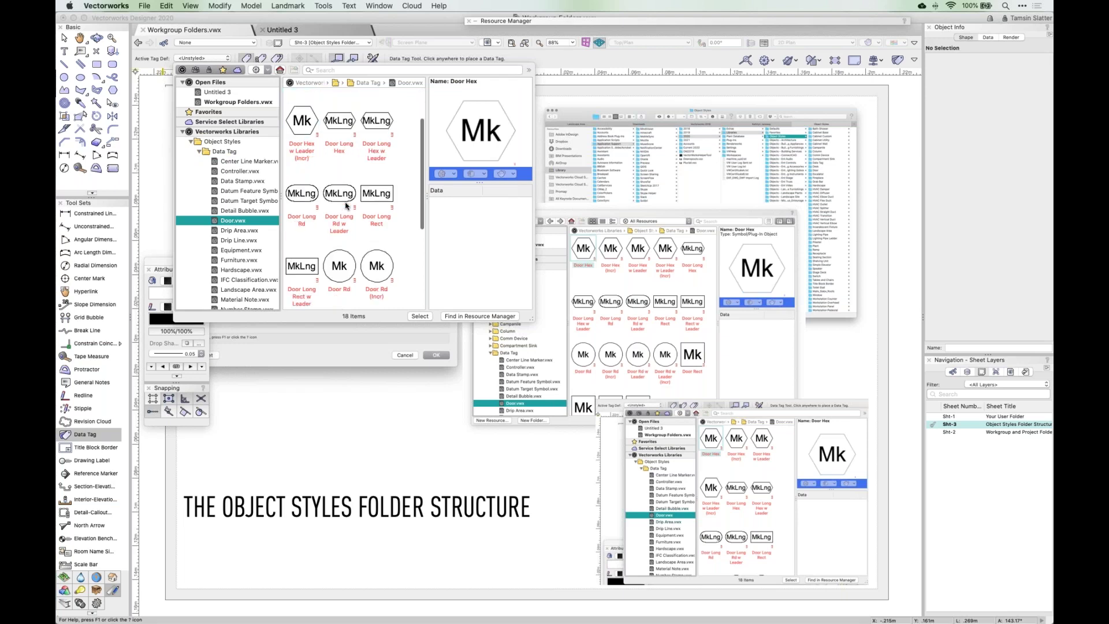
click(373, 123)
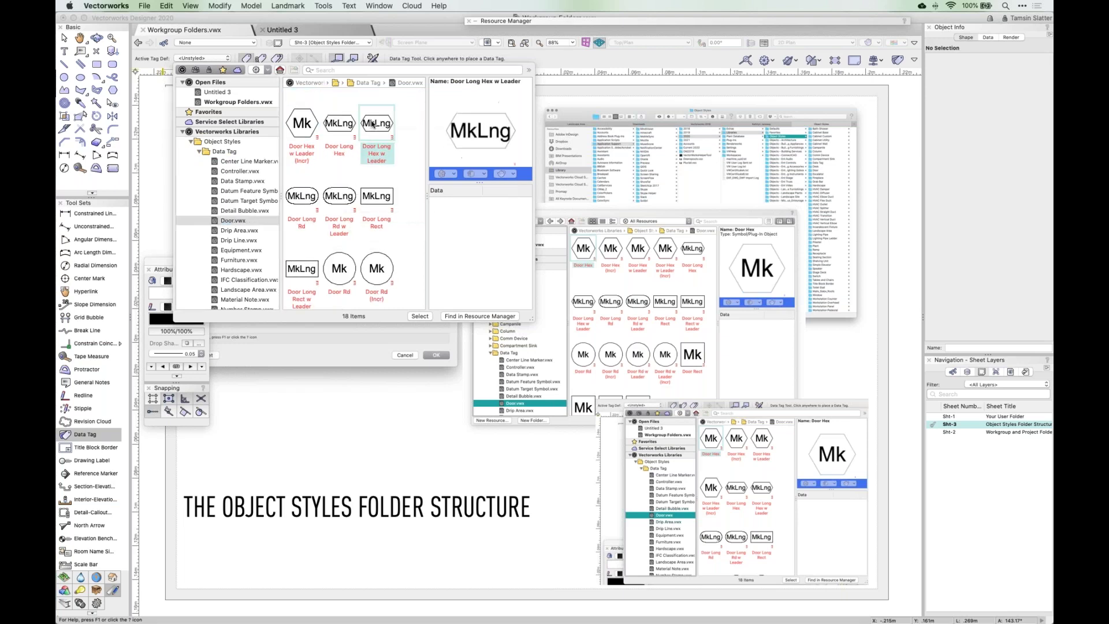
click(420, 317)
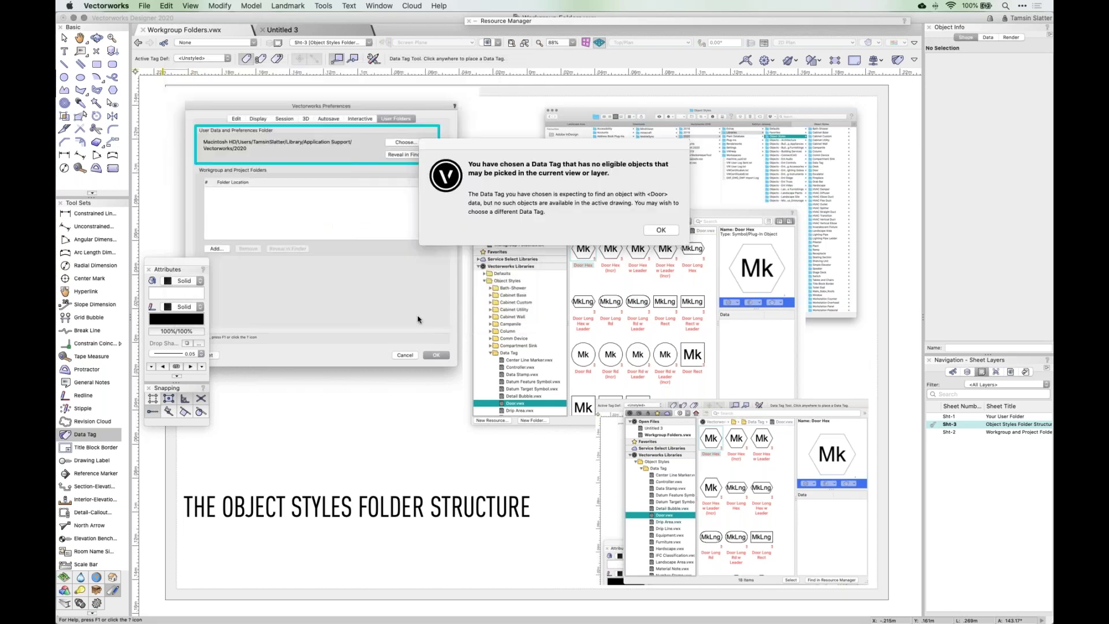
click(662, 231)
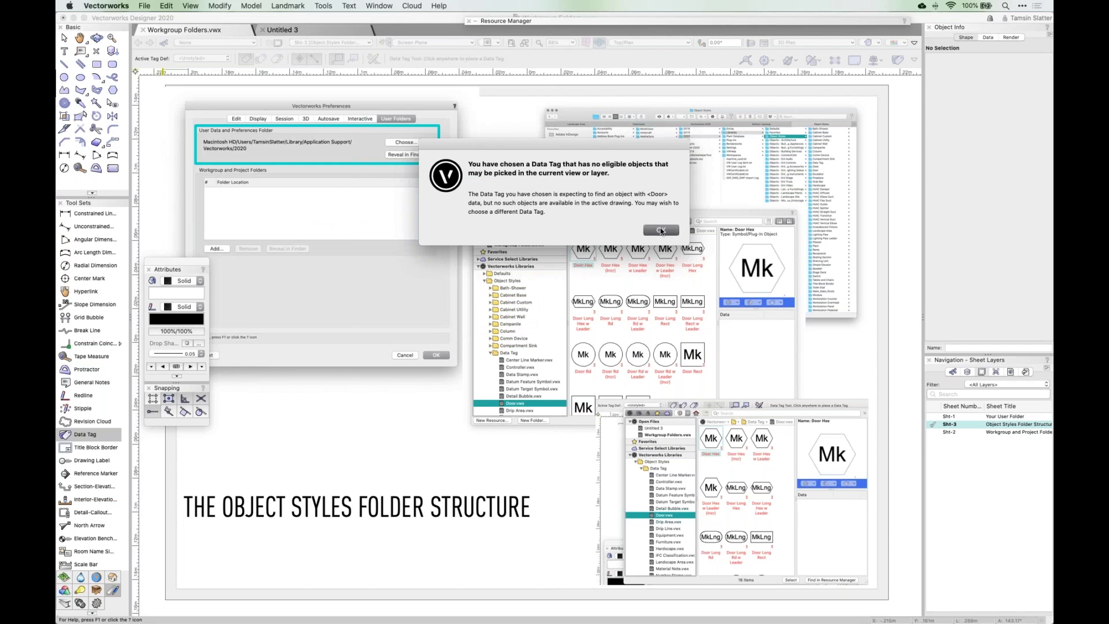
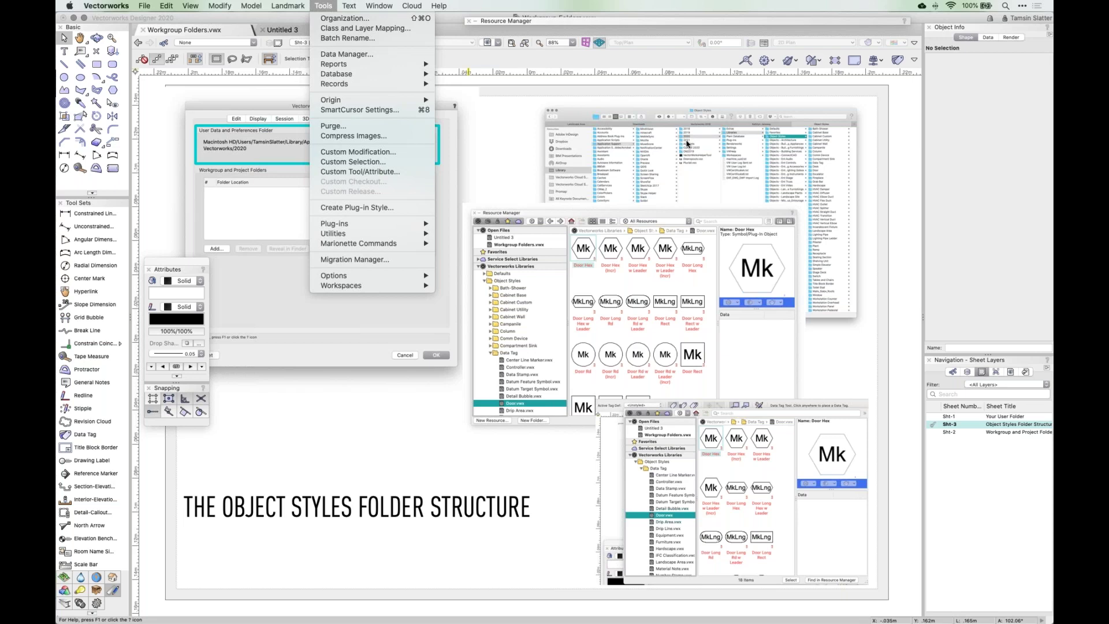
- Dismiss the Tools menu and go to sheet Sht-2, Workgroup and Project Folders
click(390, 427)
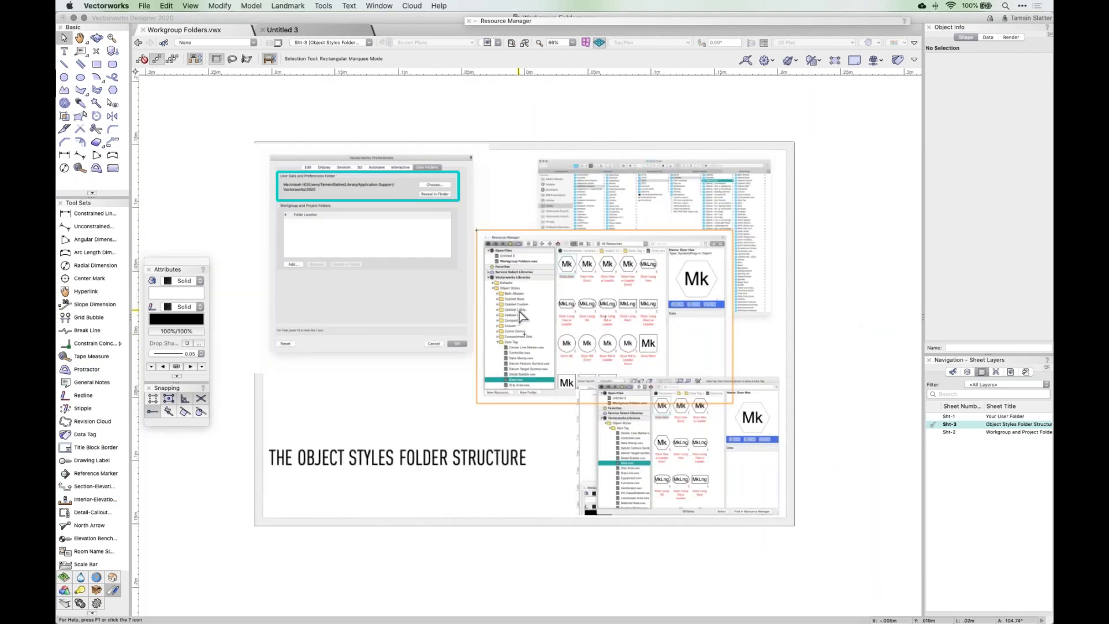
scroll(522, 314, up, 2)
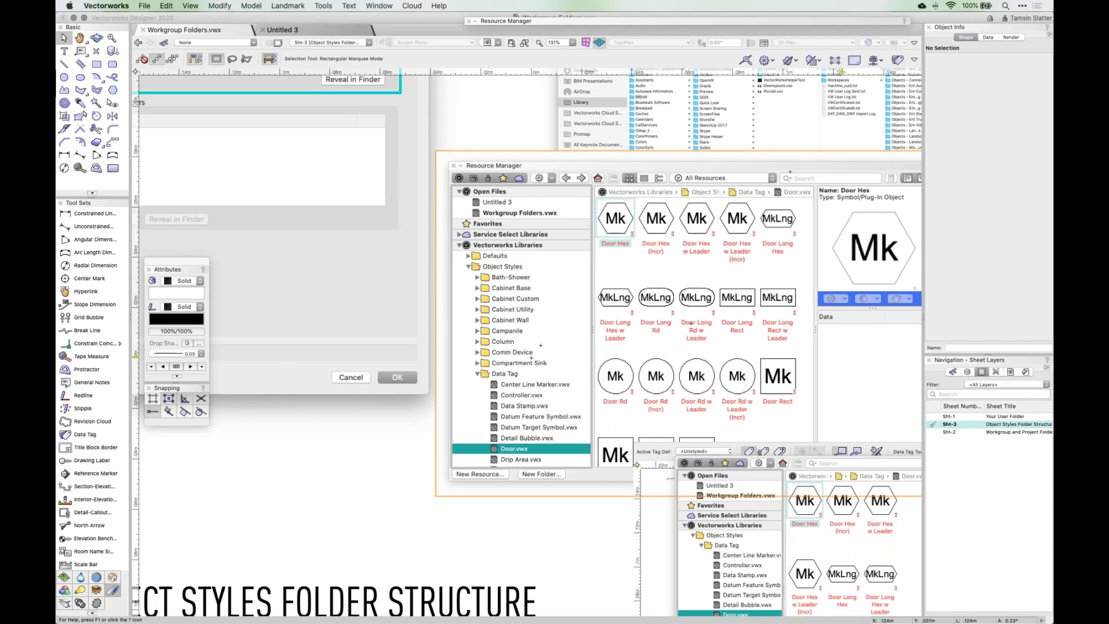
click(934, 432)
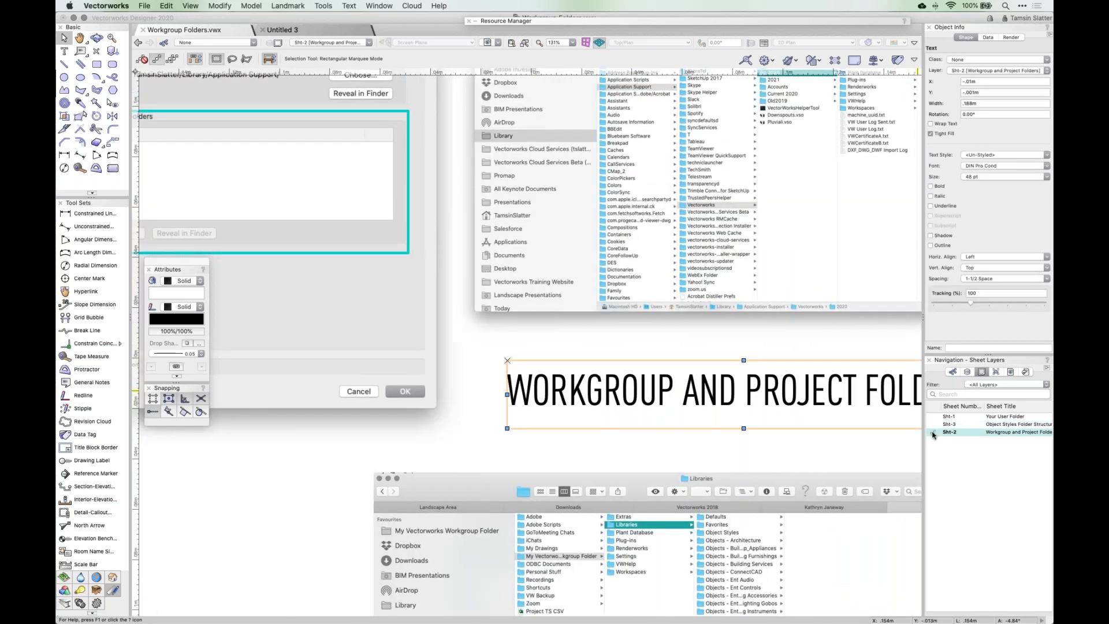
click(615, 321)
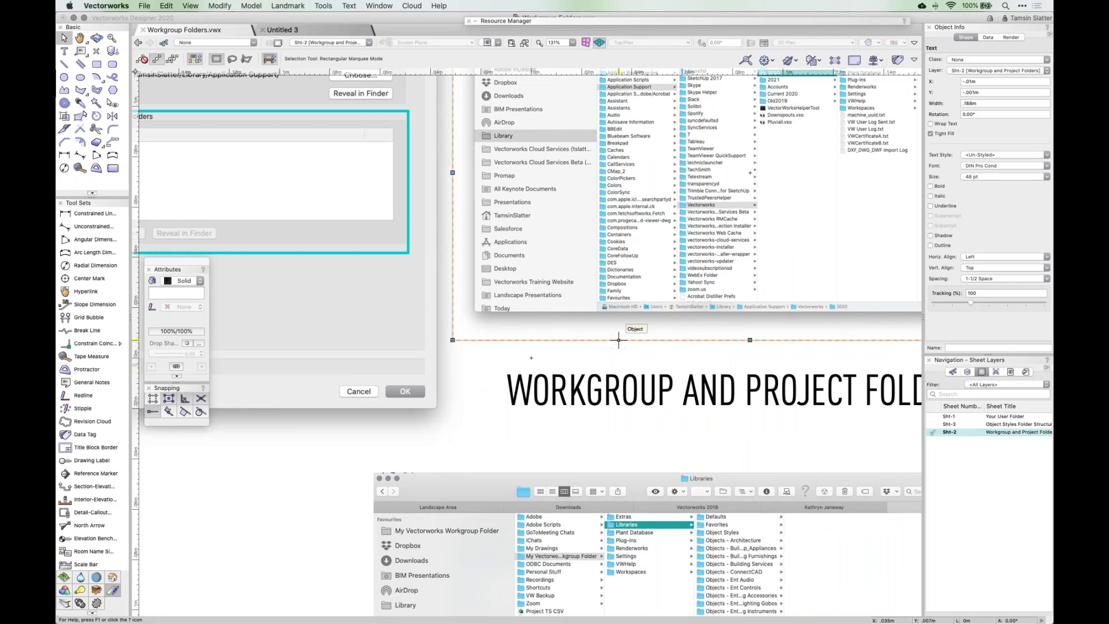
key(super+4)
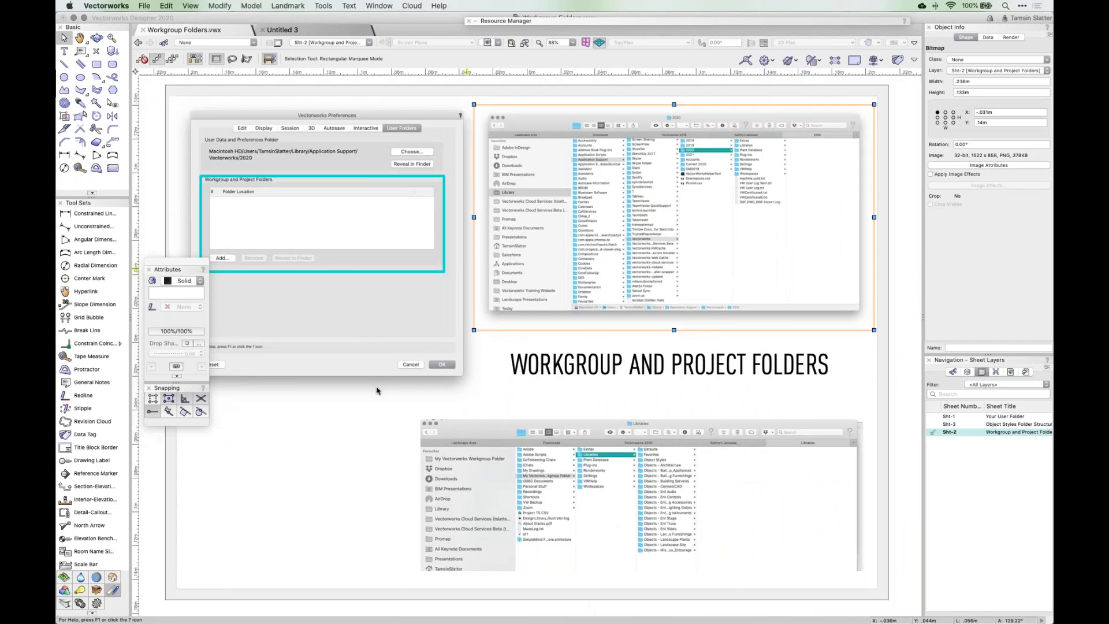
click(367, 443)
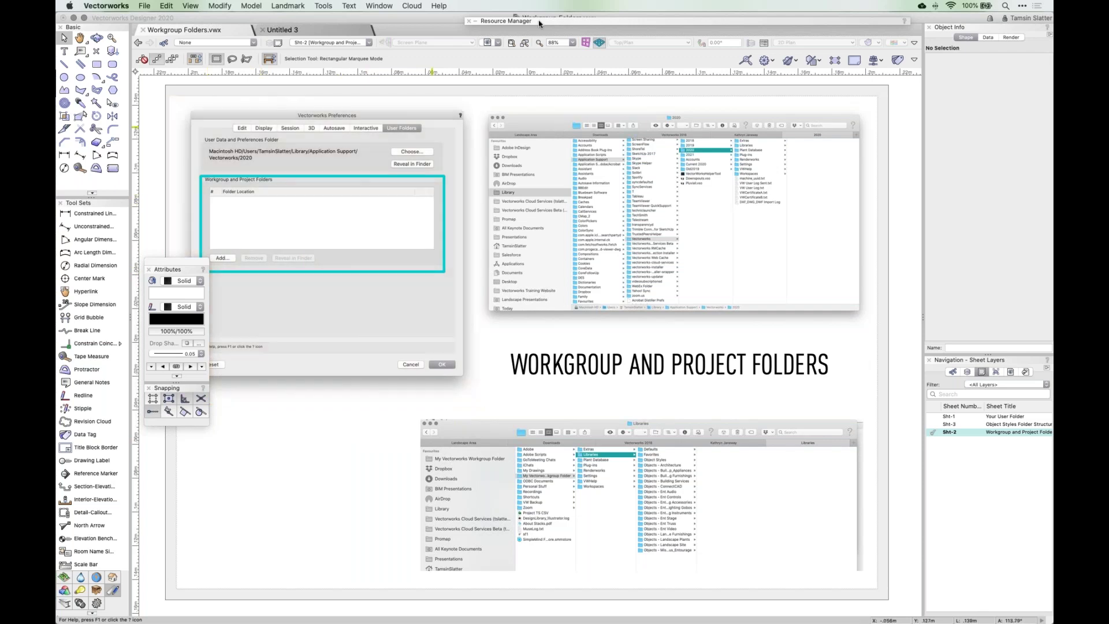
mouse_move(540, 21)
scroll(588, 141, down, 15)
- Open User Folders preferences and start adding a folder, browsing the existing workgroup folder
click(106, 6)
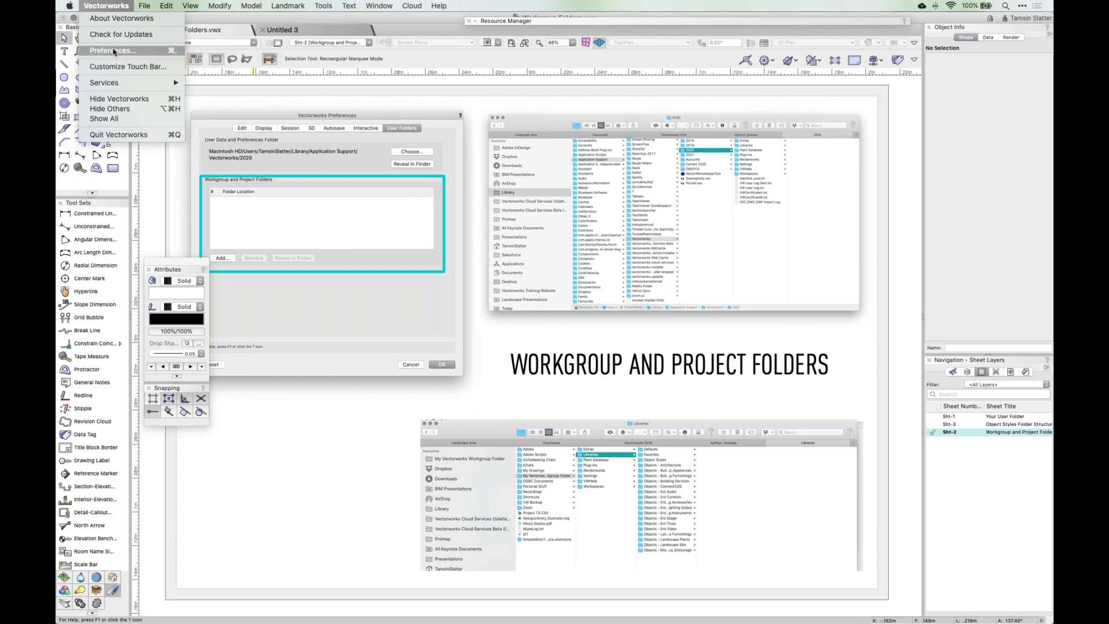
click(113, 51)
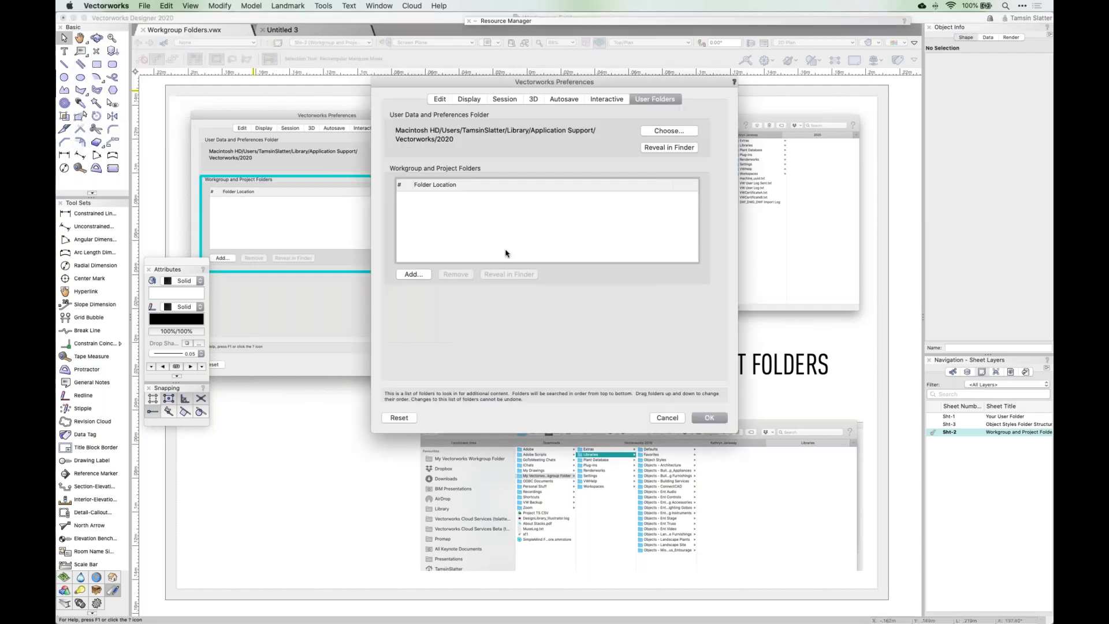
click(416, 275)
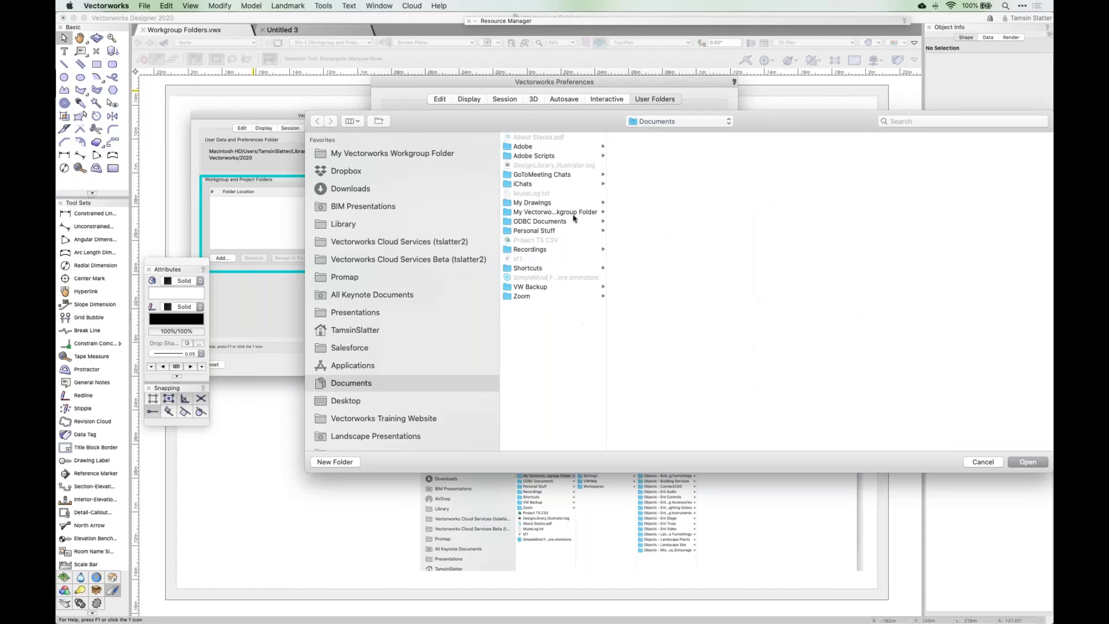
click(571, 213)
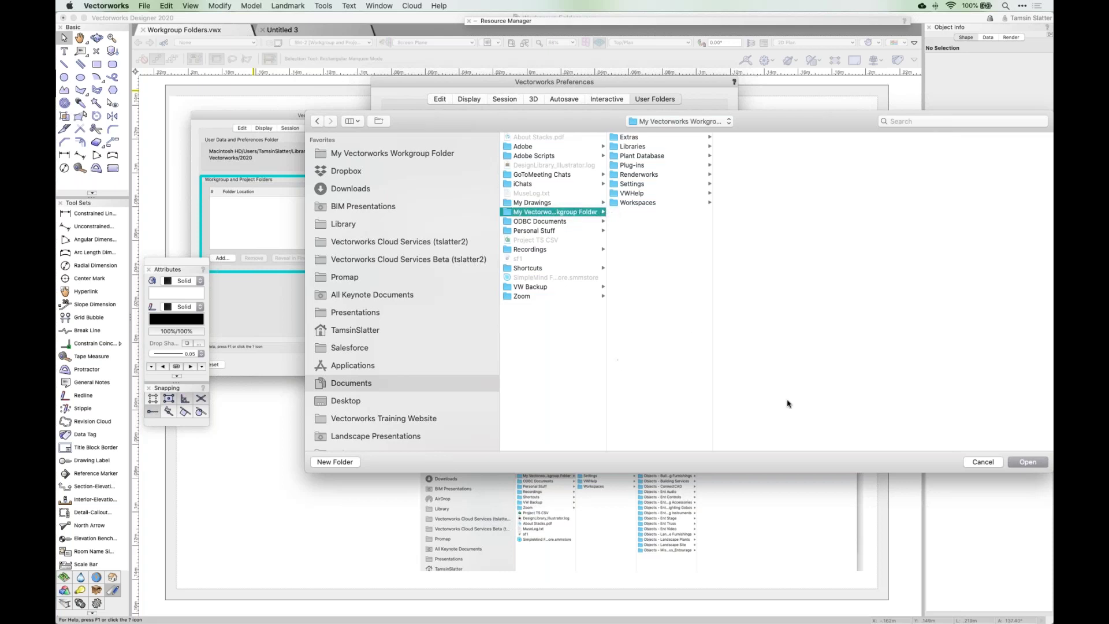
- Create 'My Project Stuff' in Documents, choose it as project folder, and save preferences
click(344, 462)
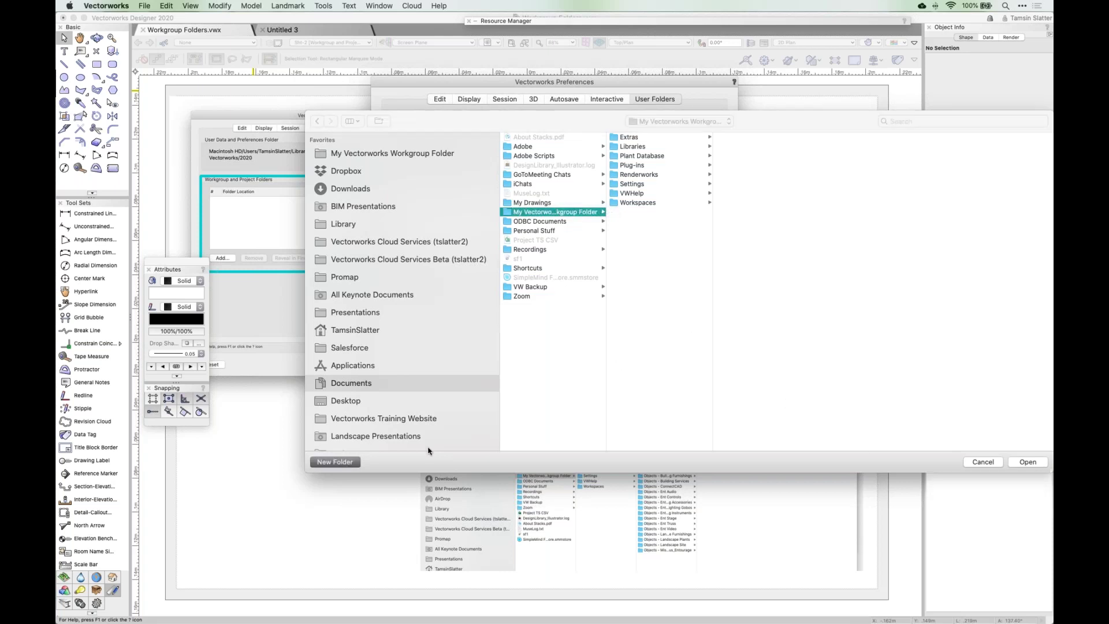
click(490, 212)
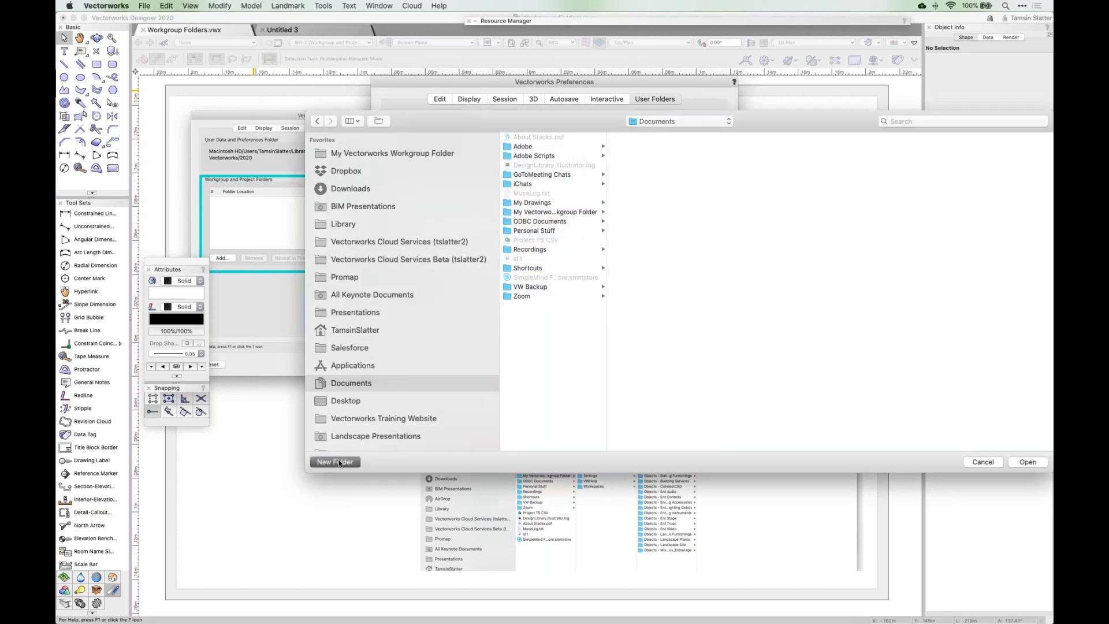
click(339, 462)
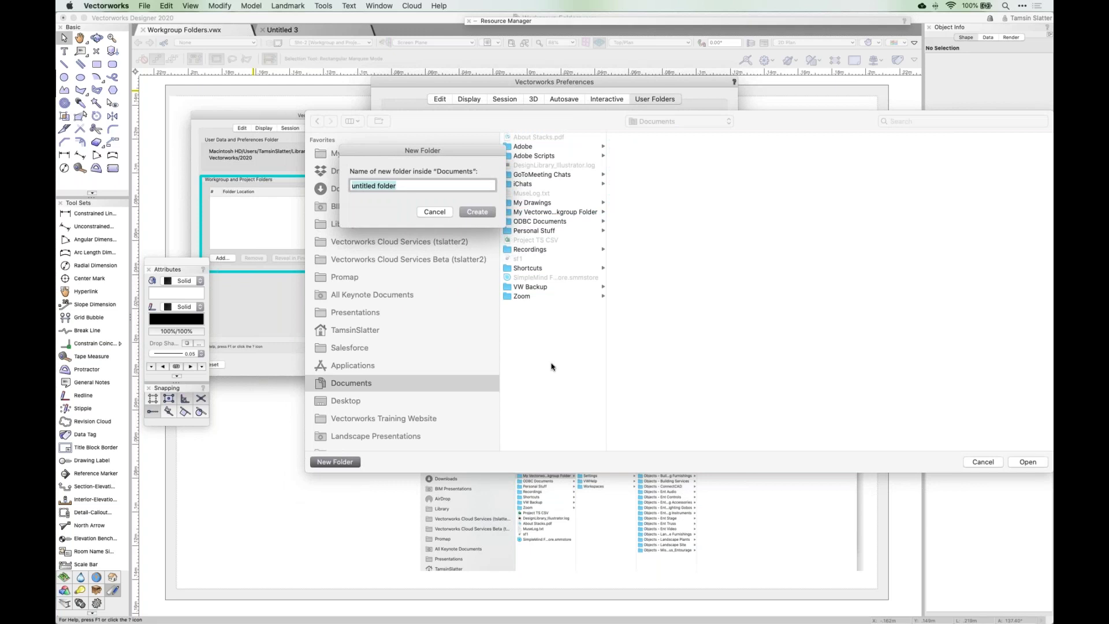
text(My Project Stuff)
click(477, 212)
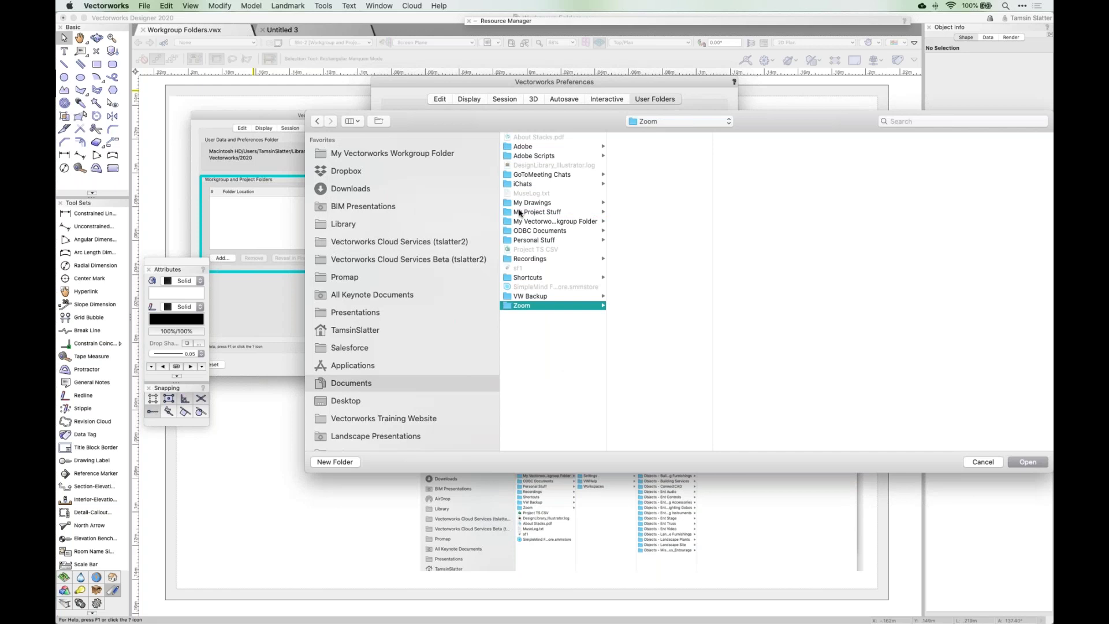
click(1025, 461)
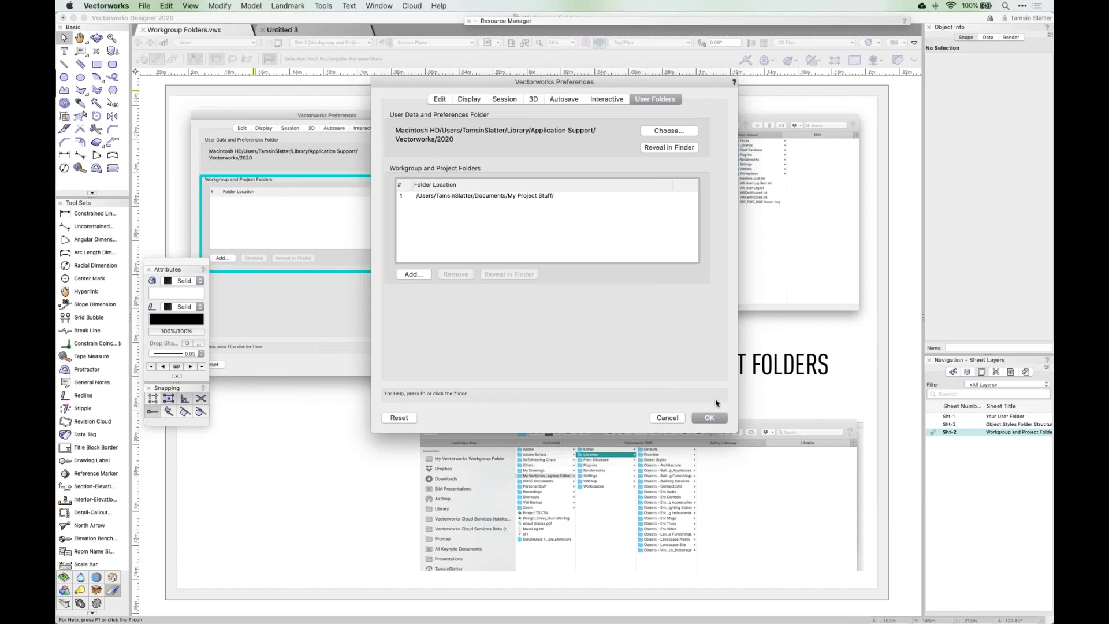
click(710, 418)
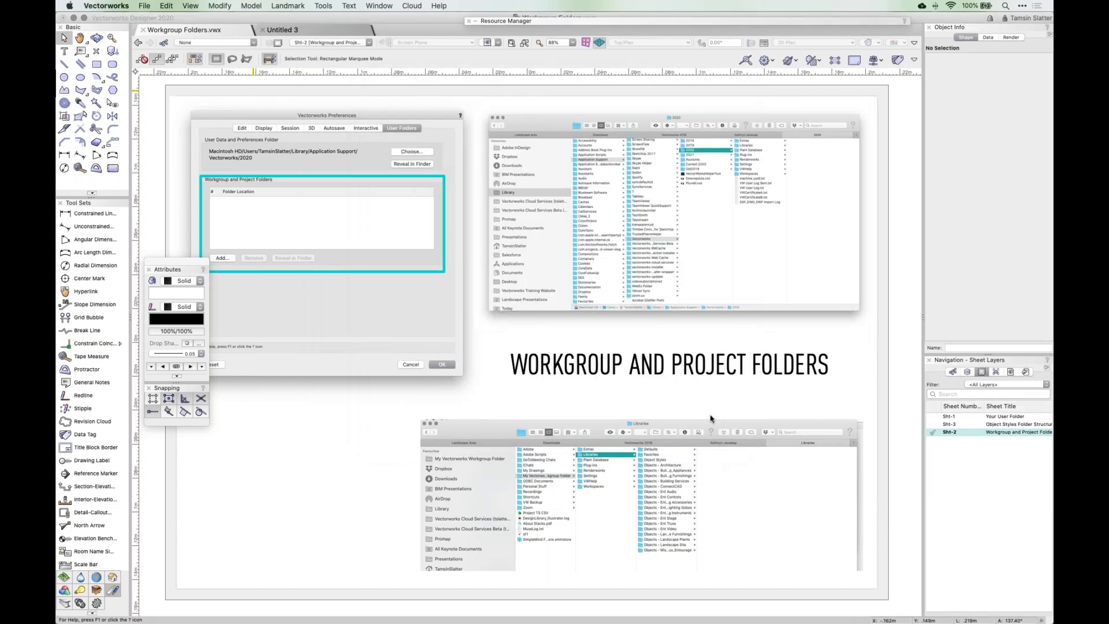
- In Finder, check Documents > My Project Stuff > Libraries > Object Styles, then close that window
mouse_move(173, 619)
click(99, 597)
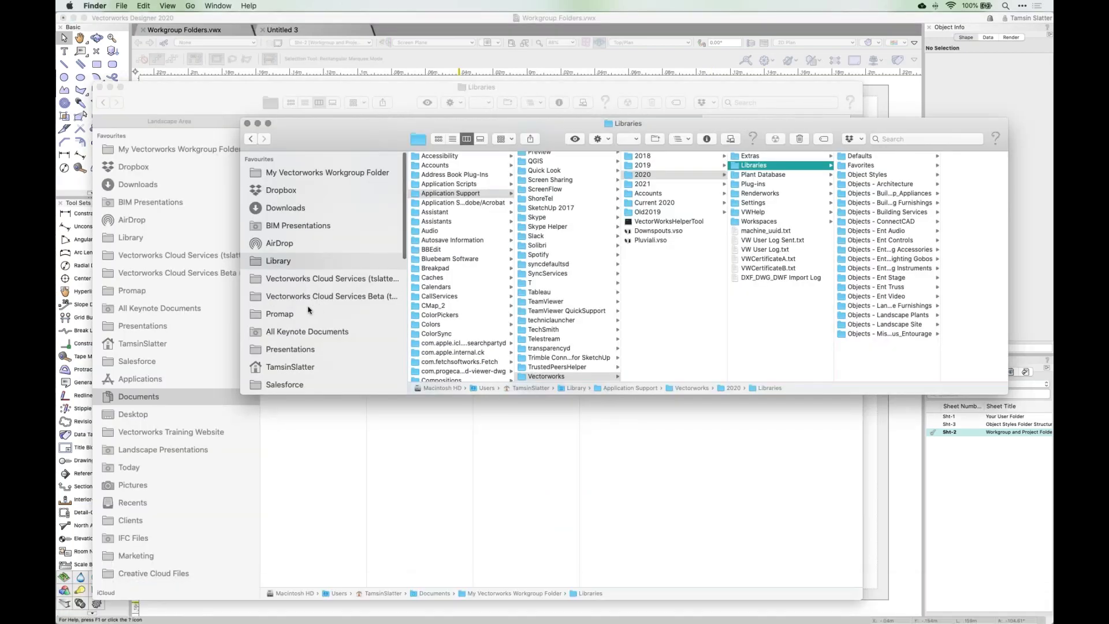
scroll(308, 323, down, 5)
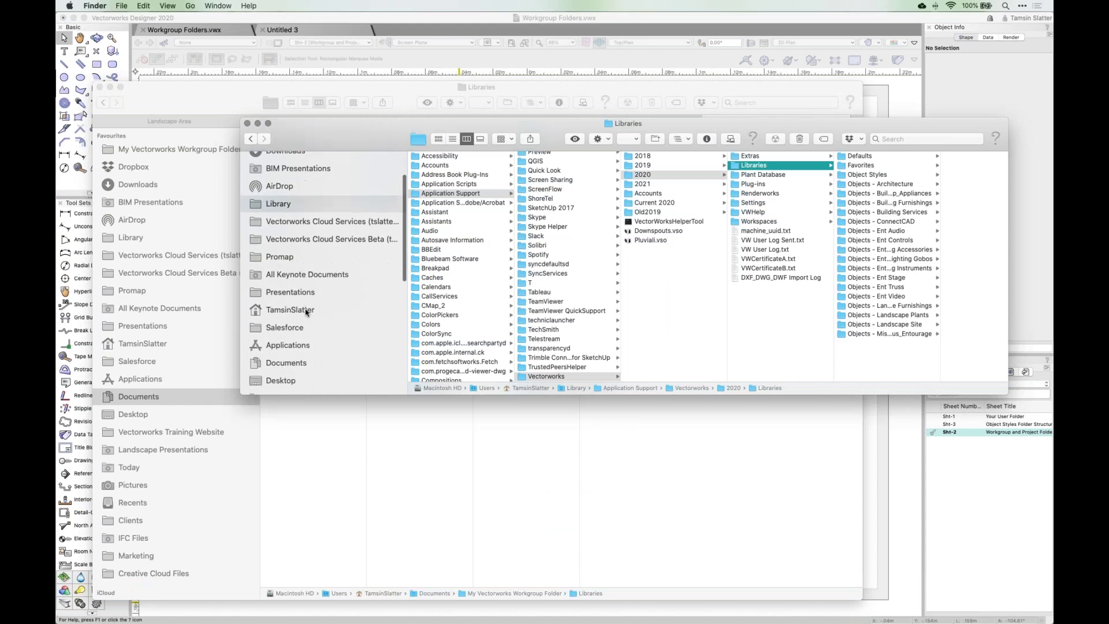
click(309, 337)
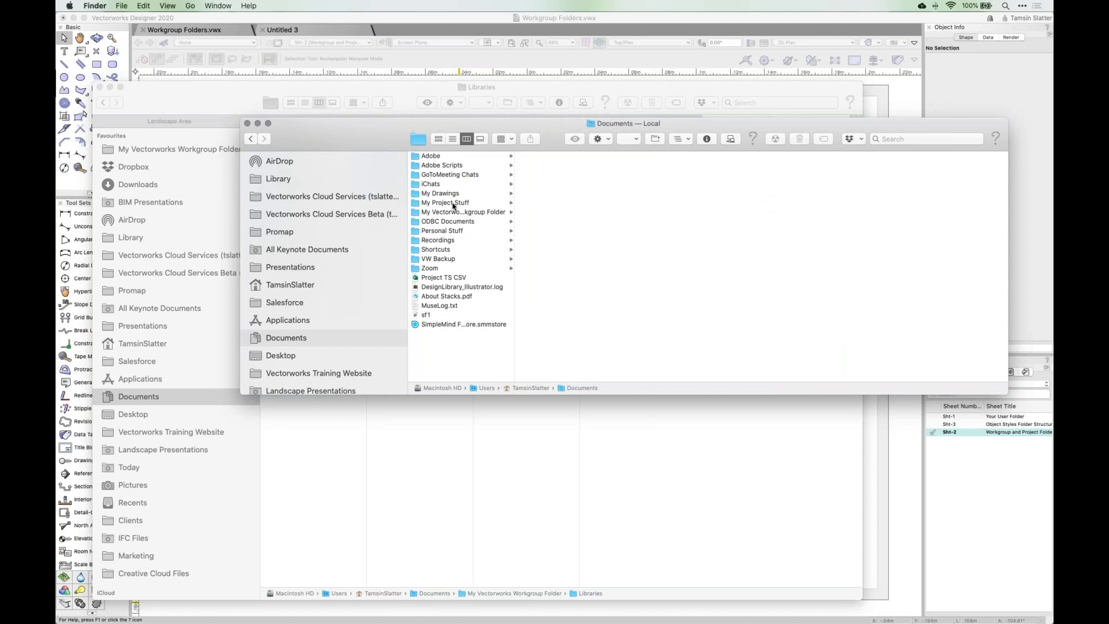
click(455, 203)
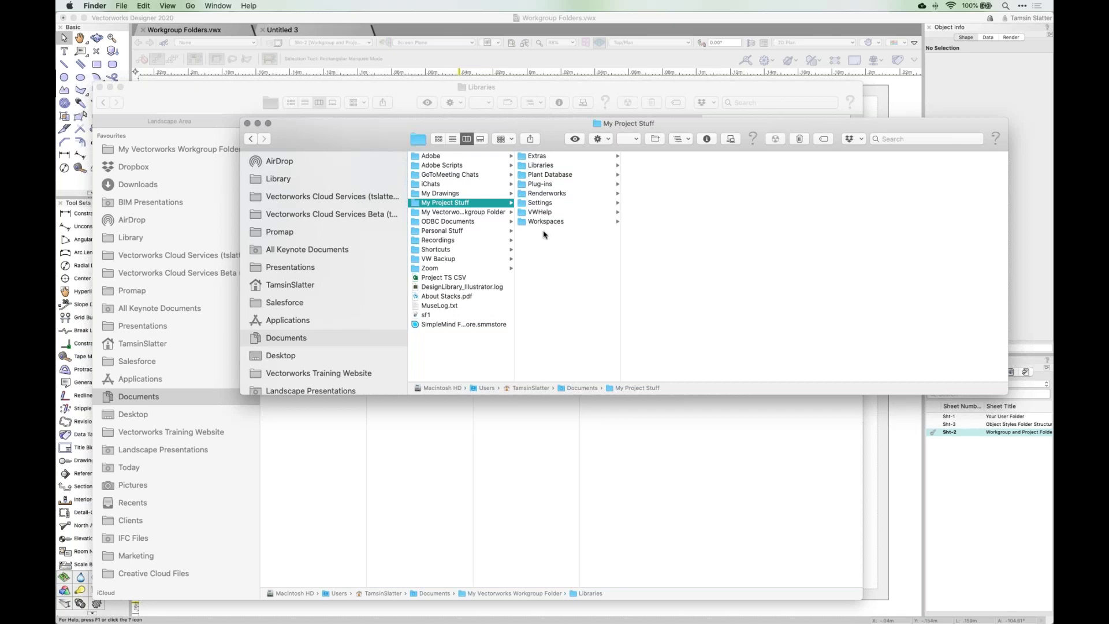
click(543, 166)
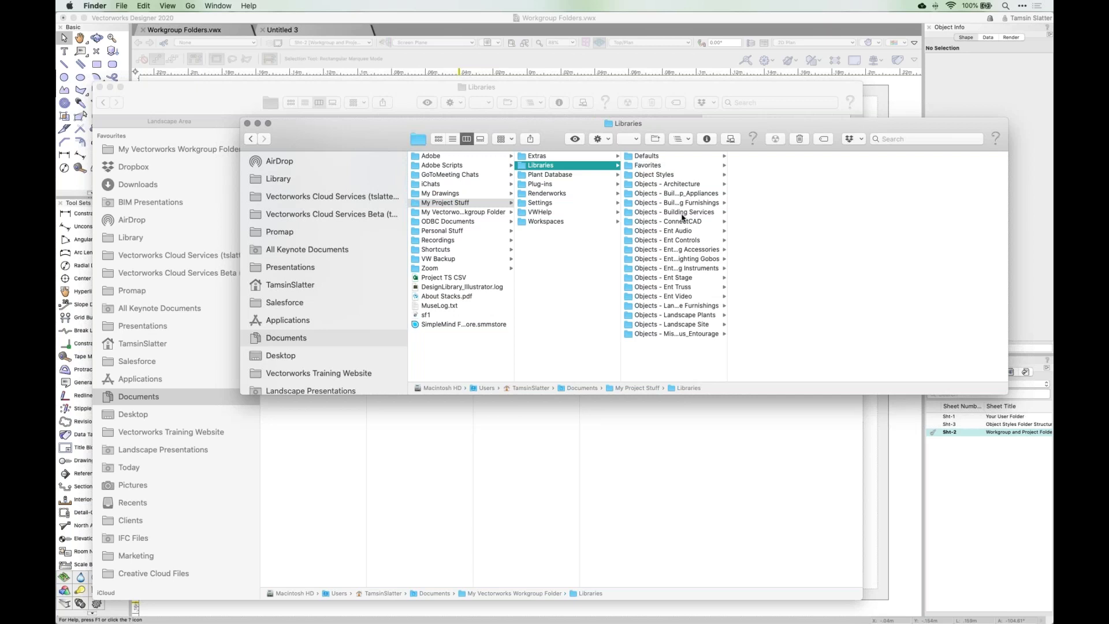
click(658, 175)
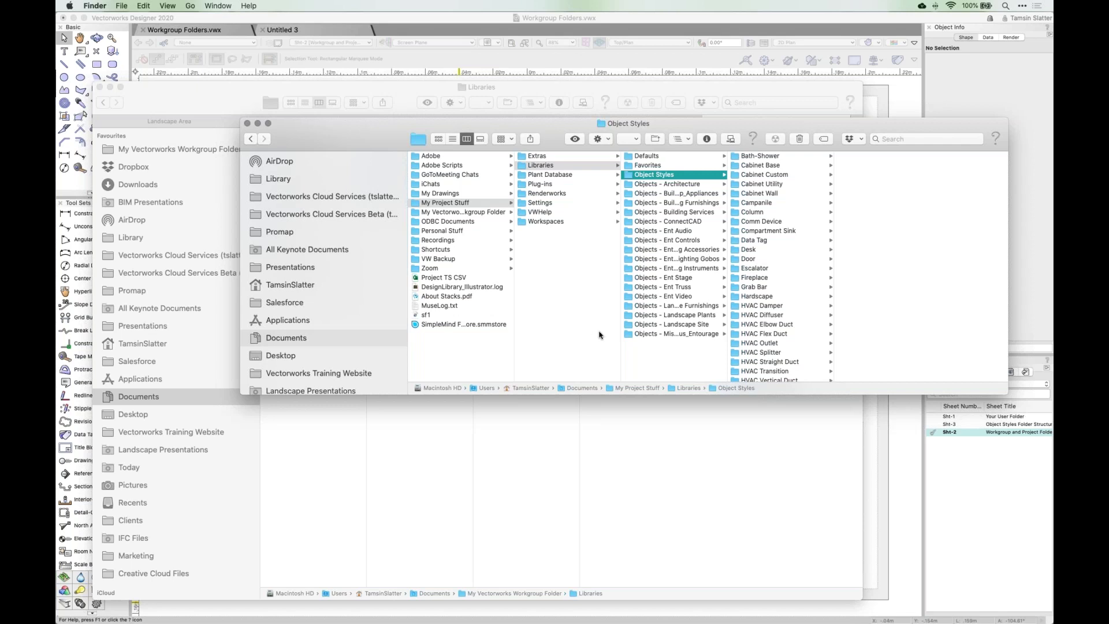
key(super+w)
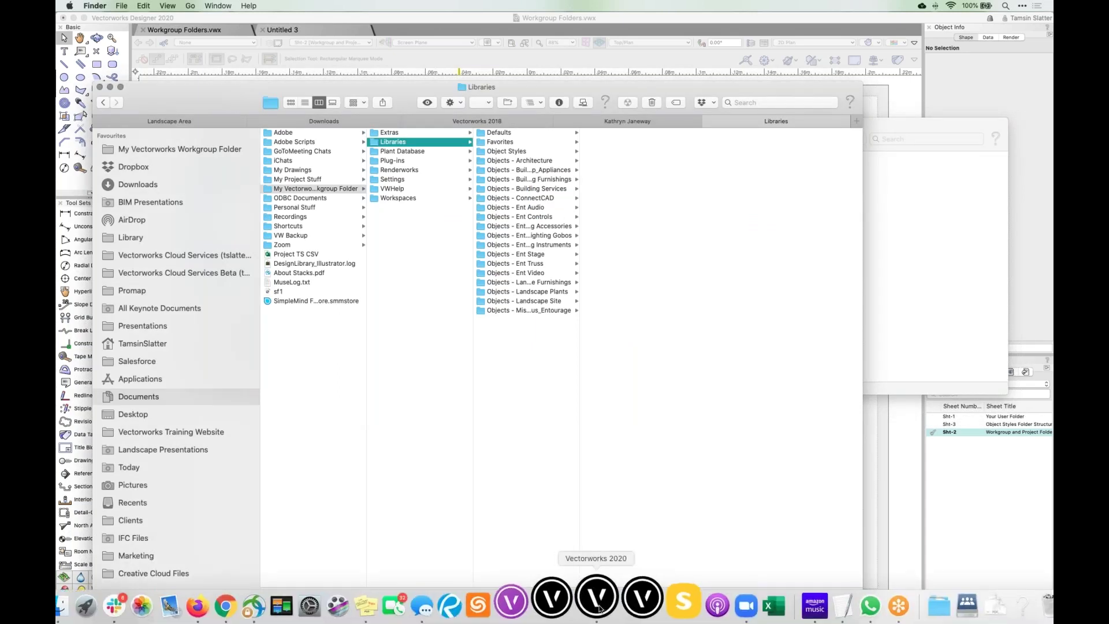
- Return to Vectorworks and activate its window showing the Questions slide
click(597, 601)
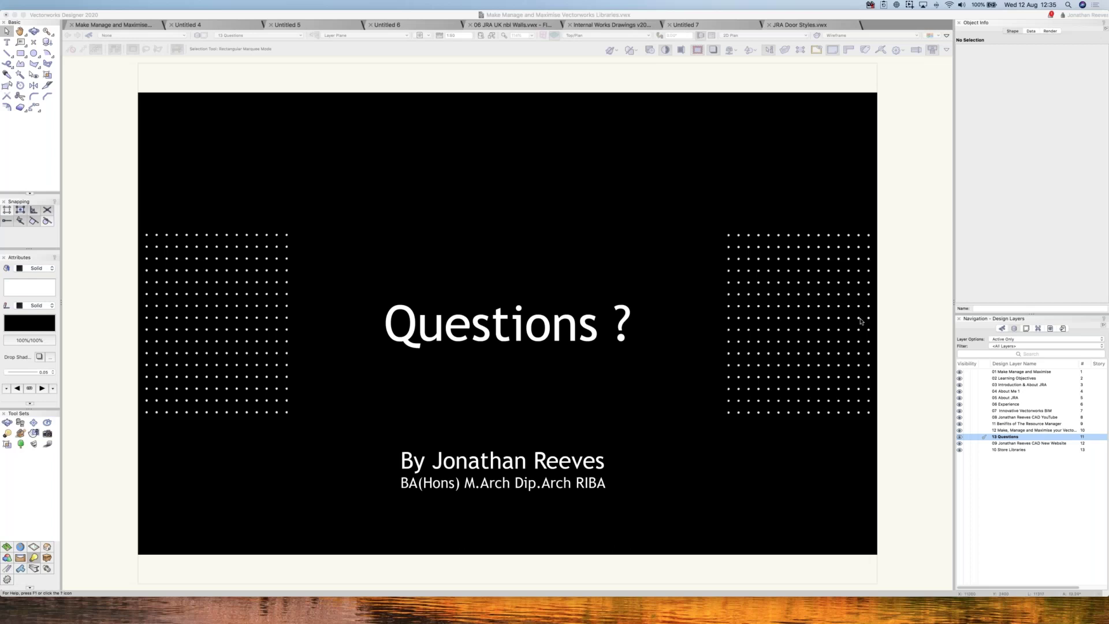
click(859, 318)
scroll(856, 311, up, 1)
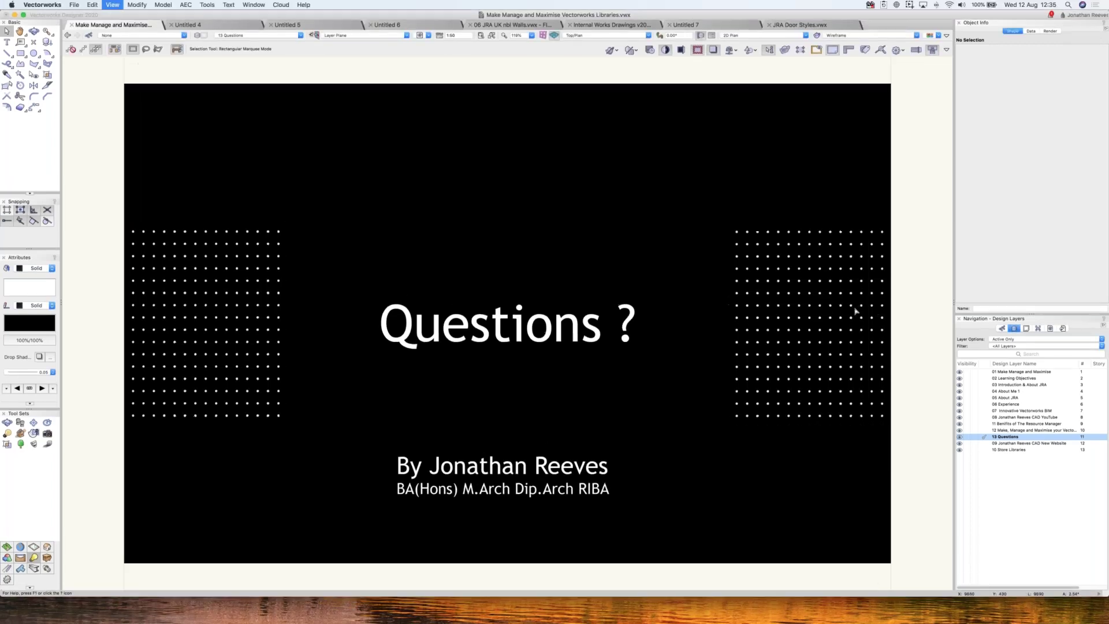